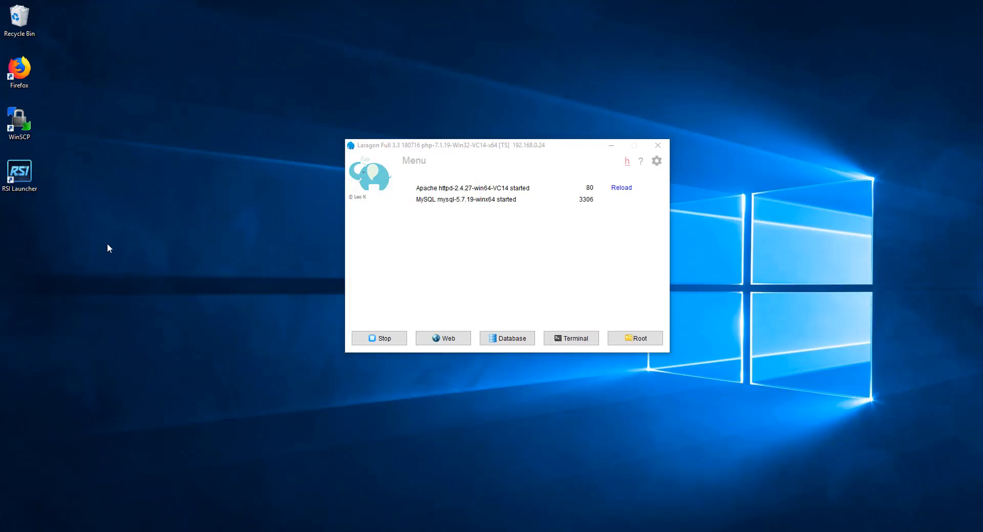
Create a WordPress quick app project named "Test Blog Site" in Laragon.
{"action": "right_click", "coordinate": [473, 265]}
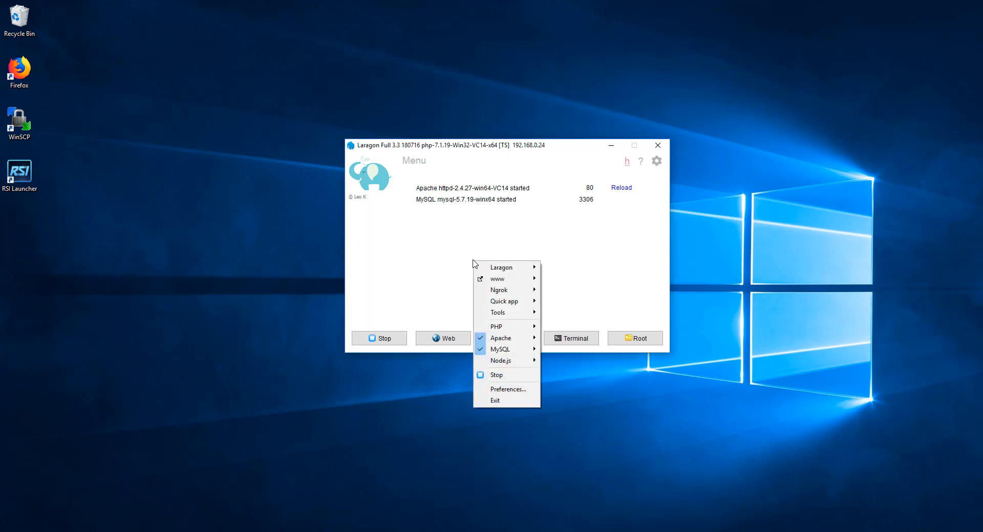
{"action": "left_click", "coordinate": [483, 252]}
{"action": "right_click", "coordinate": [483, 251]}
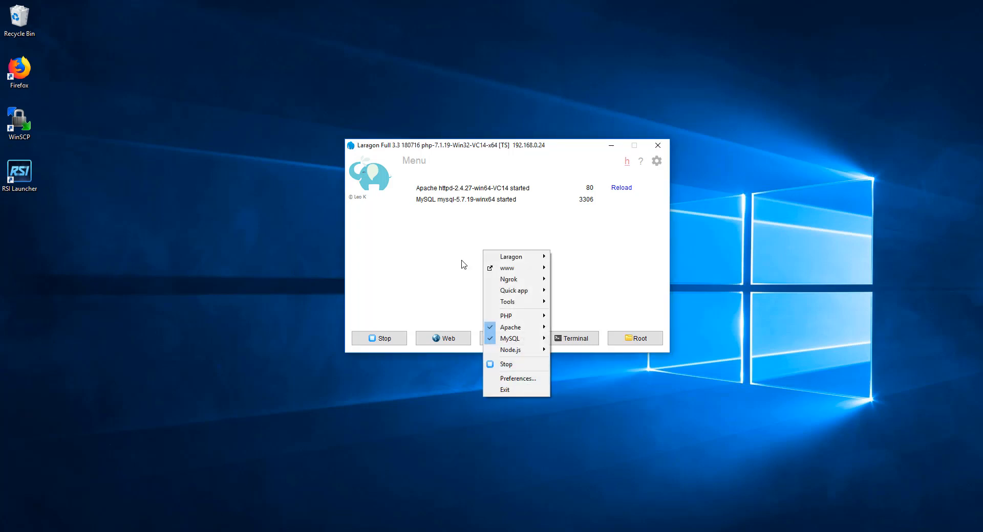
{"action": "mouse_move", "coordinate": [512, 291]}
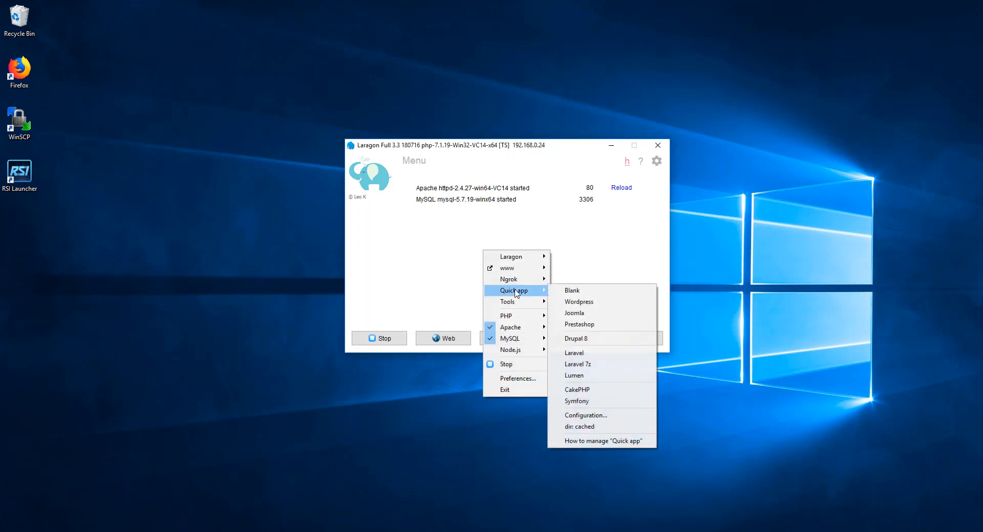
{"action": "left_click", "coordinate": [580, 302]}
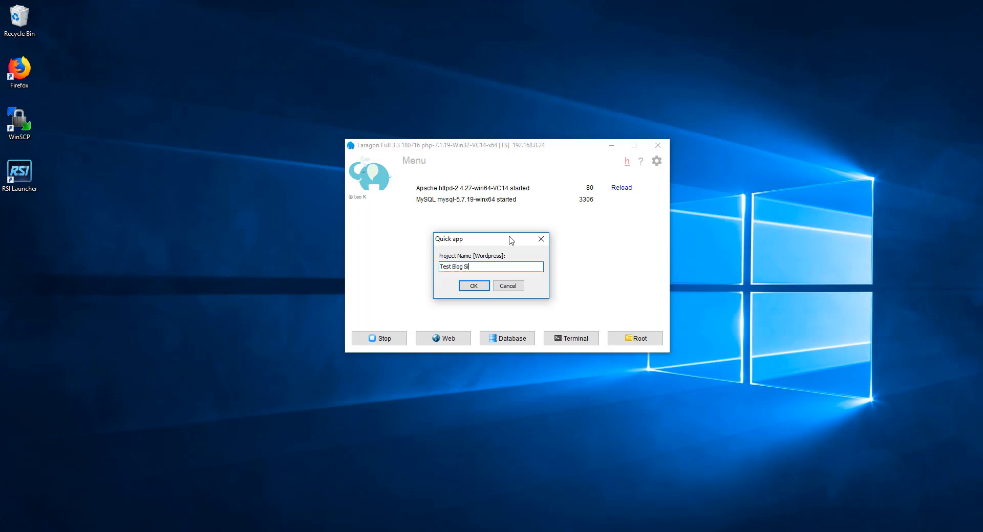
{"action": "key", "text": "Return"}
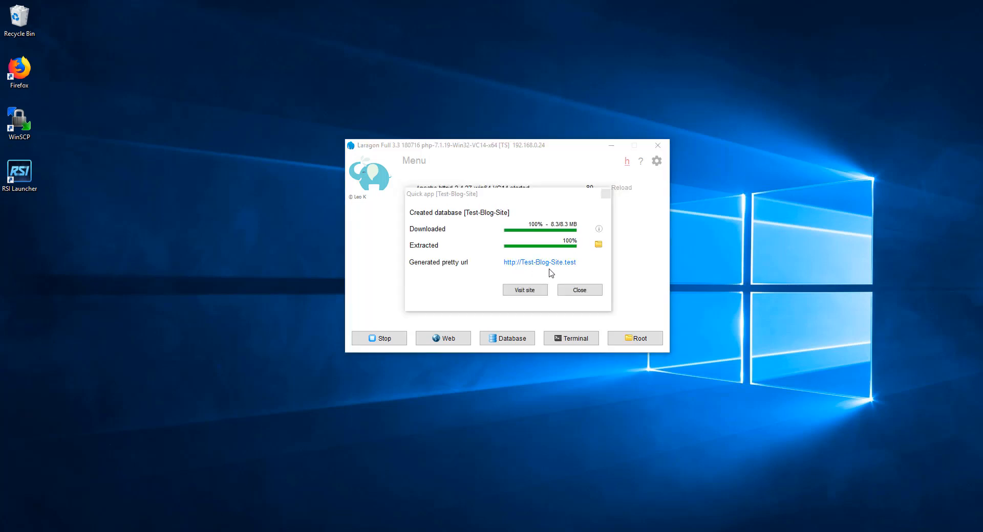
Visit the new site, continue its setup in English (United States) and proceed to the database connection form.
{"action": "left_click", "coordinate": [523, 290]}
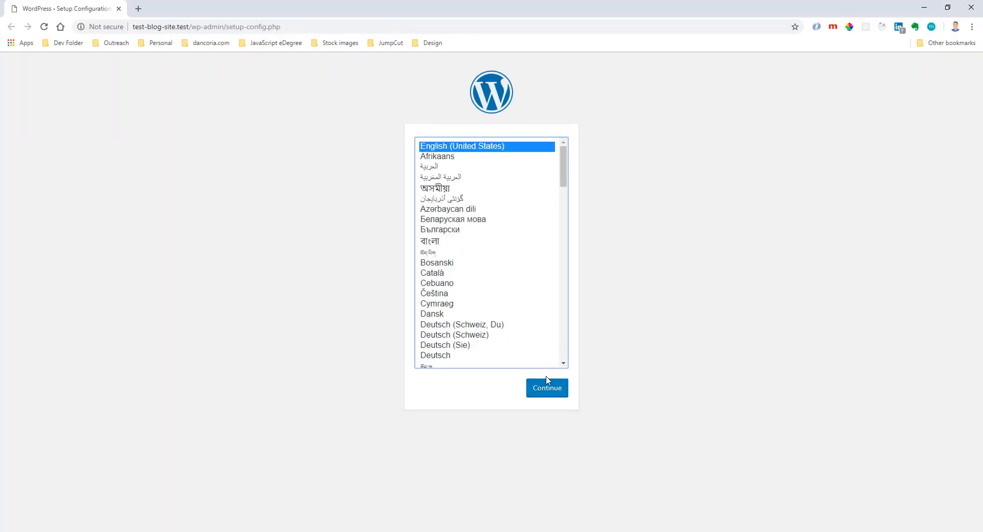
{"action": "left_click", "coordinate": [547, 388]}
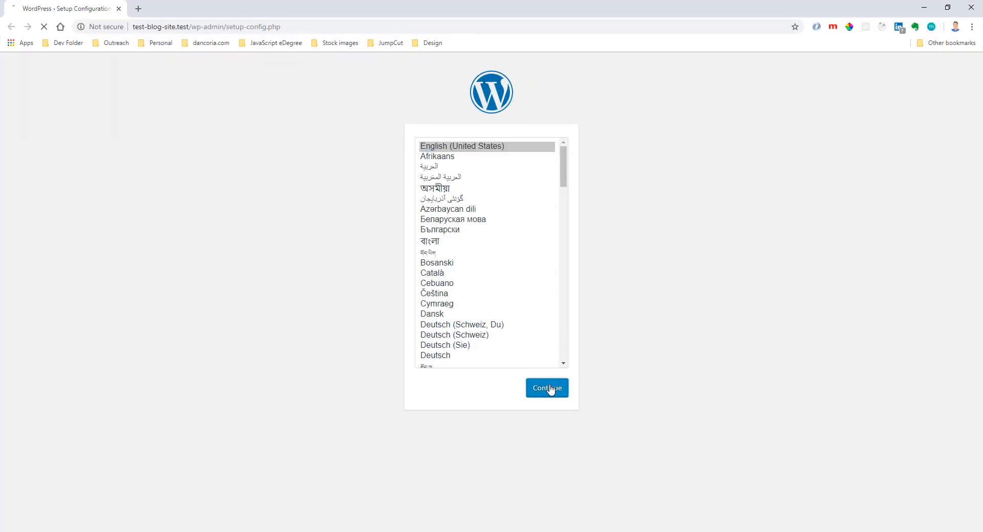
{"action": "left_click", "coordinate": [344, 338]}
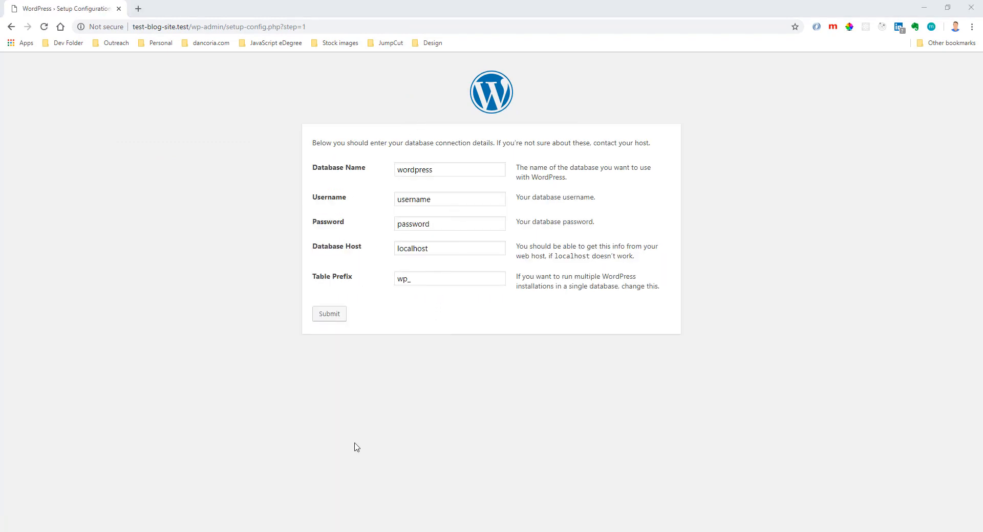
Switch to Laragon, open its database session in HeidiSQL to look up the test-blog-site database, and minimize both windows.
{"action": "left_click", "coordinate": [328, 531]}
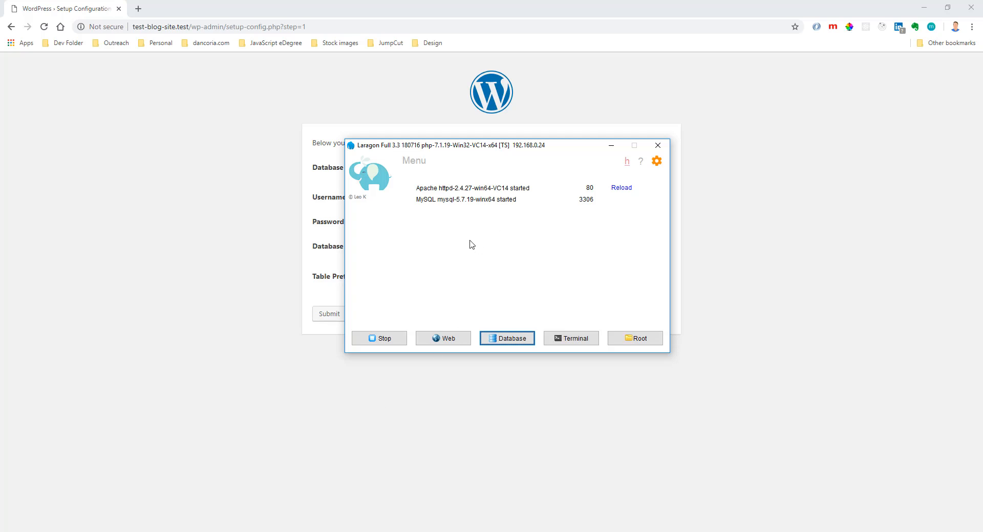
{"action": "left_click", "coordinate": [512, 340]}
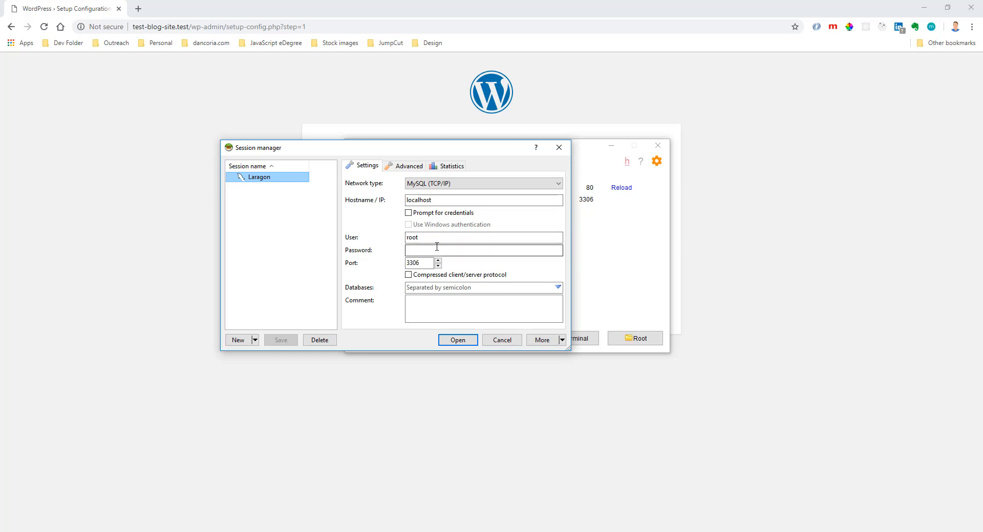
{"action": "left_click", "coordinate": [455, 340]}
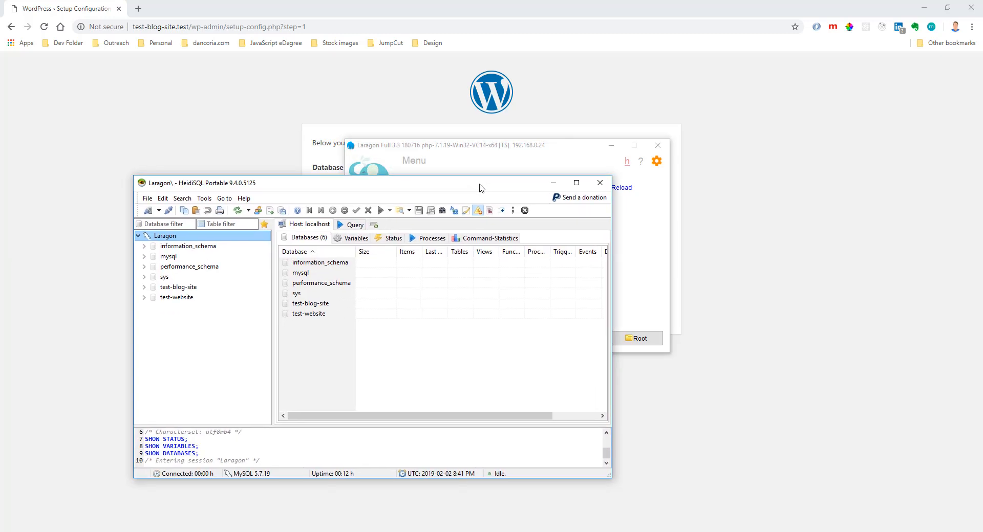
{"action": "left_click", "coordinate": [187, 288]}
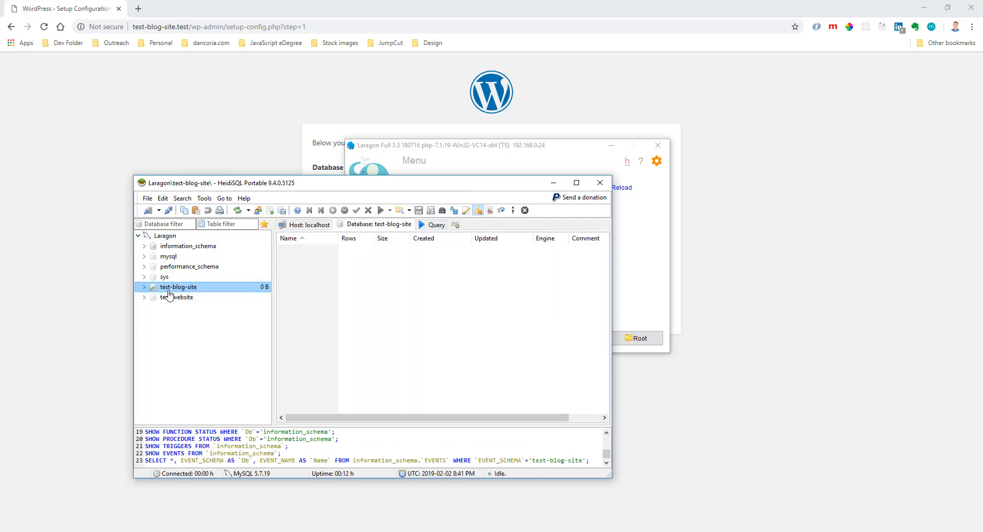
{"action": "left_click", "coordinate": [553, 183]}
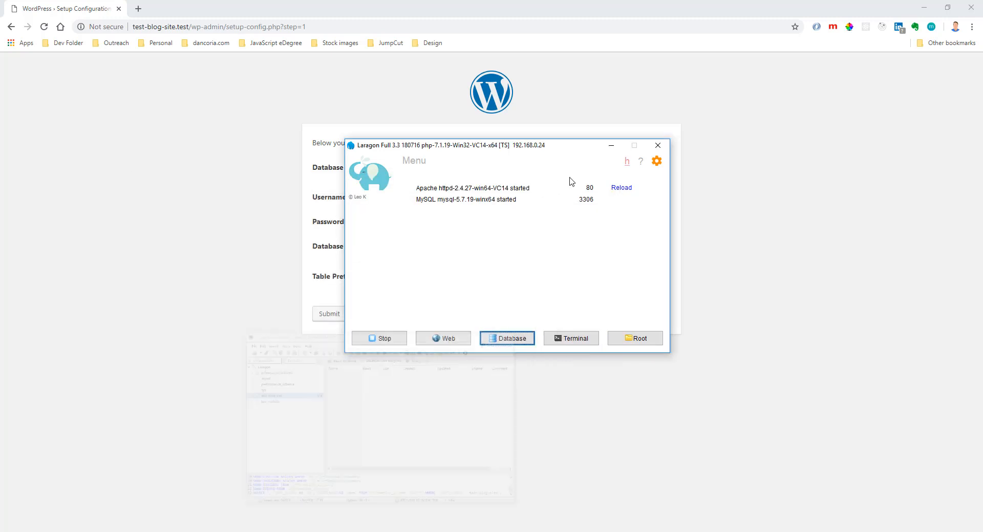
{"action": "left_click", "coordinate": [611, 145]}
Submit the database connection details with database name test-blog-site, username root and an empty password.
{"action": "left_click", "coordinate": [439, 169]}
{"action": "left_click_drag", "start_coordinate": [439, 169], "coordinate": [345, 169]}
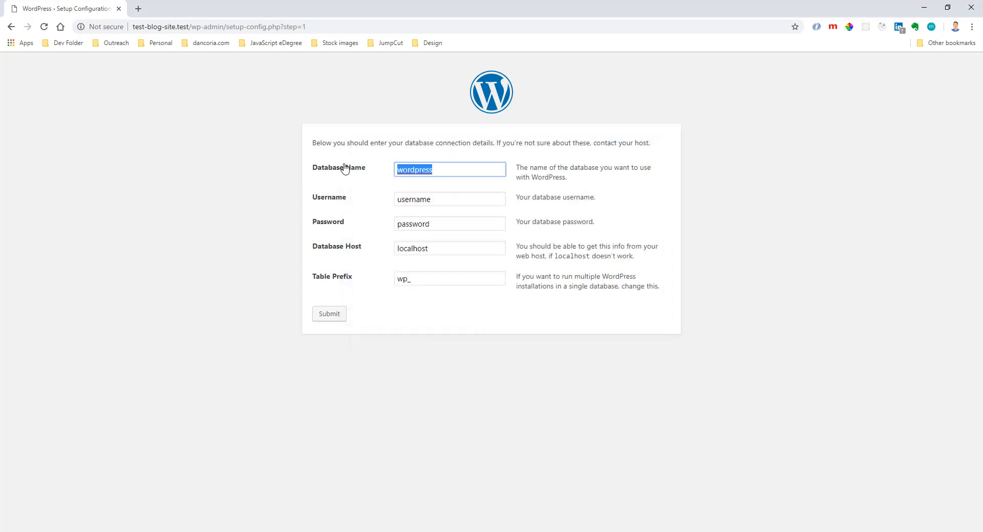
{"action": "type", "text": "test-blog-site"}
{"action": "key", "text": "Tab"}
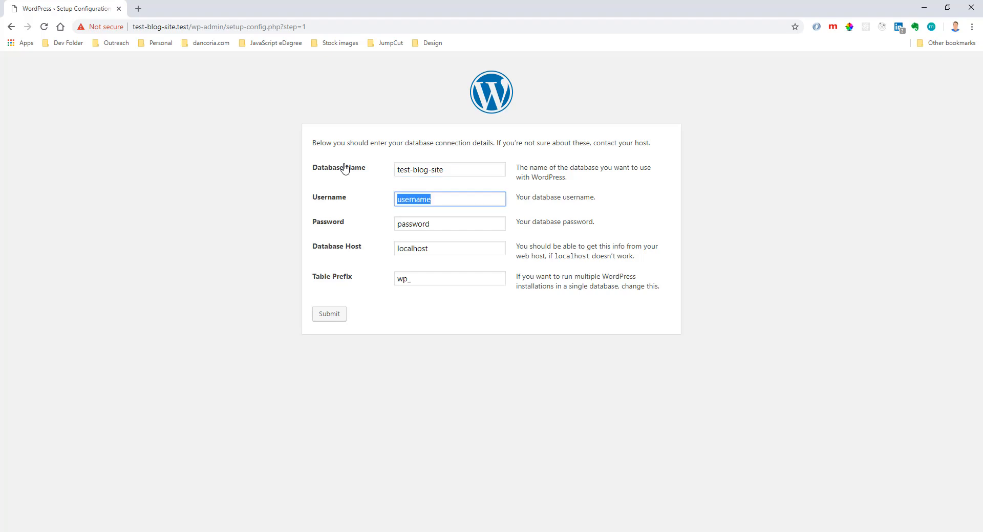
{"action": "type", "text": "root"}
{"action": "key", "text": "Tab"}
{"action": "key", "text": "BackSpace"}
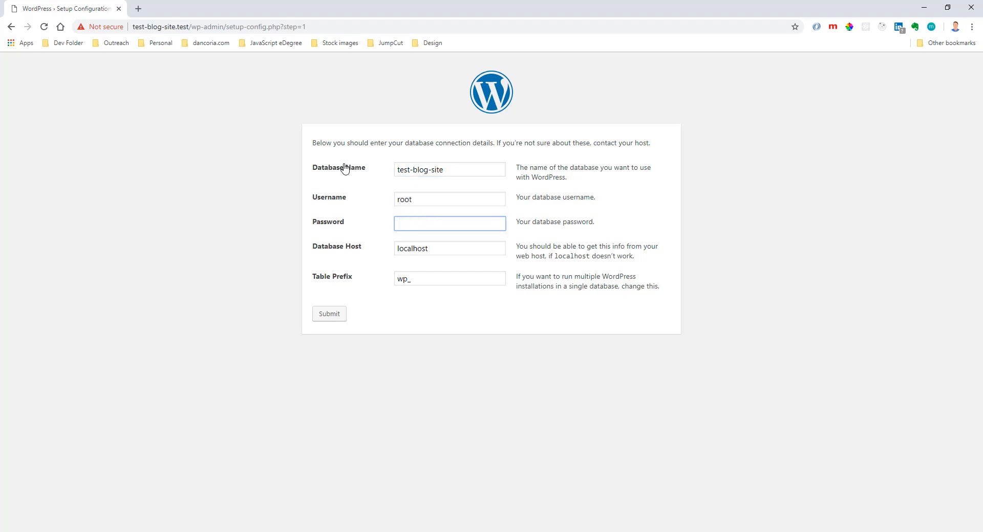
{"action": "left_click", "coordinate": [332, 313]}
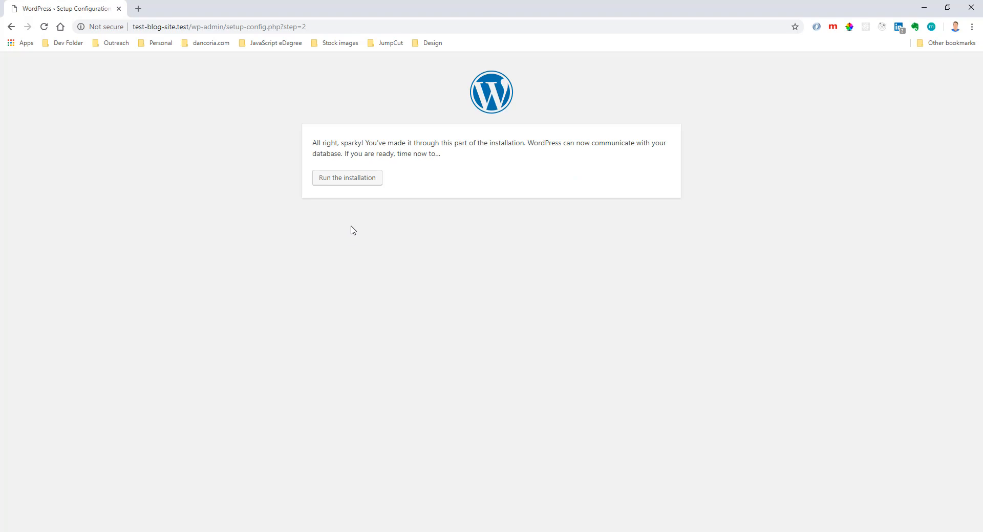
Run the WordPress installation and enter the site title "Test Blog Site" and the username admin.
{"action": "left_click", "coordinate": [342, 186]}
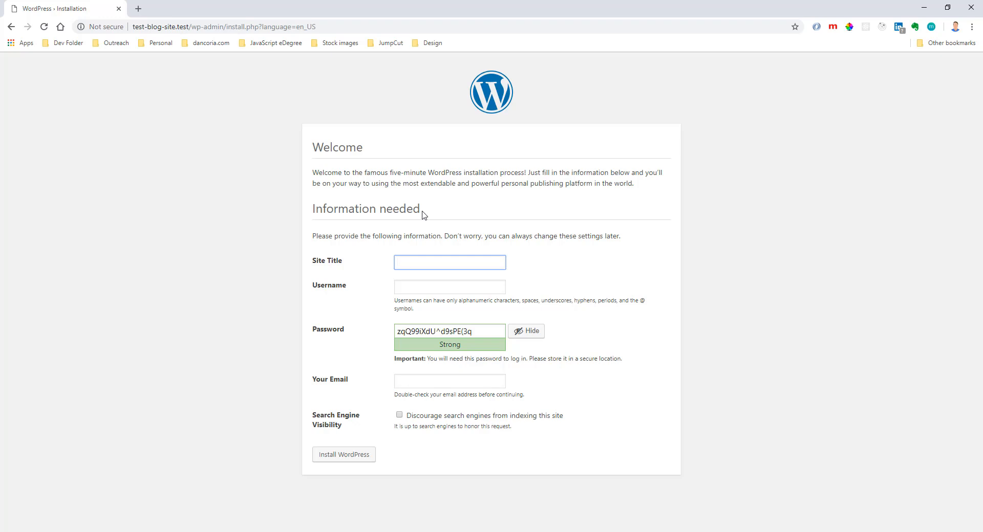
{"action": "type", "text": "Tes"}
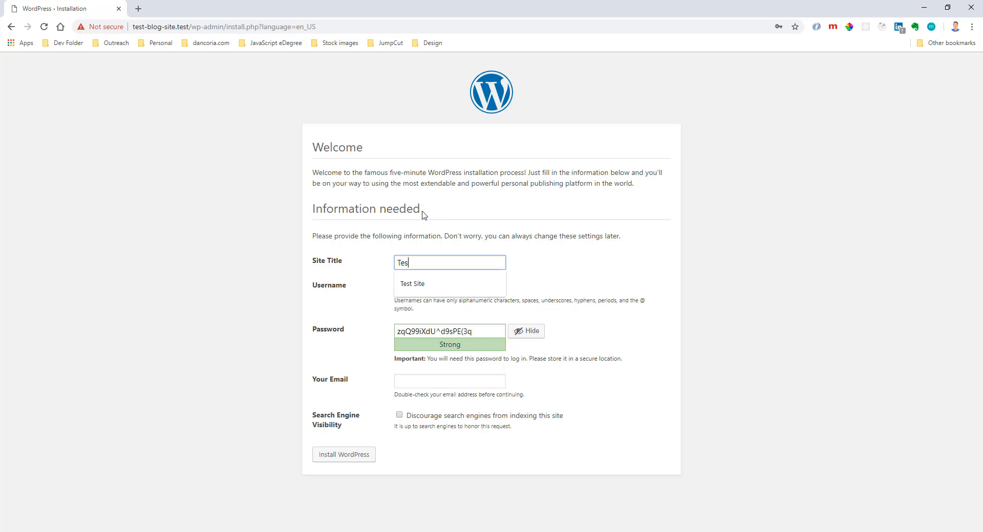
{"action": "type", "text": "t Blog Site"}
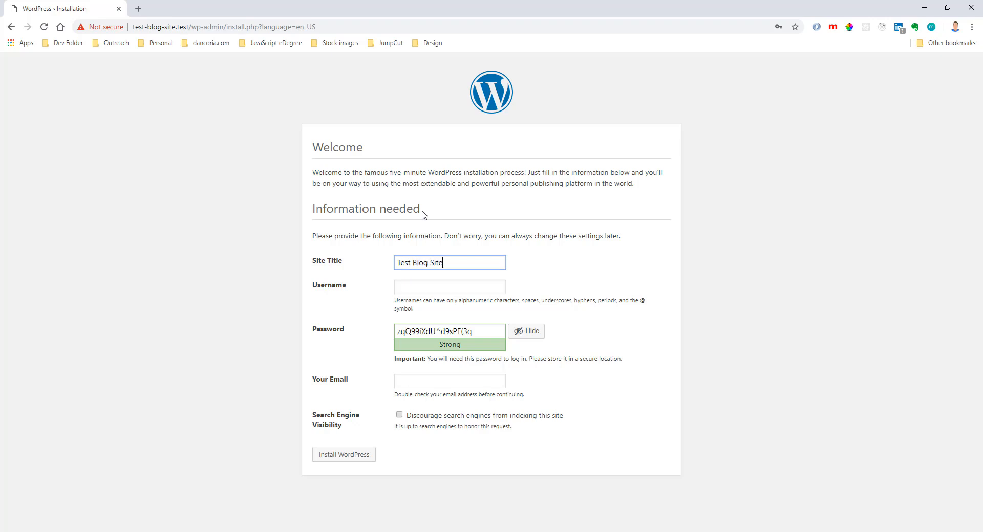
{"action": "key", "text": "Tab"}
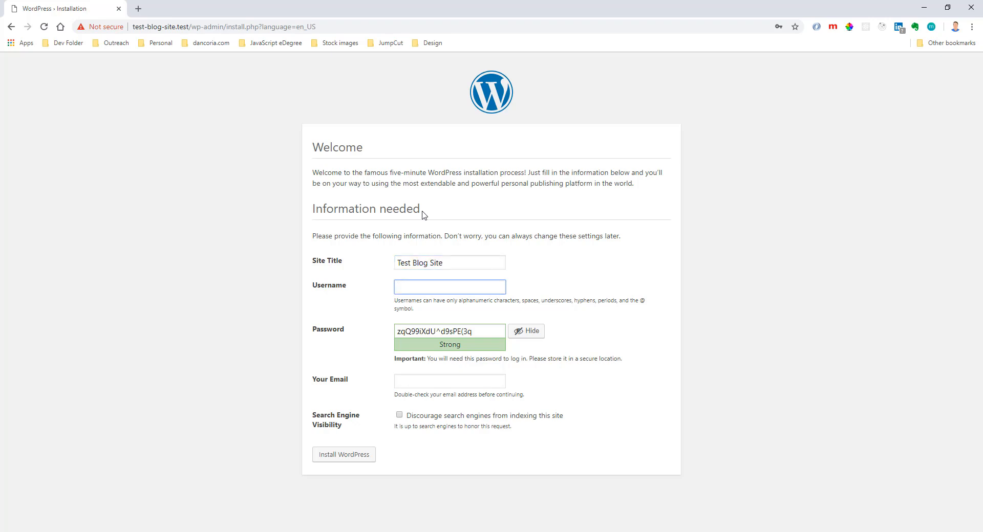
{"action": "type", "text": "admin"}
{"action": "key", "text": "Tab"}
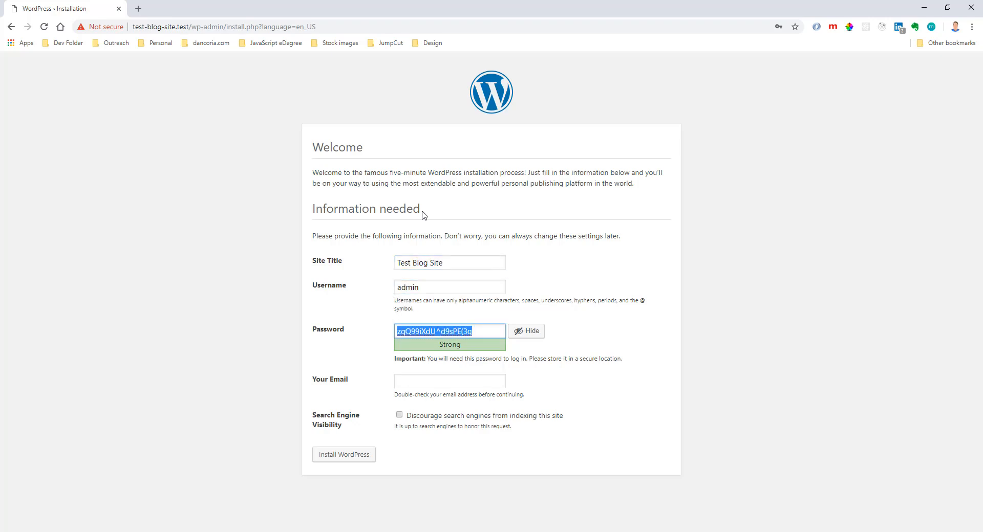
Enter the admin account password, confirm use of the weak password and try to install WordPress without an email address.
{"action": "type", "text": "password"}
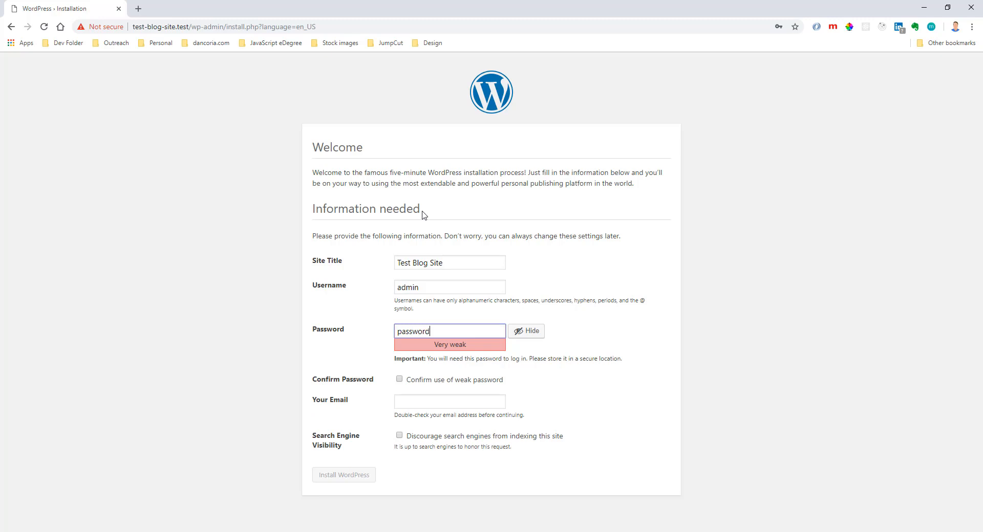
{"action": "type", "text": "1234"}
{"action": "key", "text": "Tab"}
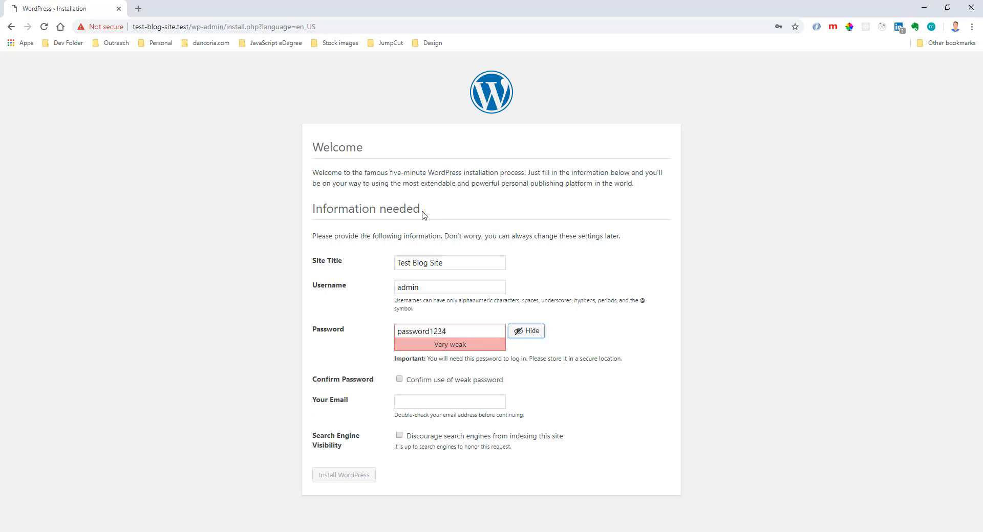
{"action": "key", "text": "Tab"}
{"action": "key", "text": "space"}
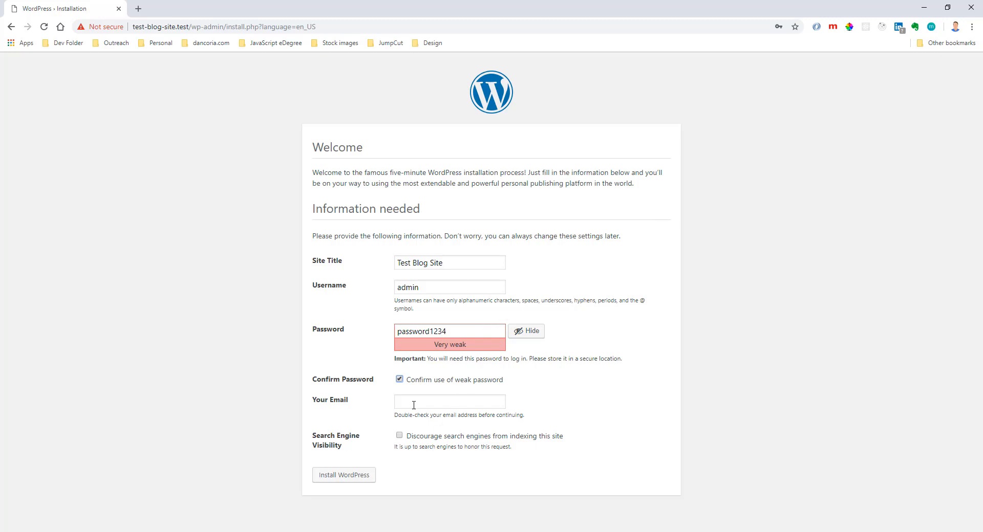
{"action": "left_click", "coordinate": [357, 475]}
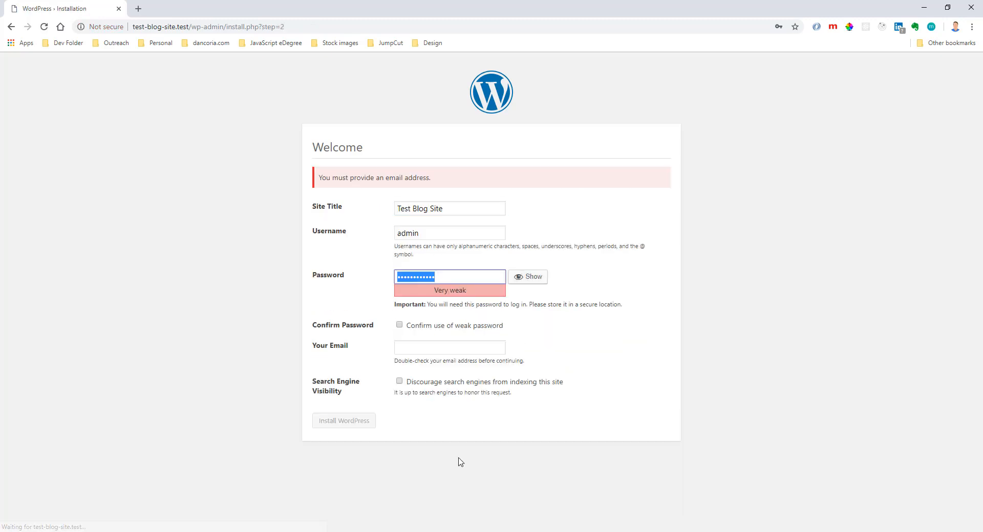
Fill in the admin email address, confirm use of the weak password again and install WordPress.
{"action": "left_click", "coordinate": [422, 345]}
{"action": "left_click", "coordinate": [425, 373]}
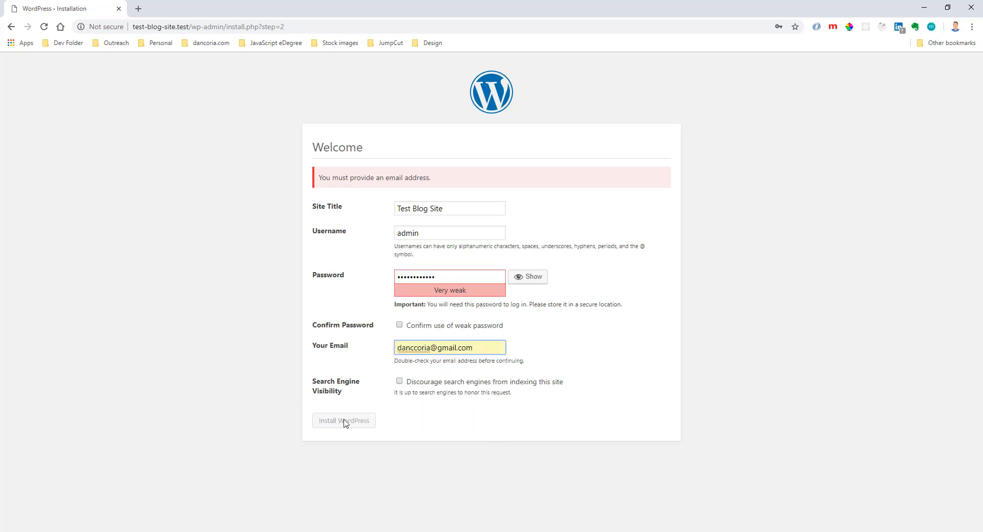
{"action": "left_click", "coordinate": [399, 325]}
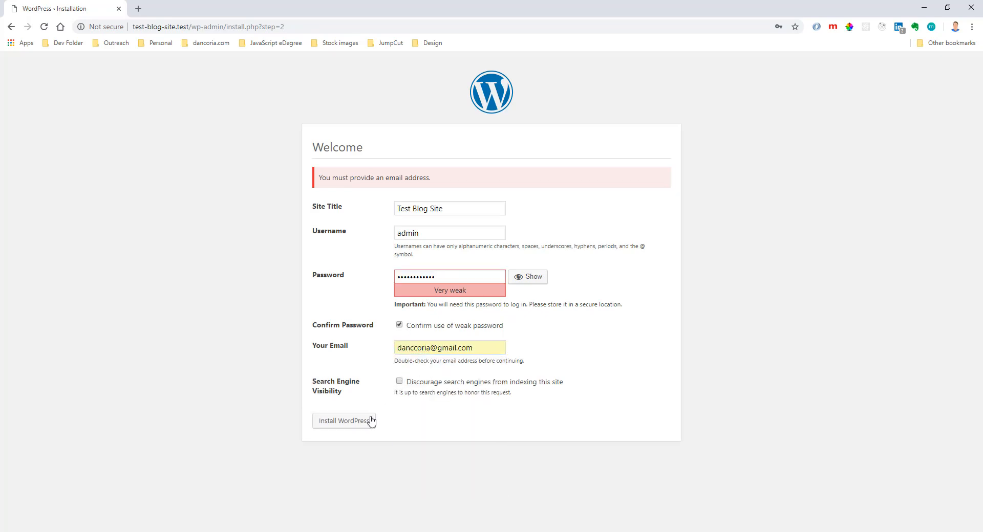
{"action": "left_click", "coordinate": [357, 423]}
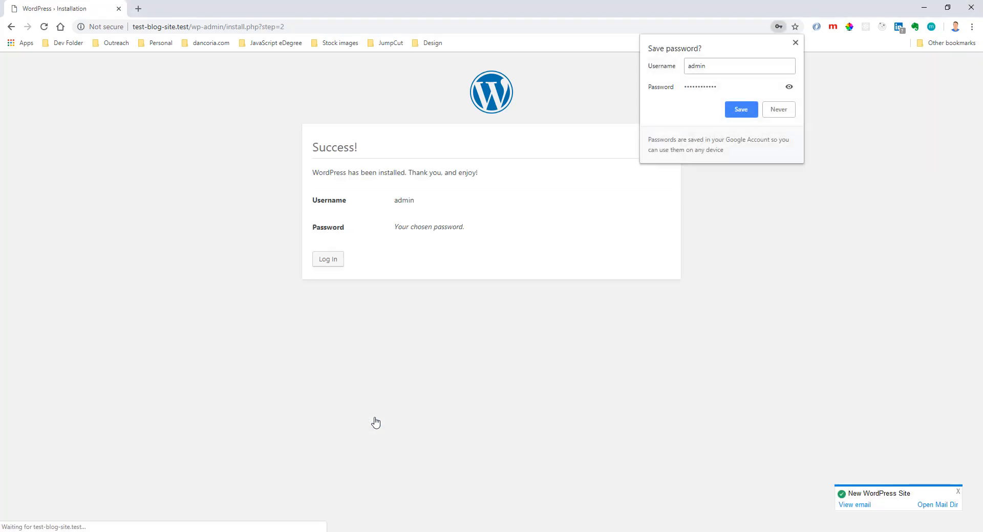
Save the admin login in the browser and proceed to the WordPress login page.
{"action": "left_click", "coordinate": [741, 110]}
{"action": "left_click", "coordinate": [338, 265]}
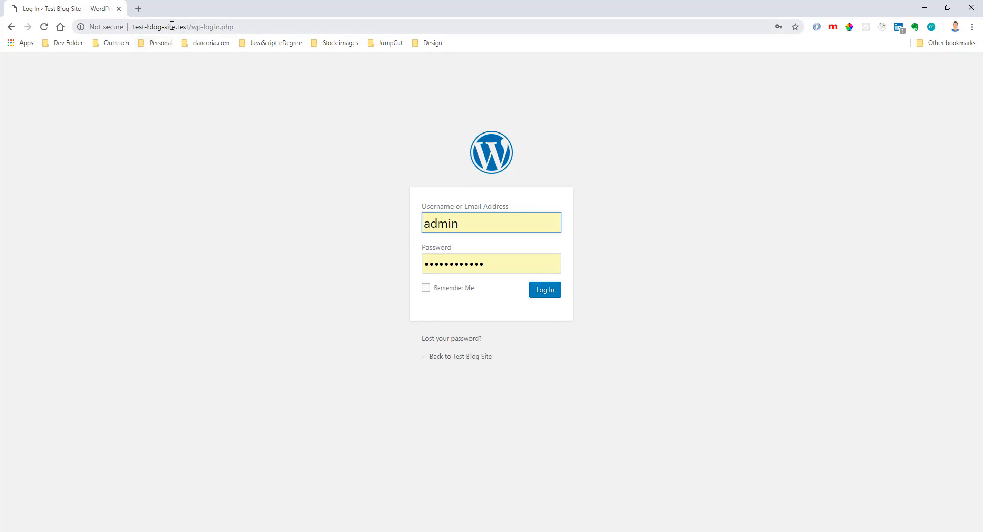
Switch to HeidiSQL to review the database list of the Laragon session, and close the program.
{"action": "left_click", "coordinate": [294, 531]}
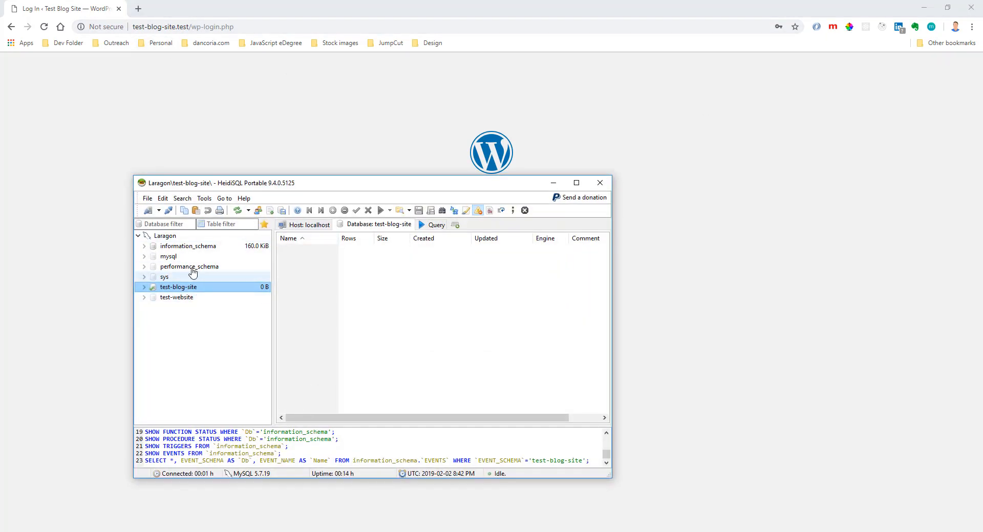
{"action": "left_click", "coordinate": [165, 235]}
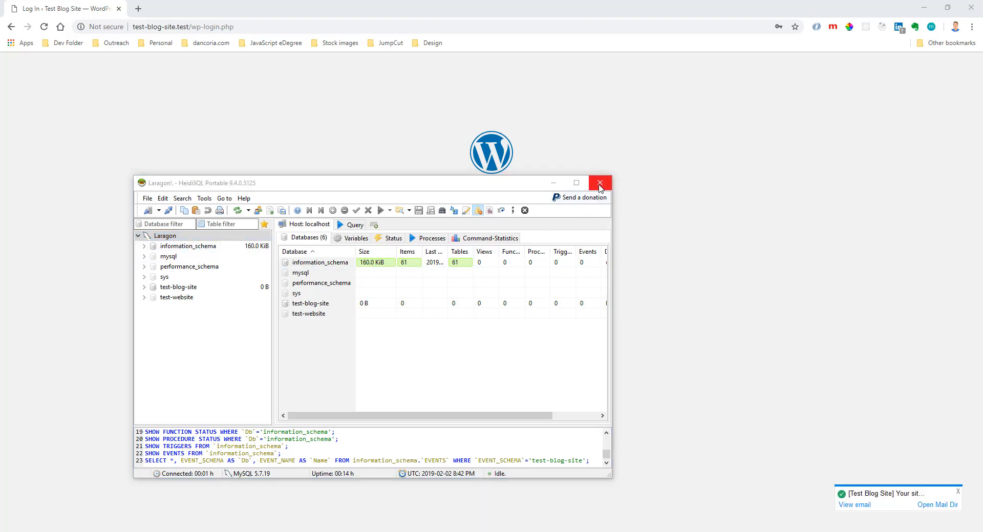
{"action": "left_click", "coordinate": [599, 184]}
Log in to the Test Blog Site dashboard and update WordPress to version 5.0.3.
{"action": "left_click", "coordinate": [546, 293]}
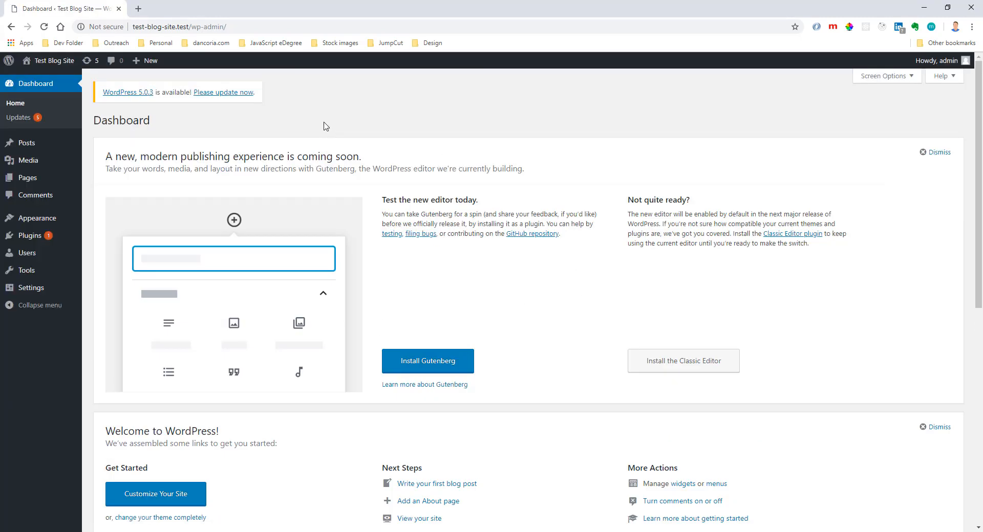
{"action": "left_click", "coordinate": [224, 92]}
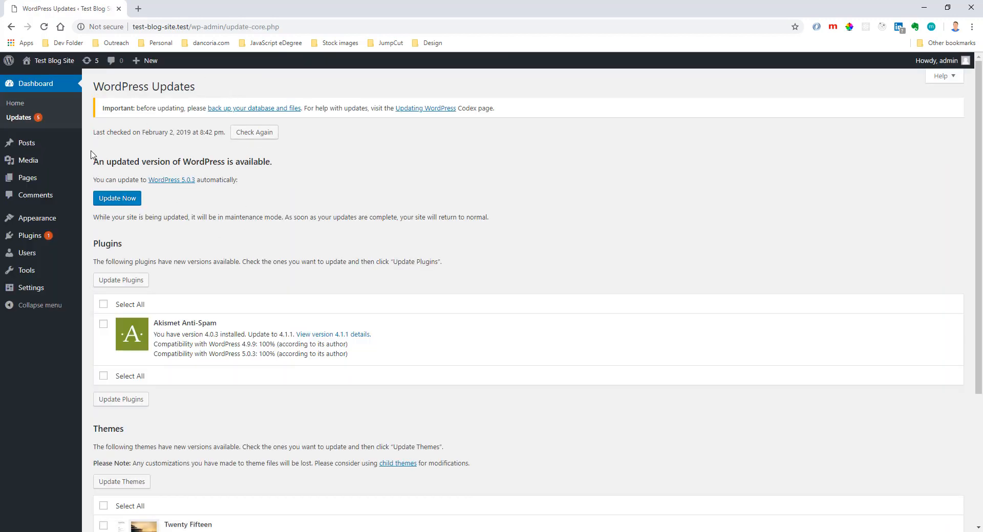
{"action": "left_click", "coordinate": [125, 204]}
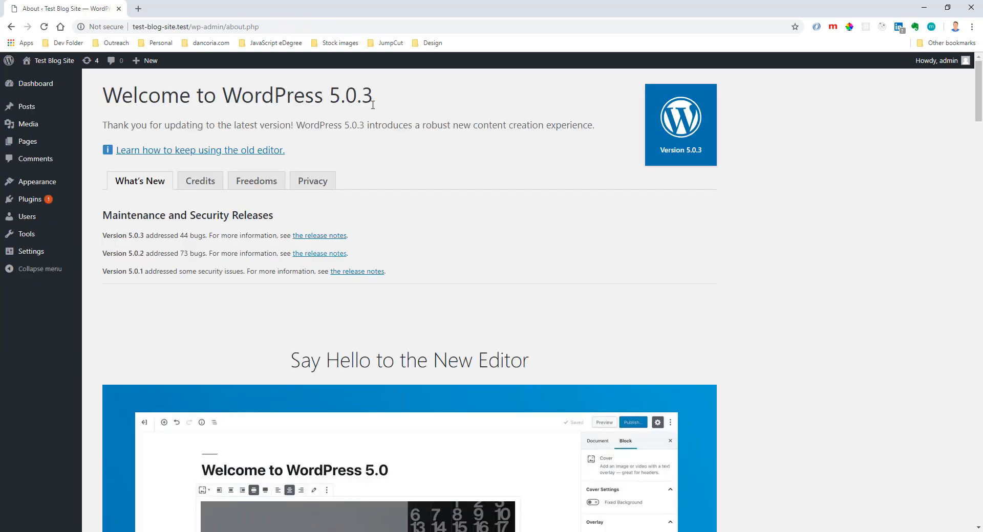
Delete the Akismet Anti-Spam and Hello Dolly plugins together with a bulk action.
{"action": "left_click_drag", "start_coordinate": [372, 105], "coordinate": [323, 98]}
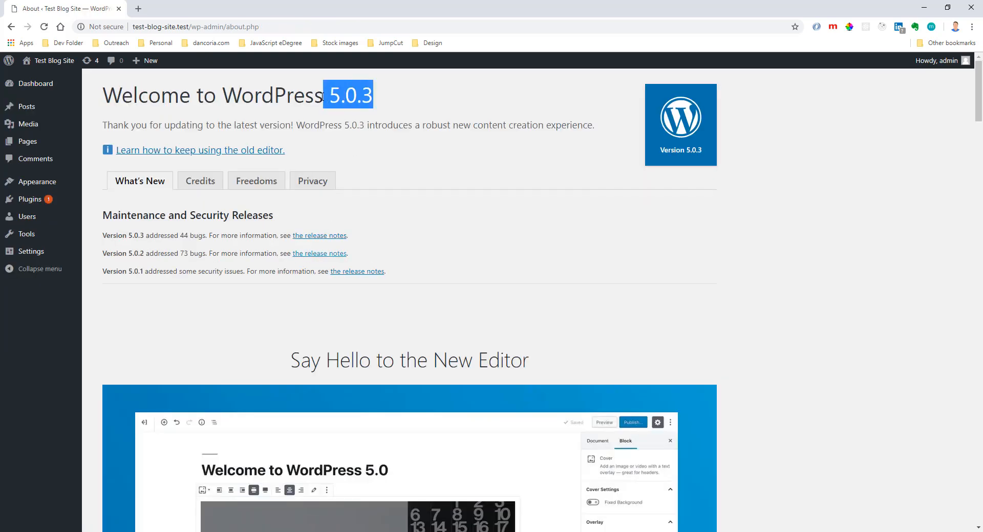
{"action": "left_click", "coordinate": [44, 200]}
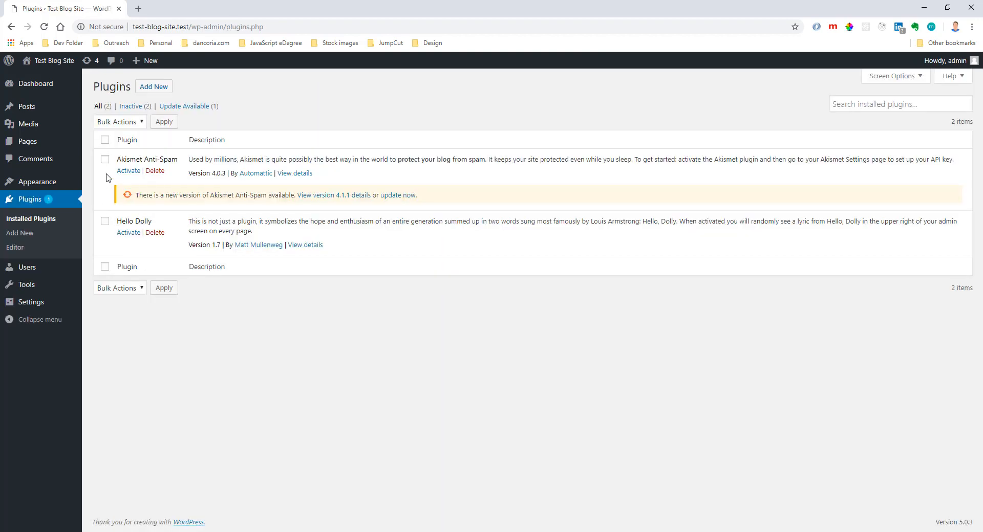
{"action": "left_click", "coordinate": [105, 140]}
{"action": "left_click", "coordinate": [133, 123]}
{"action": "left_click", "coordinate": [124, 175]}
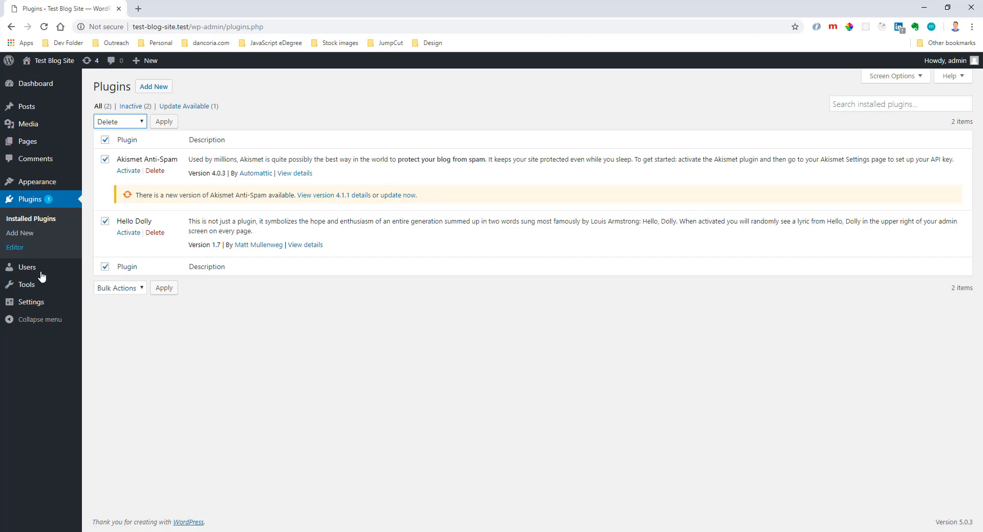
{"action": "left_click", "coordinate": [164, 122]}
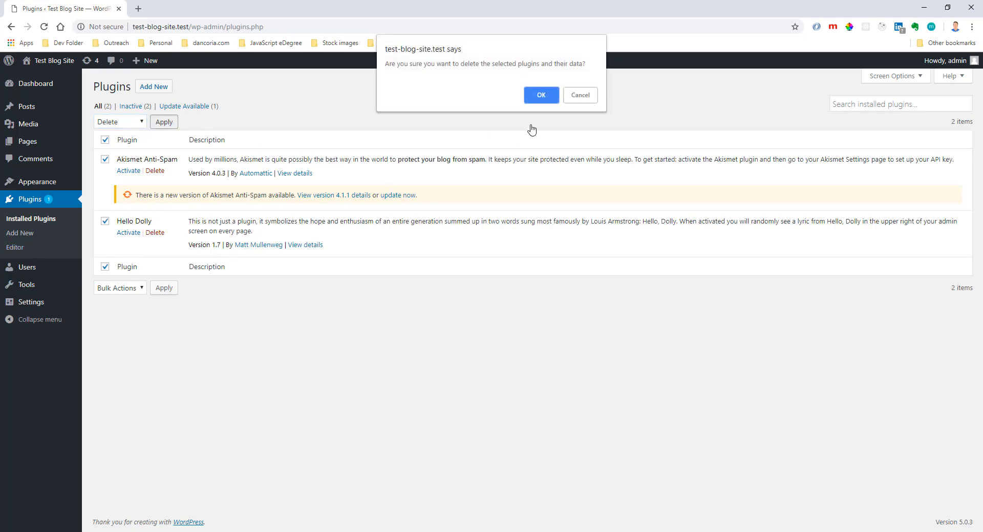
{"action": "left_click", "coordinate": [538, 94]}
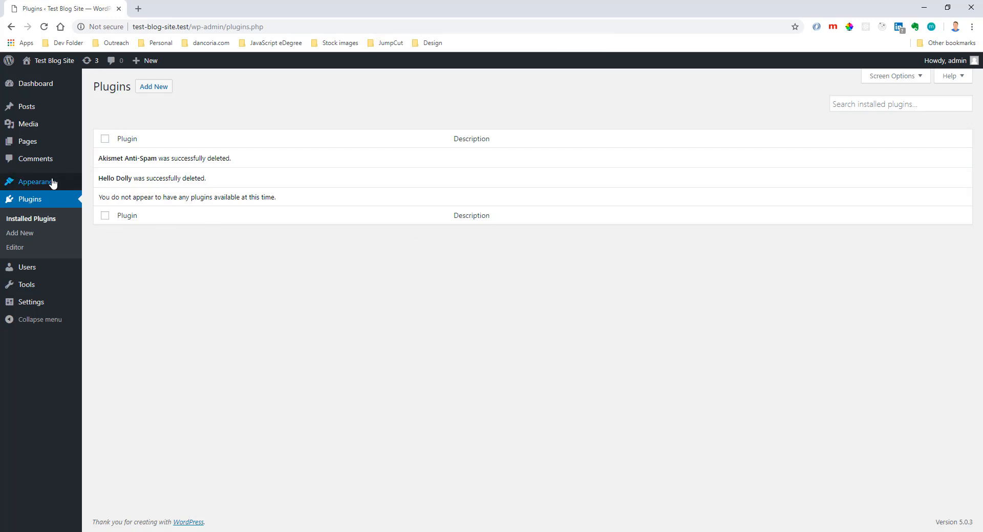
Open the permalink settings and examine the domain, date and post name parts of the Day and name example URL.
{"action": "mouse_move", "coordinate": [52, 183]}
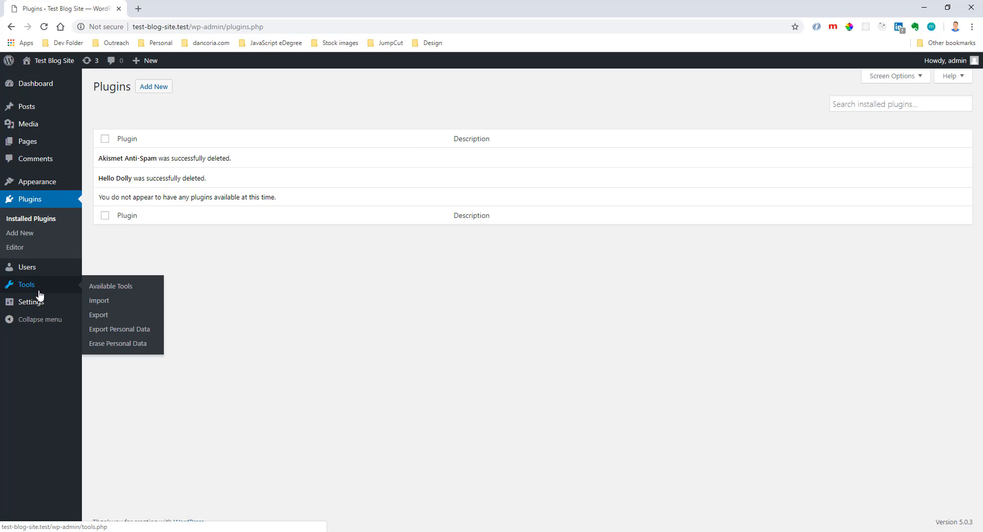
{"action": "mouse_move", "coordinate": [41, 306]}
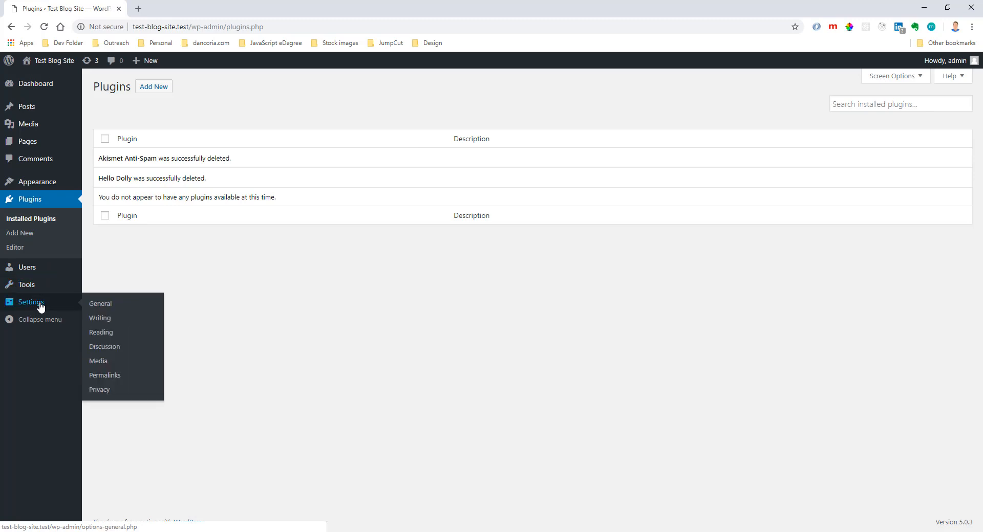
{"action": "left_click", "coordinate": [111, 377]}
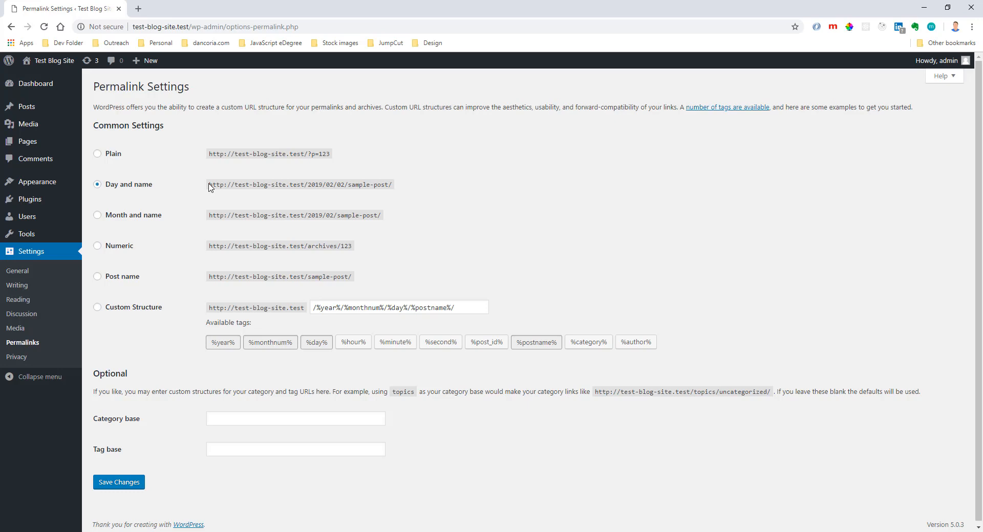
{"action": "left_click_drag", "start_coordinate": [210, 184], "coordinate": [302, 183]}
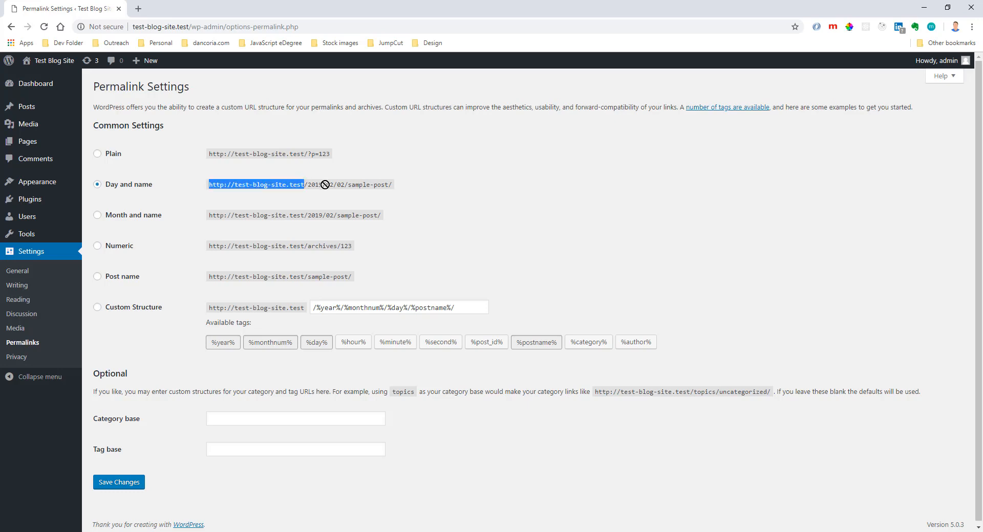
{"action": "mouse_move", "coordinate": [324, 184]}
{"action": "left_mouse_down"}
{"action": "mouse_move", "coordinate": [332, 184]}
{"action": "mouse_move", "coordinate": [307, 185]}
{"action": "left_mouse_up"}
{"action": "left_click_drag", "start_coordinate": [307, 184], "coordinate": [389, 185]}
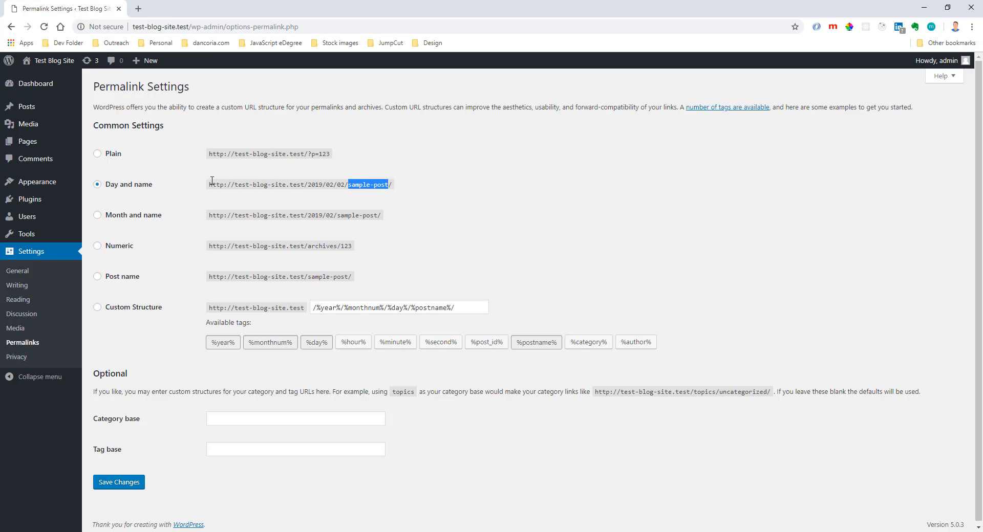
{"action": "left_click_drag", "start_coordinate": [211, 184], "coordinate": [398, 189]}
{"action": "key", "text": "ctrl+c"}
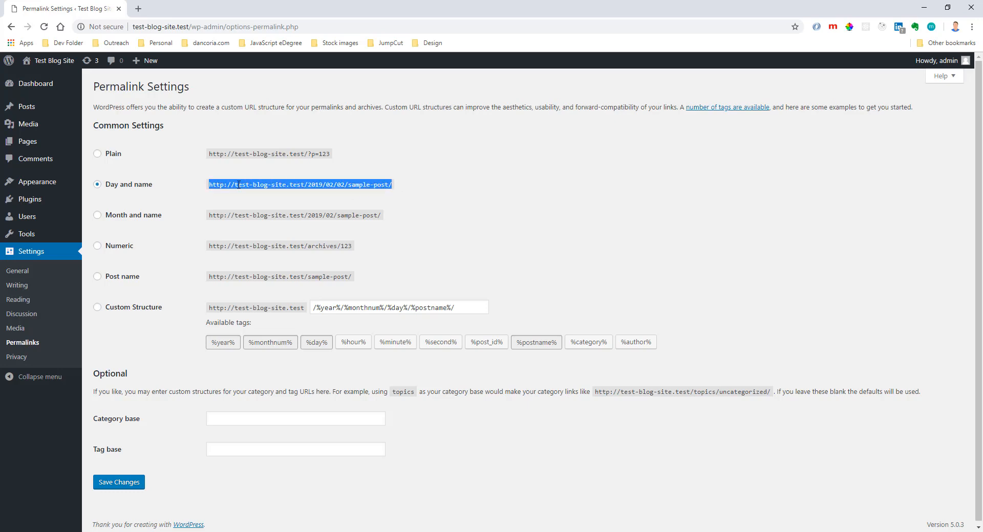
{"action": "left_click", "coordinate": [312, 185]}
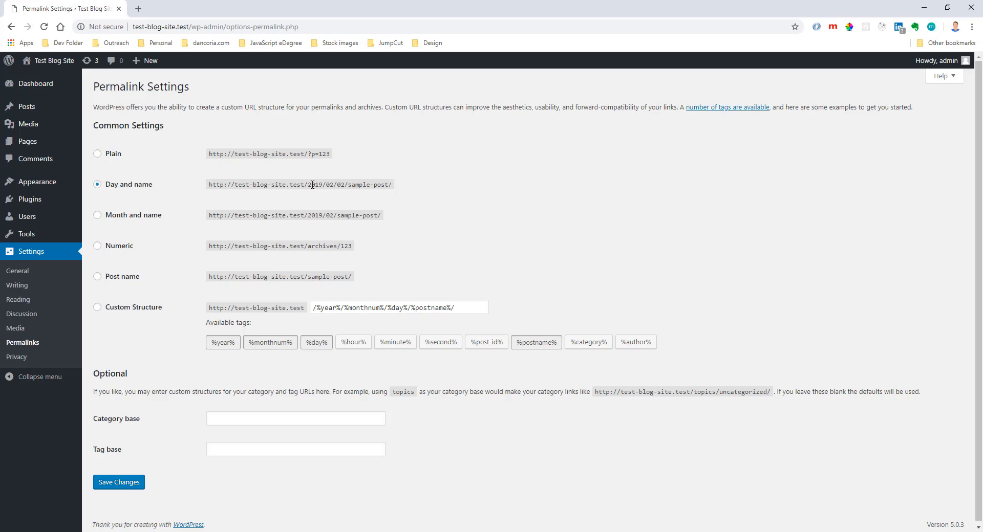
{"action": "left_click_drag", "start_coordinate": [309, 185], "coordinate": [334, 185]}
Load the Day and name example URL in a new tab, edit its date to 2019/01/12, and close the tab.
{"action": "left_click_drag", "start_coordinate": [338, 185], "coordinate": [212, 182]}
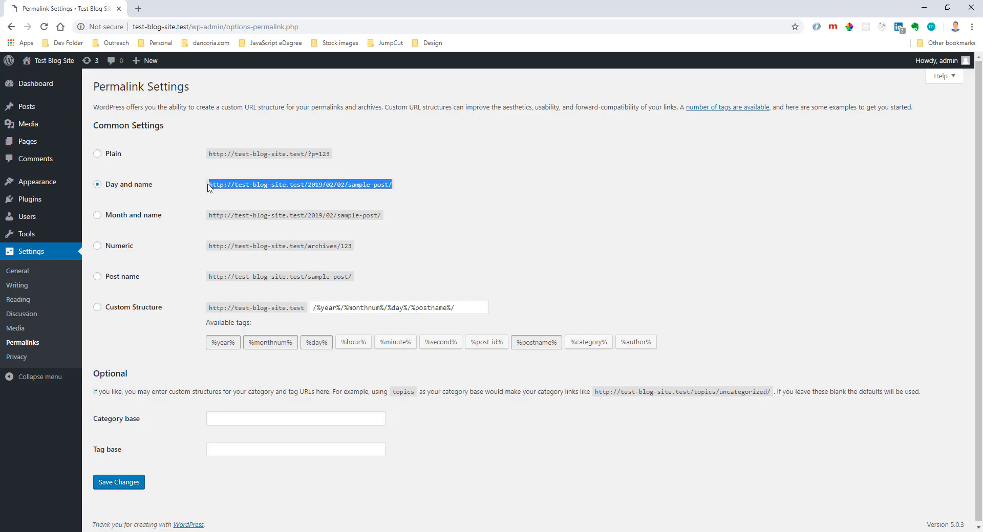
{"action": "left_click", "coordinate": [138, 8]}
{"action": "left_click", "coordinate": [149, 24]}
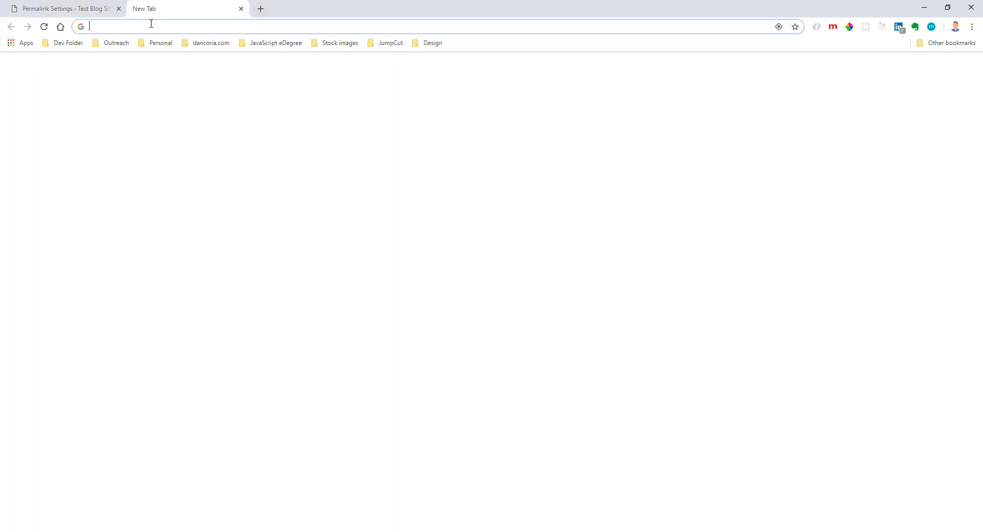
{"action": "key", "text": "ctrl+v"}
{"action": "key", "text": "Return"}
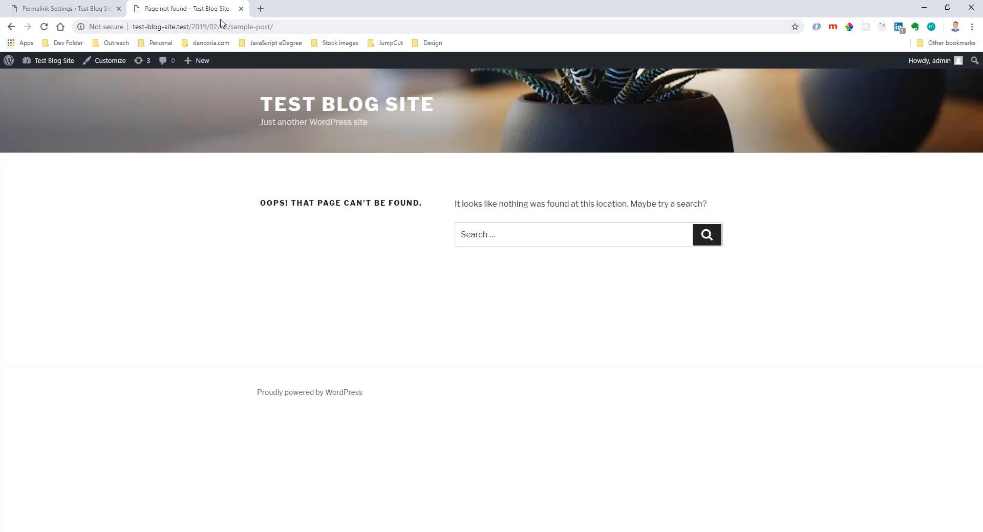
{"action": "double_click", "coordinate": [217, 26]}
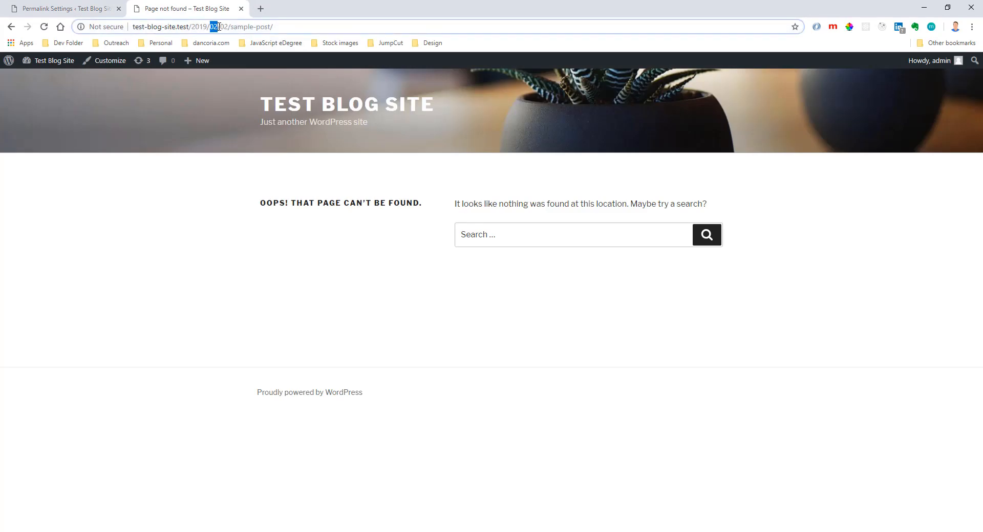
{"action": "left_click", "coordinate": [215, 27]}
{"action": "key", "text": "Delete"}
{"action": "type", "text": "1"}
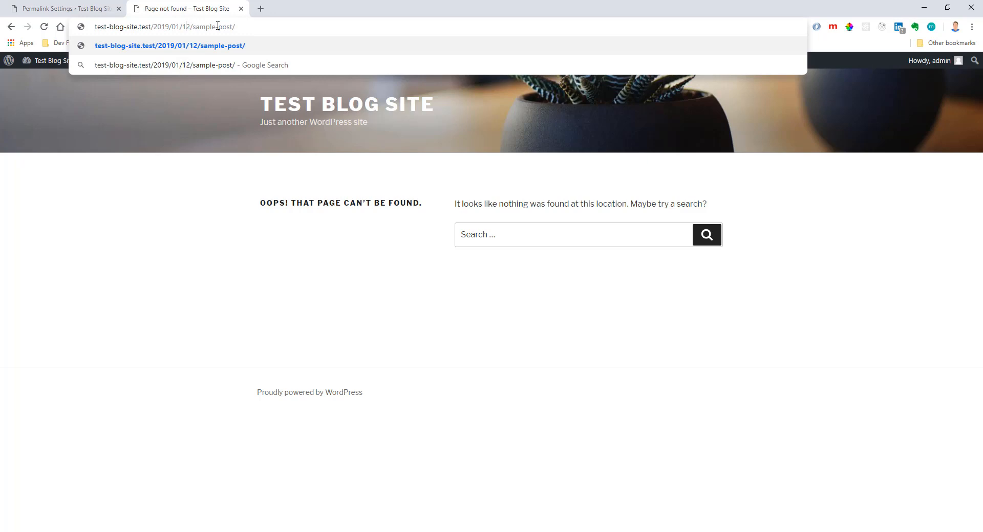
{"action": "left_click", "coordinate": [241, 9]}
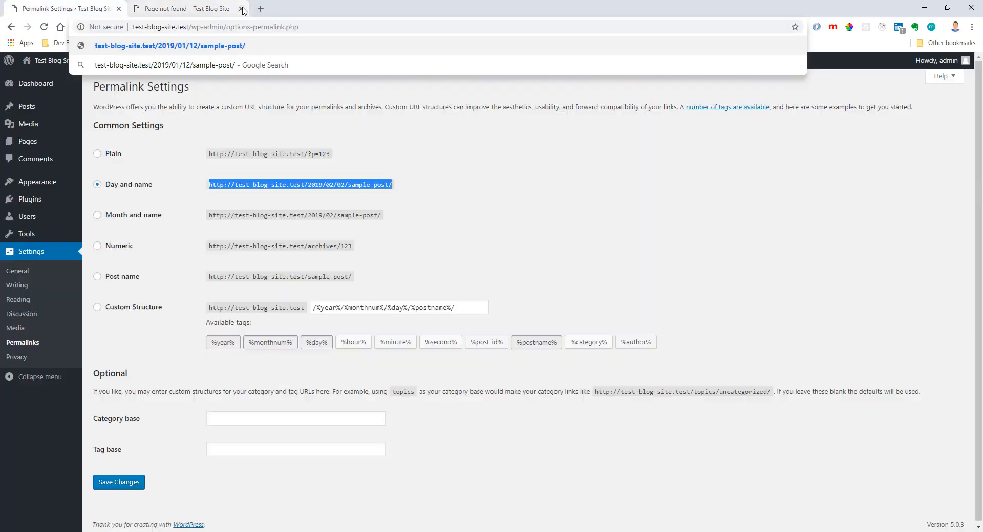
{"action": "left_click", "coordinate": [241, 9]}
{"action": "left_click", "coordinate": [416, 193]}
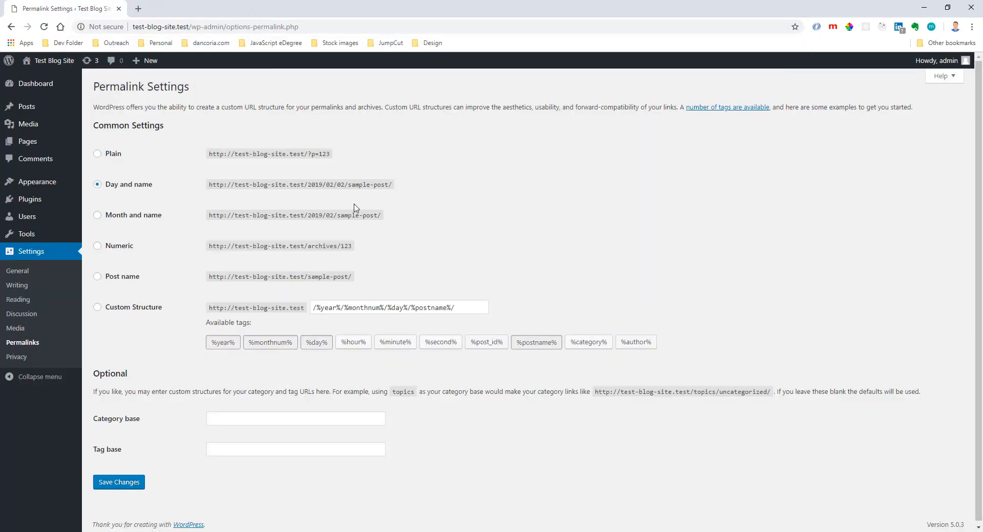
Set the permalink structure to Post name and save the changes.
{"action": "left_click", "coordinate": [97, 277]}
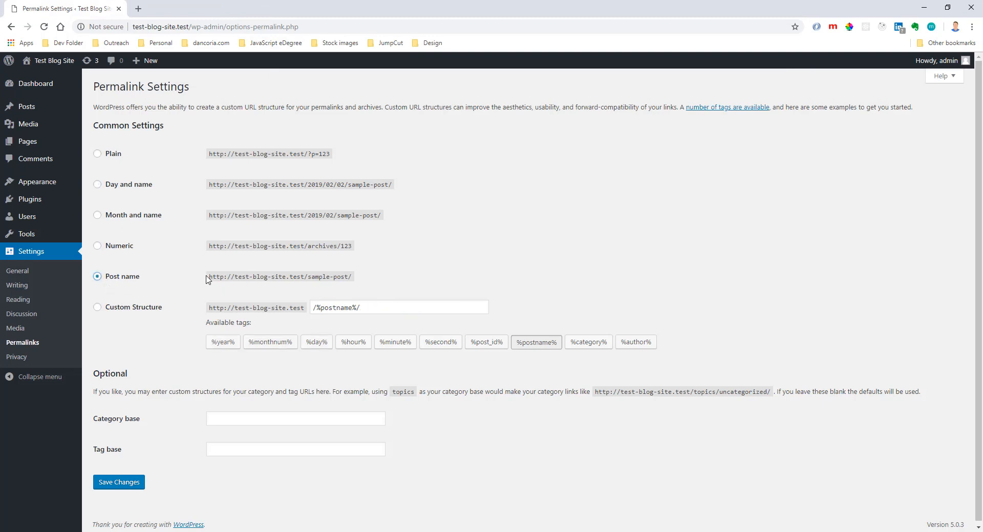
{"action": "left_click_drag", "start_coordinate": [209, 277], "coordinate": [349, 276]}
{"action": "left_click", "coordinate": [308, 276]}
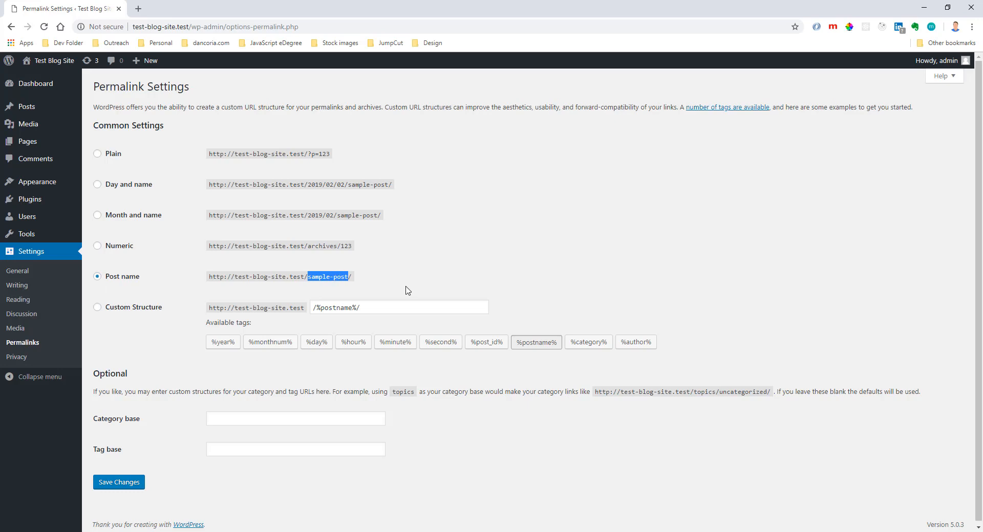
{"action": "left_click", "coordinate": [138, 482]}
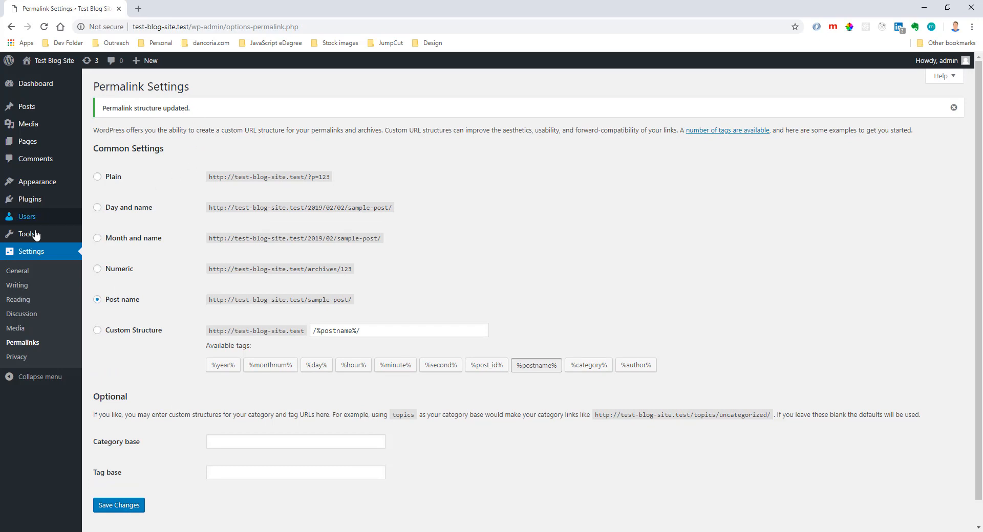
Go to the installed themes and delete the Twenty Sixteen theme.
{"action": "mouse_move", "coordinate": [44, 184]}
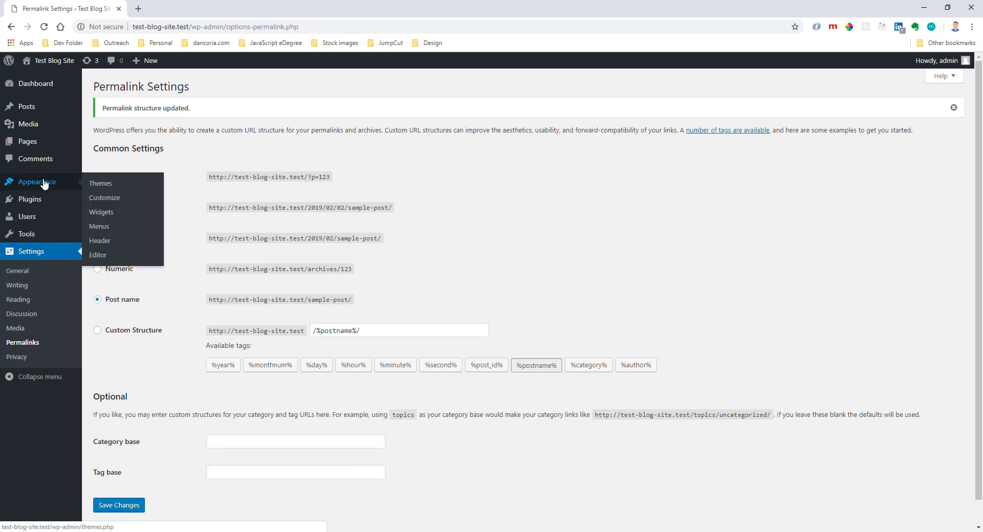
{"action": "left_click", "coordinate": [100, 184]}
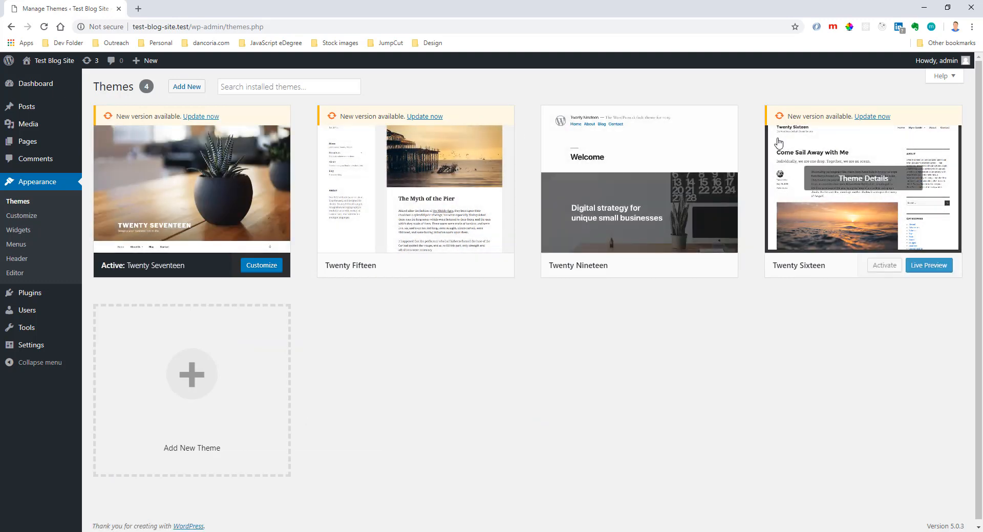
{"action": "left_click", "coordinate": [789, 213]}
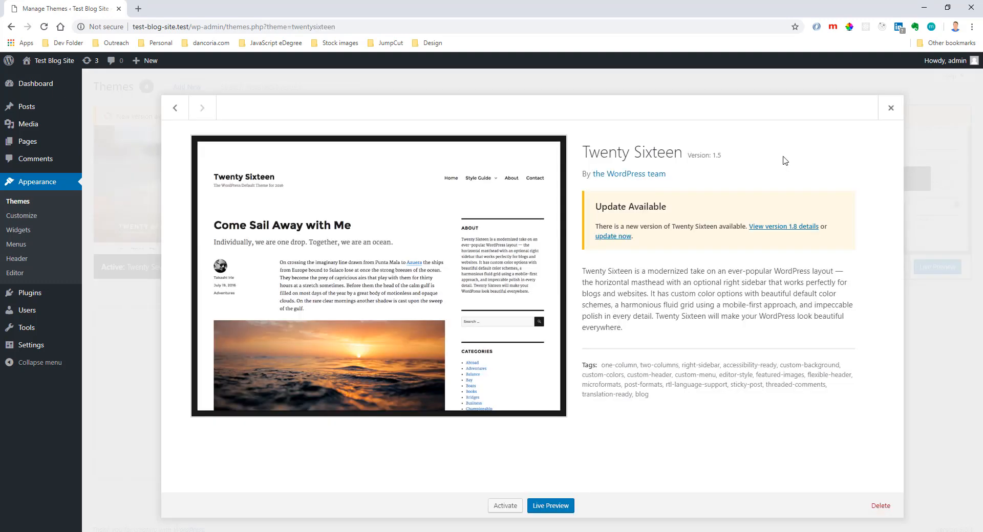
{"action": "left_click", "coordinate": [877, 506]}
{"action": "left_click", "coordinate": [555, 110]}
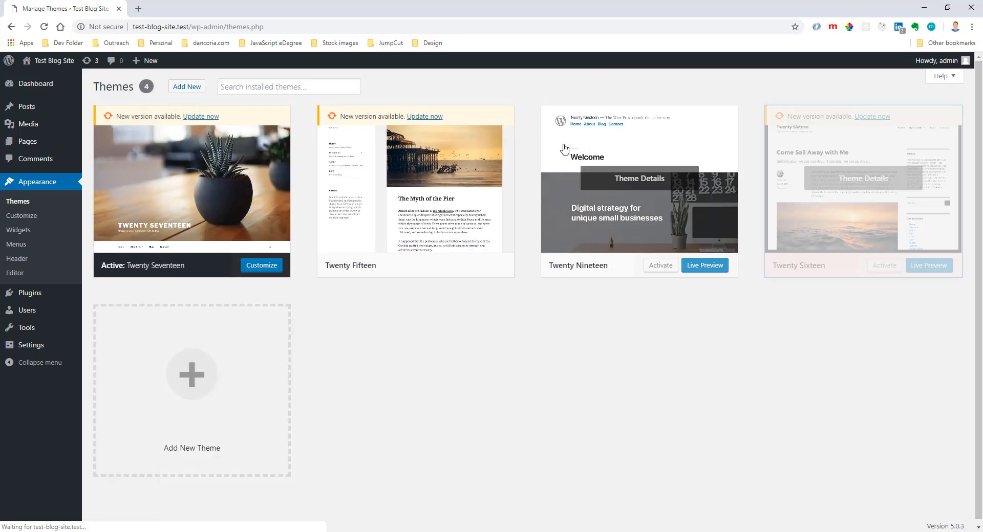
Delete the Twenty Nineteen and Twenty Fifteen themes, keeping the active Twenty Seventeen theme.
{"action": "left_click", "coordinate": [661, 137]}
{"action": "left_click", "coordinate": [875, 505]}
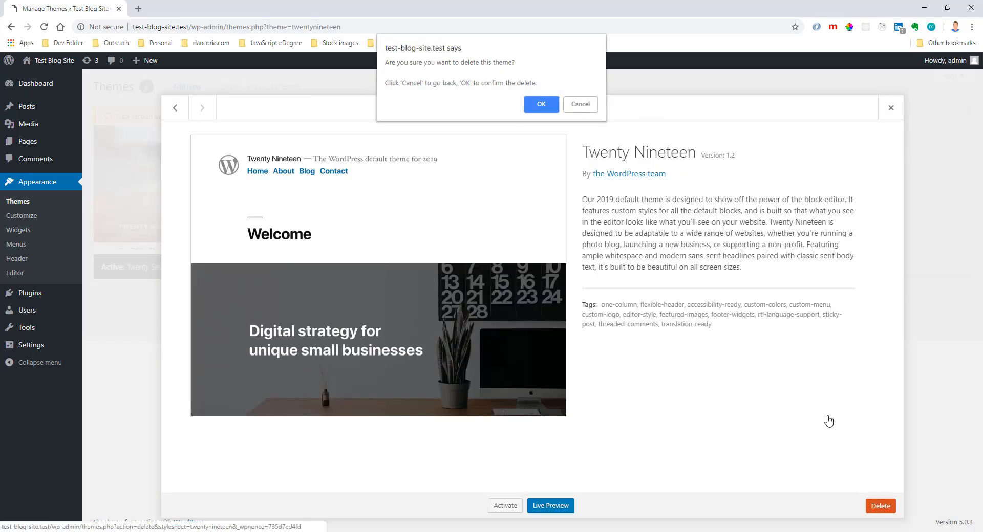
{"action": "left_click", "coordinate": [541, 112]}
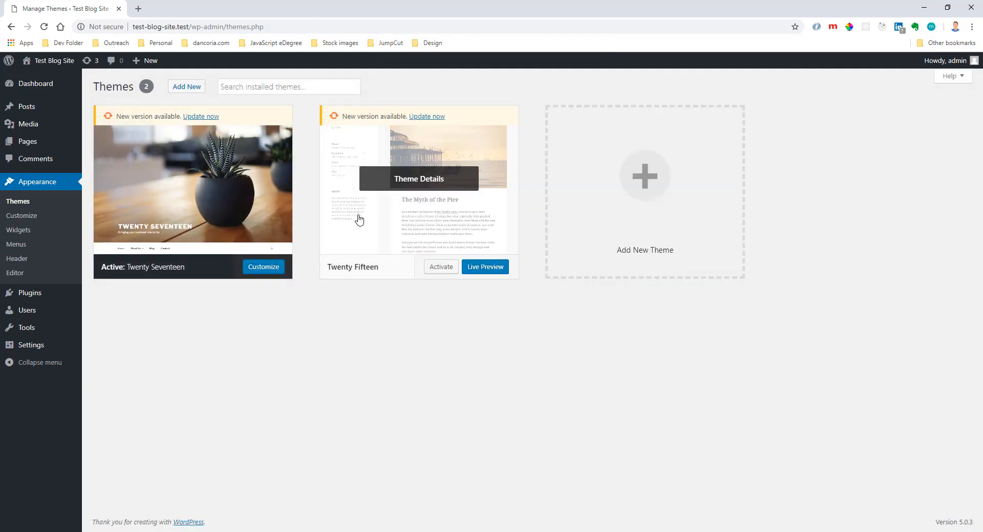
{"action": "left_click", "coordinate": [358, 220]}
{"action": "left_click", "coordinate": [878, 506]}
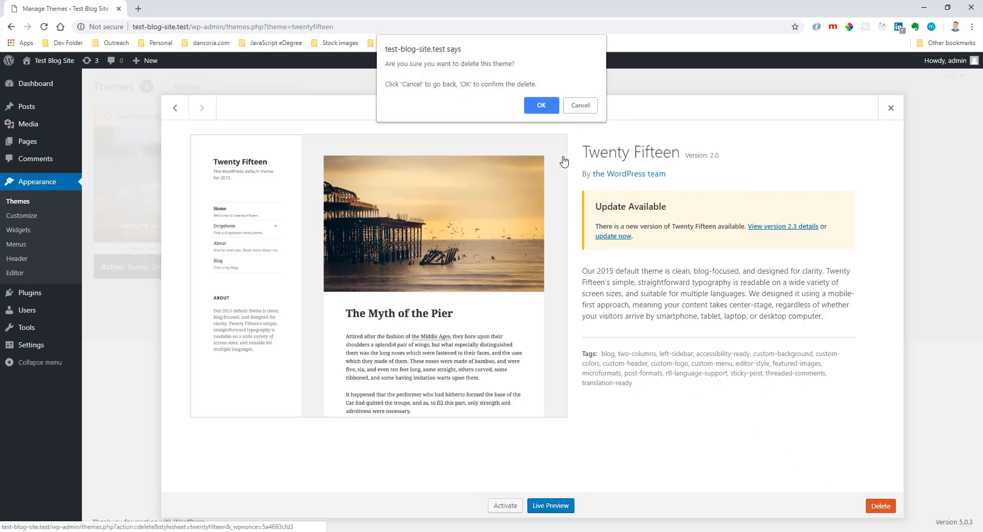
{"action": "left_click", "coordinate": [540, 105]}
{"action": "left_click", "coordinate": [265, 256]}
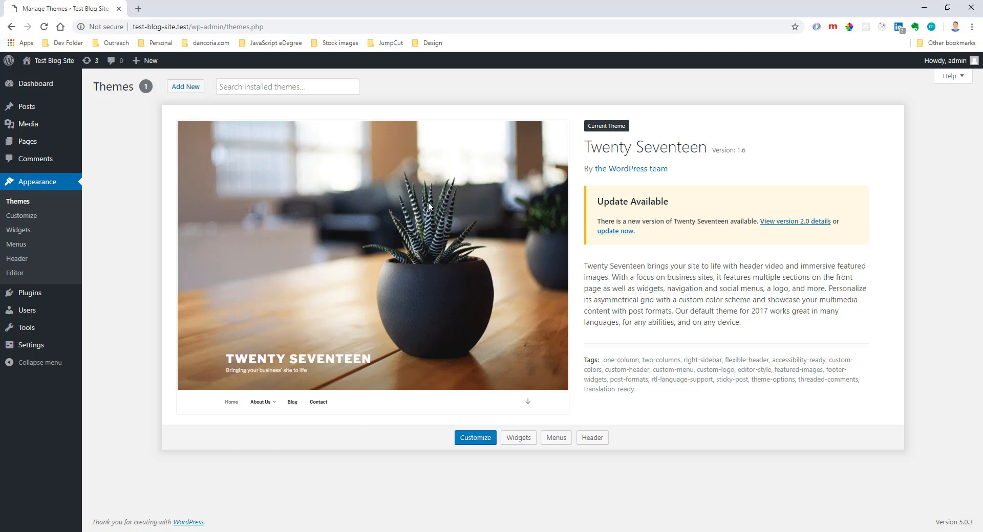
Search the themes available to add for "oceanwp" and open the preview of the OceanWP theme.
{"action": "left_click", "coordinate": [189, 90]}
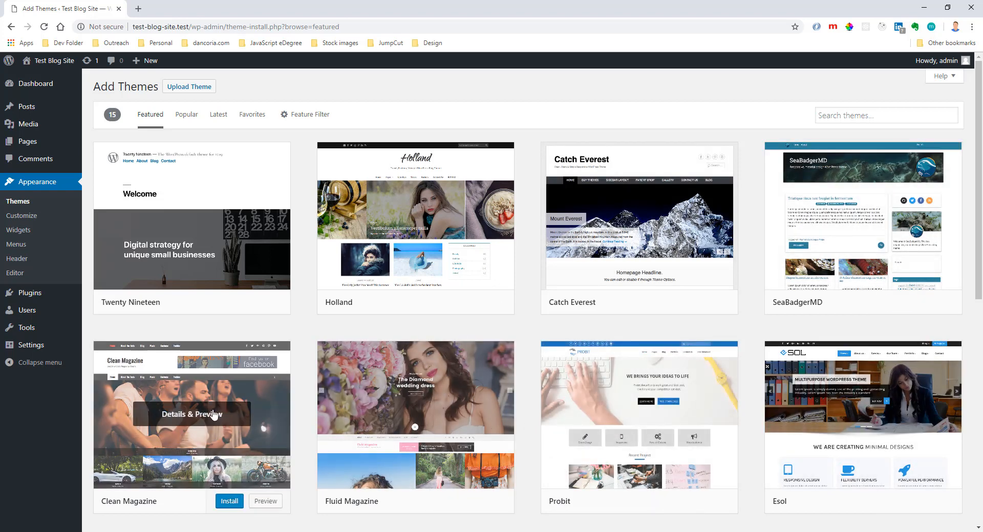
{"action": "left_click", "coordinate": [874, 109]}
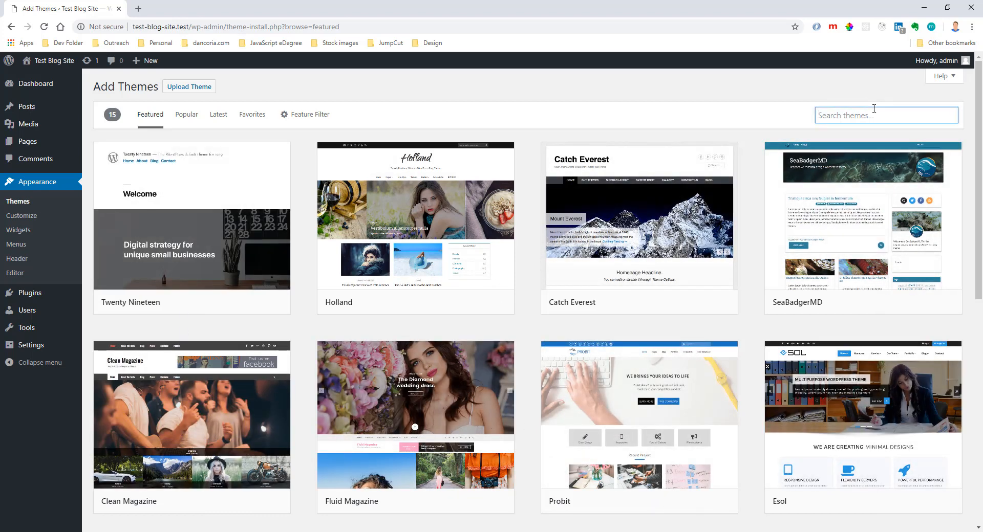
{"action": "type", "text": "ocean"}
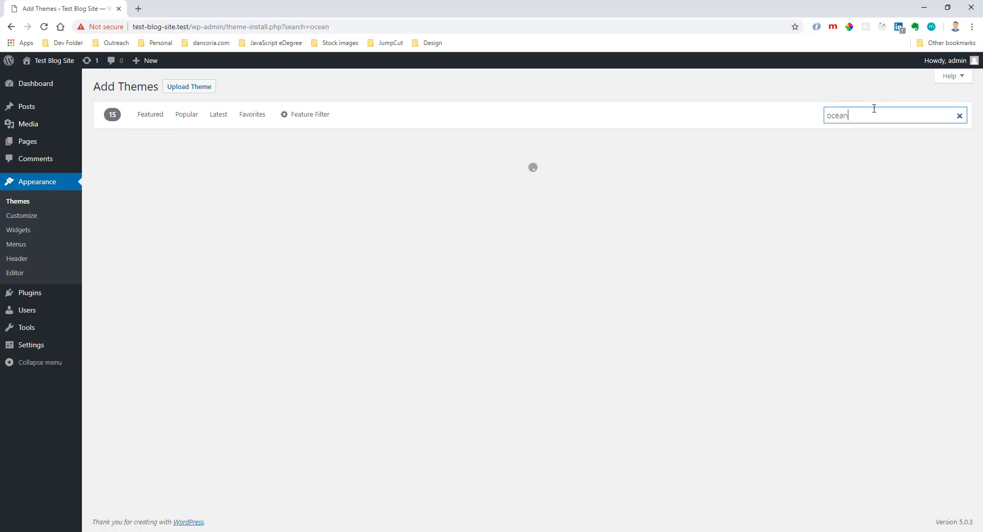
{"action": "type", "text": "wp"}
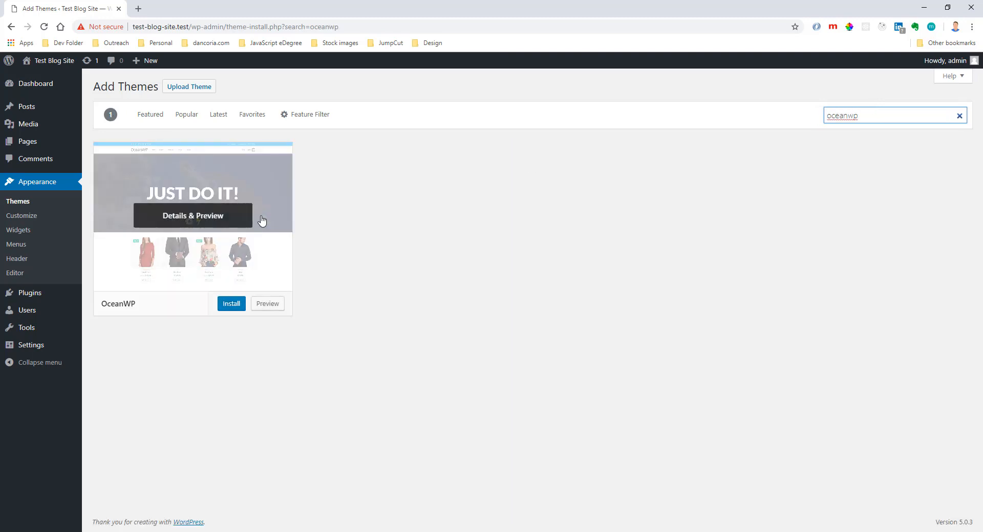
{"action": "left_click", "coordinate": [262, 220]}
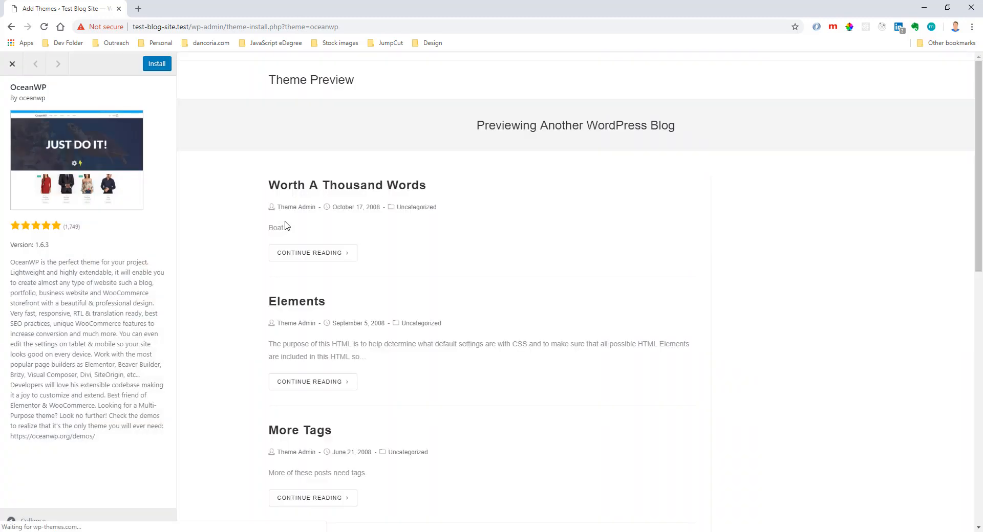
Install and activate the OceanWP theme, and delete the Twenty Seventeen theme.
{"action": "left_click", "coordinate": [156, 64]}
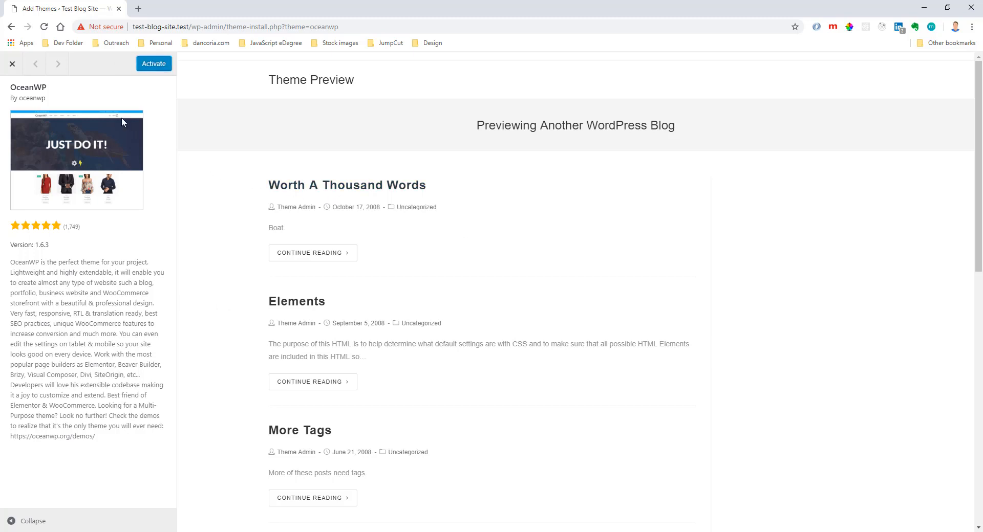
{"action": "left_click", "coordinate": [151, 65]}
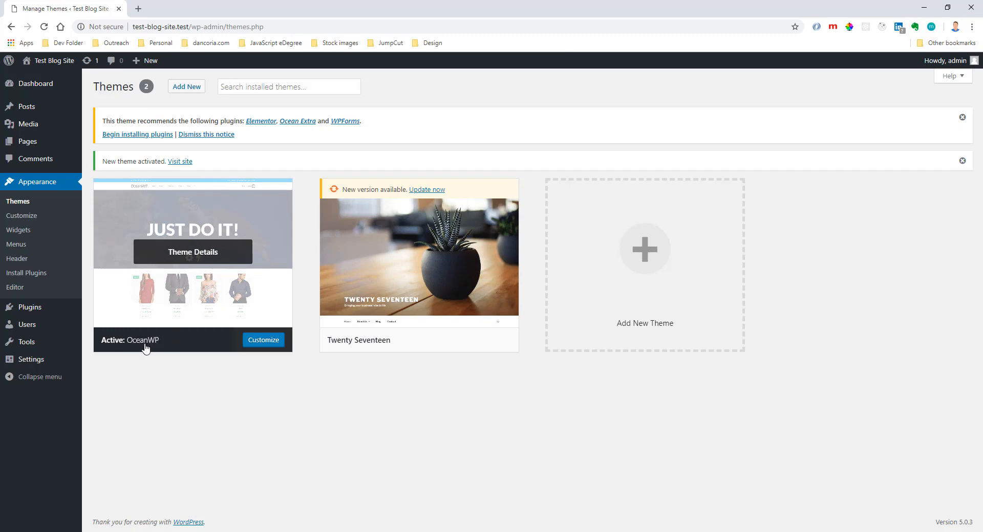
{"action": "left_click", "coordinate": [354, 311]}
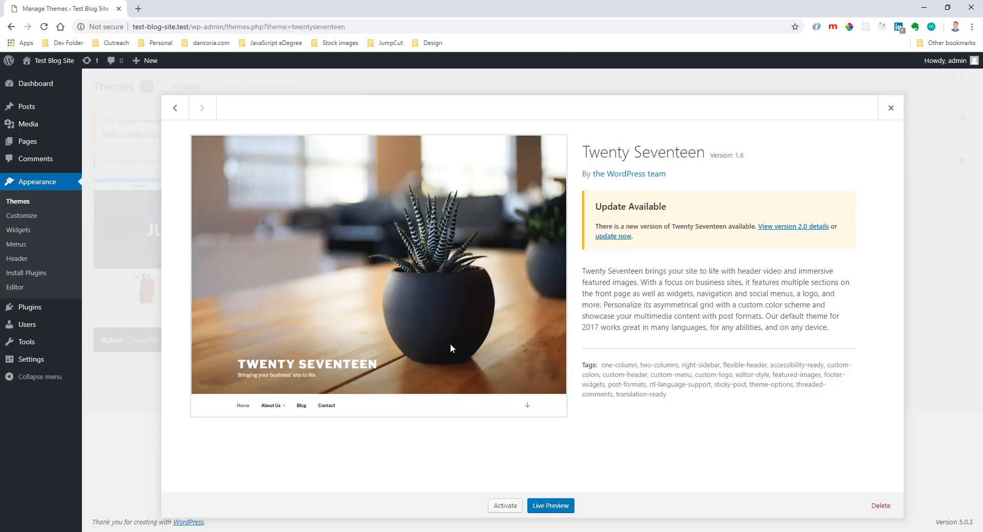
{"action": "left_click", "coordinate": [880, 505]}
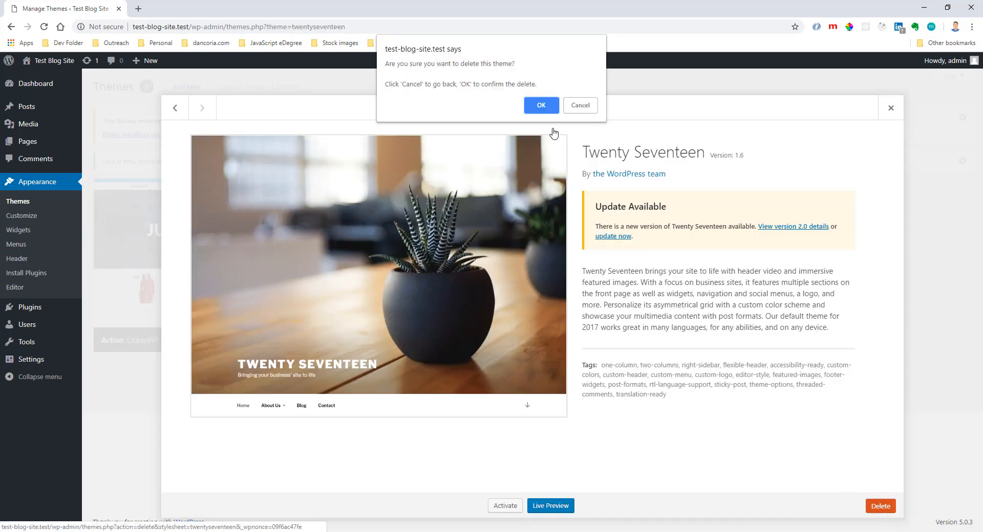
{"action": "left_click", "coordinate": [537, 105]}
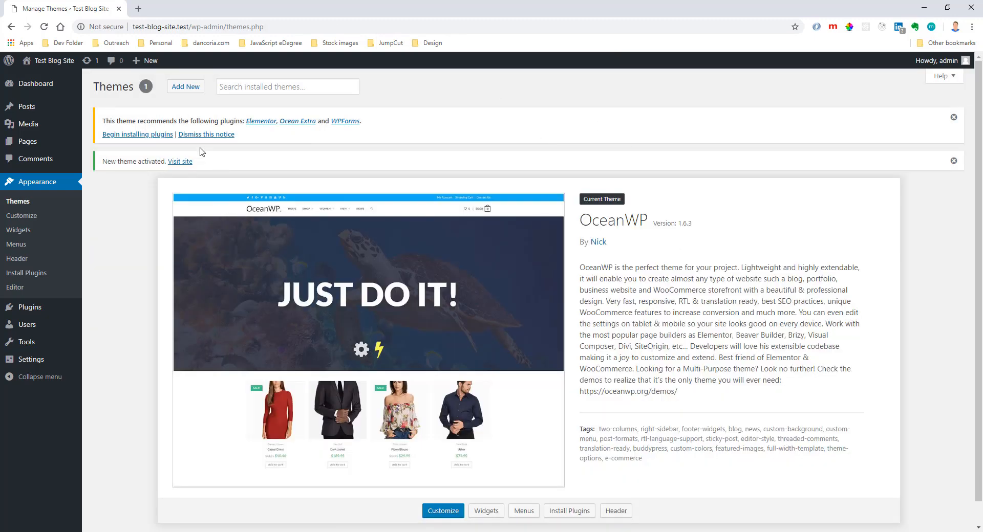
Bulk-install the plugins recommended by the theme: Elementor, Ocean Extra and WPForms.
{"action": "left_click_drag", "start_coordinate": [102, 121], "coordinate": [235, 122]}
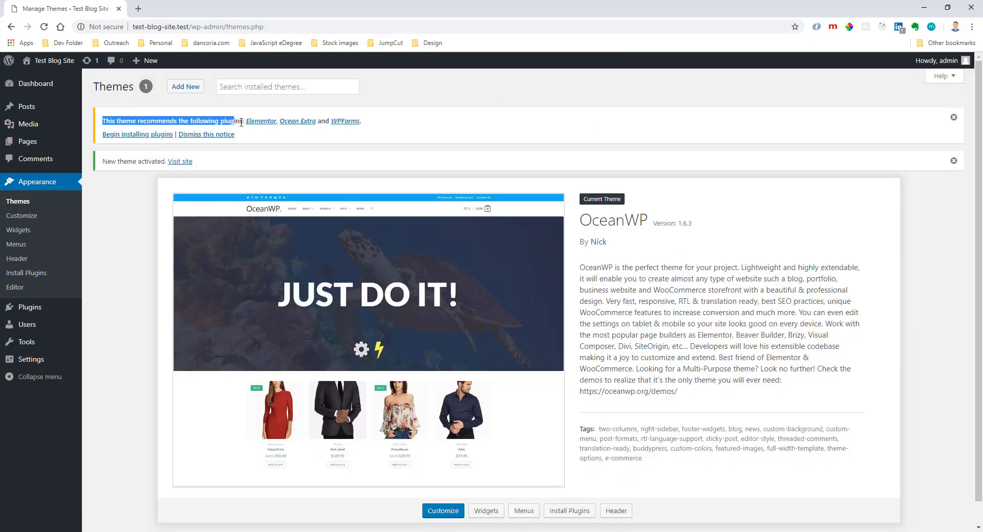
{"action": "left_click", "coordinate": [137, 135]}
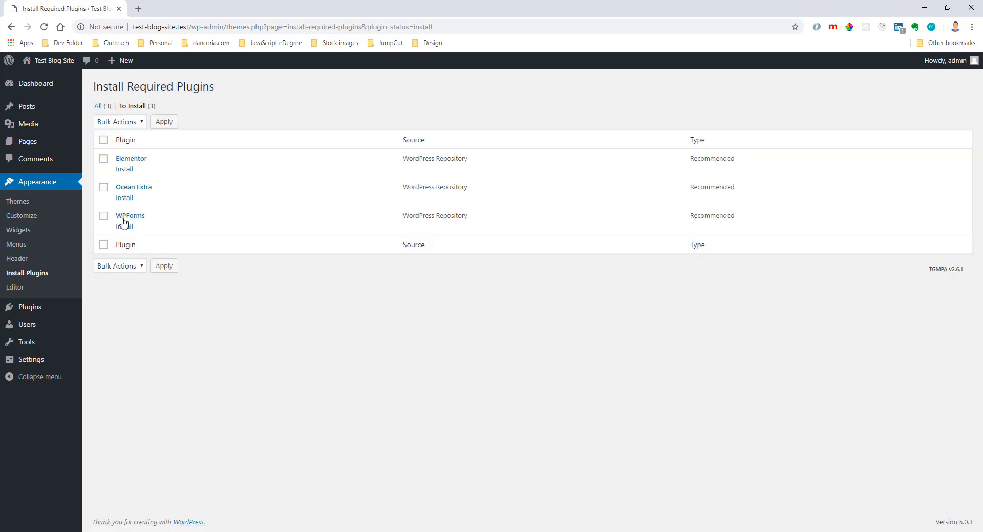
{"action": "left_click", "coordinate": [103, 140]}
{"action": "left_click", "coordinate": [131, 126]}
{"action": "left_click", "coordinate": [128, 139]}
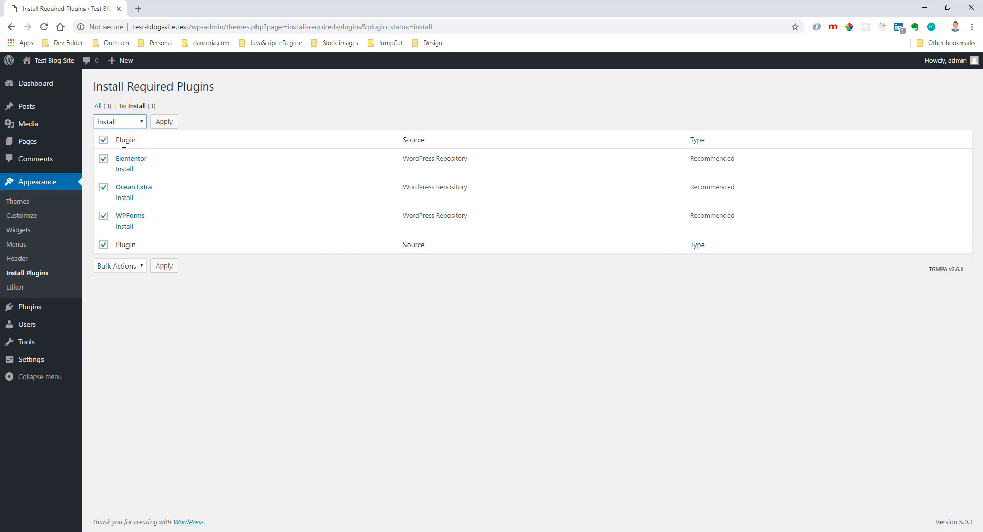
{"action": "left_click", "coordinate": [162, 123]}
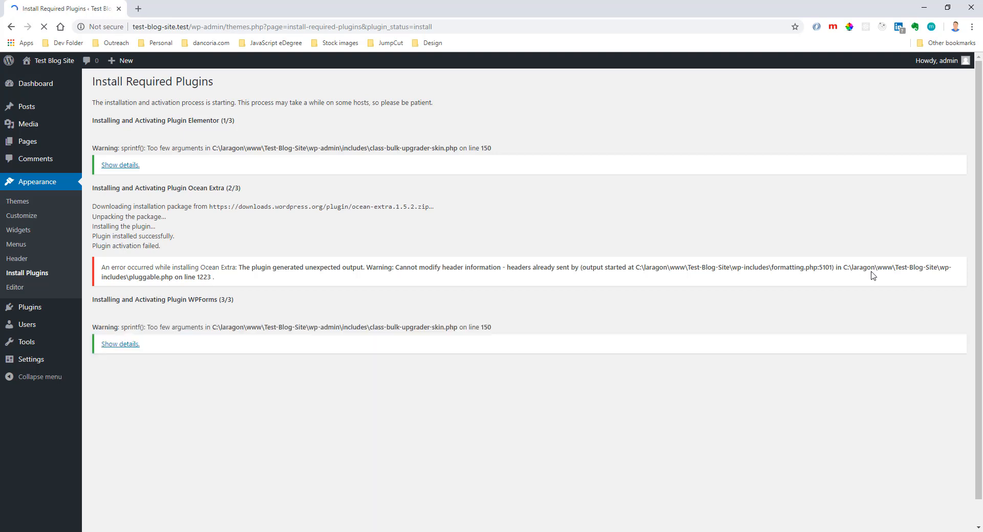
Review the installation messages for Ocean Extra and check the list of installed plugins.
{"action": "left_click_drag", "start_coordinate": [175, 236], "coordinate": [105, 236]}
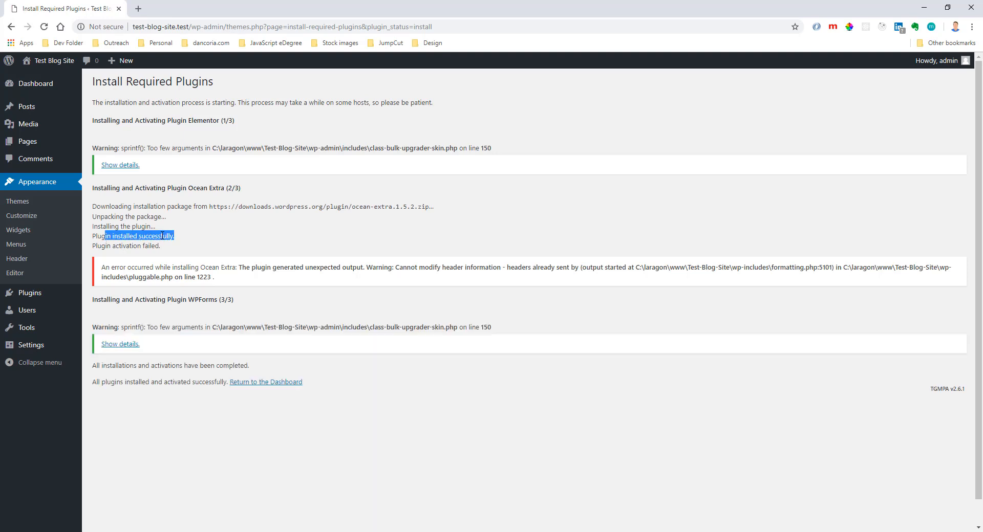
{"action": "left_click", "coordinate": [217, 235]}
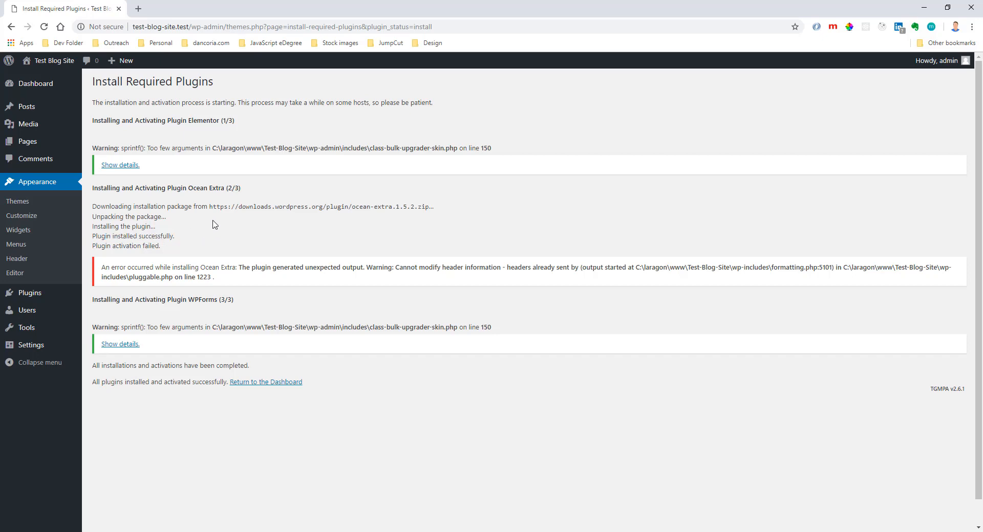
{"action": "left_click_drag", "start_coordinate": [108, 266], "coordinate": [411, 266]}
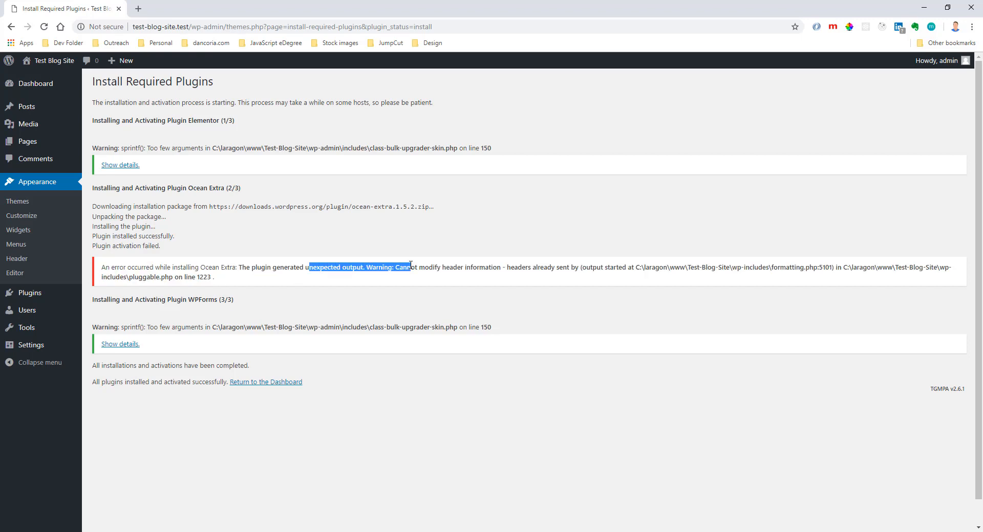
{"action": "left_click", "coordinate": [411, 265]}
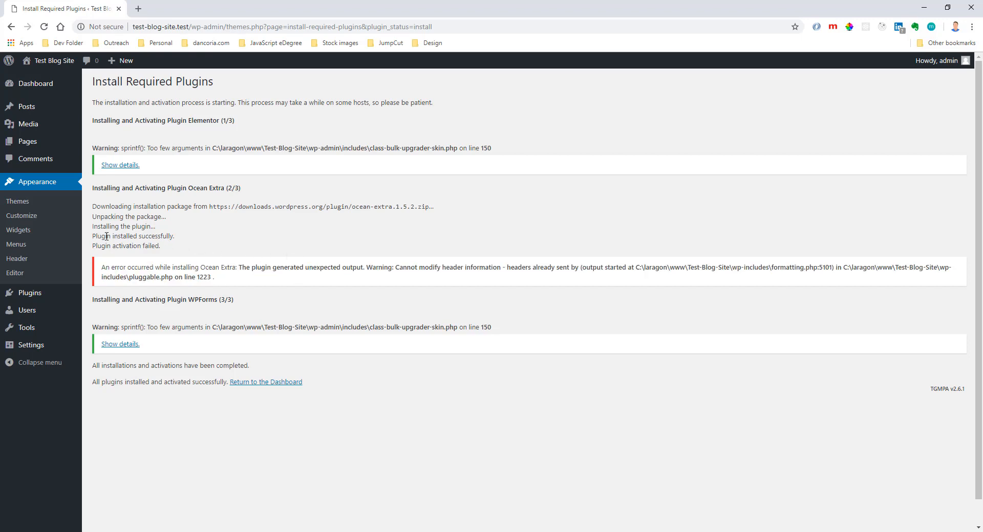
{"action": "left_click_drag", "start_coordinate": [93, 236], "coordinate": [177, 239]}
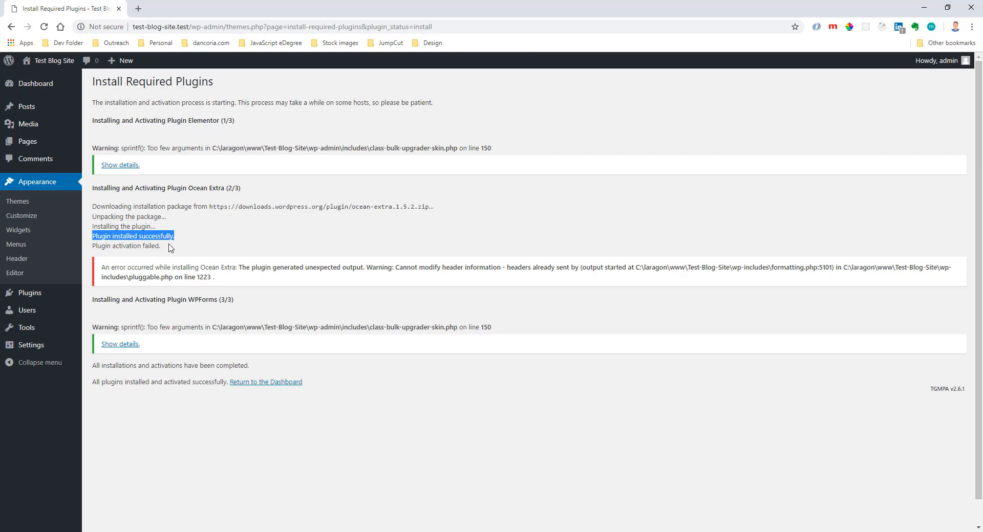
{"action": "mouse_move", "coordinate": [35, 293]}
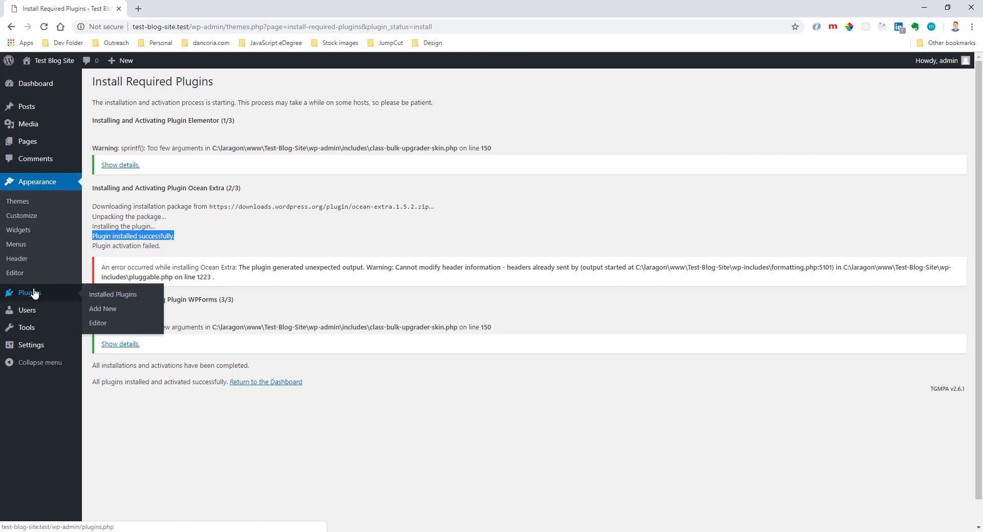
{"action": "left_click", "coordinate": [128, 299]}
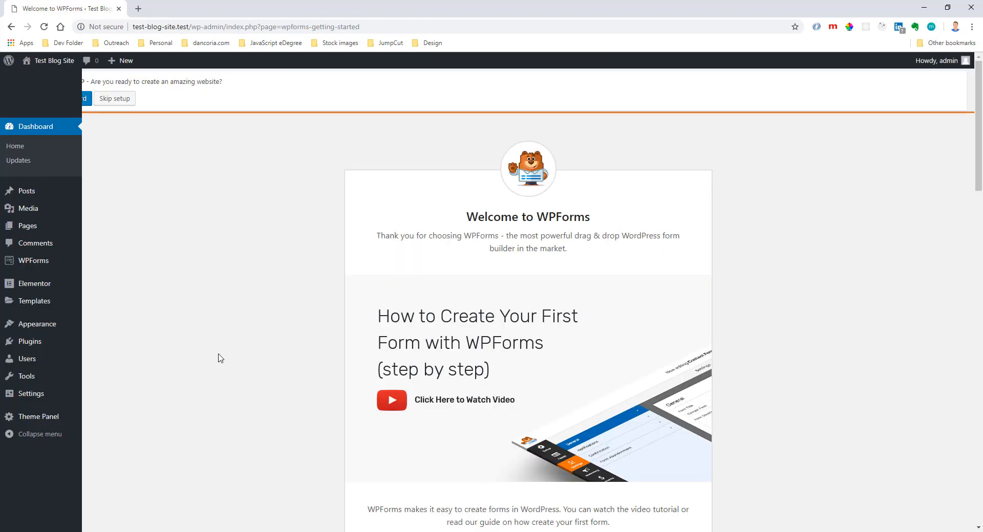
{"action": "left_click", "coordinate": [30, 342]}
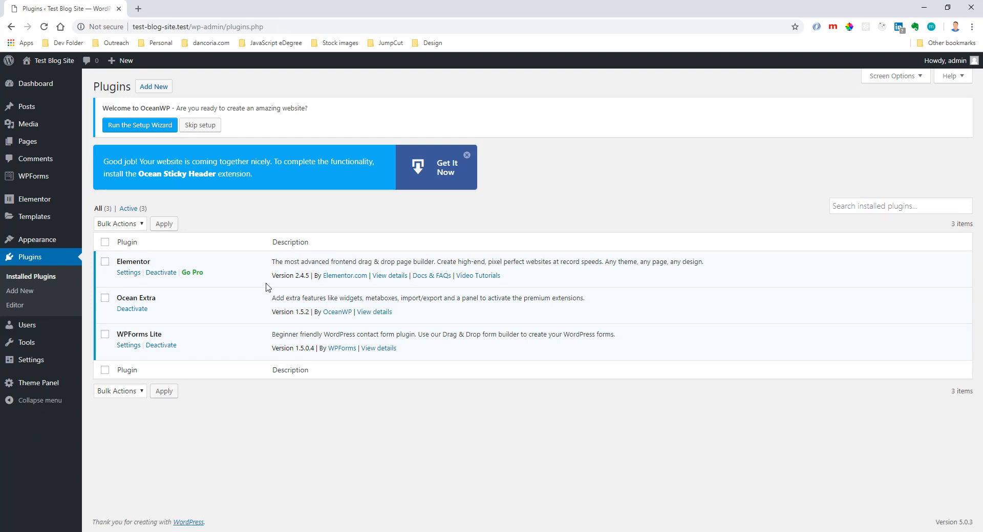
Open the Test Blog Site front end in a new tab and examine its tagline banner and first post.
{"action": "right_click", "coordinate": [54, 62]}
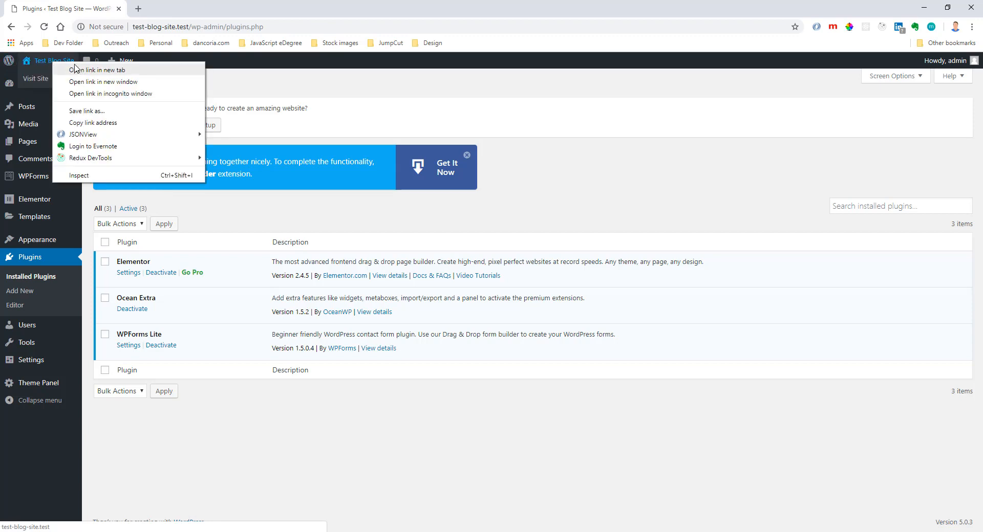
{"action": "left_click", "coordinate": [205, 219]}
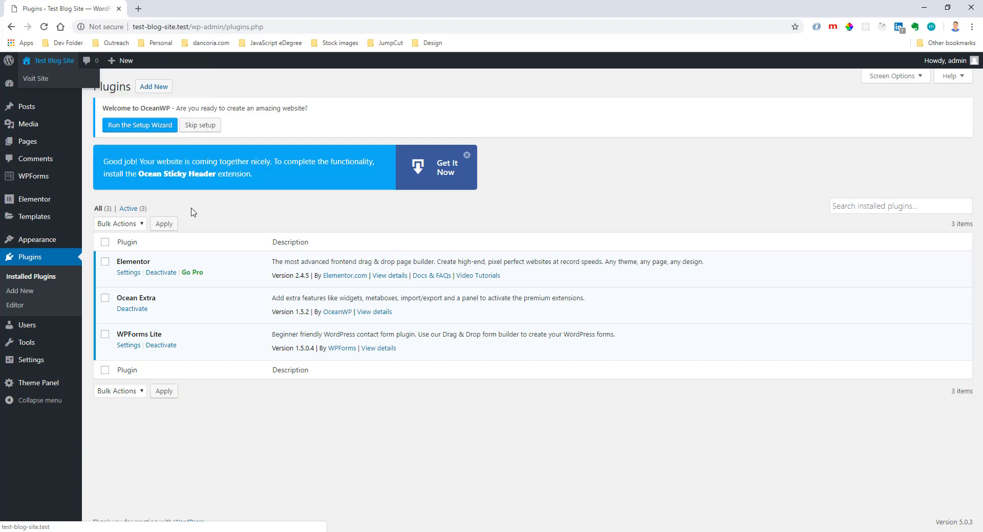
{"action": "mouse_move", "coordinate": [52, 64]}
{"action": "middle_click", "coordinate": [52, 64]}
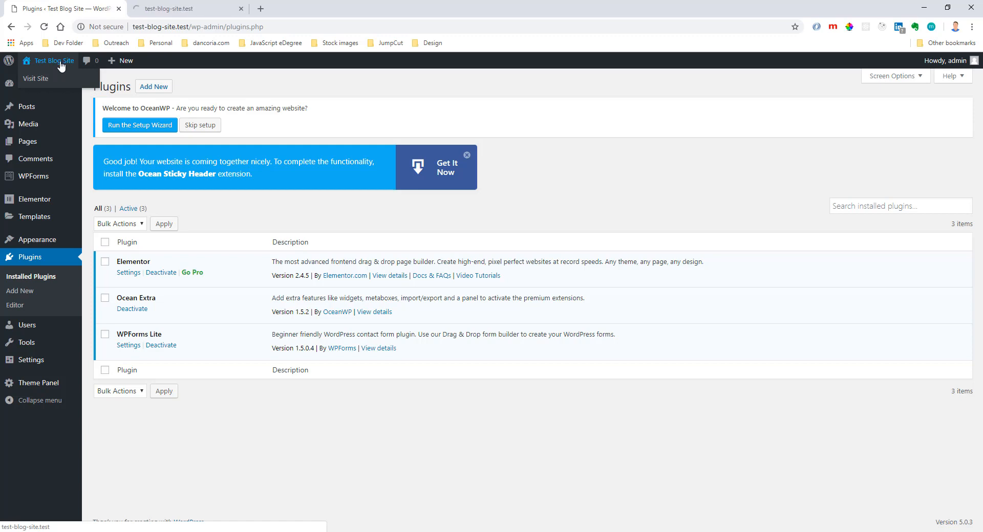
{"action": "left_click", "coordinate": [179, 13]}
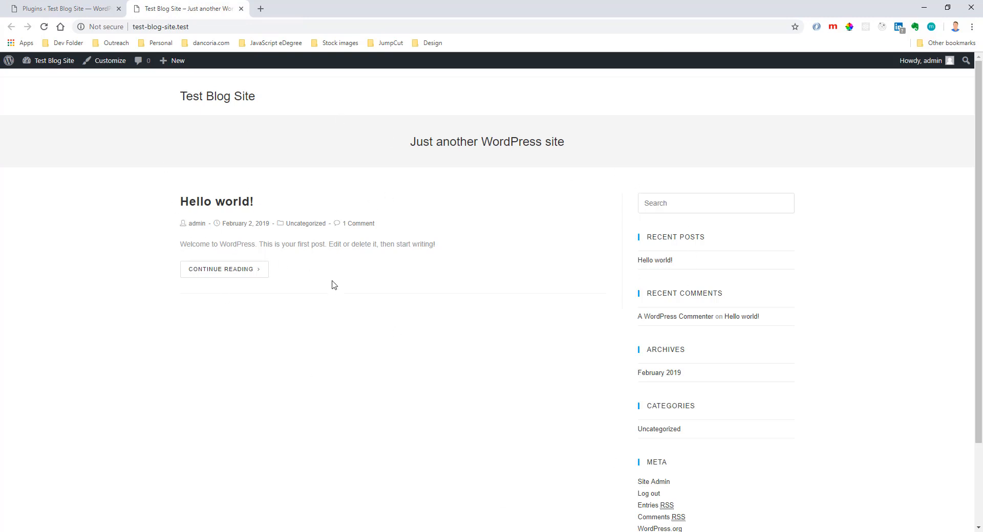
{"action": "left_click_drag", "start_coordinate": [281, 274], "coordinate": [179, 196]}
{"action": "left_click", "coordinate": [178, 195]}
{"action": "left_click_drag", "start_coordinate": [398, 143], "coordinate": [679, 155]}
{"action": "left_click", "coordinate": [679, 156]}
Return to the admin tab, open the theme customizer and disable the top bar in its general settings.
{"action": "left_click", "coordinate": [71, 8]}
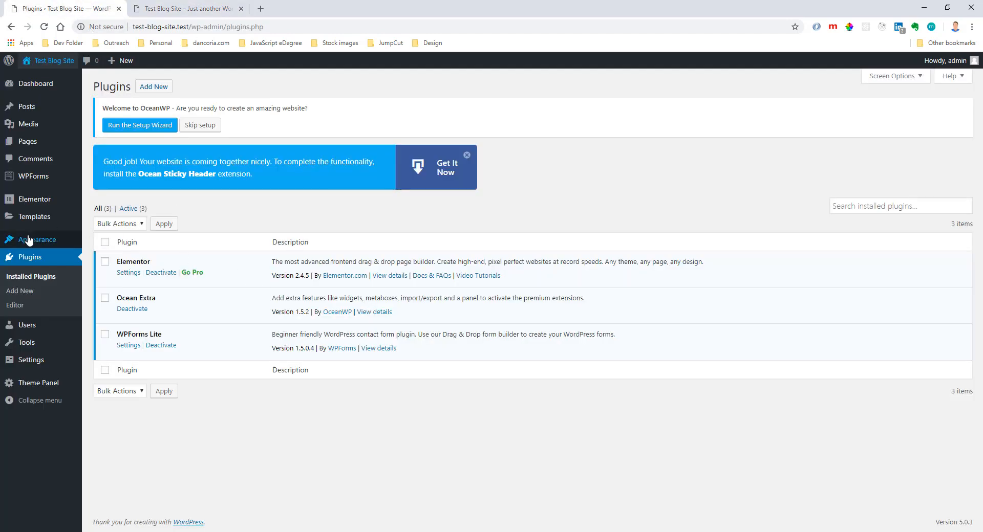
{"action": "mouse_move", "coordinate": [46, 239]}
{"action": "left_click", "coordinate": [105, 258]}
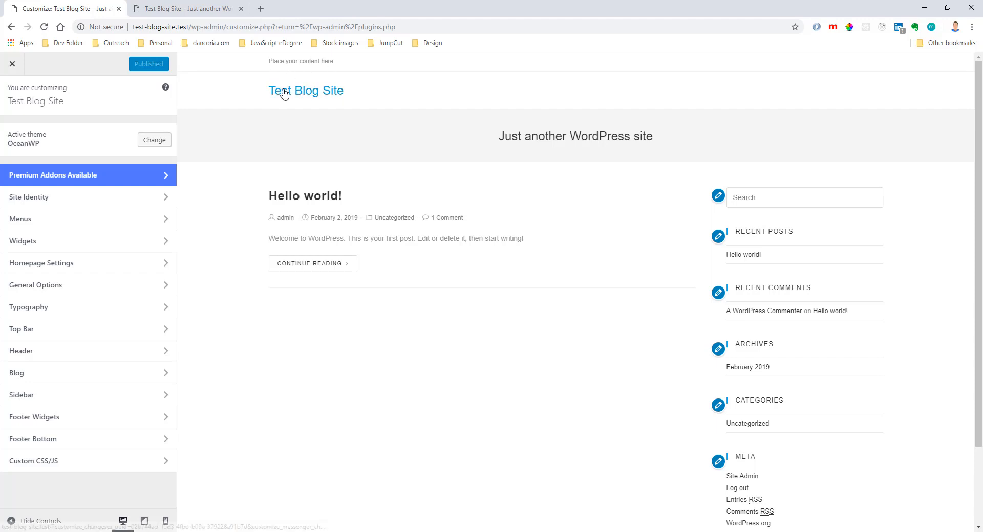
{"action": "left_click", "coordinate": [40, 334]}
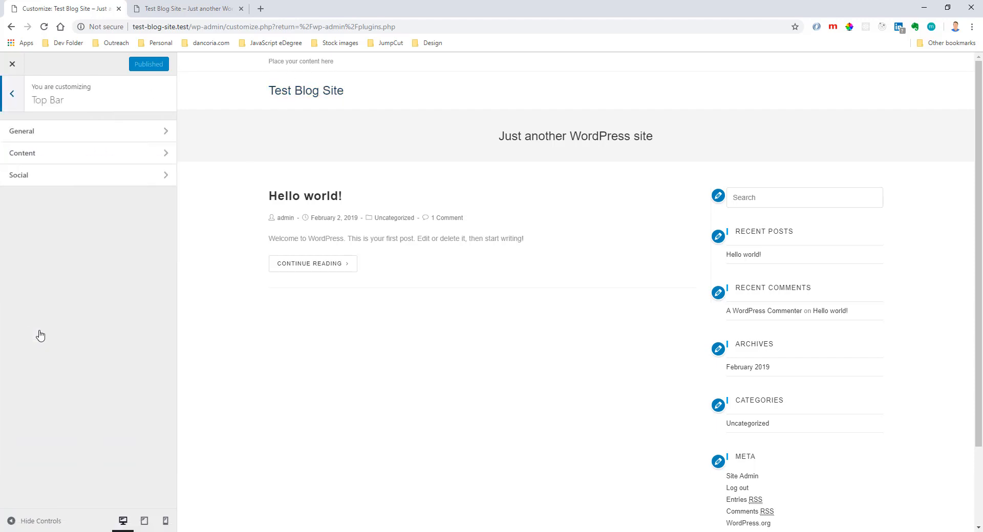
{"action": "left_click", "coordinate": [72, 142]}
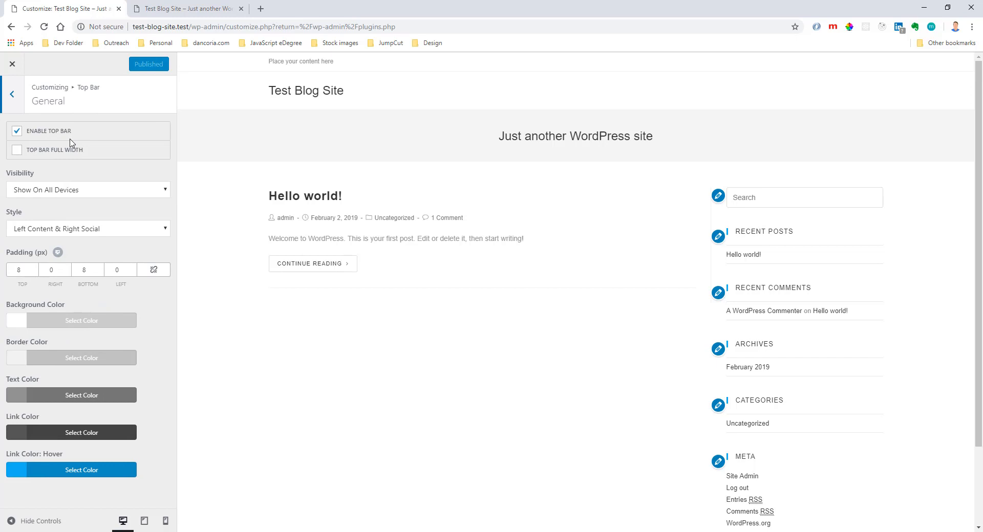
{"action": "left_click", "coordinate": [17, 132]}
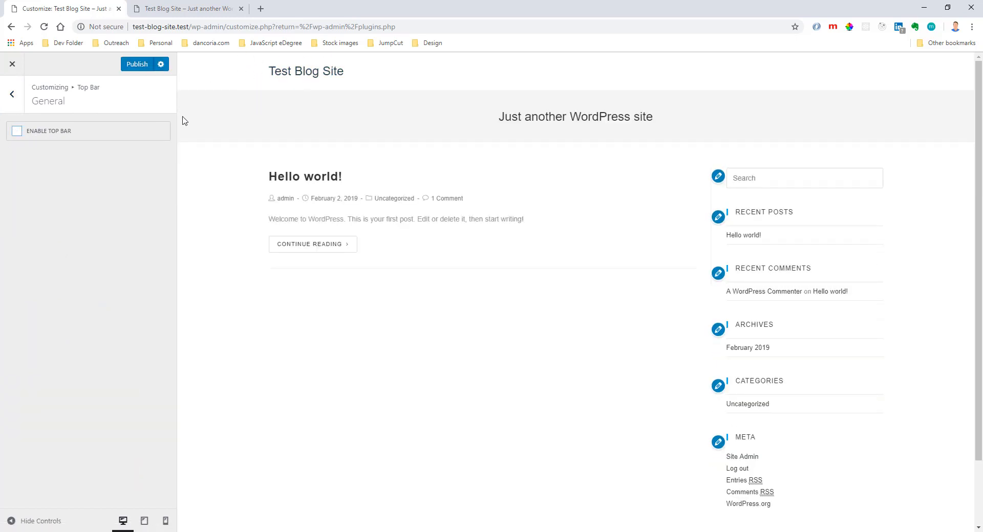
{"action": "left_click", "coordinate": [15, 97]}
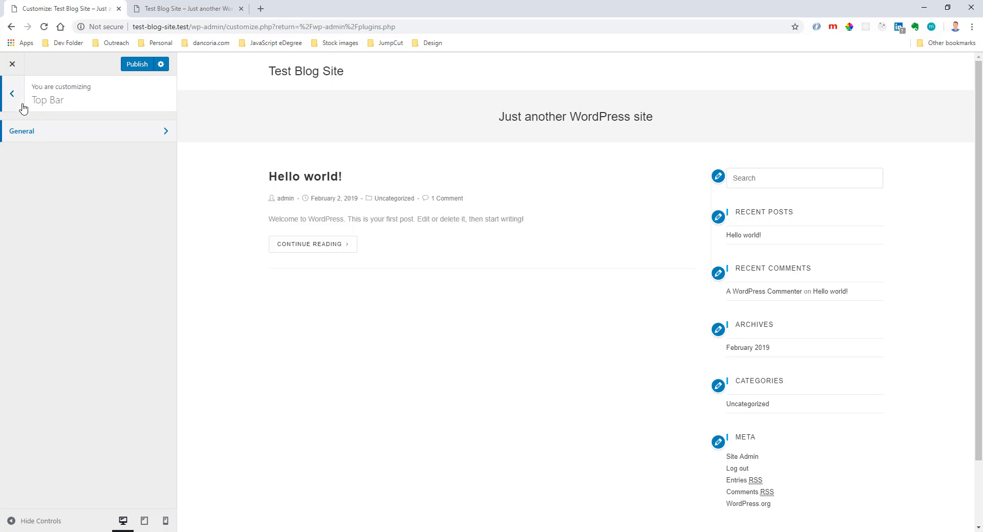
{"action": "left_click", "coordinate": [20, 102]}
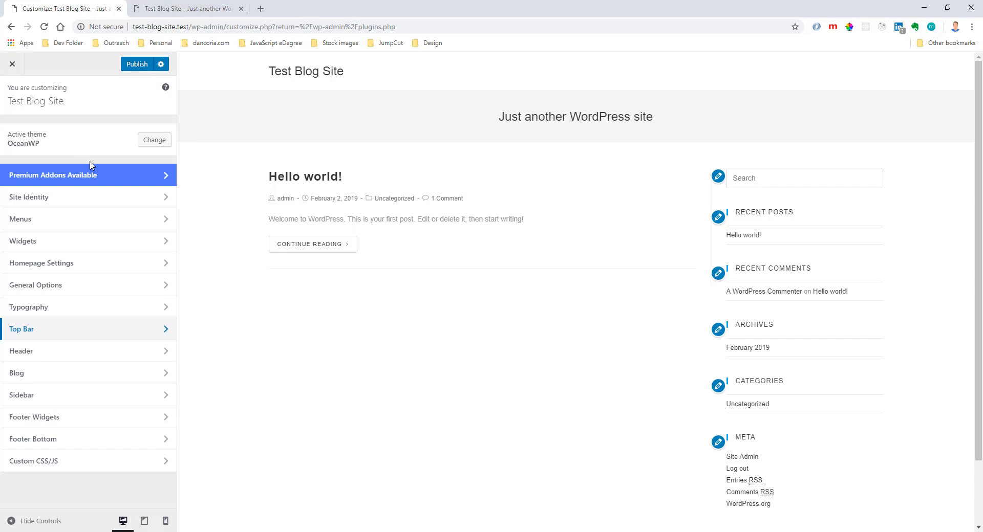
Look over the site title and tagline in the Site Identity settings, and view the page preview down to the footer.
{"action": "left_click", "coordinate": [92, 195]}
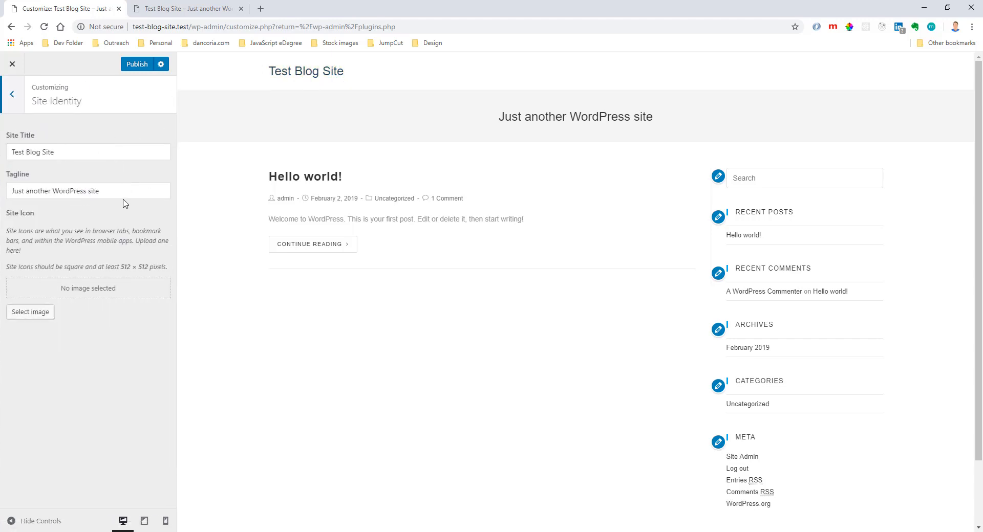
{"action": "left_click", "coordinate": [86, 191]}
{"action": "left_click_drag", "start_coordinate": [100, 191], "coordinate": [11, 191]}
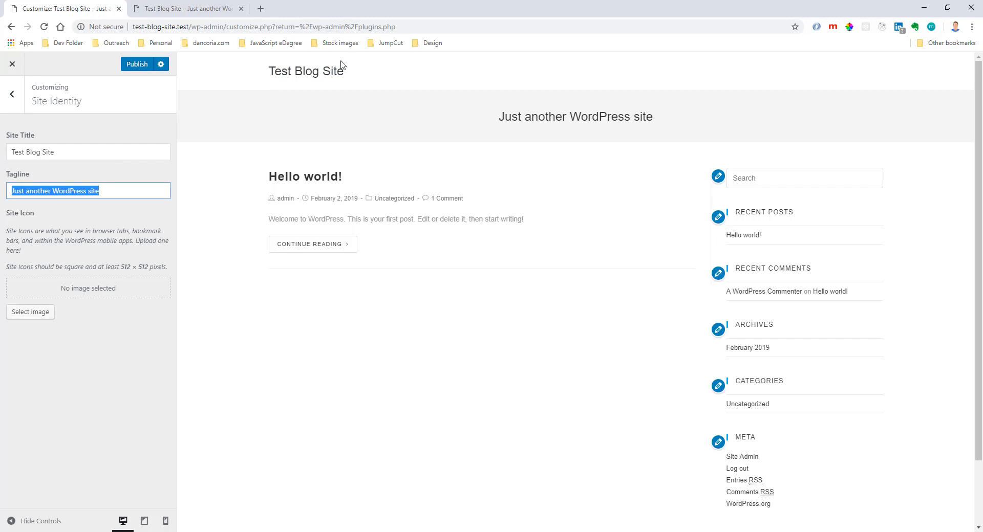
{"action": "left_click", "coordinate": [12, 93]}
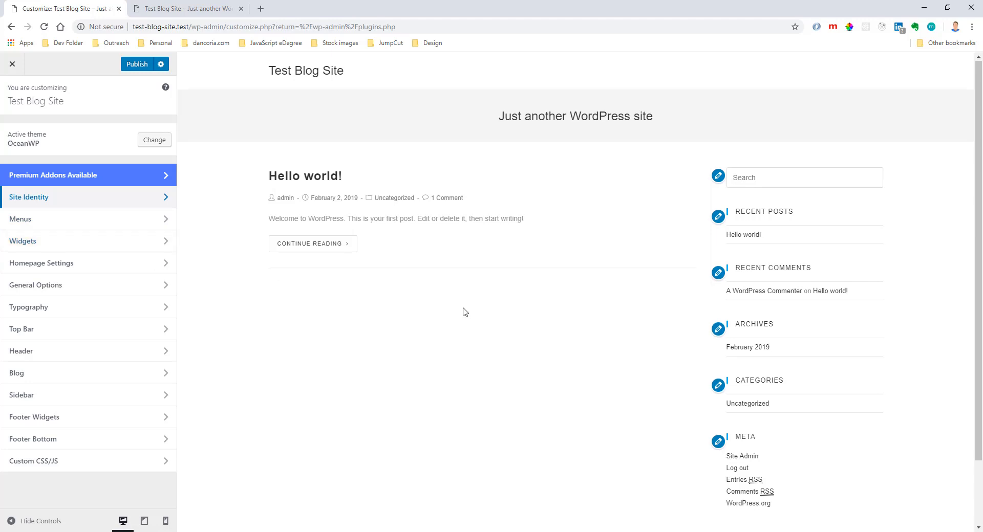
{"action": "scroll", "coordinate": [466, 312], "scroll_direction": "down", "scroll_amount": 2}
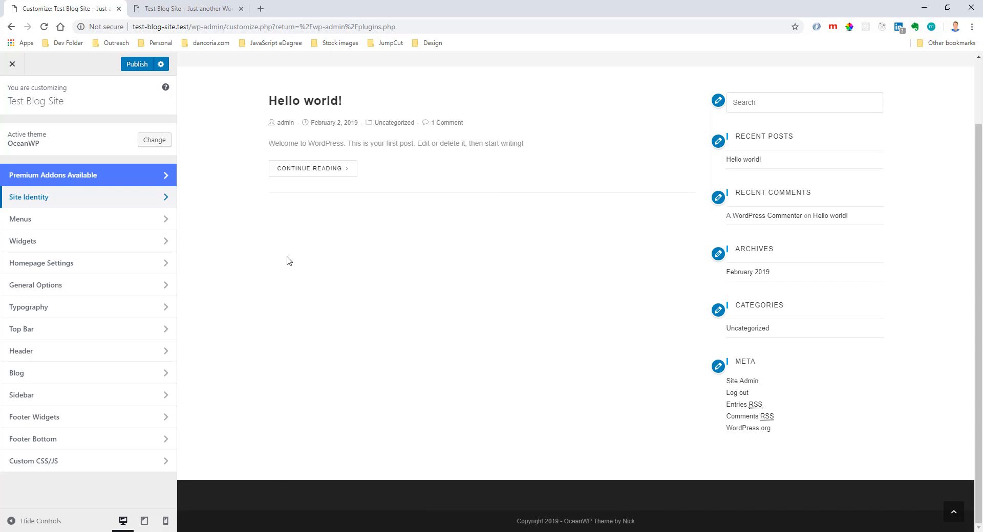
Set the homepage to display a static page, choose Sample Page as the homepage, and publish the change.
{"action": "left_click", "coordinate": [131, 267]}
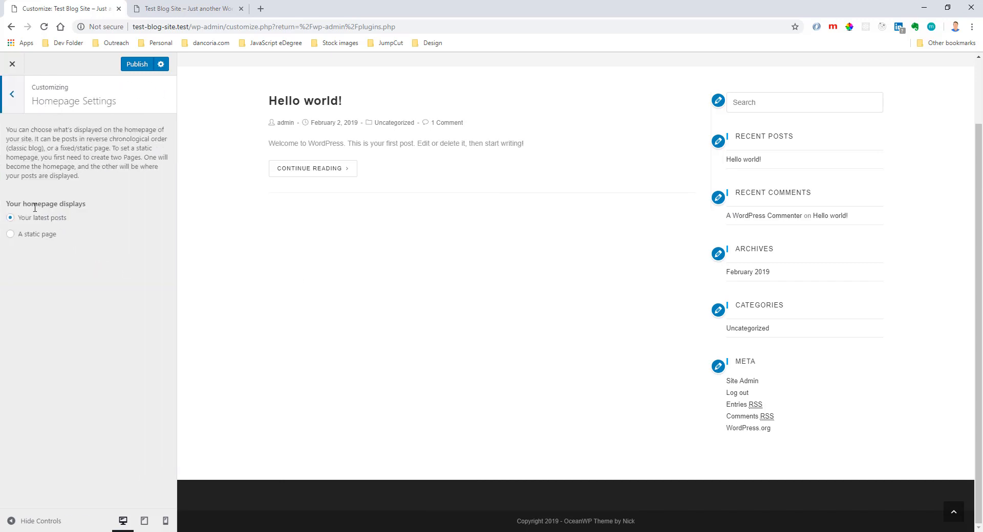
{"action": "left_click_drag", "start_coordinate": [16, 203], "coordinate": [92, 210]}
{"action": "left_click", "coordinate": [92, 211]}
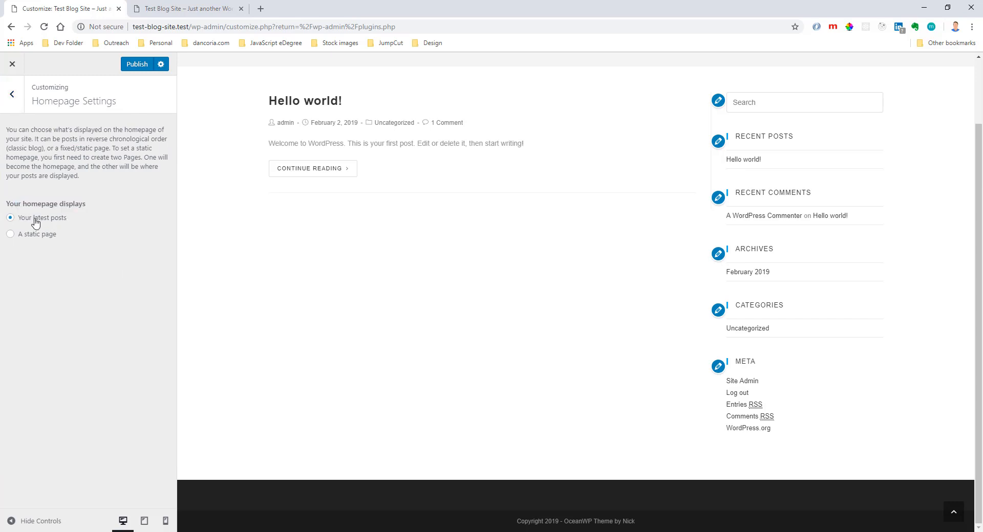
{"action": "left_click", "coordinate": [40, 237]}
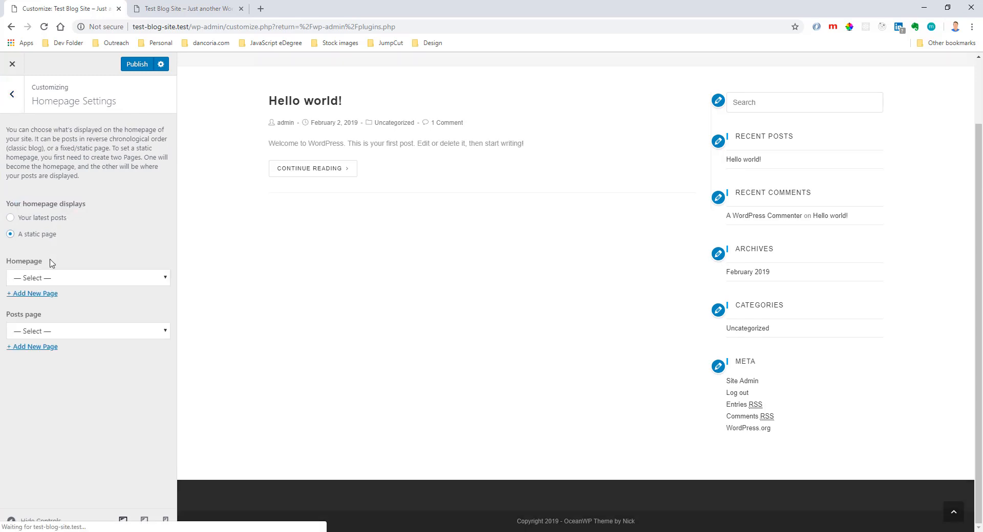
{"action": "left_click", "coordinate": [64, 280]}
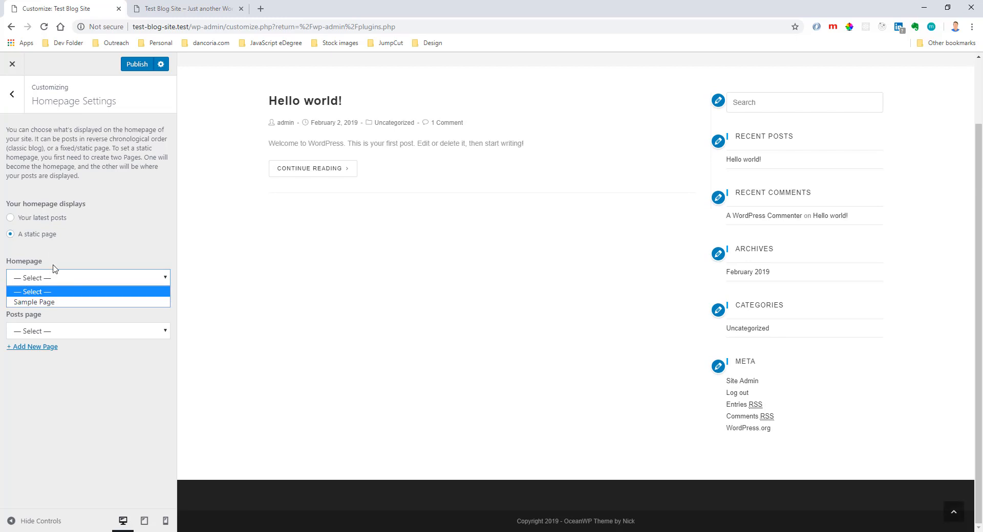
{"action": "left_click", "coordinate": [70, 302]}
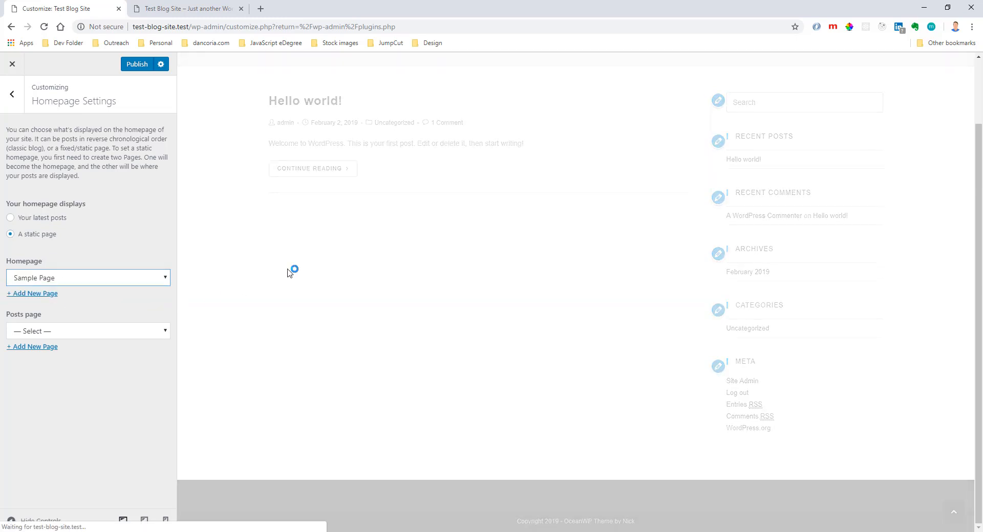
{"action": "left_click", "coordinate": [40, 218]}
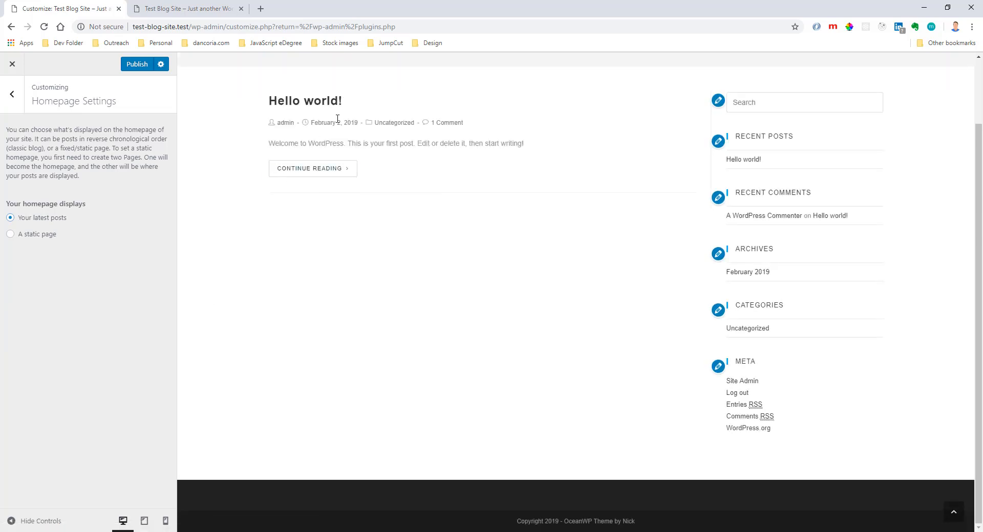
{"action": "left_click", "coordinate": [52, 237]}
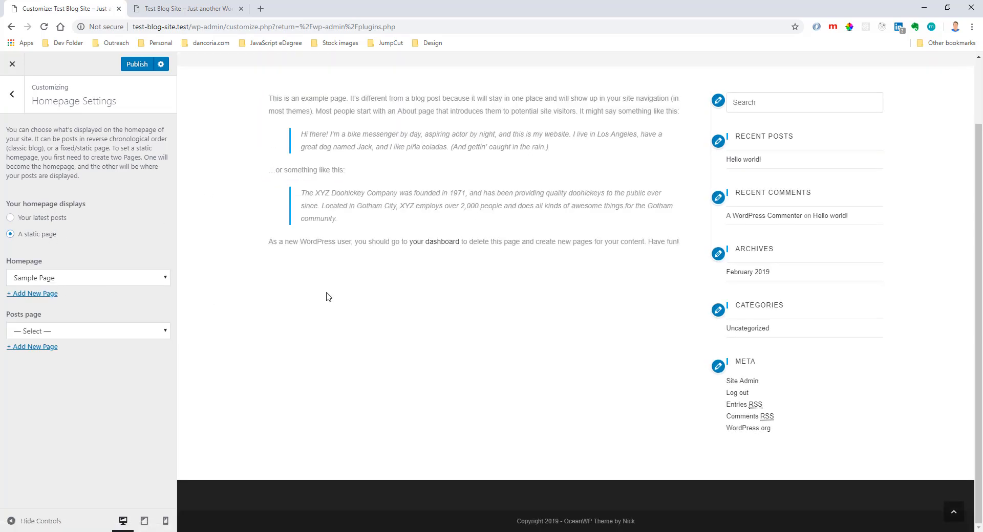
{"action": "left_click", "coordinate": [125, 64]}
{"action": "left_click", "coordinate": [12, 93]}
Try green as the primary color in the General Styling options, and restore the default color.
{"action": "left_click", "coordinate": [97, 289]}
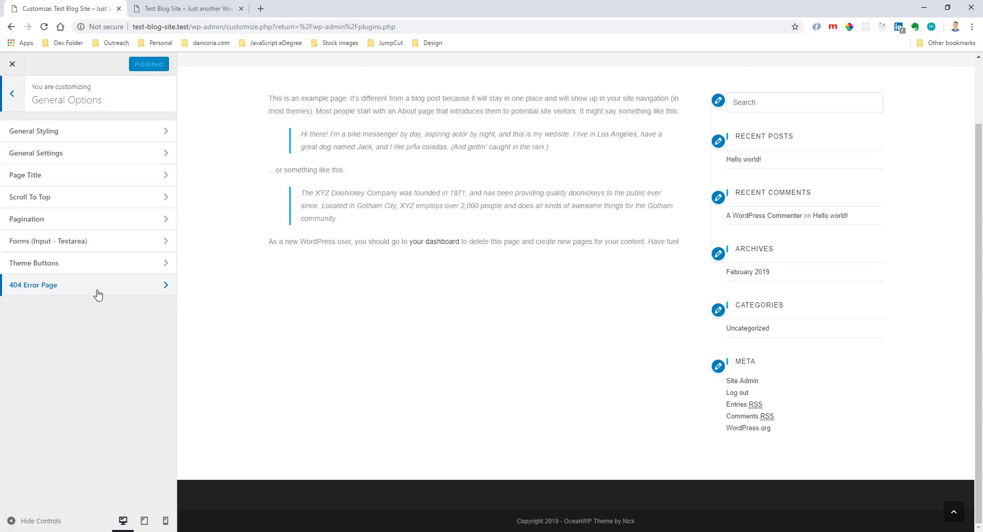
{"action": "left_click", "coordinate": [99, 145]}
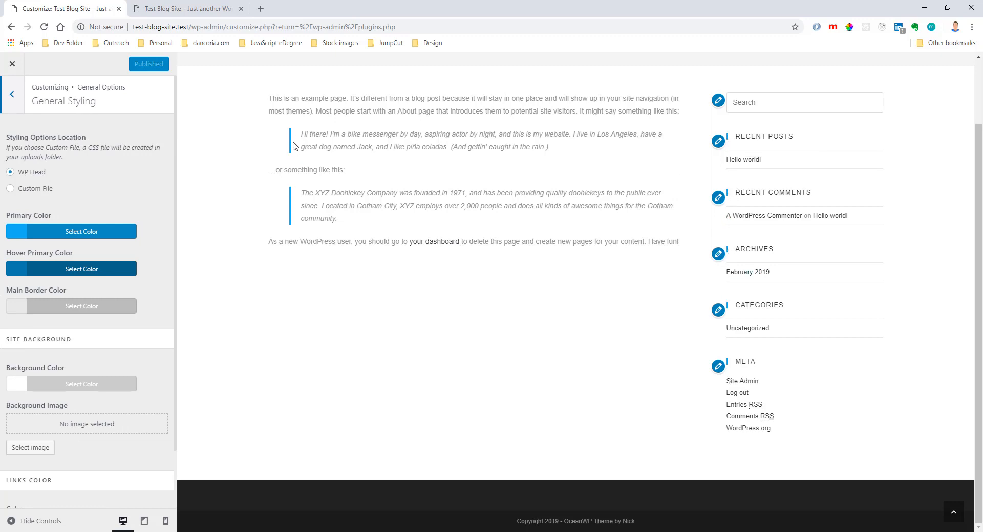
{"action": "scroll", "coordinate": [343, 180], "scroll_direction": "up", "scroll_amount": 2}
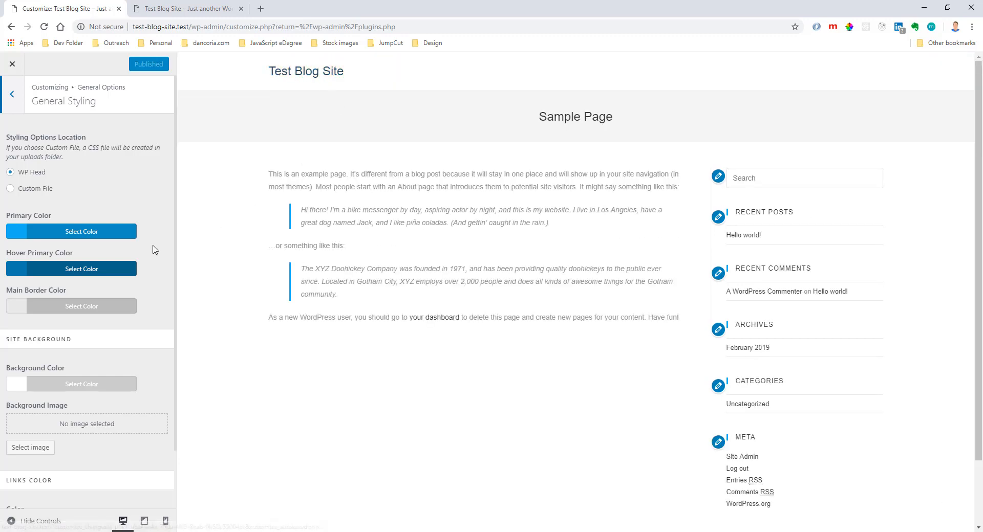
{"action": "left_click", "coordinate": [78, 234]}
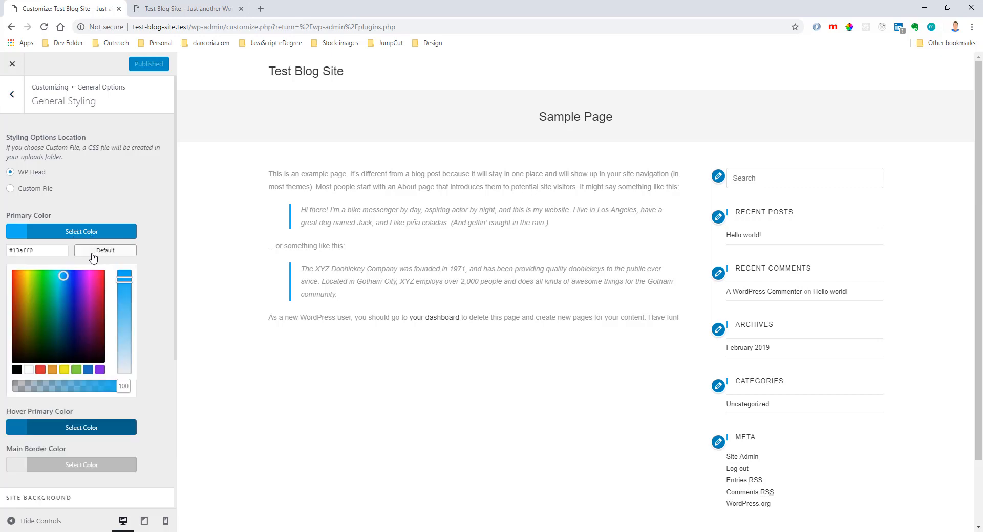
{"action": "left_click", "coordinate": [76, 369]}
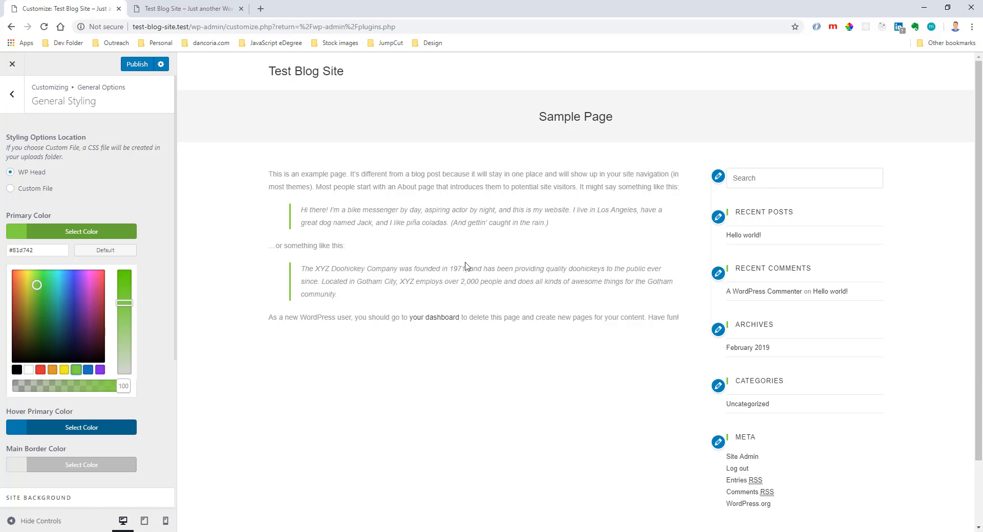
{"action": "left_click", "coordinate": [89, 370]}
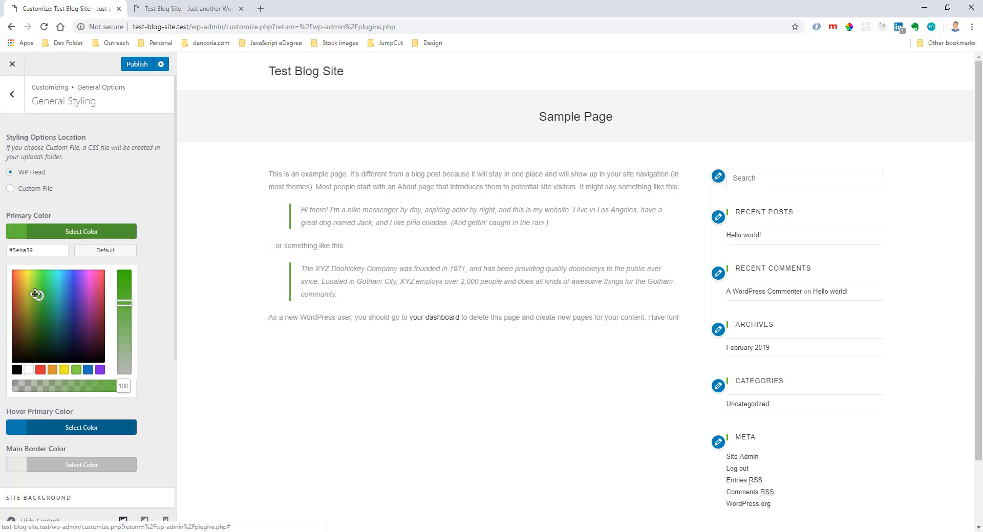
{"action": "left_click", "coordinate": [106, 250]}
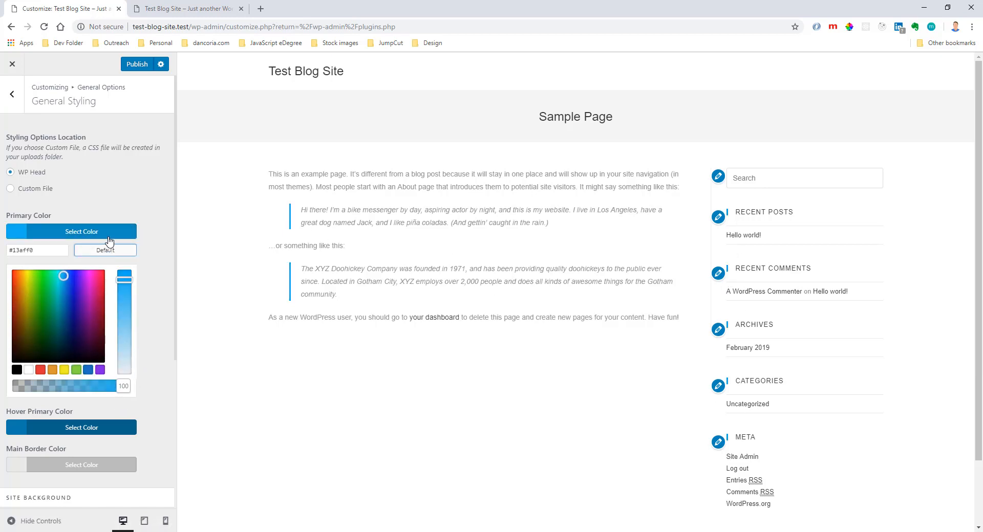
{"action": "left_click", "coordinate": [123, 228]}
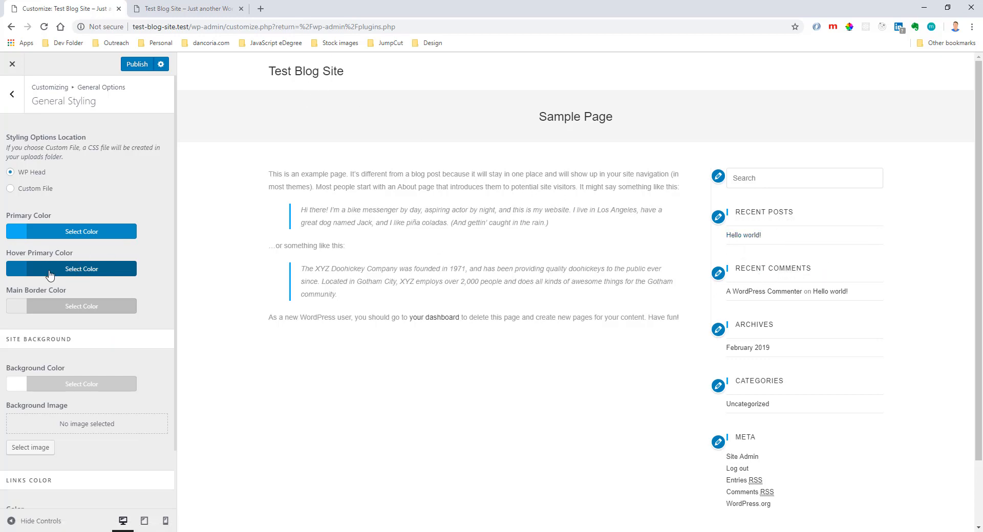
Look over the site background and links color options in General Styling.
{"action": "scroll", "coordinate": [155, 374], "scroll_direction": "down", "scroll_amount": 1}
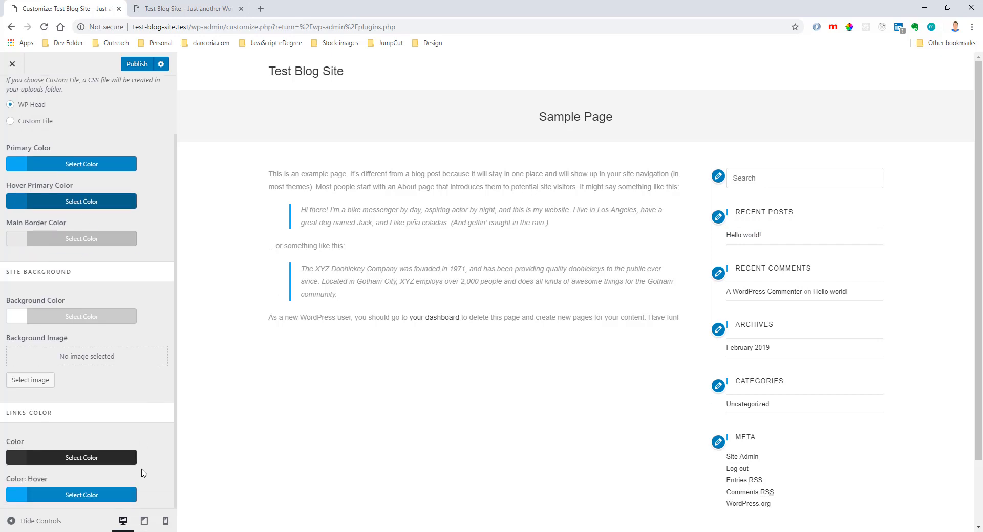
{"action": "left_click_drag", "start_coordinate": [61, 415], "coordinate": [34, 438]}
{"action": "left_click", "coordinate": [97, 426]}
{"action": "left_click", "coordinate": [12, 93]}
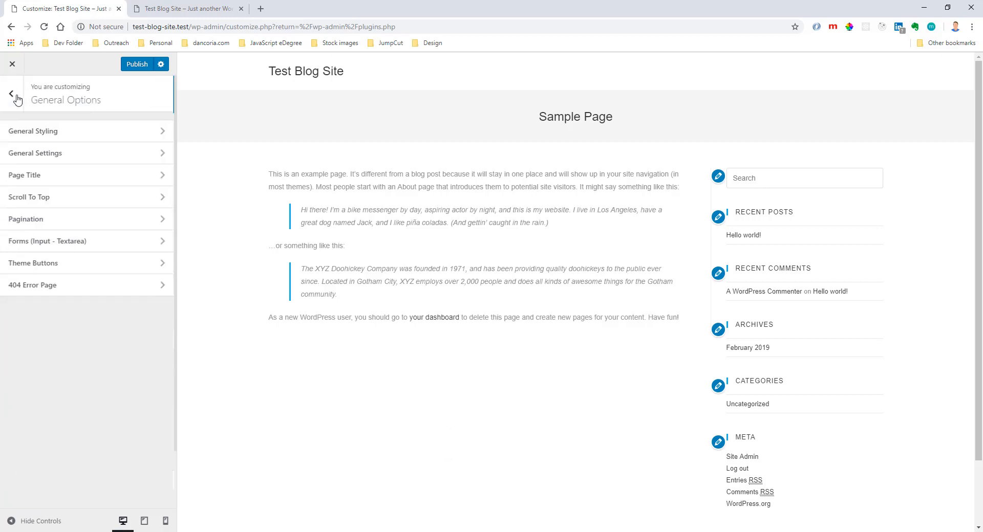
Set the layout for pages to Full Width in General Settings, comparing it with Right Sidebar in the preview.
{"action": "left_click", "coordinate": [65, 156]}
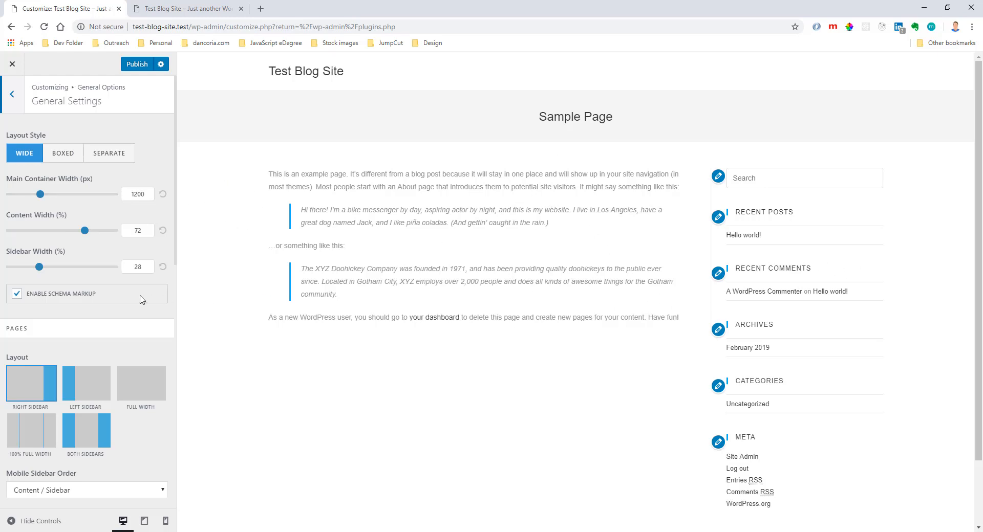
{"action": "scroll", "coordinate": [75, 234], "scroll_direction": "down", "scroll_amount": 2}
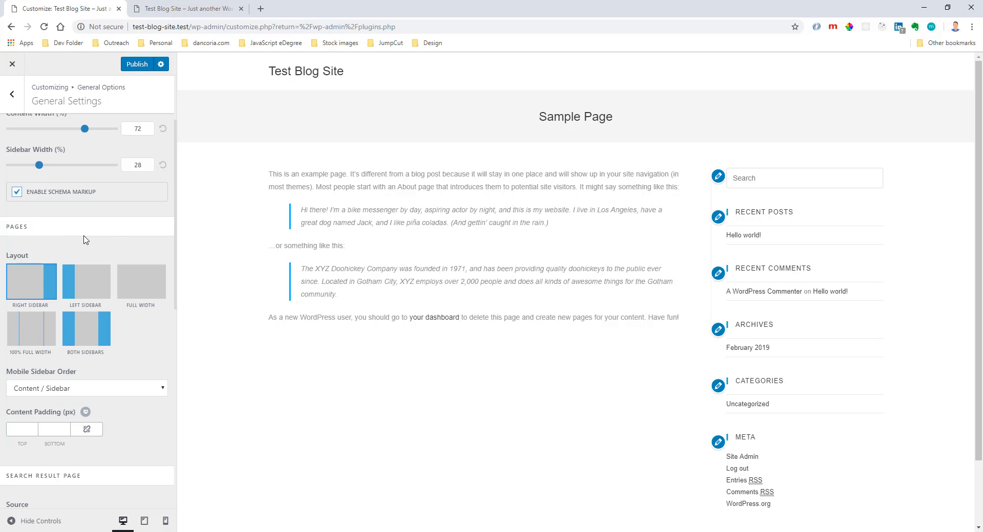
{"action": "left_click", "coordinate": [140, 286]}
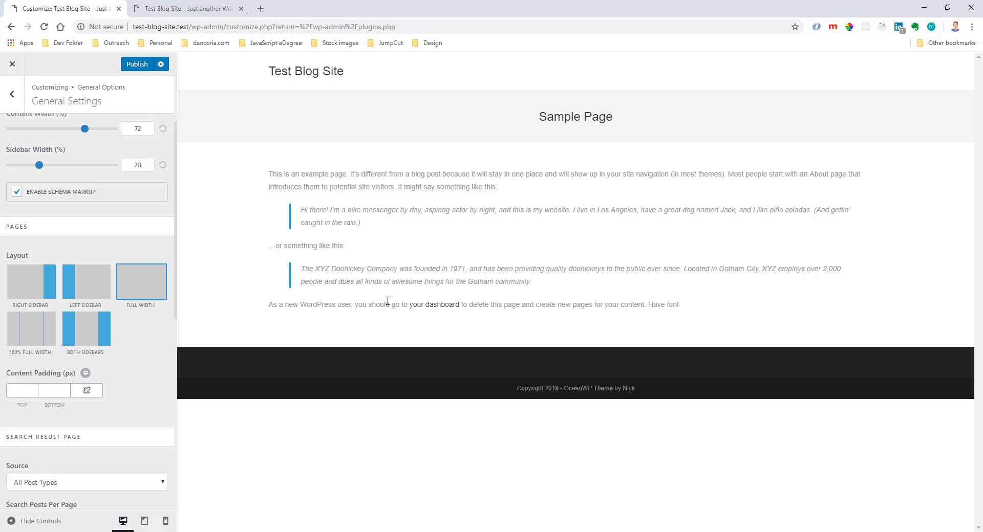
{"action": "left_click", "coordinate": [49, 294]}
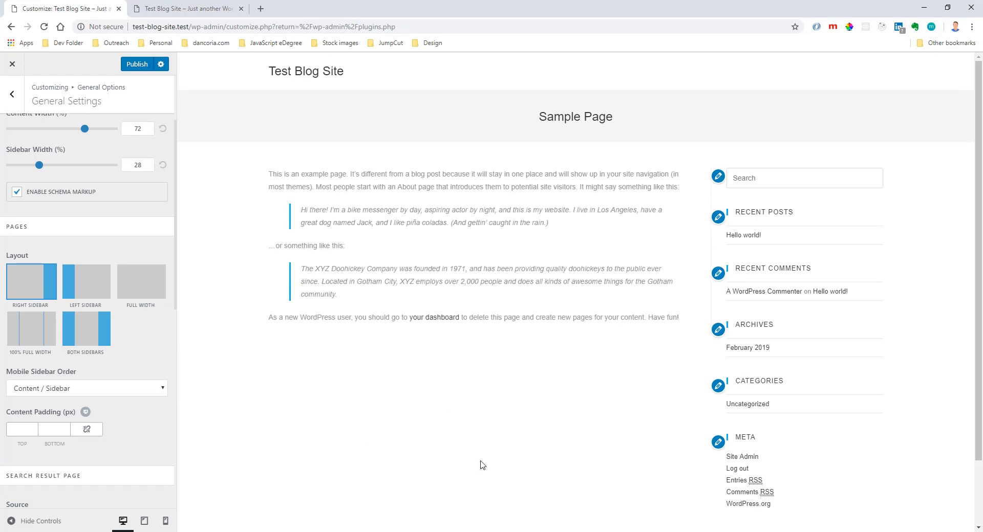
{"action": "left_click", "coordinate": [145, 294]}
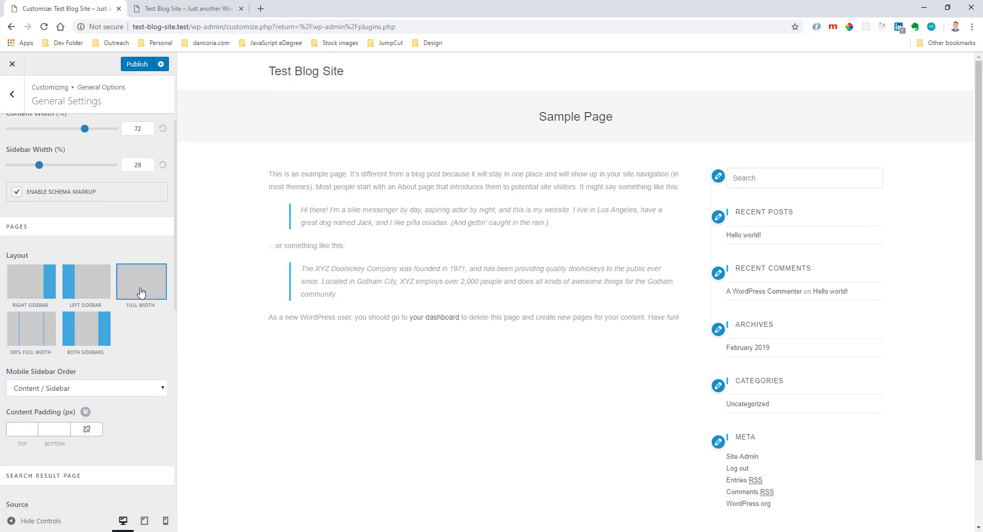
Examine the search result page and OpenGraph options in General Settings.
{"action": "scroll", "coordinate": [118, 287], "scroll_direction": "down", "scroll_amount": 4}
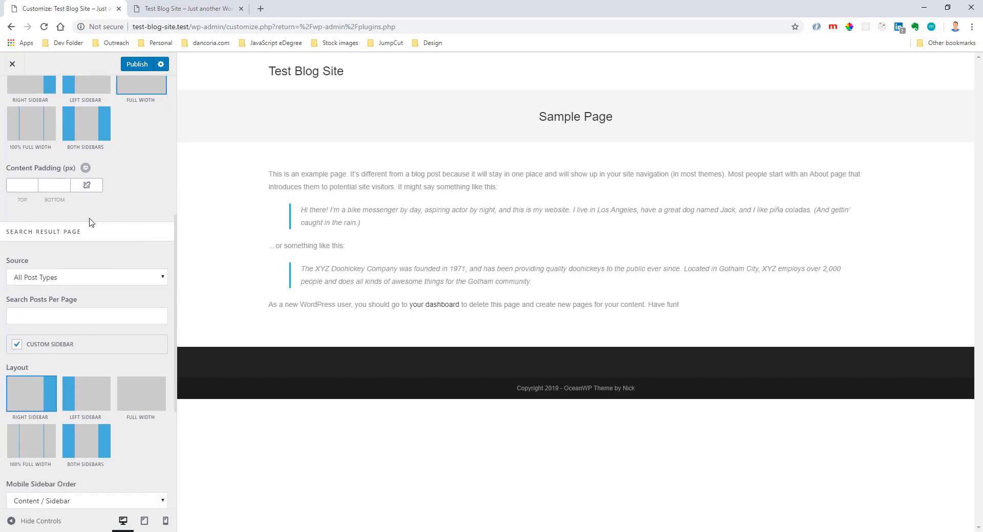
{"action": "scroll", "coordinate": [82, 242], "scroll_direction": "down", "scroll_amount": 4}
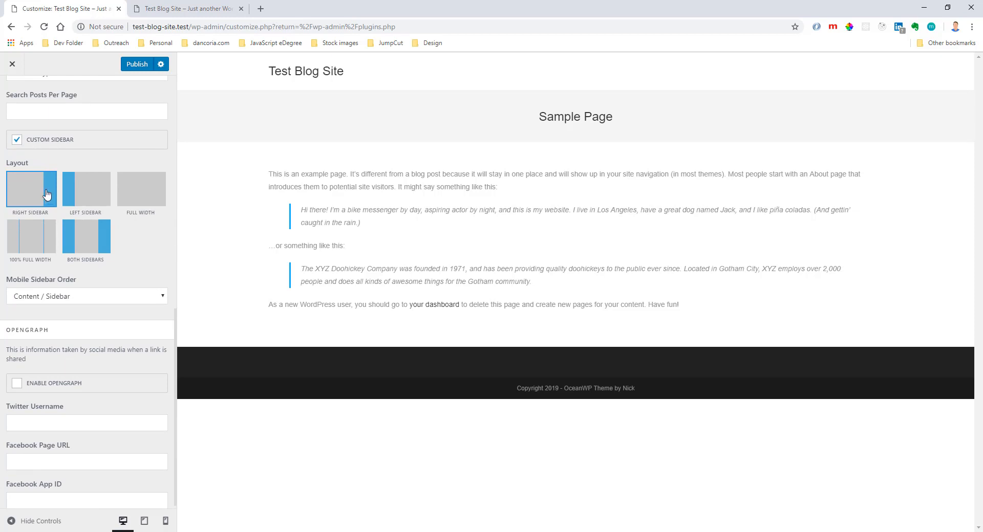
{"action": "scroll", "coordinate": [61, 237], "scroll_direction": "down", "scroll_amount": 1}
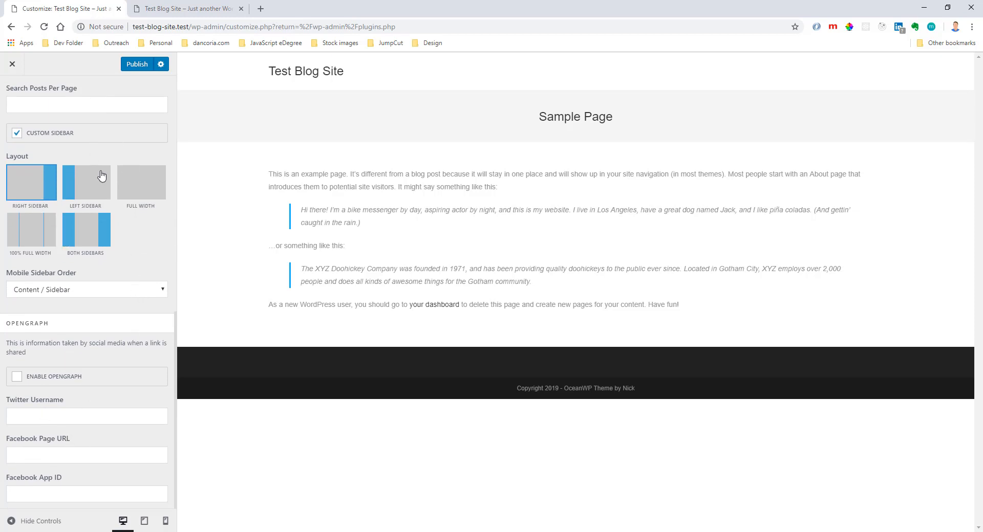
{"action": "scroll", "coordinate": [101, 185], "scroll_direction": "up", "scroll_amount": 10}
{"action": "left_click", "coordinate": [11, 94]}
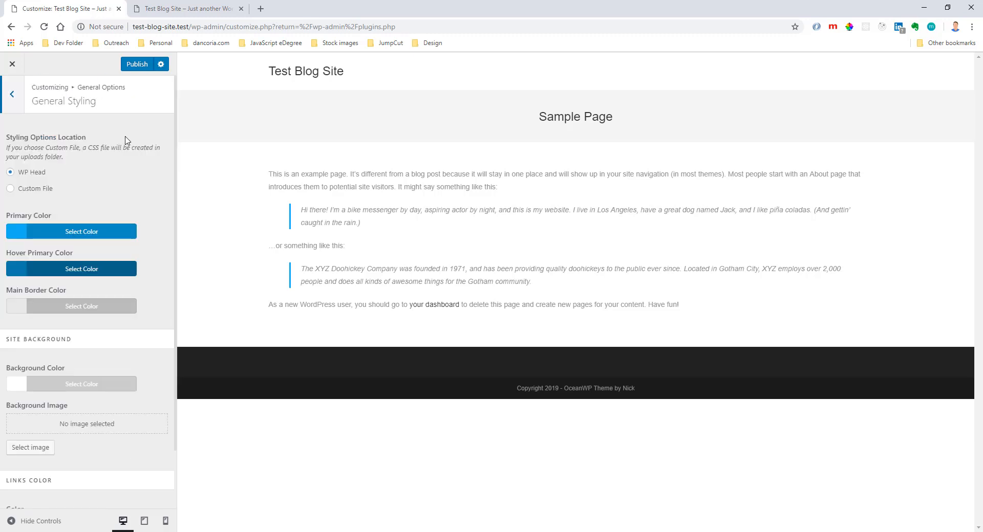
Recheck the options in the General Styling and General Settings sections.
{"action": "scroll", "coordinate": [126, 139], "scroll_direction": "down", "scroll_amount": 2}
{"action": "scroll", "coordinate": [118, 138], "scroll_direction": "up", "scroll_amount": 2}
{"action": "left_click", "coordinate": [13, 98]}
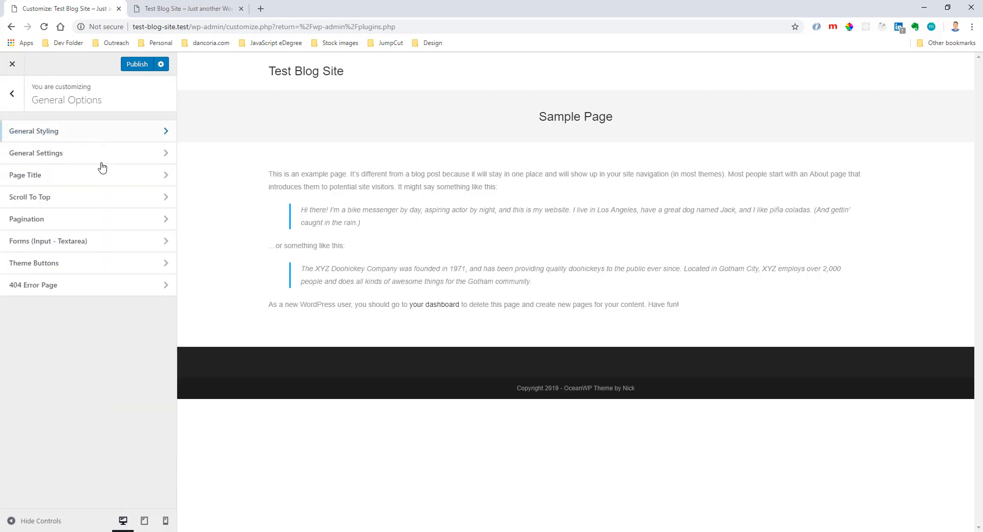
{"action": "left_click", "coordinate": [105, 162]}
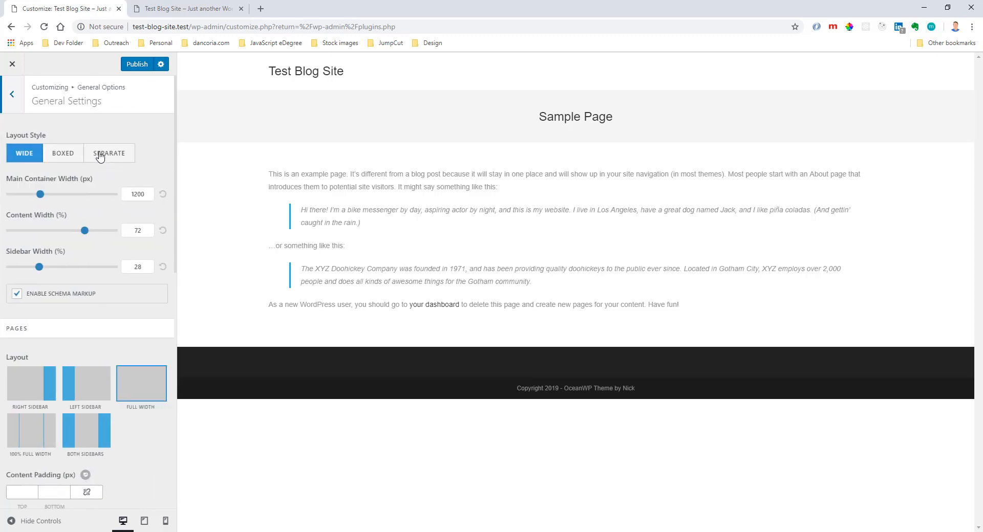
{"action": "left_click", "coordinate": [12, 100]}
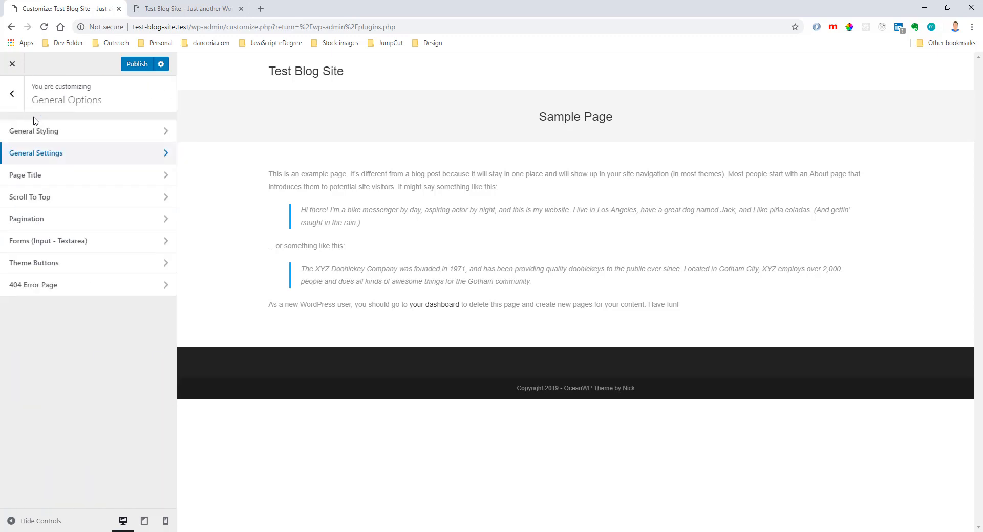
Review the Page Title options, including the heading tag and breadcrumbs settings, and return to General Options.
{"action": "left_click", "coordinate": [101, 185]}
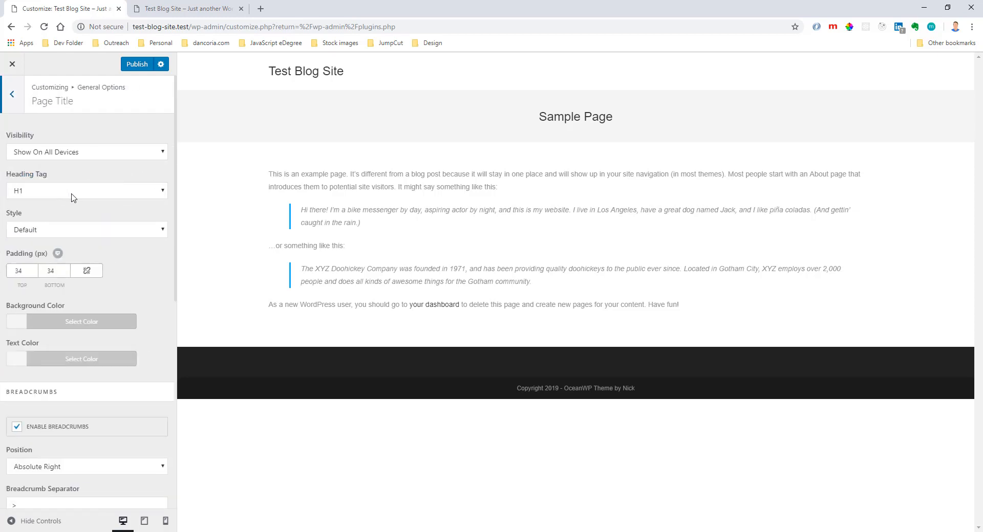
{"action": "left_click", "coordinate": [98, 198]}
{"action": "left_click", "coordinate": [98, 197]}
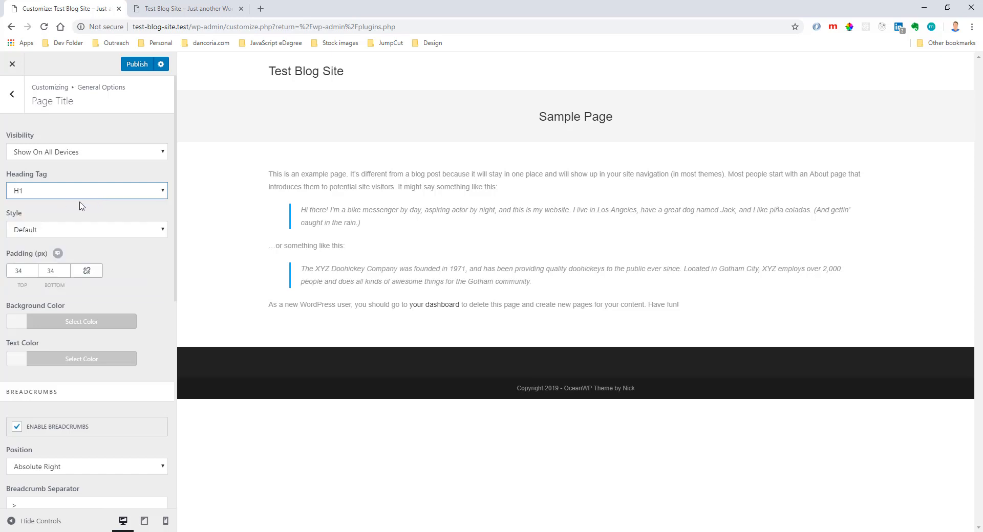
{"action": "scroll", "coordinate": [109, 240], "scroll_direction": "down", "scroll_amount": 5}
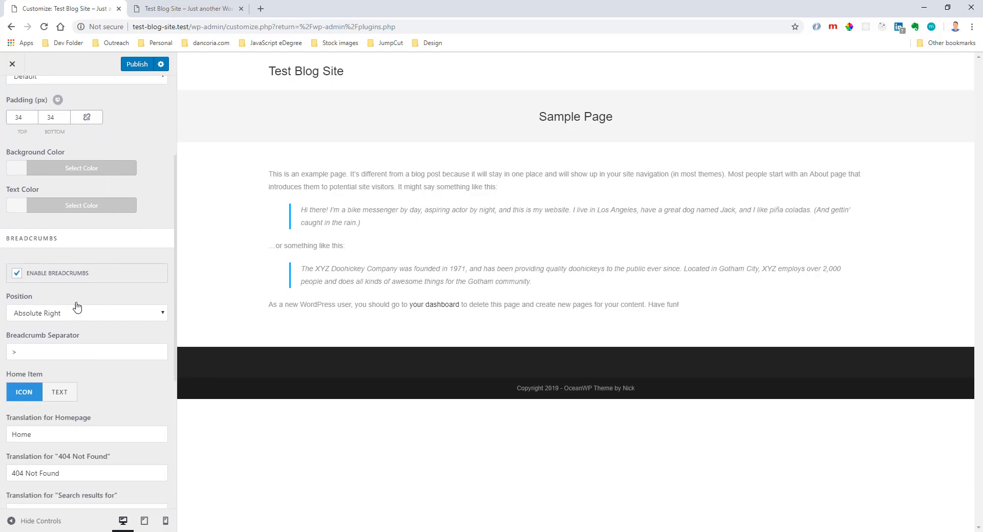
{"action": "scroll", "coordinate": [106, 336], "scroll_direction": "down", "scroll_amount": 3}
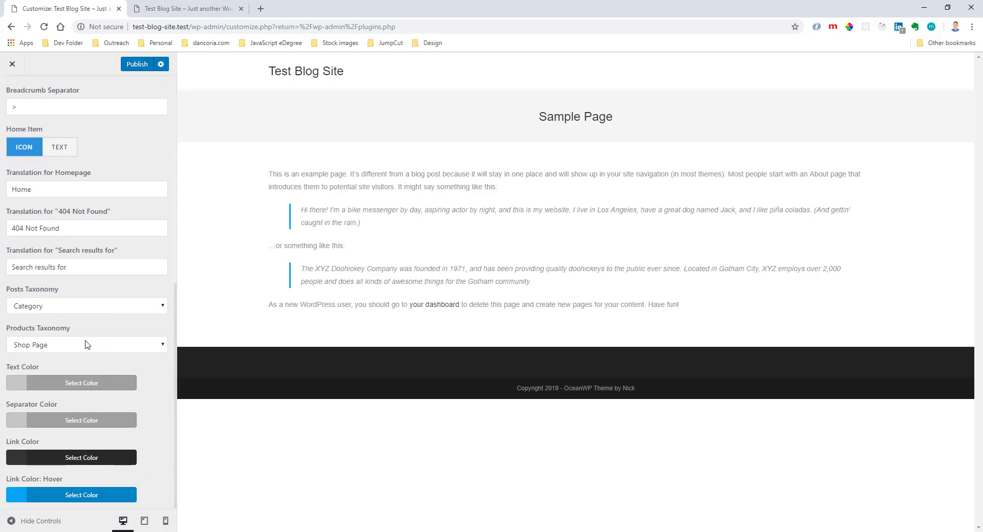
{"action": "scroll", "coordinate": [89, 334], "scroll_direction": "up", "scroll_amount": 6}
{"action": "scroll", "coordinate": [89, 334], "scroll_direction": "up", "scroll_amount": 2}
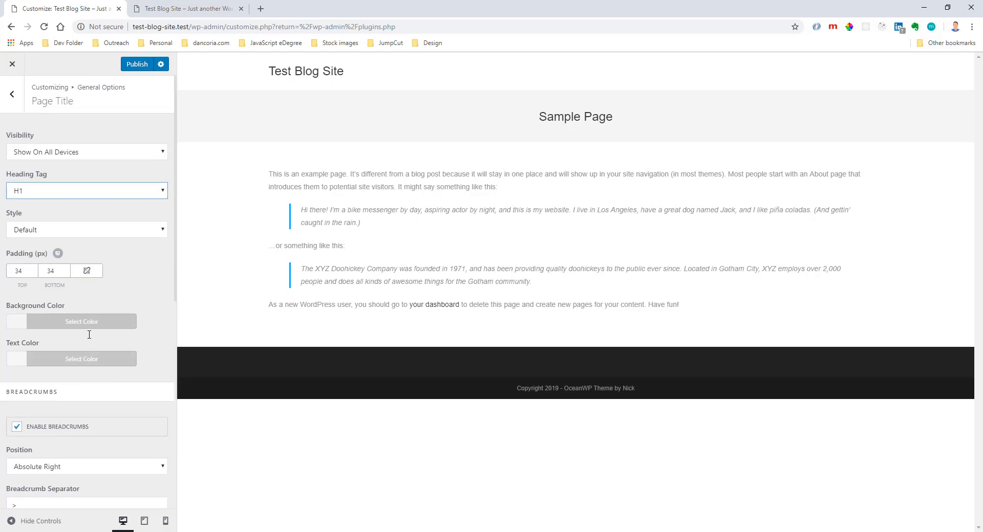
{"action": "left_click", "coordinate": [16, 105]}
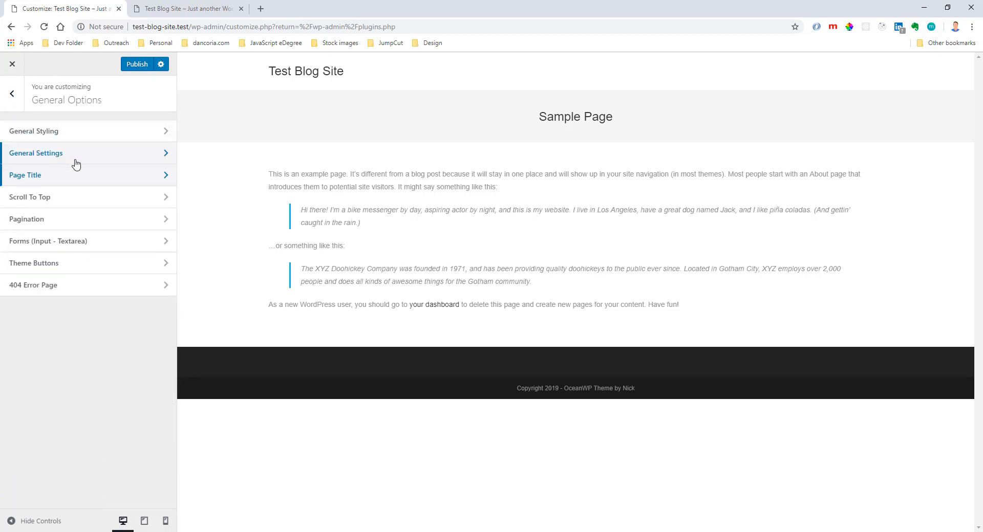
In the Scroll To Top options, set the scroll up button's arrow icon to the bent up arrow and check it in the page preview.
{"action": "left_click", "coordinate": [81, 198]}
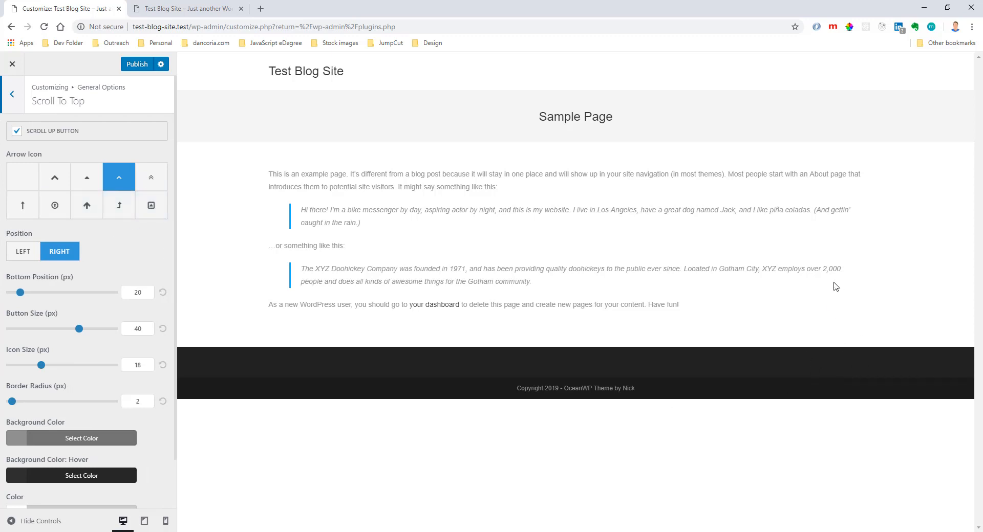
{"action": "left_click", "coordinate": [947, 7]}
{"action": "left_click_drag", "start_coordinate": [738, 210], "coordinate": [824, 213]}
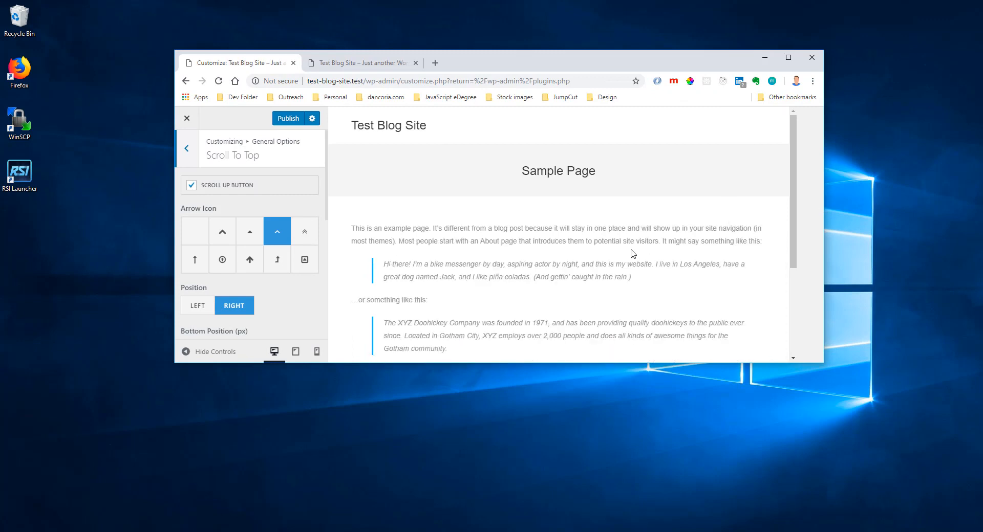
{"action": "scroll", "coordinate": [633, 253], "scroll_direction": "down", "scroll_amount": 3}
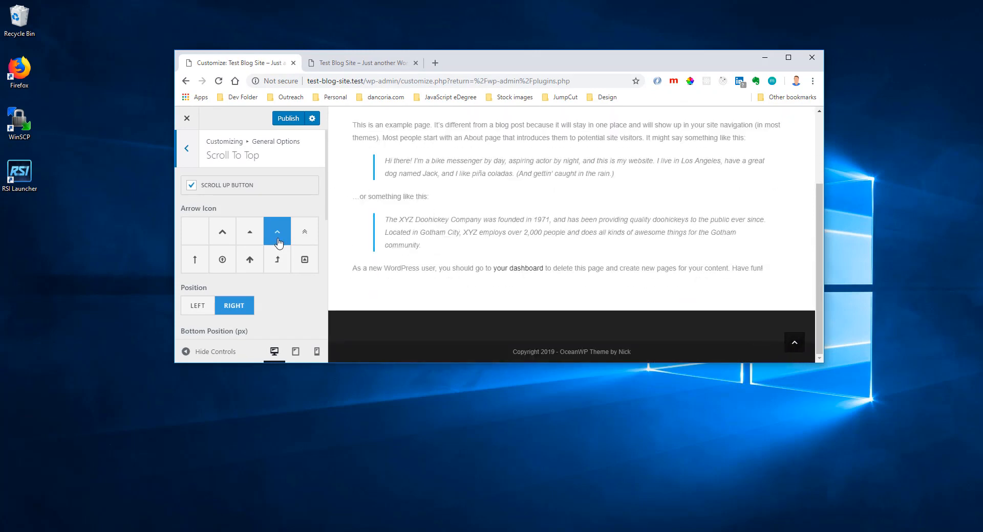
{"action": "left_click", "coordinate": [278, 261]}
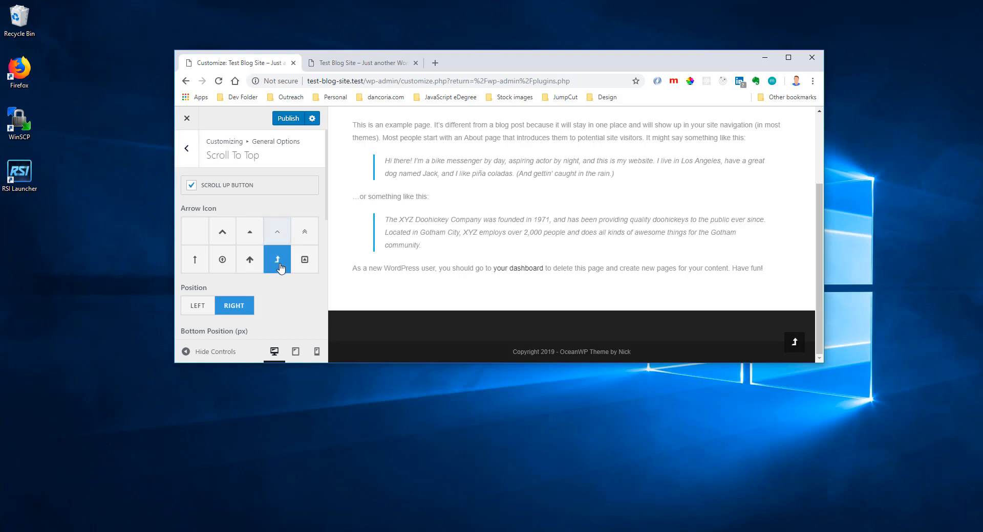
{"action": "left_click", "coordinate": [221, 262]}
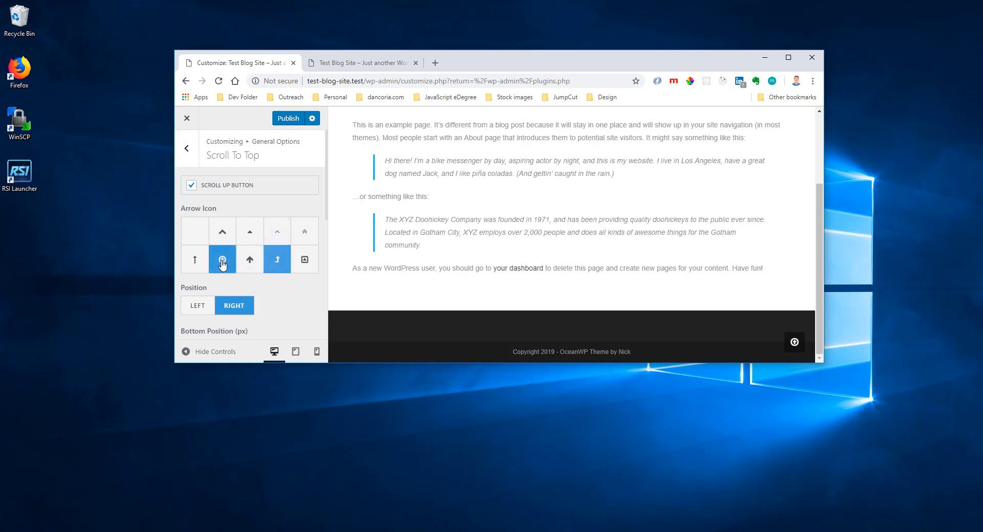
{"action": "left_click", "coordinate": [274, 263]}
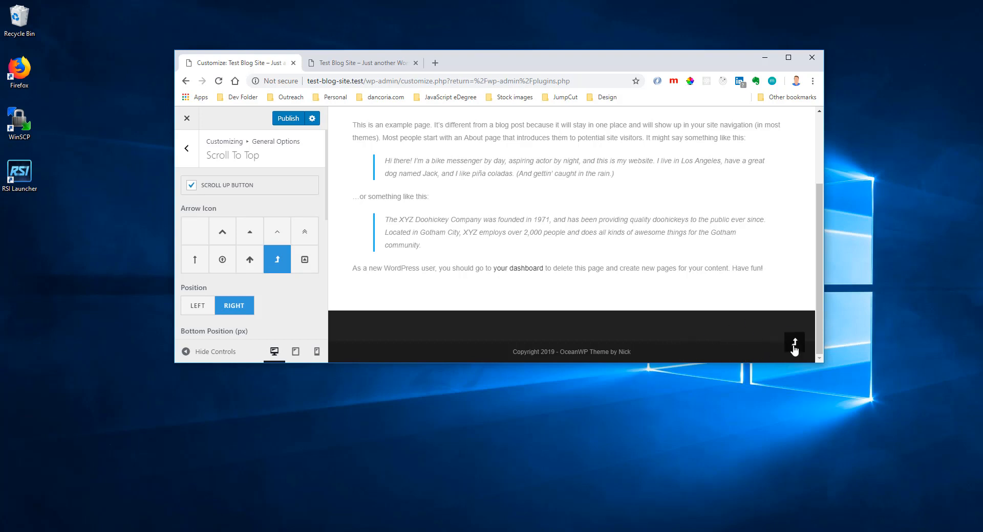
Try the scroll up button's position on the Left and set it back to Right.
{"action": "left_click", "coordinate": [199, 307]}
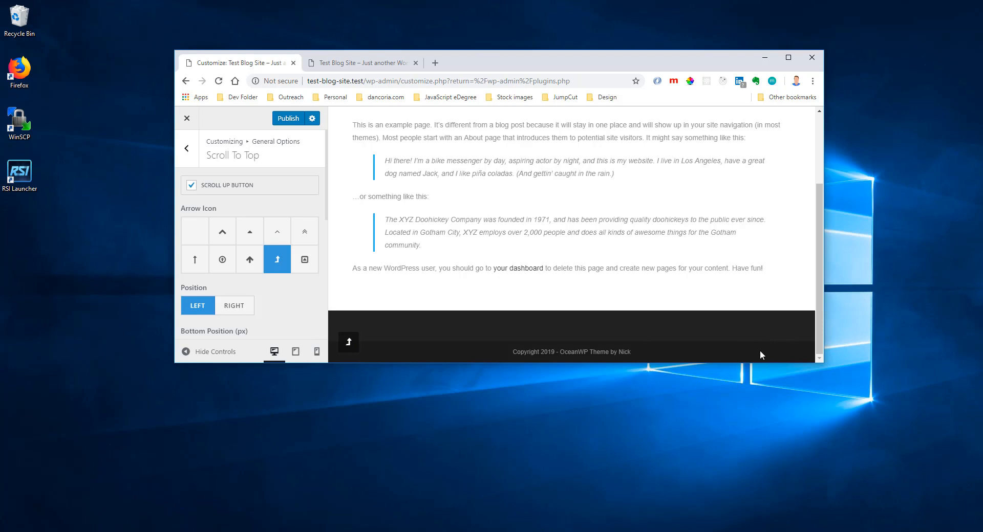
{"action": "left_click", "coordinate": [238, 306]}
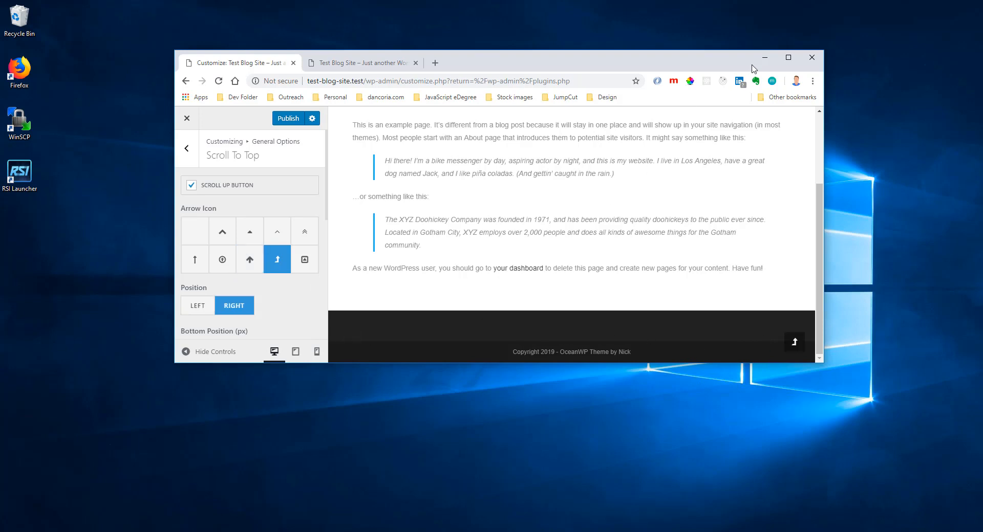
{"action": "left_click", "coordinate": [789, 57]}
Set the scroll up button's background color to blue #1e73be and check it at the foot of the page preview.
{"action": "scroll", "coordinate": [85, 276], "scroll_direction": "down", "scroll_amount": 1}
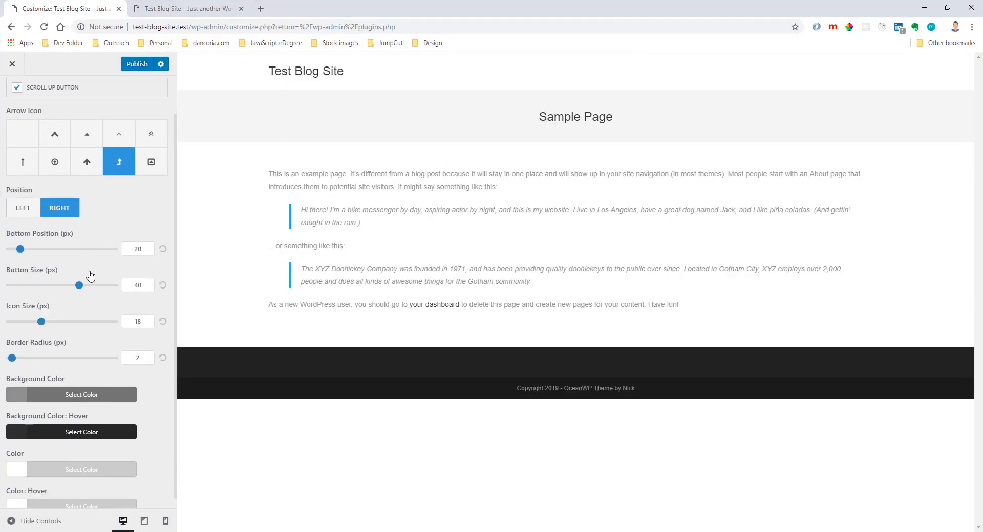
{"action": "left_click", "coordinate": [947, 8]}
{"action": "scroll", "coordinate": [266, 291], "scroll_direction": "down", "scroll_amount": 1}
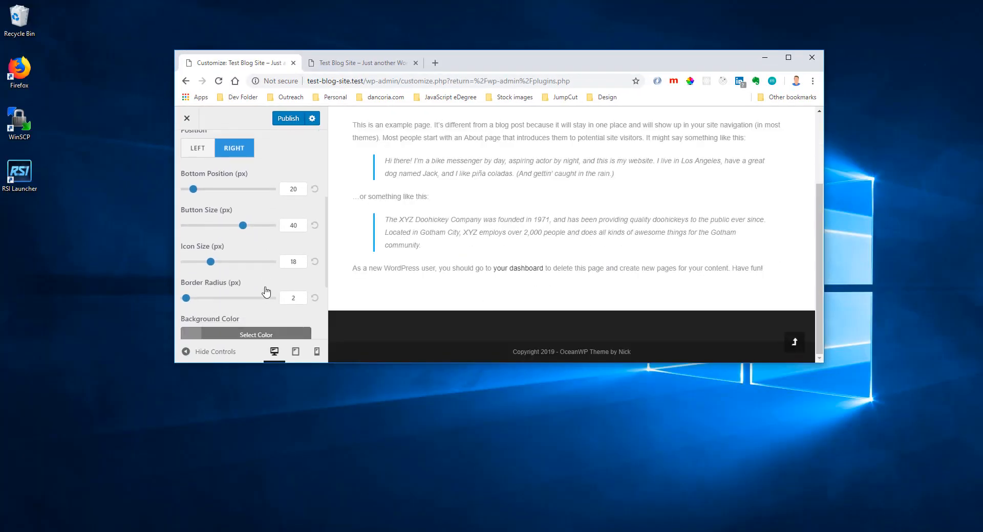
{"action": "scroll", "coordinate": [266, 292], "scroll_direction": "down", "scroll_amount": 3}
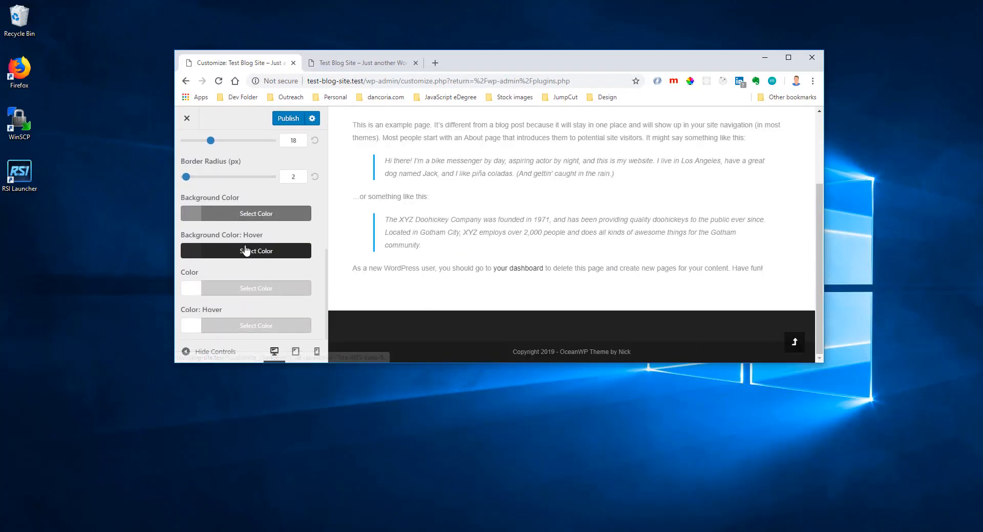
{"action": "left_click", "coordinate": [240, 214]}
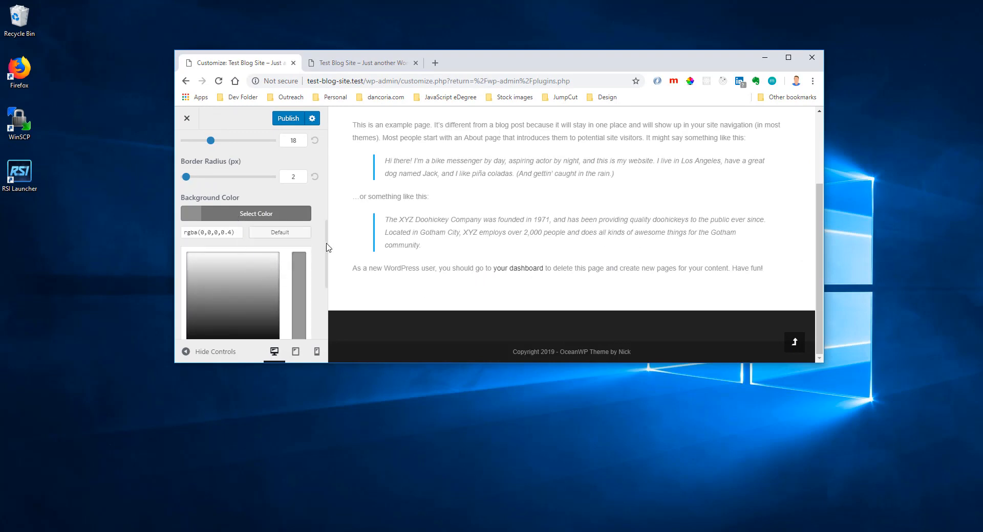
{"action": "left_click_drag", "start_coordinate": [327, 283], "coordinate": [329, 290]}
{"action": "left_click_drag", "start_coordinate": [381, 366], "coordinate": [376, 461]}
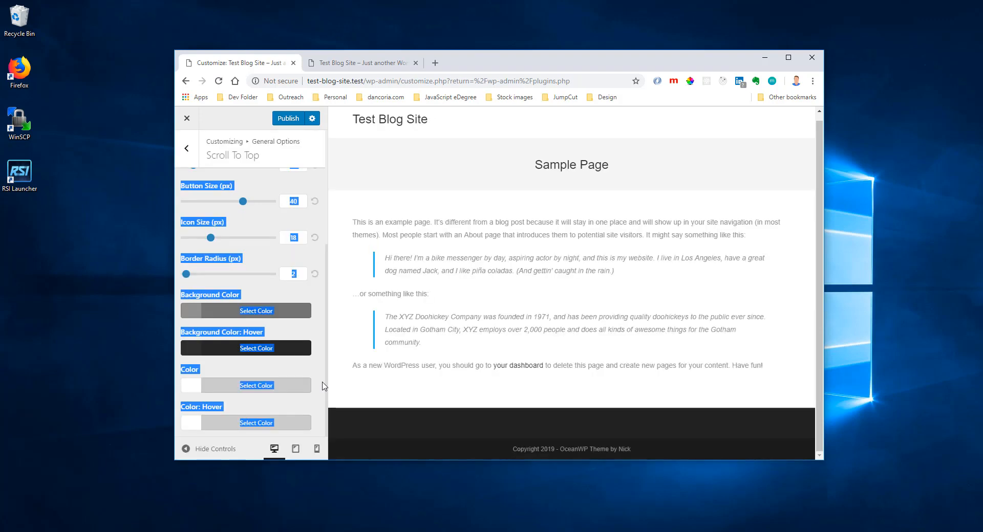
{"action": "left_click", "coordinate": [246, 214]}
{"action": "left_click", "coordinate": [262, 353]}
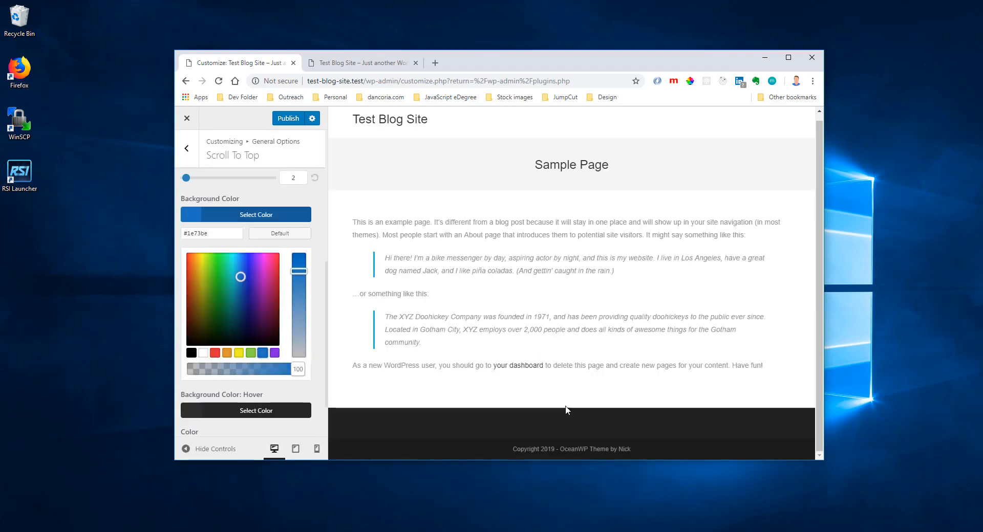
{"action": "left_click_drag", "start_coordinate": [563, 463], "coordinate": [567, 403]}
{"action": "scroll", "coordinate": [591, 364], "scroll_direction": "down", "scroll_amount": 2}
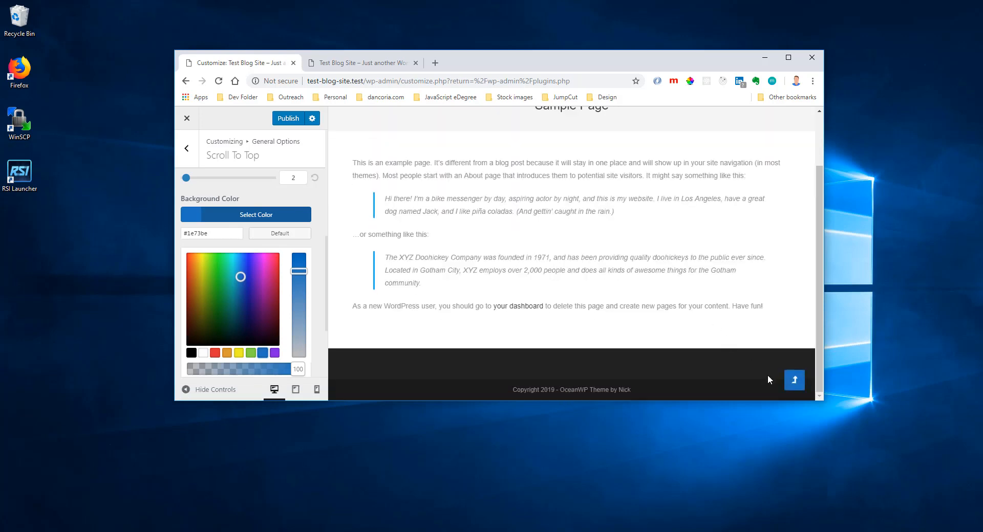
Set the scroll up button's hover background color to green #81d742, check the preview and return to General Options.
{"action": "left_click", "coordinate": [245, 214]}
{"action": "left_click", "coordinate": [245, 288]}
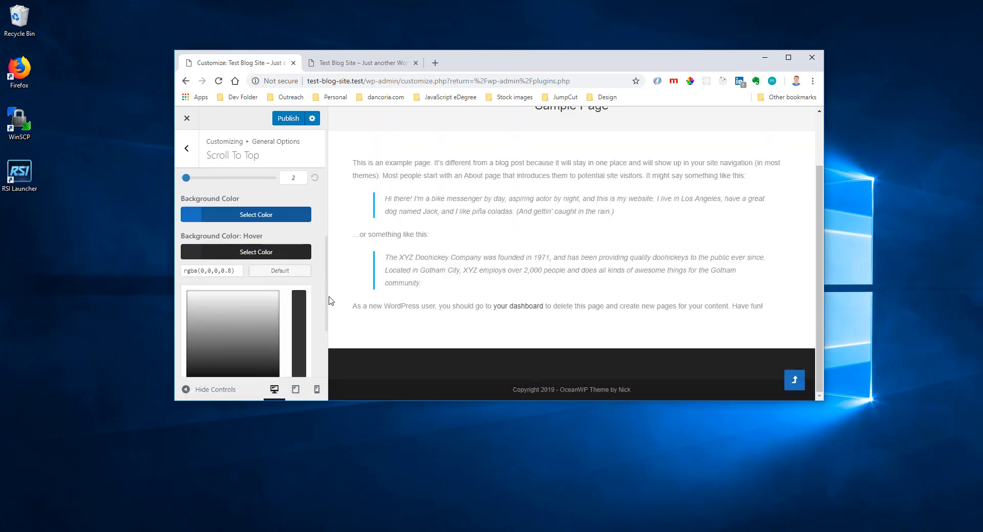
{"action": "left_click", "coordinate": [317, 309]}
{"action": "left_click", "coordinate": [280, 293]}
{"action": "left_click_drag", "start_coordinate": [362, 400], "coordinate": [365, 440]}
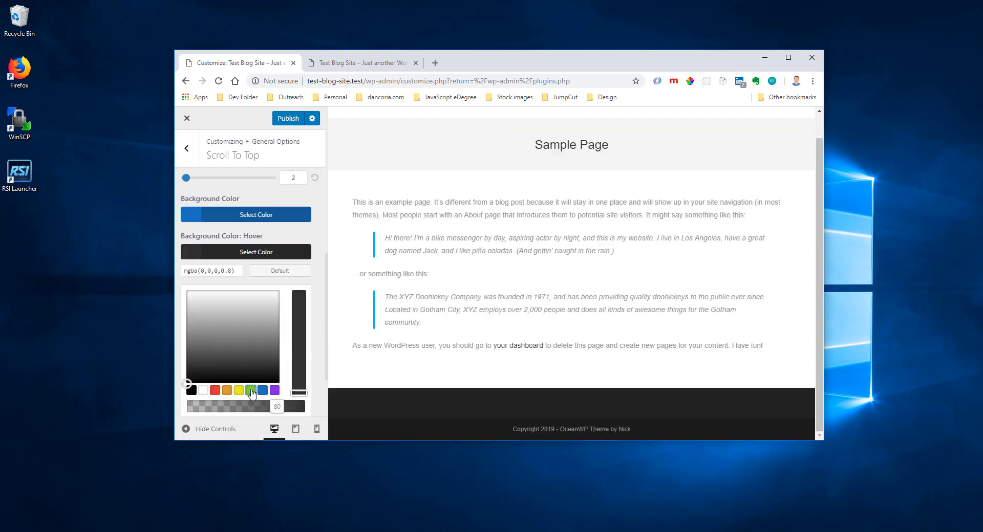
{"action": "left_click", "coordinate": [250, 391]}
{"action": "left_click_drag", "start_coordinate": [435, 442], "coordinate": [448, 368]}
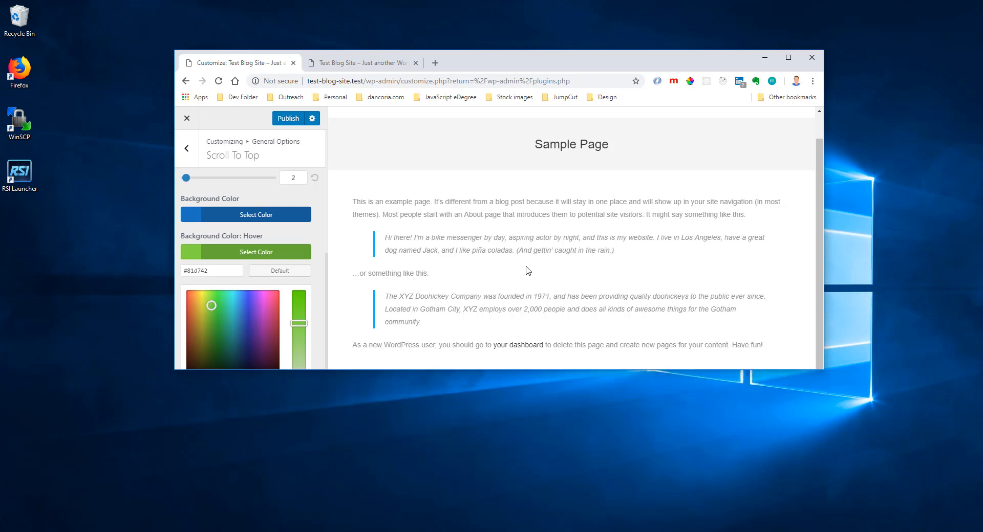
{"action": "scroll", "coordinate": [528, 271], "scroll_direction": "down", "scroll_amount": 1}
{"action": "scroll", "coordinate": [794, 339], "scroll_direction": "down", "scroll_amount": 1}
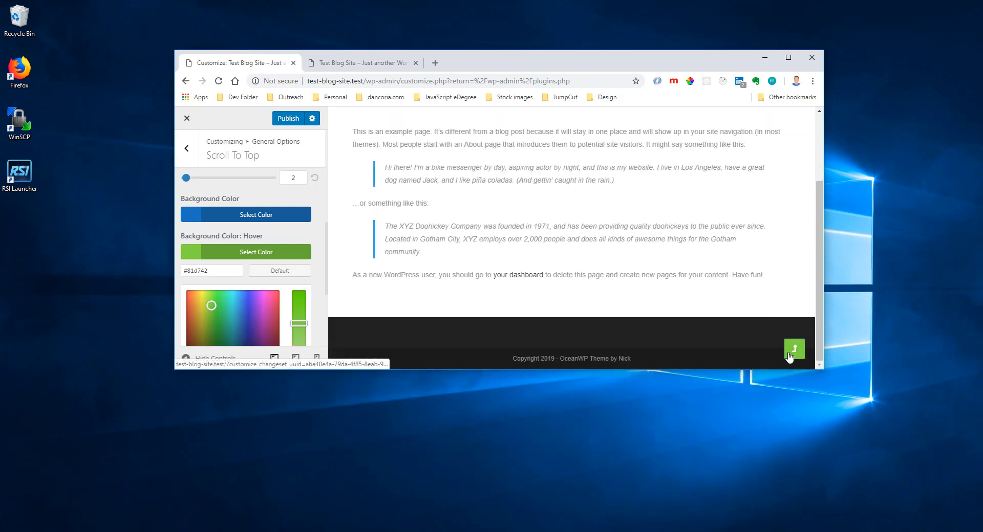
{"action": "left_click", "coordinate": [789, 58]}
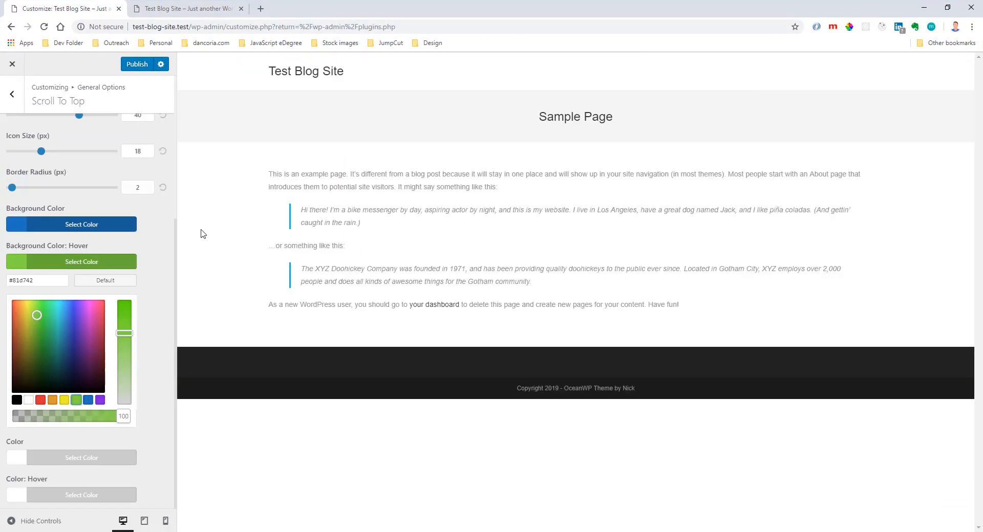
{"action": "left_click", "coordinate": [13, 93]}
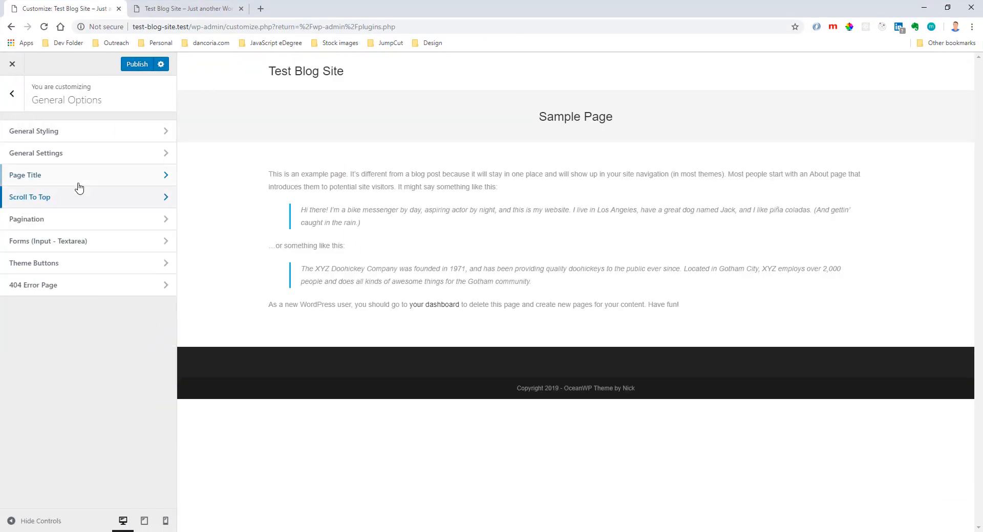
Review the Pagination options and the Forms (Input - Textarea) options.
{"action": "left_click", "coordinate": [76, 216]}
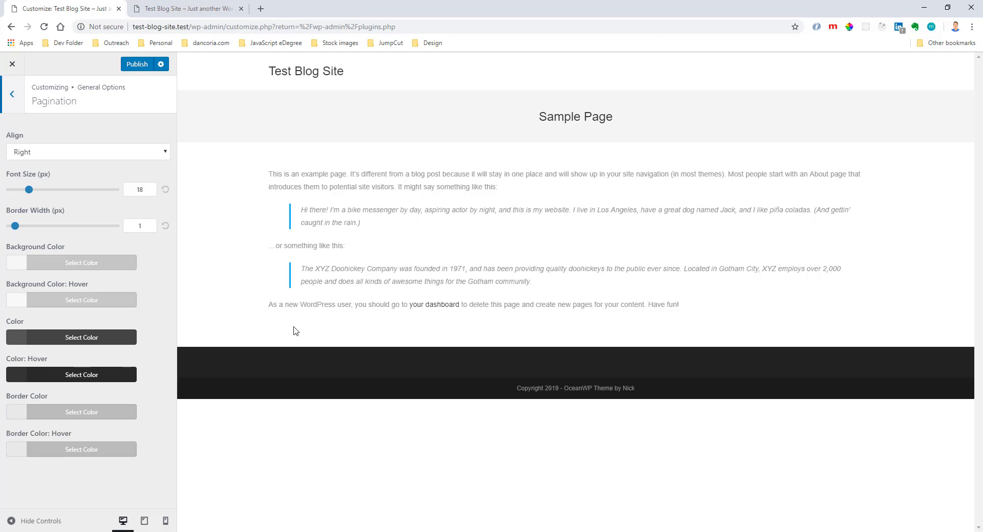
{"action": "left_click", "coordinate": [15, 109]}
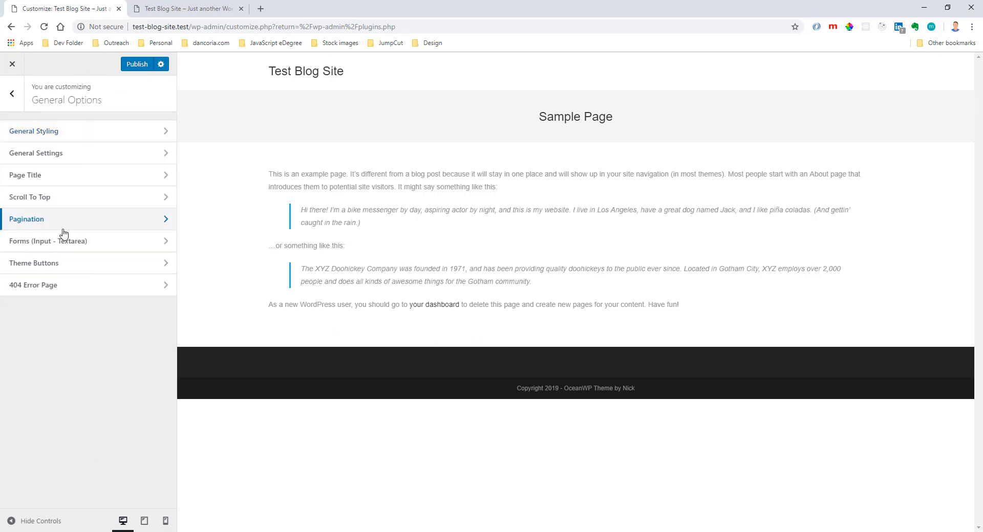
{"action": "left_click", "coordinate": [114, 247]}
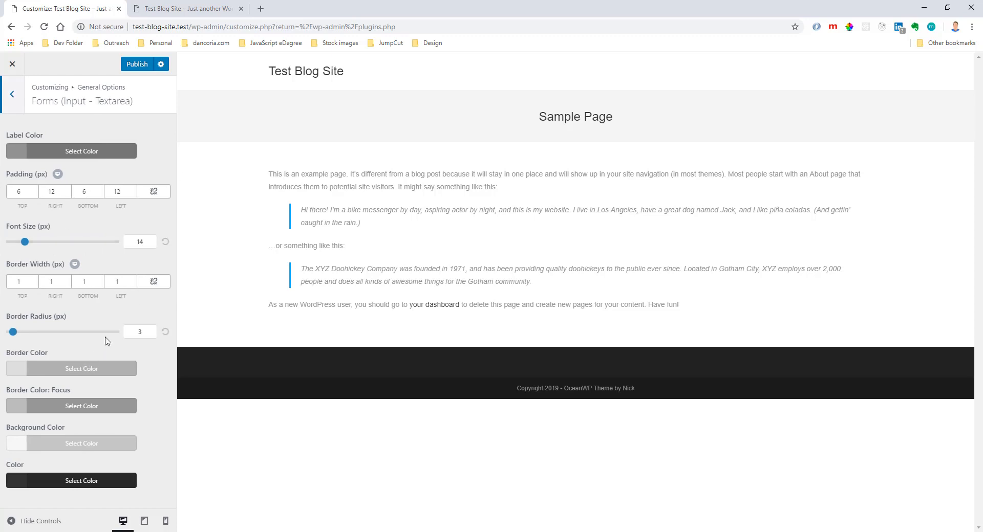
{"action": "left_click", "coordinate": [22, 106]}
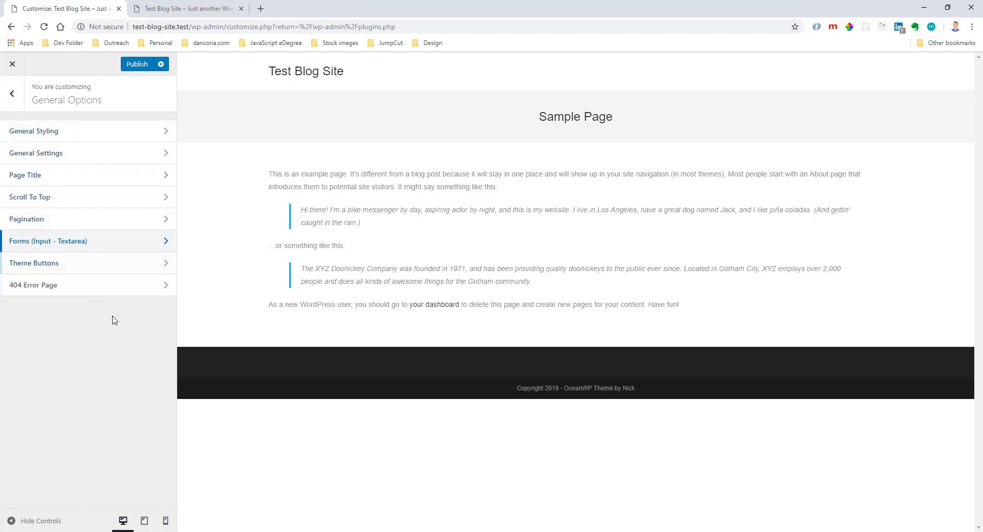
Review the general Typography options, including Google Fonts and the font subsets.
{"action": "left_click", "coordinate": [11, 94]}
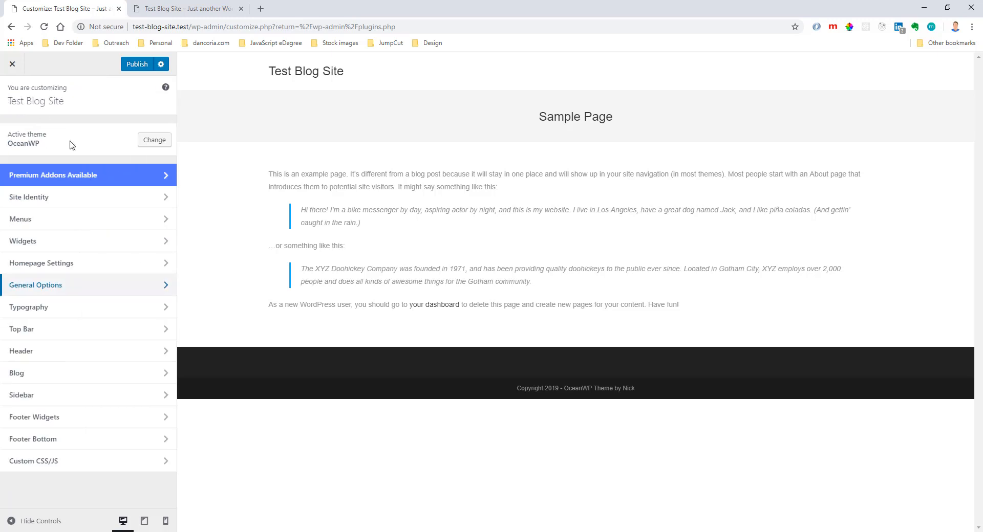
{"action": "left_click", "coordinate": [33, 309]}
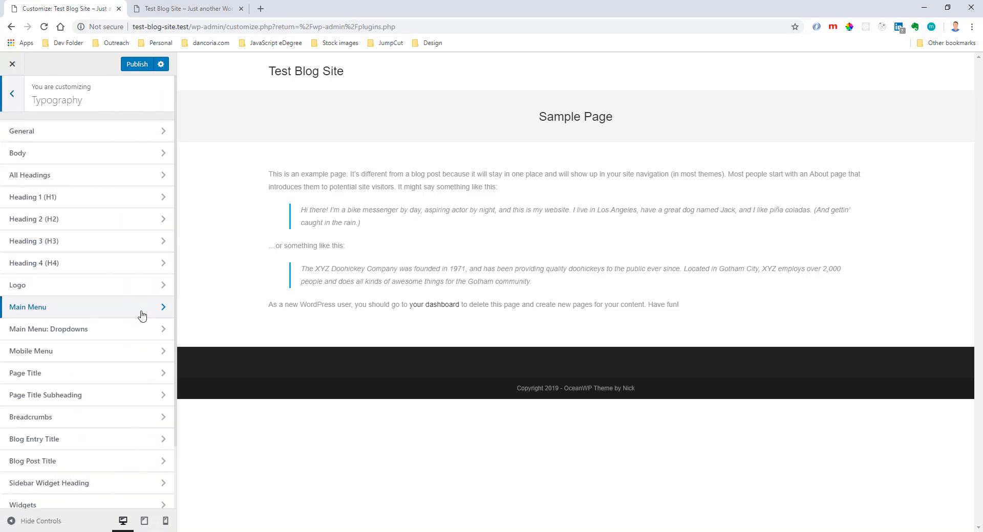
{"action": "left_click", "coordinate": [100, 141]}
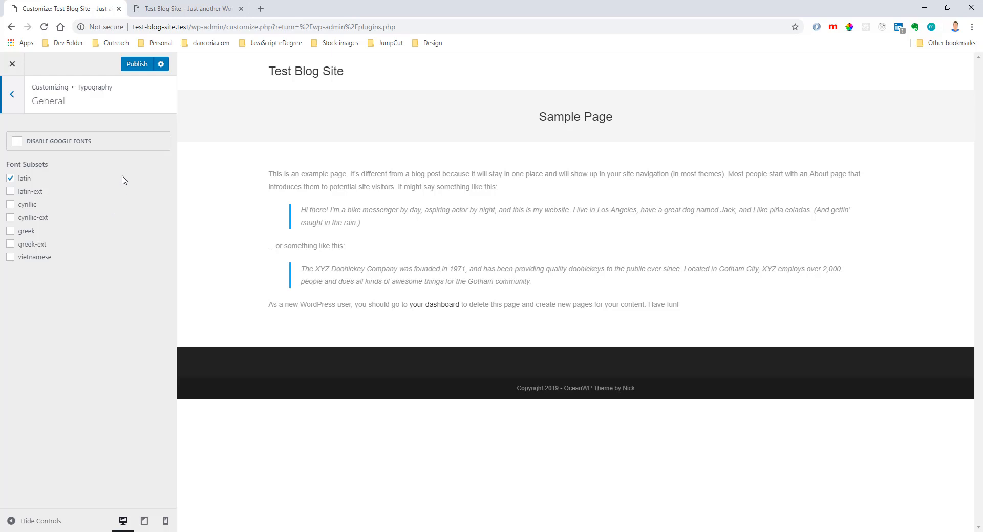
{"action": "left_click", "coordinate": [8, 105]}
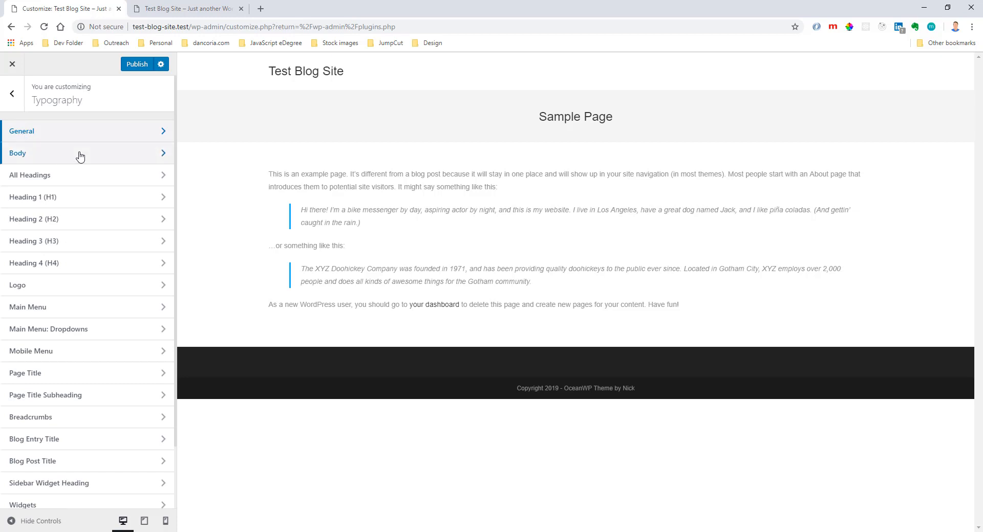
Set the body text's font family to Montserrat in the Typography options and return to the list of Typography sections.
{"action": "left_click", "coordinate": [80, 157]}
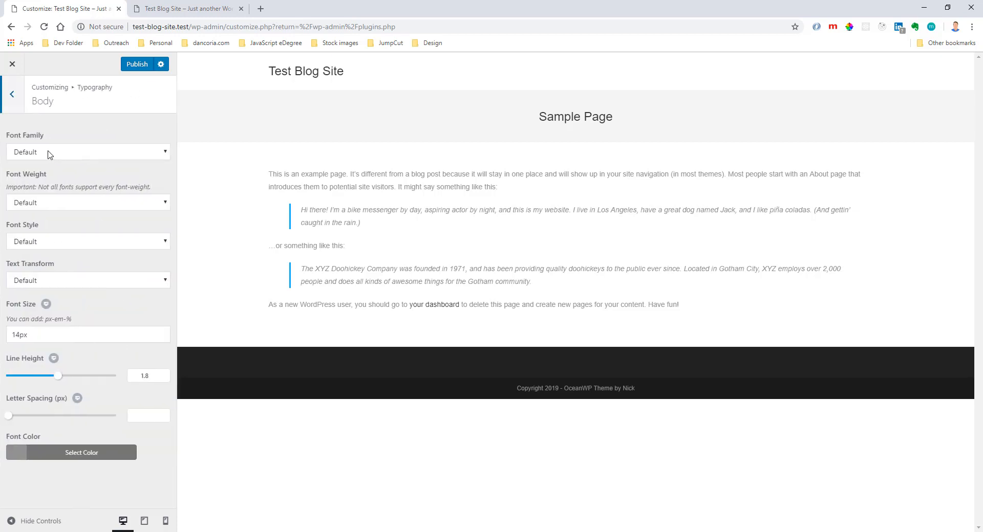
{"action": "left_click", "coordinate": [125, 152]}
{"action": "scroll", "coordinate": [88, 227], "scroll_direction": "down", "scroll_amount": 15}
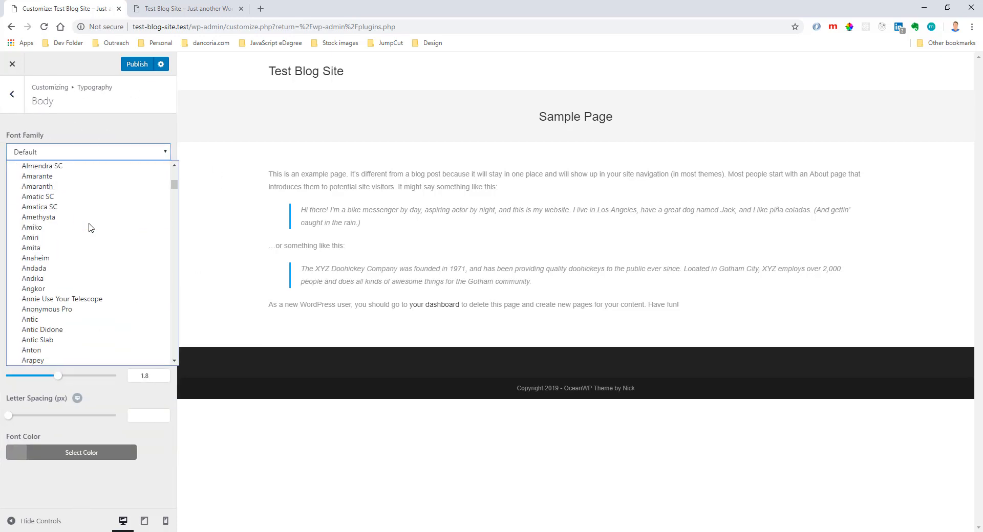
{"action": "scroll", "coordinate": [89, 227], "scroll_direction": "down", "scroll_amount": 20}
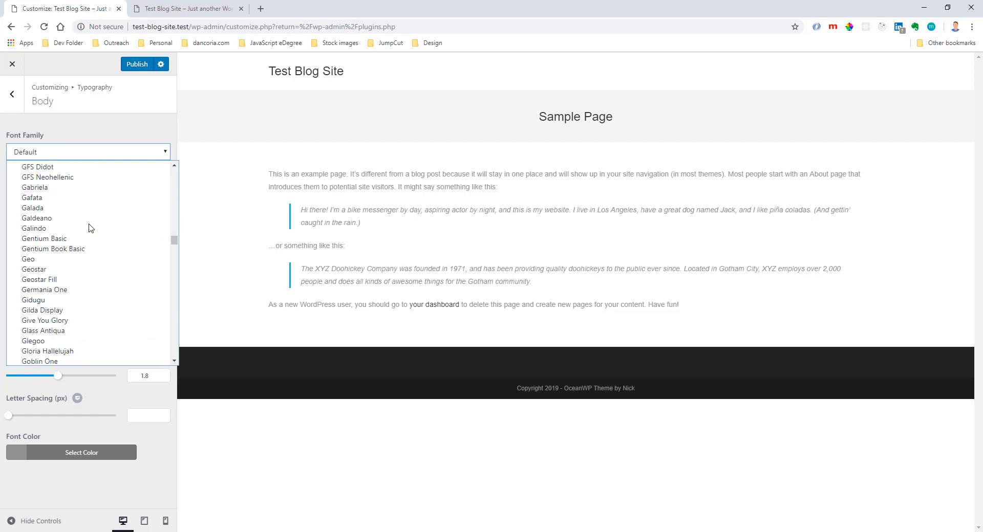
{"action": "scroll", "coordinate": [89, 227], "scroll_direction": "down", "scroll_amount": 20}
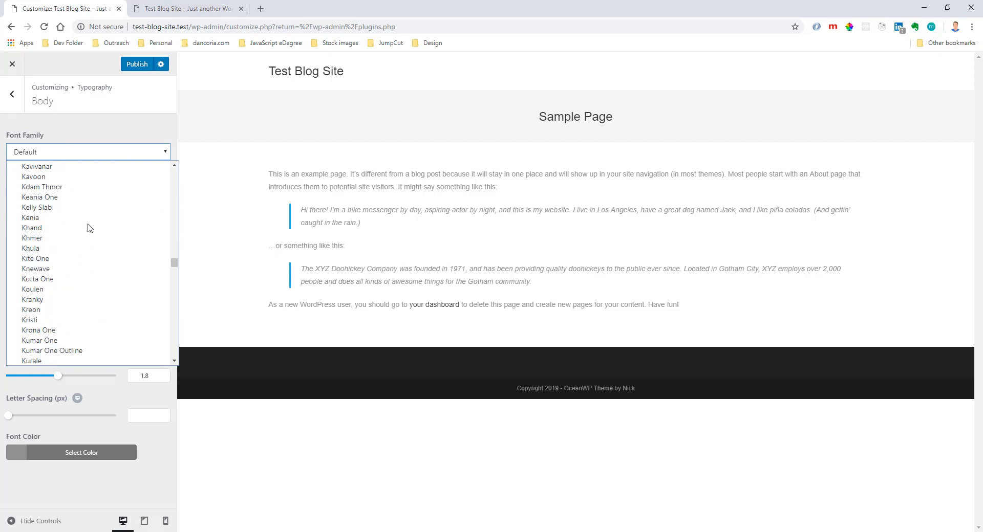
{"action": "scroll", "coordinate": [83, 228], "scroll_direction": "down", "scroll_amount": 5}
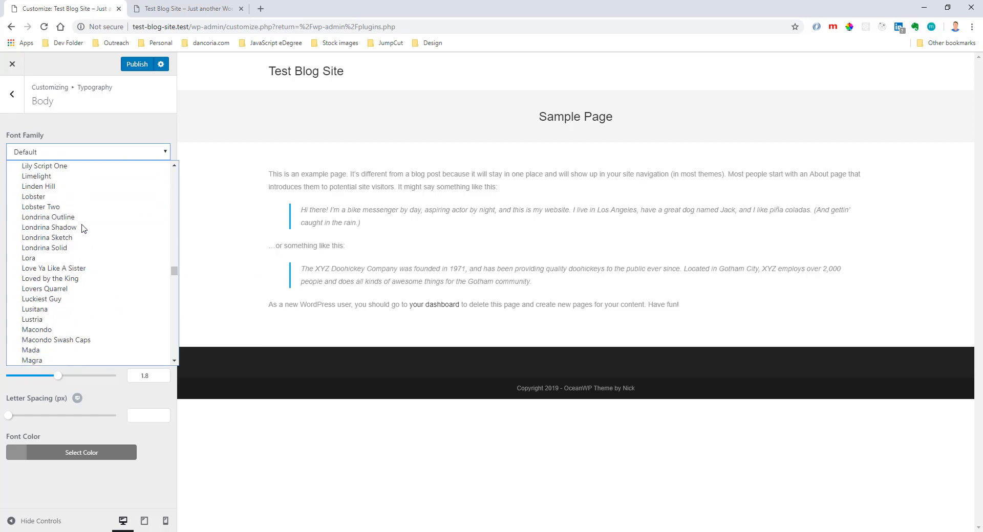
{"action": "scroll", "coordinate": [90, 229], "scroll_direction": "up", "scroll_amount": 20}
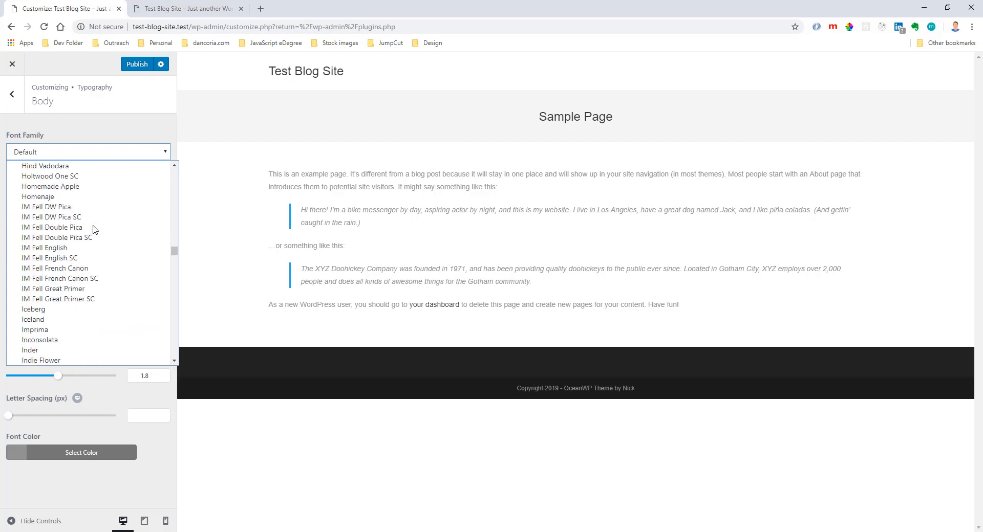
{"action": "scroll", "coordinate": [94, 229], "scroll_direction": "up", "scroll_amount": 4}
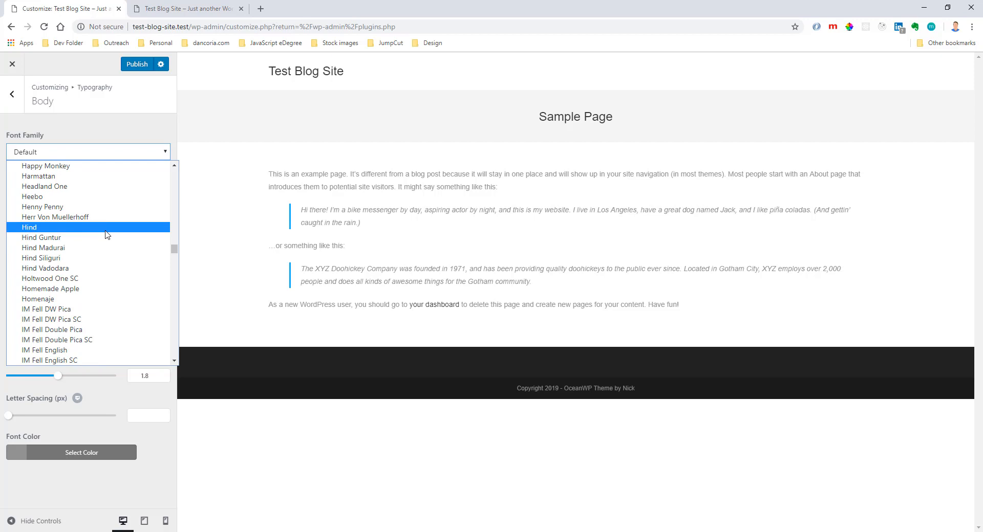
{"action": "scroll", "coordinate": [107, 235], "scroll_direction": "down", "scroll_amount": 20}
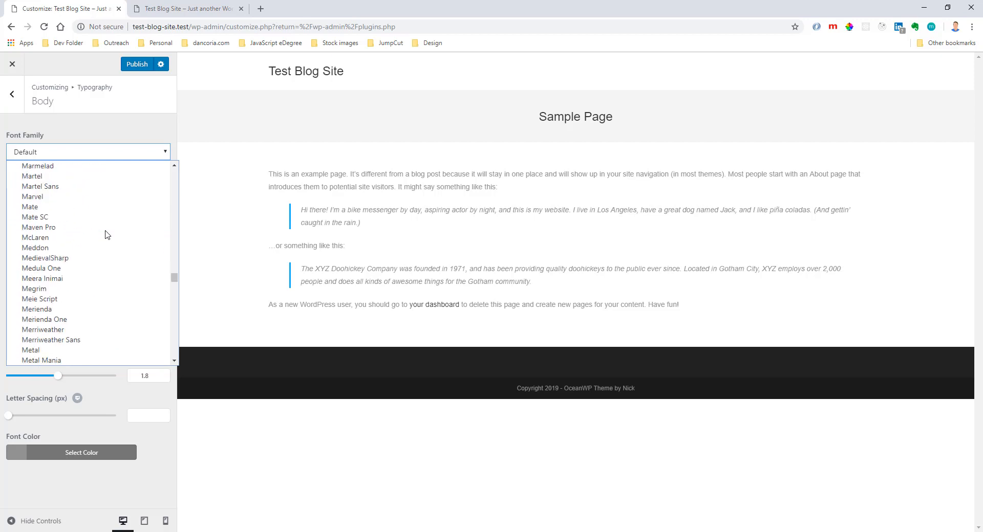
{"action": "scroll", "coordinate": [105, 235], "scroll_direction": "down", "scroll_amount": 7}
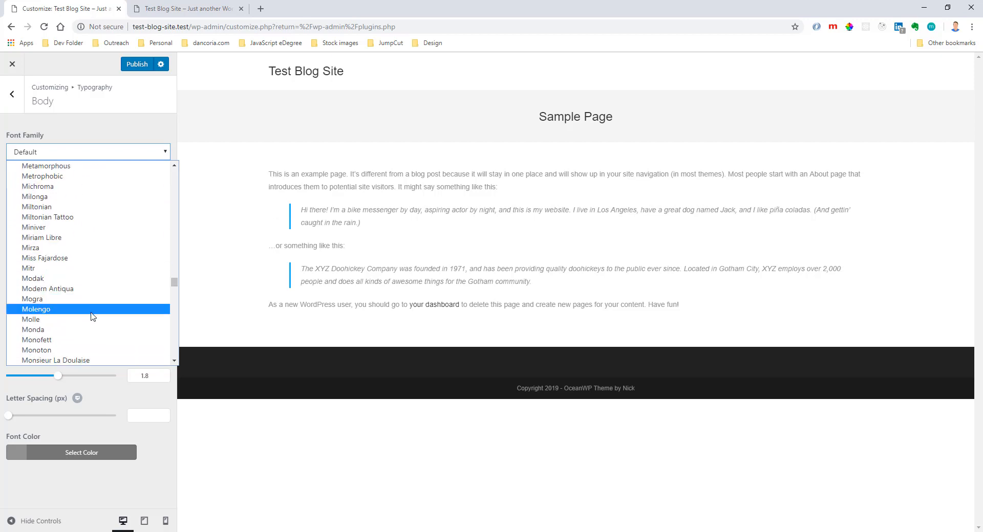
{"action": "scroll", "coordinate": [97, 297], "scroll_direction": "down", "scroll_amount": 2}
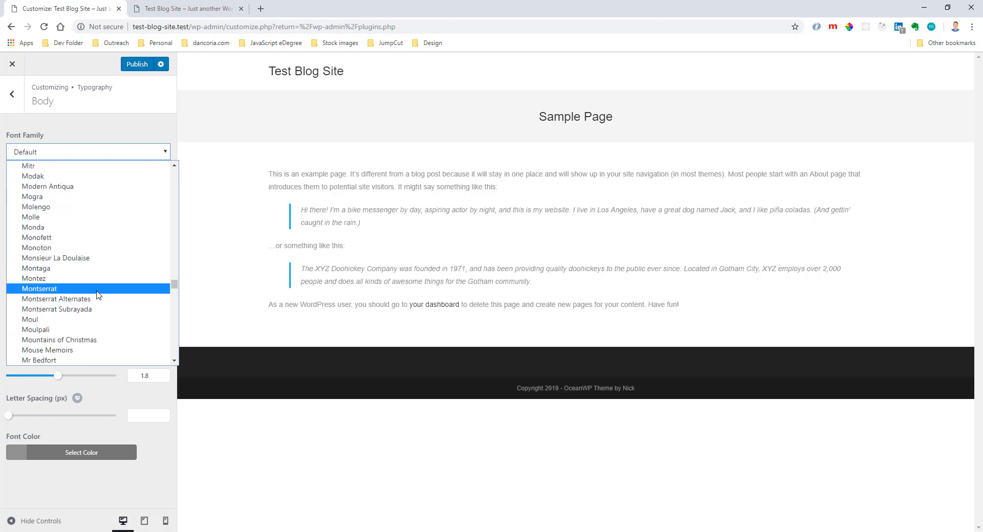
{"action": "left_click", "coordinate": [97, 290]}
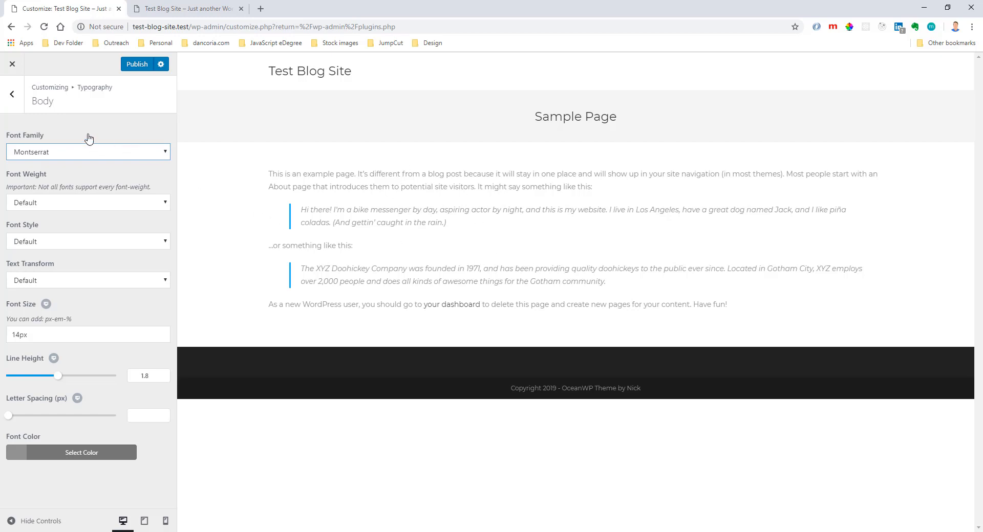
{"action": "left_click", "coordinate": [12, 94]}
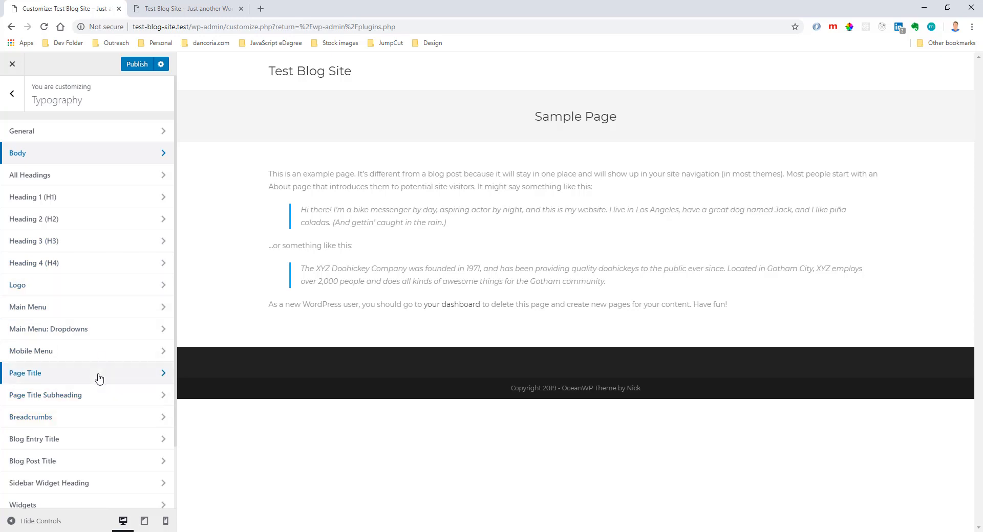
Look through the remaining Typography sections and open the General options of the Header.
{"action": "scroll", "coordinate": [98, 379], "scroll_direction": "down", "scroll_amount": 2}
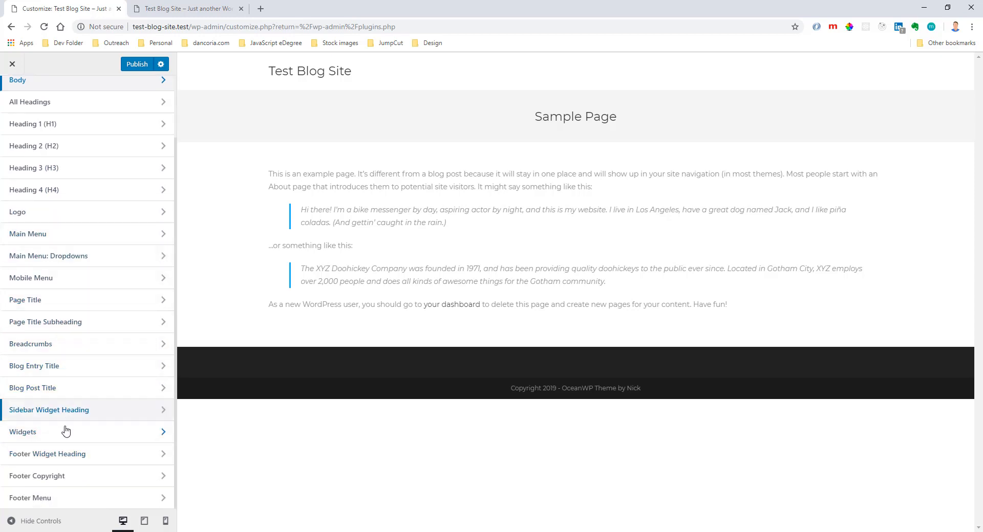
{"action": "scroll", "coordinate": [84, 181], "scroll_direction": "up", "scroll_amount": 2}
{"action": "left_click", "coordinate": [12, 94]}
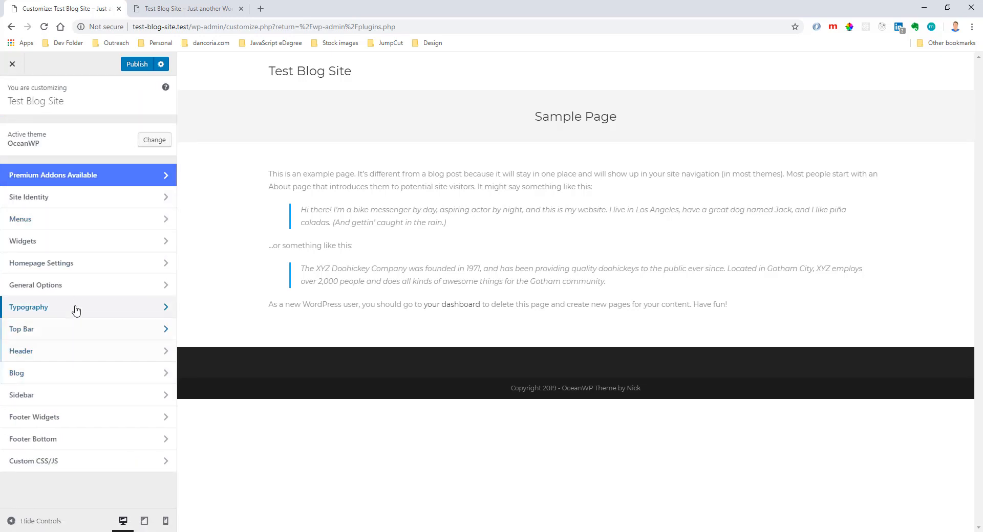
{"action": "left_click", "coordinate": [89, 357]}
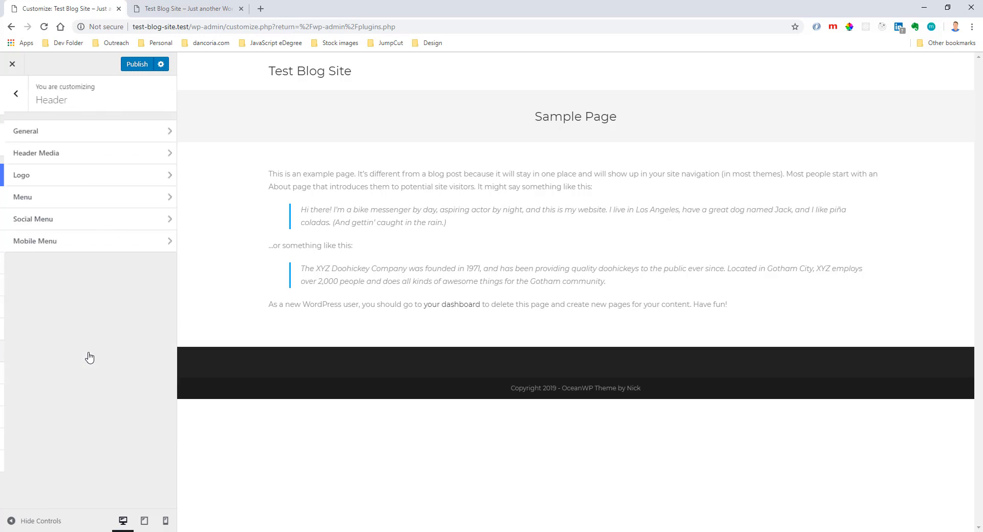
{"action": "left_click", "coordinate": [95, 134]}
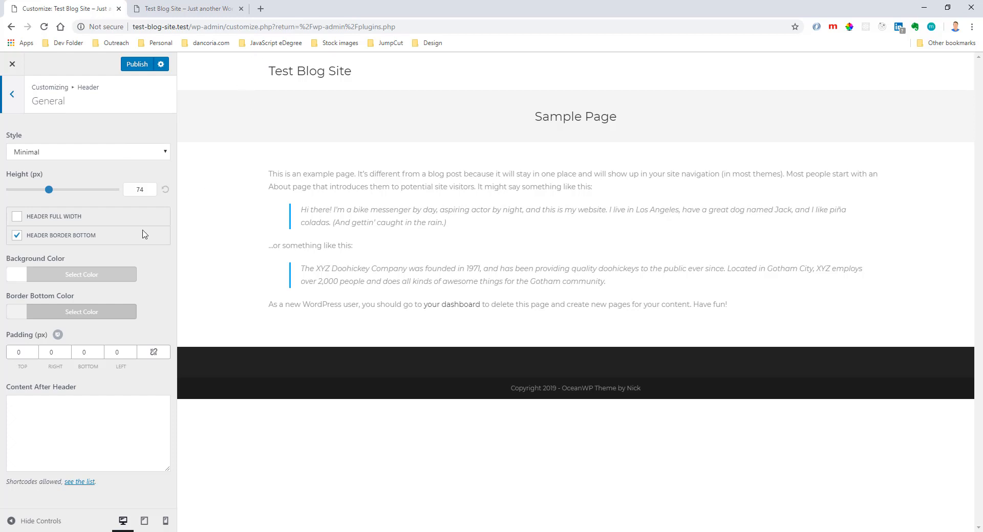
Try a fully transparent header background color, and a dark purple one at full opacity.
{"action": "left_click", "coordinate": [90, 277]}
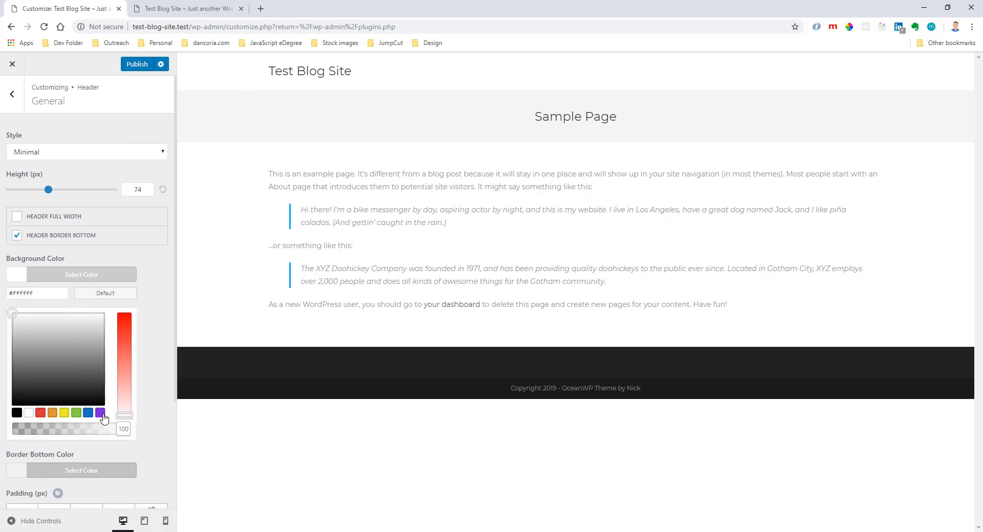
{"action": "left_click_drag", "start_coordinate": [123, 429], "coordinate": [20, 429]}
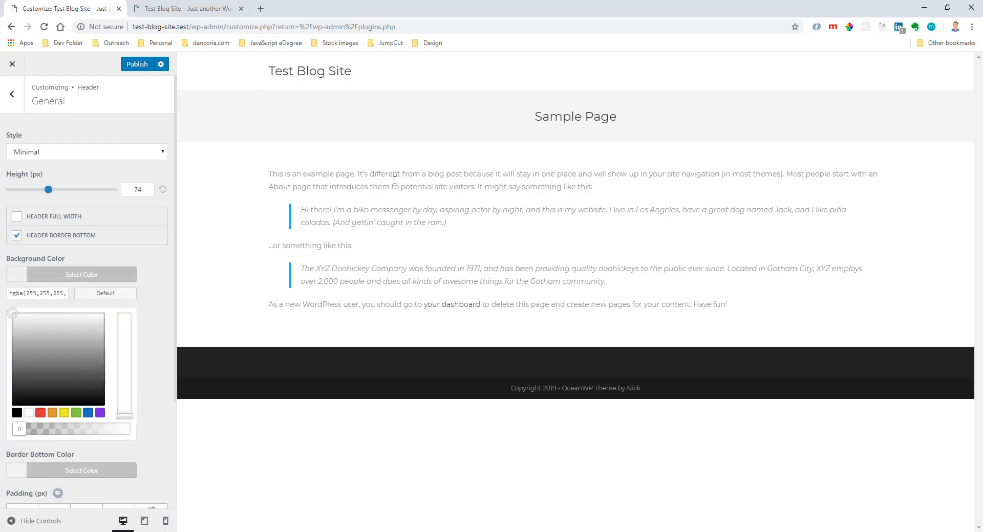
{"action": "left_click", "coordinate": [57, 387]}
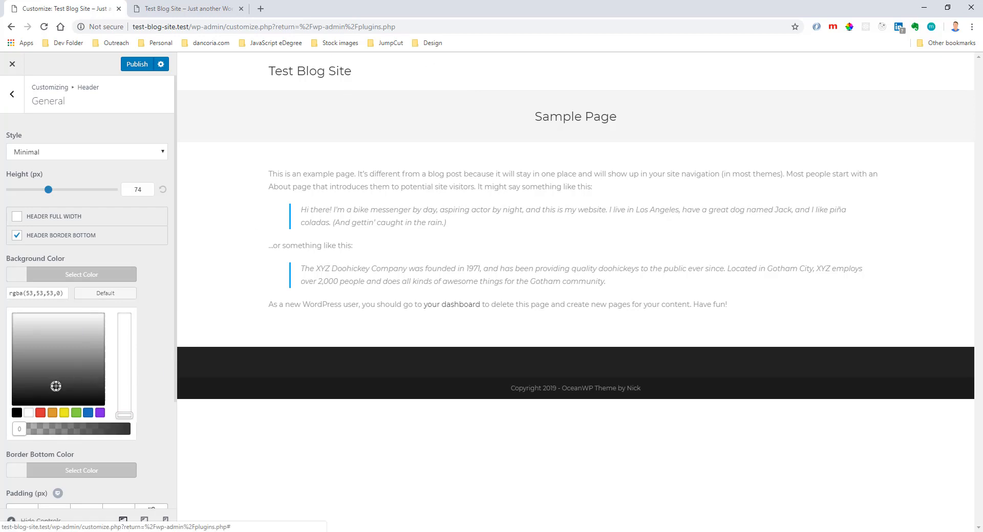
{"action": "left_click_drag", "start_coordinate": [64, 394], "coordinate": [153, 278]}
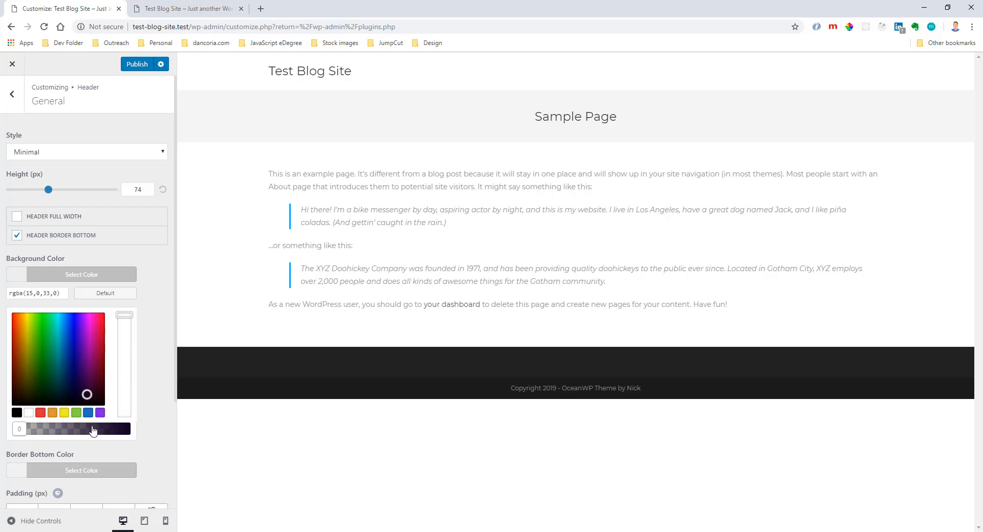
{"action": "left_click_drag", "start_coordinate": [94, 430], "coordinate": [130, 435]}
{"action": "left_click", "coordinate": [165, 352]}
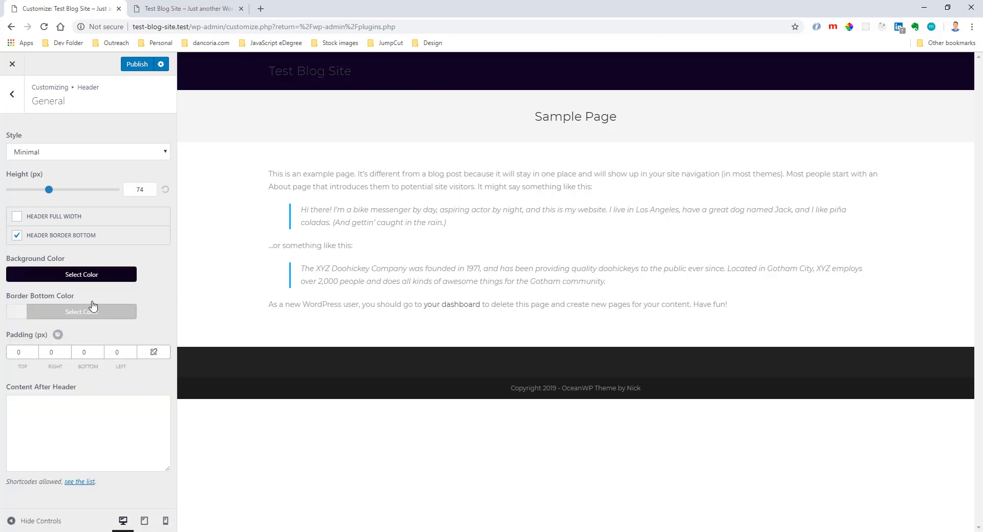
Reset the header's background color to the default and try the full-width header on and off.
{"action": "left_click", "coordinate": [87, 277]}
{"action": "left_click", "coordinate": [101, 297]}
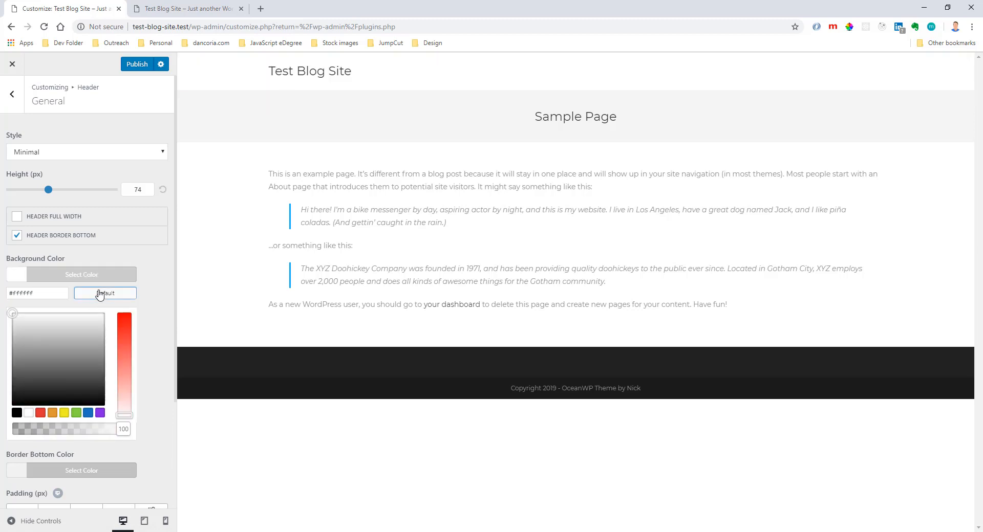
{"action": "left_click", "coordinate": [117, 276]}
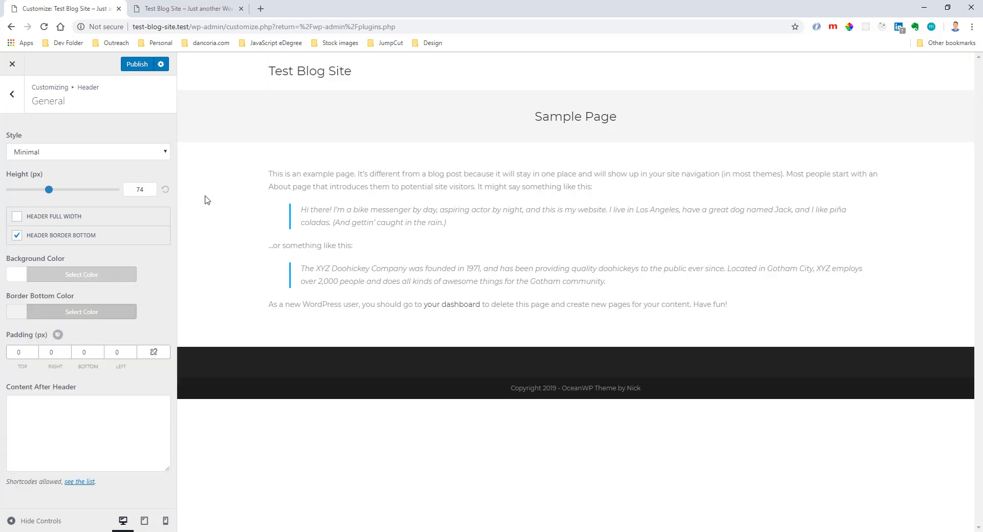
{"action": "left_click", "coordinate": [17, 218]}
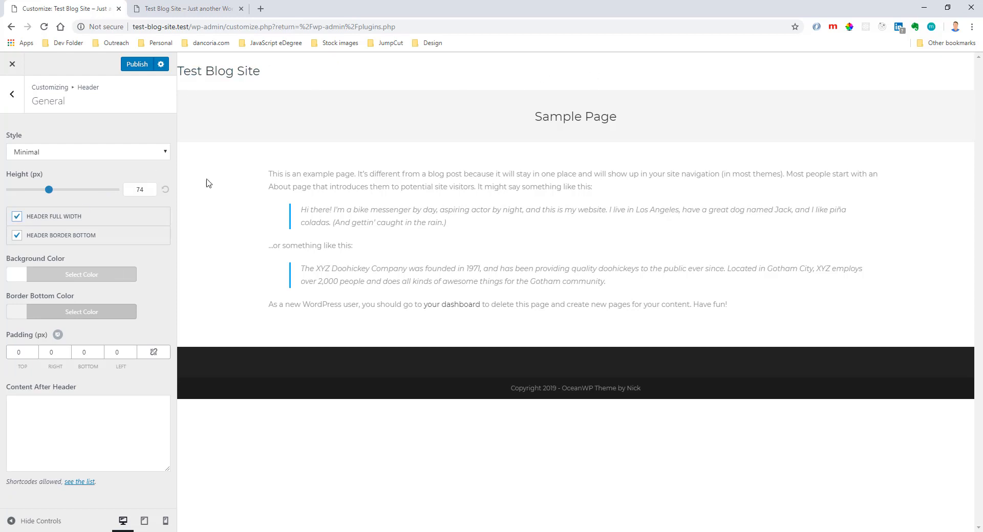
{"action": "left_click", "coordinate": [14, 217]}
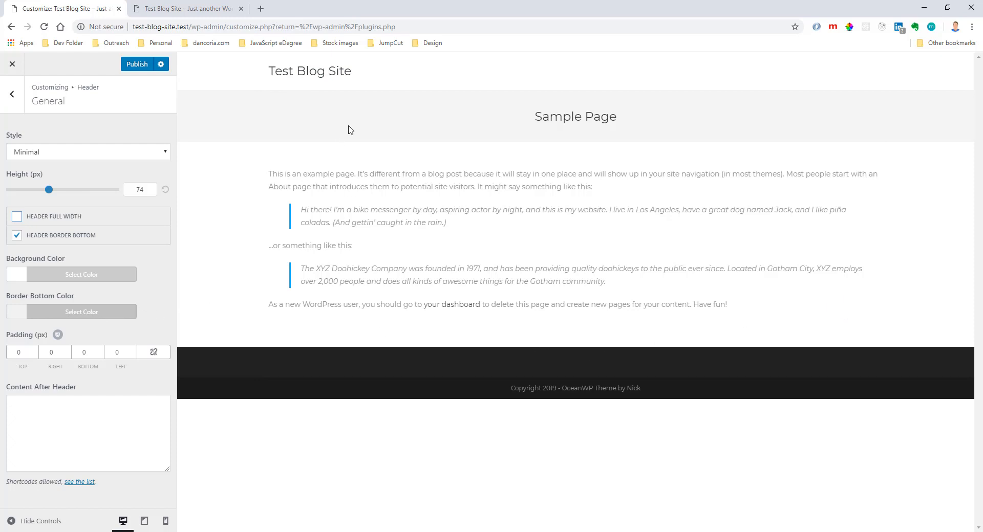
Make the header's bottom border color fully transparent by setting its opacity to 0.
{"action": "left_click", "coordinate": [107, 311]}
{"action": "left_click_drag", "start_coordinate": [103, 469], "coordinate": [19, 467]}
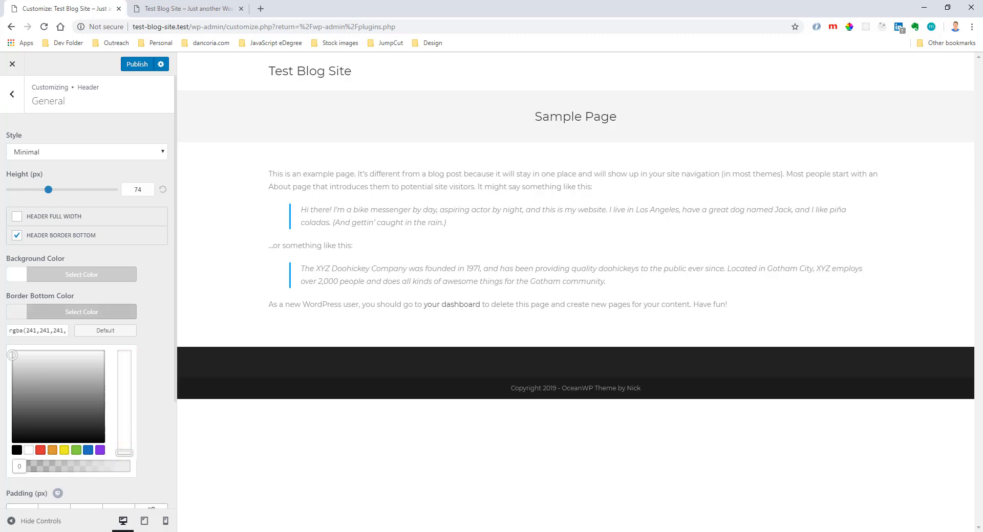
{"action": "left_click", "coordinate": [82, 311]}
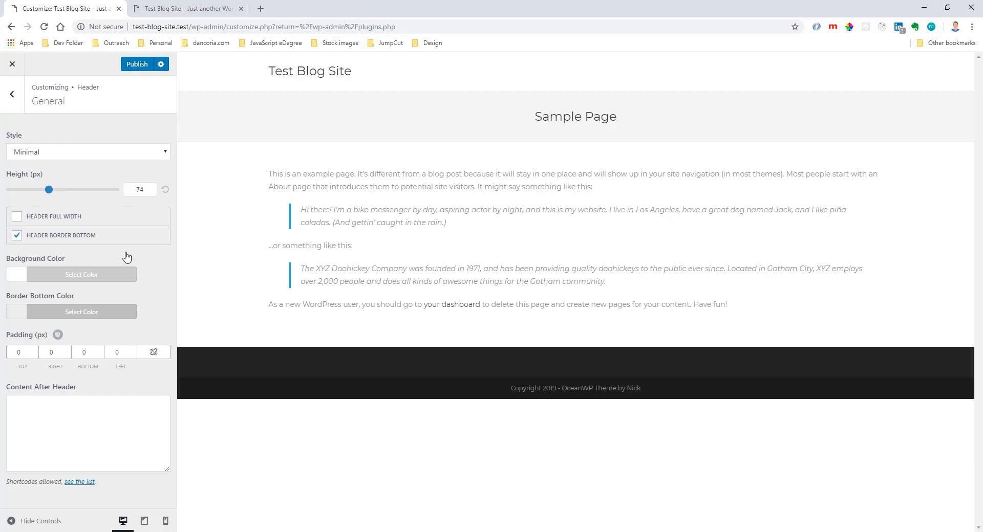
Open the image chooser for adding a new header image in the Header Media options.
{"action": "left_click", "coordinate": [12, 95]}
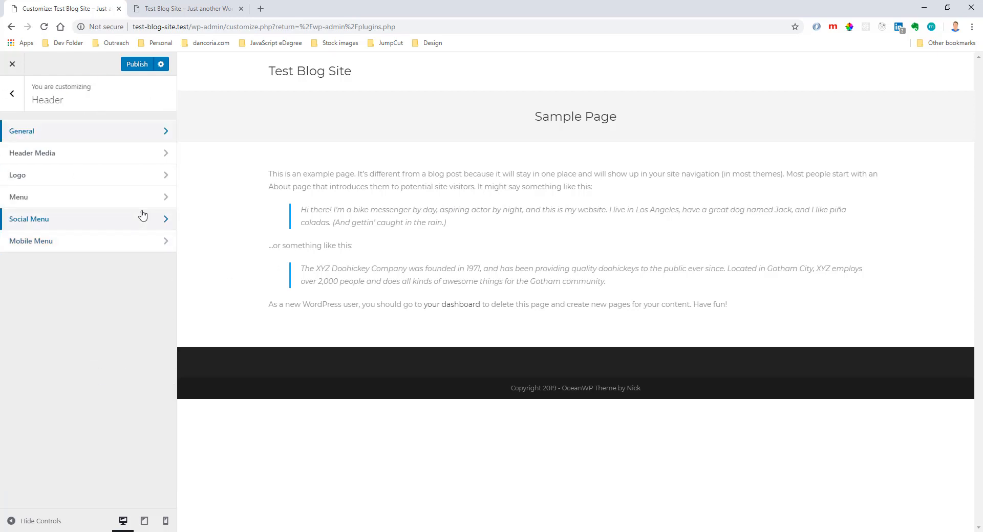
{"action": "left_click", "coordinate": [124, 154]}
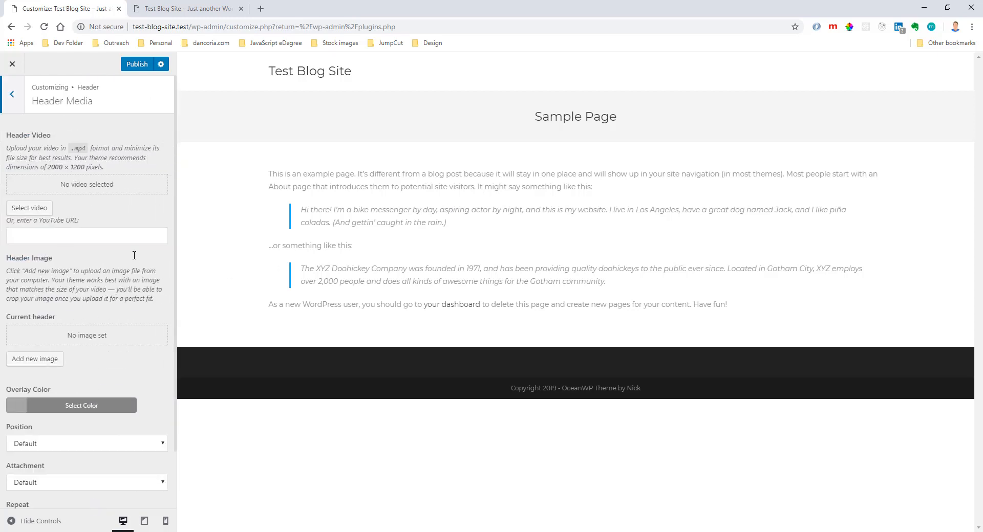
{"action": "left_click", "coordinate": [44, 359]}
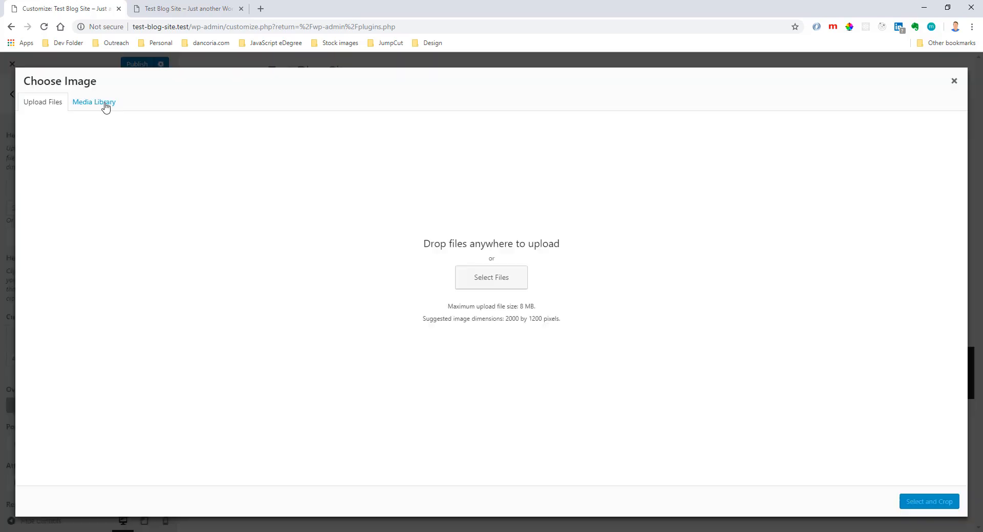
Open the Pexels website in a new browser tab and browse its free stock photos.
{"action": "left_click", "coordinate": [260, 8]}
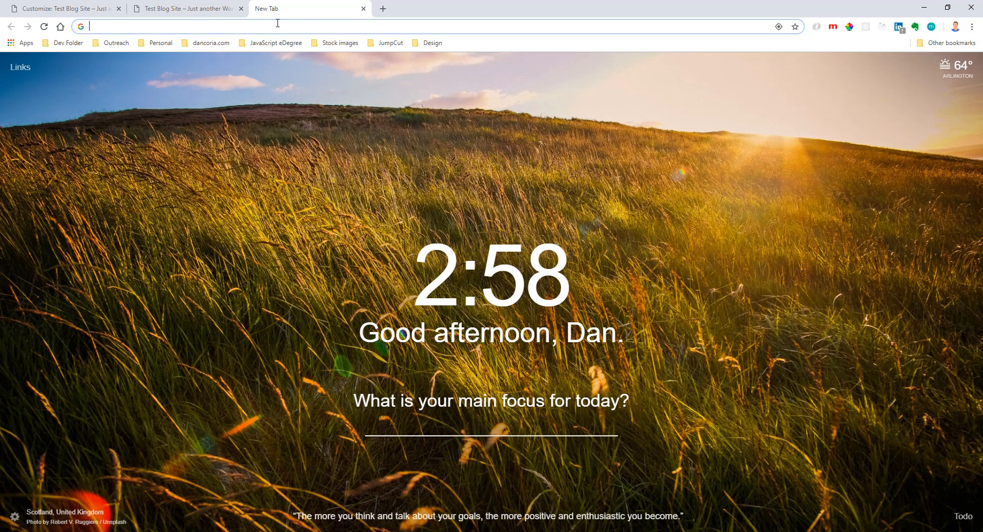
{"action": "type", "text": "pe"}
{"action": "key", "text": "Return"}
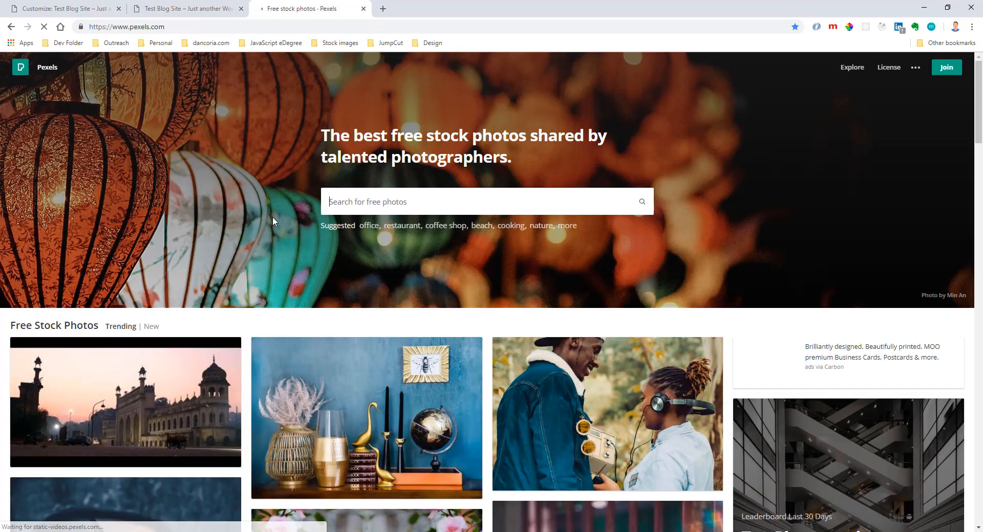
{"action": "scroll", "coordinate": [272, 217], "scroll_direction": "down", "scroll_amount": 6}
{"action": "scroll", "coordinate": [291, 258], "scroll_direction": "up", "scroll_amount": 1}
{"action": "scroll", "coordinate": [352, 257], "scroll_direction": "down", "scroll_amount": 10}
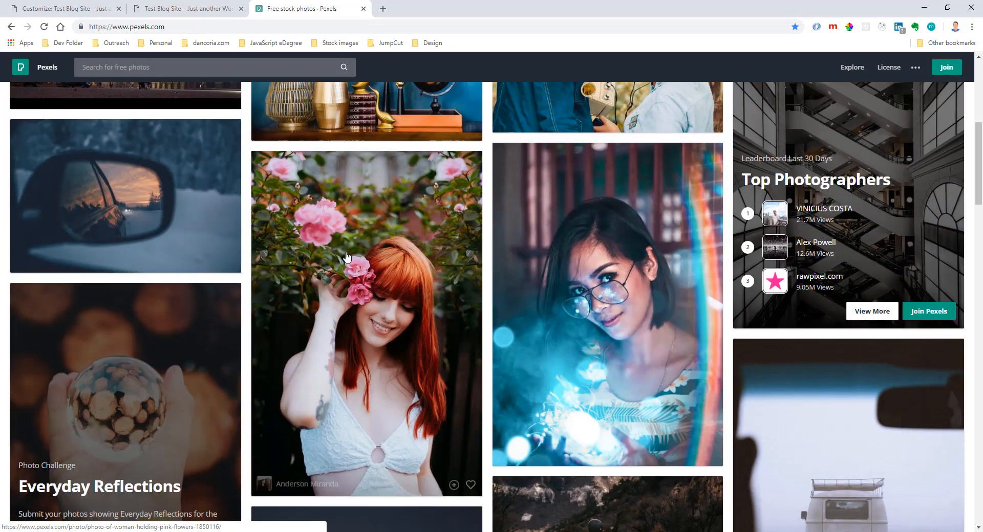
{"action": "scroll", "coordinate": [352, 258], "scroll_direction": "up", "scroll_amount": 5}
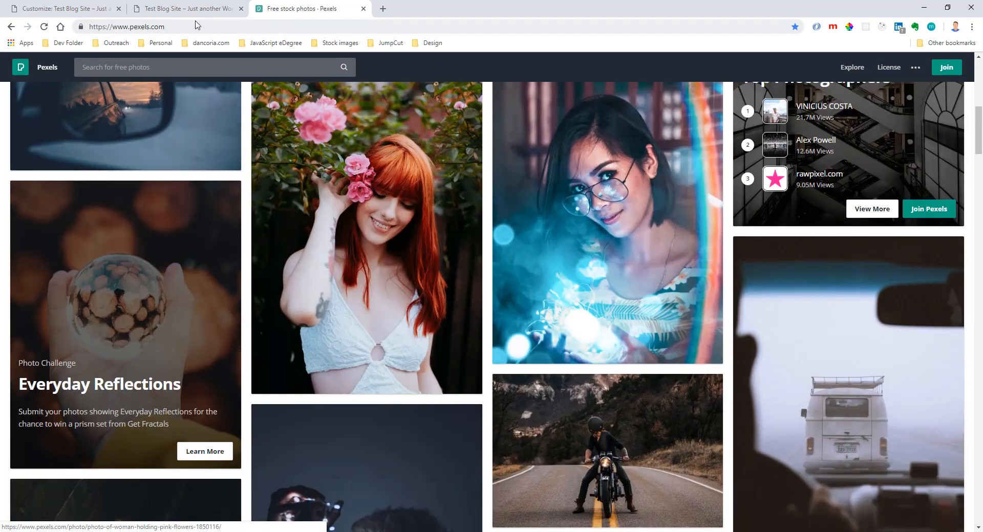
Search Pexels for nature photos and save the tropical beach photo as Test Background.jpeg.
{"action": "left_click", "coordinate": [183, 68]}
{"action": "type", "text": "nature"}
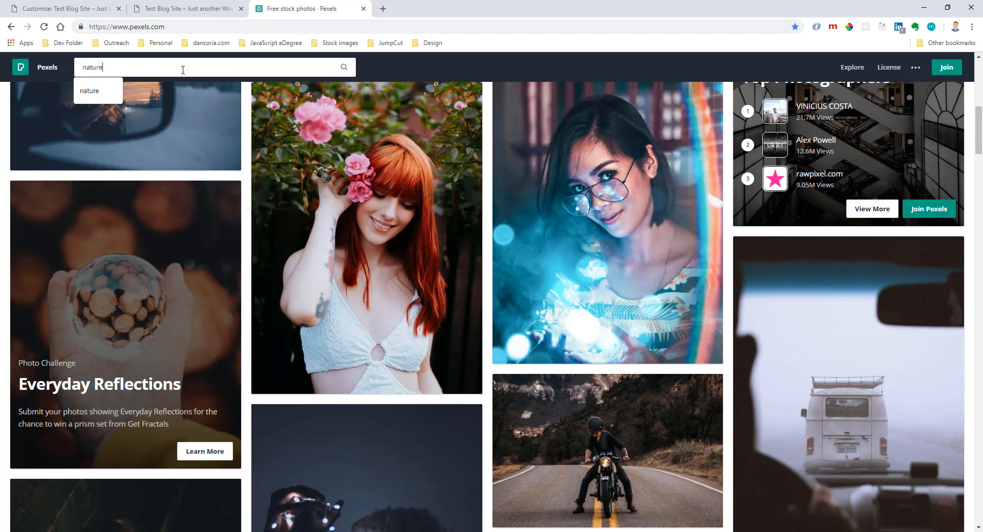
{"action": "key", "text": "Return"}
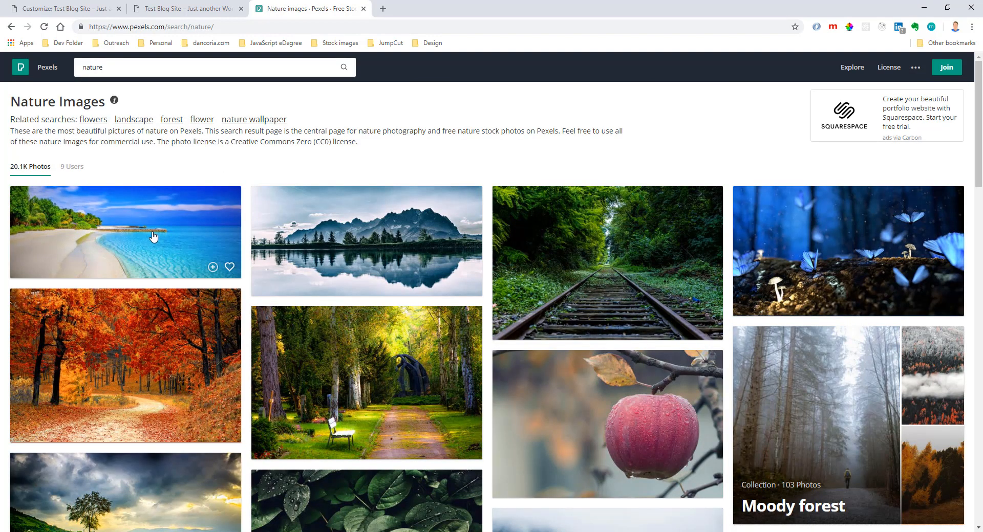
{"action": "left_click", "coordinate": [210, 266]}
{"action": "right_click", "coordinate": [244, 235]}
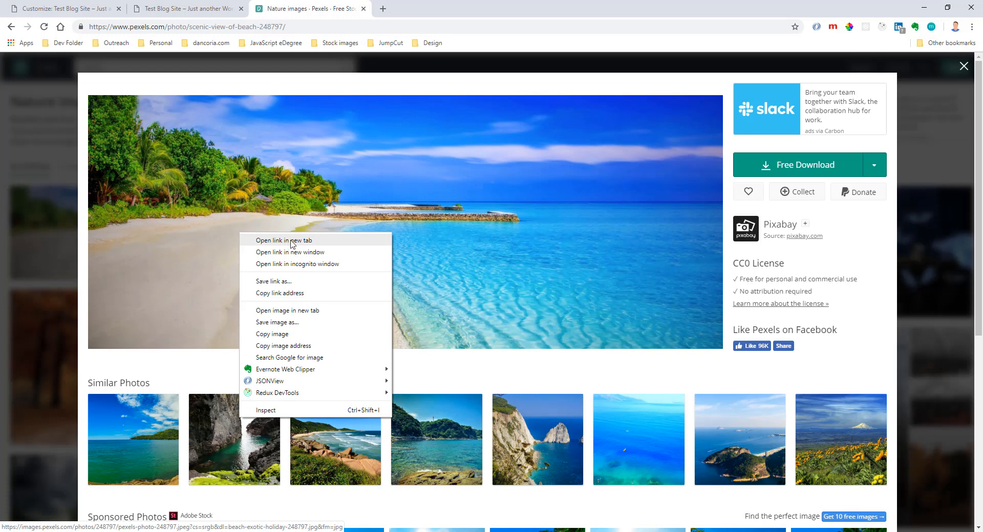
{"action": "left_click", "coordinate": [321, 322]}
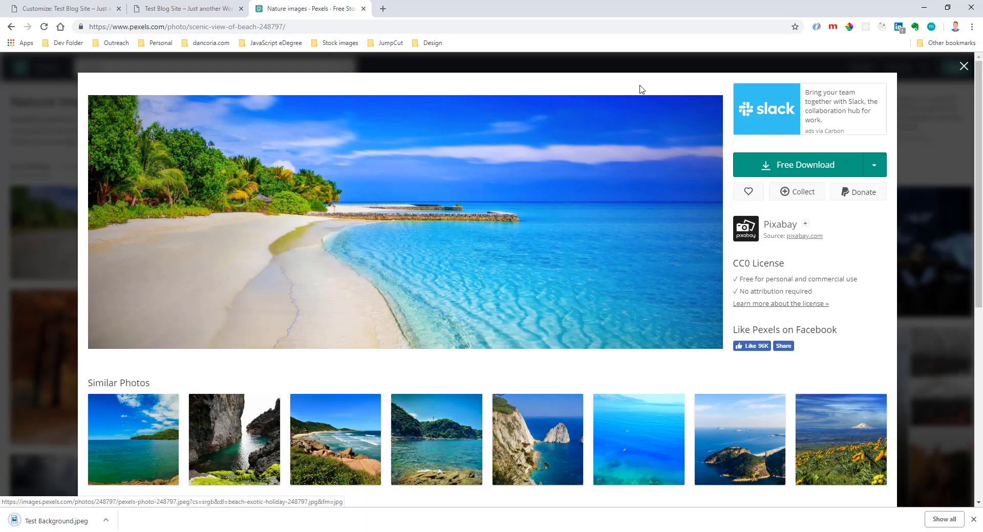
Return to the site customizer and upload Test Background.jpeg to the media library.
{"action": "left_click", "coordinate": [180, 11]}
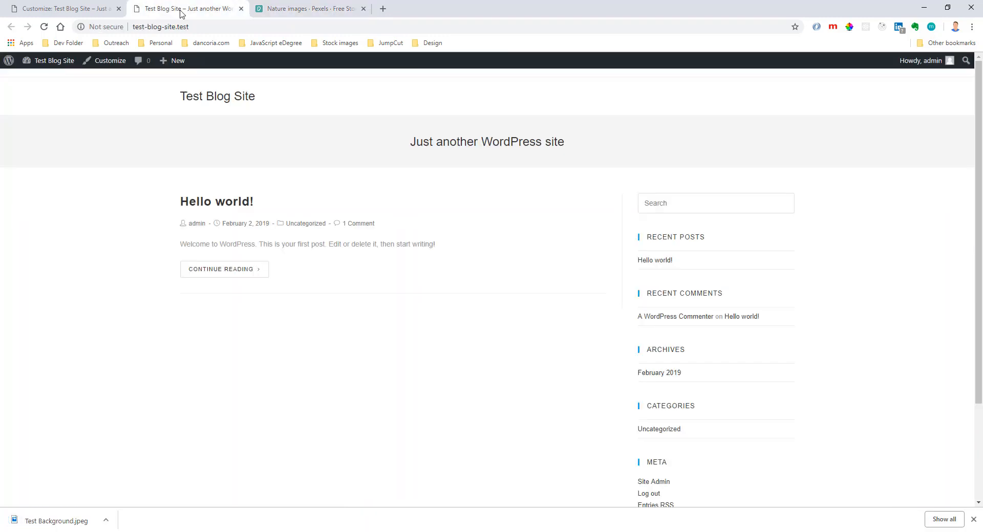
{"action": "left_click", "coordinate": [105, 10]}
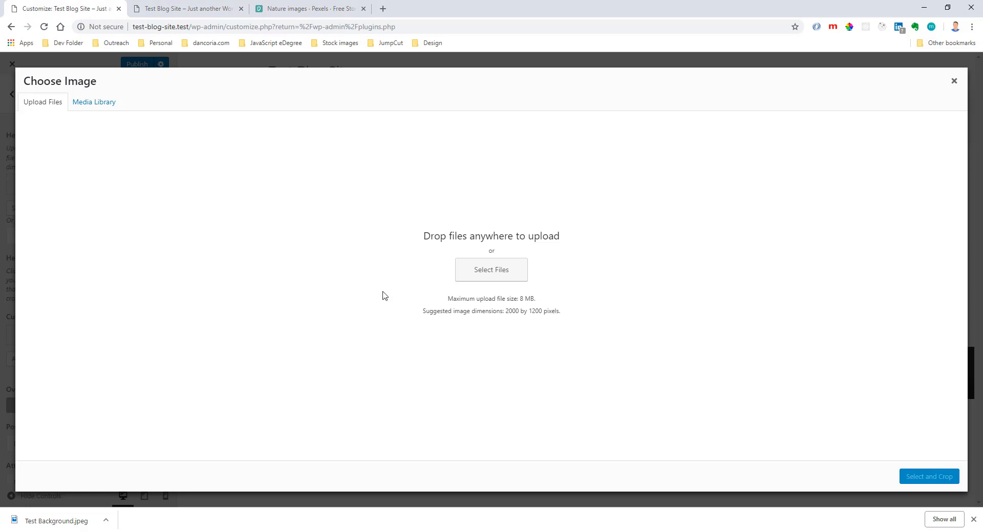
{"action": "left_click", "coordinate": [108, 104]}
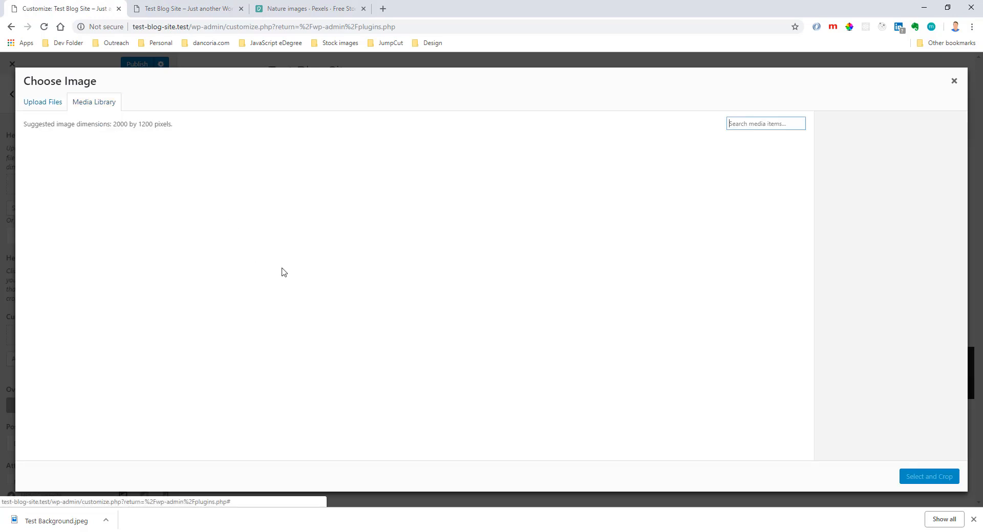
{"action": "left_click_drag", "start_coordinate": [67, 518], "coordinate": [222, 343]}
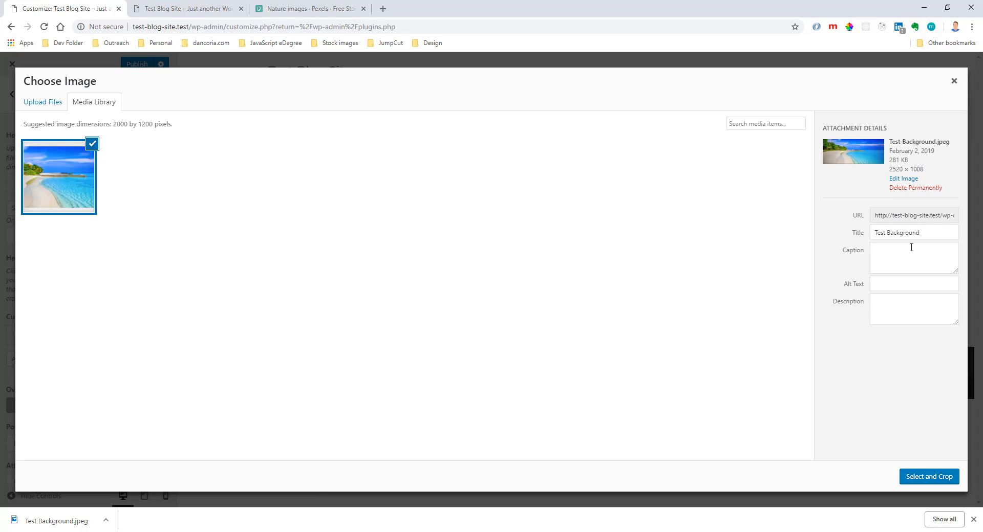
Give the uploaded image the alt text Blue Sky Beach and set it as the header image.
{"action": "left_click", "coordinate": [900, 281]}
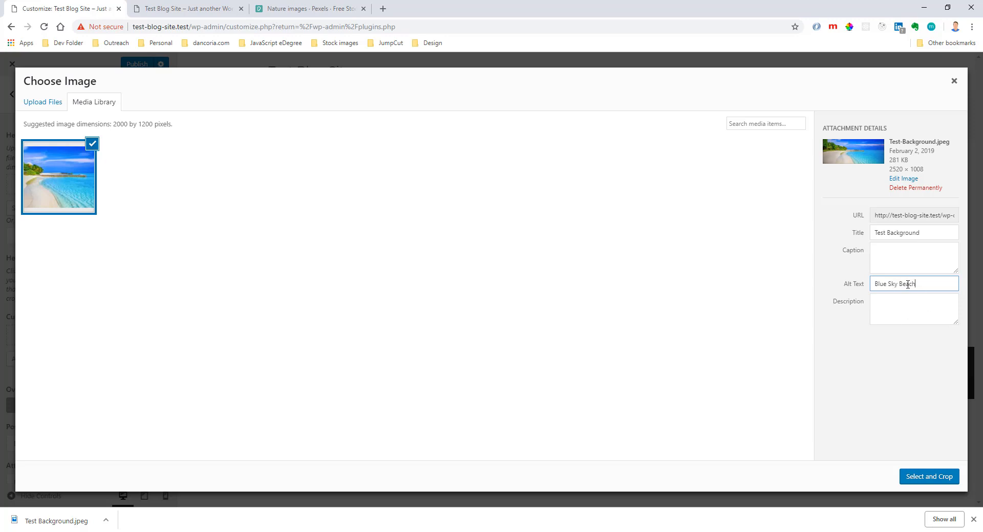
{"action": "left_click_drag", "start_coordinate": [891, 285], "coordinate": [923, 284]}
{"action": "left_click", "coordinate": [925, 285]}
{"action": "left_click_drag", "start_coordinate": [930, 282], "coordinate": [863, 286]}
{"action": "key", "text": "shift+Tab"}
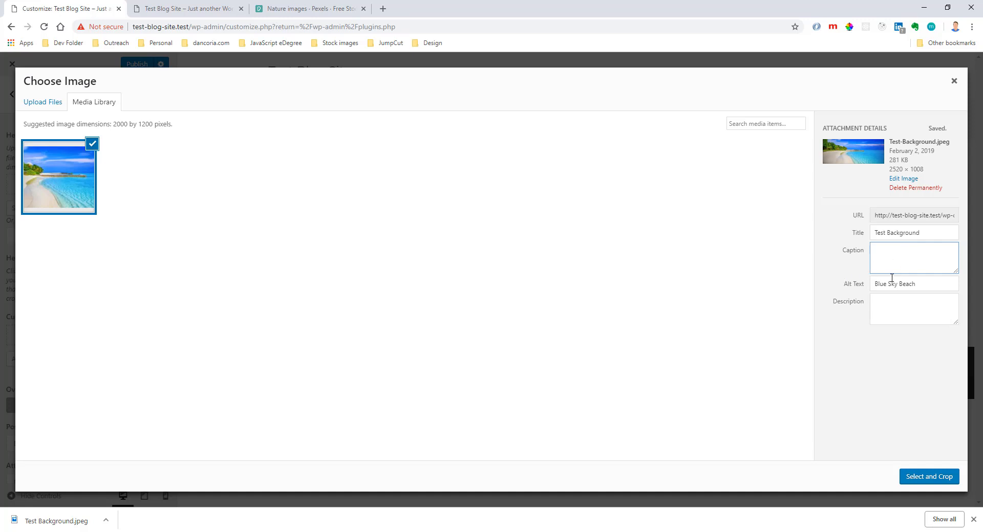
{"action": "left_click", "coordinate": [924, 476]}
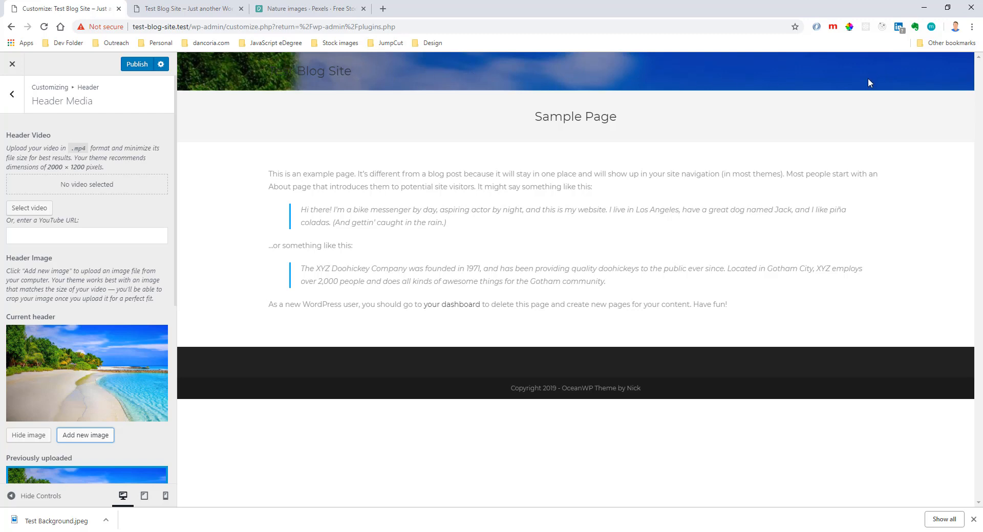
Hide the current header image in the Header Media options.
{"action": "left_click", "coordinate": [49, 435]}
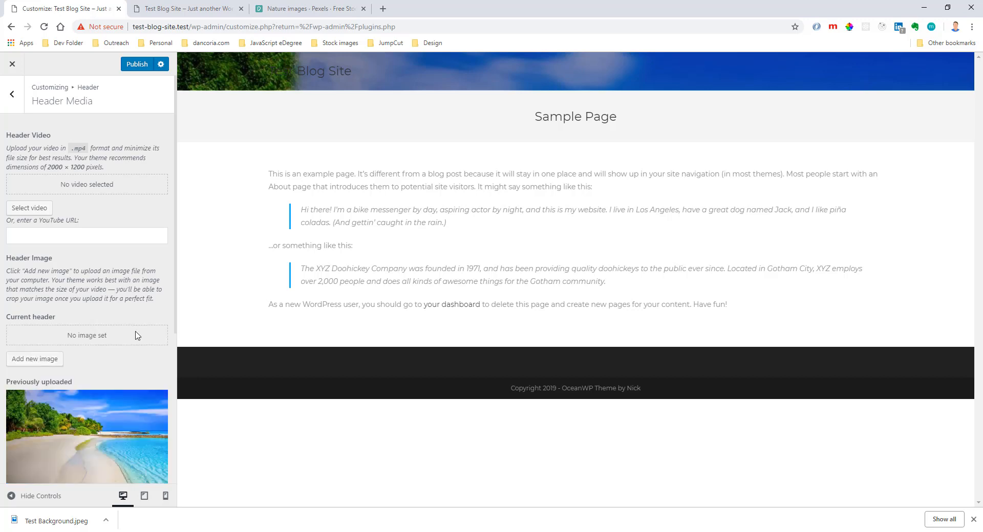
{"action": "scroll", "coordinate": [123, 327], "scroll_direction": "down", "scroll_amount": 2}
{"action": "scroll", "coordinate": [80, 368], "scroll_direction": "up", "scroll_amount": 2}
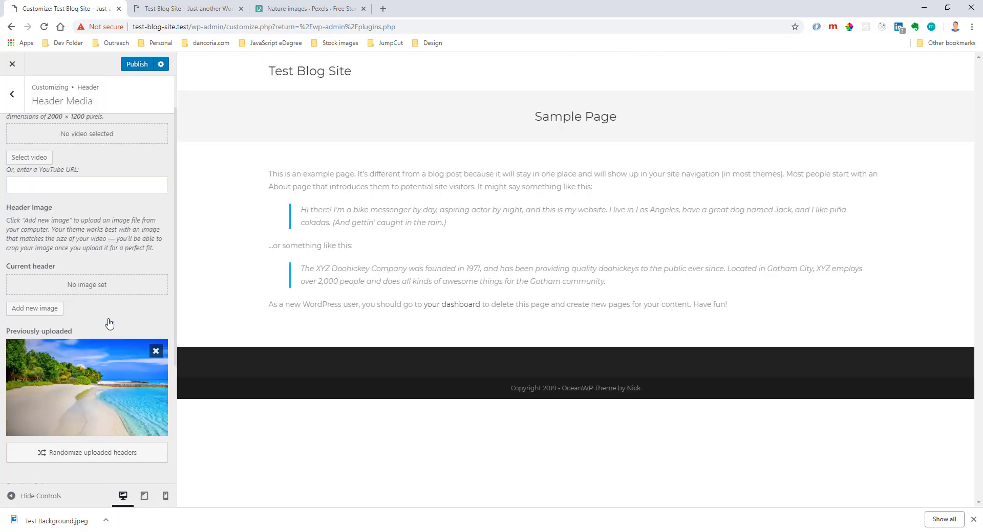
Examine the header's Logo options and its Menu options, including main styling, dropdown styling and search icon settings.
{"action": "left_click", "coordinate": [18, 102]}
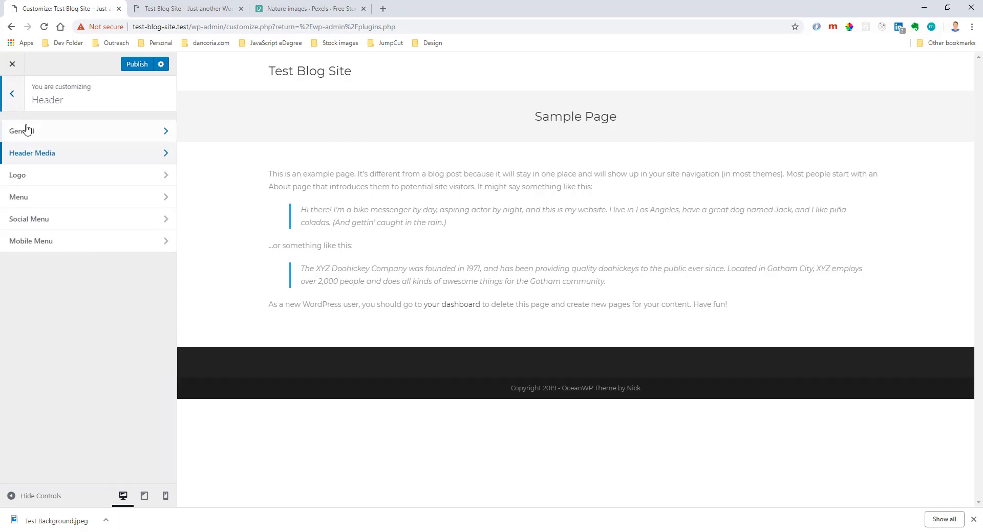
{"action": "left_click", "coordinate": [73, 174]}
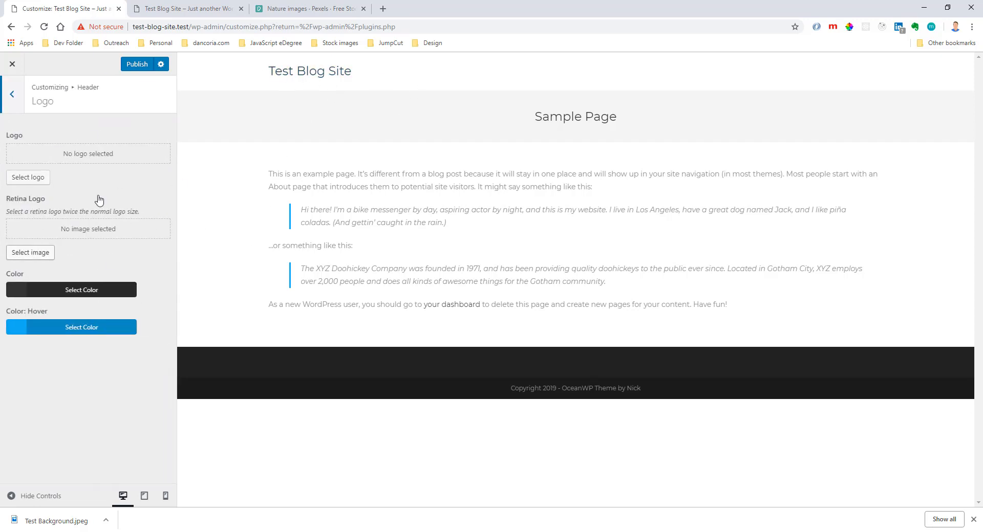
{"action": "left_click", "coordinate": [12, 103]}
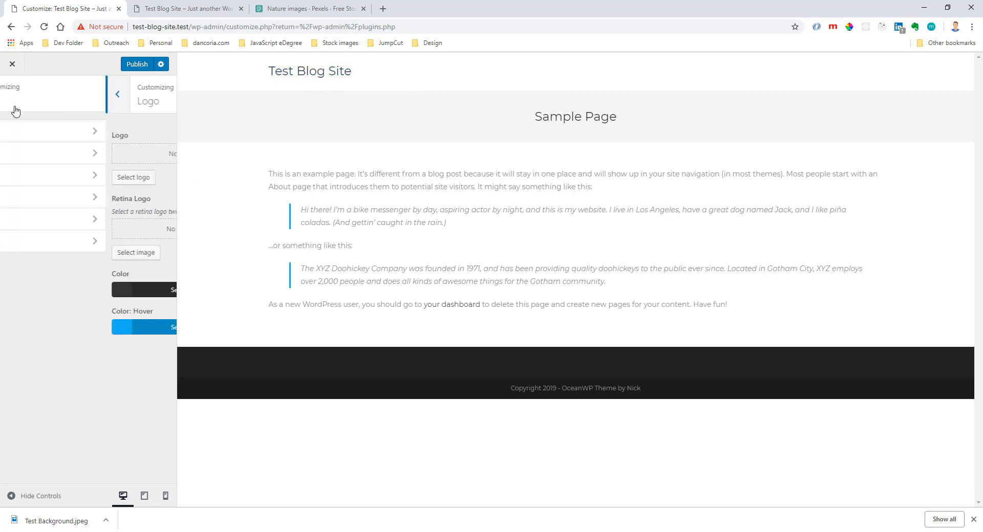
{"action": "left_click", "coordinate": [102, 203]}
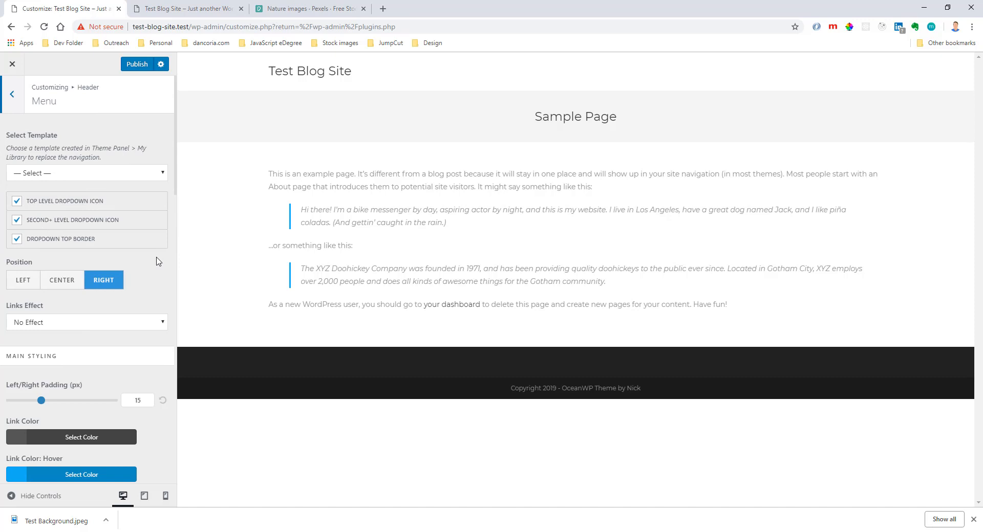
{"action": "scroll", "coordinate": [119, 277], "scroll_direction": "down", "scroll_amount": 8}
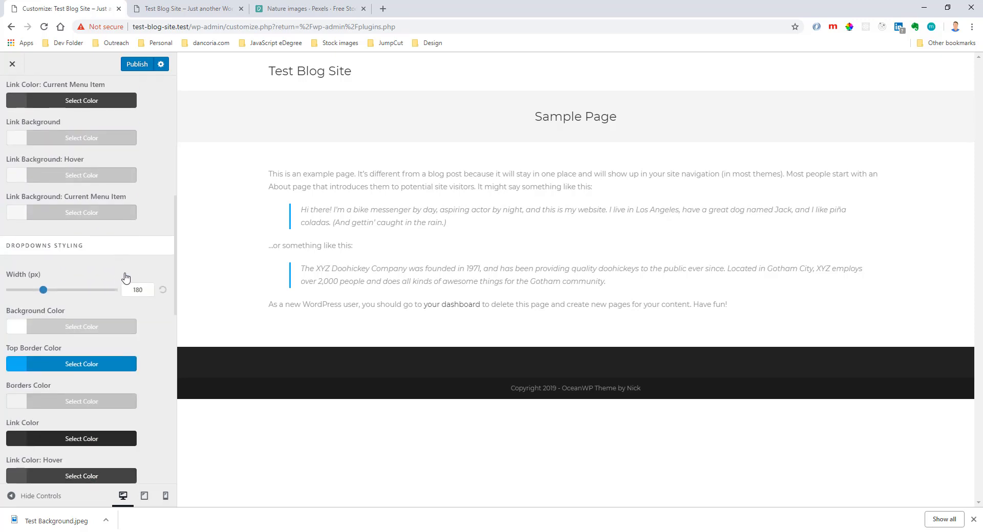
{"action": "scroll", "coordinate": [125, 278], "scroll_direction": "down", "scroll_amount": 1}
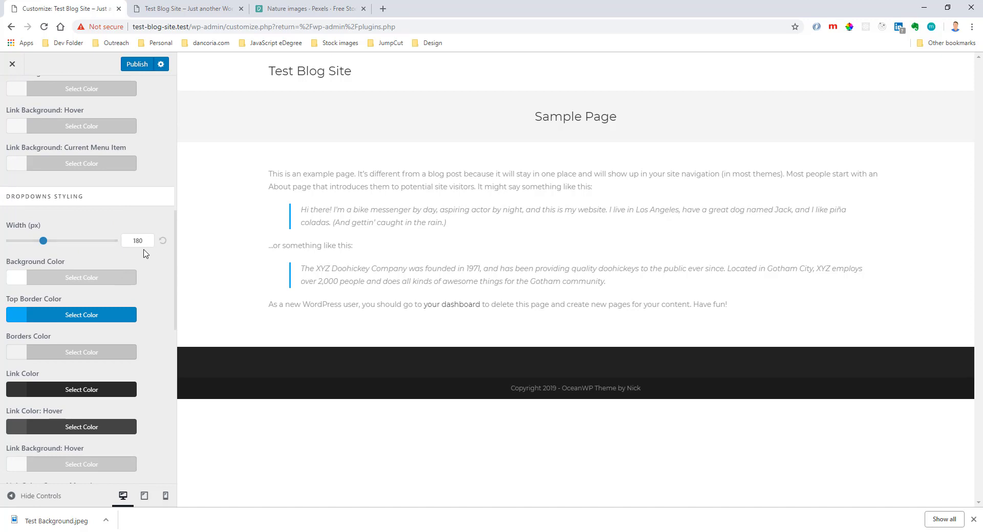
{"action": "scroll", "coordinate": [145, 253], "scroll_direction": "down", "scroll_amount": 1}
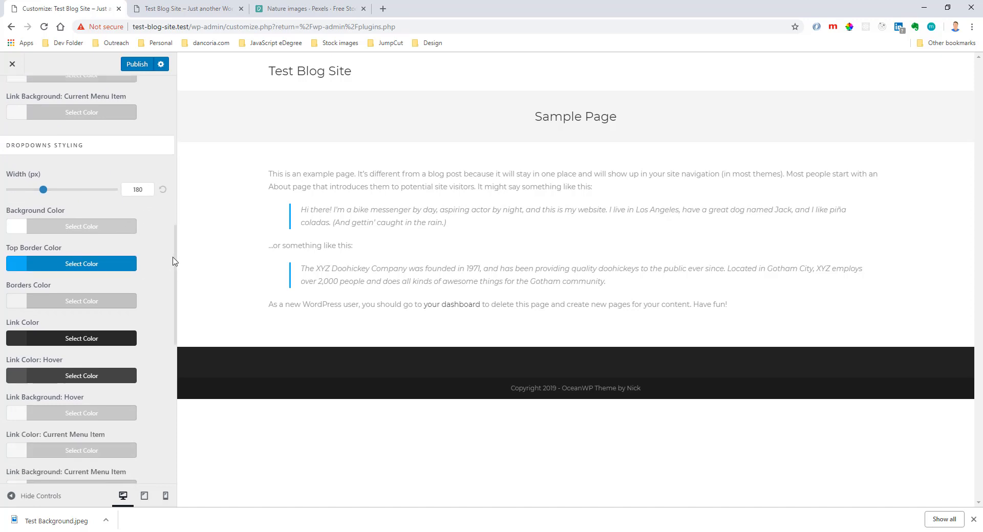
{"action": "scroll", "coordinate": [128, 305], "scroll_direction": "down", "scroll_amount": 5}
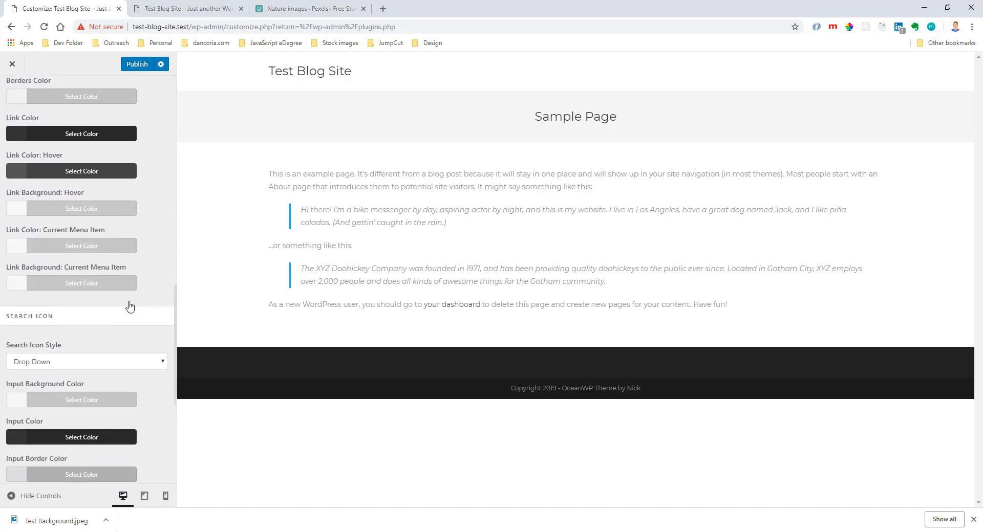
{"action": "scroll", "coordinate": [130, 306], "scroll_direction": "down", "scroll_amount": 4}
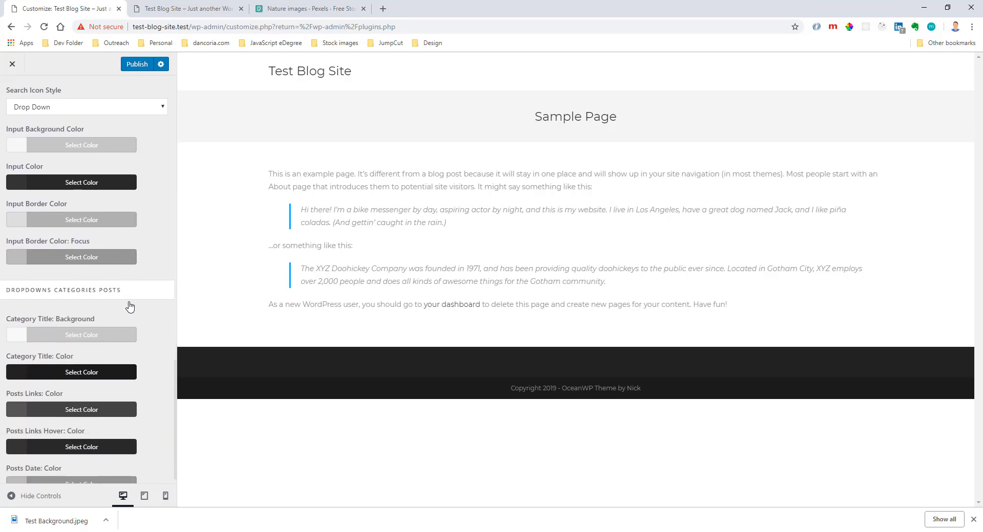
{"action": "scroll", "coordinate": [129, 306], "scroll_direction": "up", "scroll_amount": 6}
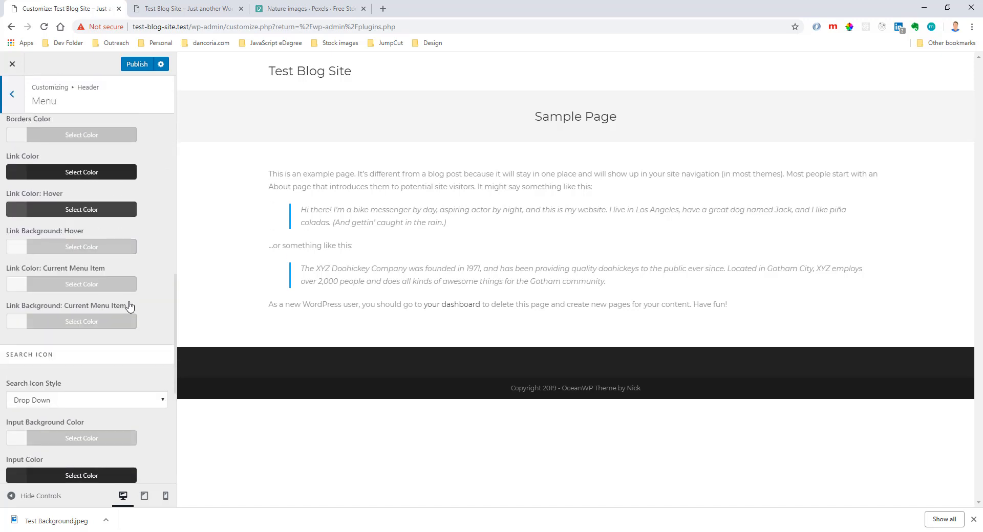
{"action": "scroll", "coordinate": [129, 306], "scroll_direction": "up", "scroll_amount": 5}
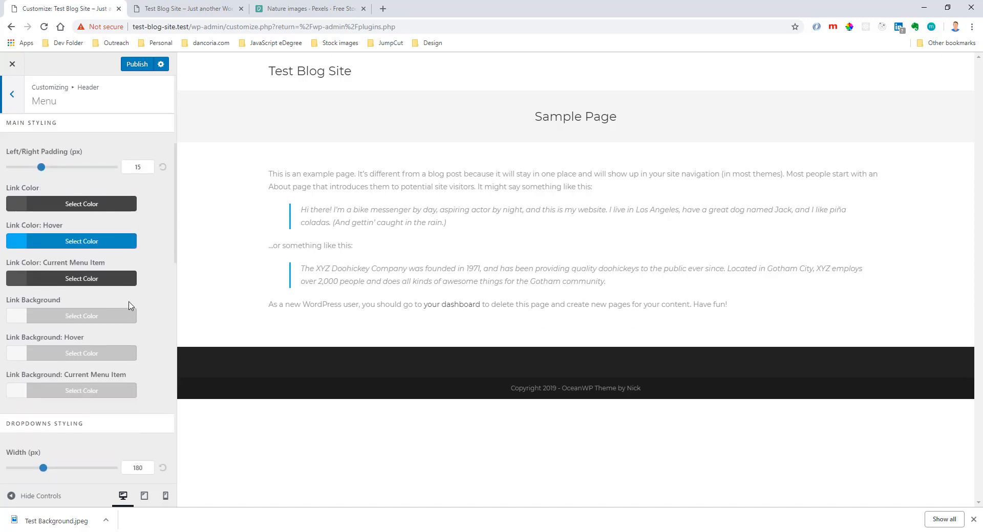
{"action": "scroll", "coordinate": [128, 306], "scroll_direction": "up", "scroll_amount": 5}
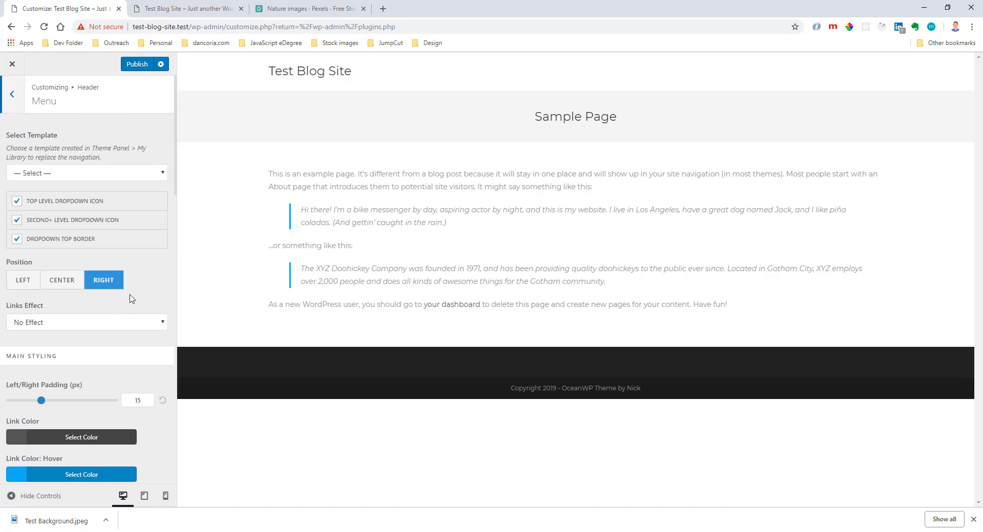
Open the header's Mobile Menu options and temporarily shrink the browser window to check the header at a narrow width, dismissing the downloads bar.
{"action": "left_click", "coordinate": [12, 95]}
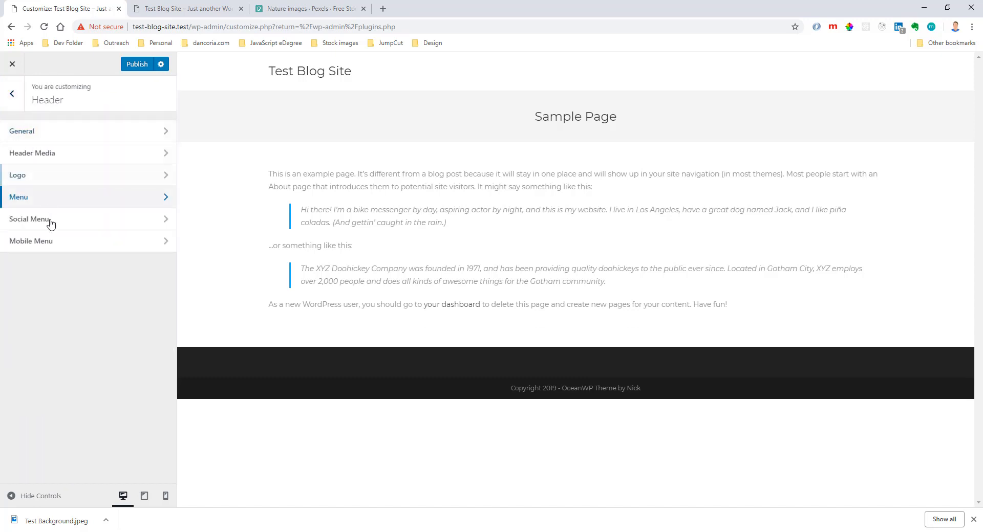
{"action": "left_click", "coordinate": [60, 236]}
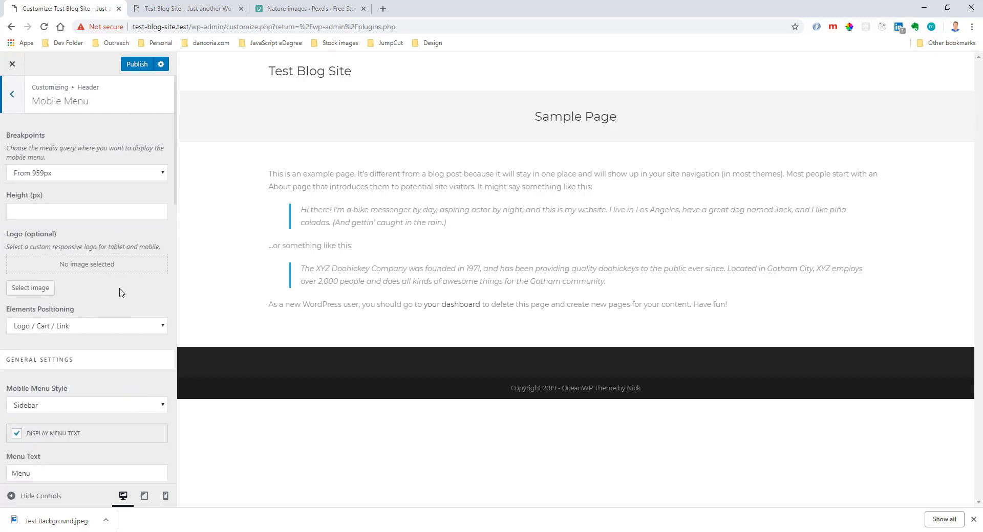
{"action": "scroll", "coordinate": [121, 292], "scroll_direction": "down", "scroll_amount": 2}
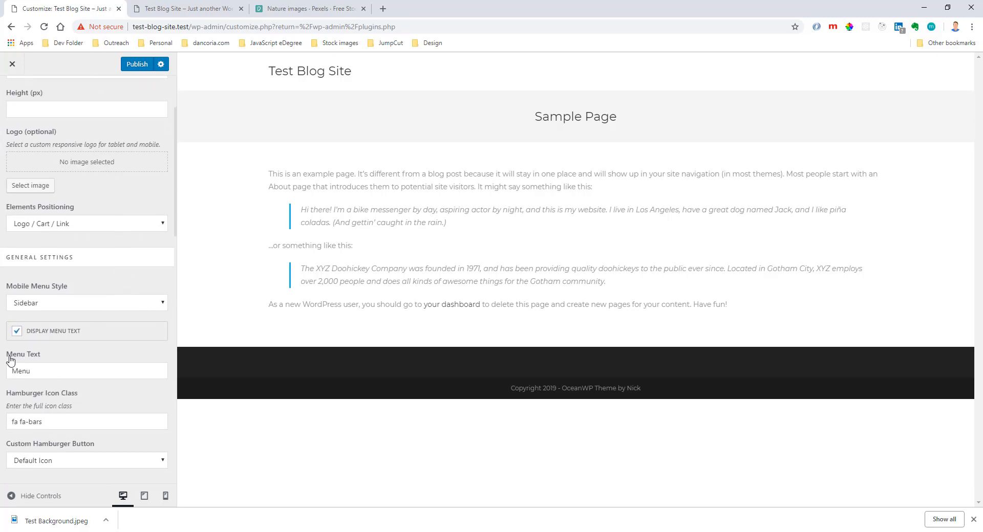
{"action": "left_click", "coordinate": [947, 7]}
{"action": "left_click_drag", "start_coordinate": [825, 165], "coordinate": [621, 191]}
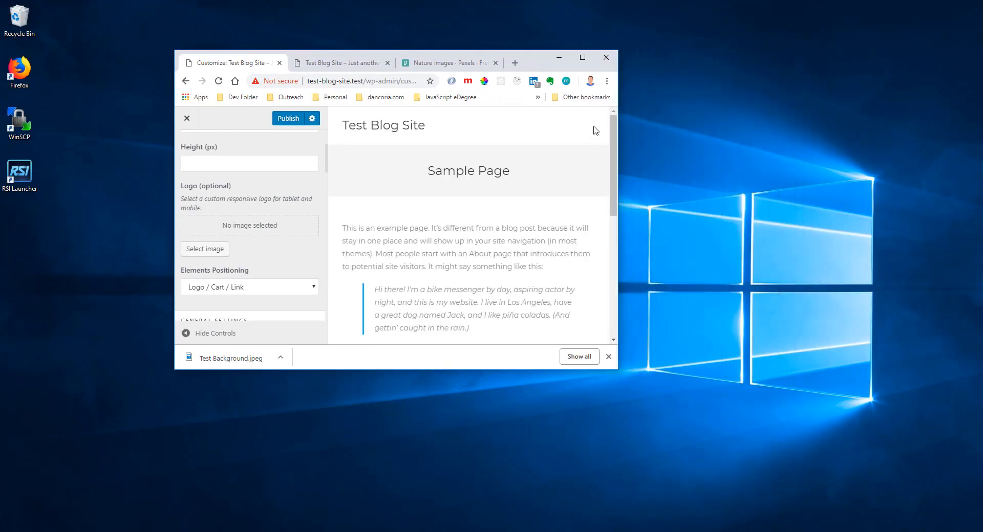
{"action": "left_click", "coordinate": [608, 356]}
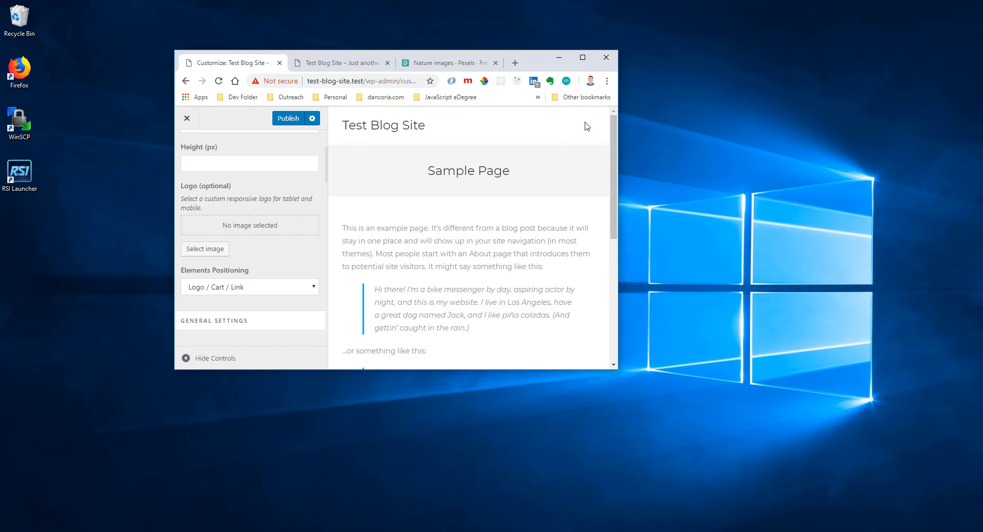
{"action": "key", "text": "super+Up"}
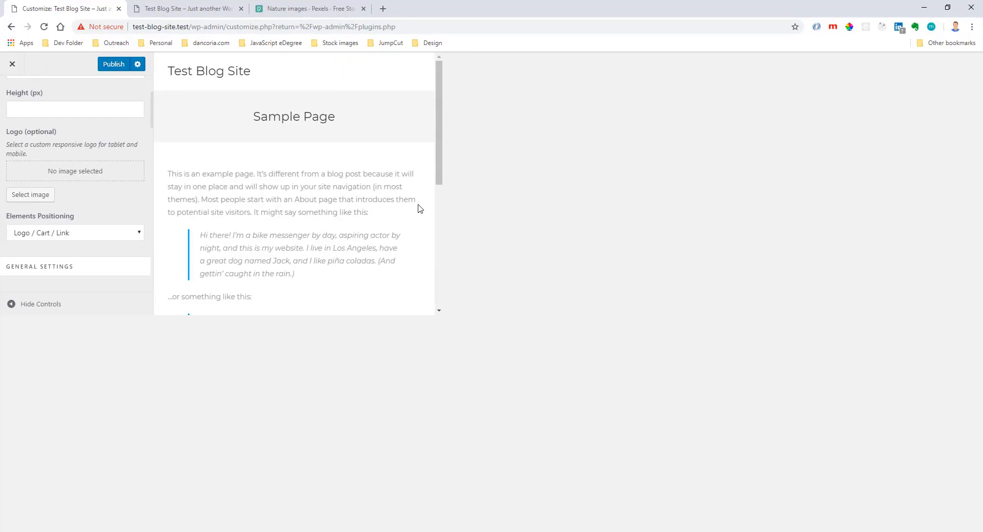
Clear the Menu Text of the mobile menu so that it is blank.
{"action": "left_click_drag", "start_coordinate": [65, 370], "coordinate": [15, 373]}
{"action": "key", "text": "BackSpace"}
{"action": "scroll", "coordinate": [21, 387], "scroll_direction": "down", "scroll_amount": 1}
{"action": "left_click", "coordinate": [60, 368]}
Examine the remaining mobile menu settings and the available mobile menu styles.
{"action": "scroll", "coordinate": [70, 368], "scroll_direction": "down", "scroll_amount": 5}
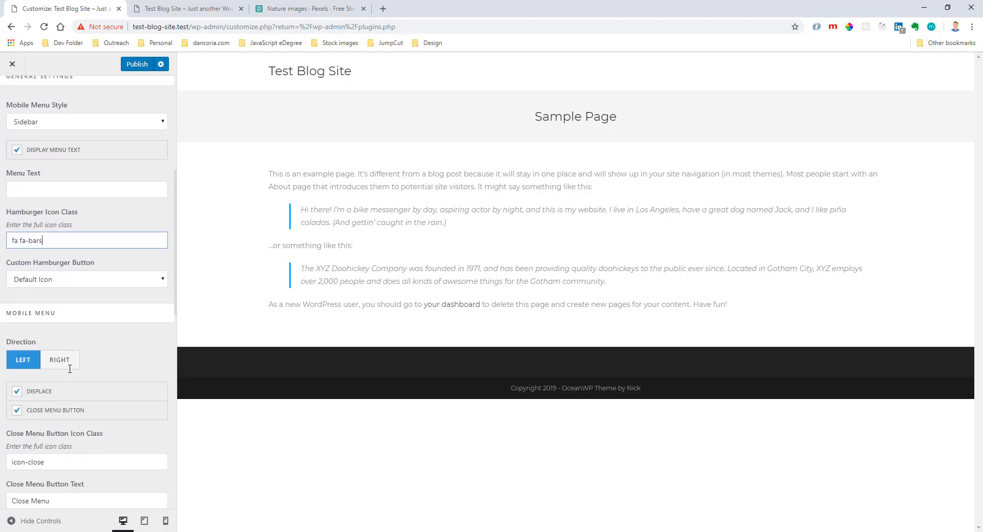
{"action": "scroll", "coordinate": [70, 368], "scroll_direction": "down", "scroll_amount": 2}
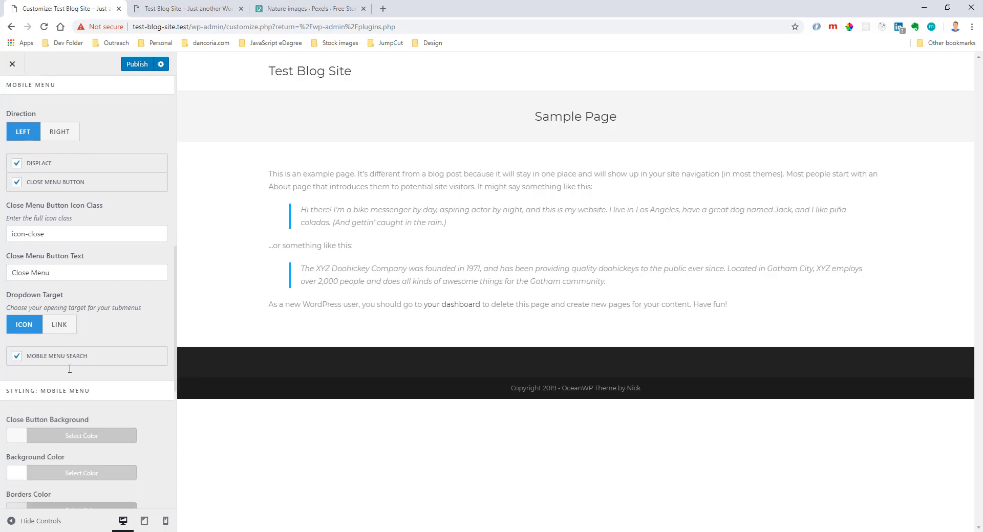
{"action": "scroll", "coordinate": [69, 373], "scroll_direction": "up", "scroll_amount": 10}
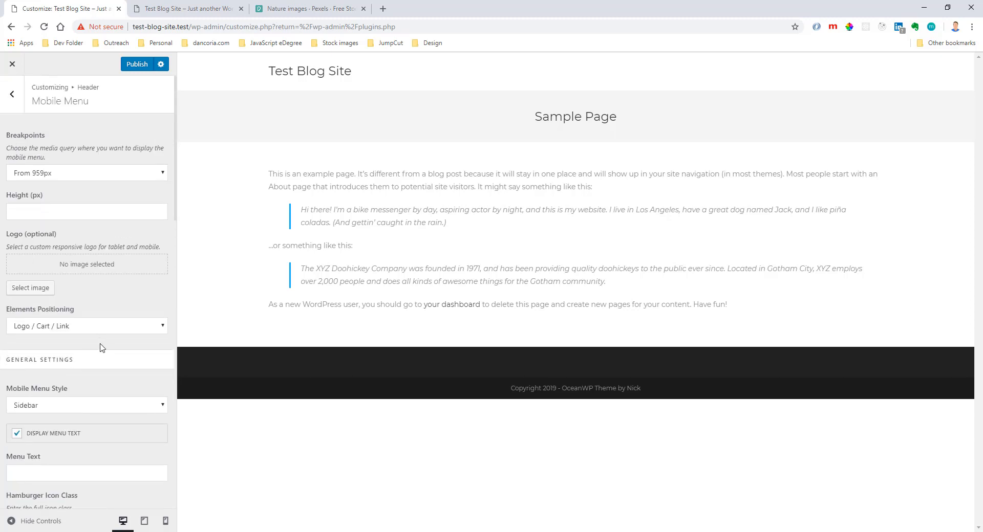
{"action": "left_click", "coordinate": [147, 412]}
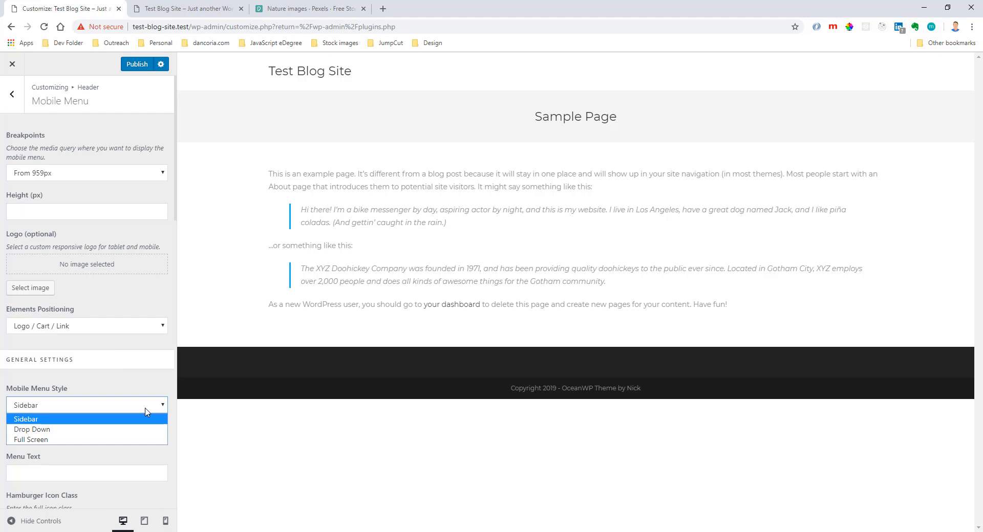
{"action": "left_click", "coordinate": [146, 412]}
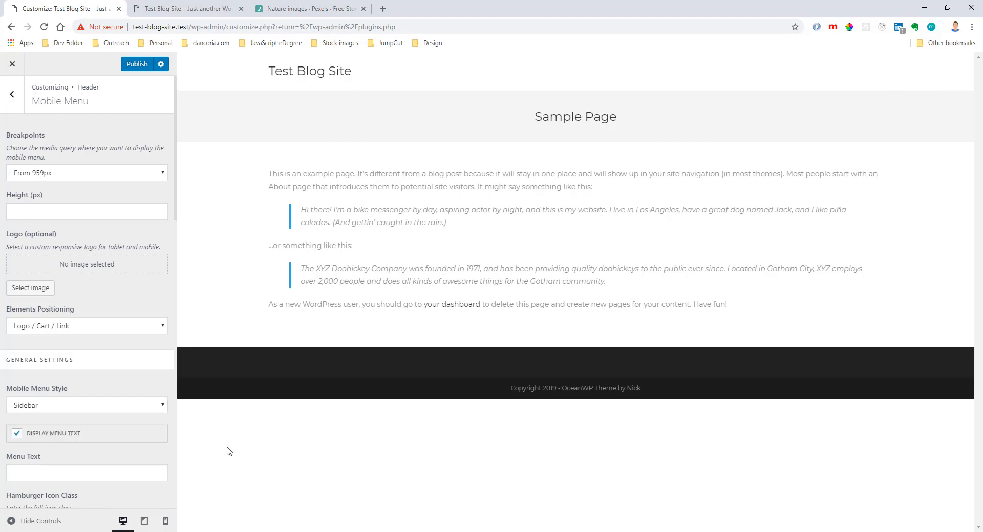
Try the Drop Down and Full Screen mobile menu styles, return the style to Sidebar, and leave the header settings.
{"action": "left_click", "coordinate": [127, 409]}
{"action": "left_click", "coordinate": [117, 429]}
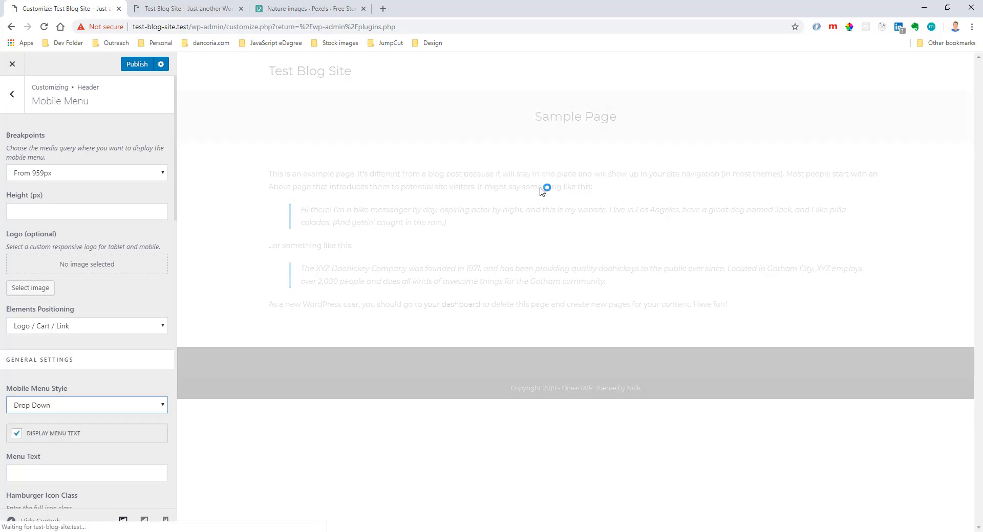
{"action": "left_click", "coordinate": [104, 413]}
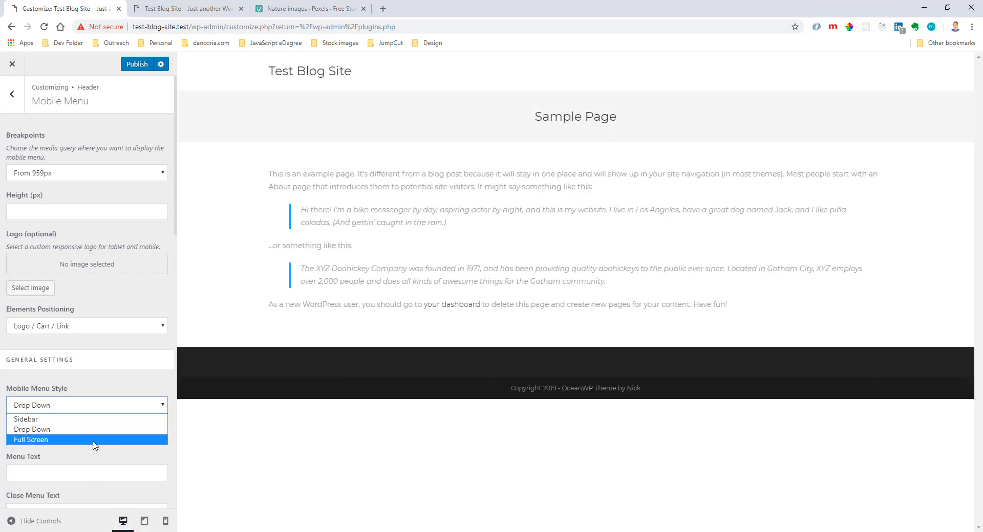
{"action": "left_click", "coordinate": [94, 440]}
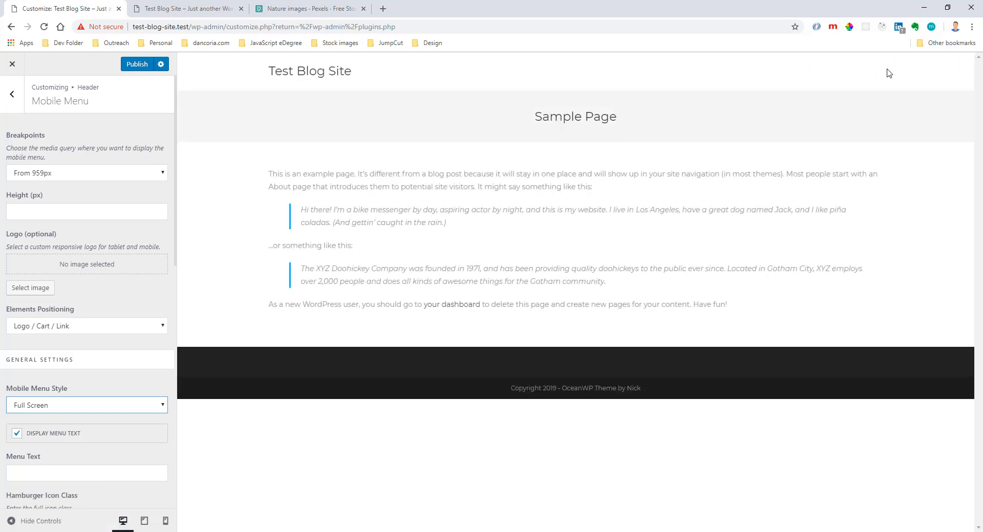
{"action": "left_click", "coordinate": [88, 409]}
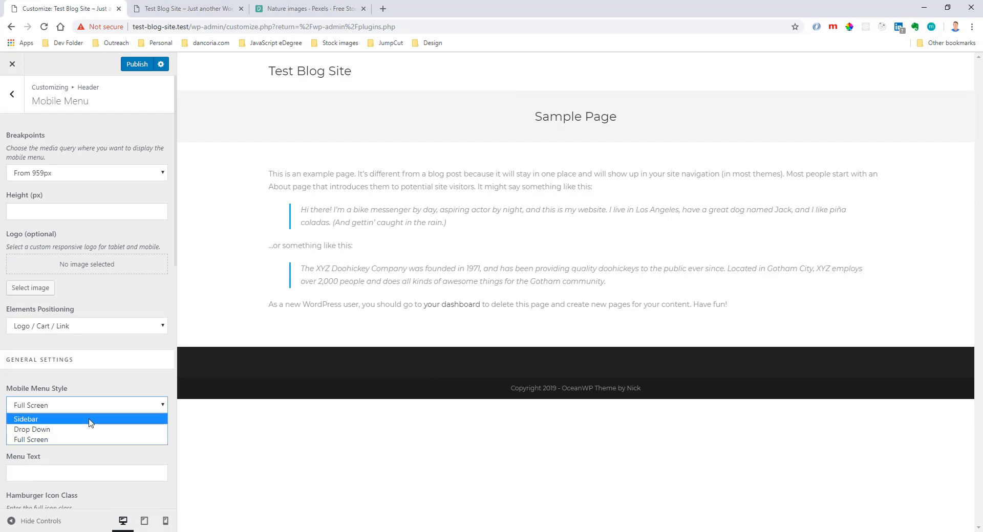
{"action": "left_click", "coordinate": [90, 420]}
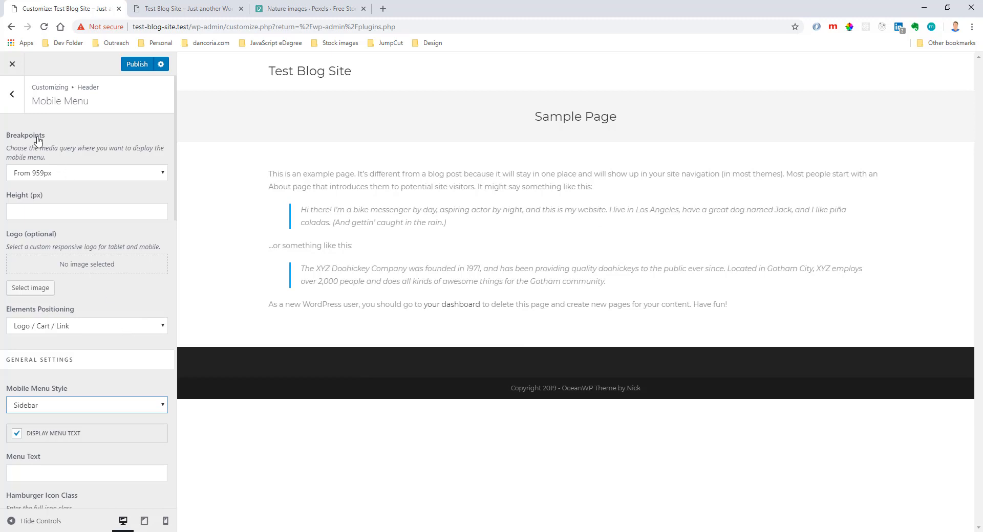
{"action": "left_click", "coordinate": [13, 110]}
{"action": "left_click", "coordinate": [14, 109]}
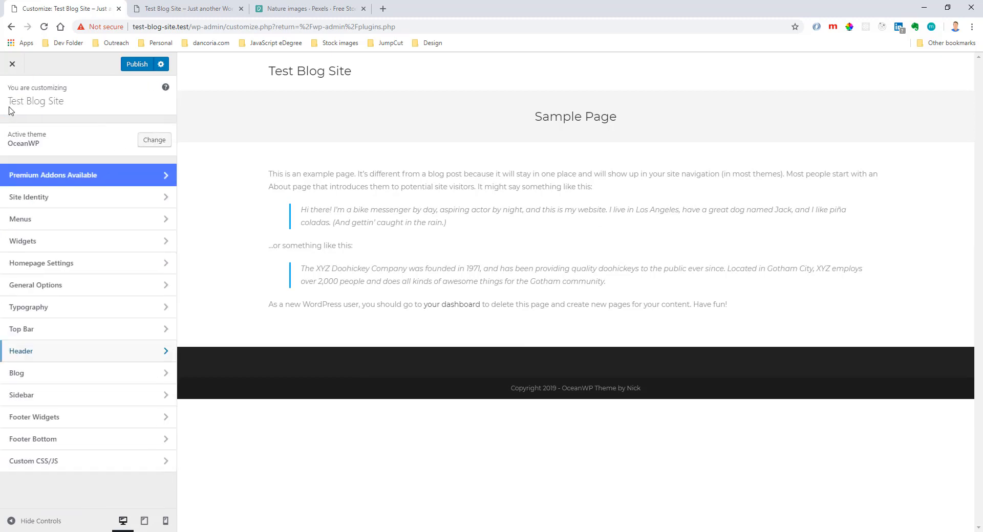
Examine the Blog Entries settings, including layout, blog style, excerpt length, pagination, elements positioning and meta.
{"action": "left_click", "coordinate": [82, 380]}
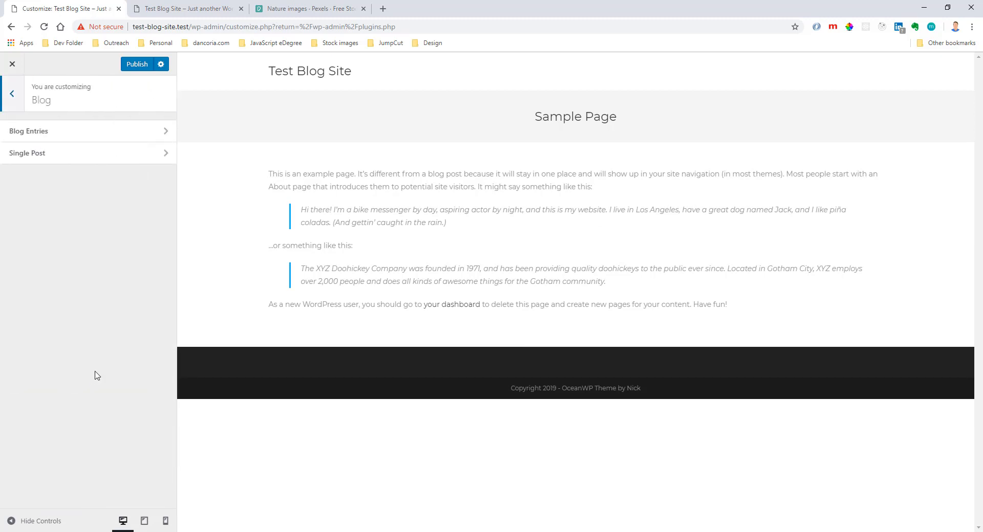
{"action": "left_click", "coordinate": [123, 133]}
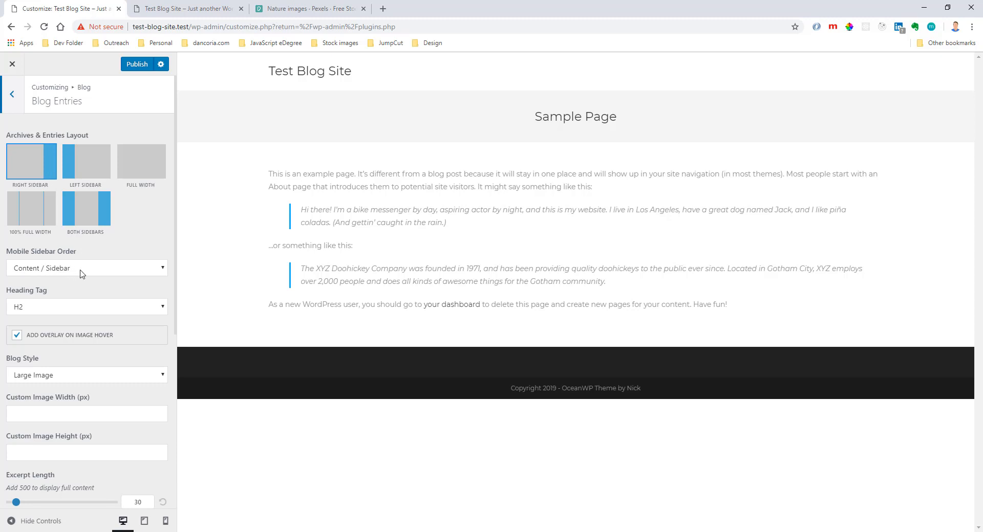
{"action": "scroll", "coordinate": [87, 282], "scroll_direction": "down", "scroll_amount": 2}
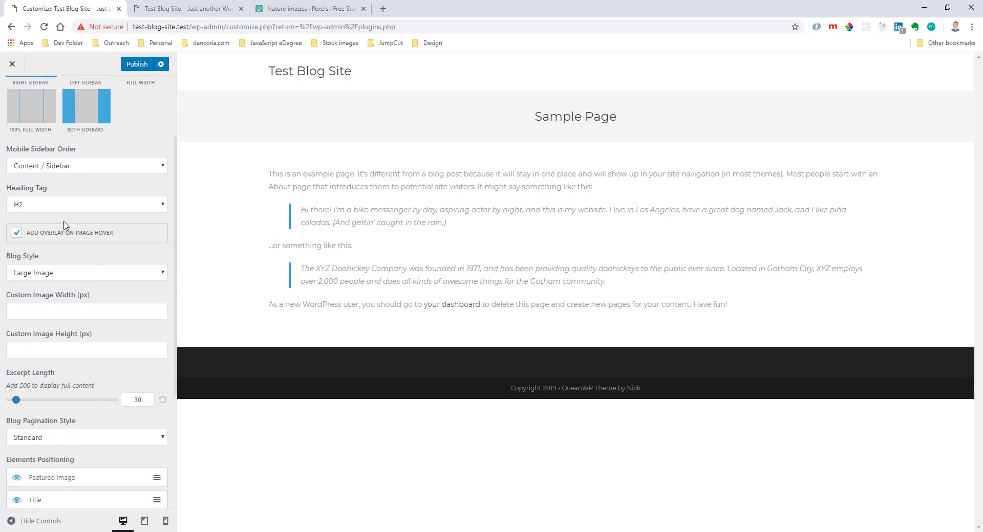
{"action": "scroll", "coordinate": [94, 209], "scroll_direction": "down", "scroll_amount": 4}
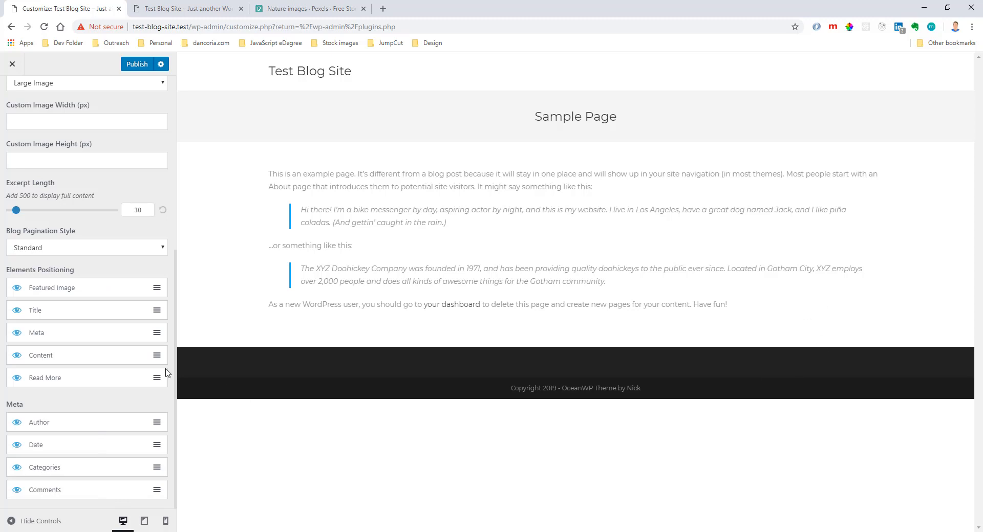
{"action": "scroll", "coordinate": [103, 264], "scroll_direction": "up", "scroll_amount": 6}
{"action": "left_click", "coordinate": [20, 111]}
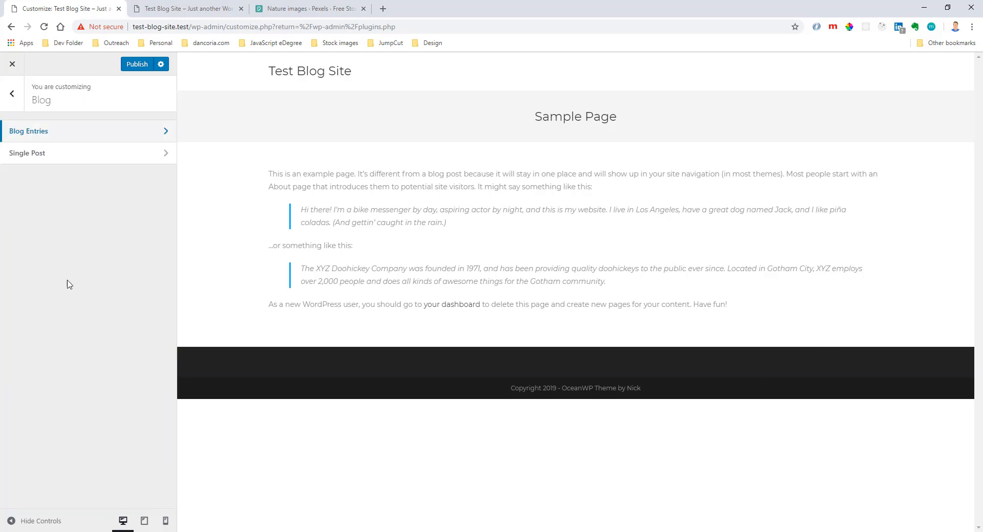
Examine the blog's Single Post settings, from layout and elements positioning through meta to related posts.
{"action": "left_click", "coordinate": [63, 161]}
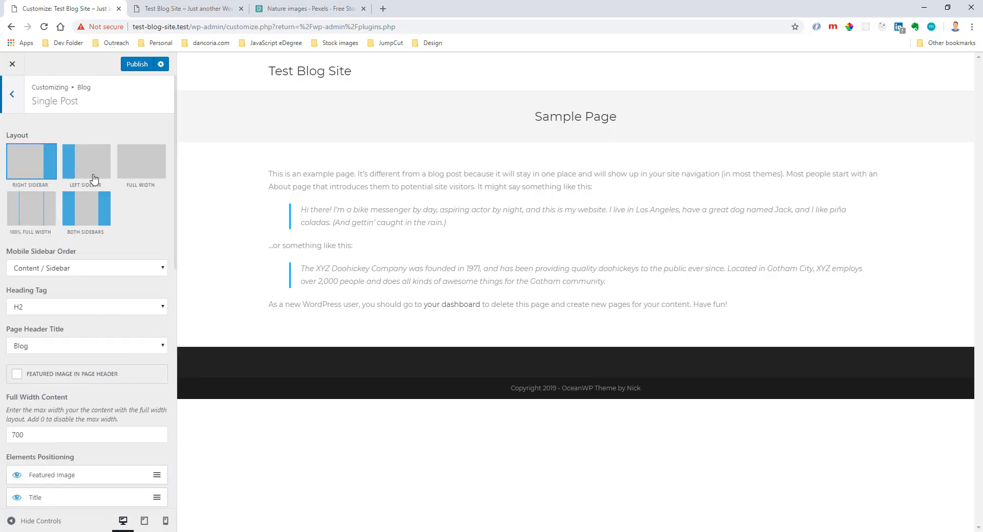
{"action": "scroll", "coordinate": [100, 230], "scroll_direction": "down", "scroll_amount": 4}
{"action": "scroll", "coordinate": [100, 230], "scroll_direction": "down", "scroll_amount": 2}
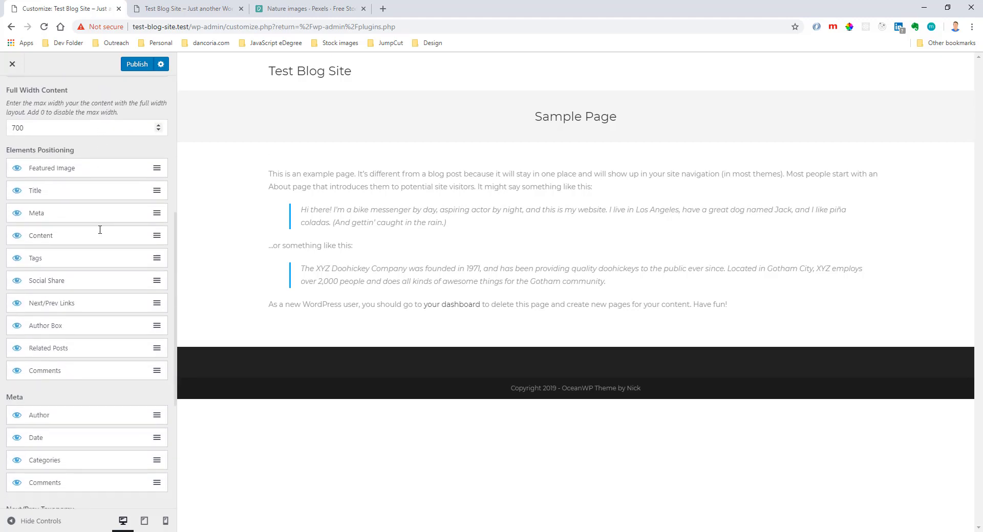
{"action": "scroll", "coordinate": [103, 228], "scroll_direction": "down", "scroll_amount": 5}
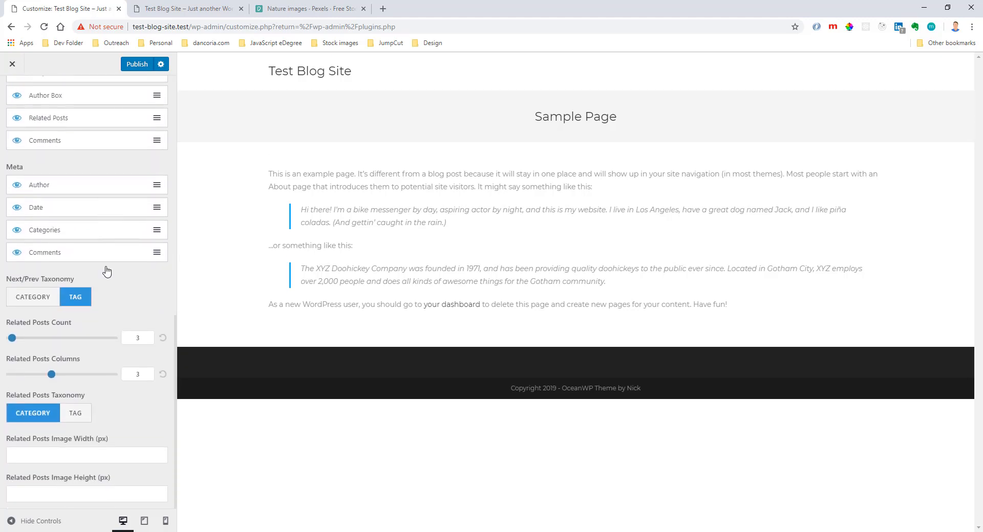
{"action": "scroll", "coordinate": [104, 289], "scroll_direction": "up", "scroll_amount": 5}
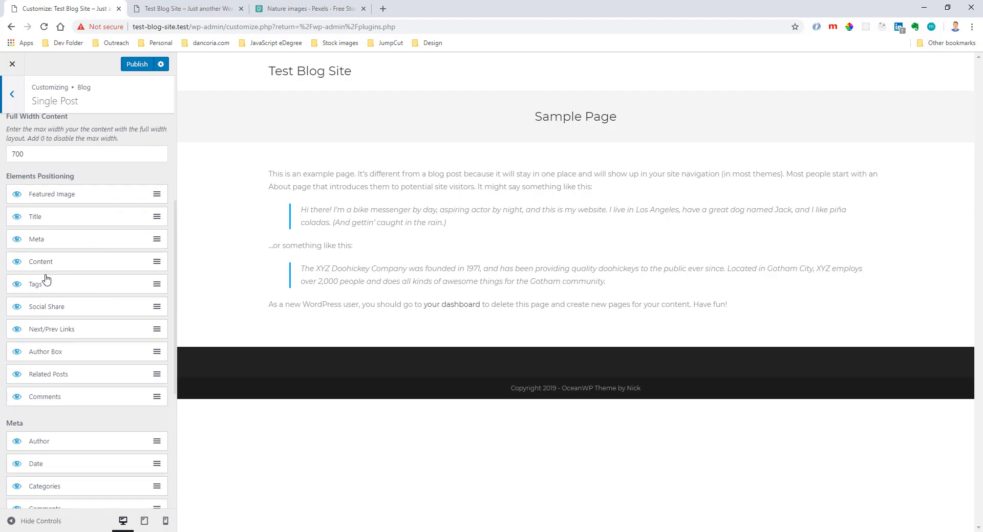
{"action": "scroll", "coordinate": [70, 203], "scroll_direction": "up", "scroll_amount": 5}
{"action": "left_click", "coordinate": [12, 105]}
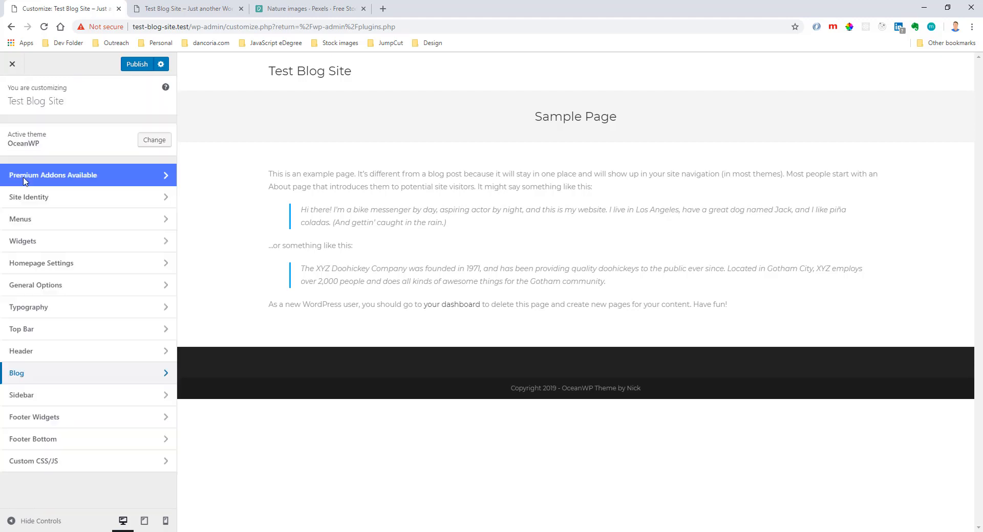
Examine the Sidebar styling options and the Footer Widgets settings, including columns, padding and colors.
{"action": "left_click", "coordinate": [82, 395]}
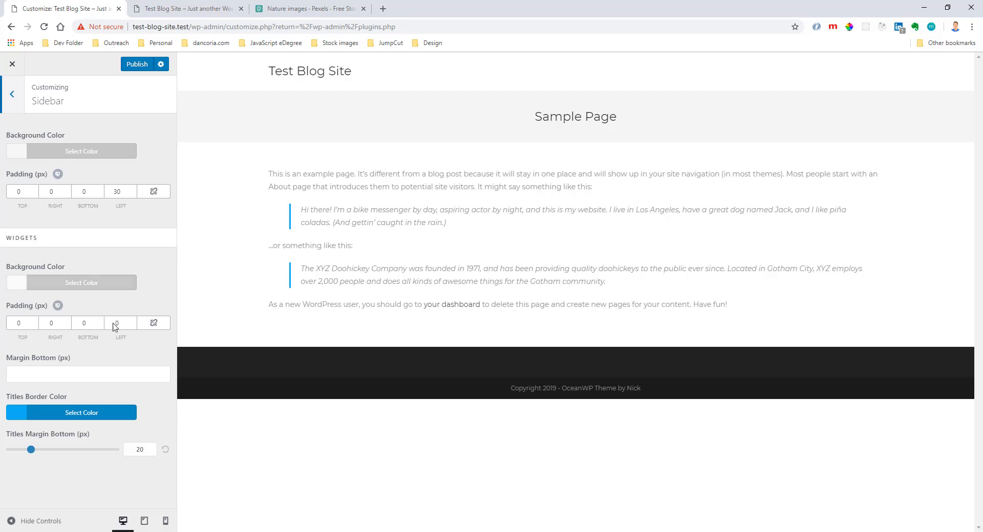
{"action": "left_click", "coordinate": [15, 95]}
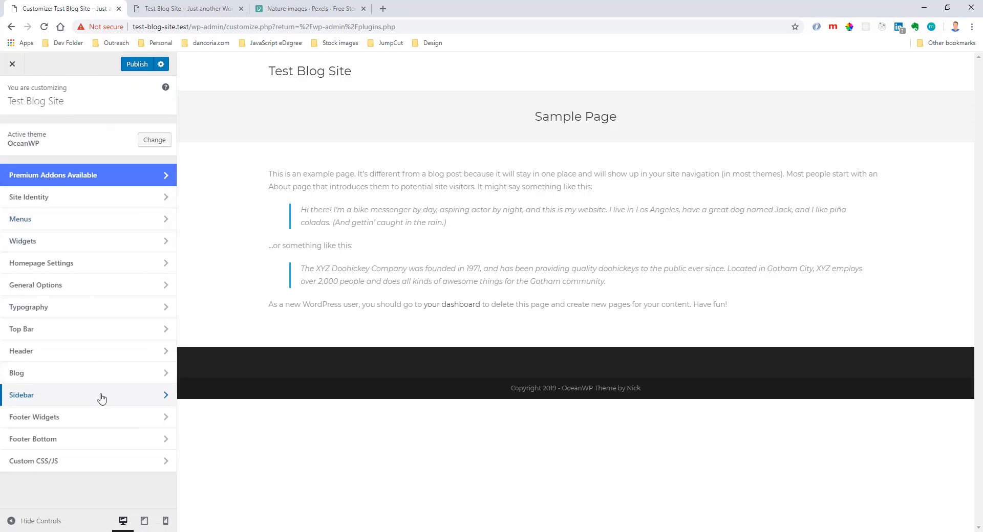
{"action": "left_click", "coordinate": [94, 422]}
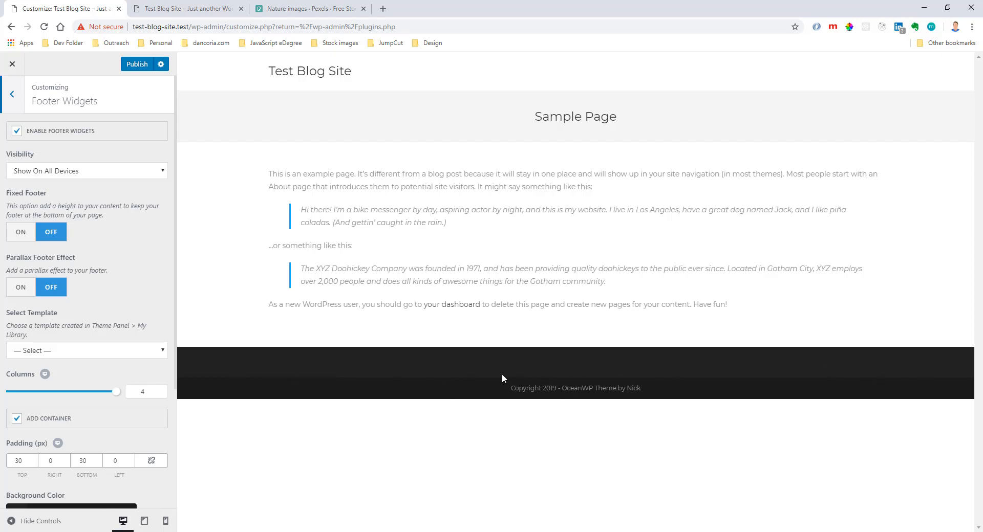
{"action": "scroll", "coordinate": [144, 302], "scroll_direction": "down", "scroll_amount": 5}
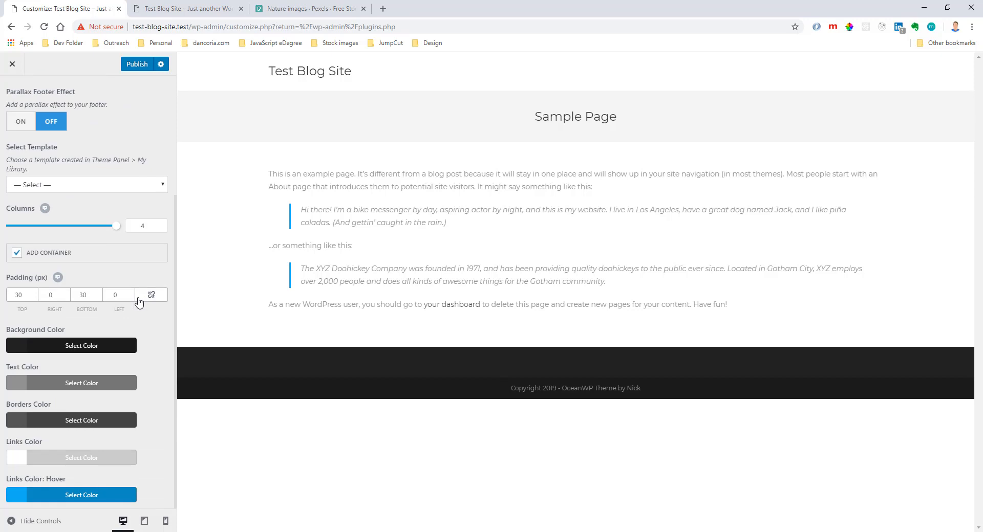
{"action": "scroll", "coordinate": [141, 304], "scroll_direction": "up", "scroll_amount": 5}
{"action": "left_click", "coordinate": [12, 96]}
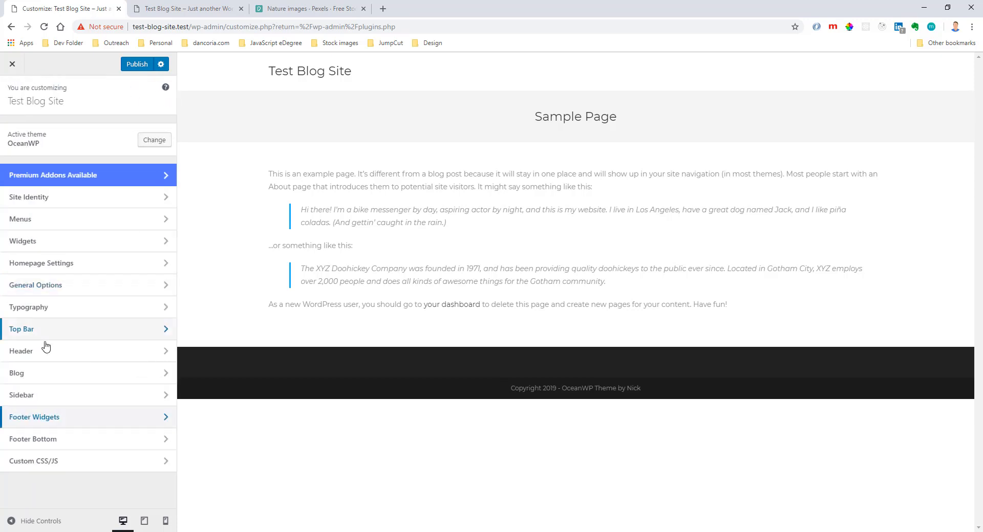
Change the Footer Bottom copyright text to "Copyright [oceanwp_date] - Test Blog Site" and publish the changes.
{"action": "left_click", "coordinate": [50, 444]}
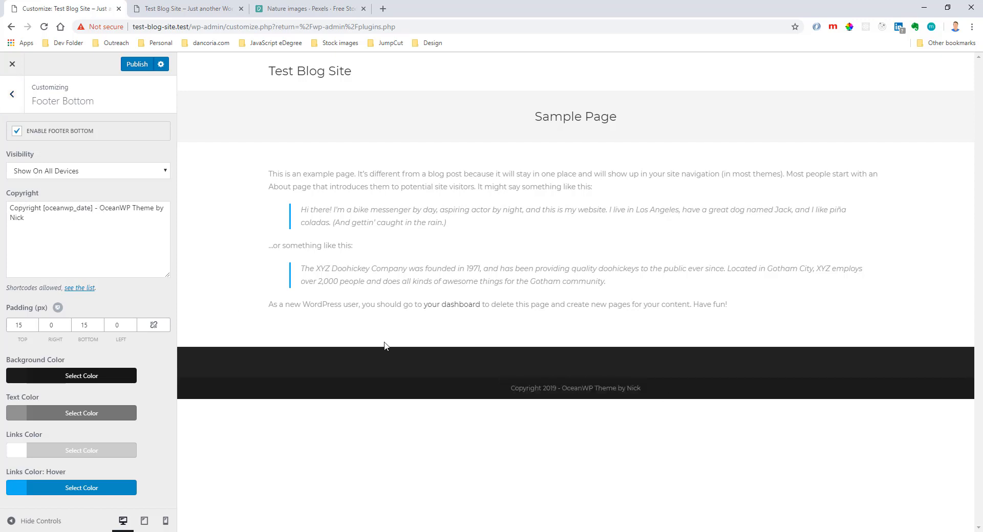
{"action": "left_click_drag", "start_coordinate": [99, 209], "coordinate": [142, 226]}
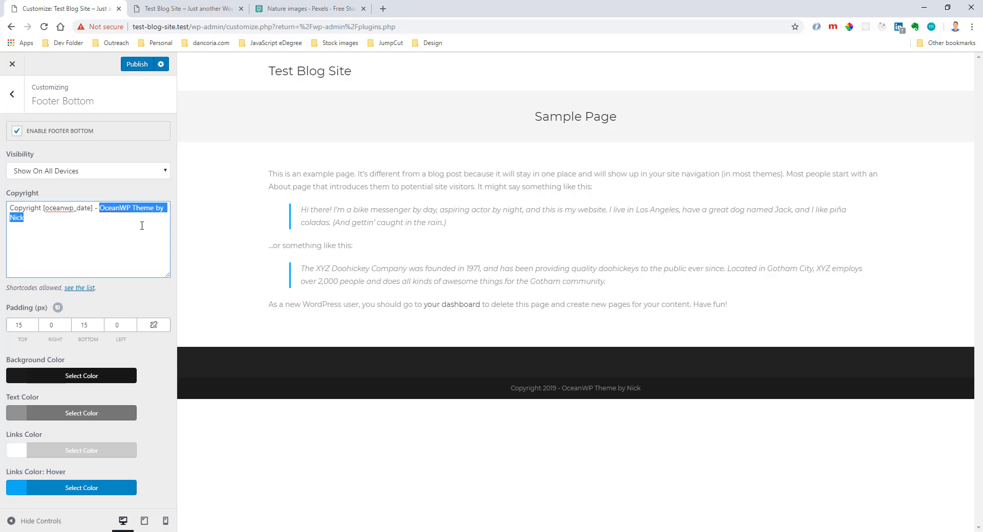
{"action": "type", "text": "T"}
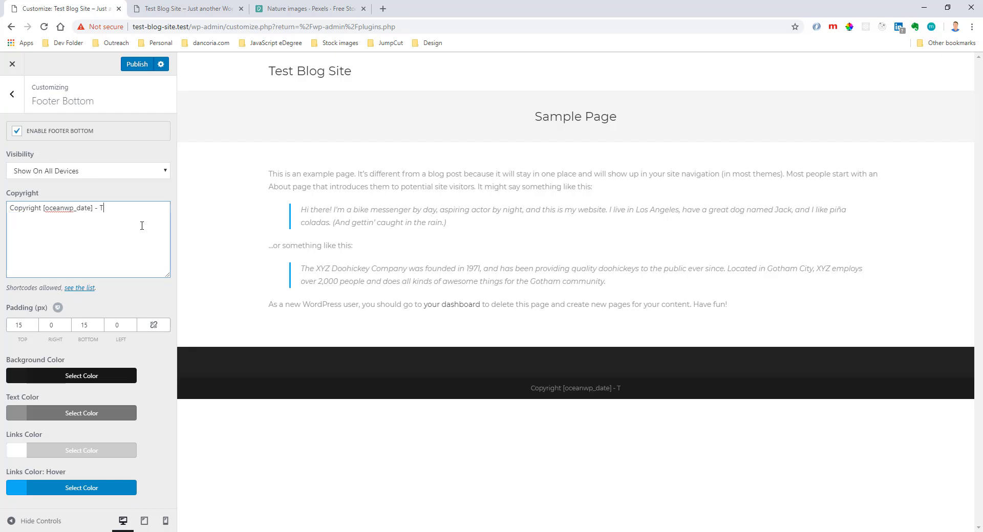
{"action": "type", "text": "est Blog Site"}
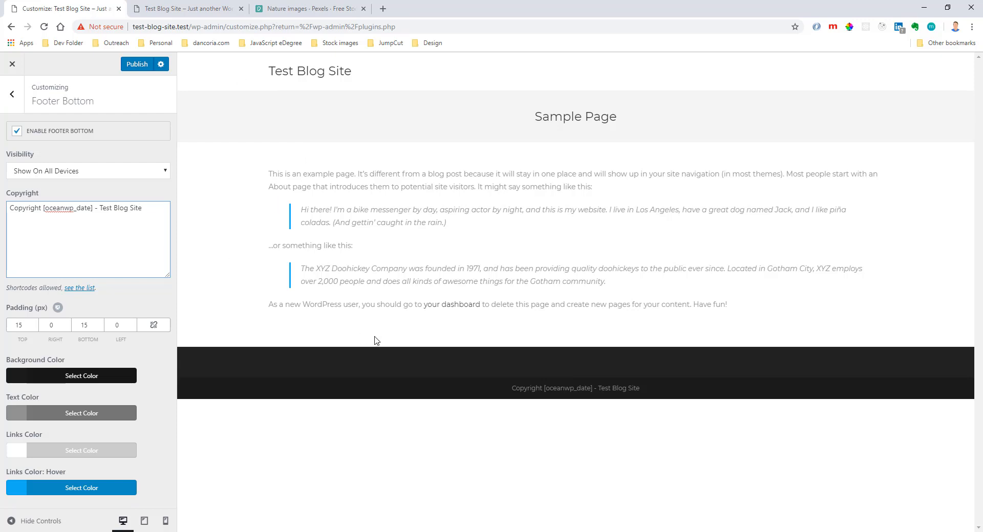
{"action": "left_click_drag", "start_coordinate": [43, 210], "coordinate": [91, 206]}
{"action": "left_click", "coordinate": [85, 206]}
{"action": "double_click", "coordinate": [71, 207]}
{"action": "left_click", "coordinate": [75, 208]}
{"action": "left_click", "coordinate": [137, 65]}
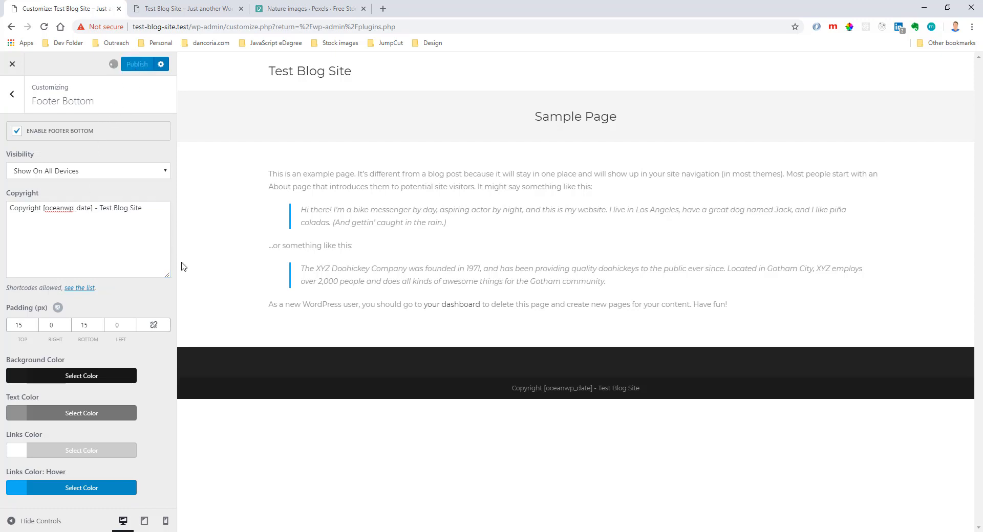
{"action": "left_click", "coordinate": [13, 103]}
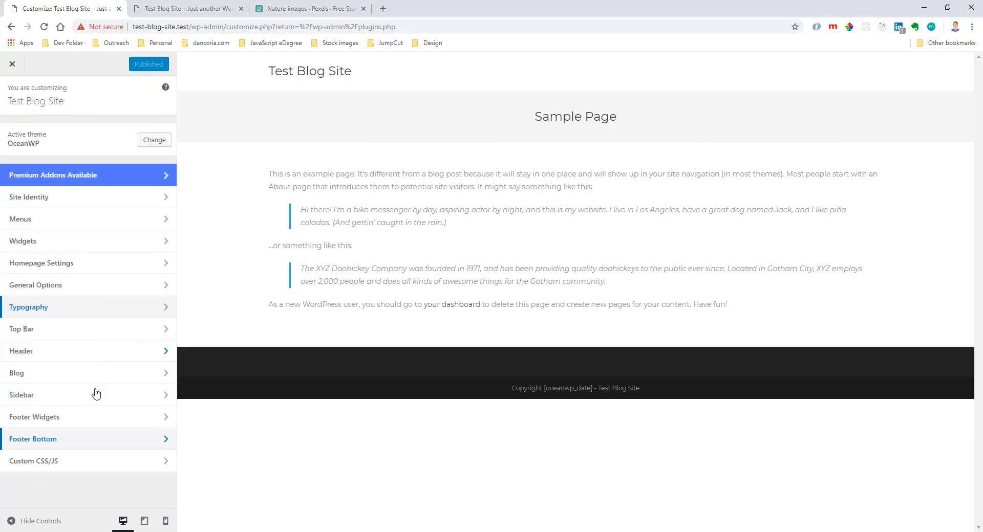
Look over the Custom CSS/JS section without adding code, and close the Customizer.
{"action": "left_click", "coordinate": [94, 463]}
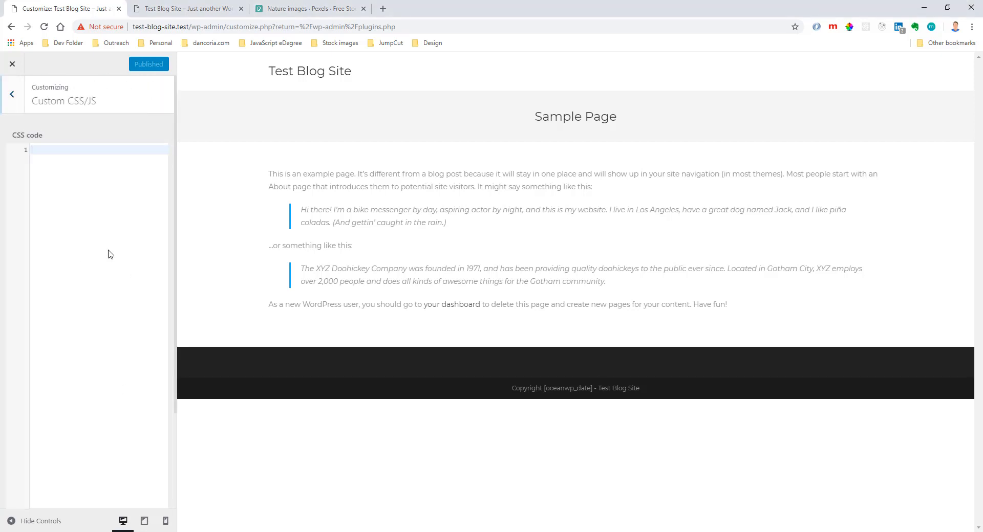
{"action": "scroll", "coordinate": [107, 272], "scroll_direction": "down", "scroll_amount": 3}
{"action": "scroll", "coordinate": [107, 272], "scroll_direction": "up", "scroll_amount": 3}
{"action": "left_click", "coordinate": [66, 152]}
{"action": "left_click", "coordinate": [12, 95]}
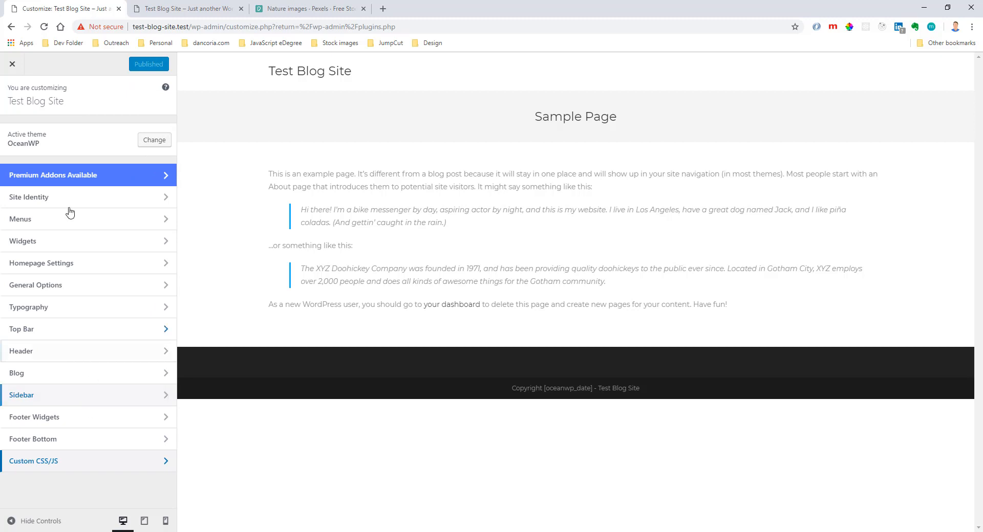
{"action": "left_click", "coordinate": [14, 66]}
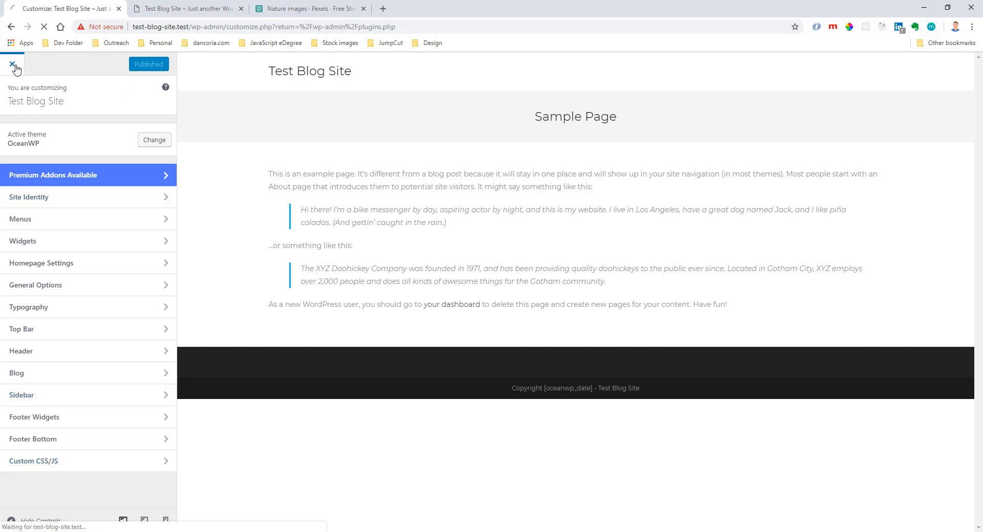
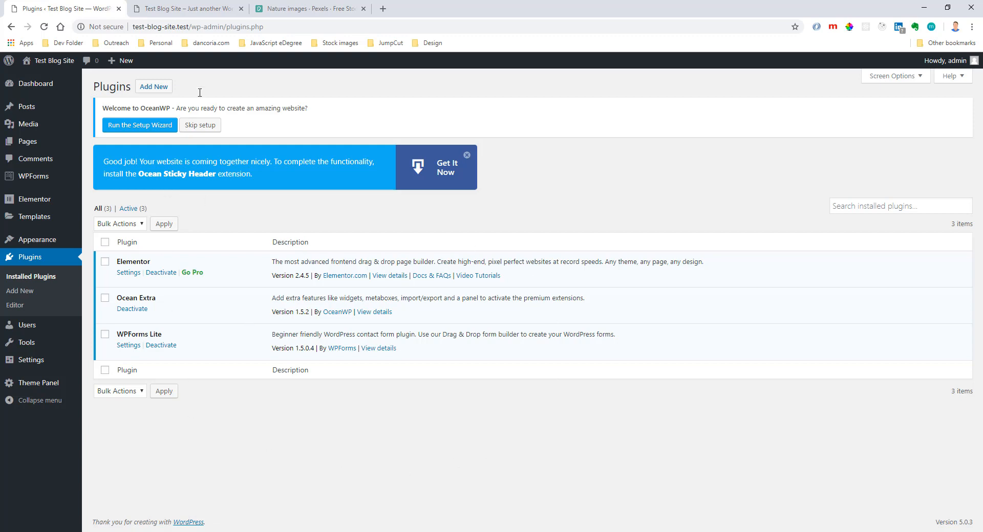
Check the site's front page, then run the OceanWP Setup Wizard and proceed past the welcome page to choosing a demo.
{"action": "left_click", "coordinate": [187, 8]}
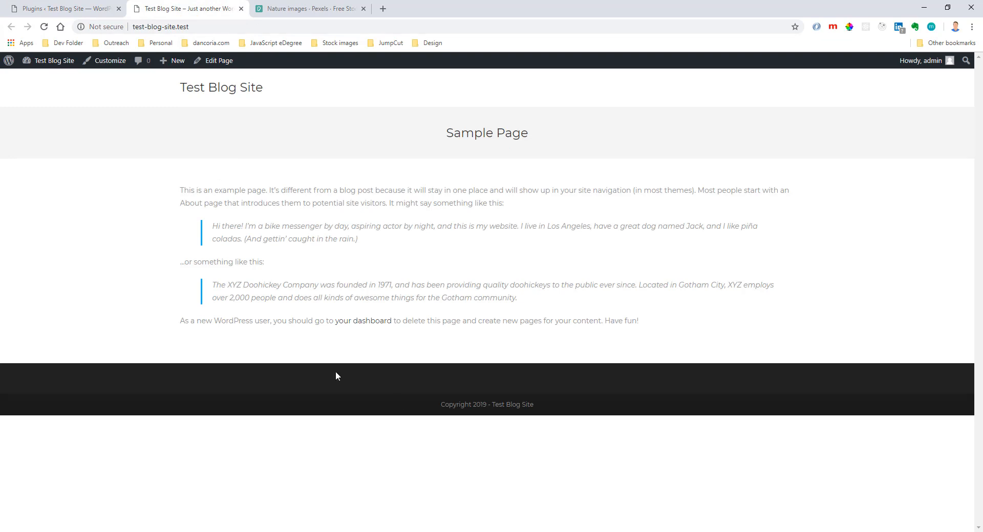
{"action": "left_click", "coordinate": [72, 9]}
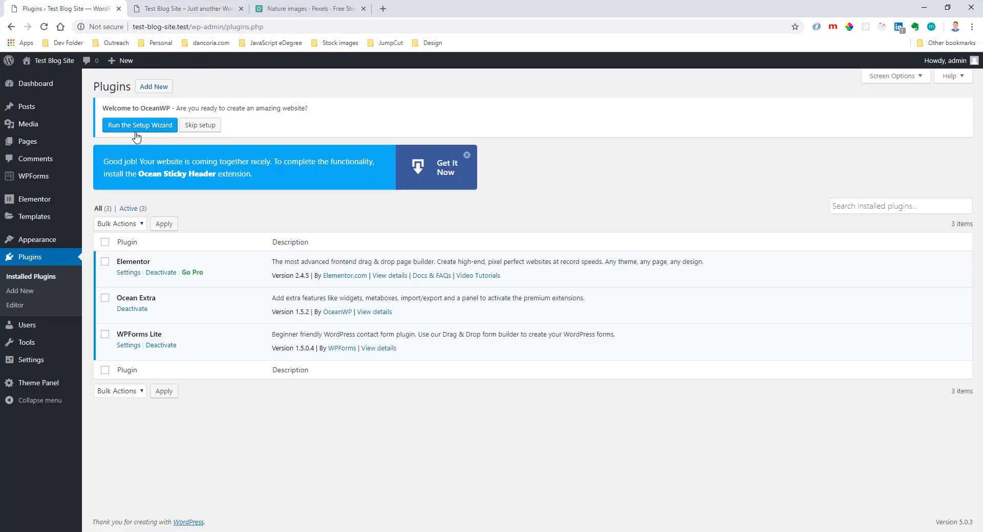
{"action": "triple_click", "coordinate": [100, 109]}
{"action": "left_click_drag", "start_coordinate": [183, 108], "coordinate": [310, 113]}
{"action": "left_click", "coordinate": [311, 114]}
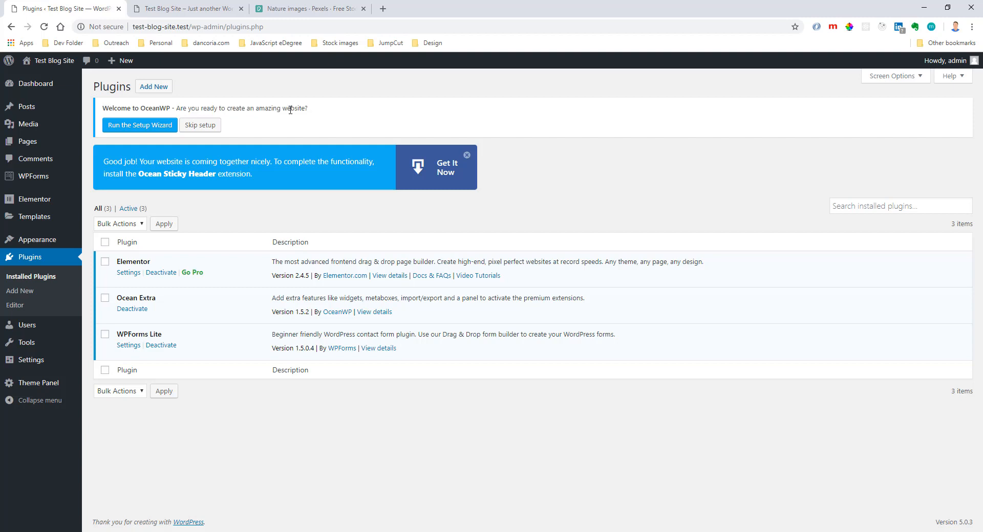
{"action": "left_click", "coordinate": [132, 128]}
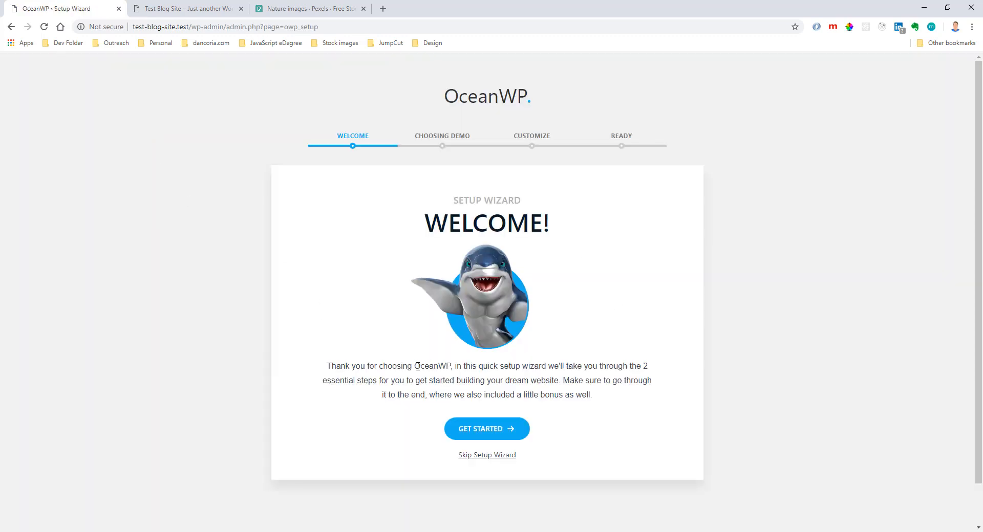
{"action": "left_click_drag", "start_coordinate": [417, 367], "coordinate": [455, 367]}
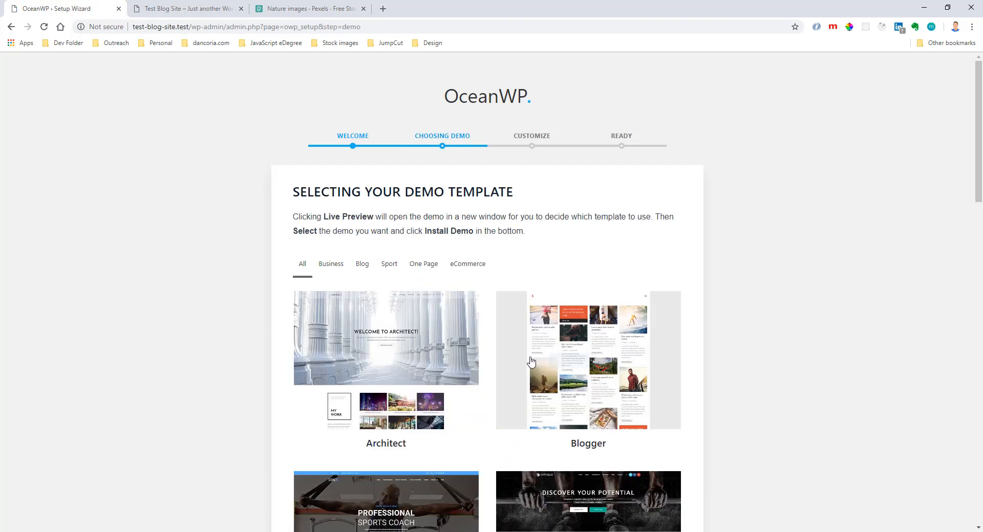
Look through the demo templates offered in the wizard, from Architect and Blogger to Lawyer and Megagym.
{"action": "scroll", "coordinate": [442, 420], "scroll_direction": "down", "scroll_amount": 1}
{"action": "scroll", "coordinate": [441, 420], "scroll_direction": "down", "scroll_amount": 1}
{"action": "scroll", "coordinate": [441, 421], "scroll_direction": "up", "scroll_amount": 2}
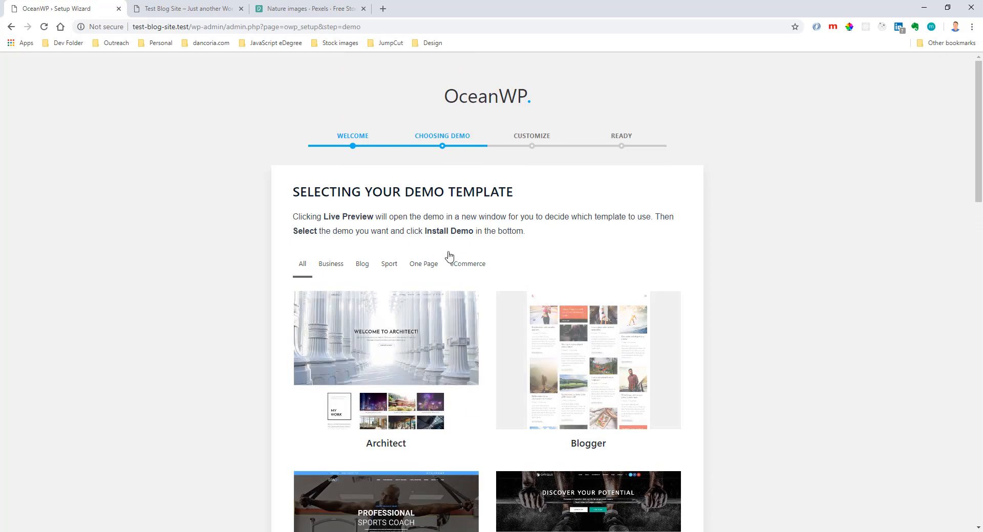
{"action": "scroll", "coordinate": [486, 338], "scroll_direction": "down", "scroll_amount": 2}
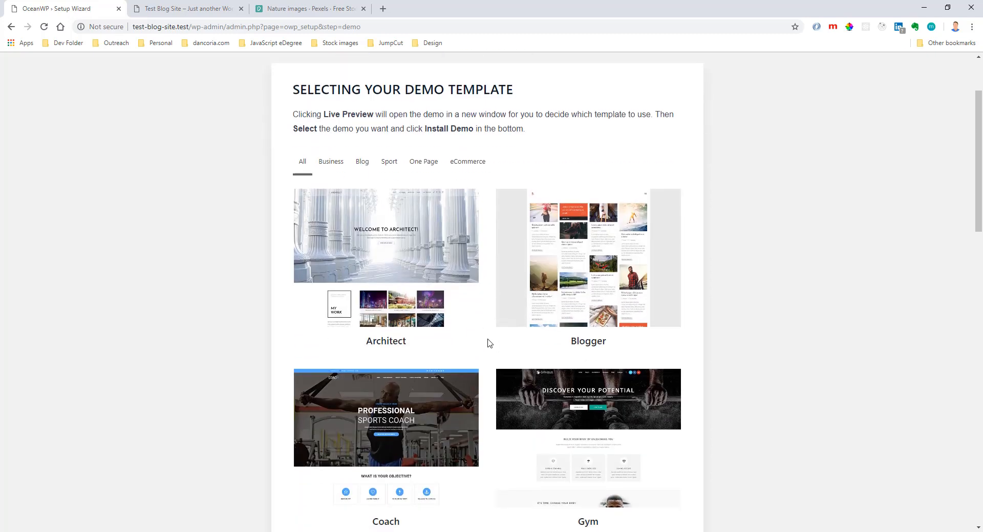
{"action": "scroll", "coordinate": [489, 343], "scroll_direction": "down", "scroll_amount": 2}
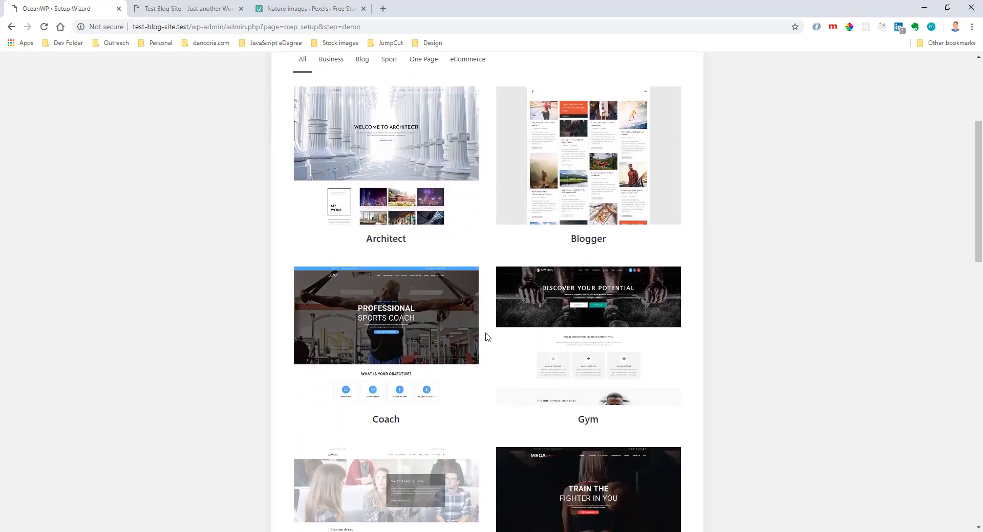
{"action": "scroll", "coordinate": [488, 337], "scroll_direction": "up", "scroll_amount": 1}
{"action": "scroll", "coordinate": [488, 337], "scroll_direction": "down", "scroll_amount": 6}
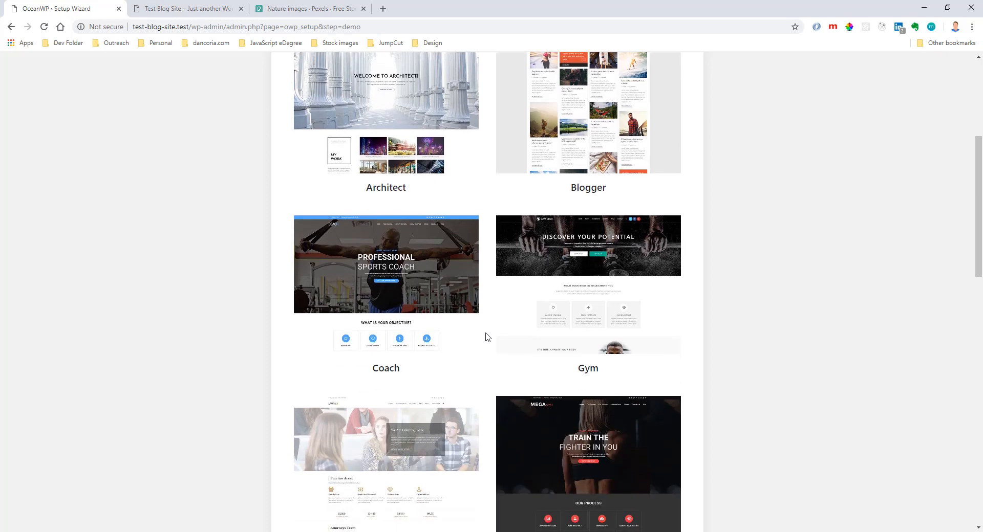
{"action": "scroll", "coordinate": [488, 337], "scroll_direction": "down", "scroll_amount": 3}
{"action": "scroll", "coordinate": [459, 353], "scroll_direction": "up", "scroll_amount": 7}
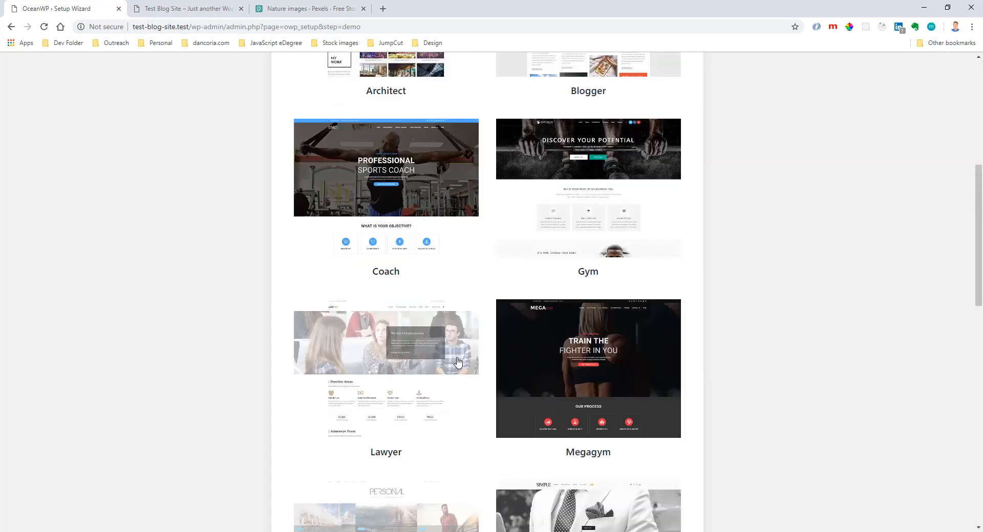
{"action": "scroll", "coordinate": [461, 351], "scroll_direction": "up", "scroll_amount": 2}
Open the live preview of the Blogger demo, view its full-screen navigation menu and close the menu.
{"action": "mouse_move", "coordinate": [575, 207]}
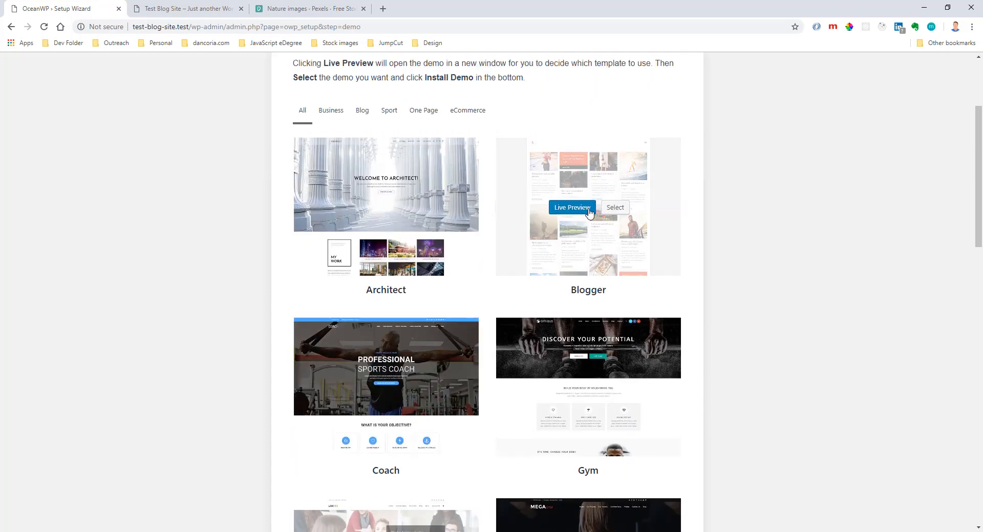
{"action": "left_click", "coordinate": [572, 207]}
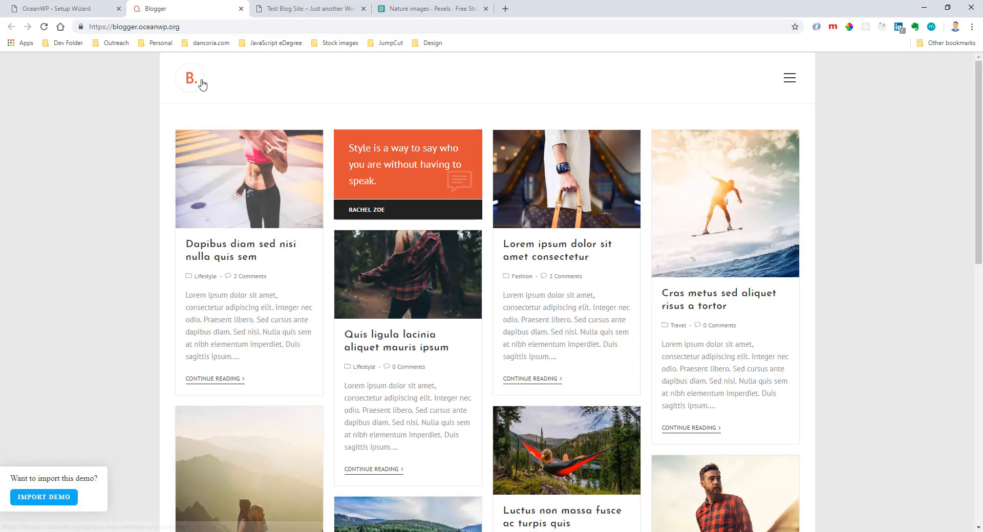
{"action": "left_click", "coordinate": [790, 78]}
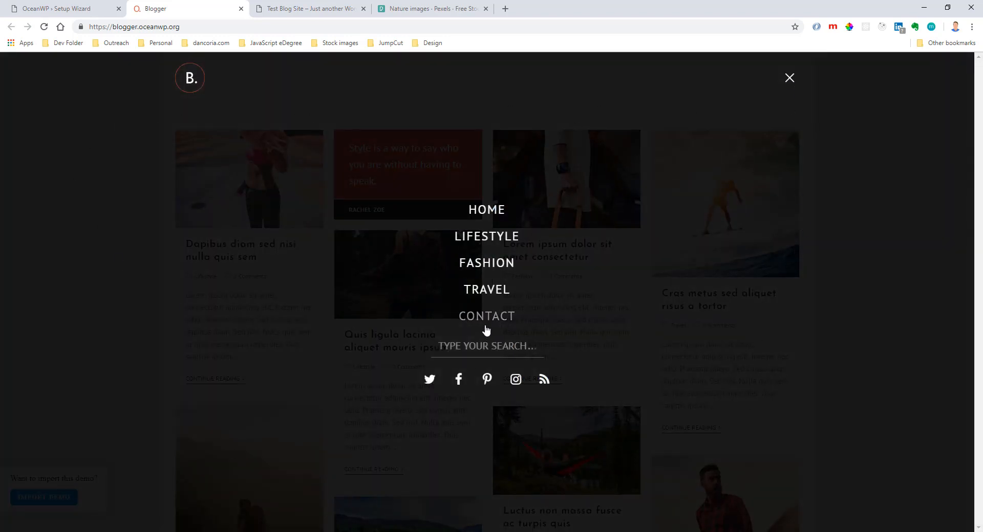
{"action": "left_click", "coordinate": [784, 88]}
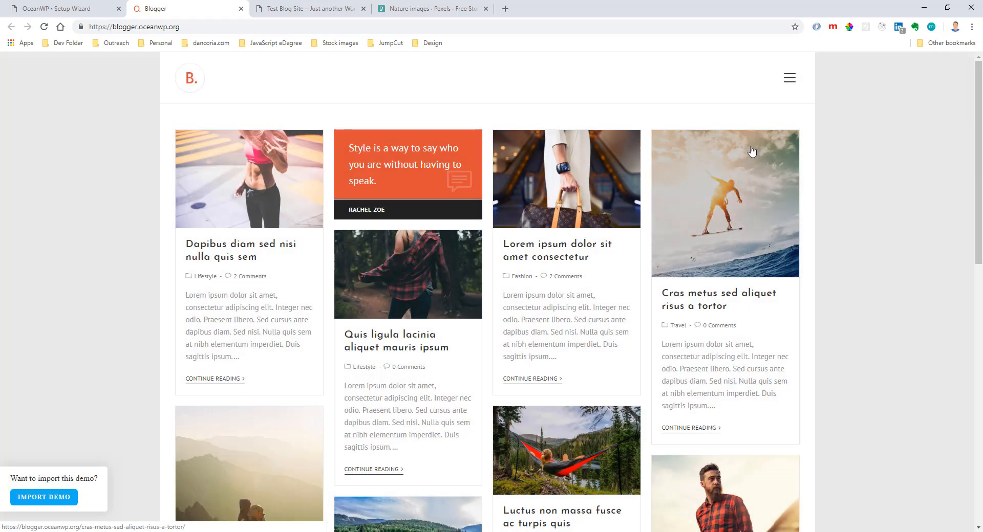
Shrink the browser window to phone size to check the Blogger demo's mobile menu, then maximize the window again.
{"action": "key", "text": "super+Down"}
{"action": "left_click_drag", "start_coordinate": [620, 169], "coordinate": [387, 174]}
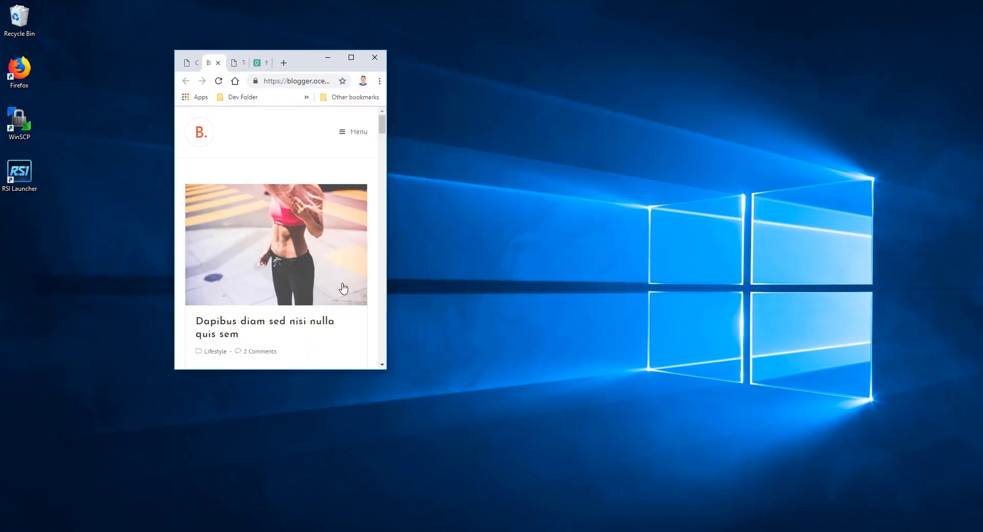
{"action": "left_click_drag", "start_coordinate": [312, 370], "coordinate": [310, 481]}
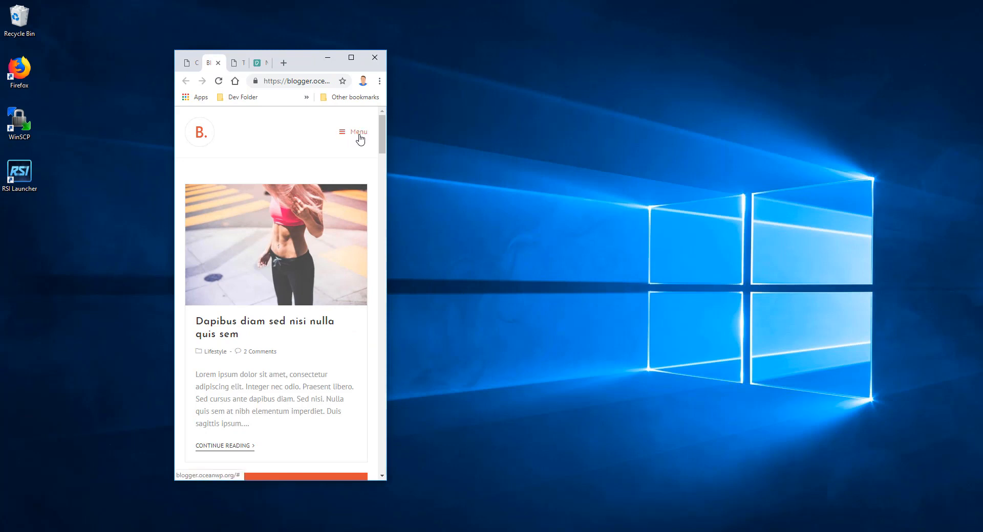
{"action": "left_click", "coordinate": [358, 132]}
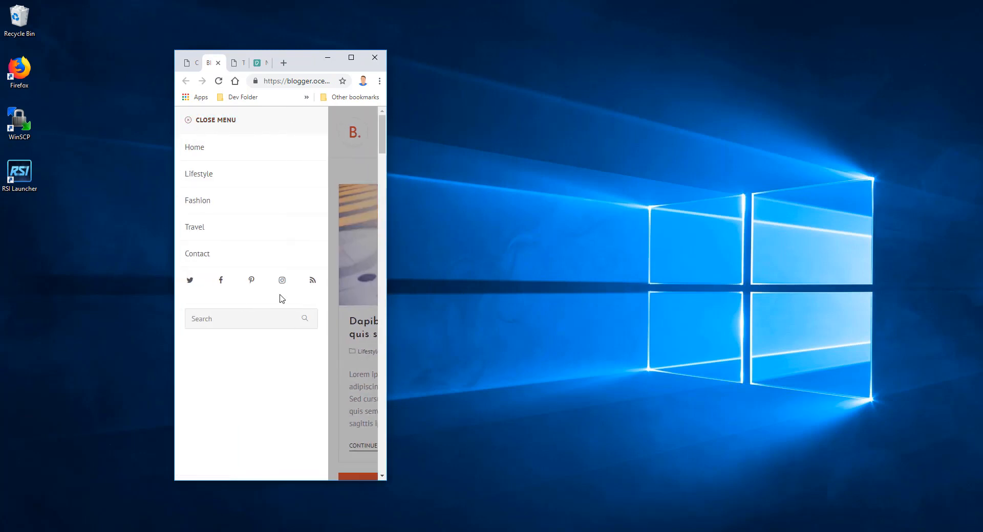
{"action": "left_click", "coordinate": [194, 120]}
{"action": "left_click", "coordinate": [351, 57]}
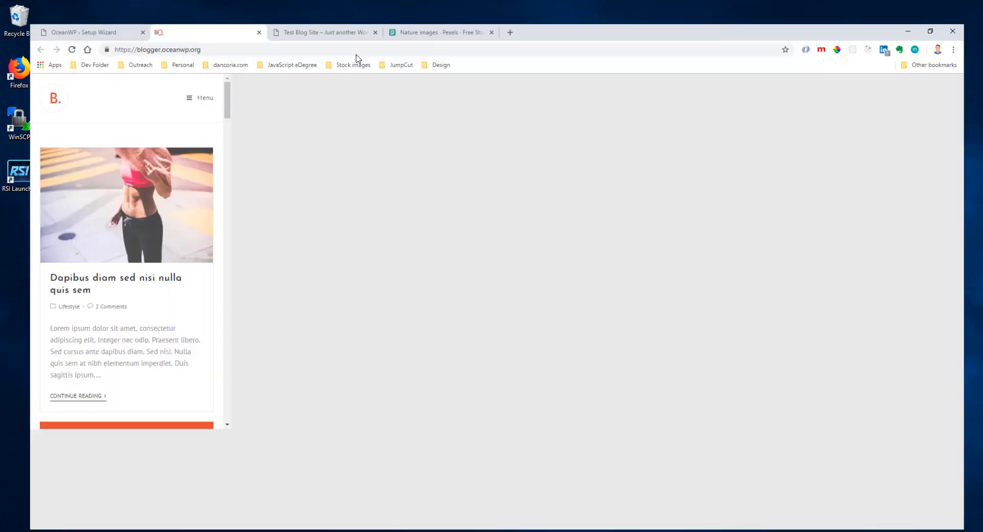
Examine the Blogger demo's post grid and sticky header along the full length of the page.
{"action": "scroll", "coordinate": [512, 254], "scroll_direction": "down", "scroll_amount": 13}
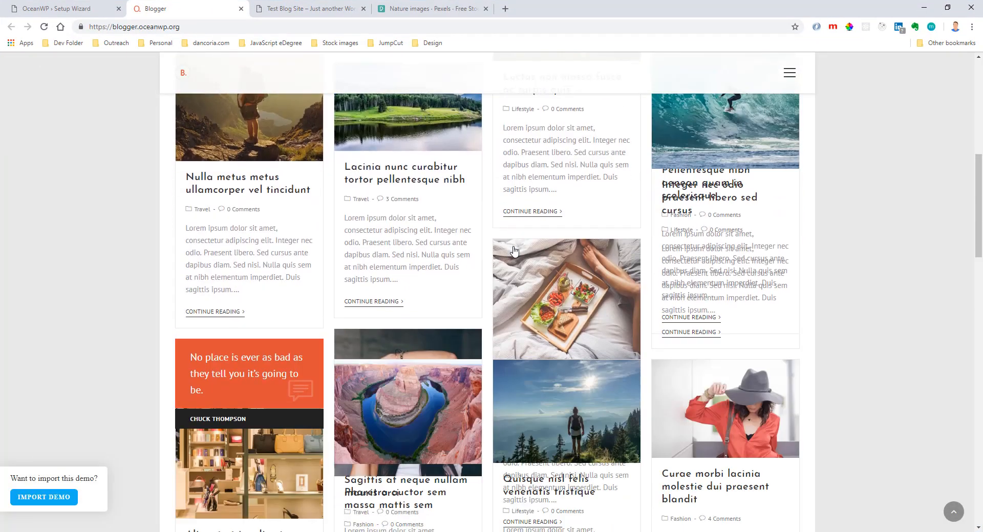
{"action": "scroll", "coordinate": [548, 302], "scroll_direction": "down", "scroll_amount": 5}
{"action": "scroll", "coordinate": [547, 294], "scroll_direction": "up", "scroll_amount": 12}
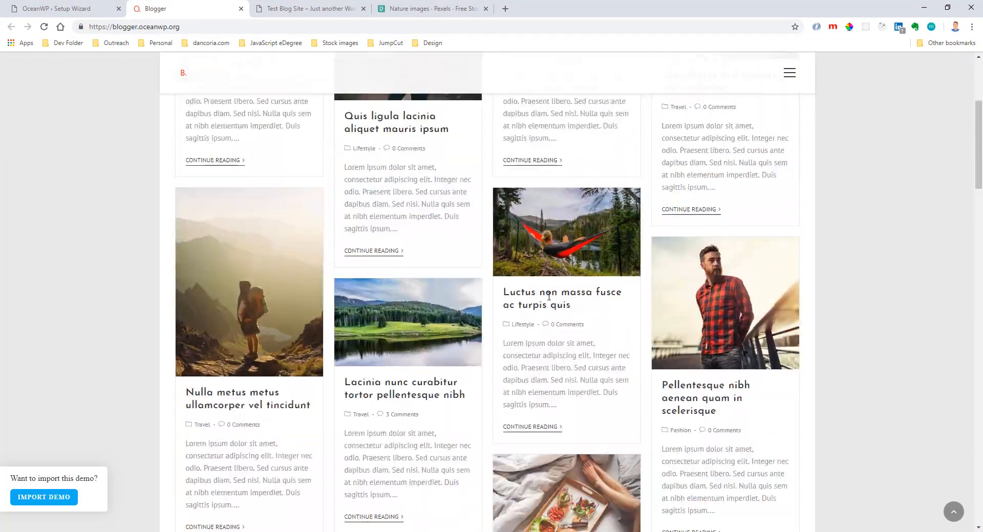
{"action": "scroll", "coordinate": [555, 305], "scroll_direction": "down", "scroll_amount": 12}
{"action": "scroll", "coordinate": [557, 308], "scroll_direction": "down", "scroll_amount": 18}
{"action": "scroll", "coordinate": [557, 310], "scroll_direction": "up", "scroll_amount": 20}
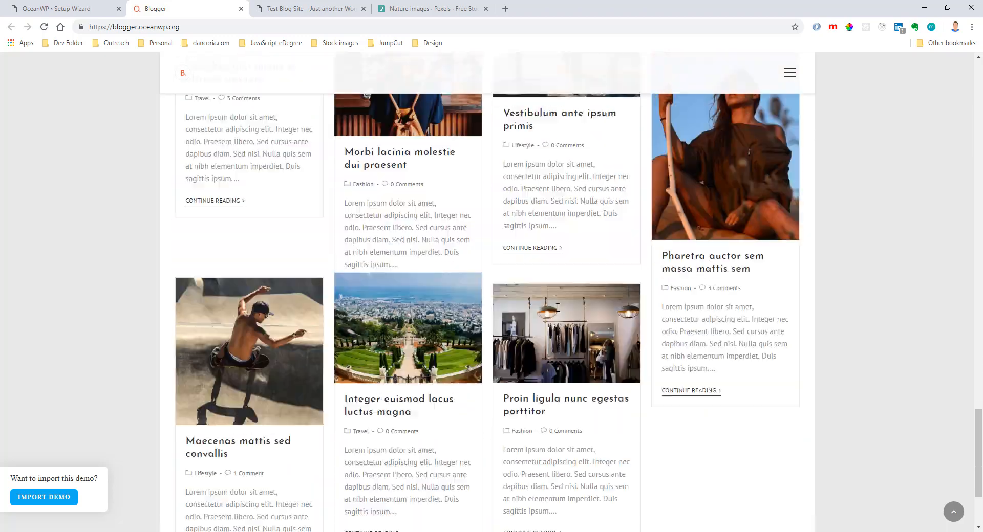
{"action": "scroll", "coordinate": [557, 316], "scroll_direction": "up", "scroll_amount": 10}
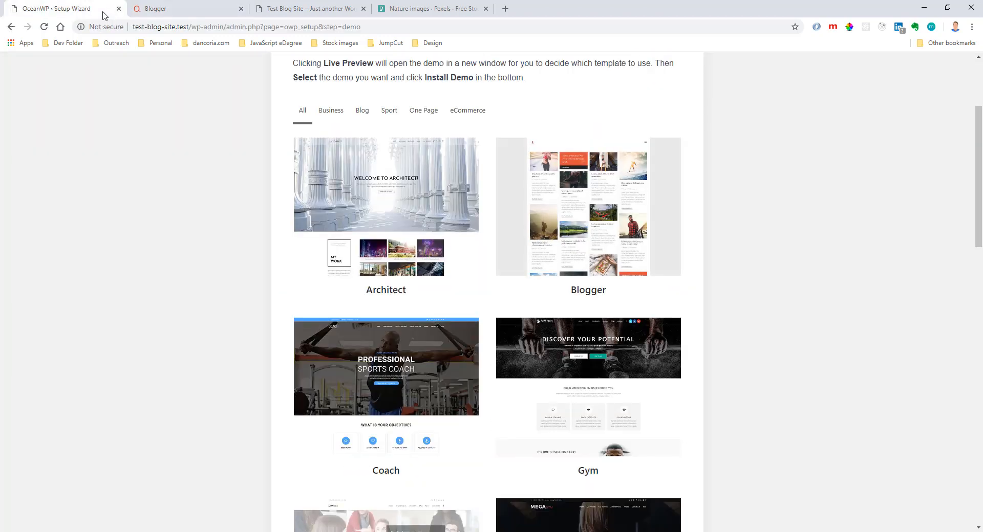
Return to the setup wizard and look through the remaining demo templates, including Personal, Simple, Store, Stylish and Travel.
{"action": "left_click", "coordinate": [67, 9]}
{"action": "scroll", "coordinate": [587, 290], "scroll_direction": "down", "scroll_amount": 7}
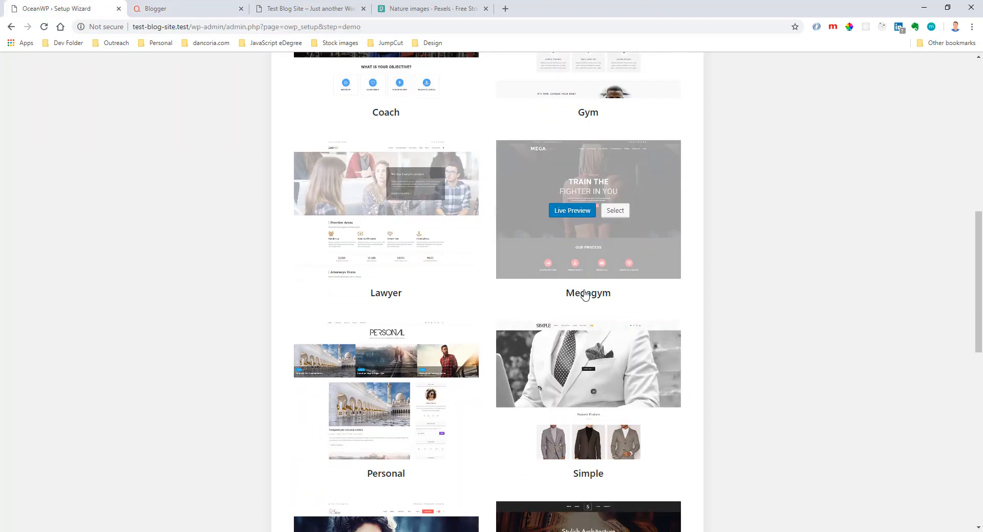
{"action": "scroll", "coordinate": [585, 296], "scroll_direction": "down", "scroll_amount": 2}
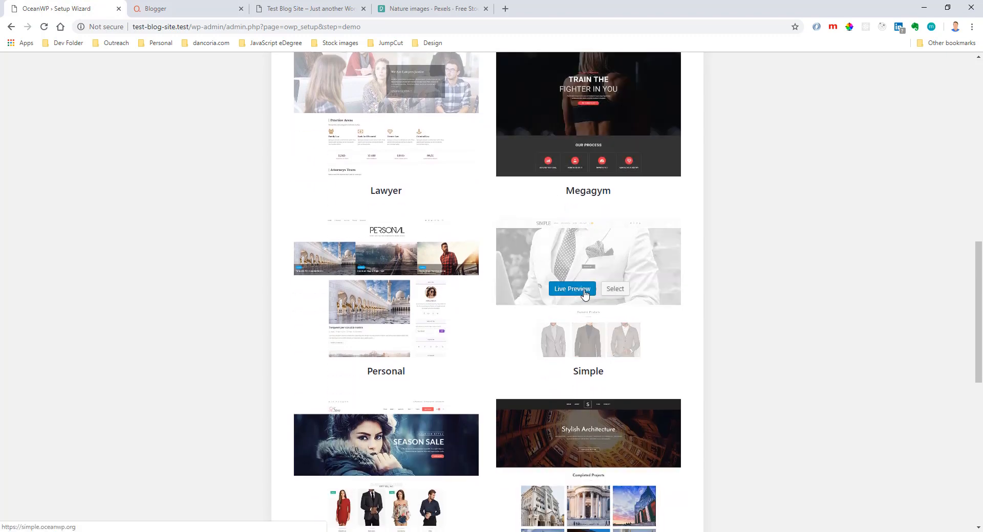
{"action": "scroll", "coordinate": [585, 296], "scroll_direction": "down", "scroll_amount": 5}
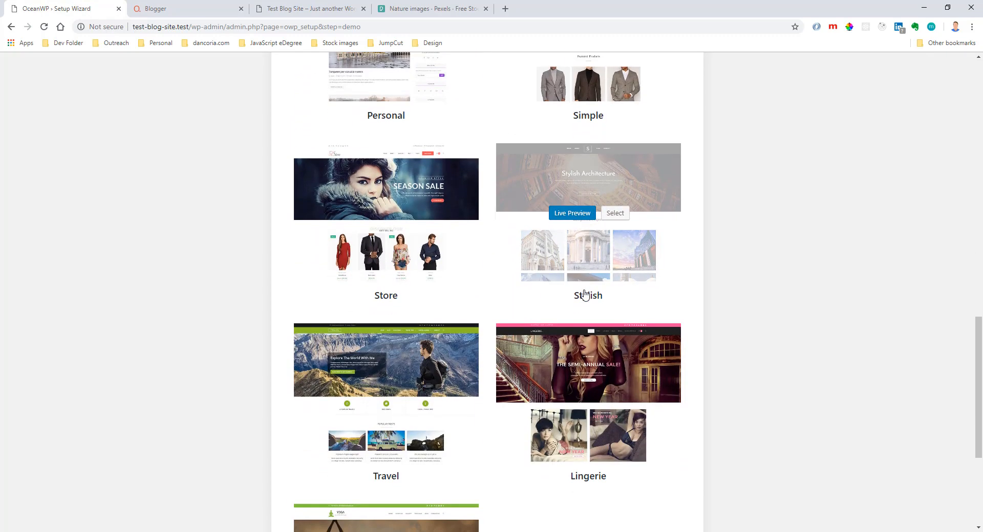
{"action": "scroll", "coordinate": [585, 295], "scroll_direction": "down", "scroll_amount": 4}
{"action": "scroll", "coordinate": [585, 295], "scroll_direction": "up", "scroll_amount": 11}
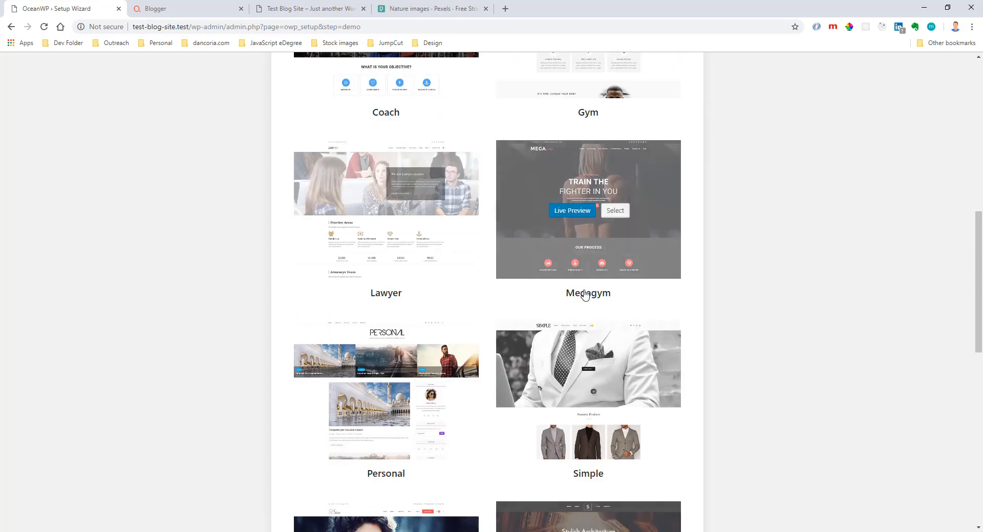
{"action": "scroll", "coordinate": [621, 211], "scroll_direction": "up", "scroll_amount": 8}
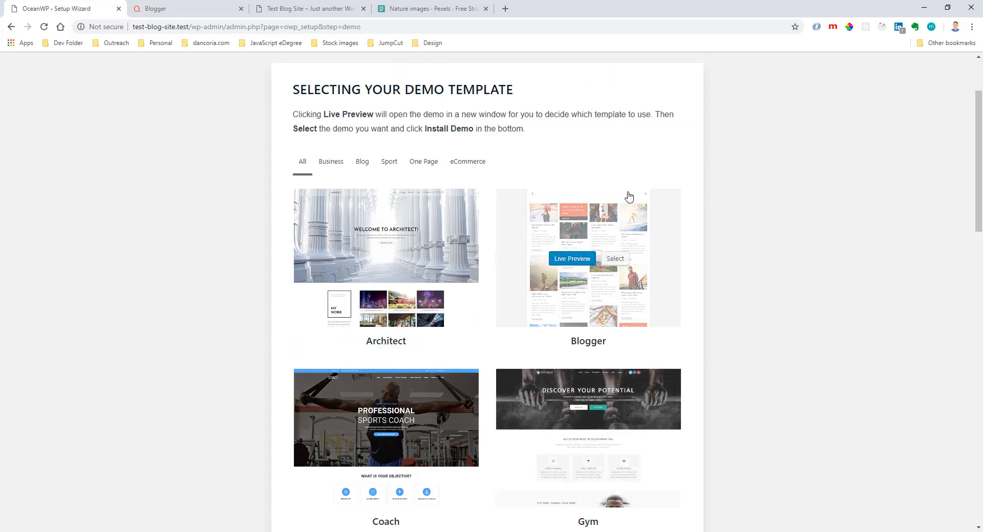
Close the Blogger preview and skip the demo selection to reach the wizard's Customize stage.
{"action": "left_click", "coordinate": [233, 9]}
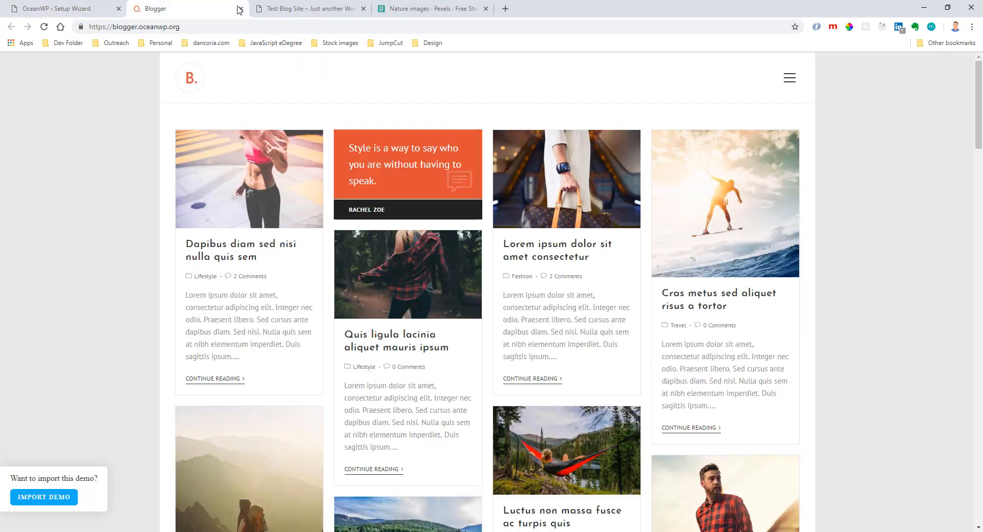
{"action": "left_click", "coordinate": [239, 9]}
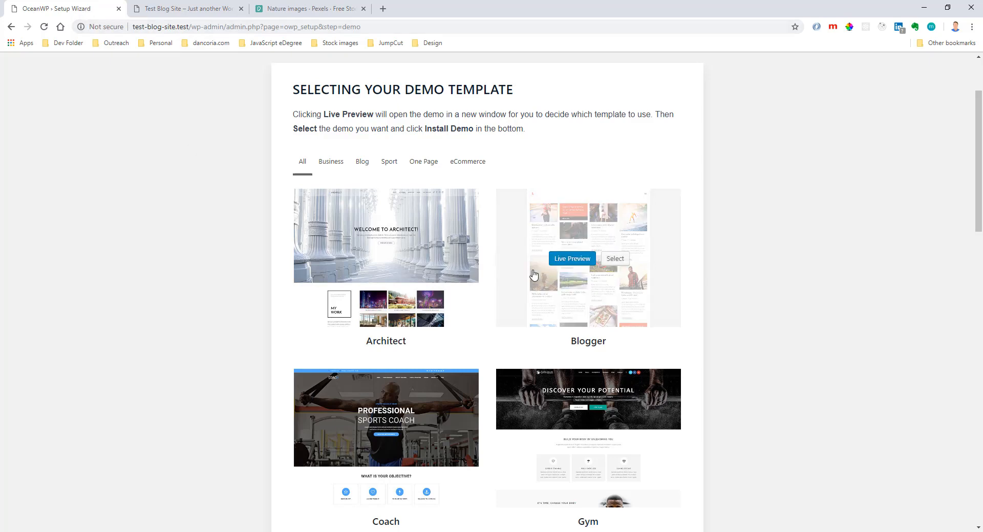
{"action": "scroll", "coordinate": [534, 276], "scroll_direction": "down", "scroll_amount": 20}
{"action": "left_click", "coordinate": [525, 496]}
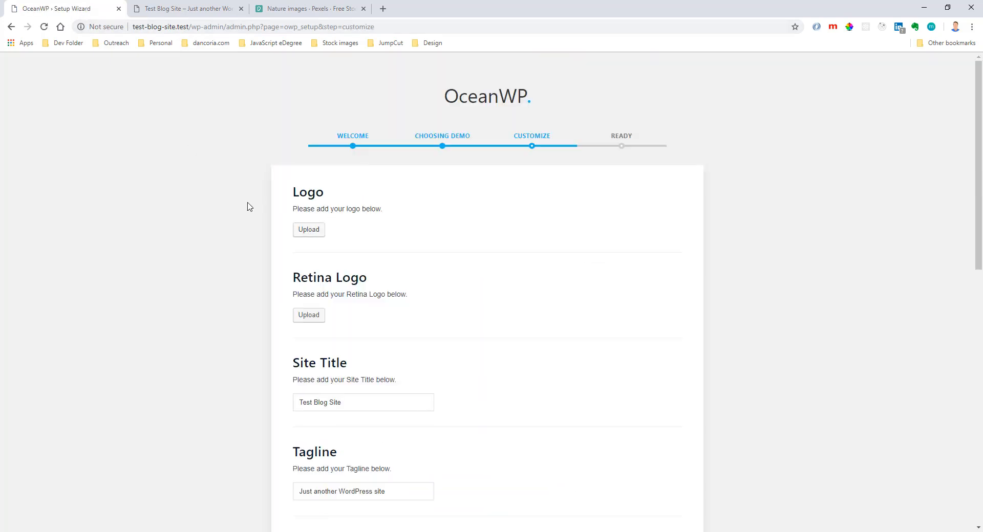
Examine the wizard's Customize options, from logo, site title, tagline and site icon through the primary, border and link colors.
{"action": "scroll", "coordinate": [570, 272], "scroll_direction": "down", "scroll_amount": 4}
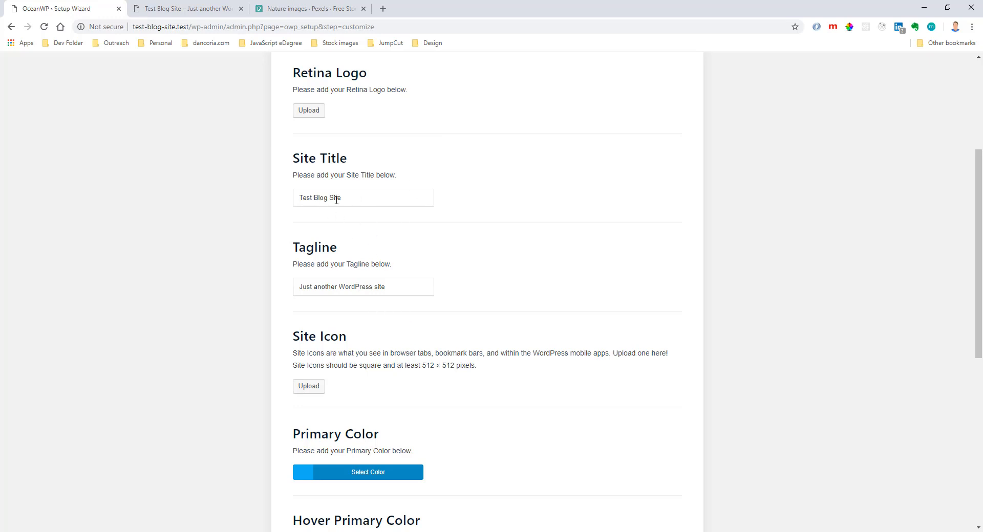
{"action": "scroll", "coordinate": [499, 302], "scroll_direction": "down", "scroll_amount": 3}
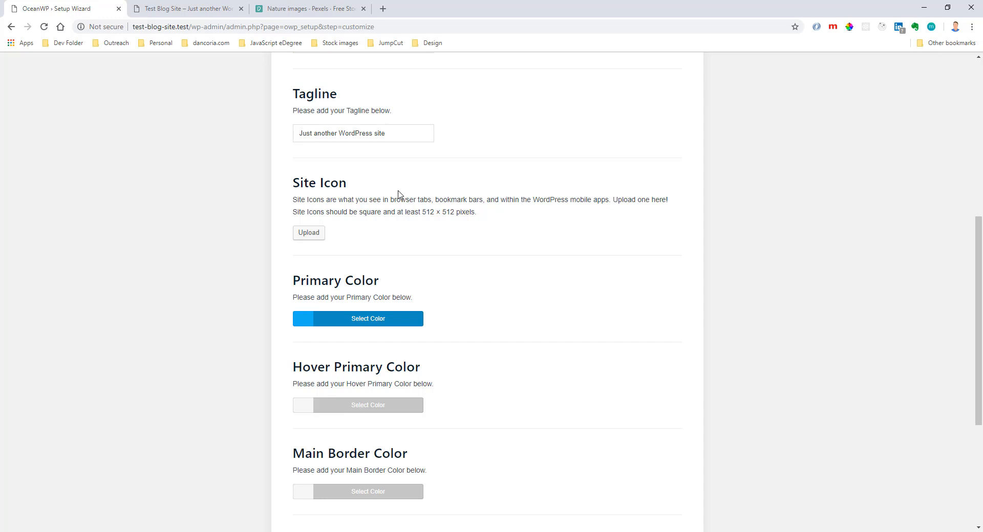
{"action": "scroll", "coordinate": [427, 240], "scroll_direction": "down", "scroll_amount": 2}
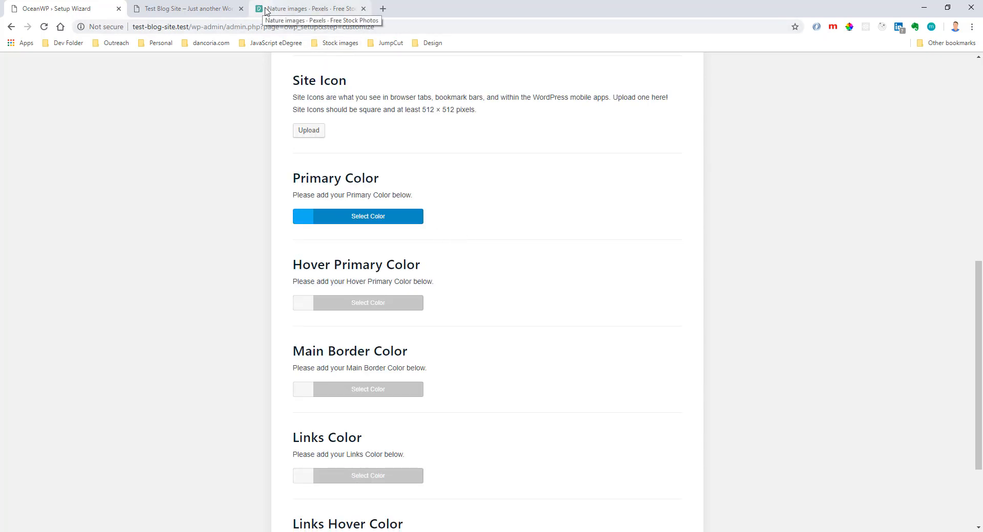
{"action": "scroll", "coordinate": [494, 279], "scroll_direction": "down", "scroll_amount": 2}
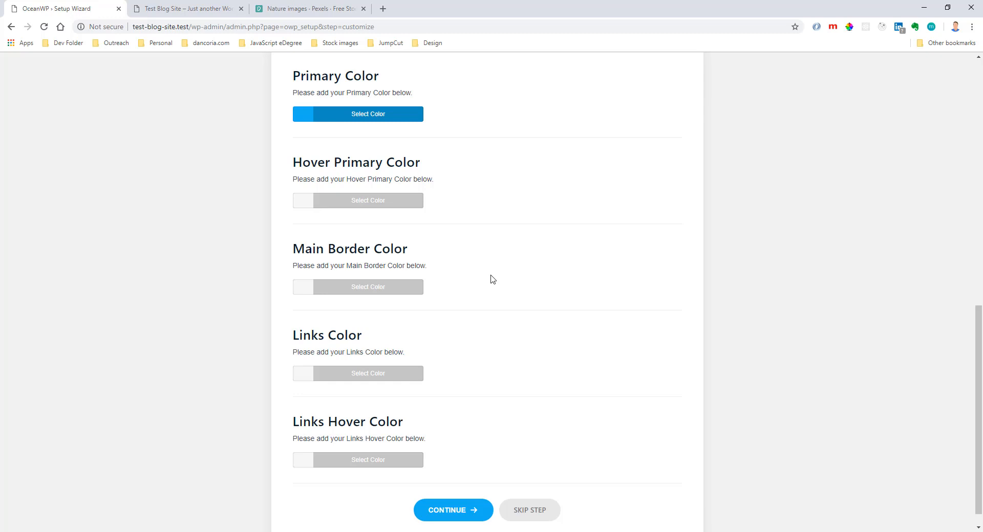
{"action": "scroll", "coordinate": [493, 307], "scroll_direction": "down", "scroll_amount": 1}
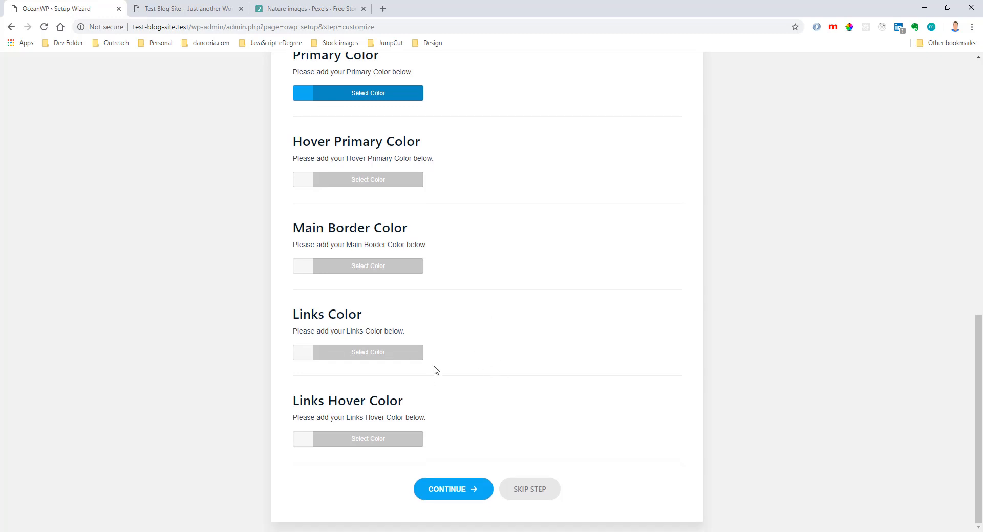
Continue past the wizard's Customize stage without changes, read the final page and view the finished website.
{"action": "left_click", "coordinate": [478, 490]}
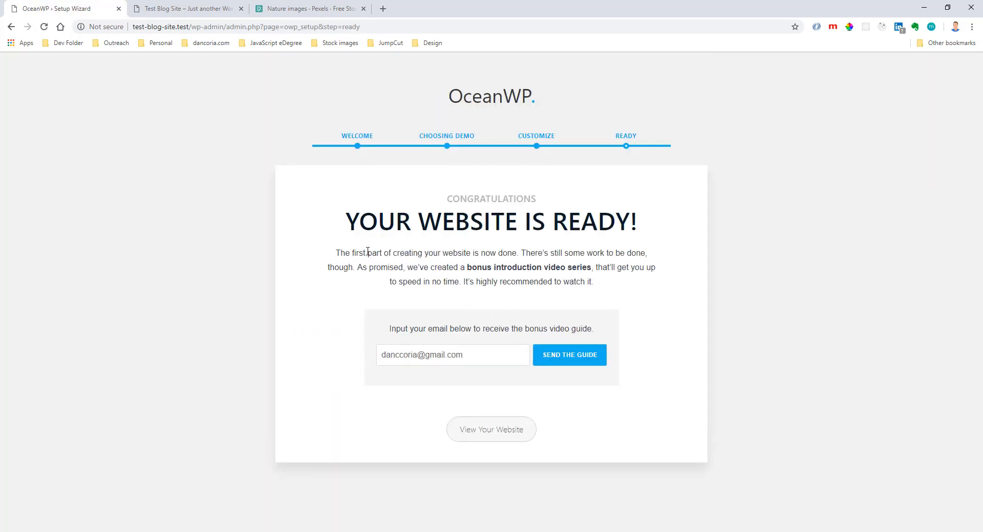
{"action": "left_click_drag", "start_coordinate": [514, 261], "coordinate": [612, 268]}
{"action": "left_click", "coordinate": [407, 270]}
{"action": "left_click_drag", "start_coordinate": [353, 268], "coordinate": [582, 269]}
{"action": "left_click", "coordinate": [464, 278]}
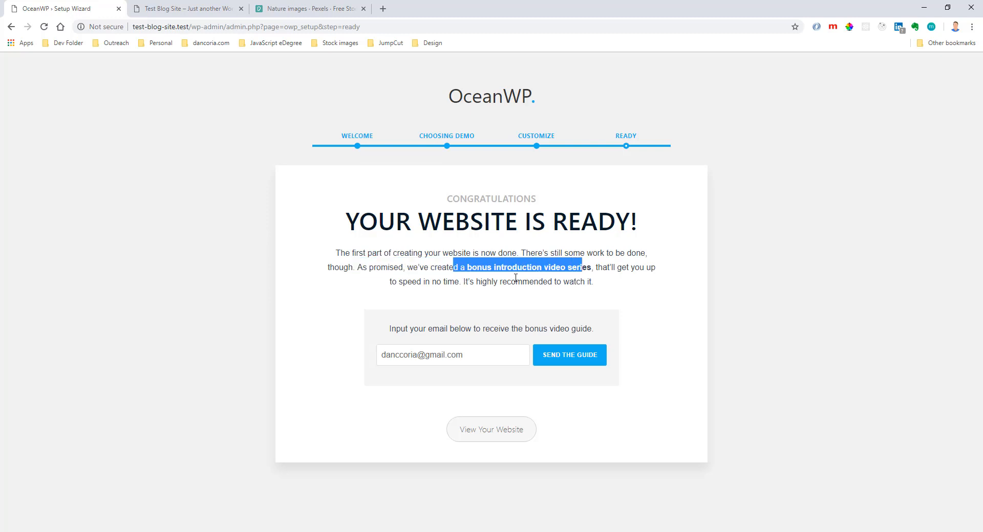
{"action": "left_click", "coordinate": [544, 277]}
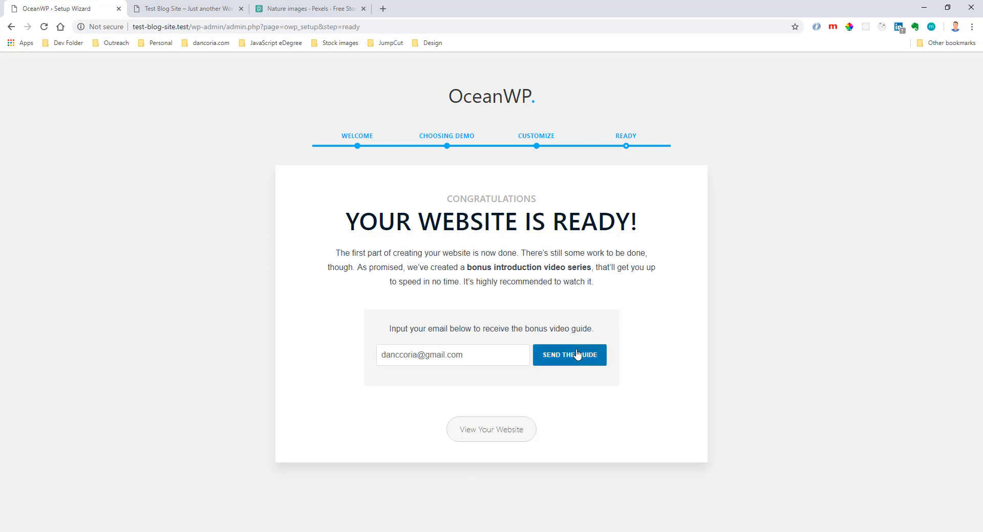
{"action": "left_click", "coordinate": [491, 444]}
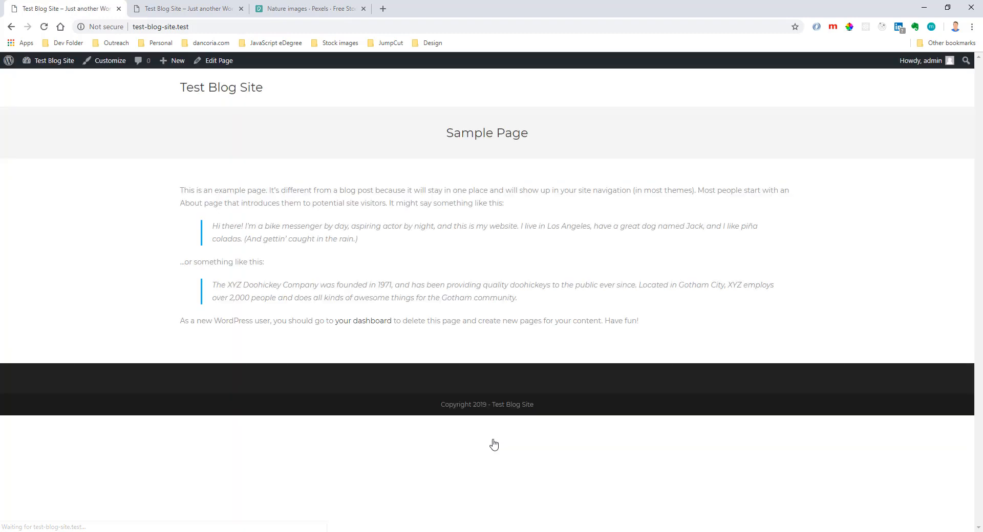
Go to the site's WordPress dashboard and view its installed plugins alongside the live front page.
{"action": "left_click", "coordinate": [214, 7]}
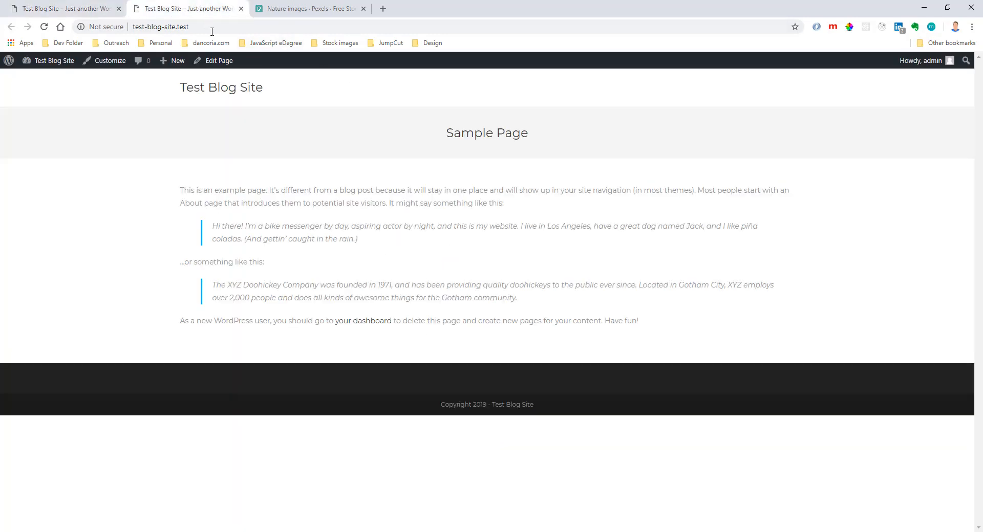
{"action": "left_click", "coordinate": [101, 13]}
{"action": "left_click", "coordinate": [49, 77]}
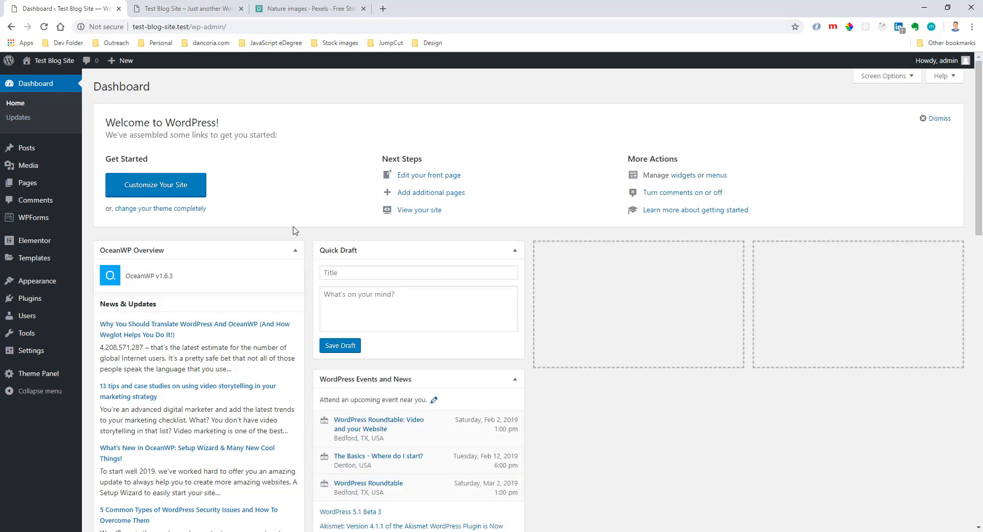
{"action": "mouse_move", "coordinate": [32, 283]}
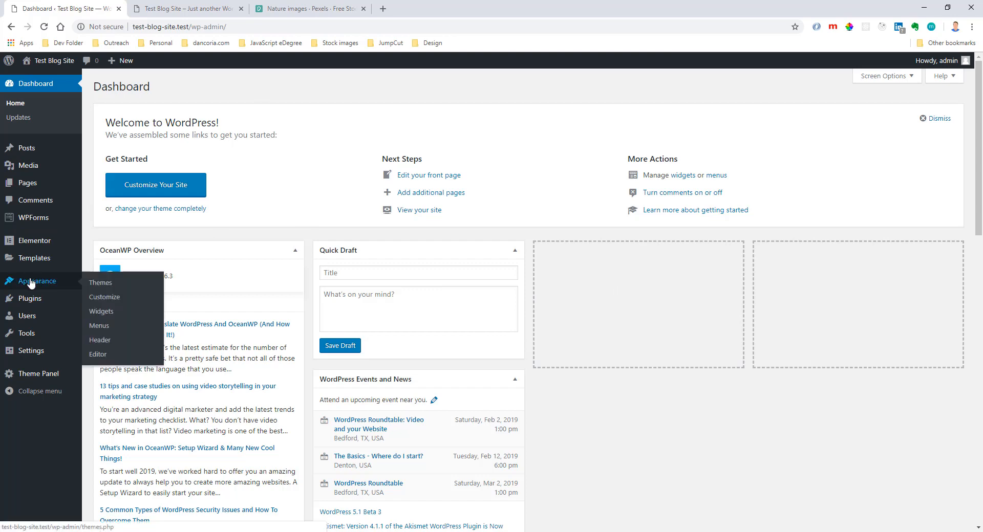
{"action": "left_click", "coordinate": [29, 298]}
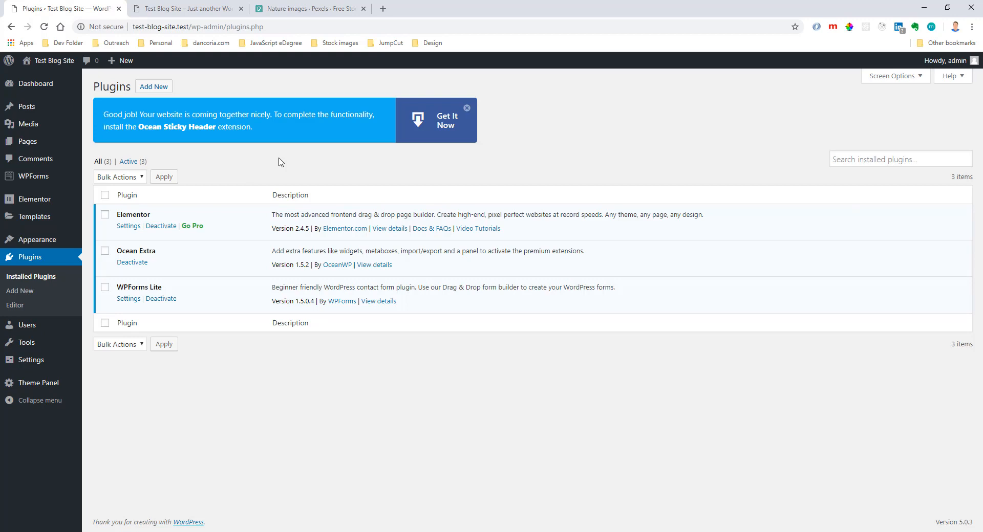
{"action": "left_click", "coordinate": [189, 8]}
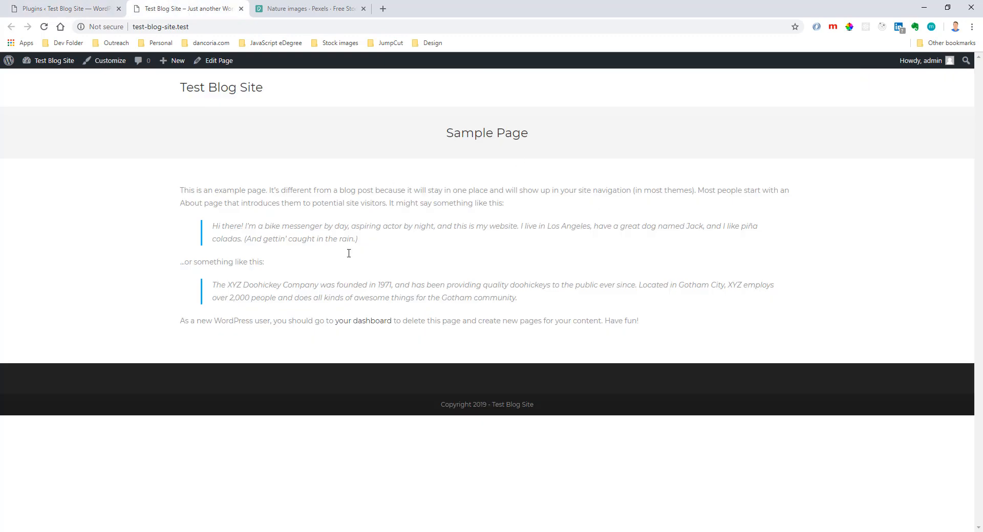
{"action": "left_click", "coordinate": [81, 12]}
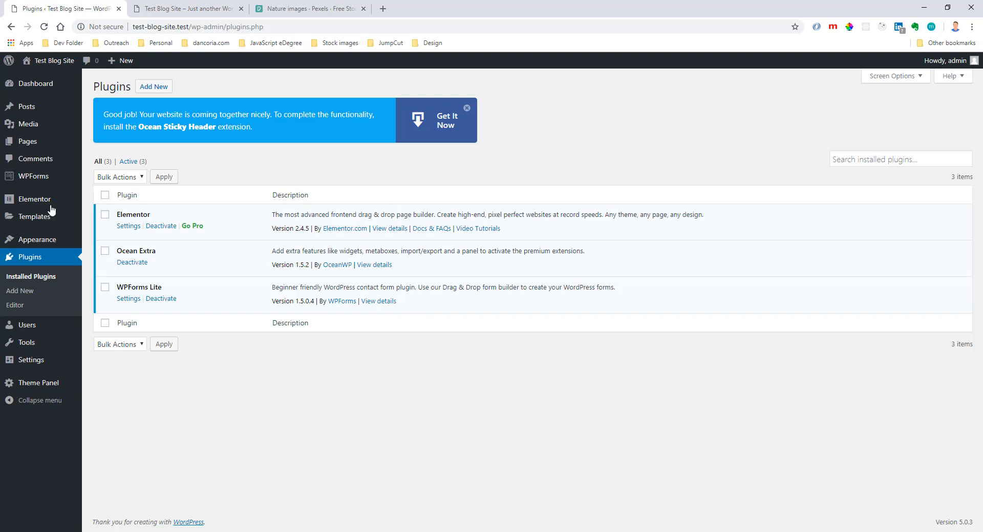
Open the draft Privacy Policy page in the editor and review its default content.
{"action": "mouse_move", "coordinate": [37, 204]}
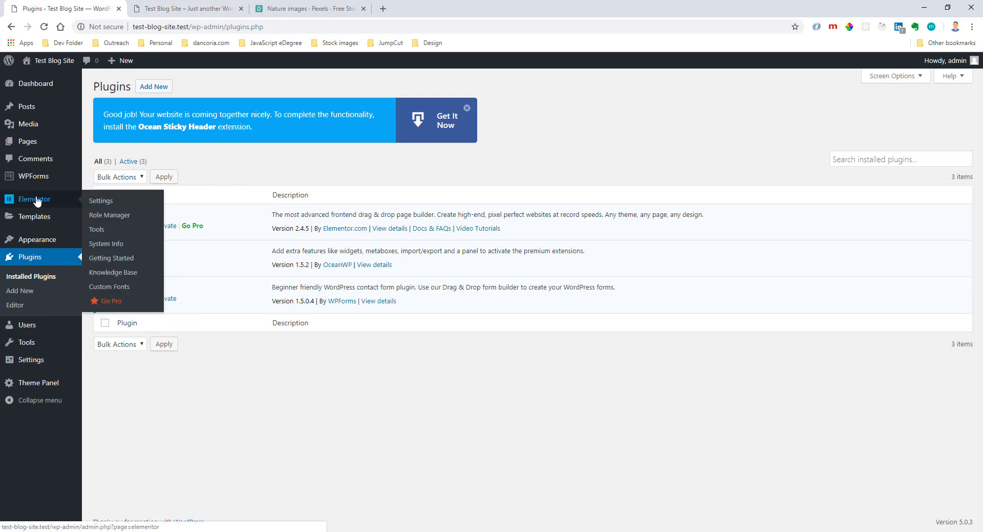
{"action": "mouse_move", "coordinate": [33, 150]}
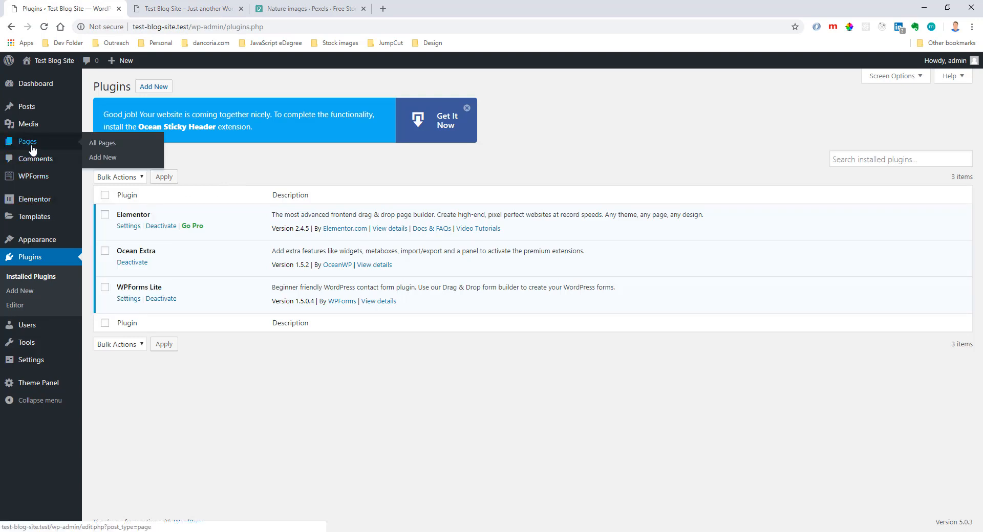
{"action": "left_click", "coordinate": [30, 148]}
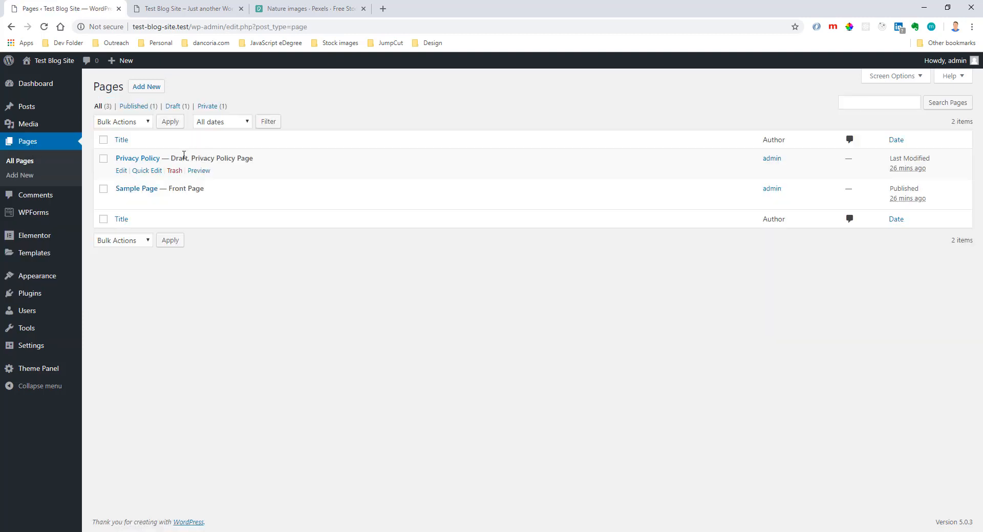
{"action": "left_click_drag", "start_coordinate": [173, 158], "coordinate": [192, 158]}
{"action": "left_click", "coordinate": [146, 161]}
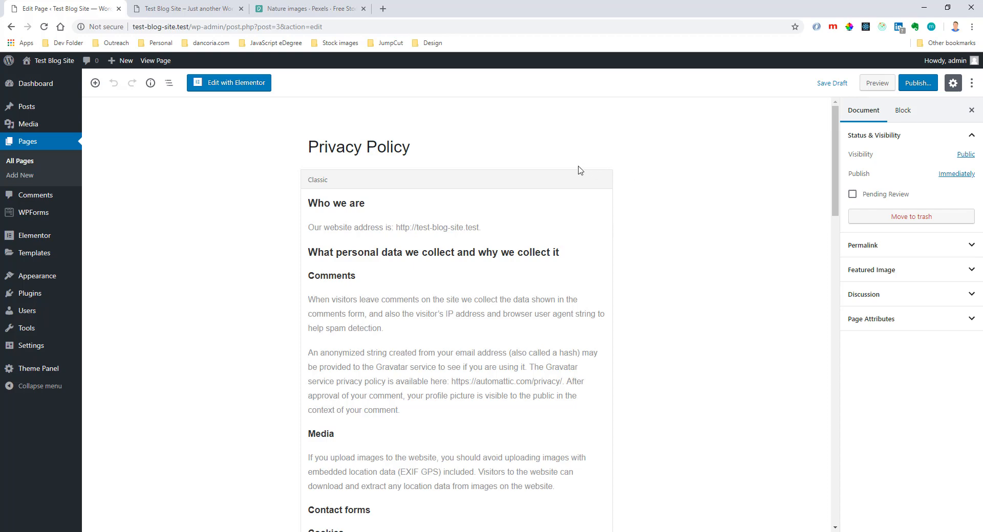
{"action": "scroll", "coordinate": [537, 208], "scroll_direction": "down", "scroll_amount": 2}
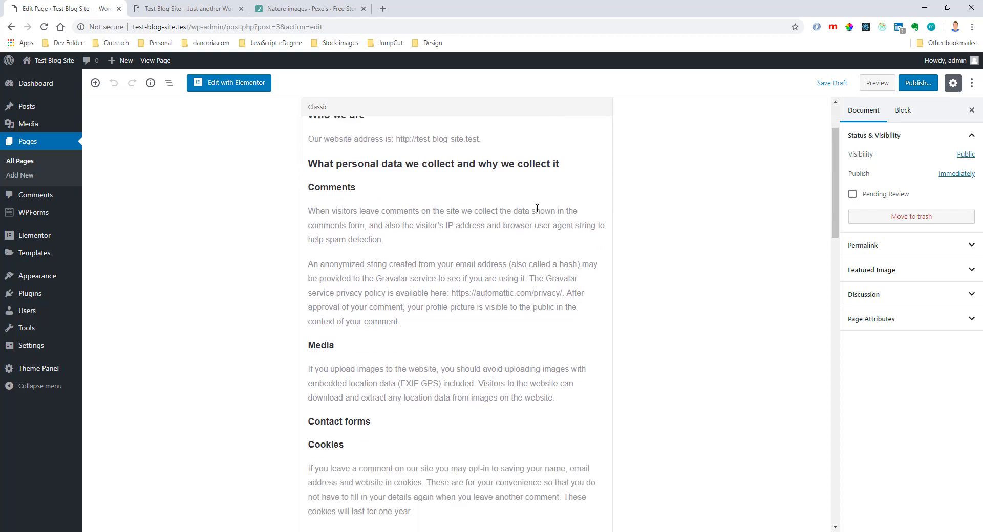
{"action": "scroll", "coordinate": [537, 208], "scroll_direction": "down", "scroll_amount": 15}
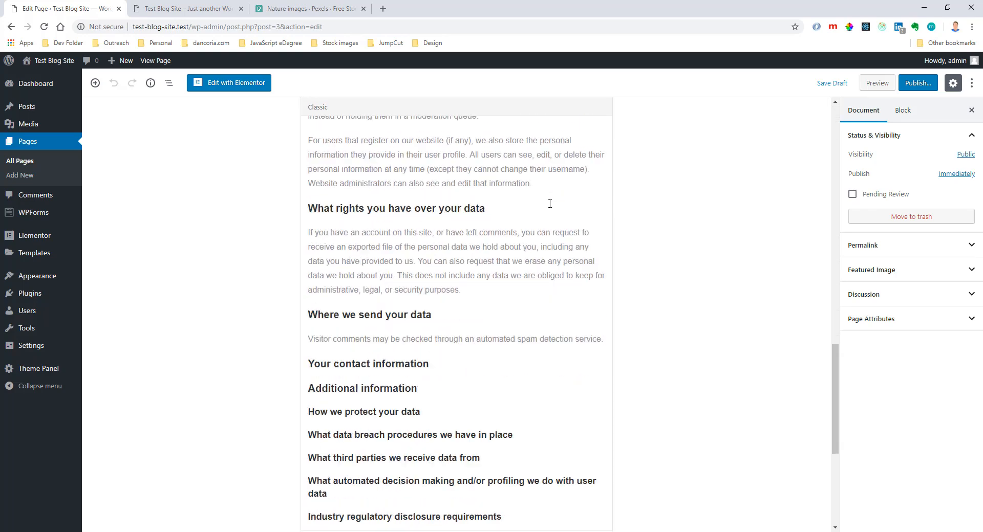
{"action": "scroll", "coordinate": [550, 204], "scroll_direction": "down", "scroll_amount": 5}
{"action": "scroll", "coordinate": [616, 282], "scroll_direction": "up", "scroll_amount": 20}
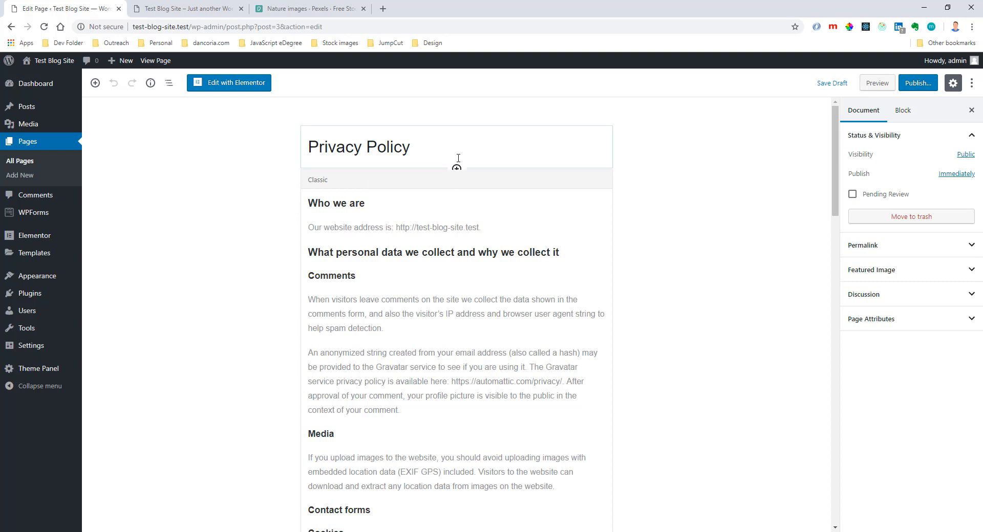
Insert an image block between the Privacy Policy title and text, using the beach picture from the media library.
{"action": "left_click", "coordinate": [456, 169]}
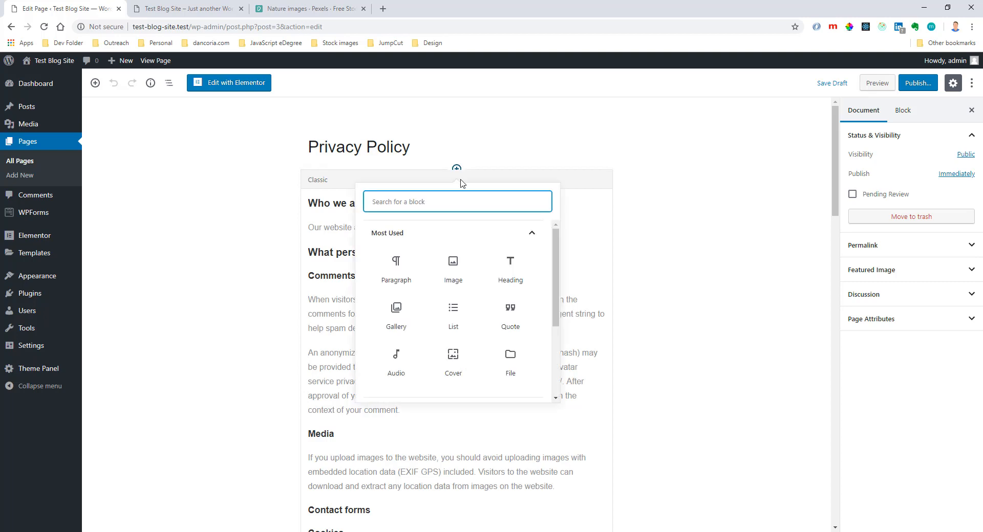
{"action": "left_click", "coordinate": [455, 271]}
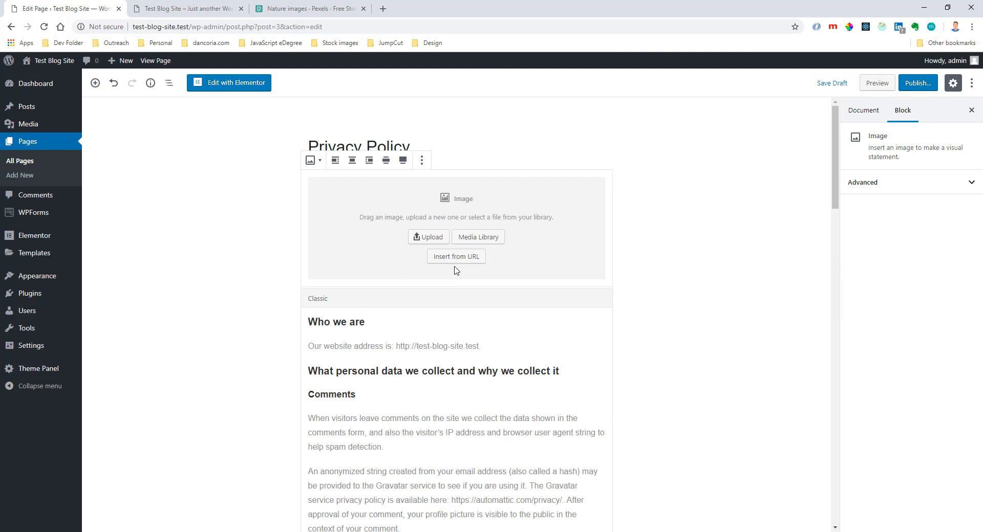
{"action": "left_click", "coordinate": [468, 237]}
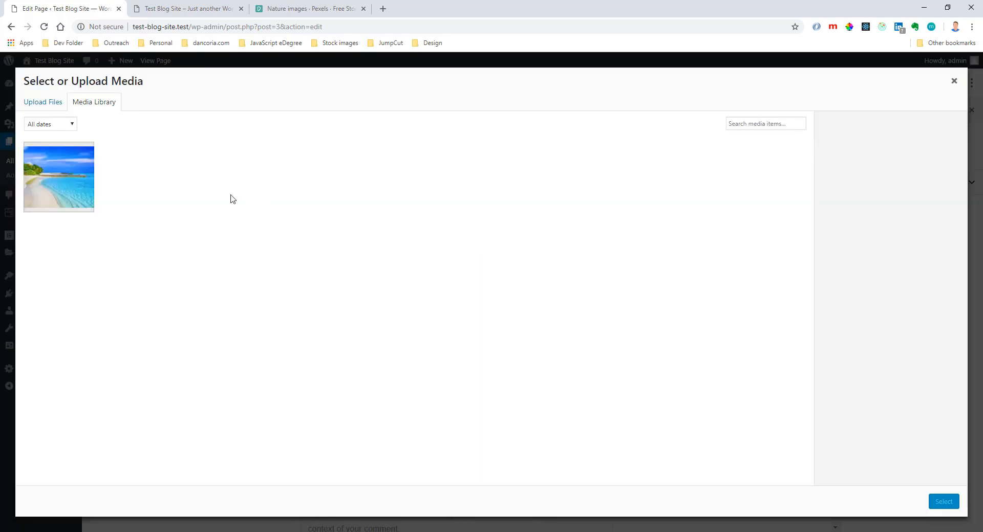
{"action": "left_click", "coordinate": [92, 175]}
{"action": "left_click", "coordinate": [942, 502]}
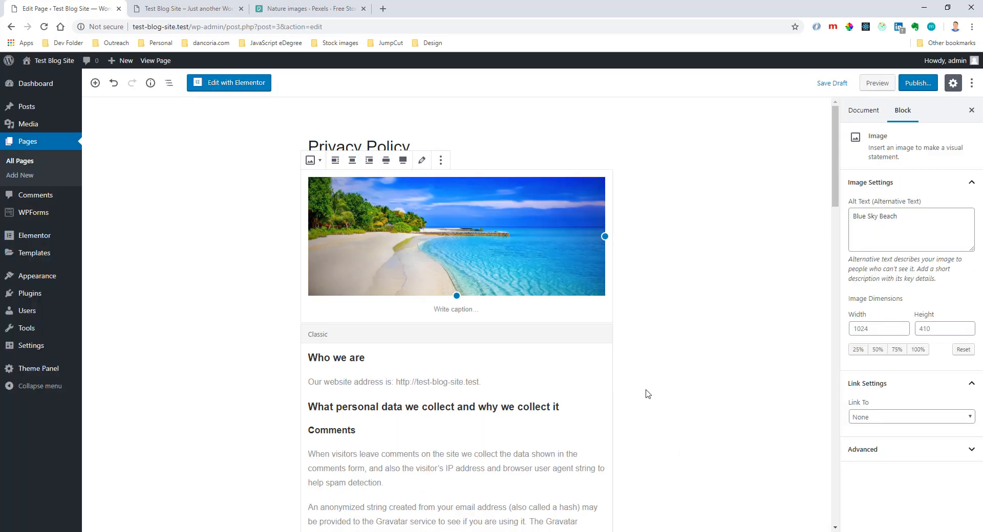
{"action": "left_click", "coordinate": [772, 277]}
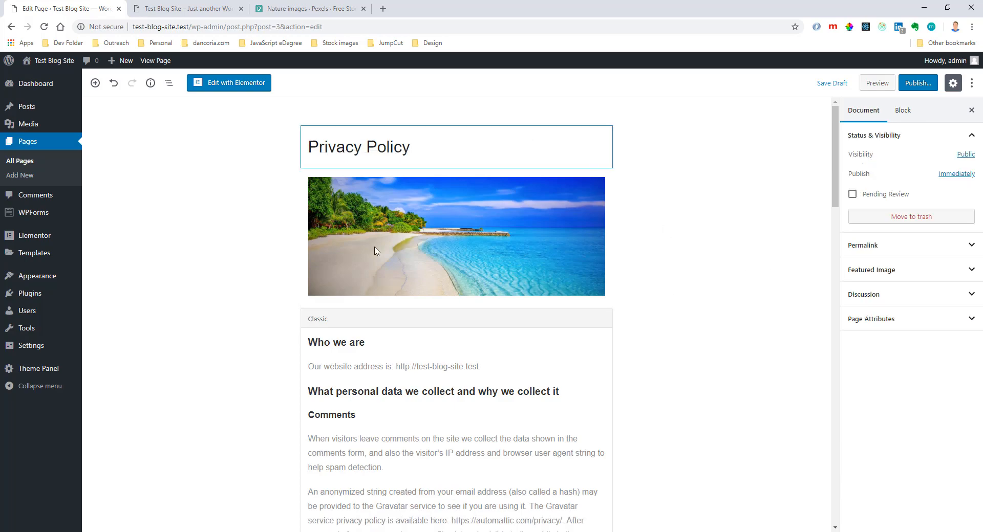
Check the Privacy Policy page from start to end and publish it.
{"action": "scroll", "coordinate": [720, 265], "scroll_direction": "down", "scroll_amount": 18}
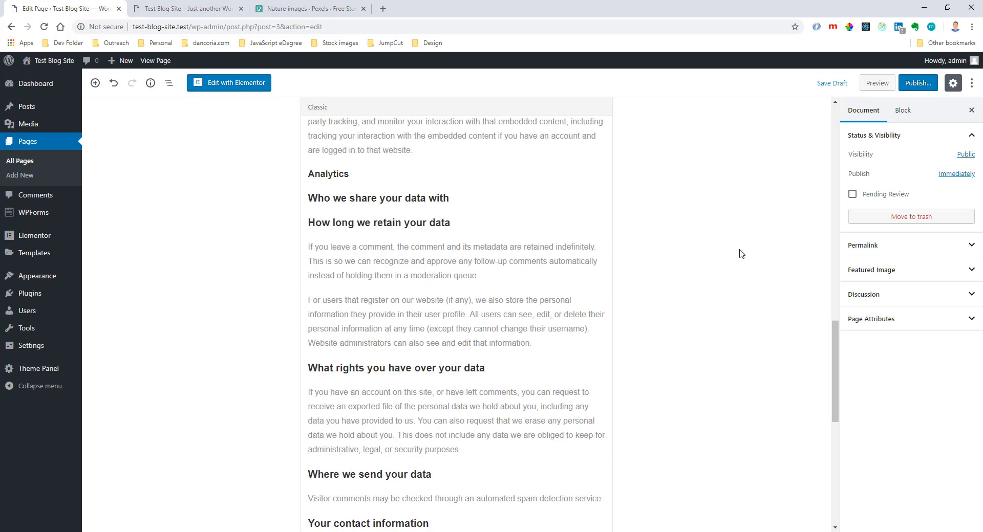
{"action": "scroll", "coordinate": [739, 267], "scroll_direction": "down", "scroll_amount": 7}
{"action": "scroll", "coordinate": [737, 281], "scroll_direction": "up", "scroll_amount": 20}
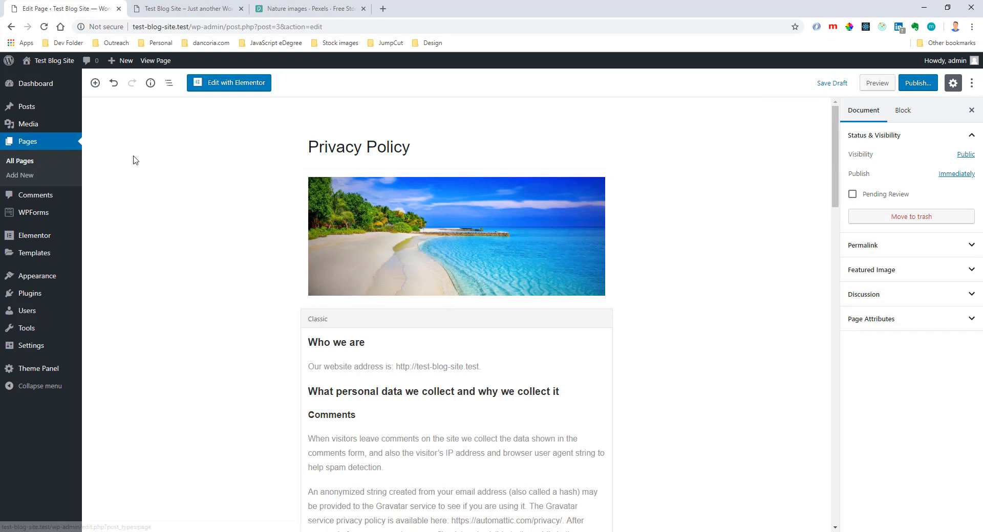
{"action": "left_click", "coordinate": [905, 86]}
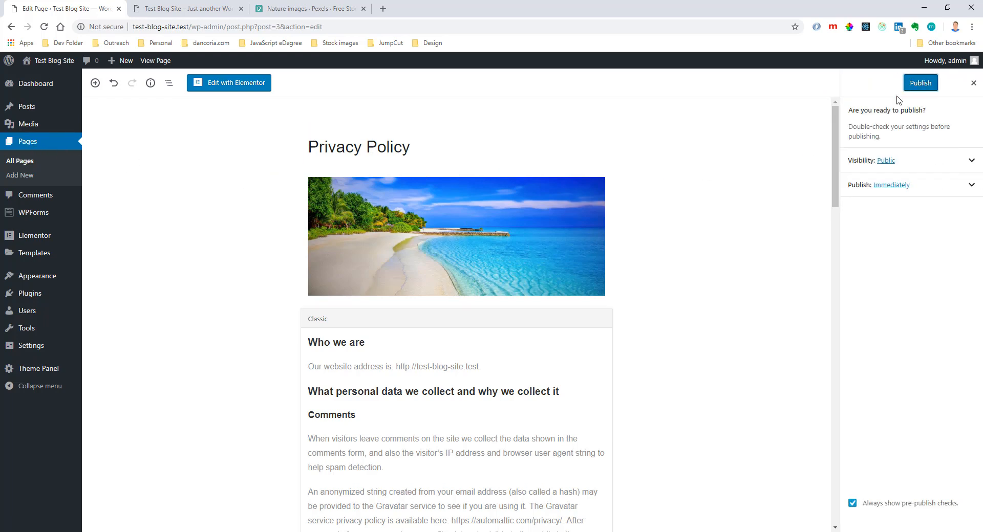
{"action": "left_click", "coordinate": [916, 88]}
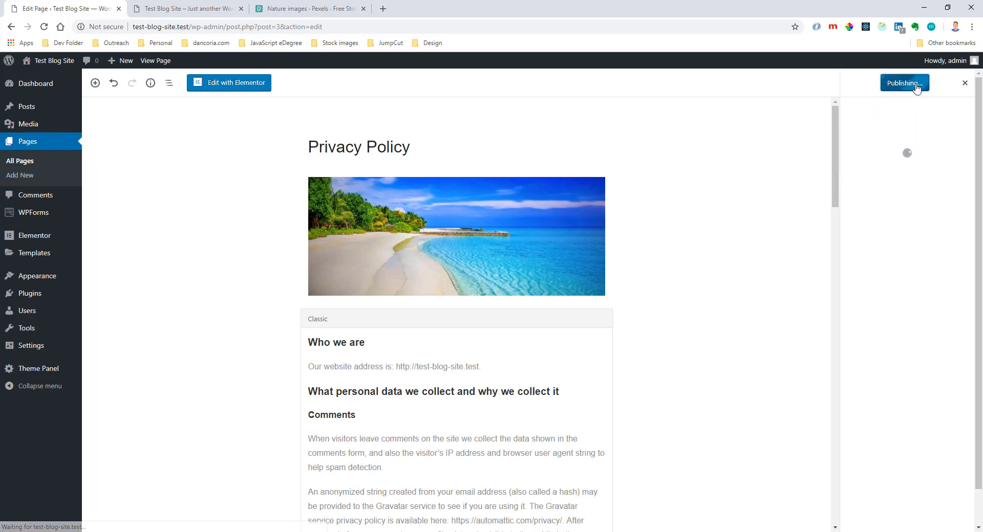
Load test-blog-site.test/privacy-policy in the browser tab showing the live site.
{"action": "left_click", "coordinate": [225, 9]}
{"action": "left_click", "coordinate": [207, 29]}
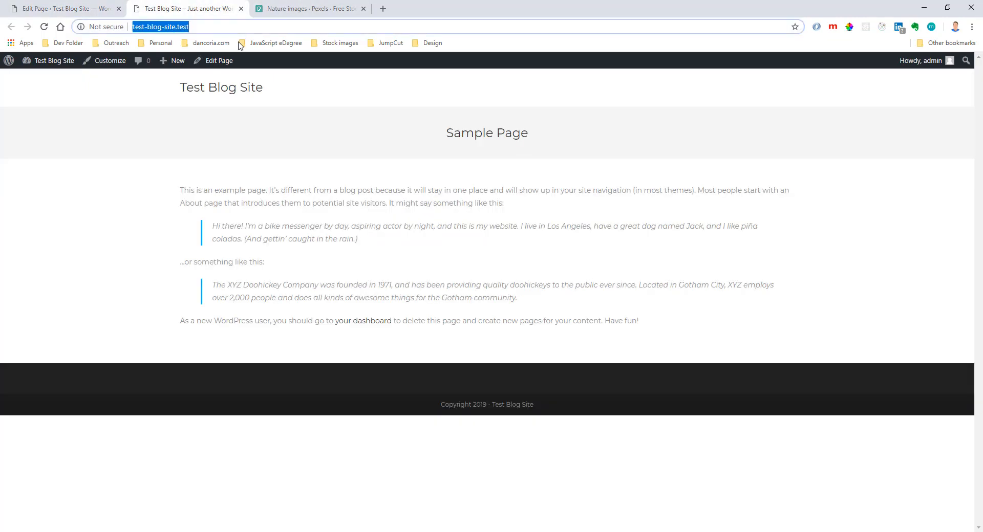
{"action": "left_click", "coordinate": [269, 24]}
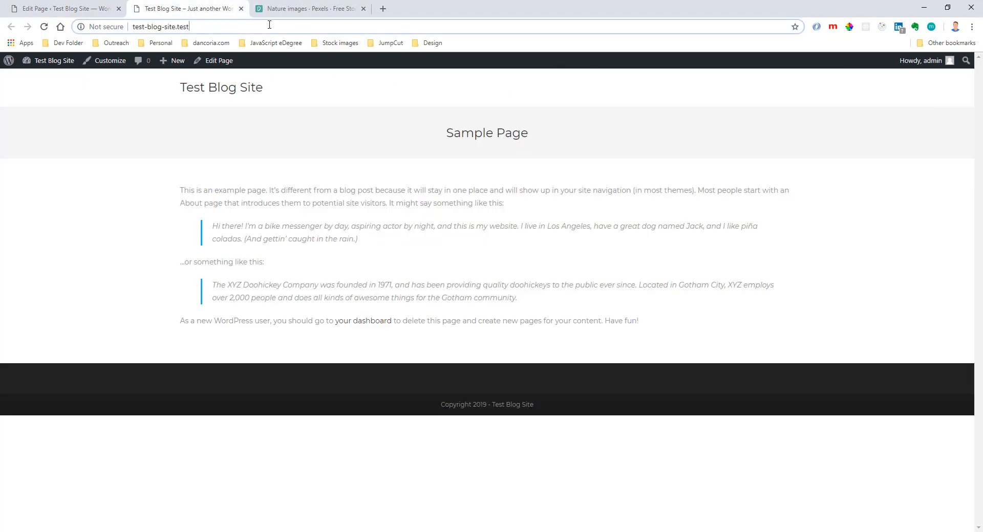
{"action": "type", "text": "/"}
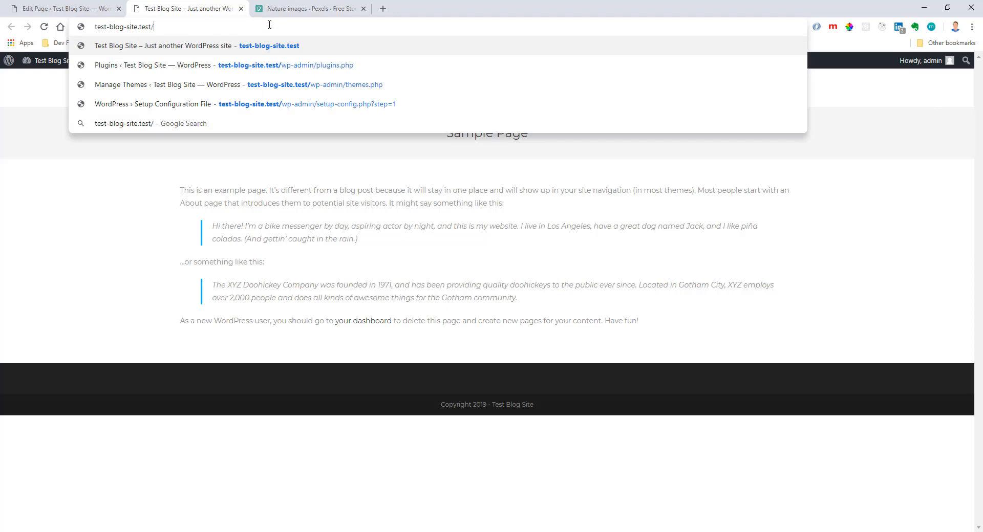
{"action": "left_click", "coordinate": [83, 7]}
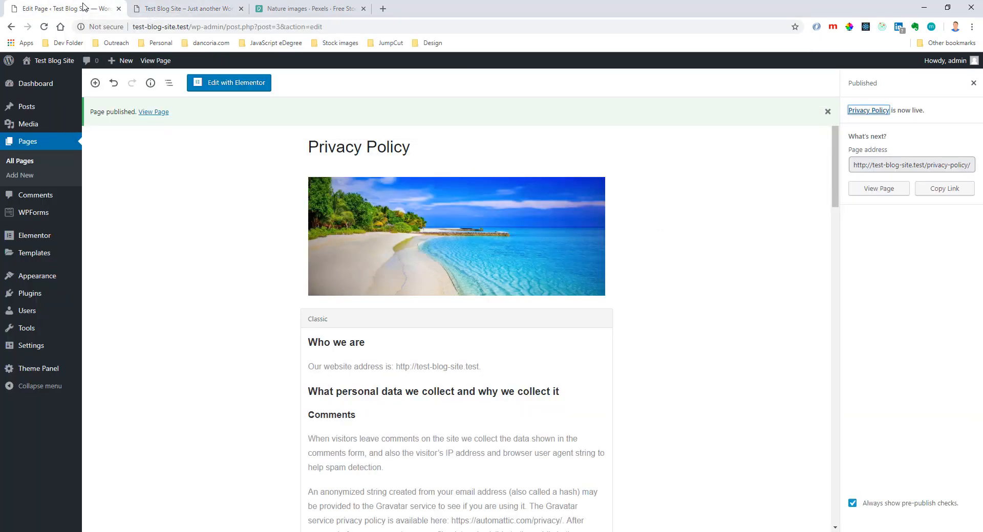
{"action": "left_click", "coordinate": [181, 11]}
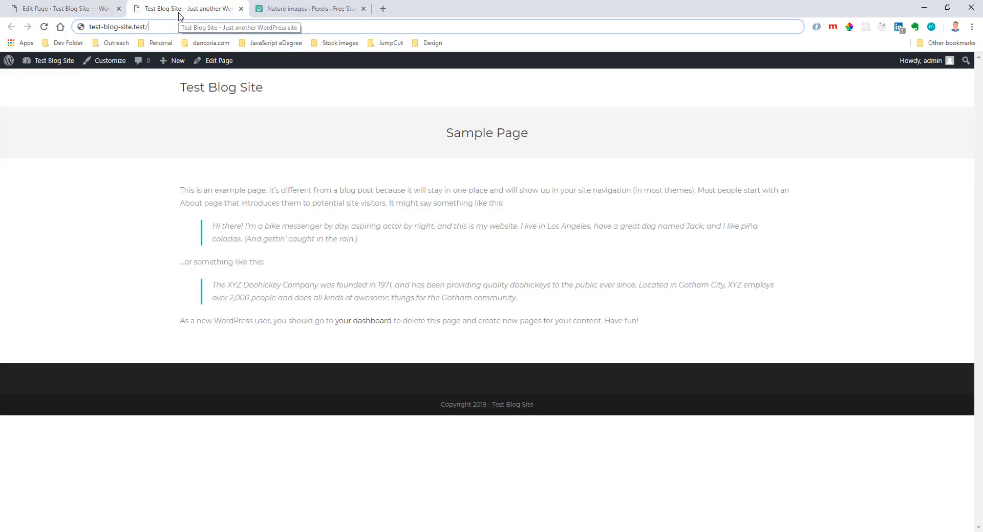
{"action": "type", "text": "privacy-po"}
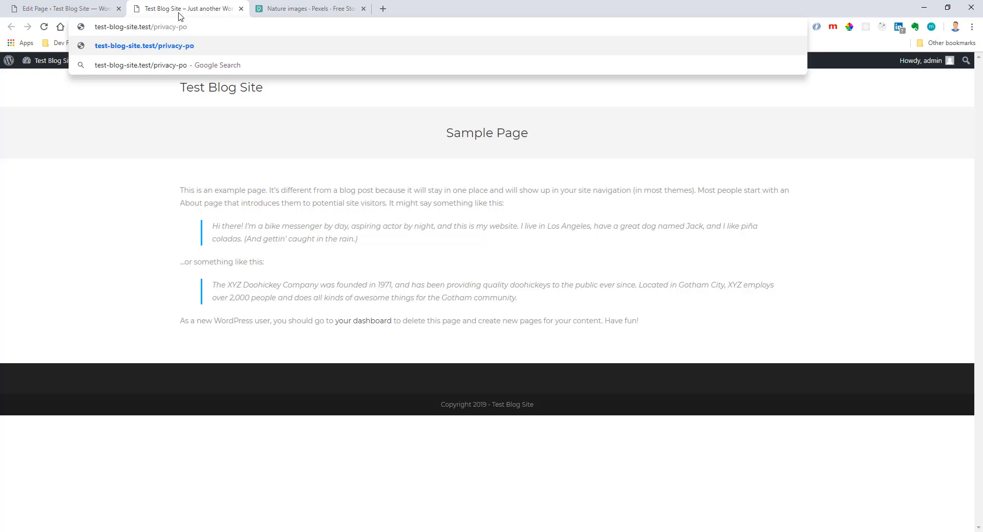
{"action": "type", "text": "licy"}
{"action": "key", "text": "Return"}
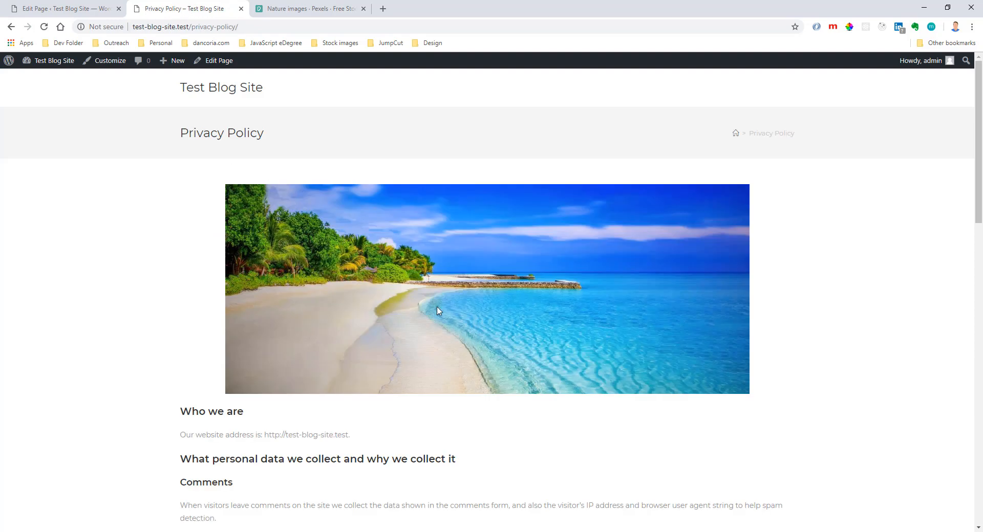
Examine the published Privacy Policy page, including its title area, beach image and text sections.
{"action": "left_click_drag", "start_coordinate": [171, 148], "coordinate": [335, 154]}
{"action": "left_click", "coordinate": [533, 155]}
{"action": "scroll", "coordinate": [437, 295], "scroll_direction": "down", "scroll_amount": 6}
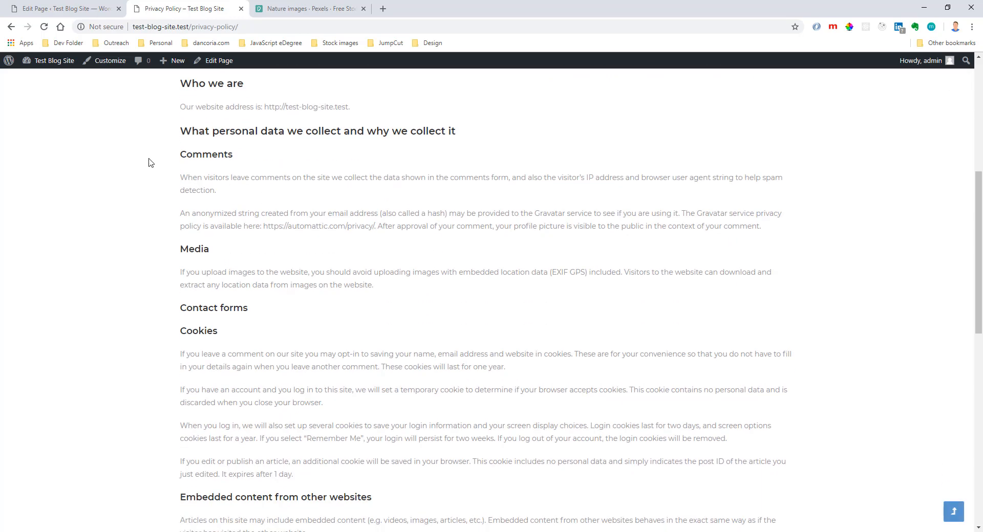
{"action": "scroll", "coordinate": [424, 348], "scroll_direction": "down", "scroll_amount": 10}
{"action": "scroll", "coordinate": [424, 348], "scroll_direction": "up", "scroll_amount": 15}
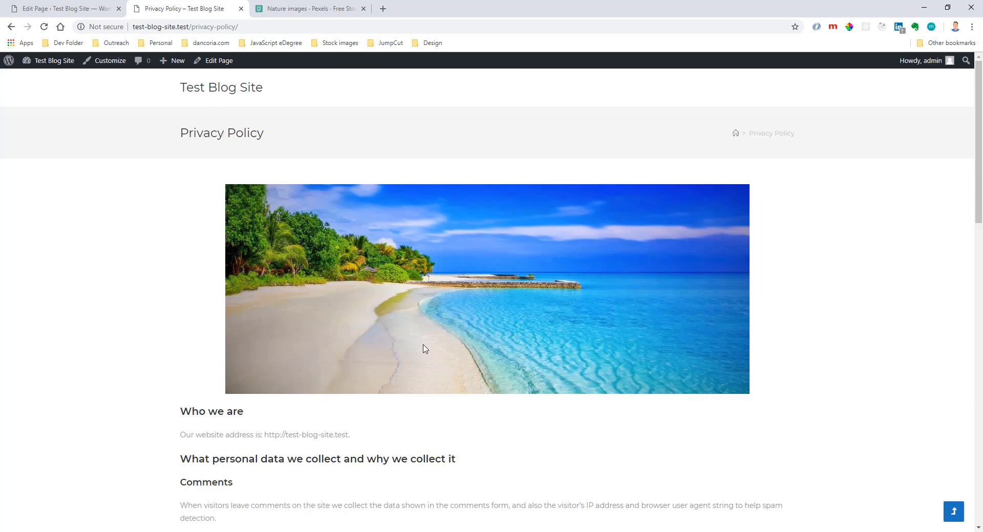
Add a new page to the site and title it Homepage.
{"action": "left_click", "coordinate": [97, 9]}
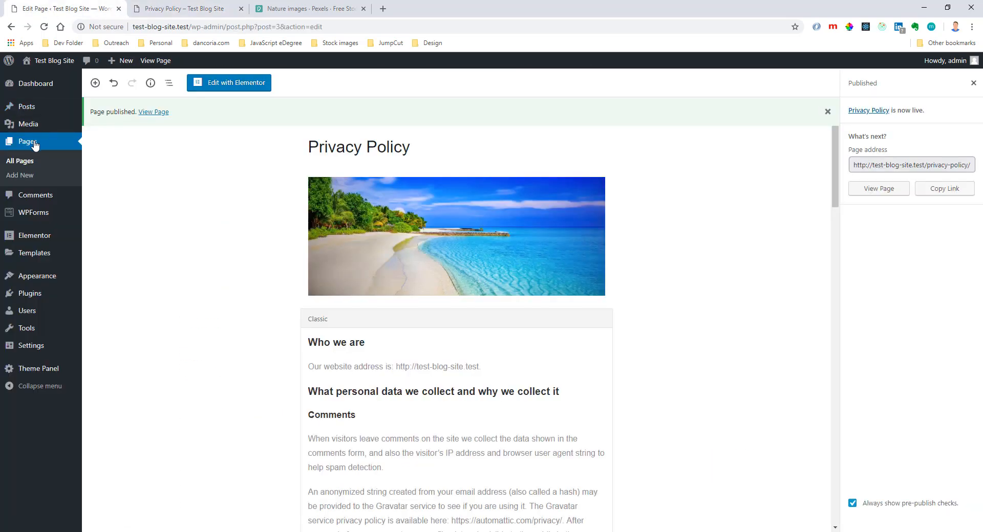
{"action": "left_click", "coordinate": [35, 144]}
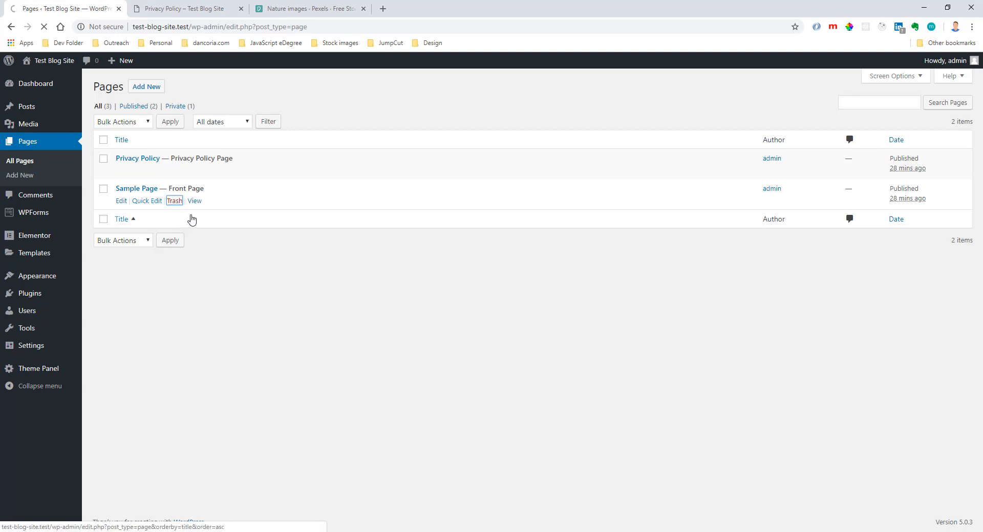
{"action": "left_click", "coordinate": [147, 87]}
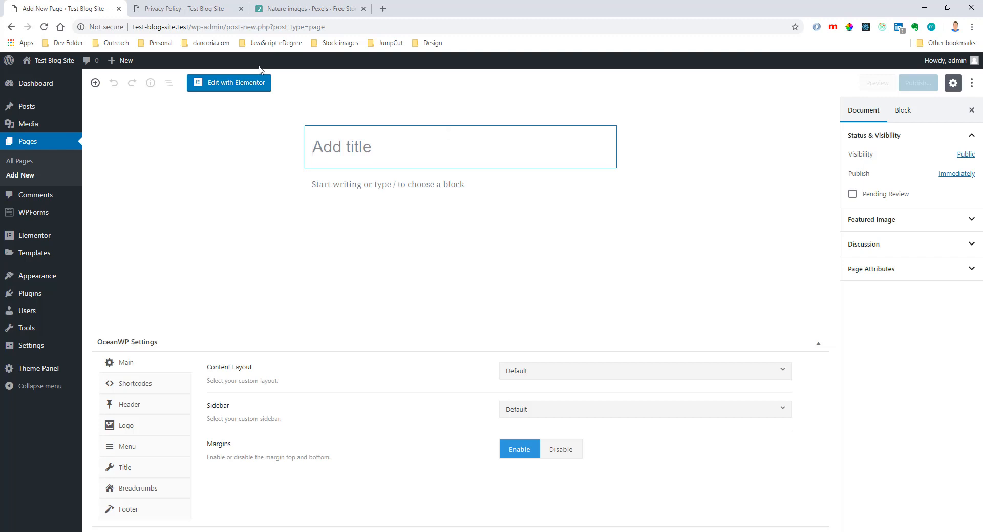
{"action": "left_click", "coordinate": [183, 8]}
{"action": "triple_click", "coordinate": [200, 134]}
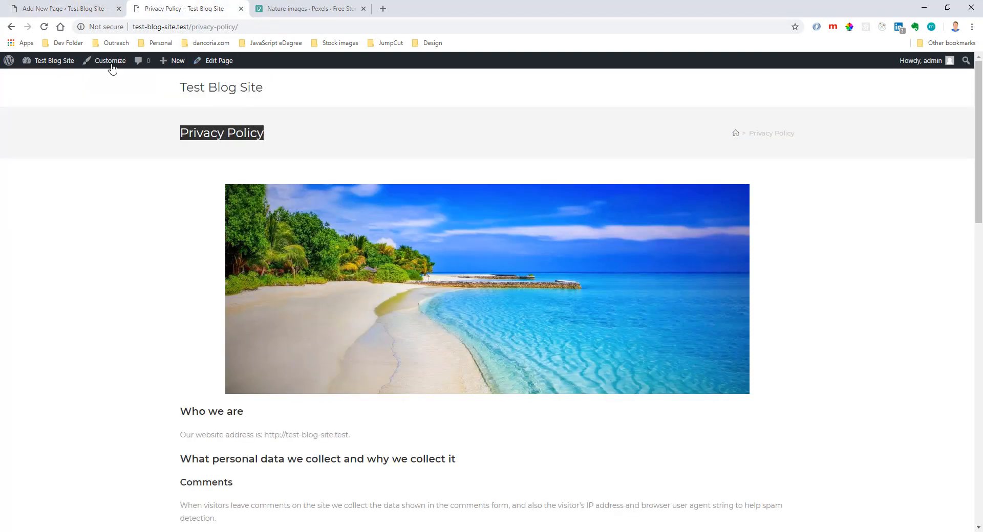
{"action": "left_click", "coordinate": [85, 9]}
{"action": "type", "text": "Hom"}
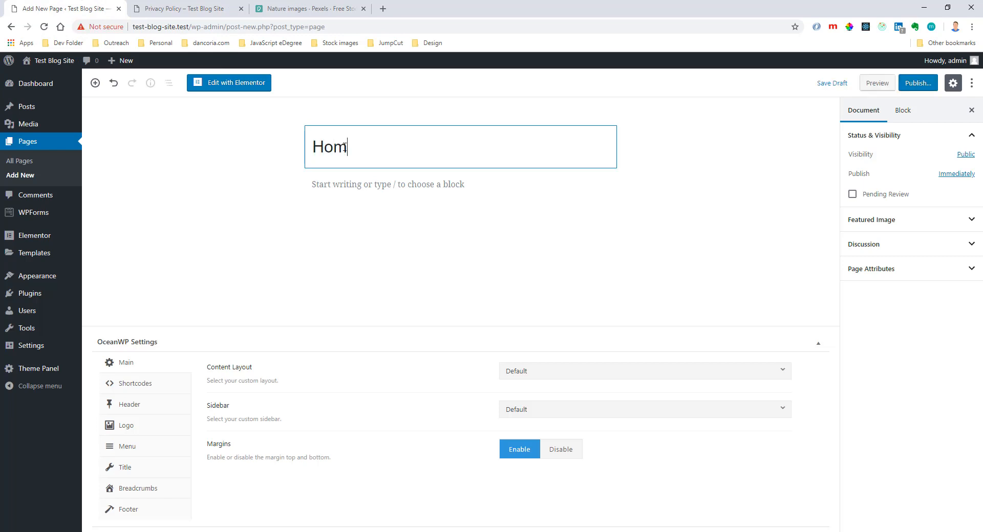
{"action": "type", "text": "epage"}
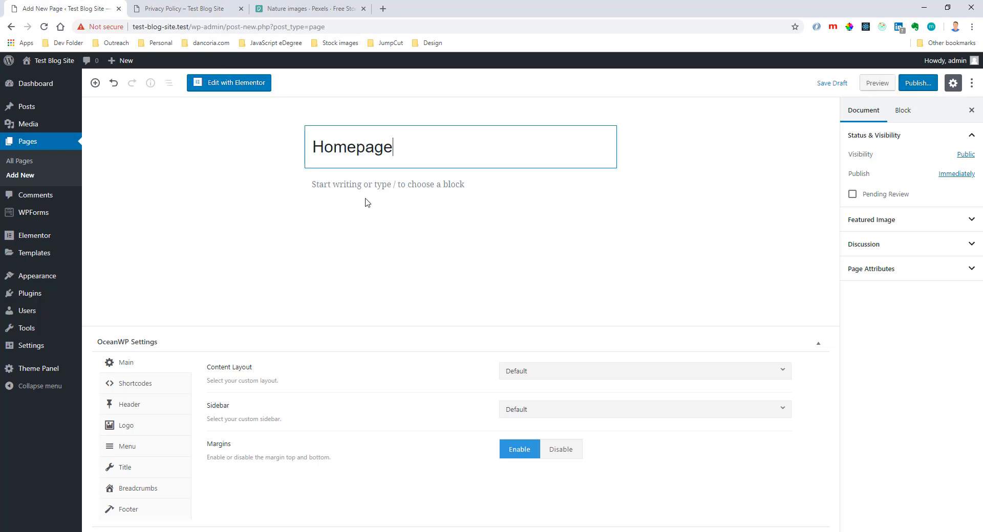
Publish the new Homepage page with public visibility.
{"action": "left_click", "coordinate": [356, 278]}
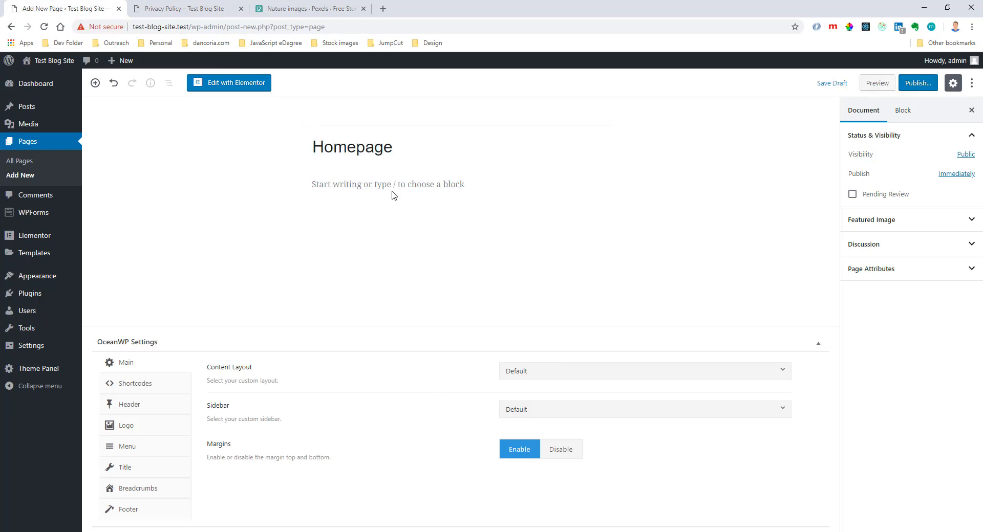
{"action": "left_click", "coordinate": [411, 162]}
{"action": "left_click_drag", "start_coordinate": [438, 148], "coordinate": [310, 148]}
{"action": "left_click", "coordinate": [419, 156]}
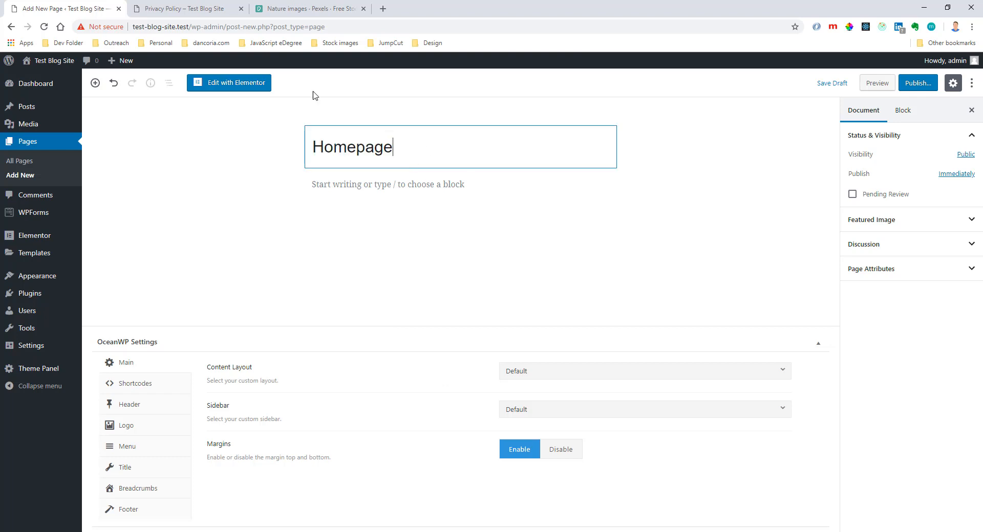
{"action": "left_click", "coordinate": [205, 9]}
{"action": "left_click", "coordinate": [68, 15]}
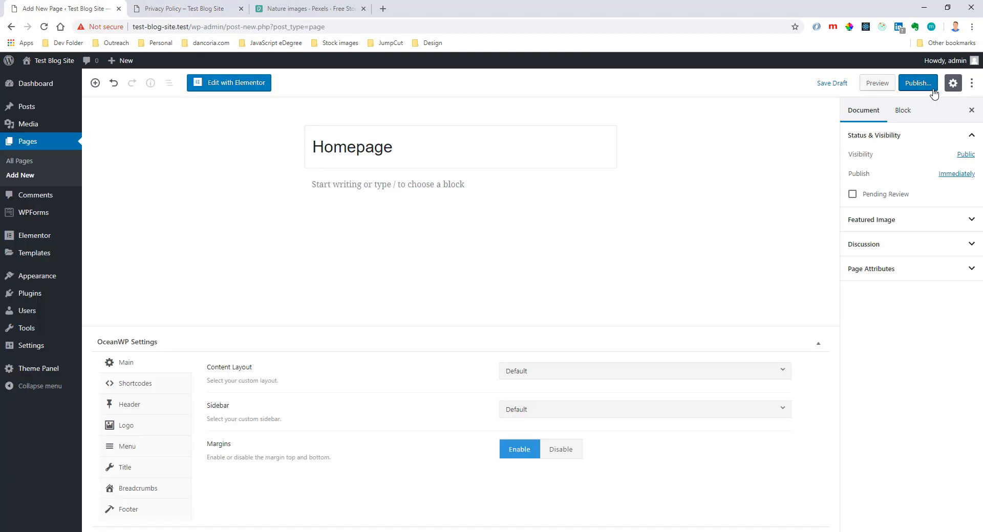
{"action": "left_click", "coordinate": [916, 86]}
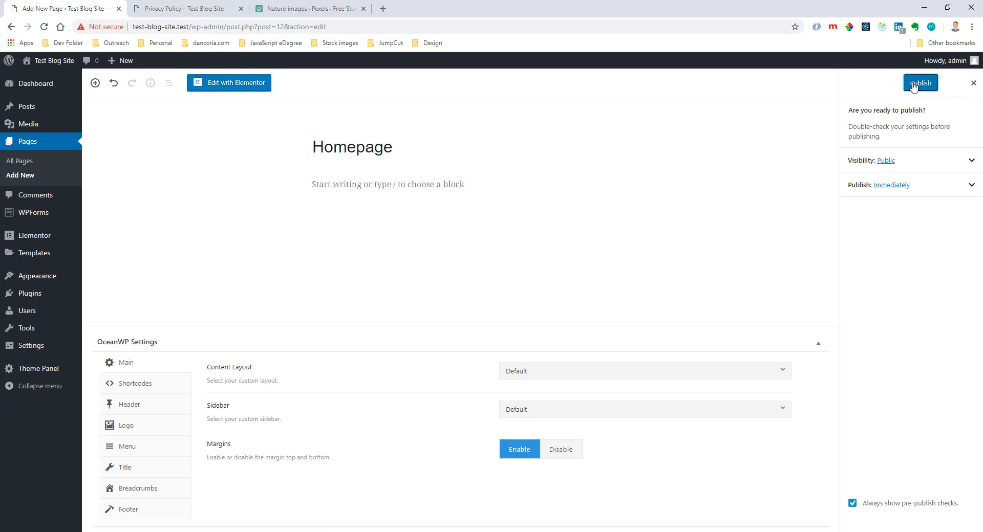
{"action": "left_click", "coordinate": [914, 87]}
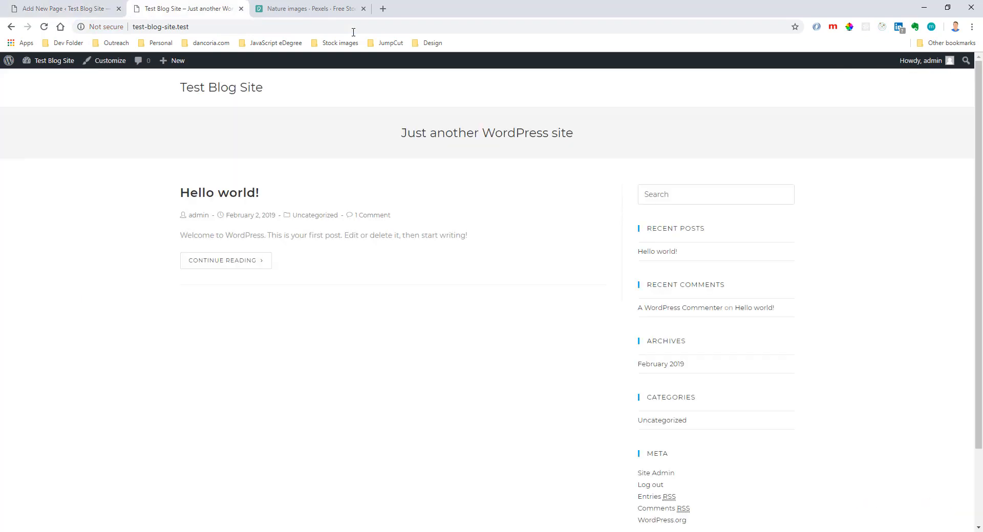
Load test-blog-site.test/homepage in the browser tab showing the live site.
{"action": "left_click", "coordinate": [353, 32]}
{"action": "left_click", "coordinate": [353, 32]}
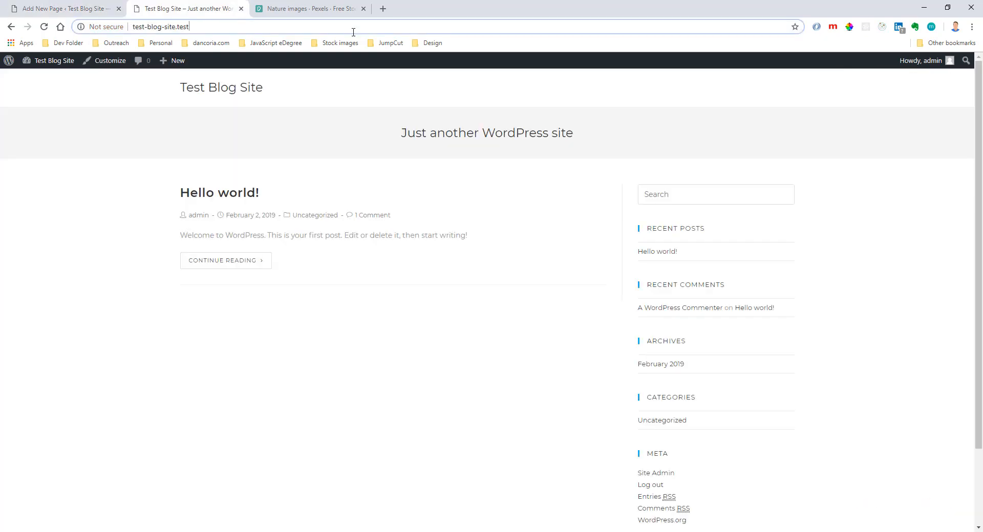
{"action": "type", "text": "/homepag"}
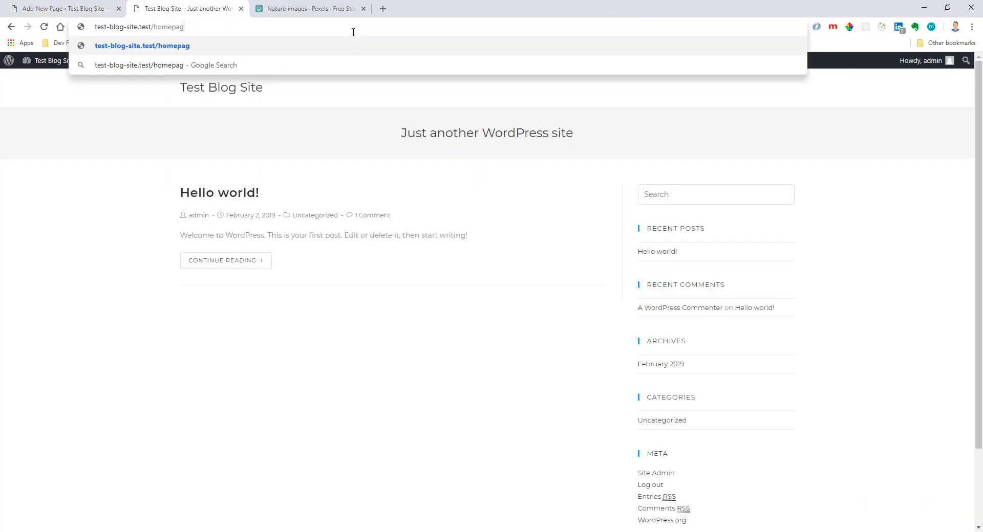
{"action": "type", "text": "e"}
{"action": "key", "text": "Return"}
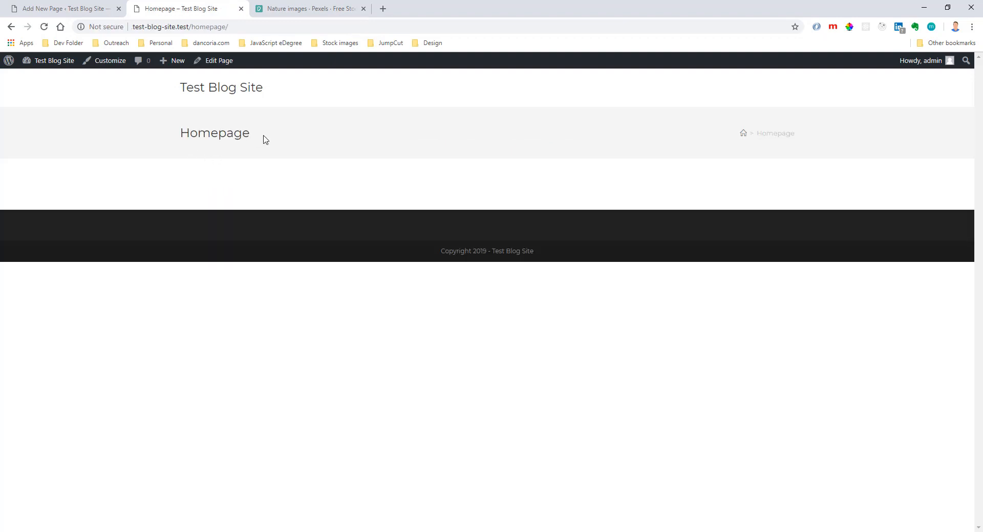
Compare the page's OceanWP Content Layout setting and its options with the layout of the live Homepage.
{"action": "left_click", "coordinate": [87, 15]}
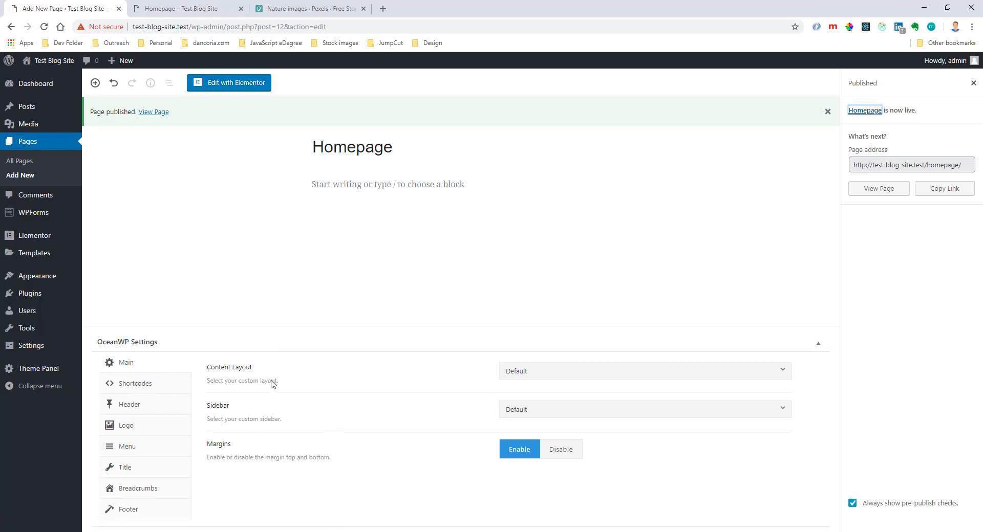
{"action": "left_click_drag", "start_coordinate": [279, 382], "coordinate": [207, 367]}
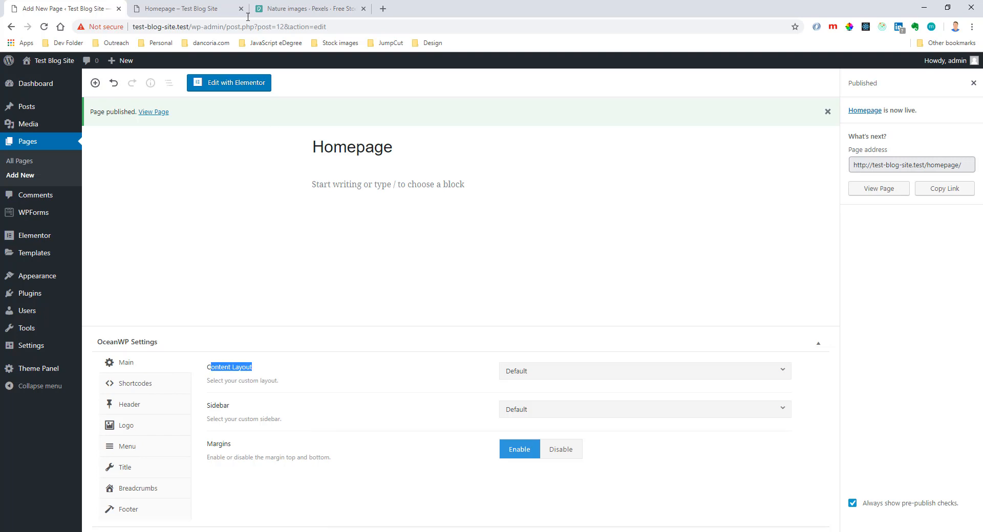
{"action": "left_click", "coordinate": [206, 11]}
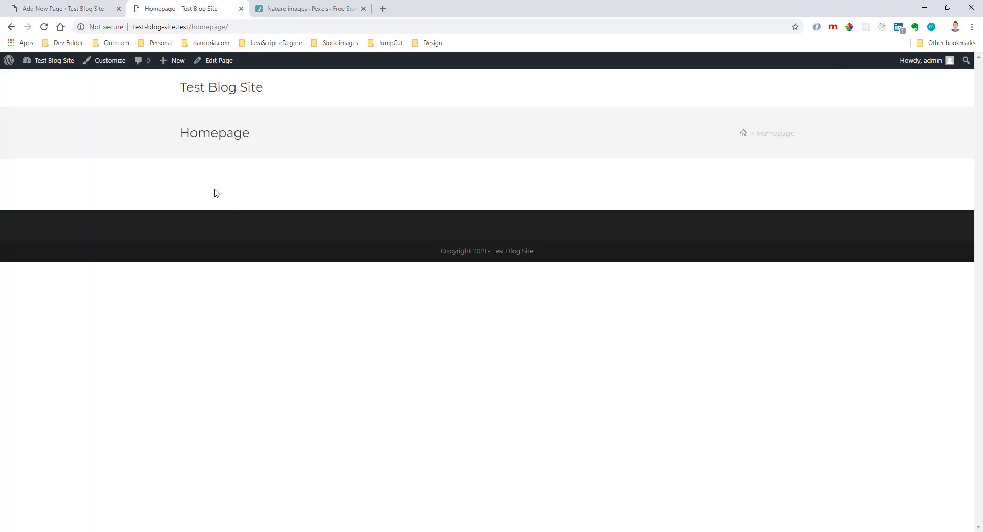
{"action": "left_click", "coordinate": [95, 8]}
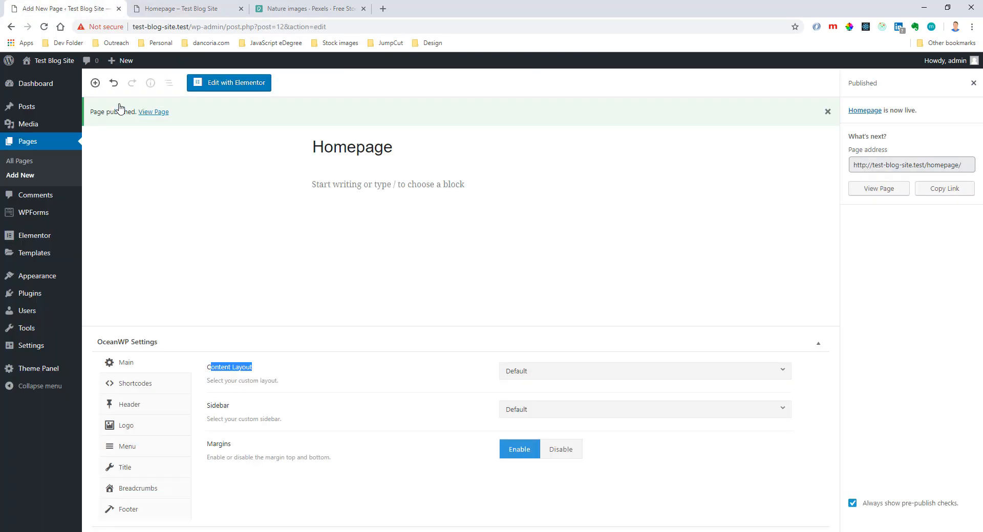
{"action": "left_click", "coordinate": [519, 378]}
{"action": "left_click", "coordinate": [519, 378]}
{"action": "left_click", "coordinate": [173, 9]}
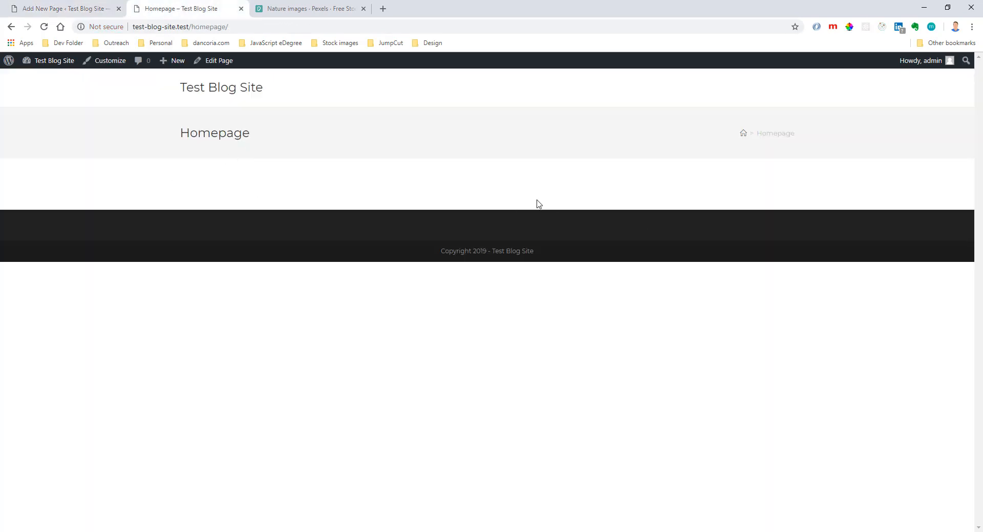
{"action": "left_click", "coordinate": [38, 7]}
Set the Homepage's OceanWP content layout to Right Sidebar and its sidebar to Default Sidebar.
{"action": "left_click", "coordinate": [541, 374]}
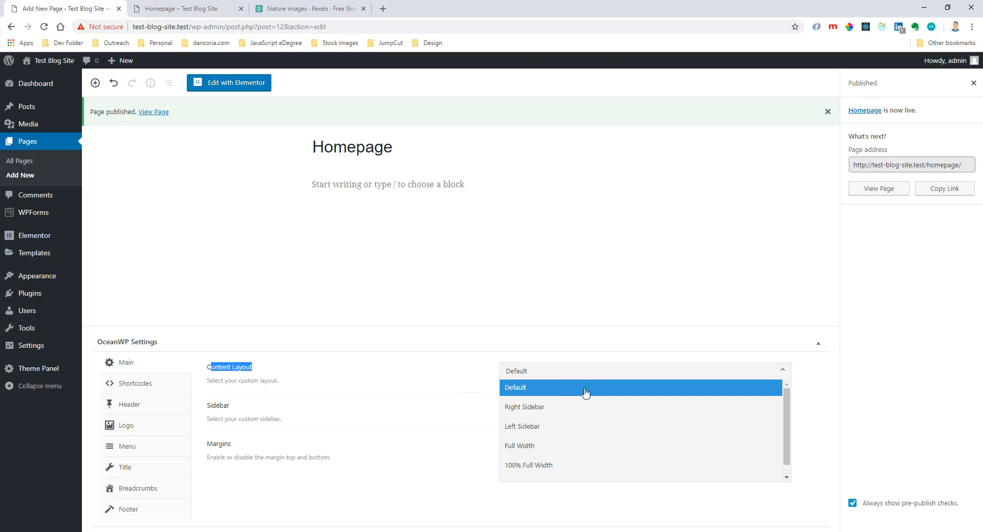
{"action": "left_click", "coordinate": [578, 414]}
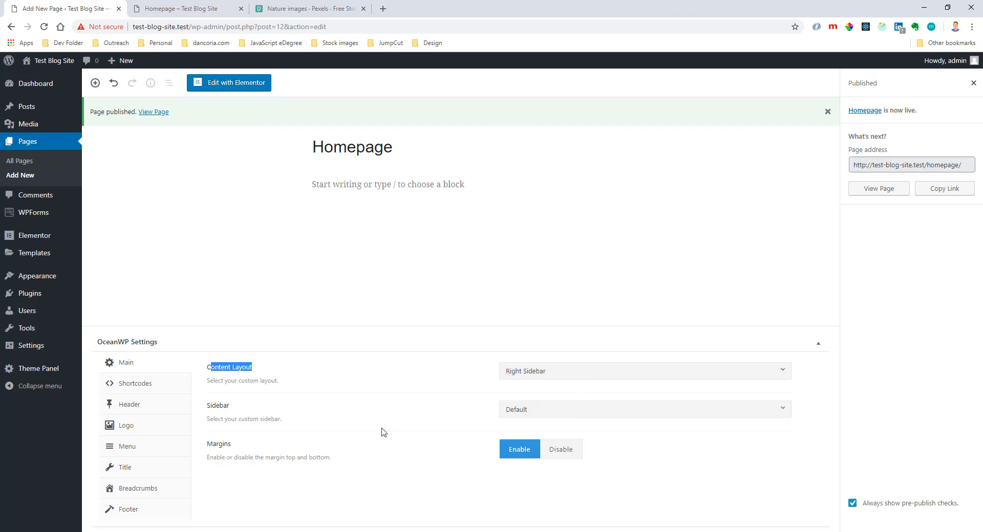
{"action": "double_click", "coordinate": [210, 406]}
{"action": "left_click", "coordinate": [507, 411]}
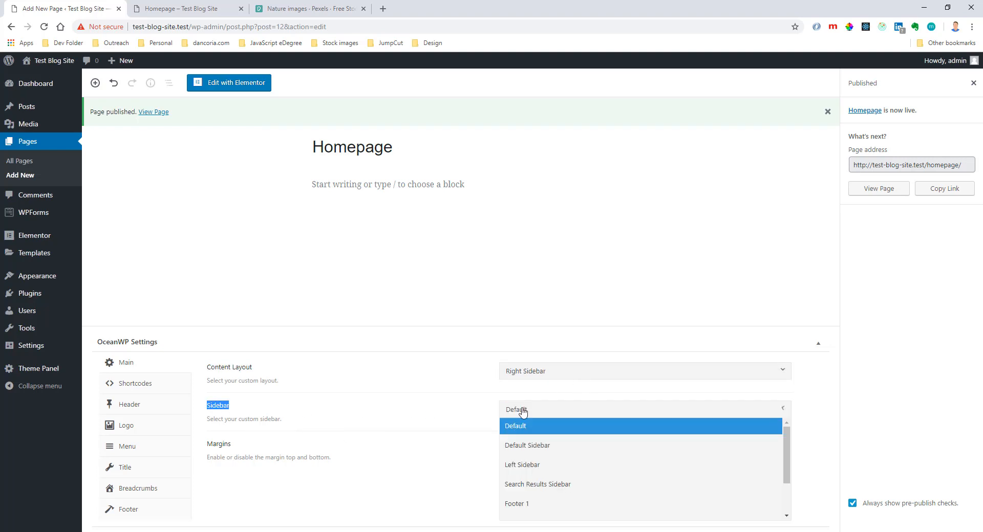
{"action": "left_click", "coordinate": [591, 453]}
{"action": "left_click", "coordinate": [714, 248]}
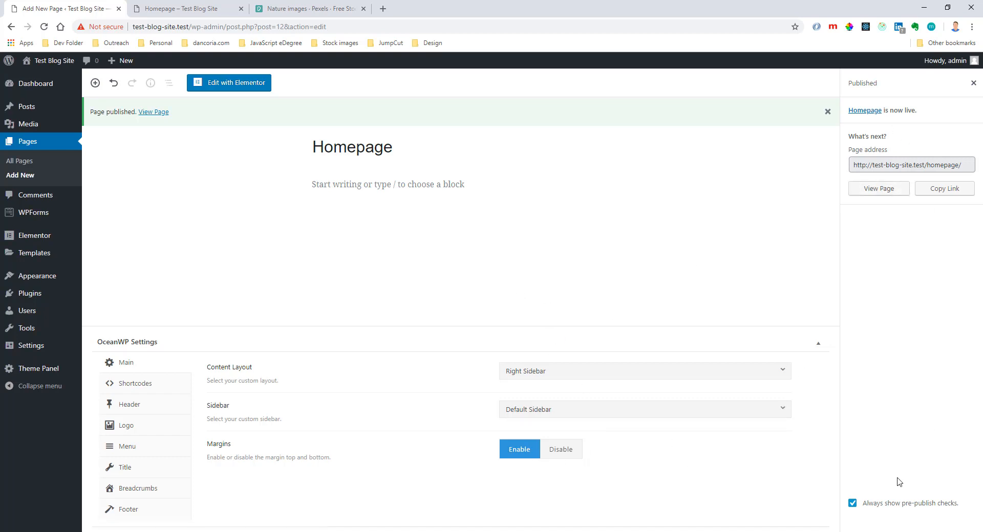
Update the Homepage with the sidebar settings and reload its live version.
{"action": "left_click", "coordinate": [973, 83]}
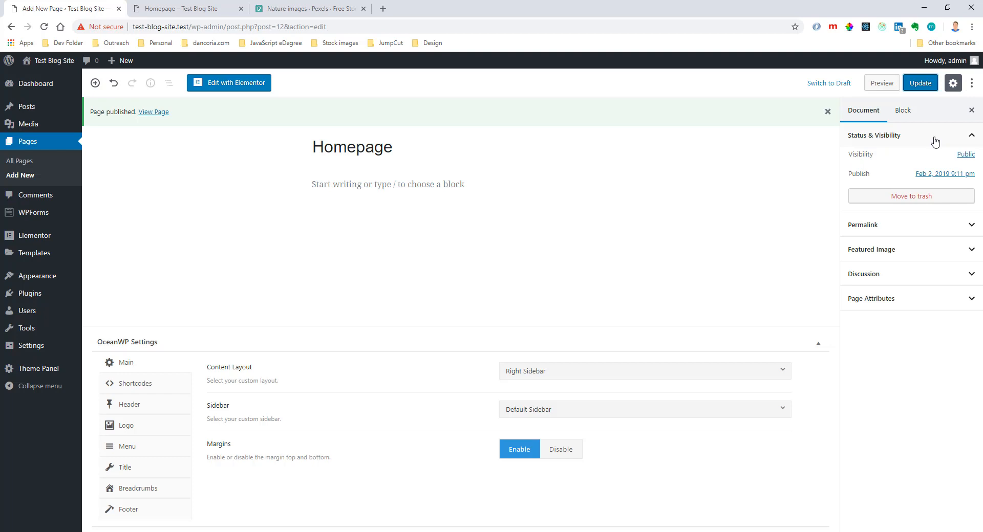
{"action": "left_click", "coordinate": [915, 85]}
{"action": "left_click", "coordinate": [179, 8]}
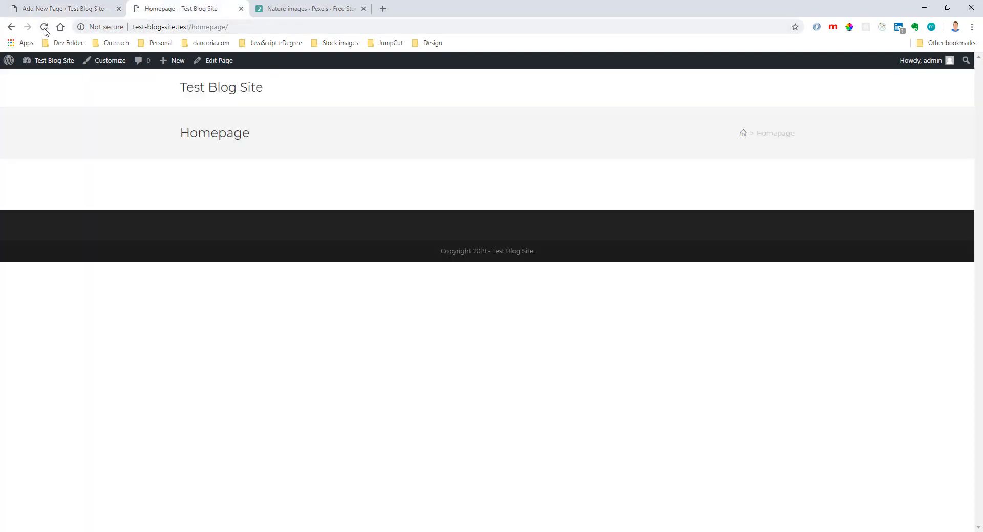
{"action": "left_click", "coordinate": [44, 27]}
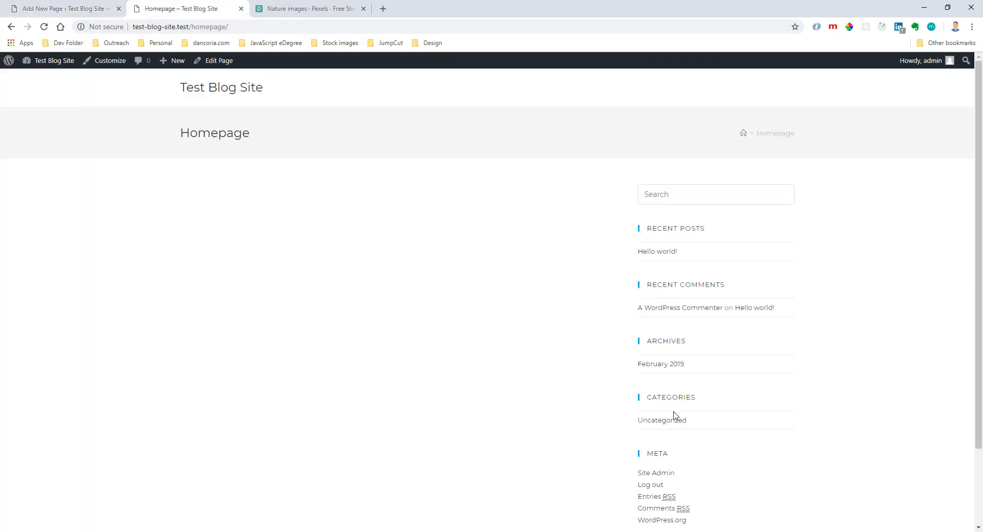
Add a paragraph of filler text "jasldfalskjdfhlaskdfasd" below the Homepage title and update the page.
{"action": "left_click", "coordinate": [77, 9]}
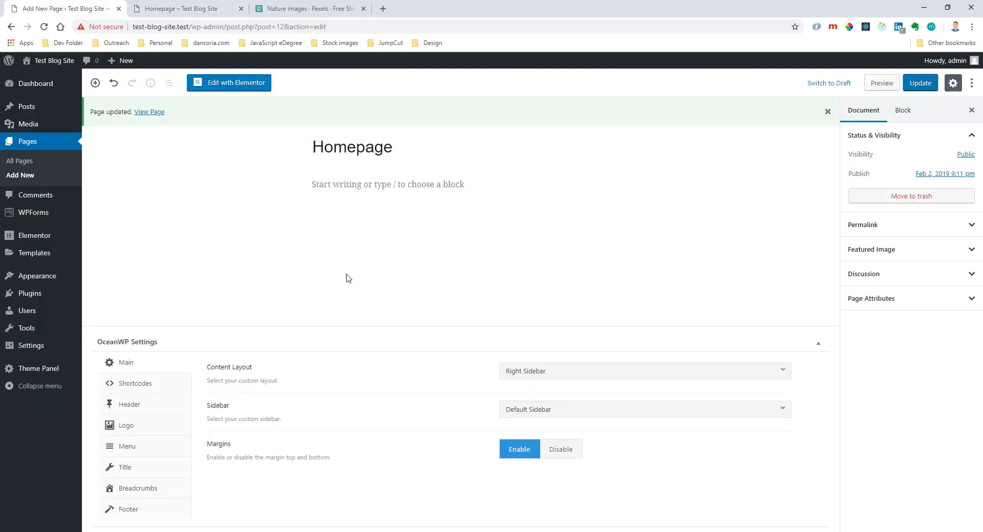
{"action": "left_click", "coordinate": [397, 186]}
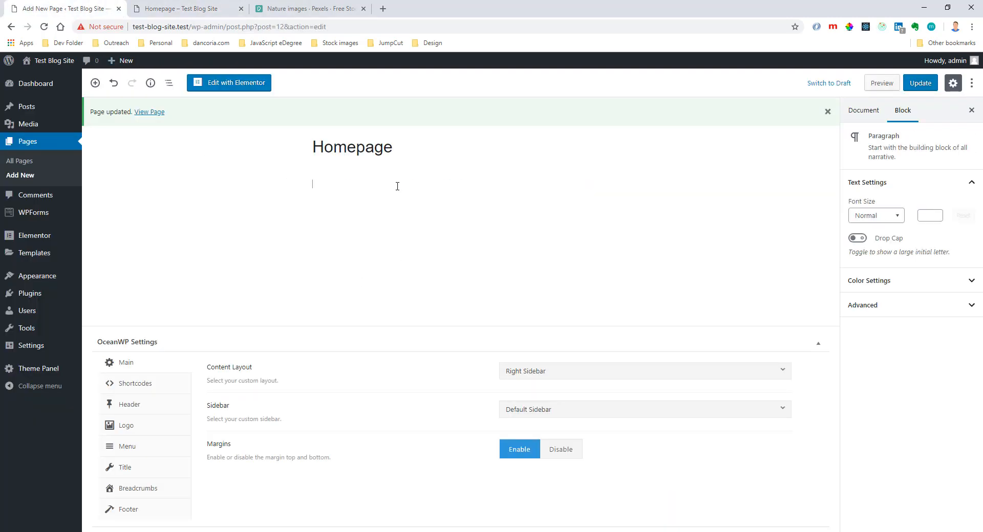
{"action": "type", "text": "jasldfalskjdfhlaskdfasd"}
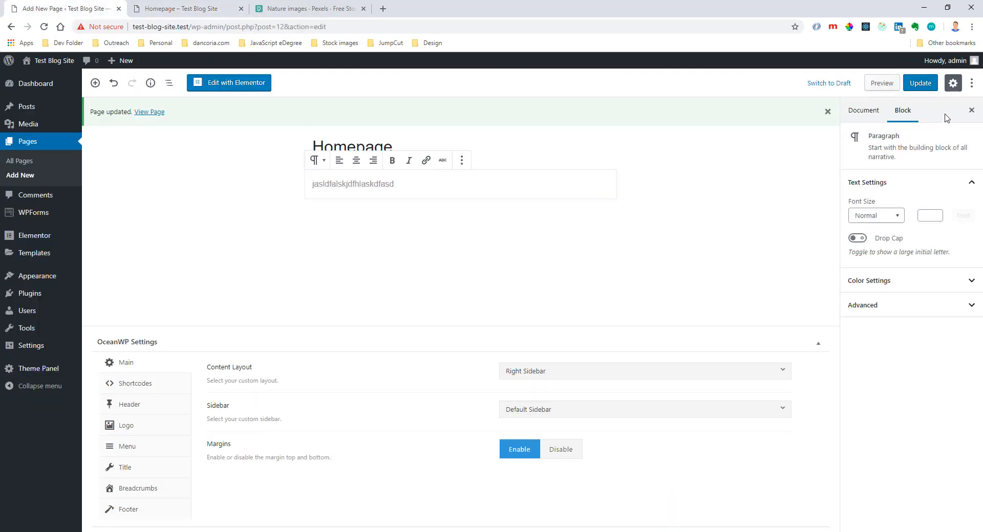
{"action": "left_click", "coordinate": [925, 91]}
Reload the live Homepage and examine the filler text, sidebar widgets and footer.
{"action": "left_click", "coordinate": [187, 10]}
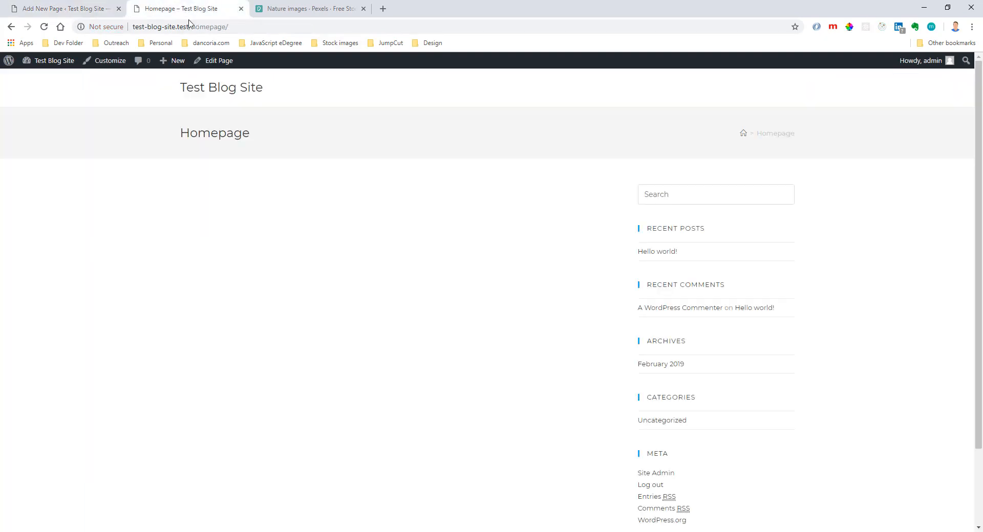
{"action": "left_click", "coordinate": [44, 26]}
{"action": "double_click", "coordinate": [462, 210]}
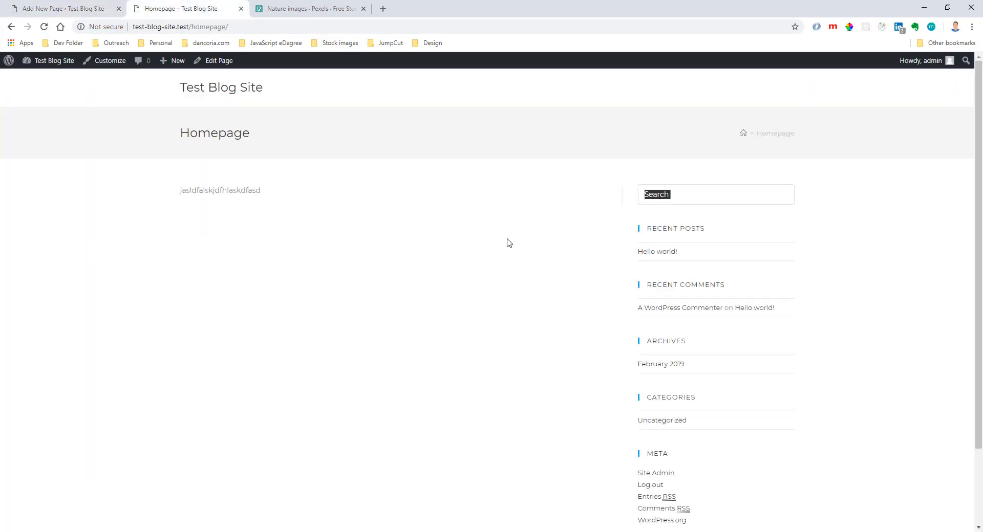
{"action": "left_click", "coordinate": [256, 205]}
{"action": "scroll", "coordinate": [729, 401], "scroll_direction": "down", "scroll_amount": 3}
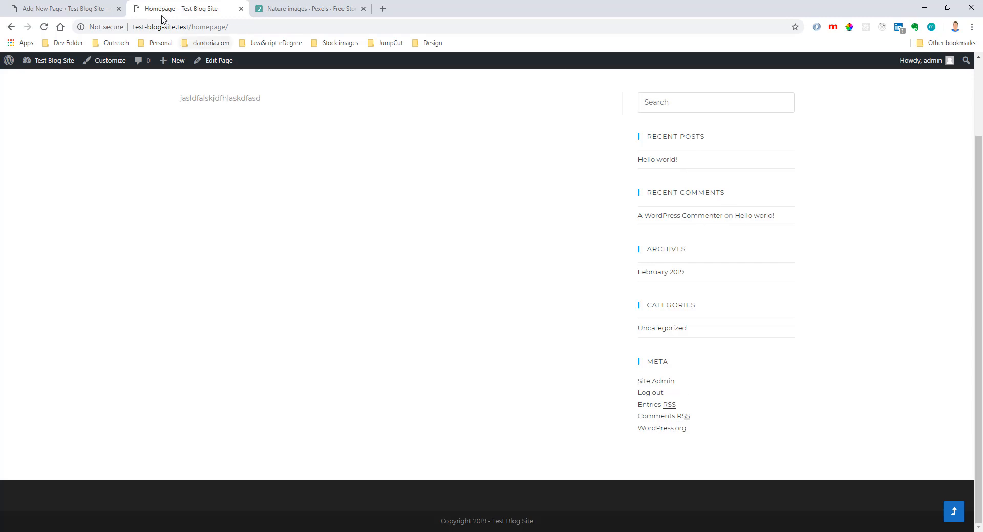
Reset the Homepage's OceanWP content layout and sidebar settings to Default.
{"action": "left_click", "coordinate": [73, 8]}
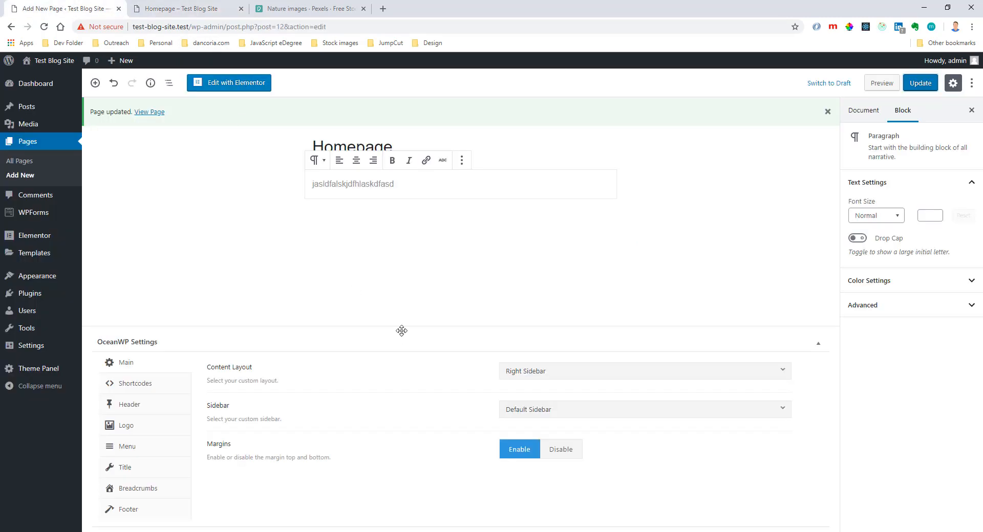
{"action": "left_click", "coordinate": [542, 373]}
{"action": "left_click", "coordinate": [546, 396]}
{"action": "left_click", "coordinate": [542, 410]}
{"action": "left_click", "coordinate": [541, 425]}
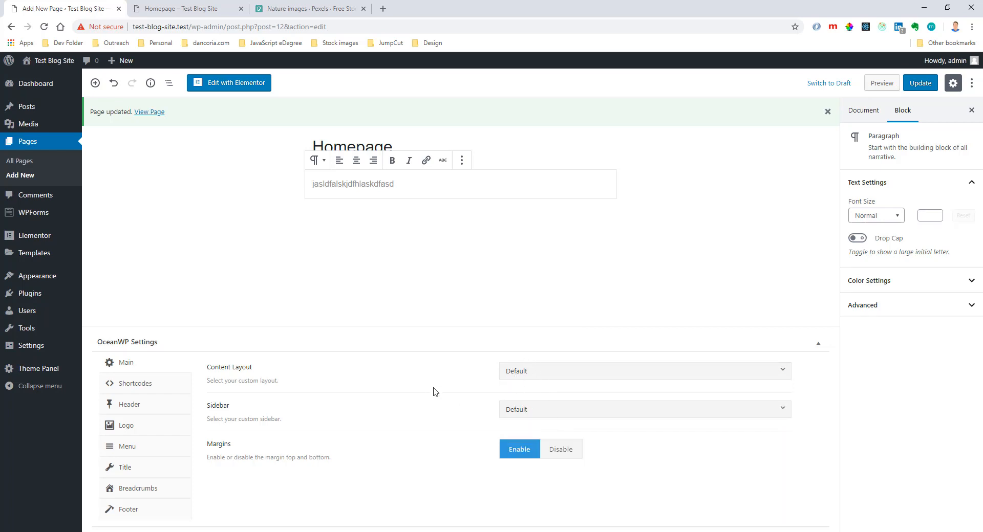
Disable the page title display in the Homepage's OceanWP settings, update the page and check its live version.
{"action": "left_click", "coordinate": [122, 472]}
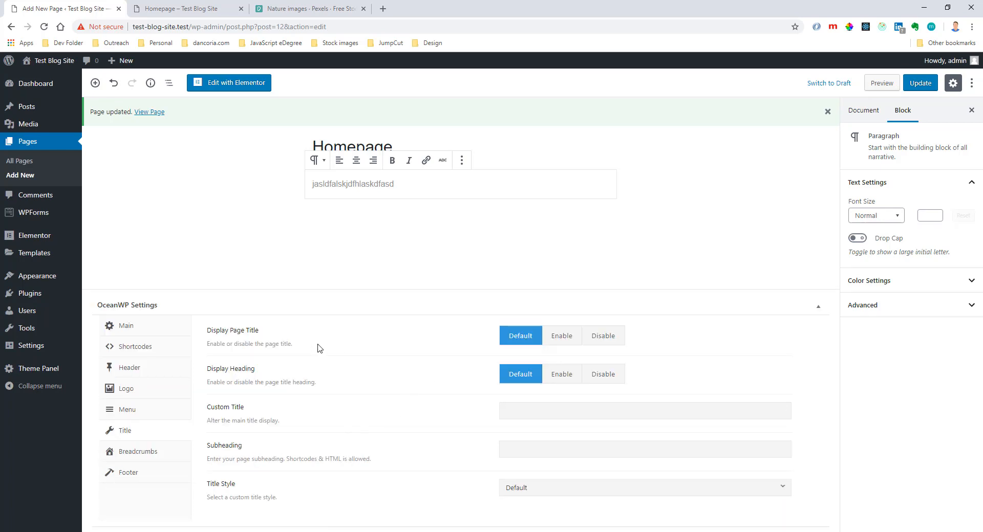
{"action": "left_click", "coordinate": [163, 10]}
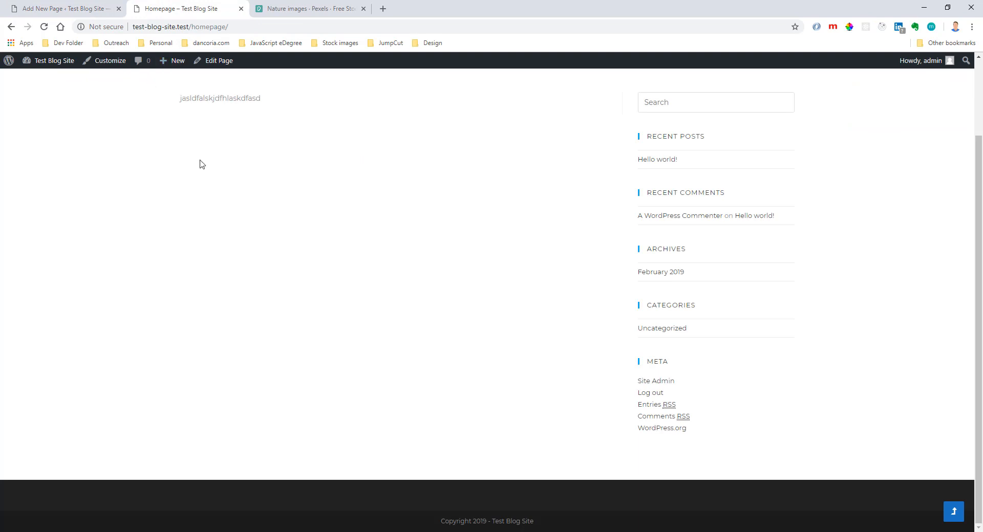
{"action": "left_click", "coordinate": [94, 9]}
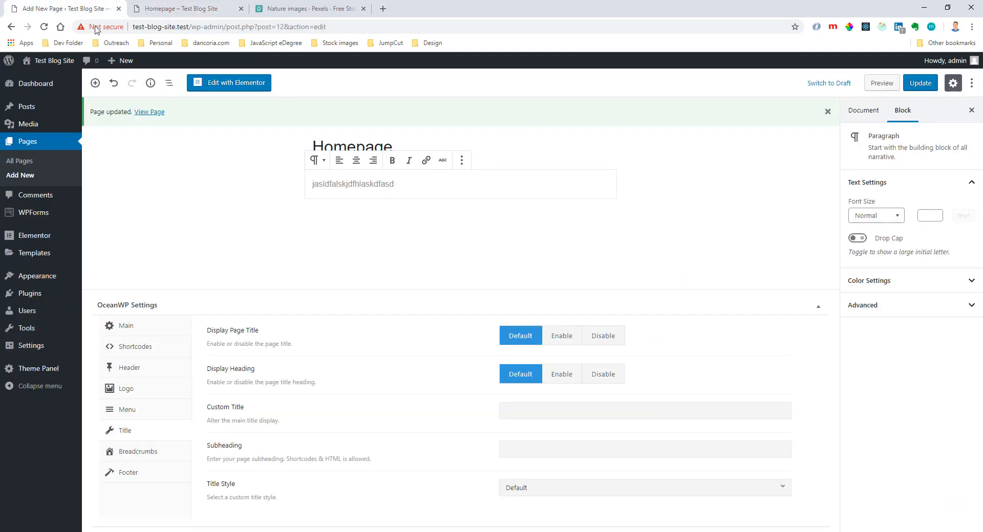
{"action": "left_click", "coordinate": [594, 347]}
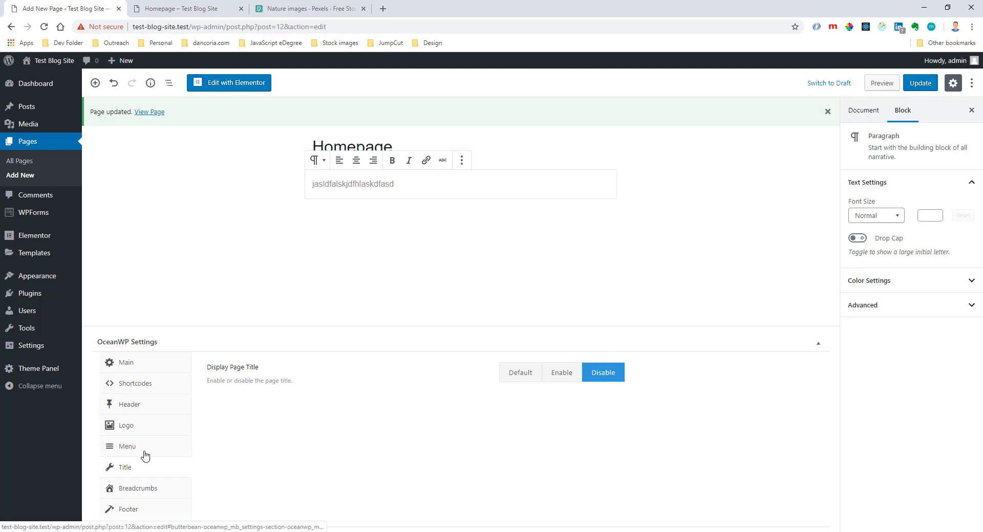
{"action": "left_click", "coordinate": [920, 83]}
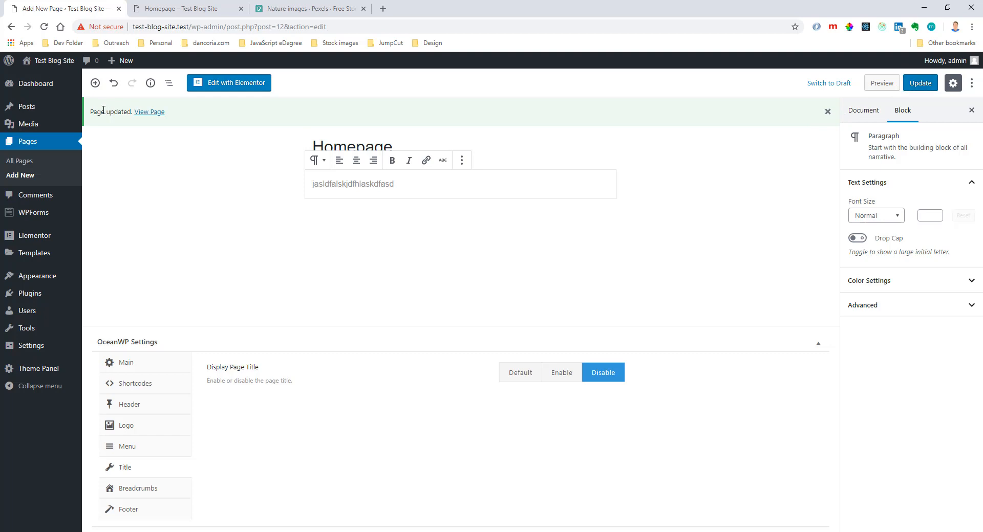
{"action": "left_click_drag", "start_coordinate": [95, 112], "coordinate": [132, 112]}
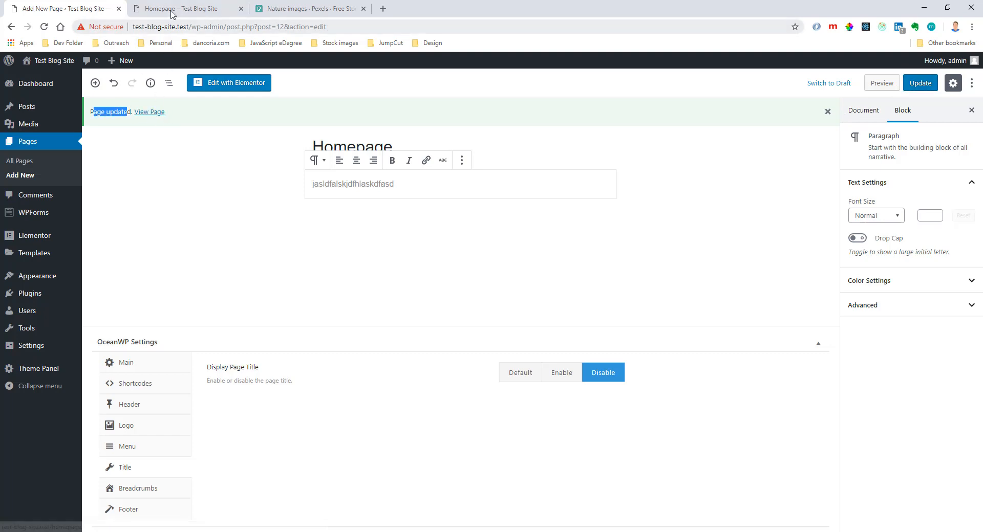
{"action": "left_click", "coordinate": [215, 9]}
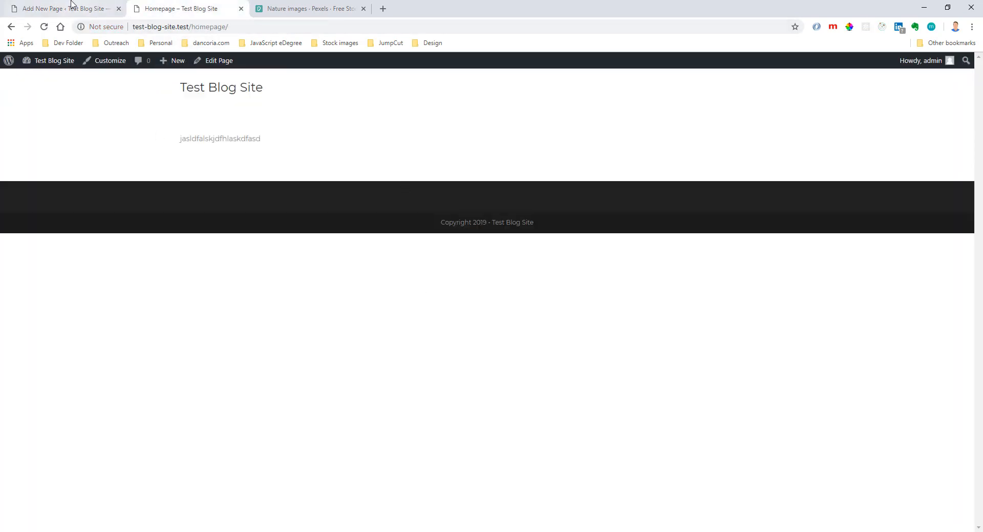
{"action": "left_click", "coordinate": [76, 10]}
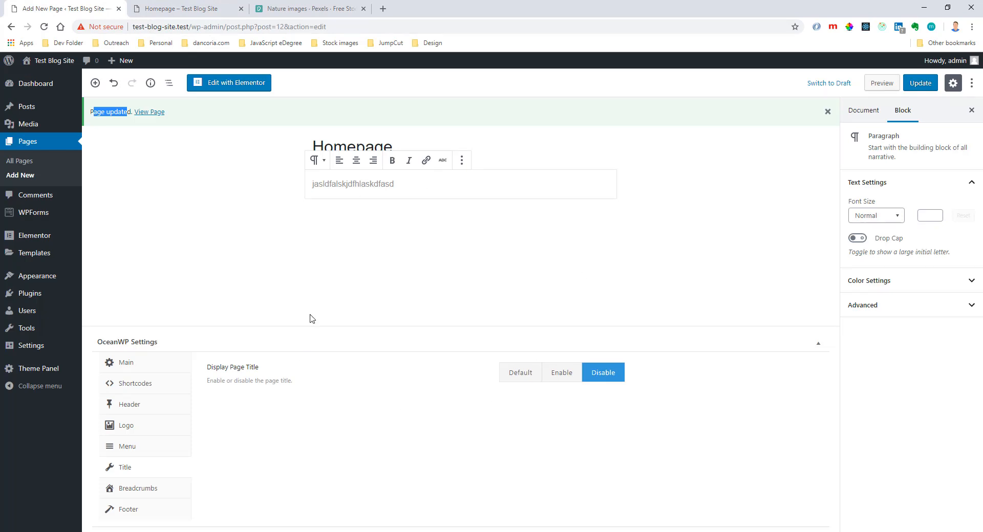
Open the site's menu management and create a new menu named "Main Menu".
{"action": "mouse_move", "coordinate": [28, 282]}
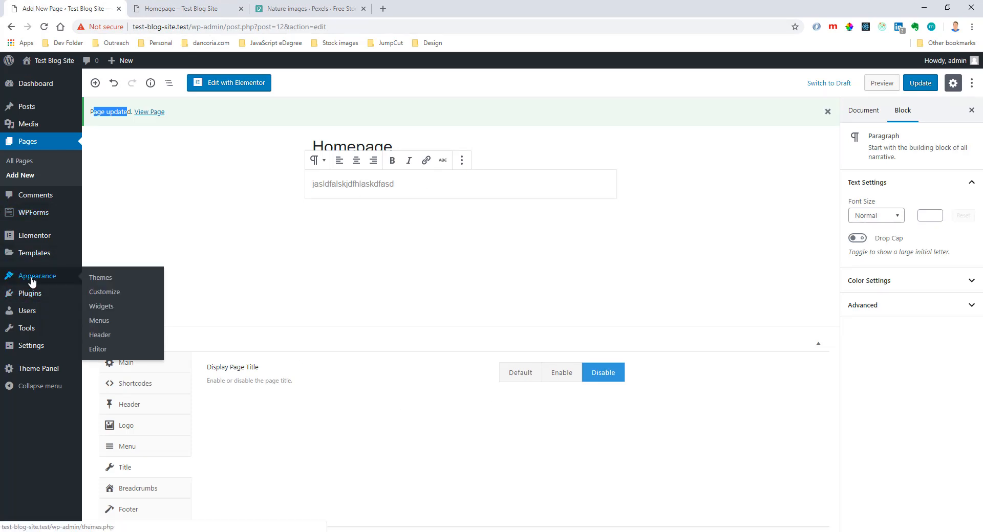
{"action": "left_click", "coordinate": [103, 322]}
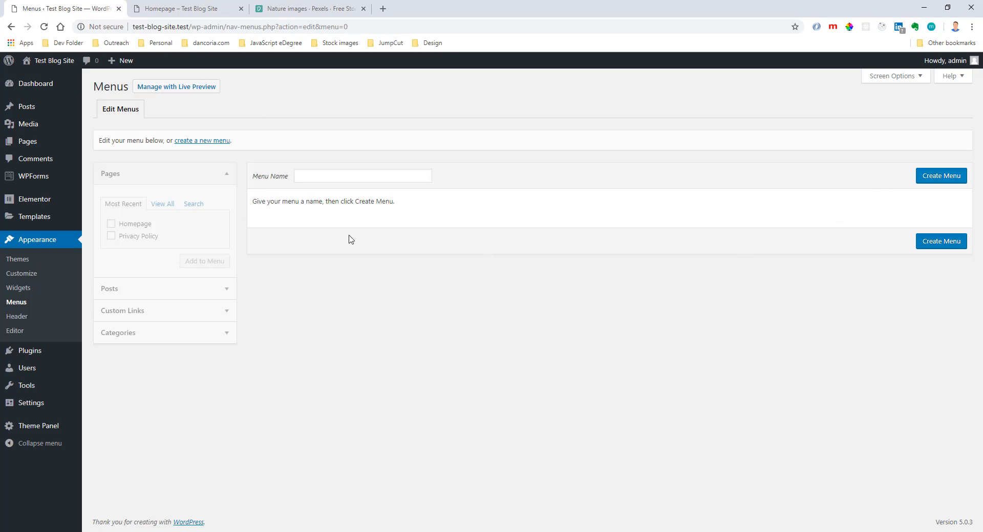
{"action": "left_click", "coordinate": [335, 176]}
{"action": "left_click", "coordinate": [333, 196]}
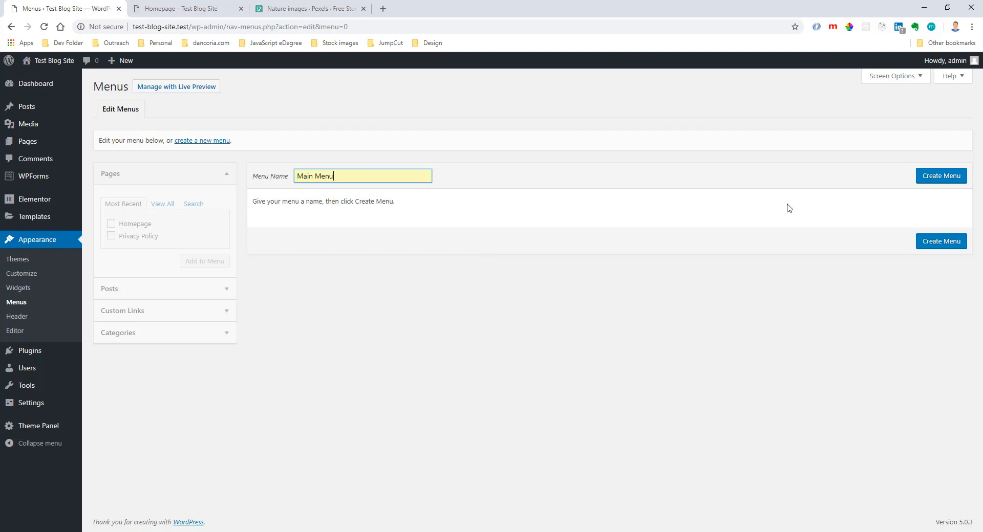
{"action": "left_click", "coordinate": [942, 175]}
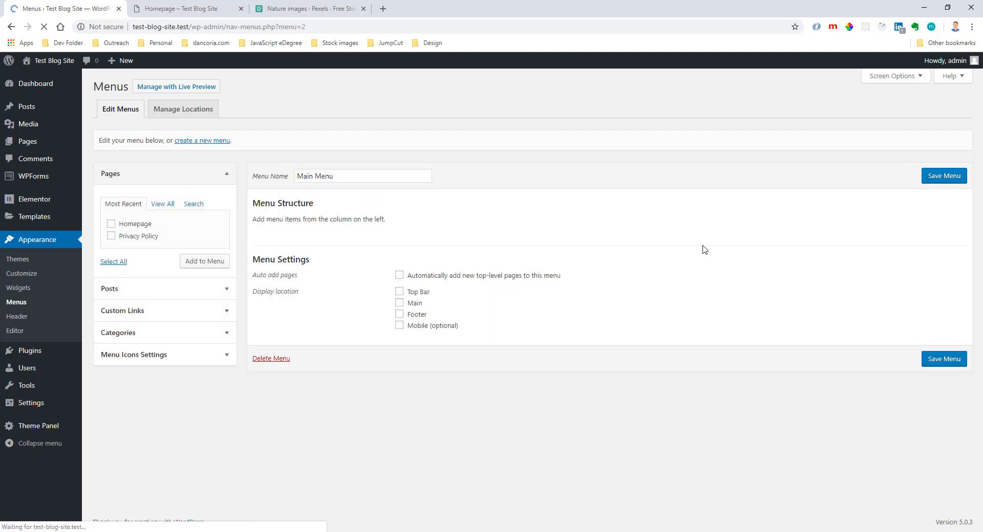
Add the Homepage and Privacy Policy pages to Main Menu and save the menu.
{"action": "left_click", "coordinate": [109, 174]}
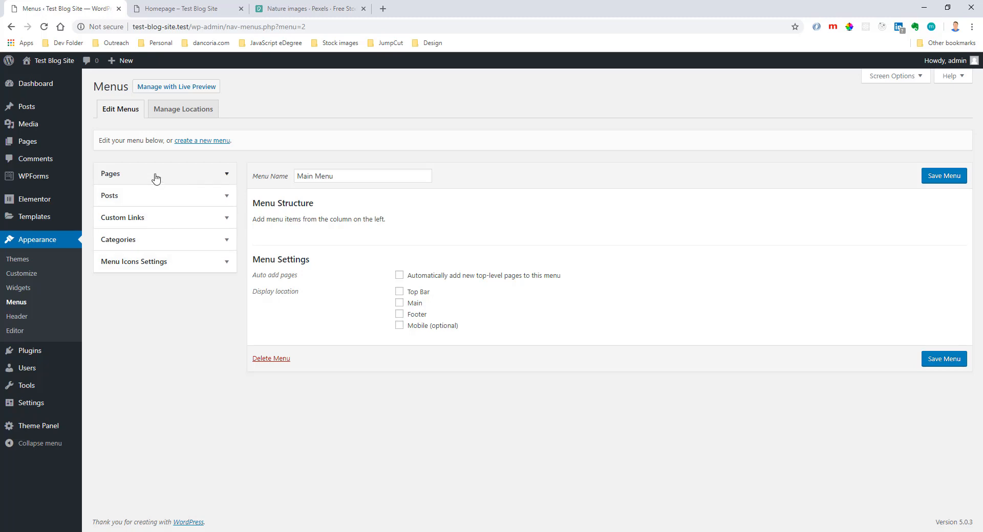
{"action": "left_click", "coordinate": [138, 175]}
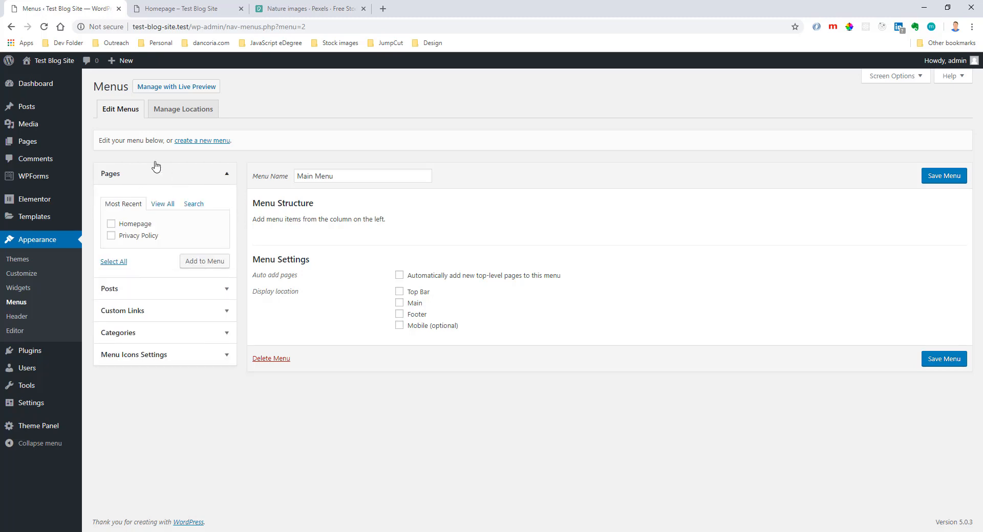
{"action": "left_click", "coordinate": [112, 224]}
{"action": "left_click", "coordinate": [111, 236]}
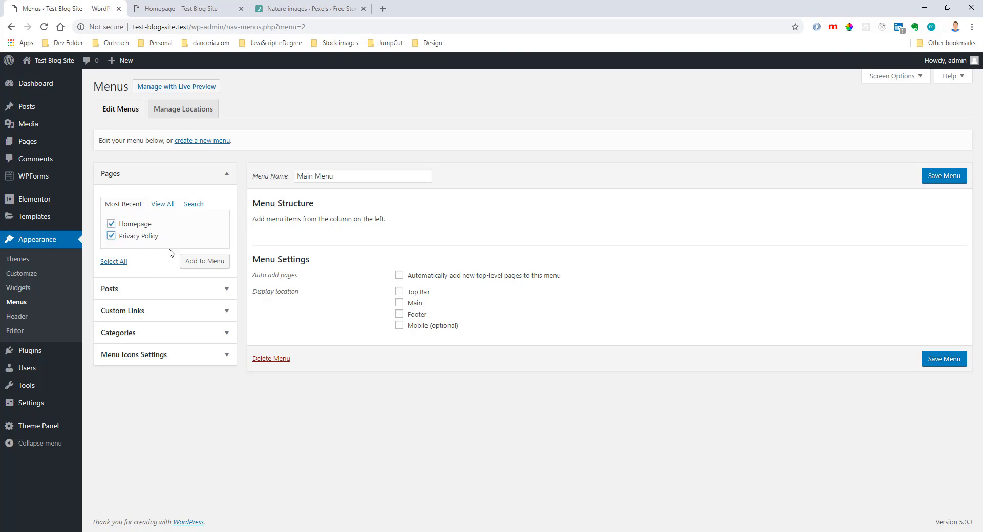
{"action": "left_click", "coordinate": [206, 264]}
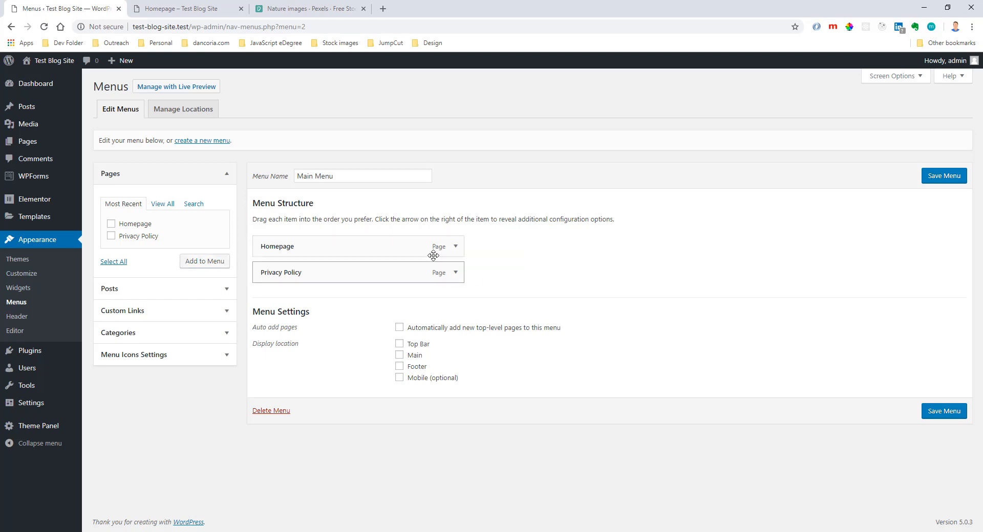
{"action": "left_click", "coordinate": [954, 182]}
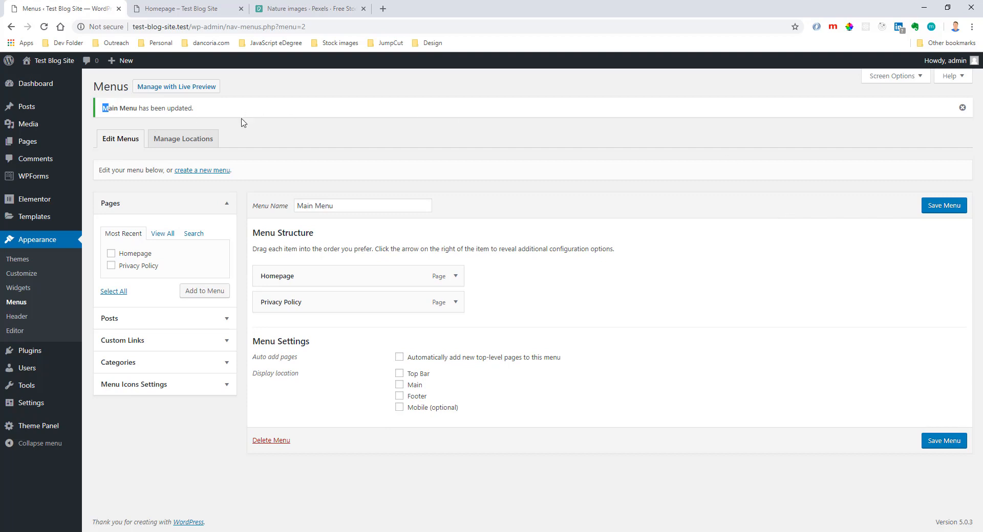
{"action": "left_click_drag", "start_coordinate": [243, 123], "coordinate": [237, 113]}
Reload the live Homepage and check its header for menu links.
{"action": "left_click", "coordinate": [205, 11]}
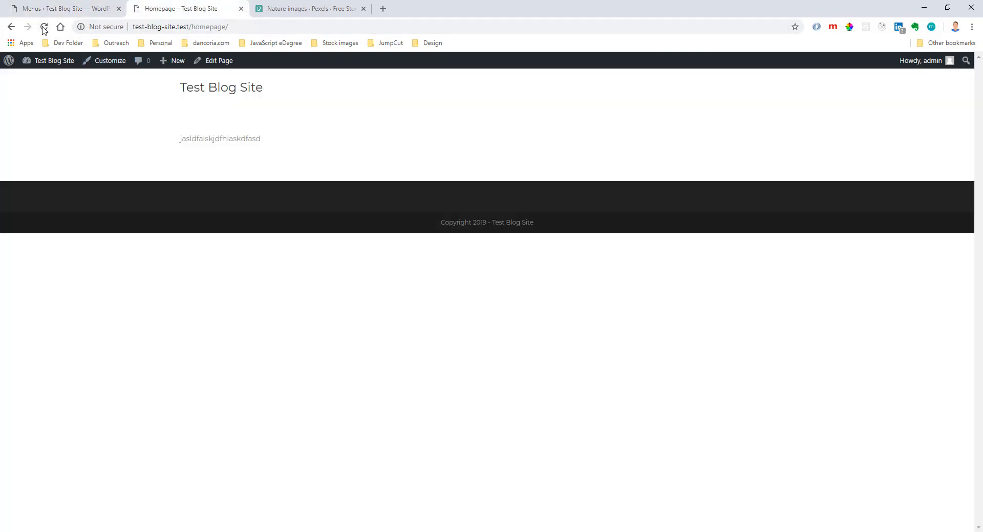
{"action": "left_click", "coordinate": [44, 28]}
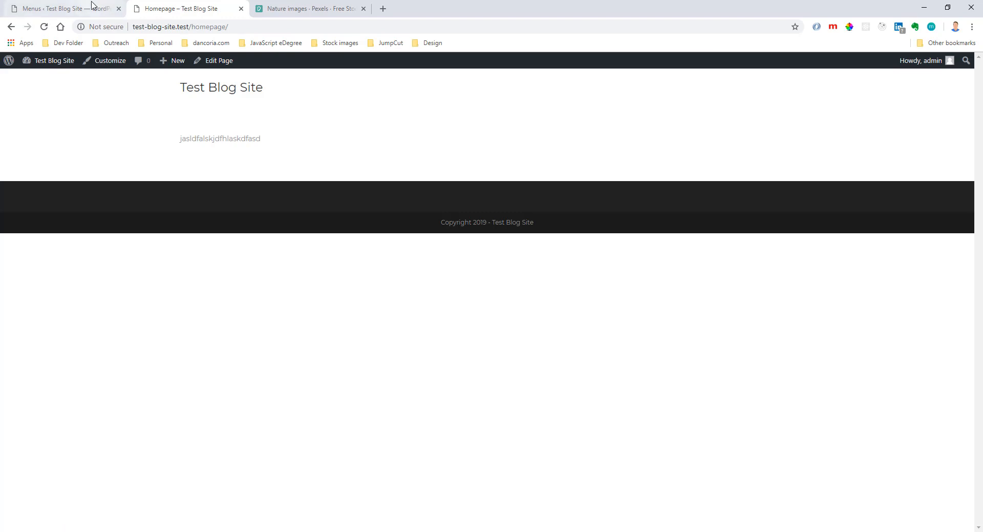
{"action": "left_click", "coordinate": [92, 5]}
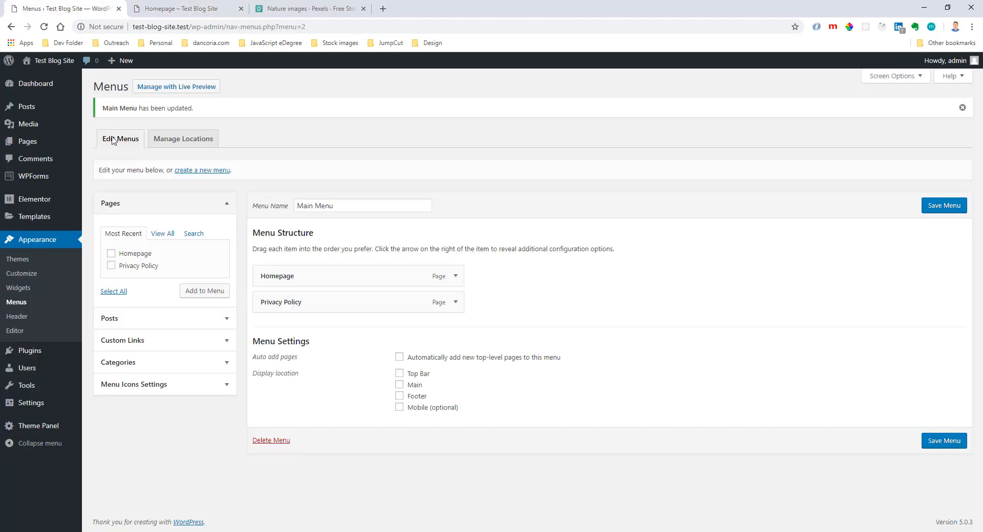
Assign Main Menu to the Main menu location in the theme customizer, publish the change and close the customizer.
{"action": "left_click", "coordinate": [25, 276]}
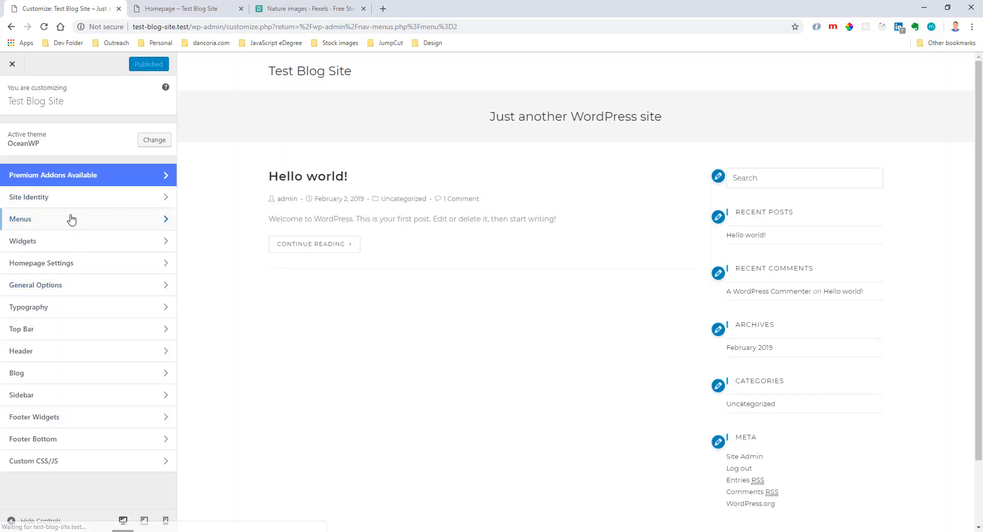
{"action": "left_click", "coordinate": [71, 218]}
{"action": "left_click", "coordinate": [72, 234]}
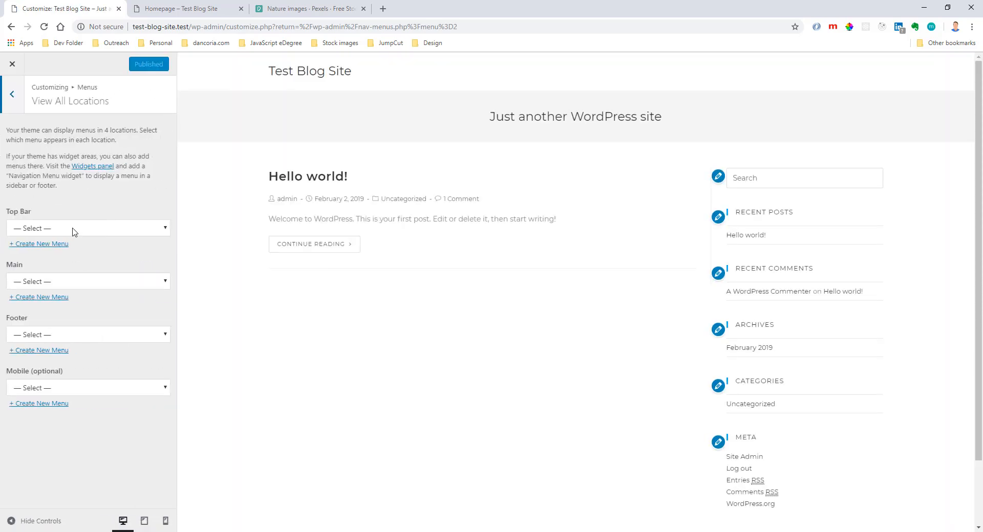
{"action": "left_click", "coordinate": [11, 97]}
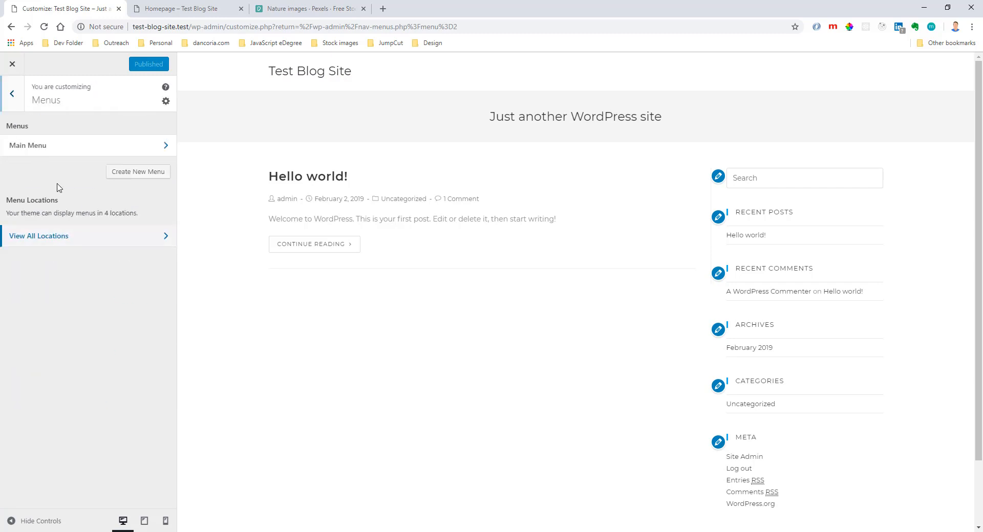
{"action": "left_click", "coordinate": [68, 237]}
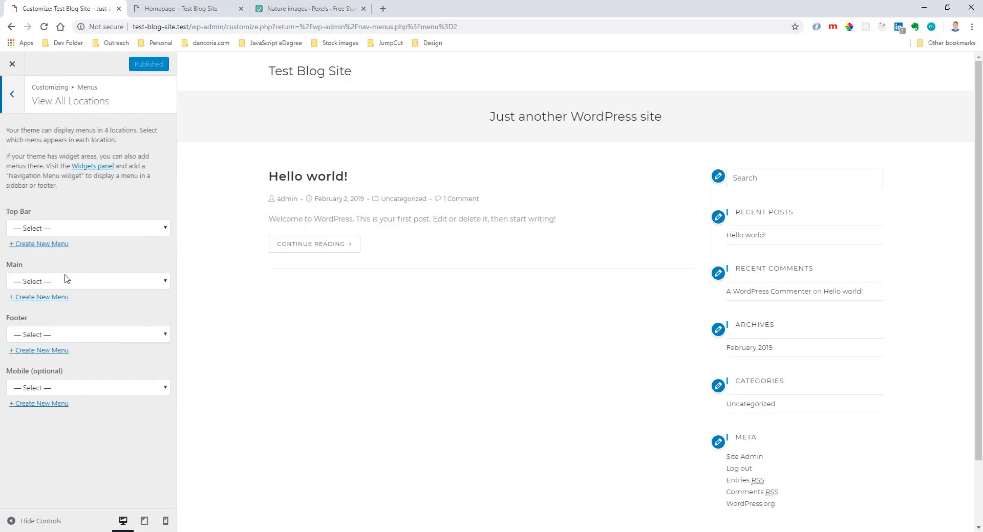
{"action": "left_click", "coordinate": [36, 282]}
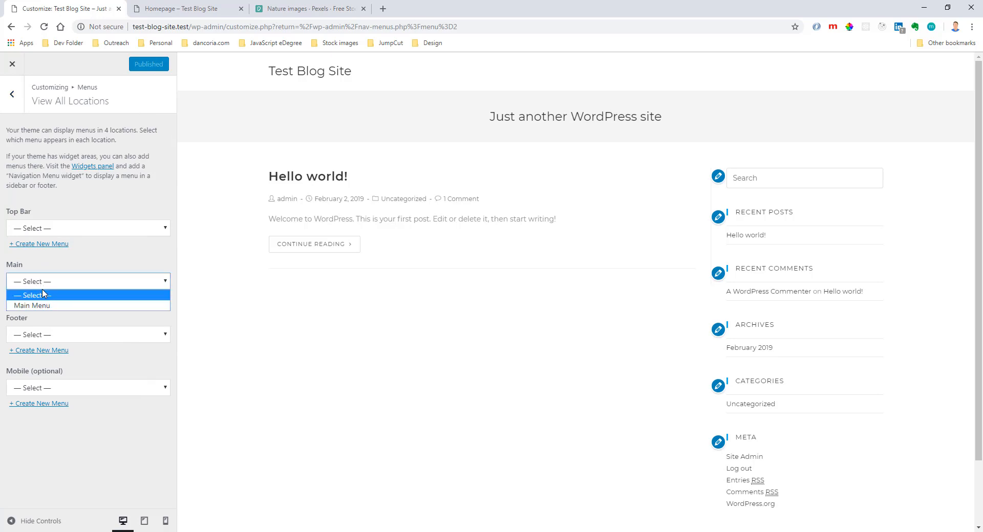
{"action": "left_click", "coordinate": [37, 306]}
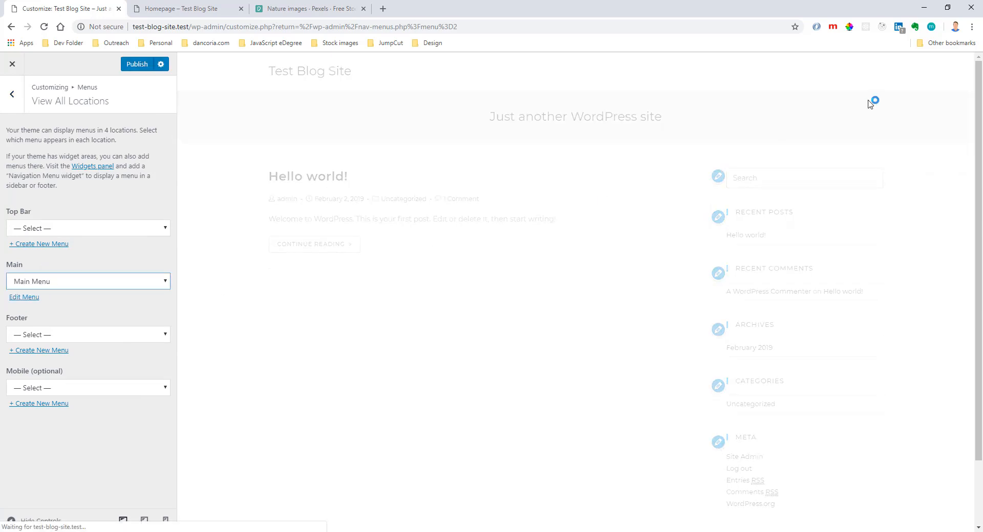
{"action": "left_click", "coordinate": [134, 64]}
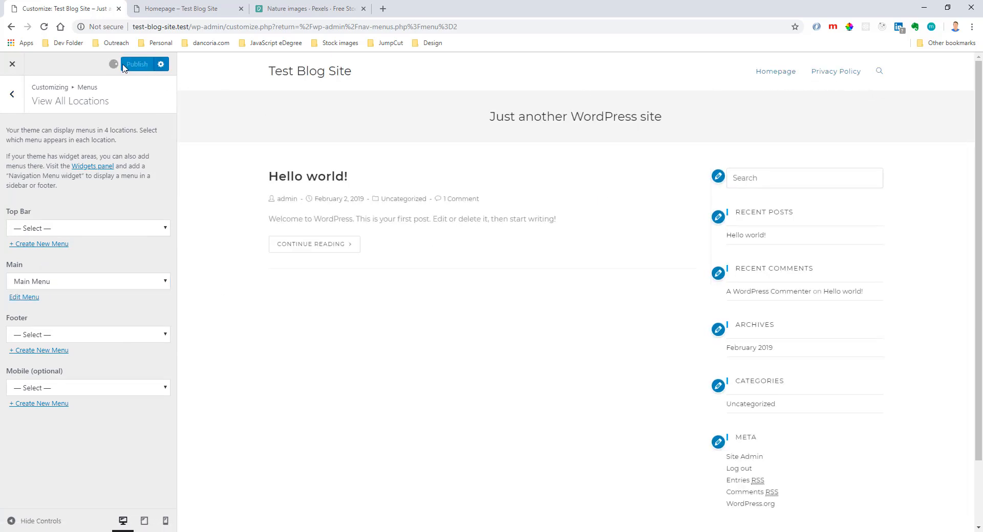
{"action": "left_click", "coordinate": [16, 71]}
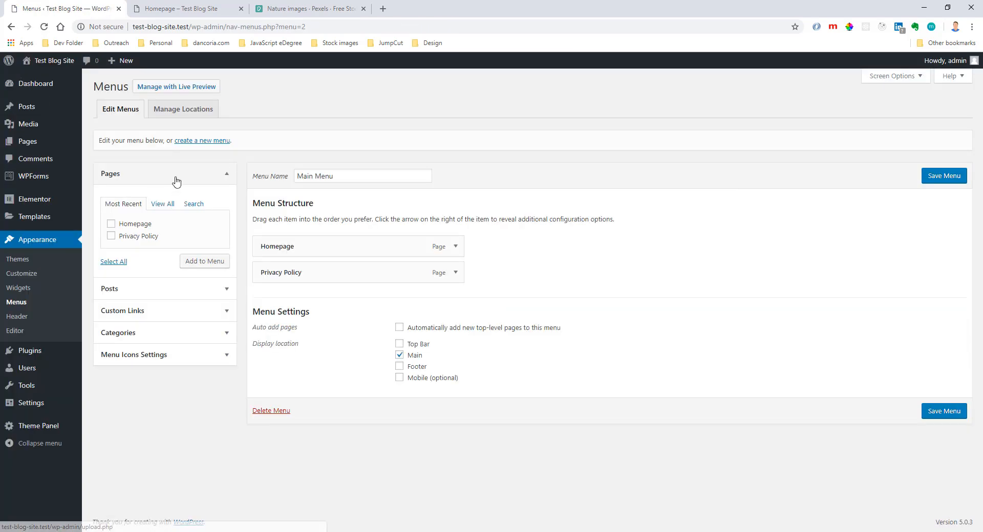
Reload the live Homepage to examine the header navigation, then return to the menu editor.
{"action": "left_click", "coordinate": [172, 8]}
{"action": "left_click", "coordinate": [44, 26]}
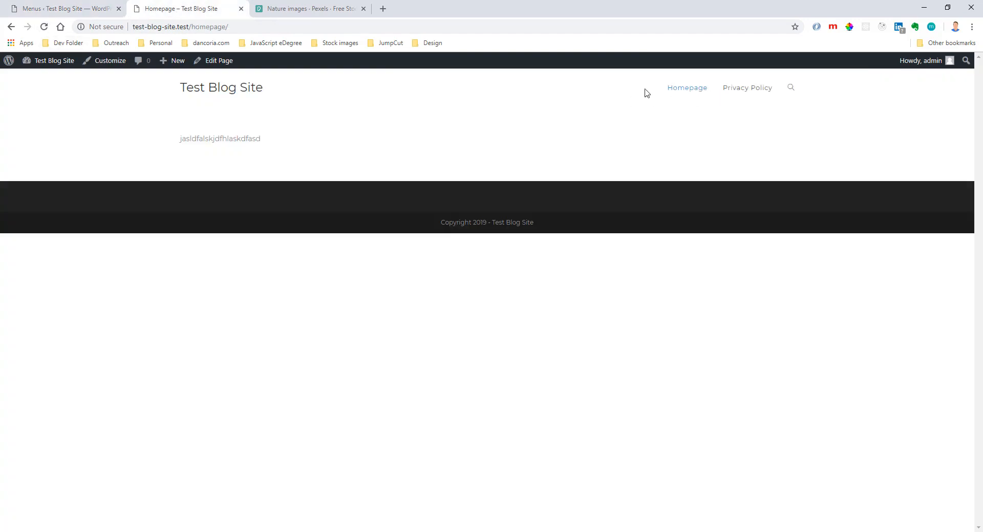
{"action": "left_click", "coordinate": [105, 8]}
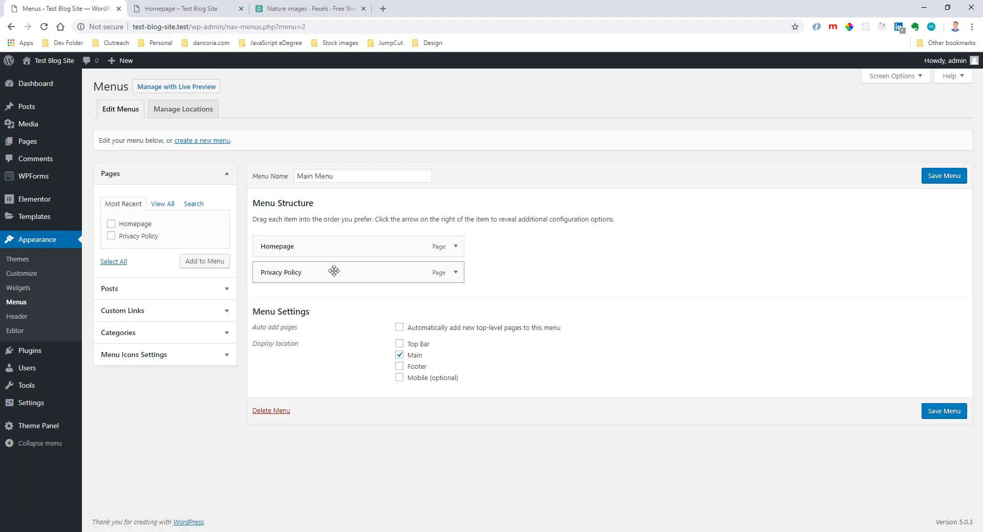
Nest Privacy Policy as a sub item under Homepage in Main Menu and save the menu.
{"action": "left_click_drag", "start_coordinate": [334, 271], "coordinate": [509, 276]}
{"action": "left_click", "coordinate": [944, 176]}
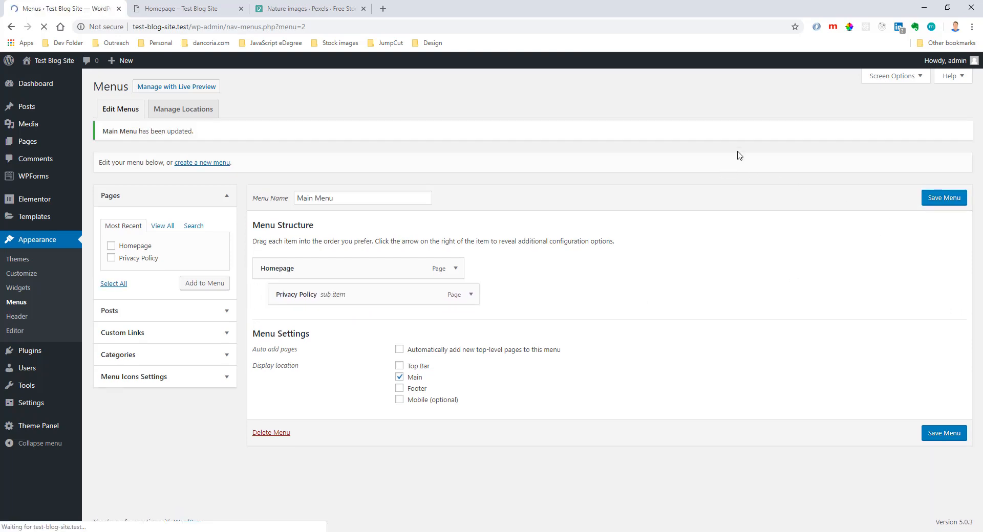
{"action": "left_click_drag", "start_coordinate": [101, 109], "coordinate": [203, 110]}
Reload the live Homepage and examine the dropdown under the Homepage menu item.
{"action": "left_click", "coordinate": [185, 9]}
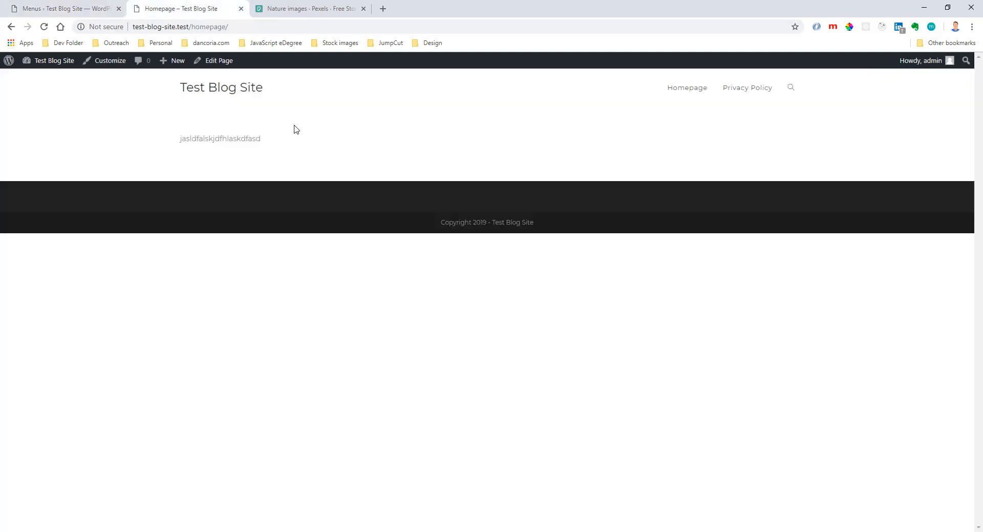
{"action": "left_click", "coordinate": [44, 26]}
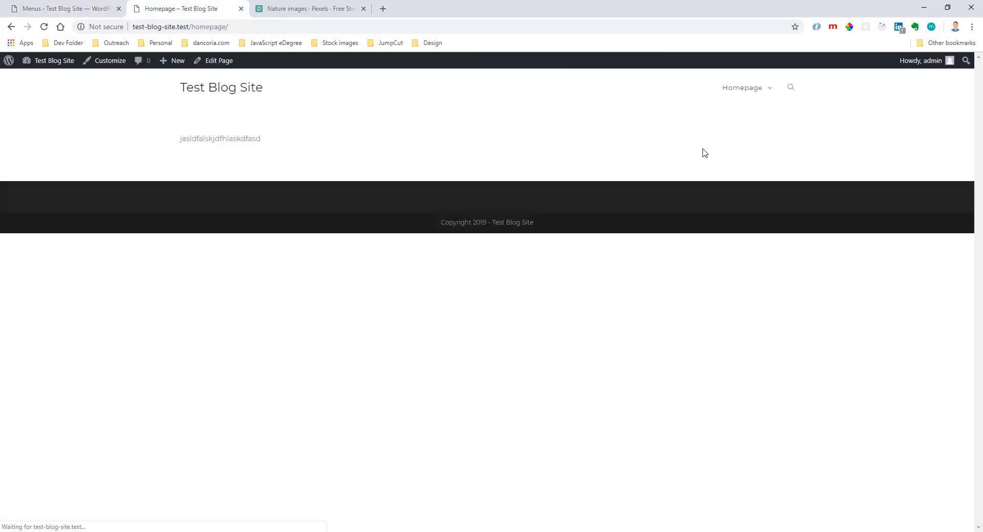
{"action": "mouse_move", "coordinate": [767, 96]}
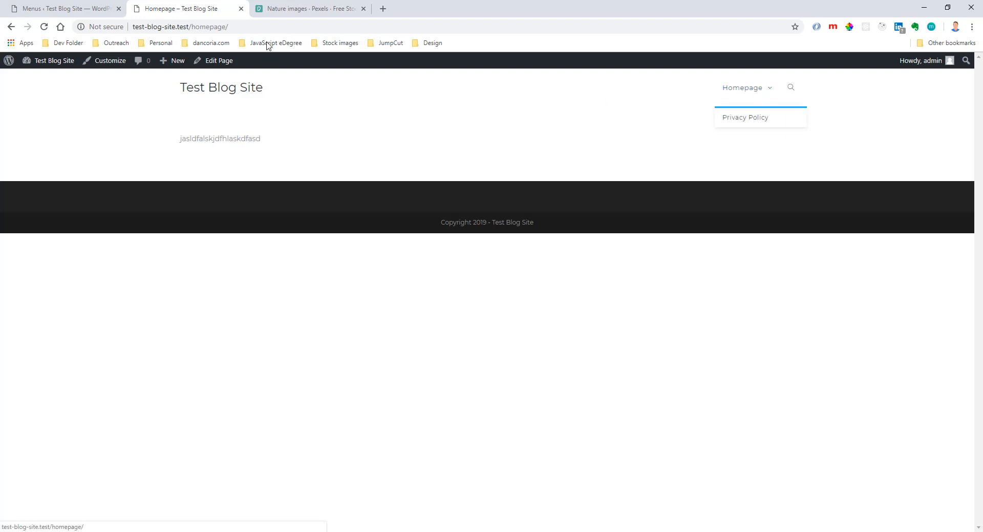
Move Privacy Policy back to the top level of Main Menu, save the menu and reload the live Homepage.
{"action": "left_click", "coordinate": [101, 12]}
{"action": "left_click_drag", "start_coordinate": [410, 296], "coordinate": [391, 301]}
{"action": "left_click", "coordinate": [935, 209]}
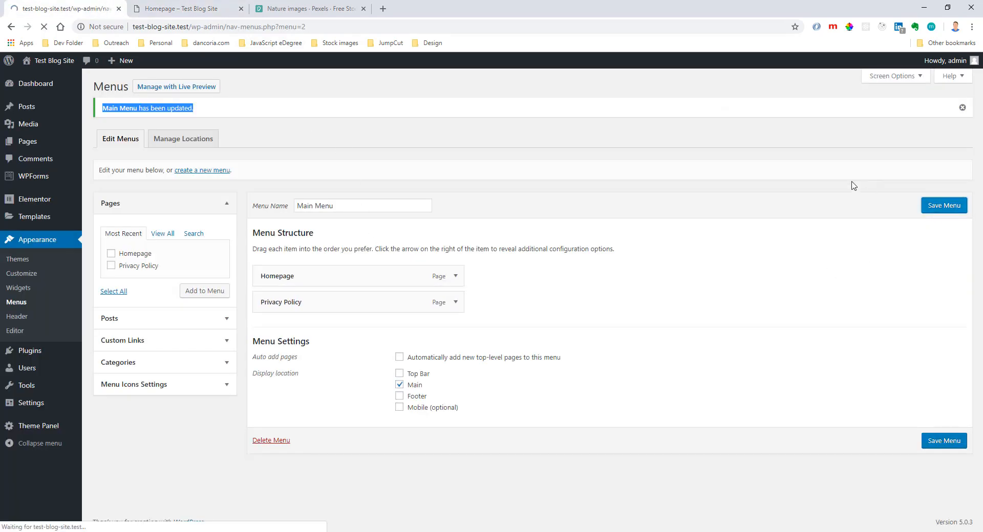
{"action": "key", "text": "ctrl+Tab"}
{"action": "left_click", "coordinate": [44, 27]}
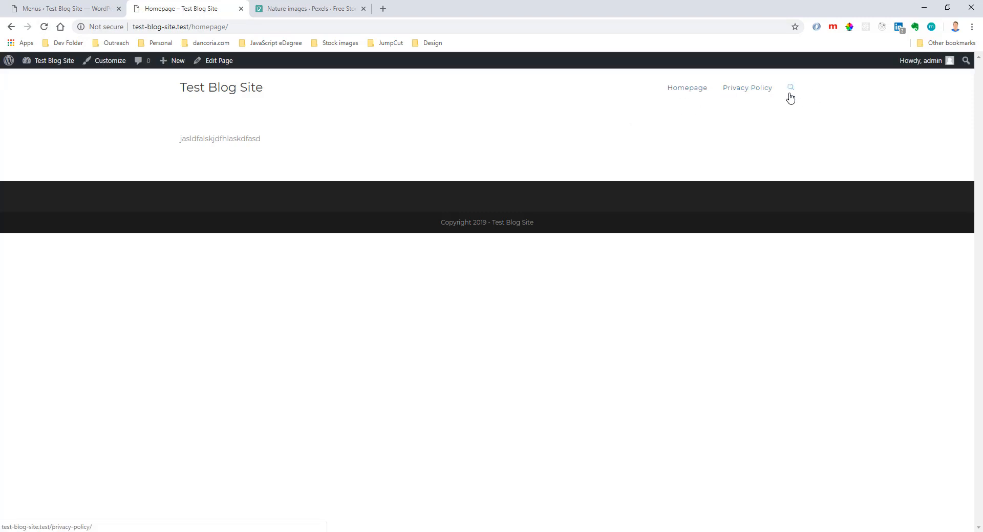
Narrow the browser window to mobile width on the live Homepage and examine how the header's Menu link opens.
{"action": "left_click", "coordinate": [948, 7]}
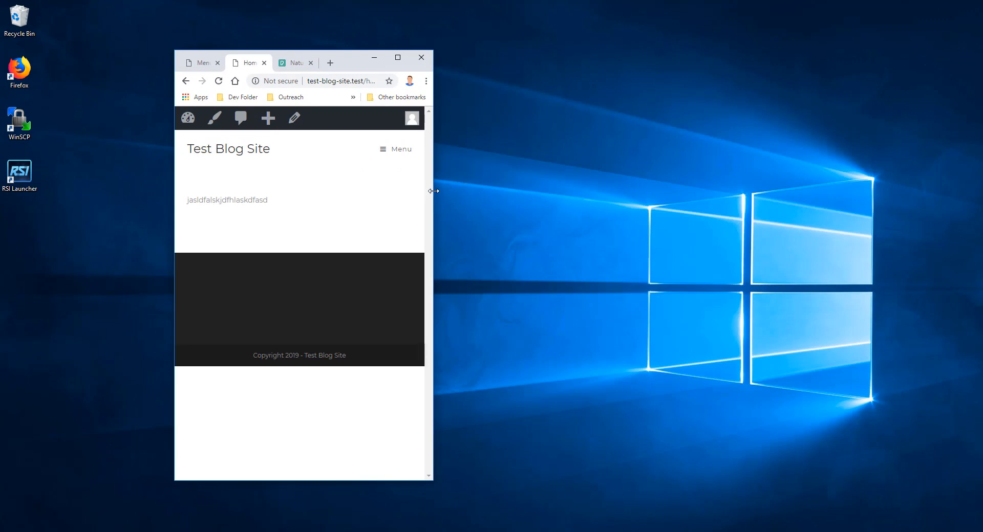
{"action": "left_click_drag", "start_coordinate": [433, 191], "coordinate": [430, 191]}
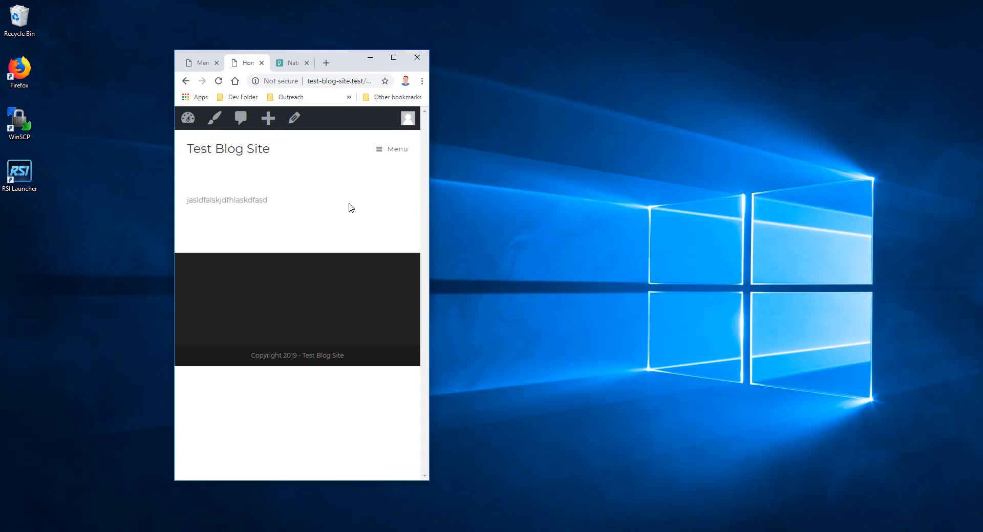
{"action": "left_click", "coordinate": [385, 152]}
{"action": "left_click", "coordinate": [298, 149]}
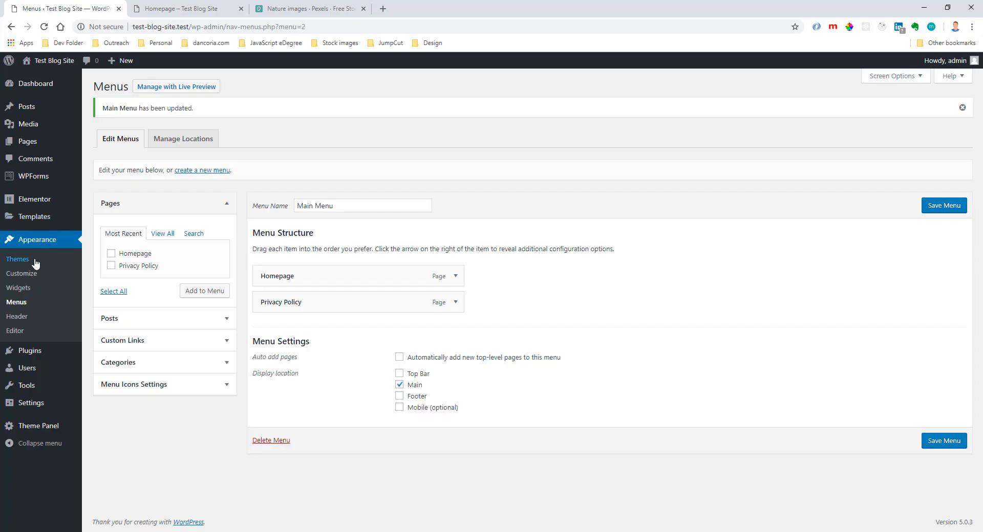
Turn off Display Menu Text in the theme customizer's Mobile Menu header settings and publish the change.
{"action": "left_click", "coordinate": [68, 278]}
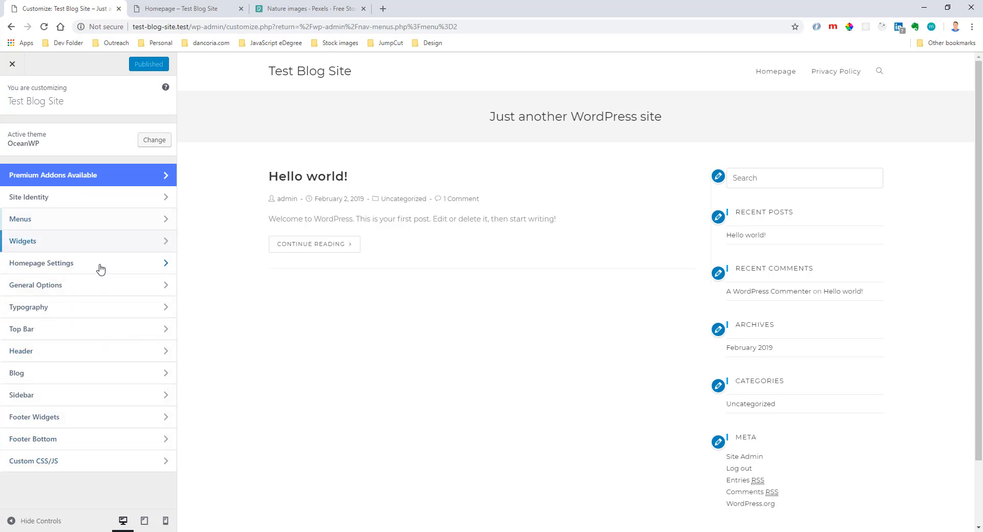
{"action": "left_click", "coordinate": [90, 352]}
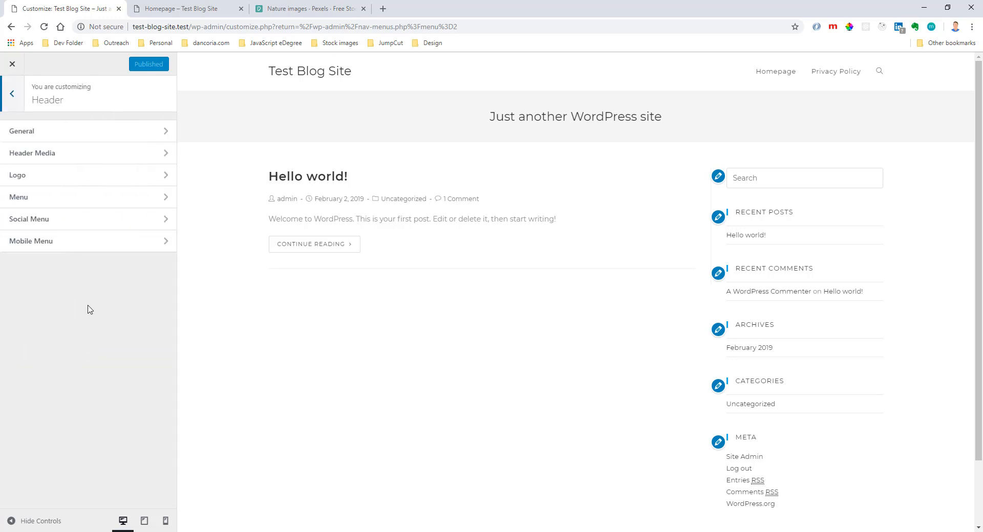
{"action": "left_click", "coordinate": [78, 246]}
{"action": "scroll", "coordinate": [72, 390], "scroll_direction": "down", "scroll_amount": 2}
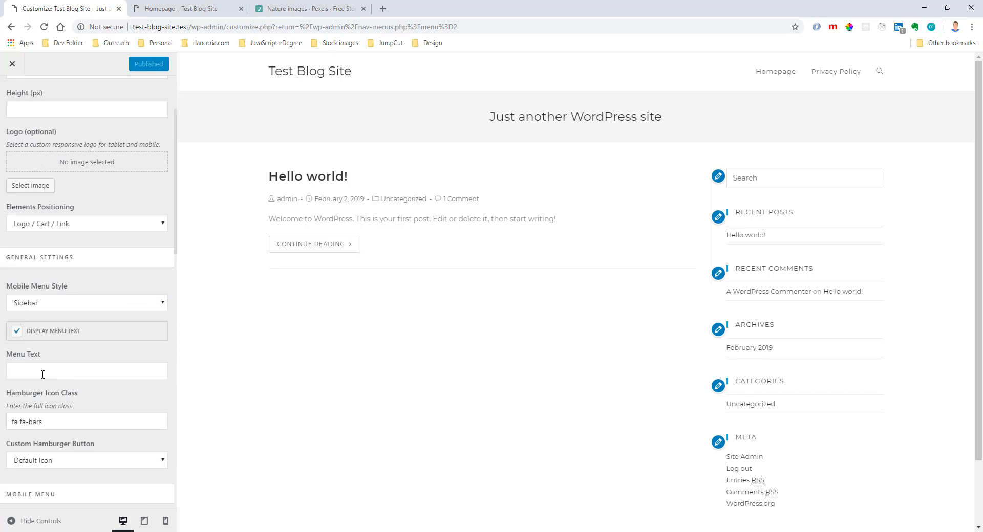
{"action": "left_click", "coordinate": [17, 331]}
Reload the live Homepage, examine its mobile menu icon in a narrow window, and restore the full-size window.
{"action": "left_click", "coordinate": [177, 9]}
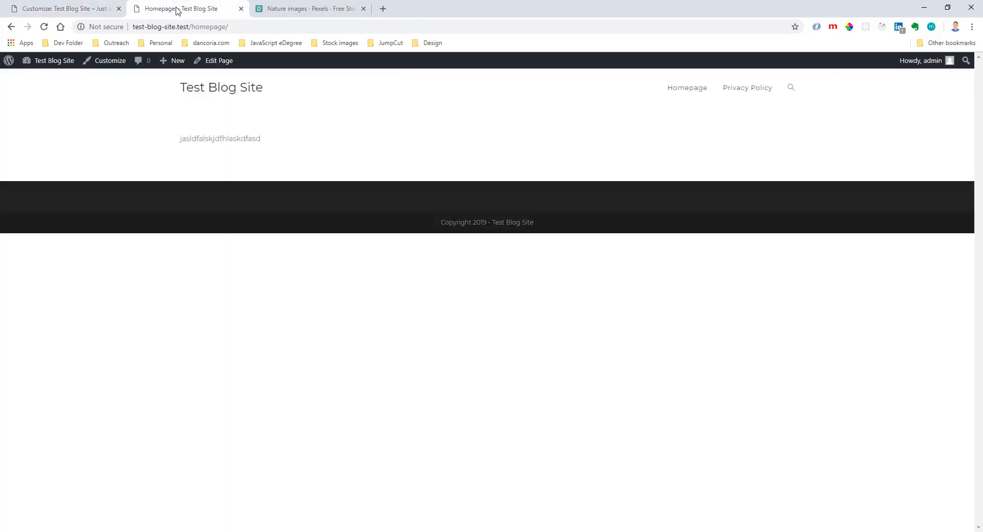
{"action": "left_click", "coordinate": [44, 27]}
{"action": "left_click", "coordinate": [947, 8]}
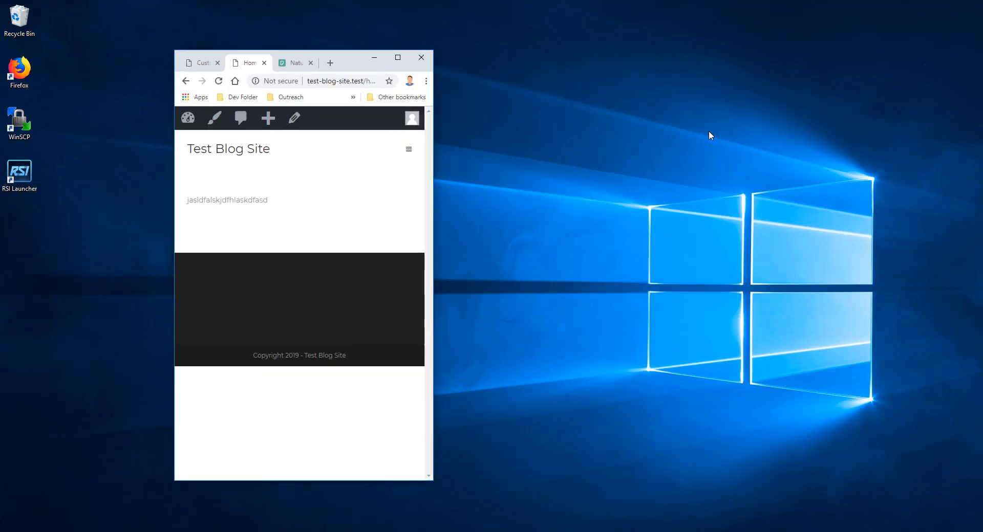
{"action": "left_click", "coordinate": [408, 149]}
{"action": "left_click", "coordinate": [397, 58]}
Review the remaining Mobile Menu settings in the customizer and open the Custom CSS/JS section.
{"action": "left_click", "coordinate": [85, 11]}
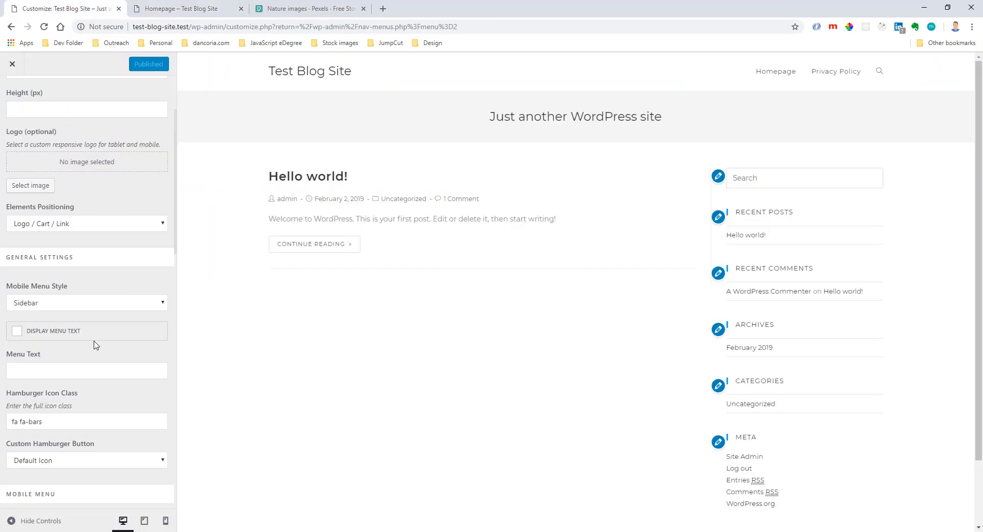
{"action": "scroll", "coordinate": [95, 353], "scroll_direction": "down", "scroll_amount": 3}
{"action": "scroll", "coordinate": [107, 355], "scroll_direction": "down", "scroll_amount": 6}
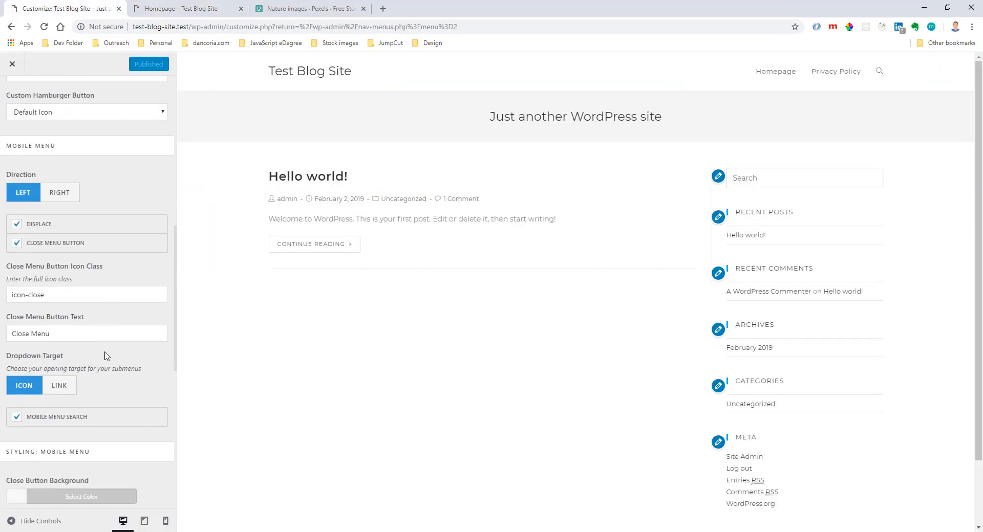
{"action": "scroll", "coordinate": [107, 355], "scroll_direction": "down", "scroll_amount": 3}
{"action": "scroll", "coordinate": [106, 356], "scroll_direction": "up", "scroll_amount": 10}
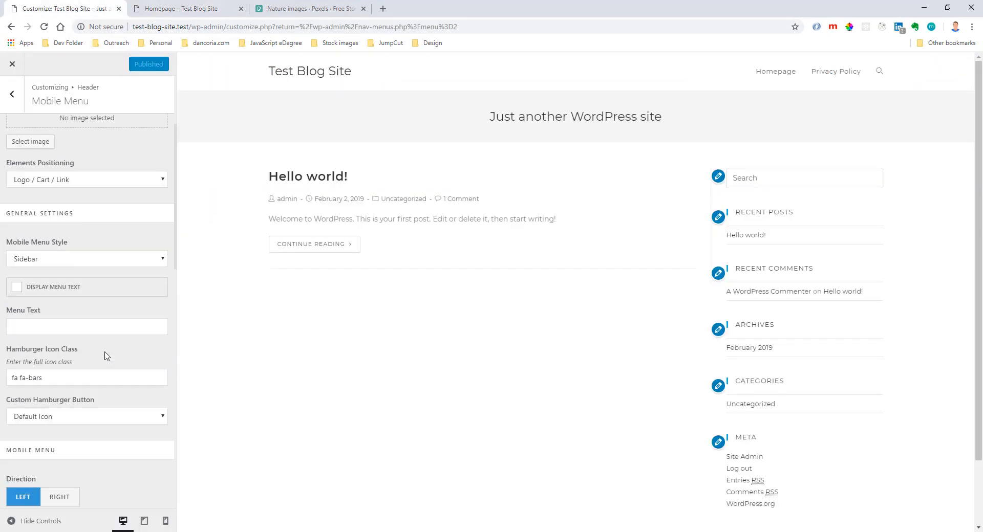
{"action": "scroll", "coordinate": [106, 355], "scroll_direction": "down", "scroll_amount": 5}
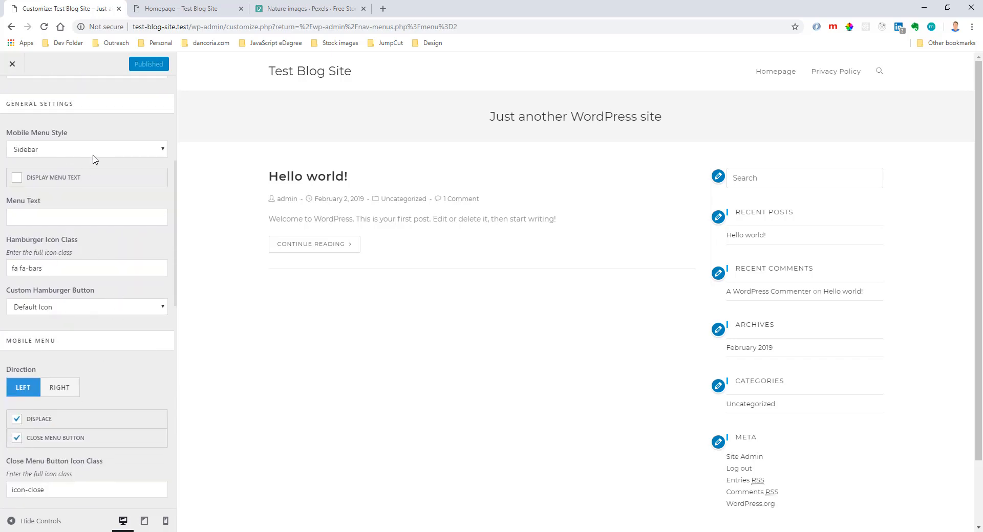
{"action": "scroll", "coordinate": [98, 150], "scroll_direction": "up", "scroll_amount": 5}
{"action": "left_click", "coordinate": [11, 92]}
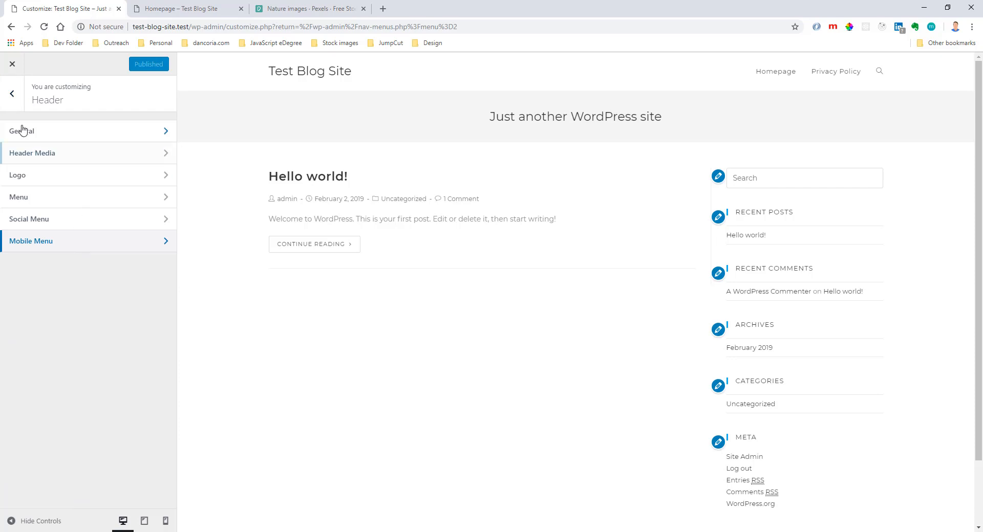
{"action": "left_click", "coordinate": [11, 93]}
{"action": "left_click", "coordinate": [81, 462]}
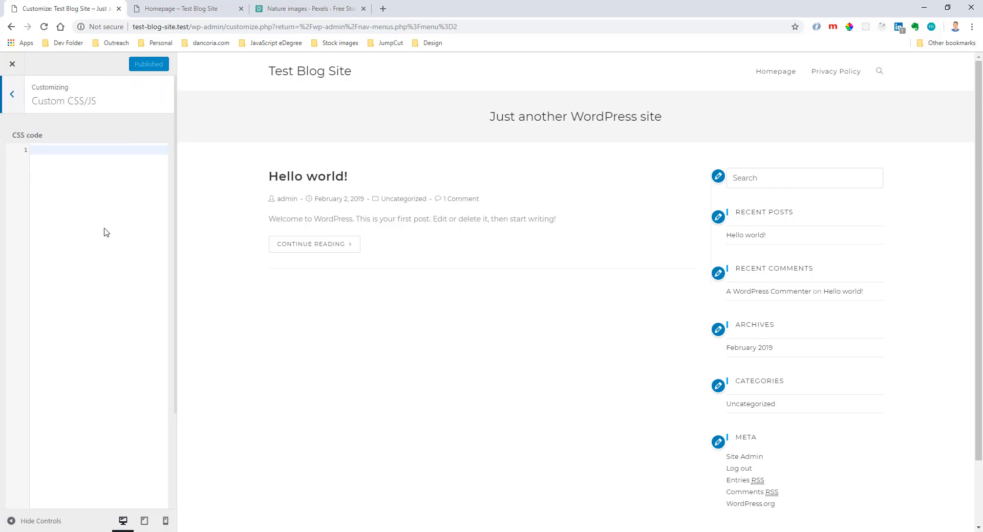
Inspect the hamburger icon's mobile-menu link on the narrowed live Homepage and copy its .oceanwp-mobile-menu-icon a selector.
{"action": "left_click", "coordinate": [197, 11]}
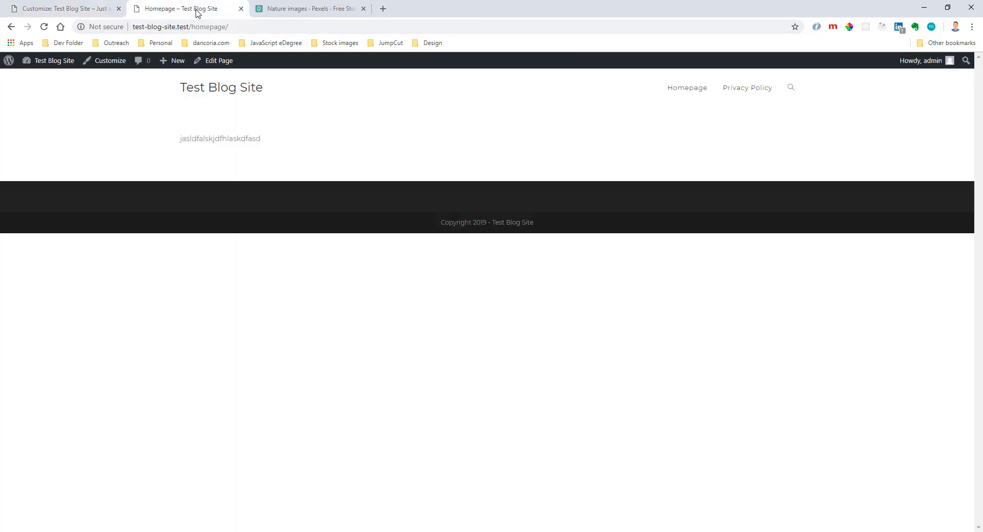
{"action": "left_click", "coordinate": [947, 7]}
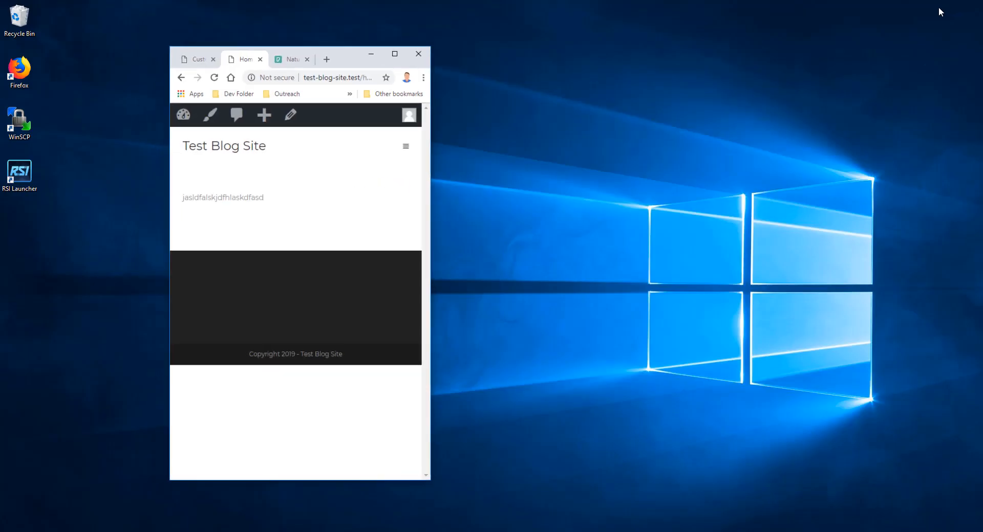
{"action": "left_click_drag", "start_coordinate": [433, 145], "coordinate": [615, 144]}
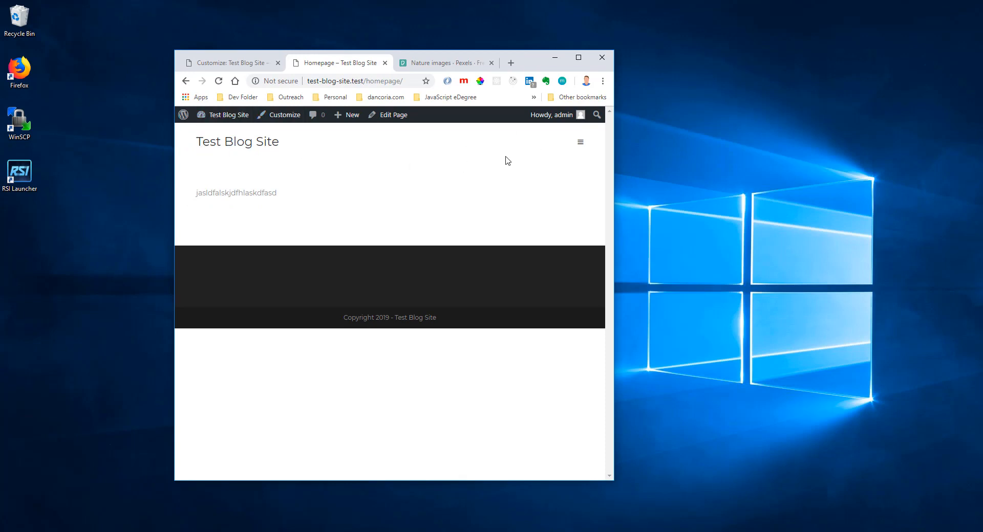
{"action": "right_click", "coordinate": [581, 148]}
{"action": "left_click", "coordinate": [598, 256]}
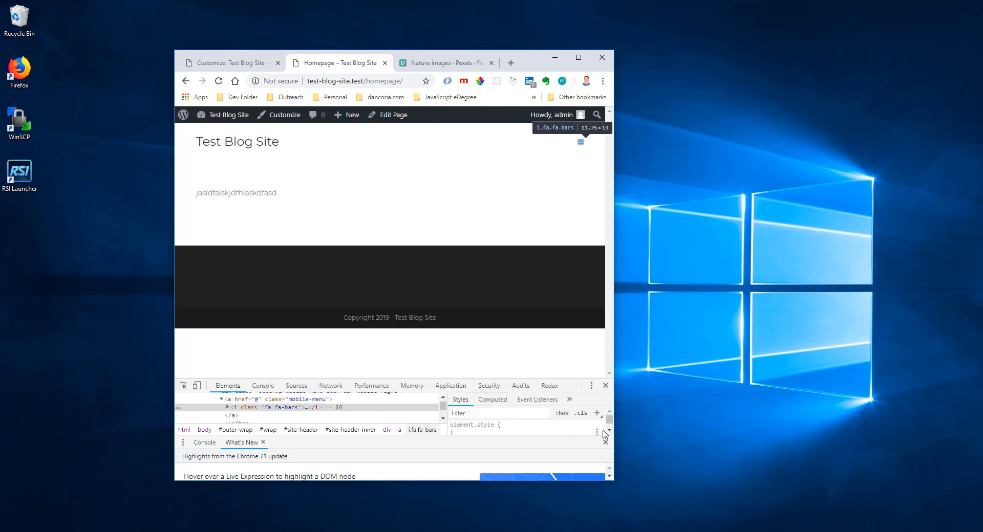
{"action": "left_click", "coordinate": [605, 443]}
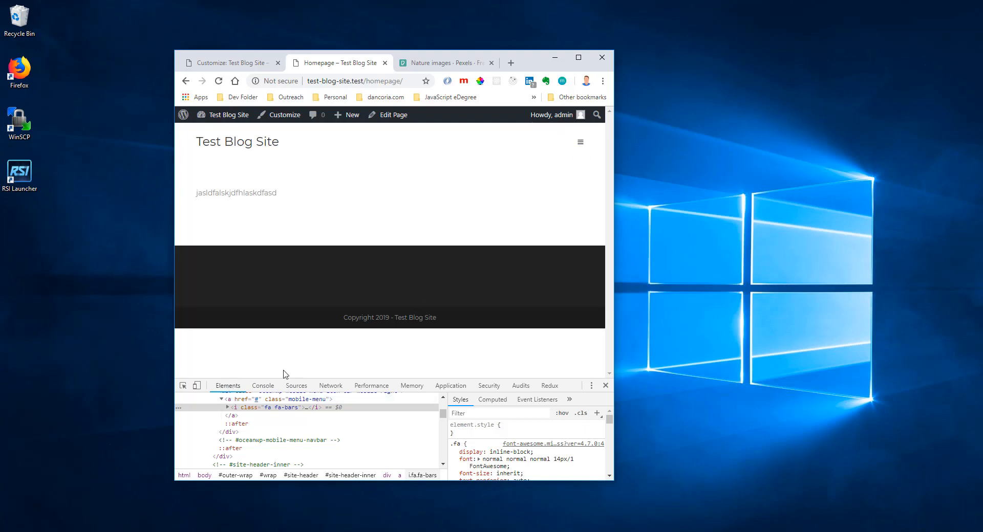
{"action": "left_click", "coordinate": [266, 400]}
{"action": "left_click", "coordinate": [471, 429]}
{"action": "key", "text": "ctrl+c"}
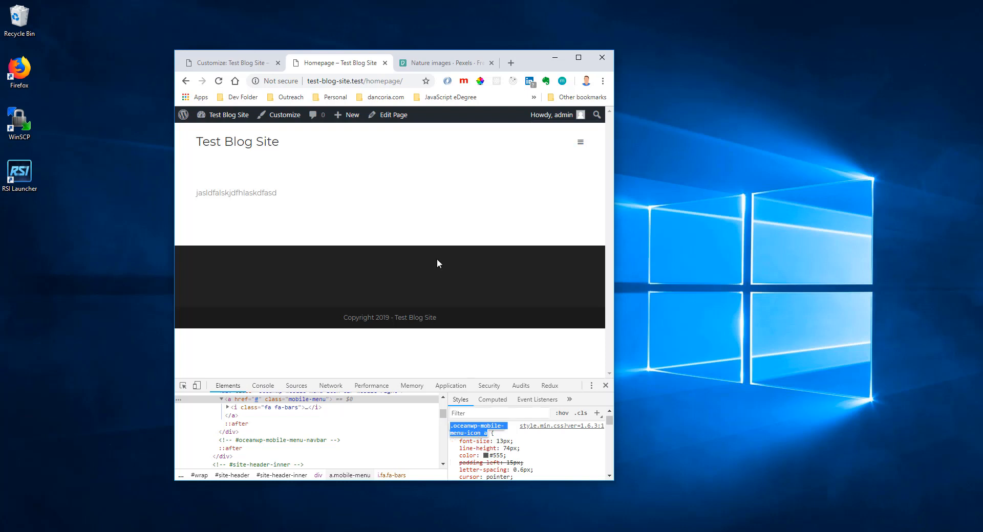
Replace the .mobile-menu selector in the customizer's CSS code with .oceanwp-mobile-menu-icon a.
{"action": "left_click", "coordinate": [240, 64]}
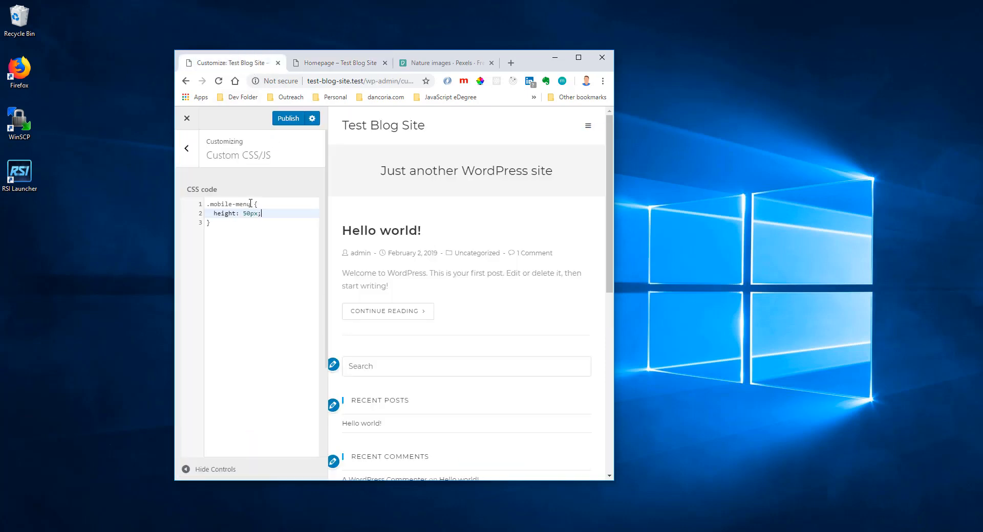
{"action": "left_click_drag", "start_coordinate": [250, 203], "coordinate": [195, 206]}
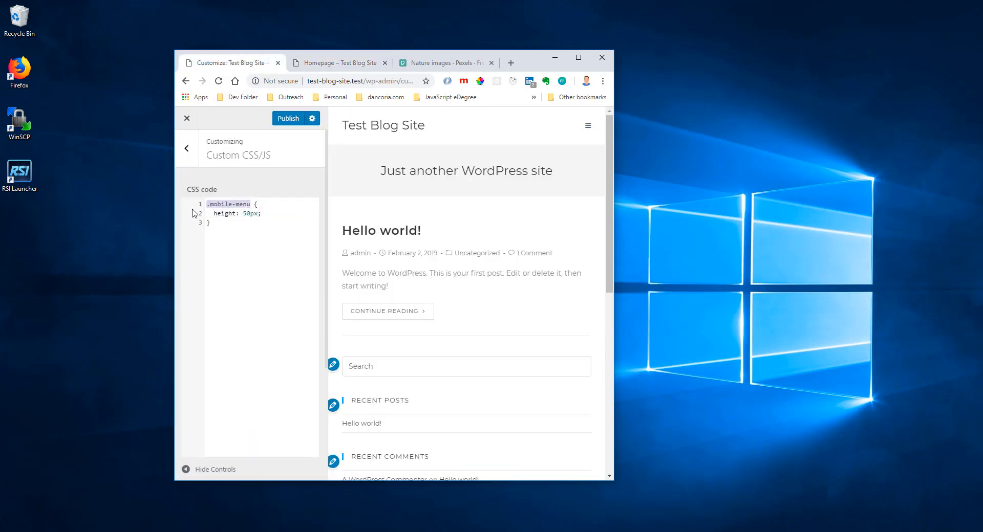
{"action": "key", "text": "ctrl+v"}
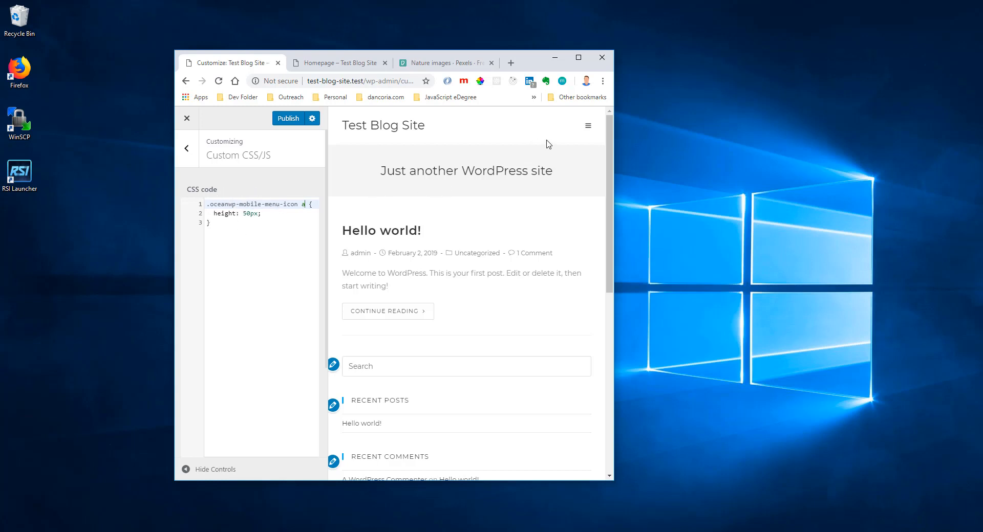
Try out larger font sizes for the mobile menu link in the live Homepage's element inspector.
{"action": "left_click", "coordinate": [328, 65]}
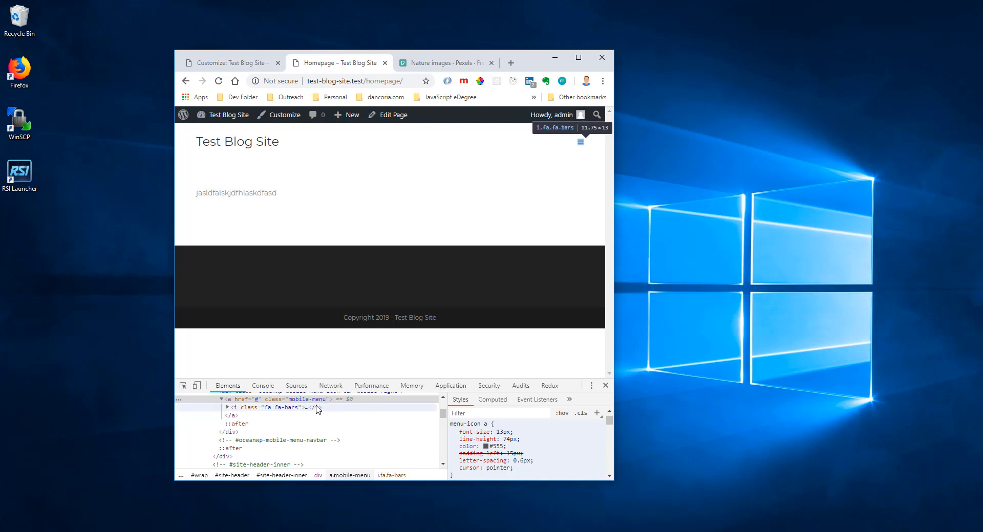
{"action": "left_click", "coordinate": [502, 433]}
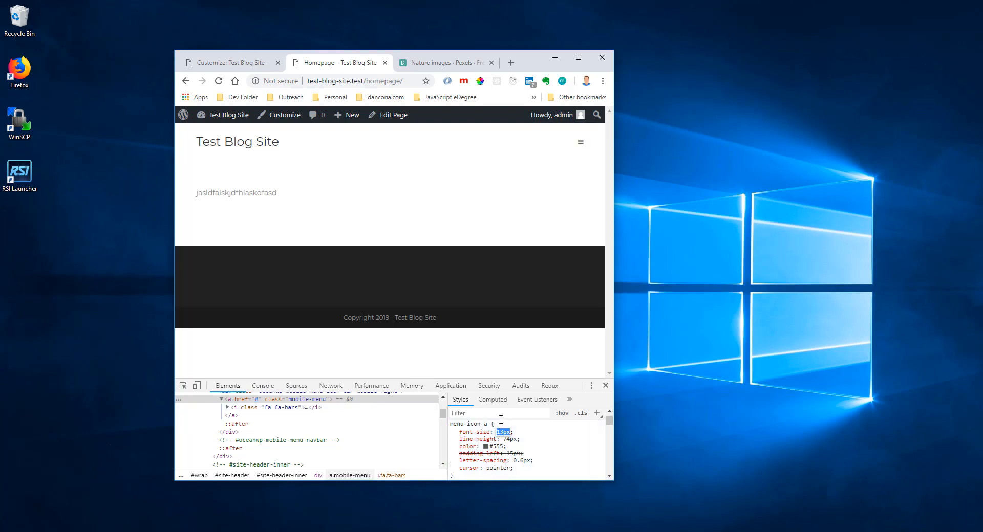
{"action": "key", "text": "Up"}
{"action": "key", "text": "Up"}
{"action": "key", "text": "Up"}
{"action": "key", "text": "Up"}
{"action": "key", "text": "Up"}
{"action": "key", "text": "Up"}
{"action": "key", "text": "Up"}
{"action": "key", "text": "Up"}
{"action": "key", "text": "Up"}
{"action": "key", "text": "Up"}
{"action": "key", "text": "Up"}
{"action": "key", "text": "Up"}
{"action": "key", "text": "Up"}
{"action": "key", "text": "Up"}
{"action": "key", "text": "Up"}
{"action": "key", "text": "Up"}
{"action": "key", "text": "Up"}
{"action": "key", "text": "Up"}
{"action": "key", "text": "Up"}
{"action": "key", "text": "Up"}
{"action": "key", "text": "Up"}
{"action": "key", "text": "Up"}
{"action": "key", "text": "Up"}
{"action": "key", "text": "Up"}
{"action": "key", "text": "Up"}
{"action": "key", "text": "Up"}
{"action": "key", "text": "Down"}
{"action": "key", "text": "Down"}
{"action": "key", "text": "Down"}
{"action": "key", "text": "Down"}
{"action": "key", "text": "Down"}
{"action": "key", "text": "Down"}
{"action": "key", "text": "Down"}
{"action": "key", "text": "Down"}
{"action": "key", "text": "Down"}
{"action": "key", "text": "Down"}
{"action": "key", "text": "Down"}
{"action": "key", "text": "Down"}
{"action": "key", "text": "Down"}
{"action": "key", "text": "Down"}
{"action": "key", "text": "Down"}
{"action": "key", "text": "Down"}
{"action": "key", "text": "Down"}
{"action": "key", "text": "Down"}
Replace the height declaration in the customizer's CSS rule with font-size: 40px;.
{"action": "left_click", "coordinate": [232, 63]}
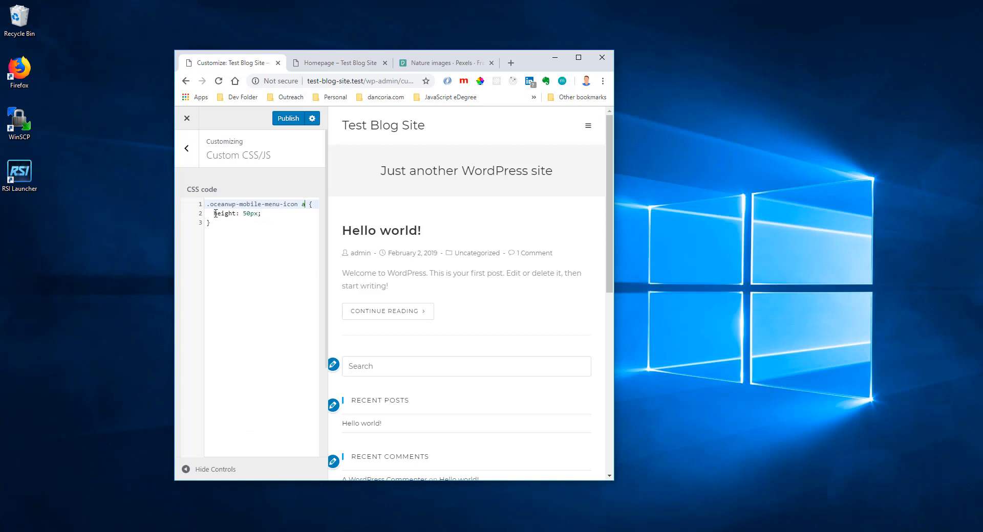
{"action": "left_click_drag", "start_coordinate": [214, 213], "coordinate": [264, 213]}
{"action": "type", "text": "fon"}
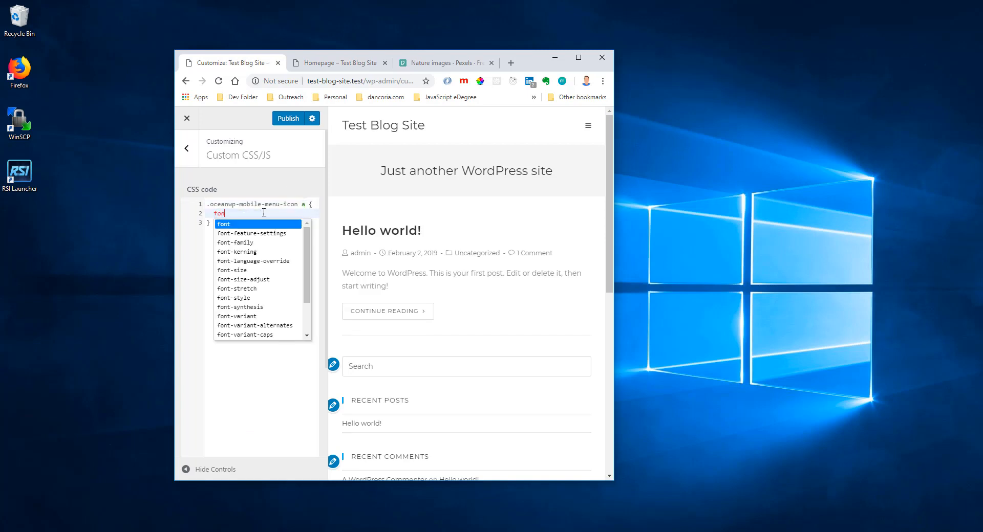
{"action": "type", "text": "t-size: "}
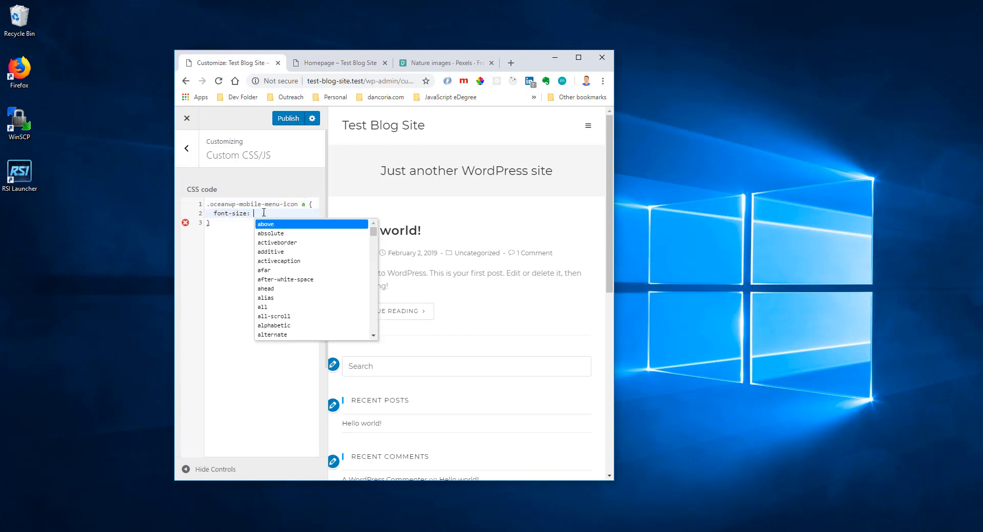
{"action": "type", "text": "40"}
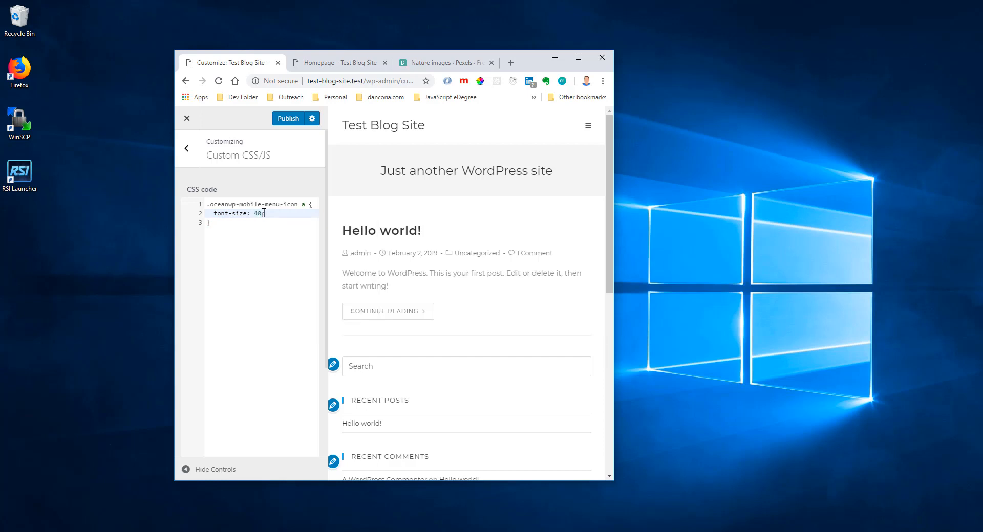
{"action": "type", "text": "px;"}
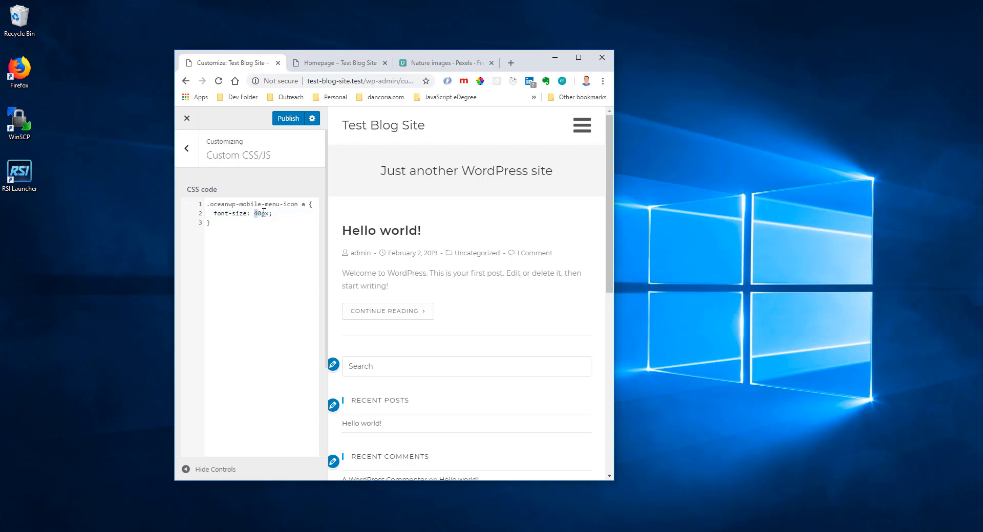
Set the CSS rule's font-size to 25px and publish the customization.
{"action": "key", "text": "BackSpace"}
{"action": "type", "text": "2"}
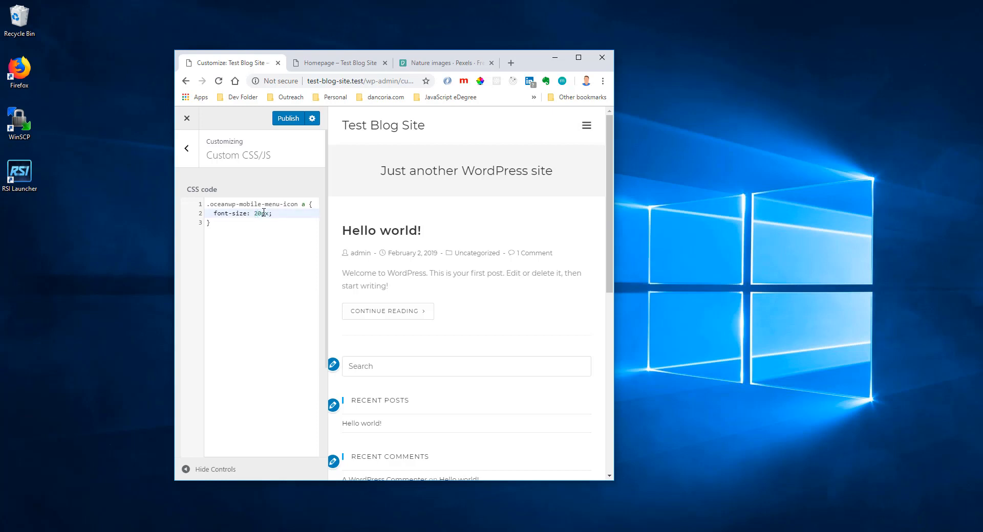
{"action": "key", "text": "shift+Right"}
{"action": "type", "text": "5"}
{"action": "left_click", "coordinate": [285, 121]}
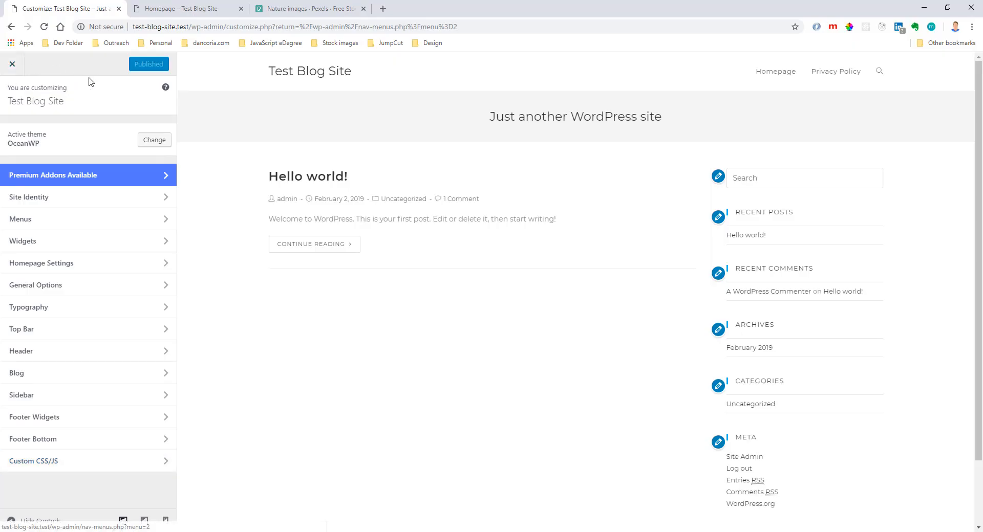
Close the element inspector on the live Homepage and view the header's menu icon in a smaller browser window.
{"action": "left_click", "coordinate": [181, 8]}
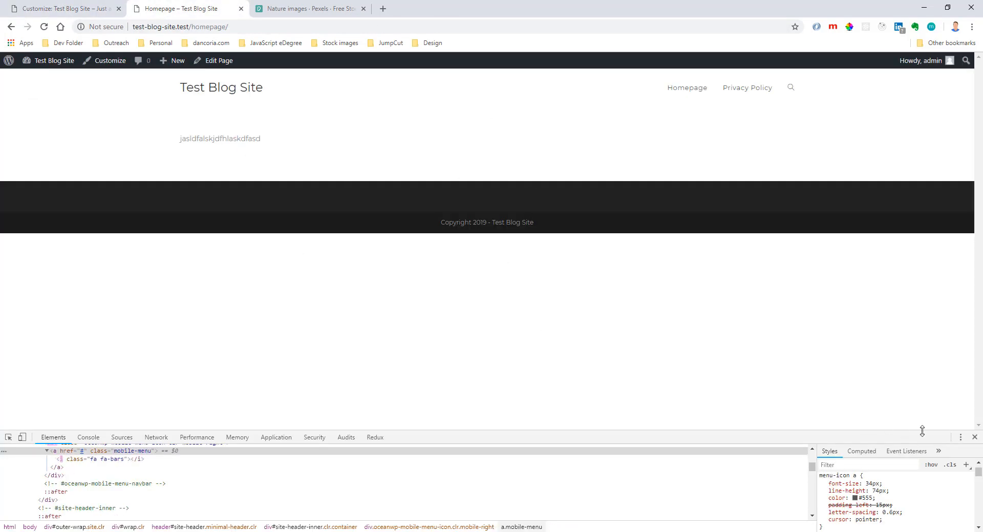
{"action": "left_click", "coordinate": [974, 437]}
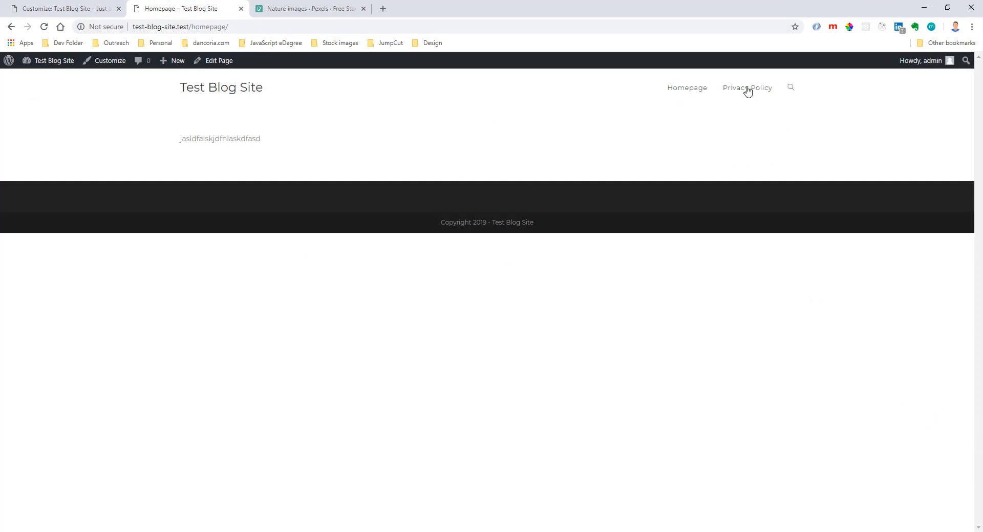
{"action": "left_click", "coordinate": [948, 7]}
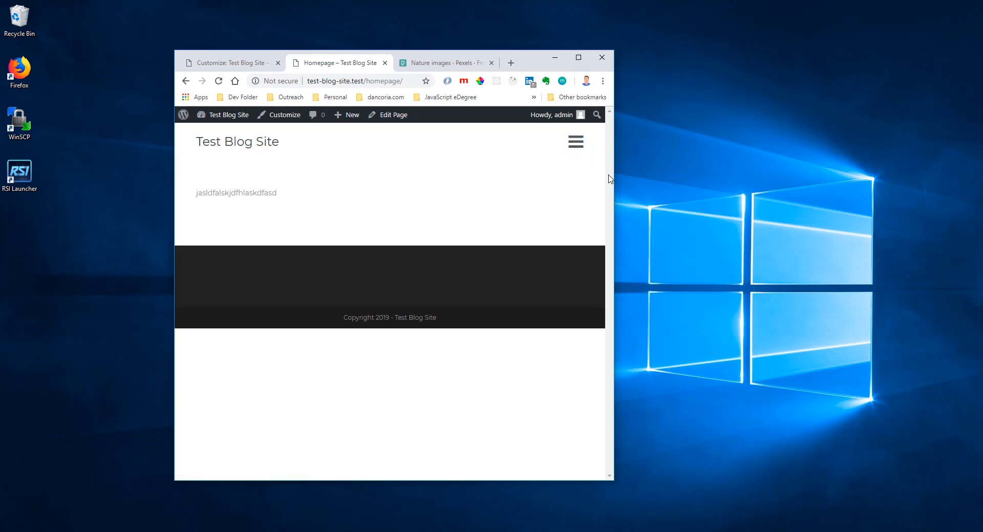
Check the live header's mobile menu icon at a narrower browser width, then maximize the window and return to the customizer.
{"action": "left_click_drag", "start_coordinate": [613, 176], "coordinate": [363, 210]}
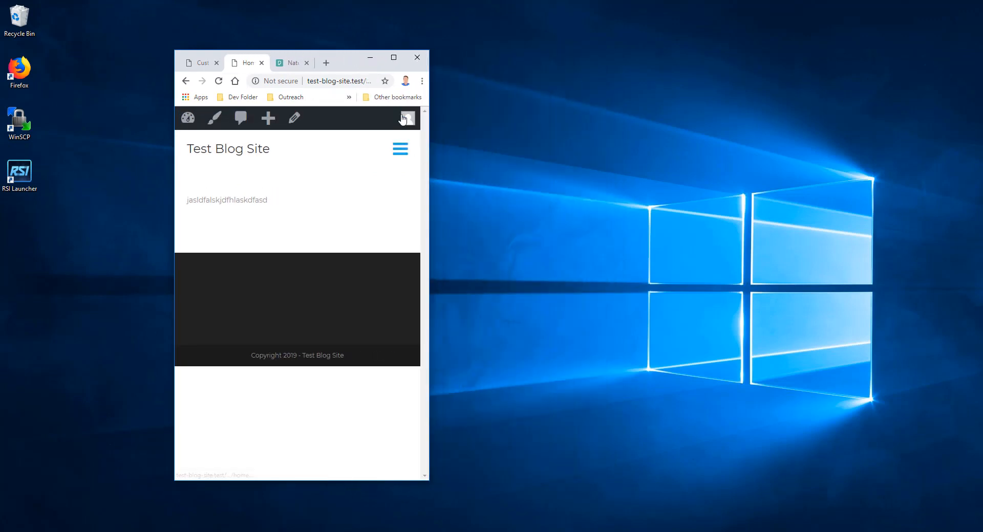
{"action": "left_click", "coordinate": [394, 57]}
{"action": "left_click", "coordinate": [109, 8]}
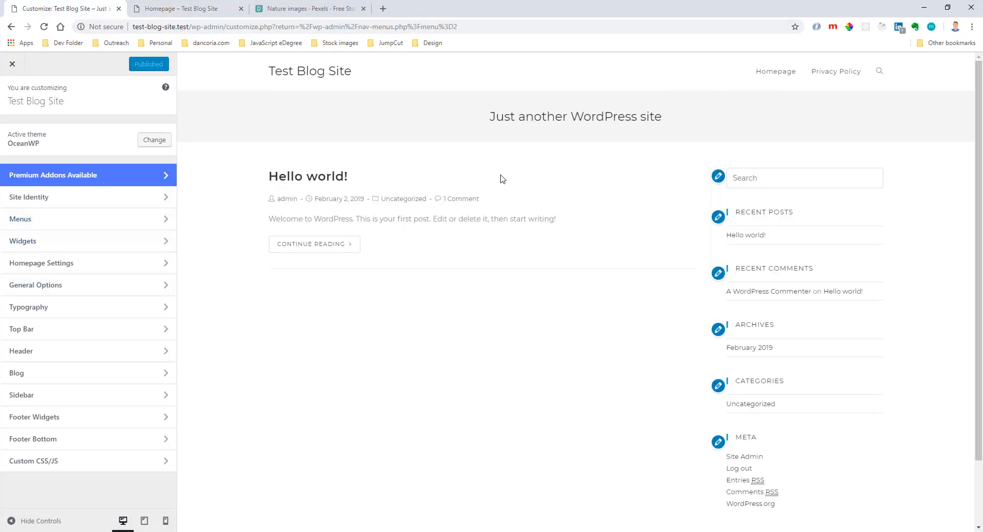
Leave the customizer and open the existing Homepage page for editing, glancing at its live version.
{"action": "left_click", "coordinate": [13, 64]}
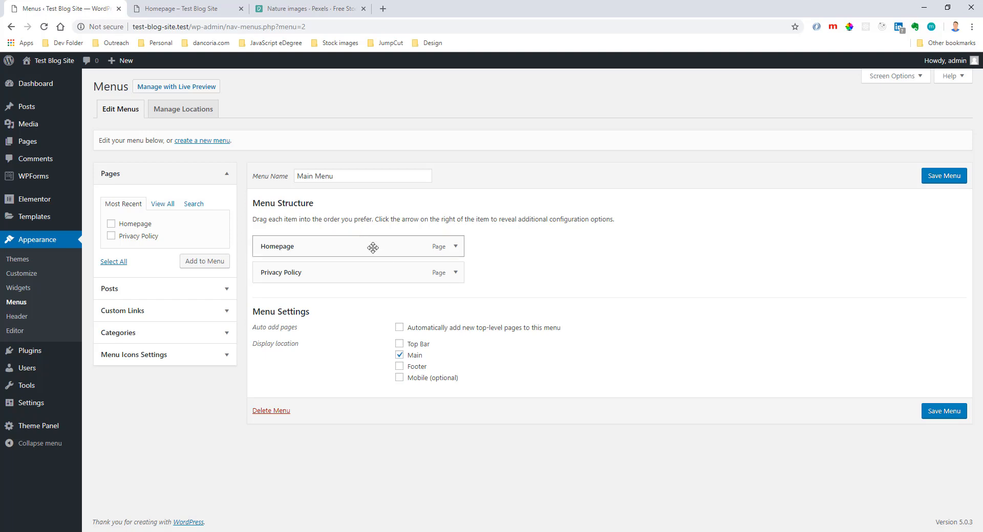
{"action": "mouse_move", "coordinate": [34, 146]}
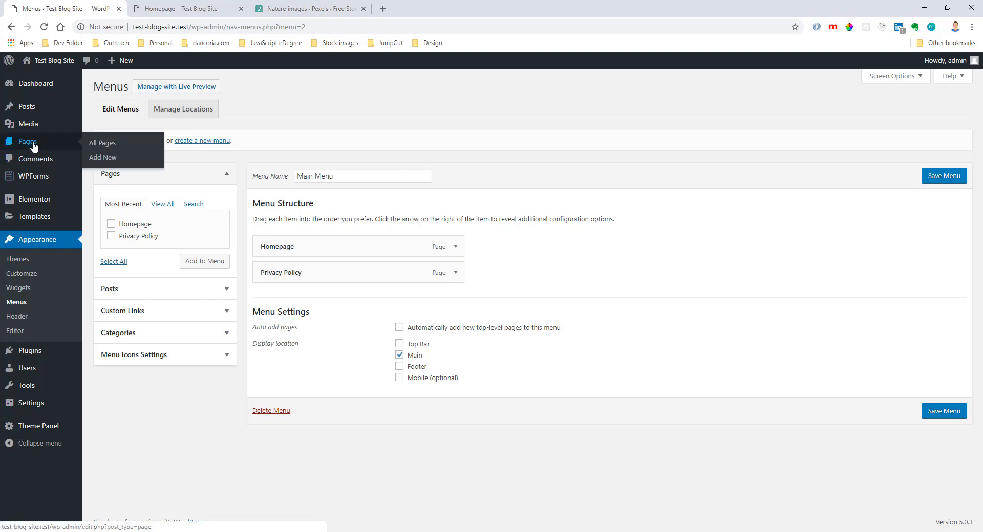
{"action": "left_click", "coordinate": [34, 145]}
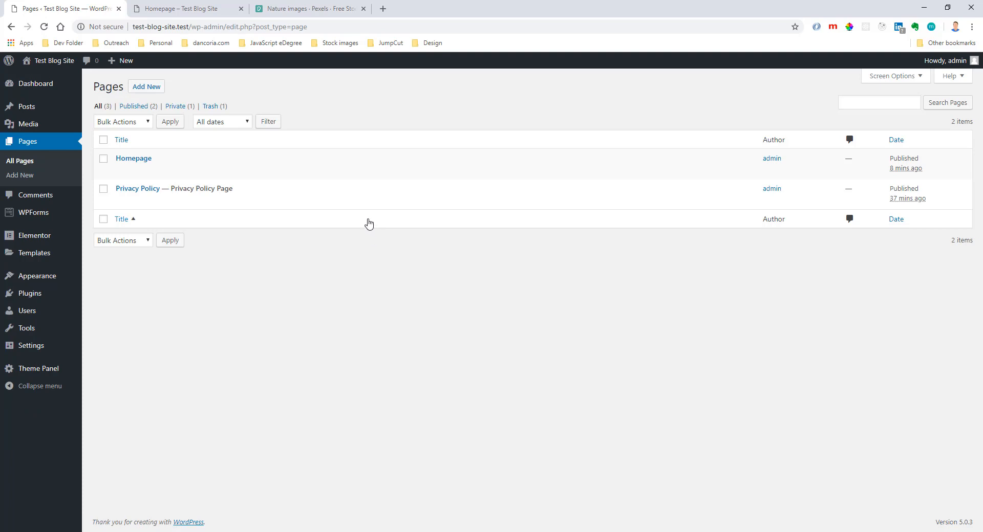
{"action": "left_click", "coordinate": [133, 158]}
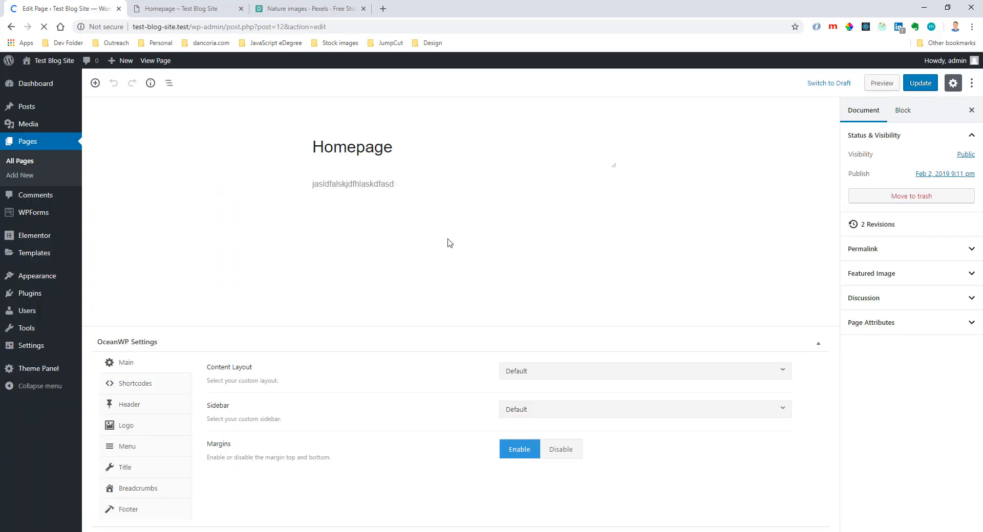
{"action": "left_click", "coordinate": [211, 8]}
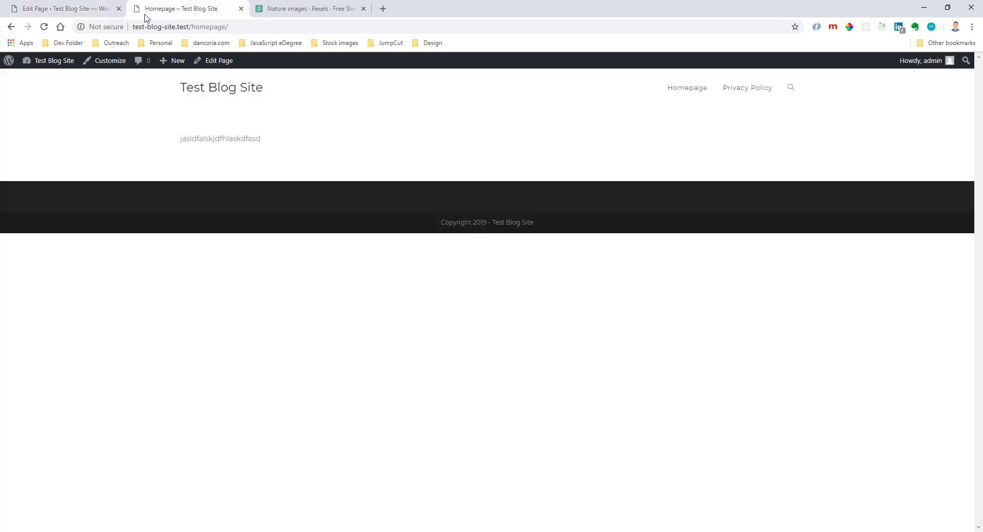
{"action": "left_click", "coordinate": [103, 9]}
In the customizer's homepage settings, make the site display a static page and choose Homepage as the front page.
{"action": "mouse_move", "coordinate": [37, 276]}
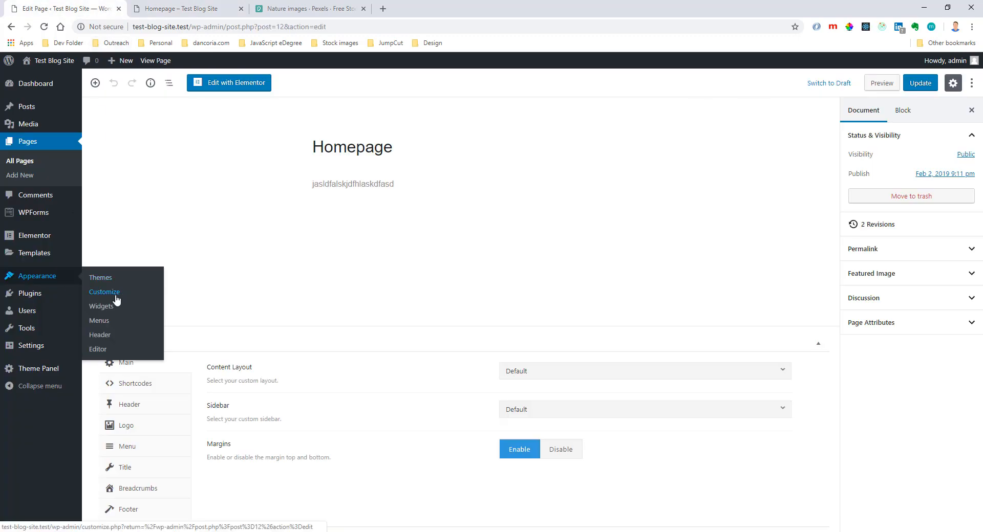
{"action": "left_click", "coordinate": [118, 295]}
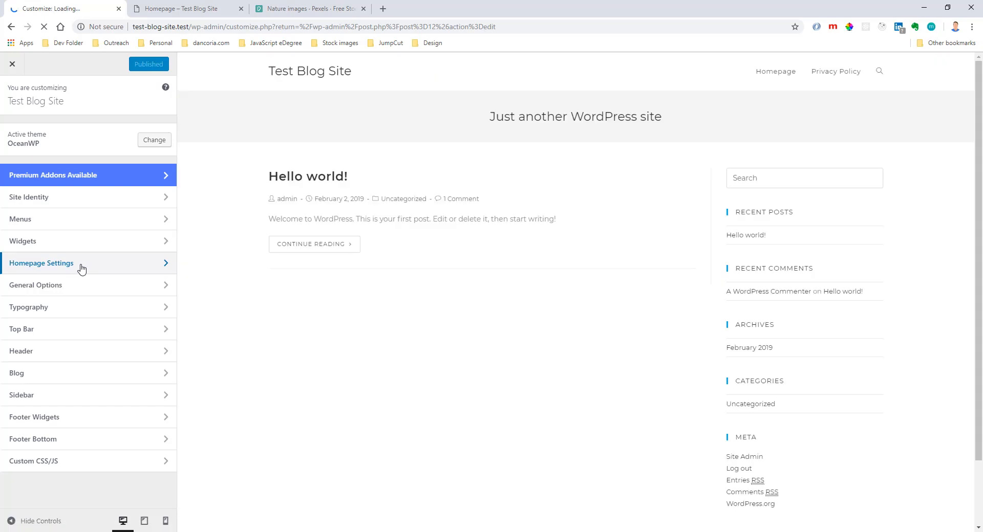
{"action": "left_click", "coordinate": [81, 269]}
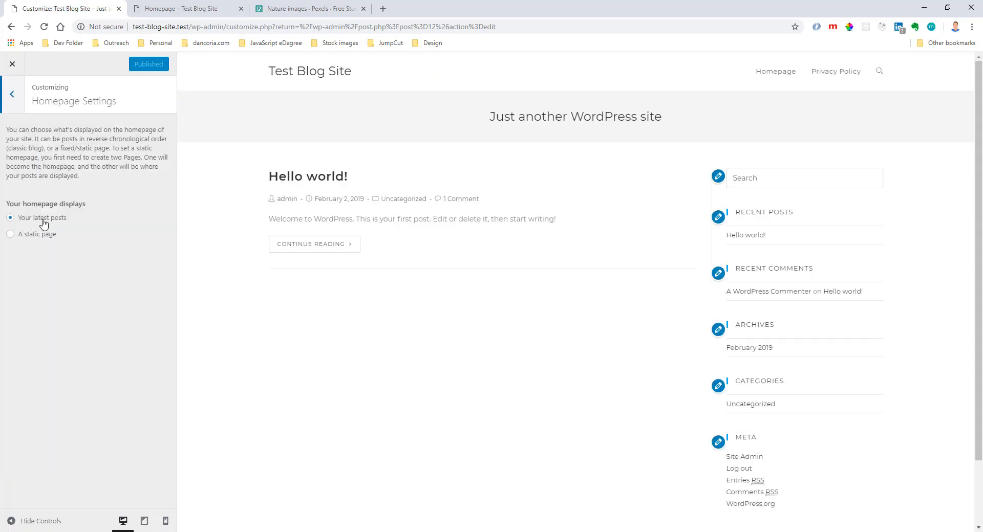
{"action": "left_click", "coordinate": [39, 235]}
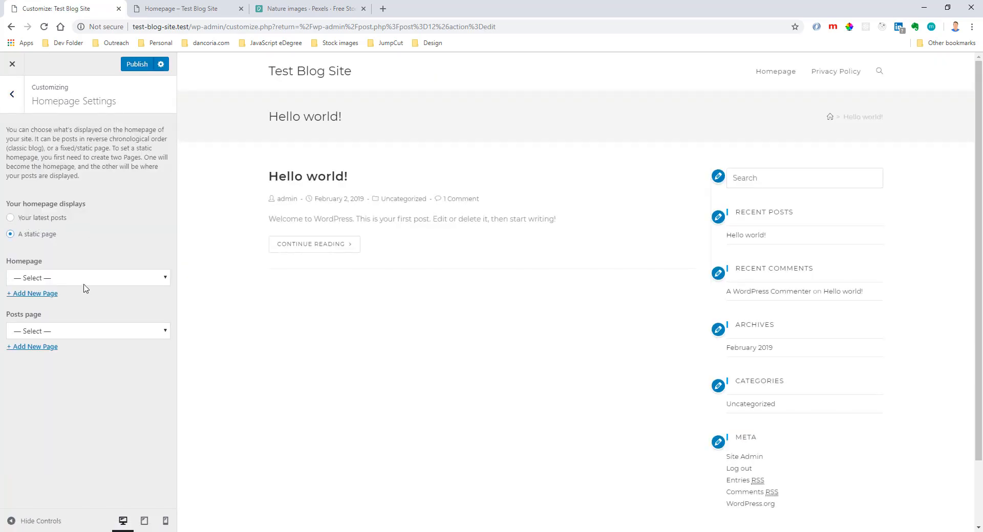
{"action": "left_click_drag", "start_coordinate": [16, 240], "coordinate": [60, 241]}
{"action": "left_click", "coordinate": [62, 241]}
{"action": "left_click", "coordinate": [73, 277]}
{"action": "left_click", "coordinate": [76, 302]}
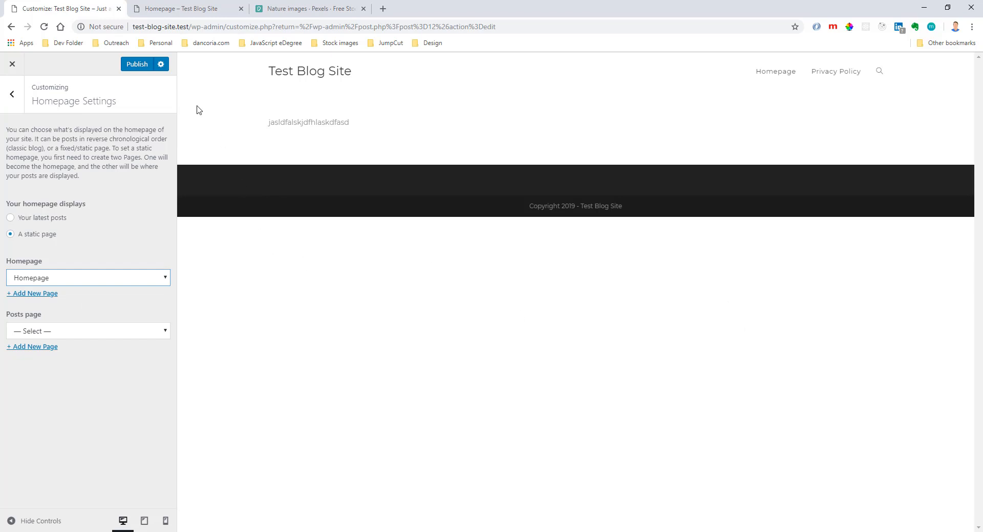
Publish the static homepage setting, close the customizer and update the Homepage page.
{"action": "left_click", "coordinate": [139, 66]}
{"action": "left_click", "coordinate": [12, 63]}
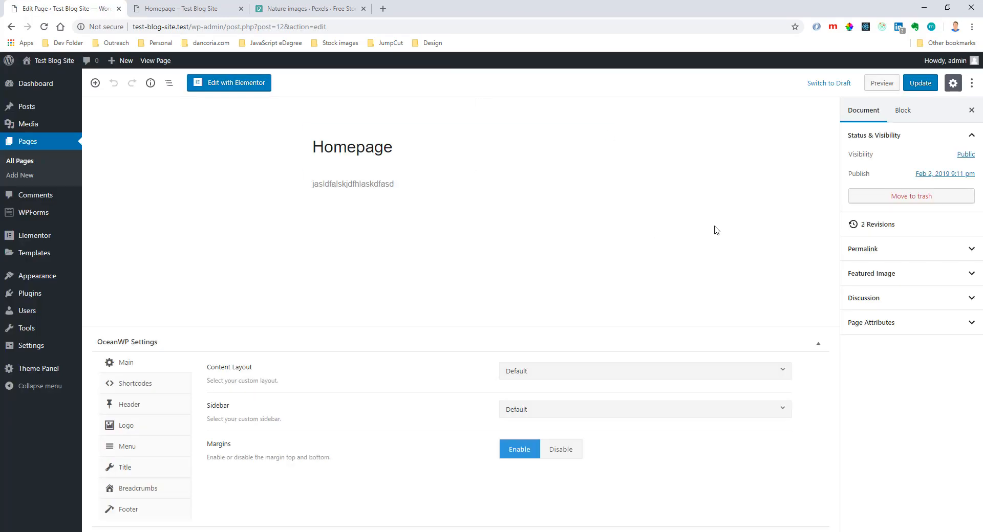
{"action": "left_click", "coordinate": [920, 83]}
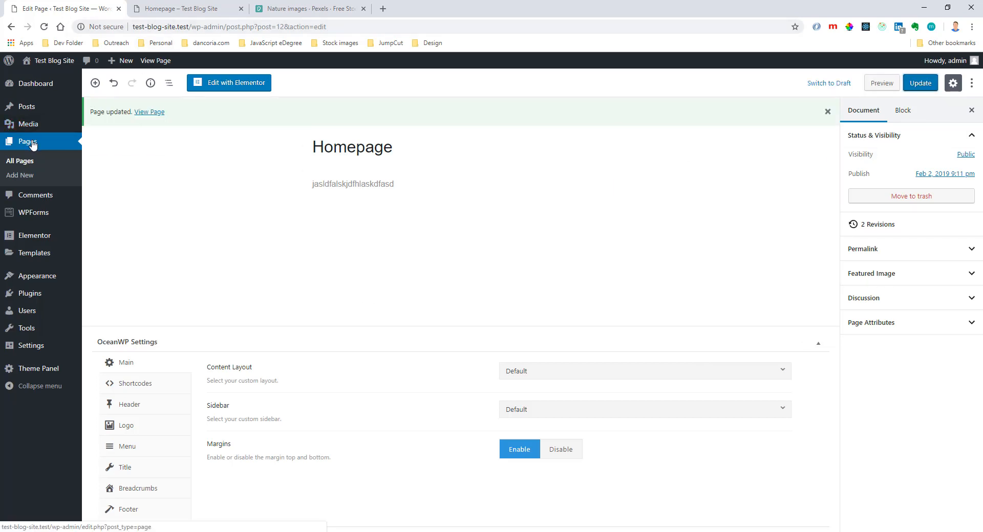
Create a new page titled Blog with the Right Sidebar content layout and the Default Sidebar.
{"action": "left_click", "coordinate": [23, 178]}
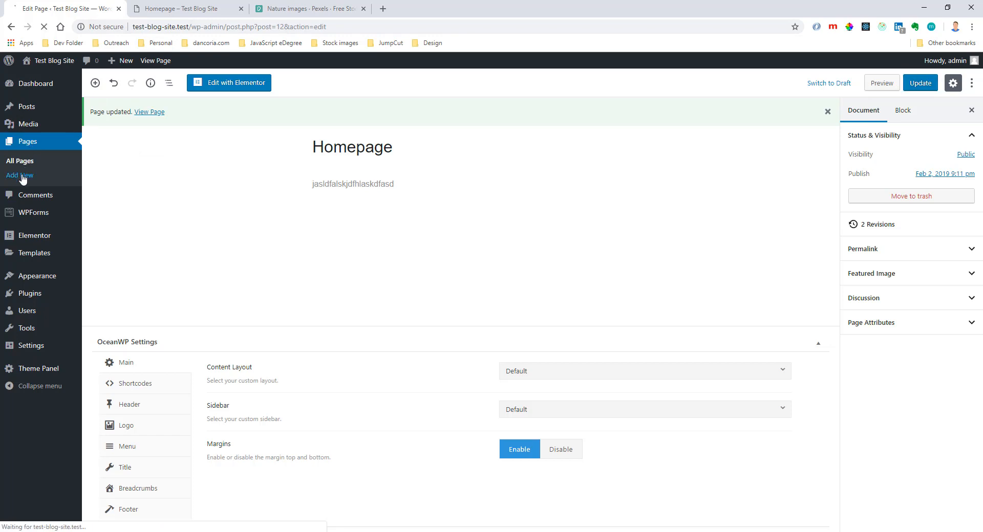
{"action": "type", "text": "Blog"}
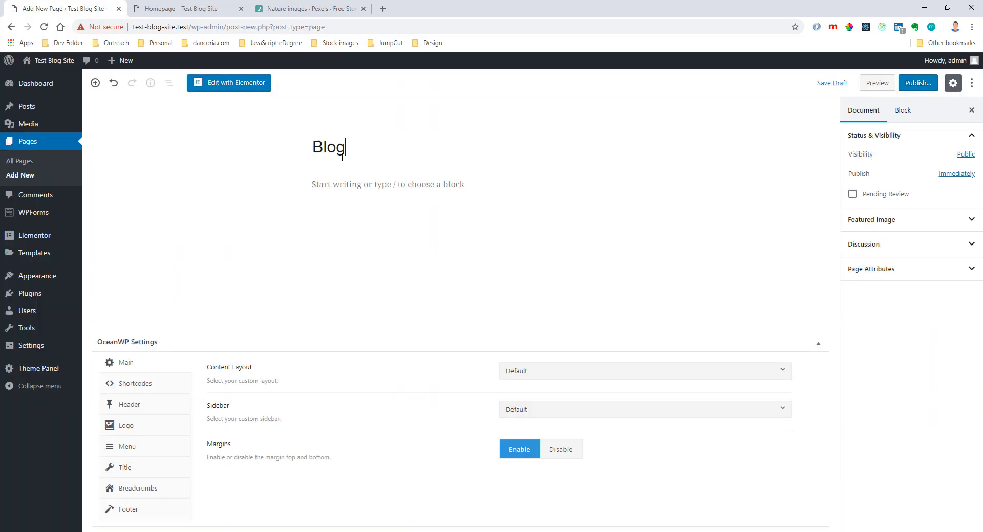
{"action": "left_click", "coordinate": [557, 379]}
{"action": "left_click", "coordinate": [558, 408]}
{"action": "left_click", "coordinate": [558, 410]}
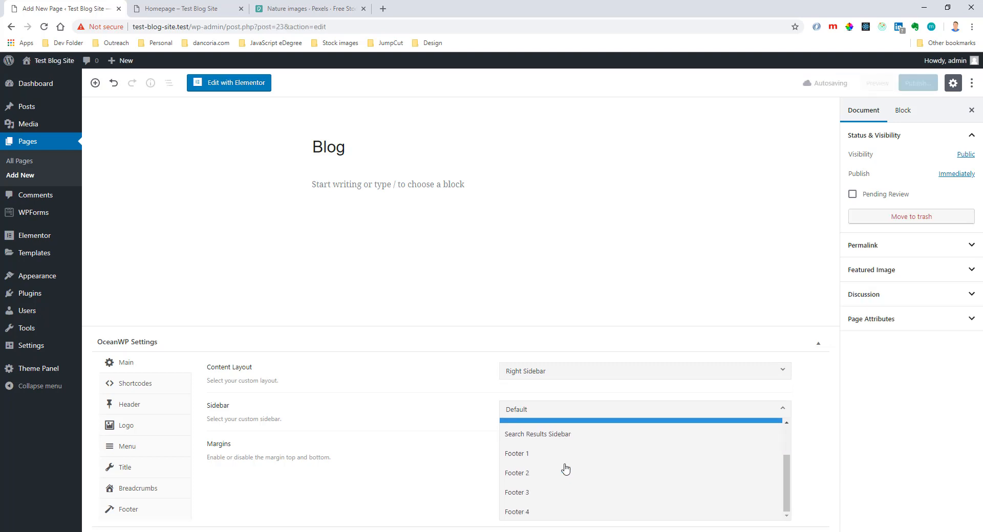
{"action": "left_click", "coordinate": [559, 445]}
Publish the Blog page and look at the live Homepage and the editor's publishing notice.
{"action": "left_click", "coordinate": [919, 84]}
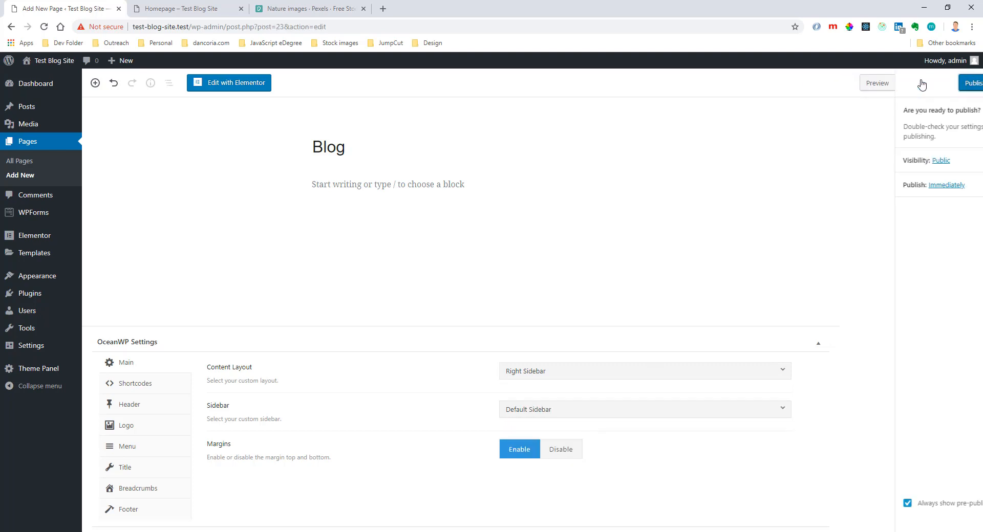
{"action": "left_click", "coordinate": [920, 84]}
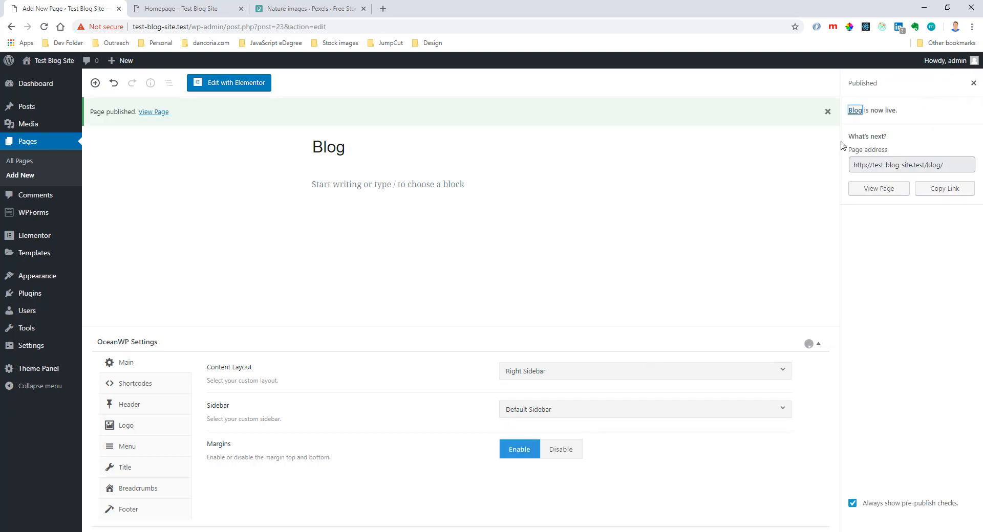
{"action": "left_click", "coordinate": [199, 11]}
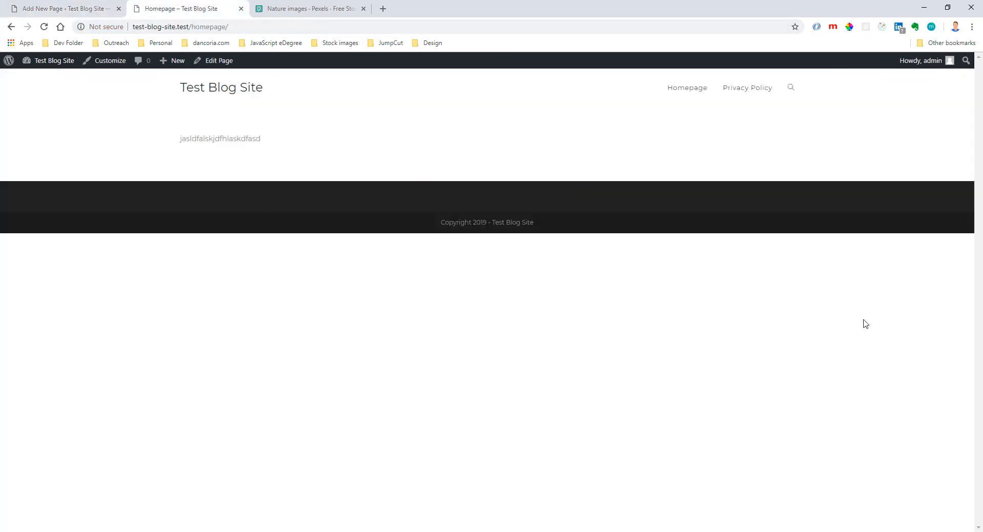
{"action": "left_click", "coordinate": [86, 7]}
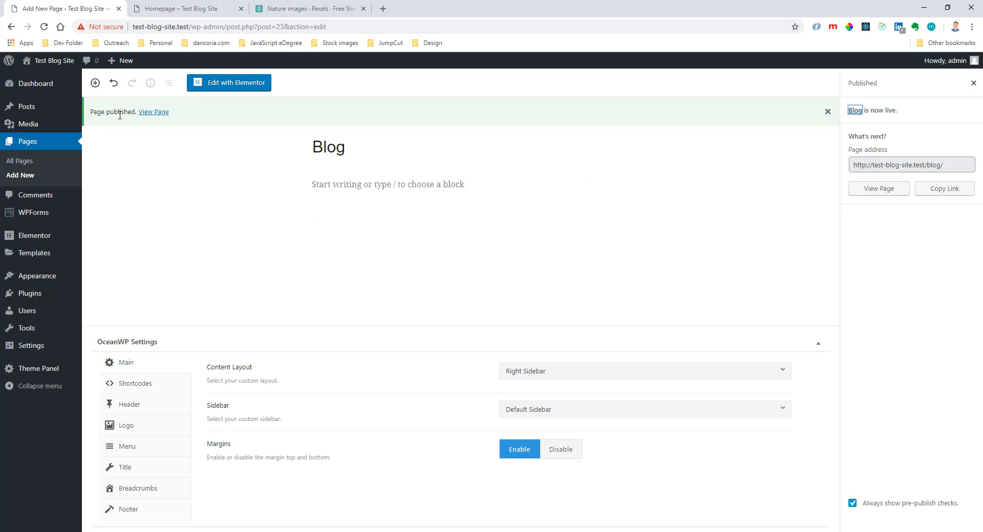
{"action": "left_click_drag", "start_coordinate": [91, 114], "coordinate": [136, 112]}
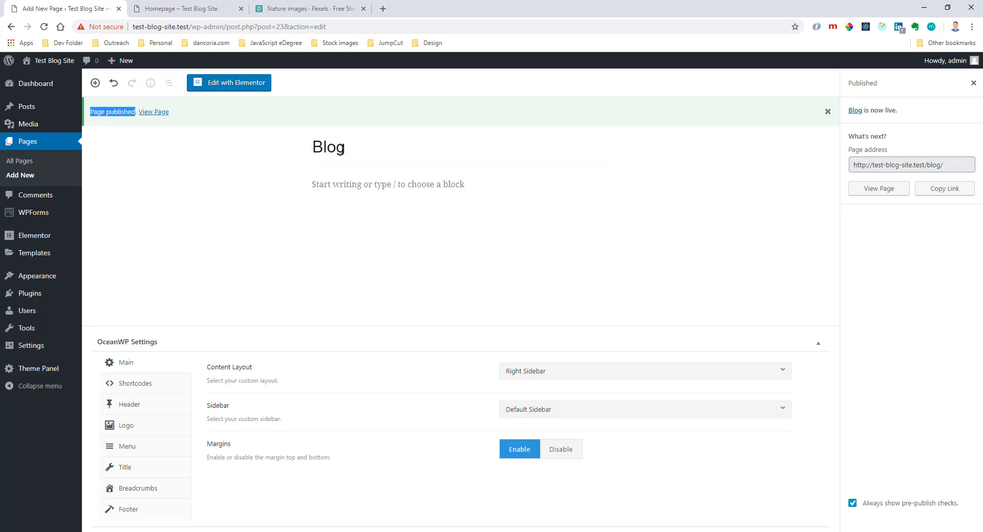
Set Blog as the posts page in the customizer's homepage settings, publish the change and close the customizer.
{"action": "mouse_move", "coordinate": [48, 278]}
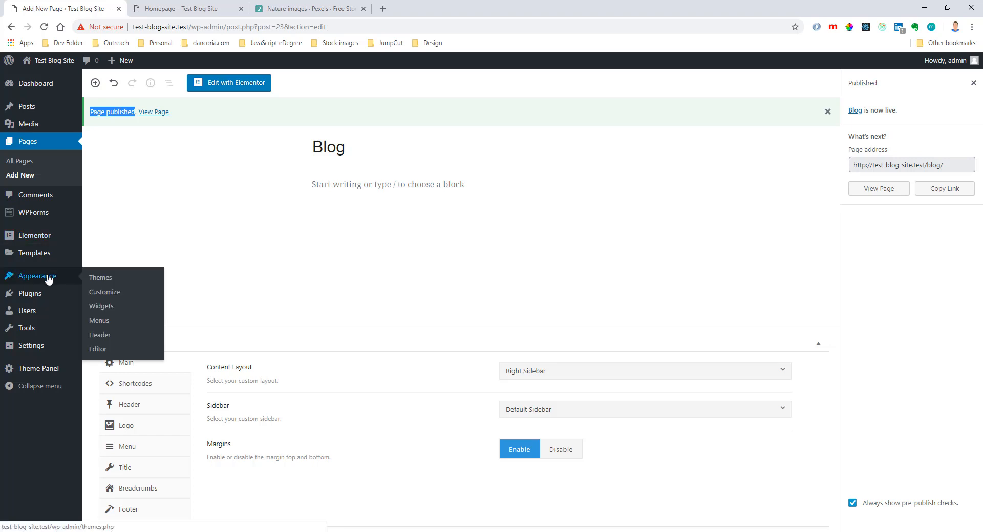
{"action": "left_click", "coordinate": [121, 297]}
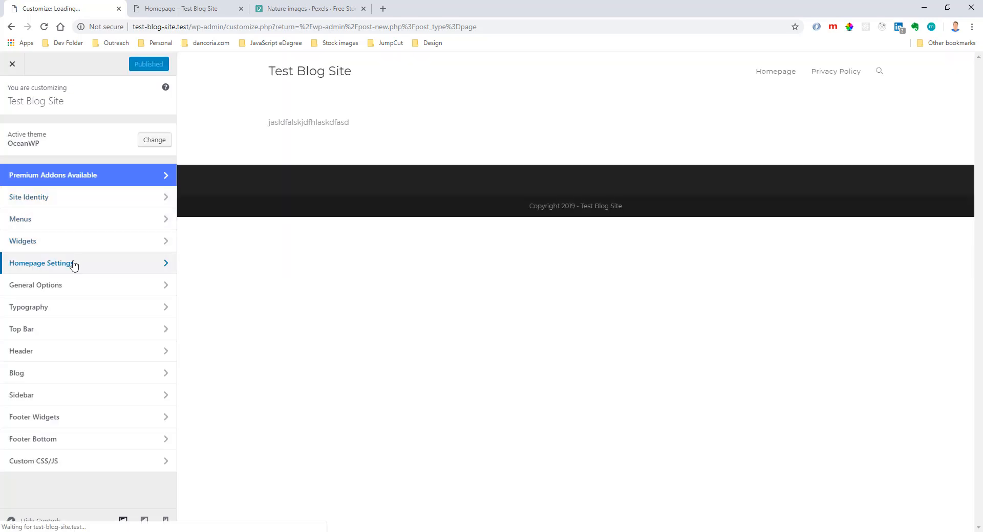
{"action": "left_click", "coordinate": [73, 265]}
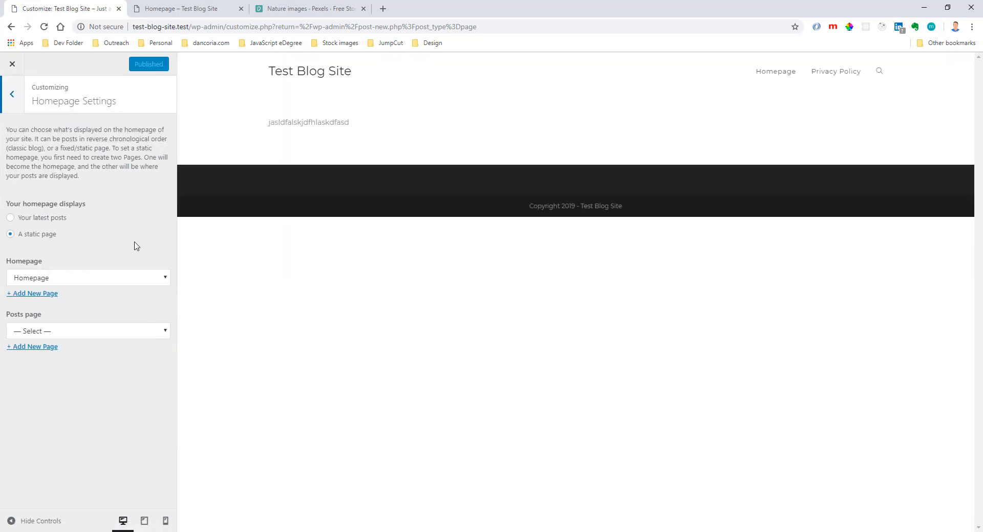
{"action": "left_click", "coordinate": [72, 333]}
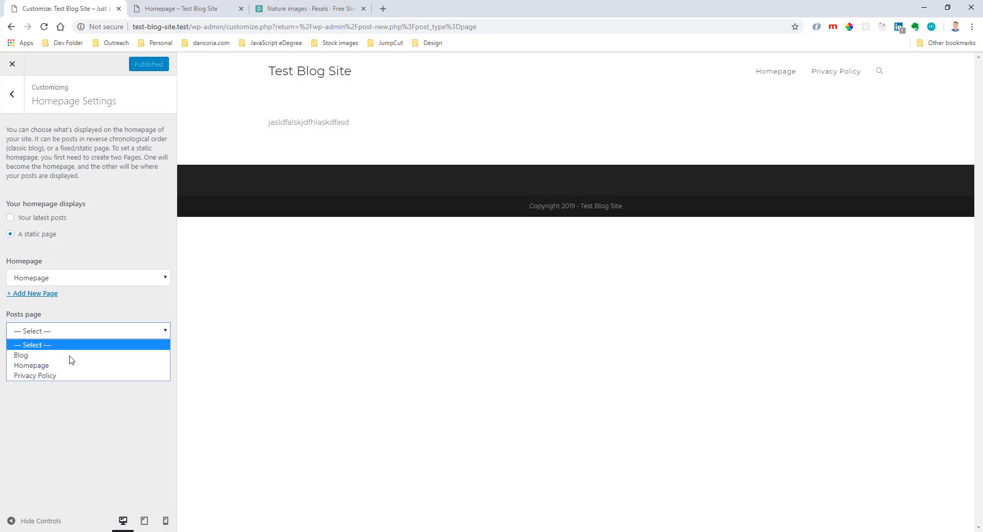
{"action": "left_click", "coordinate": [70, 353]}
{"action": "left_click", "coordinate": [144, 64]}
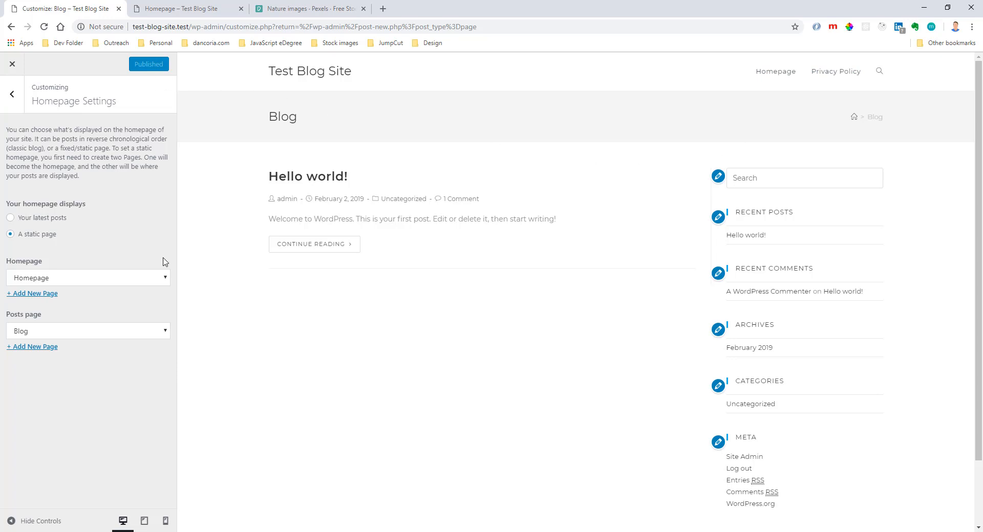
{"action": "left_click", "coordinate": [12, 64]}
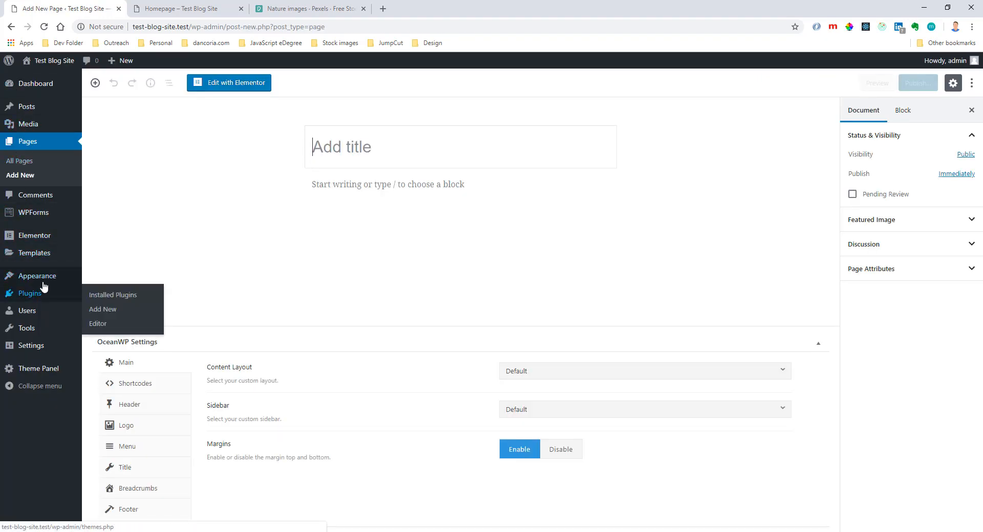
Add the Blog page to Main Menu between Homepage and Privacy Policy and save the menu.
{"action": "mouse_move", "coordinate": [41, 279]}
{"action": "left_click", "coordinate": [108, 323]}
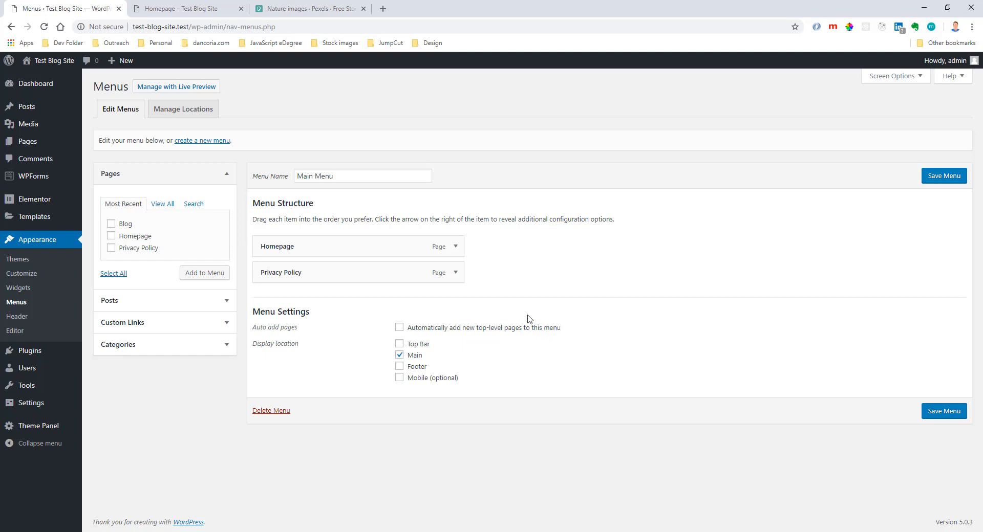
{"action": "mouse_move", "coordinate": [45, 123]}
{"action": "left_click", "coordinate": [110, 224]}
{"action": "left_click", "coordinate": [210, 276]}
{"action": "left_click_drag", "start_coordinate": [287, 302], "coordinate": [297, 271]}
{"action": "left_click", "coordinate": [936, 179]}
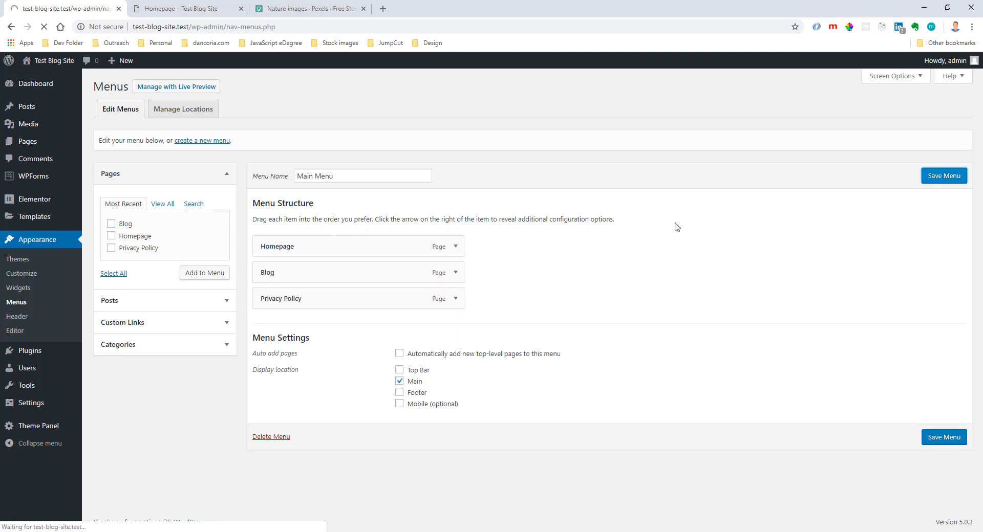
Enable automatically adding new top-level pages to Main Menu, staying on the menu editor.
{"action": "left_click", "coordinate": [400, 383]}
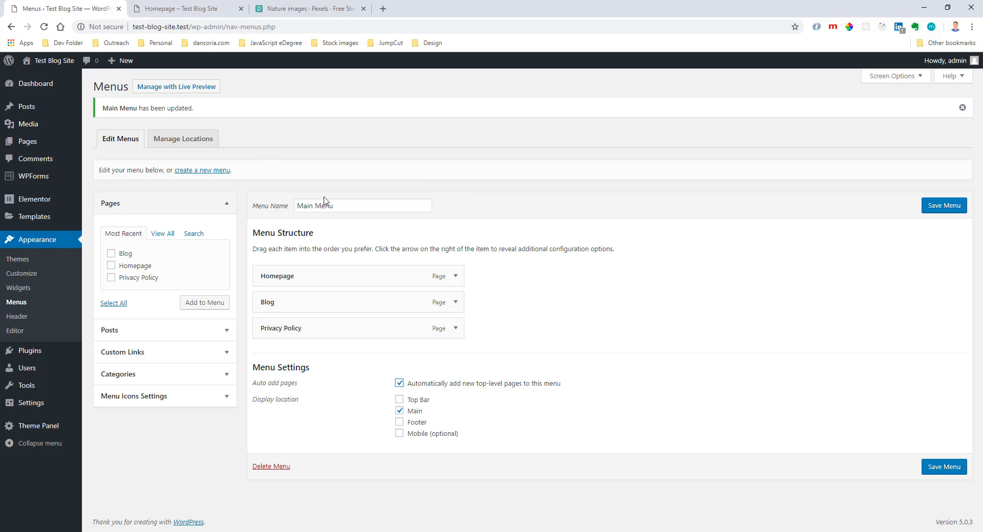
{"action": "left_click", "coordinate": [34, 145]}
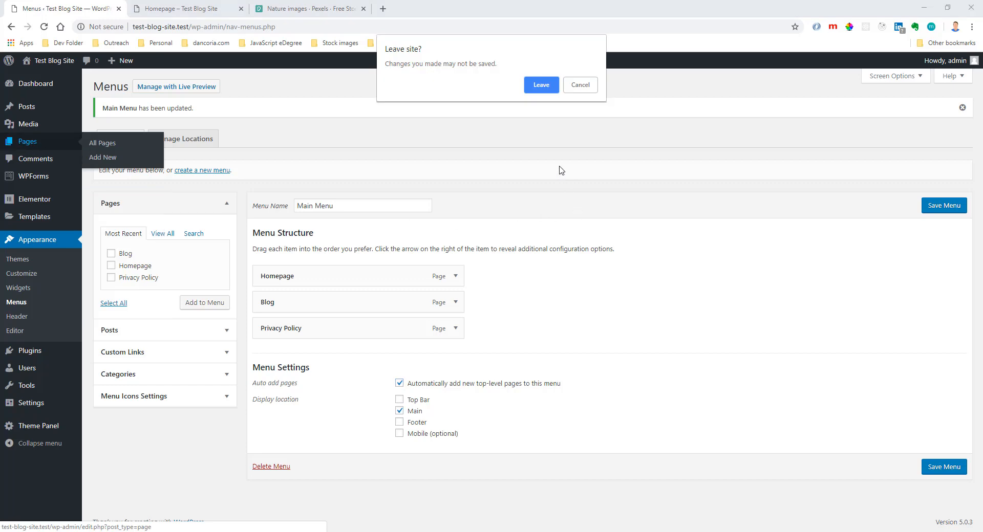
{"action": "left_click", "coordinate": [573, 83]}
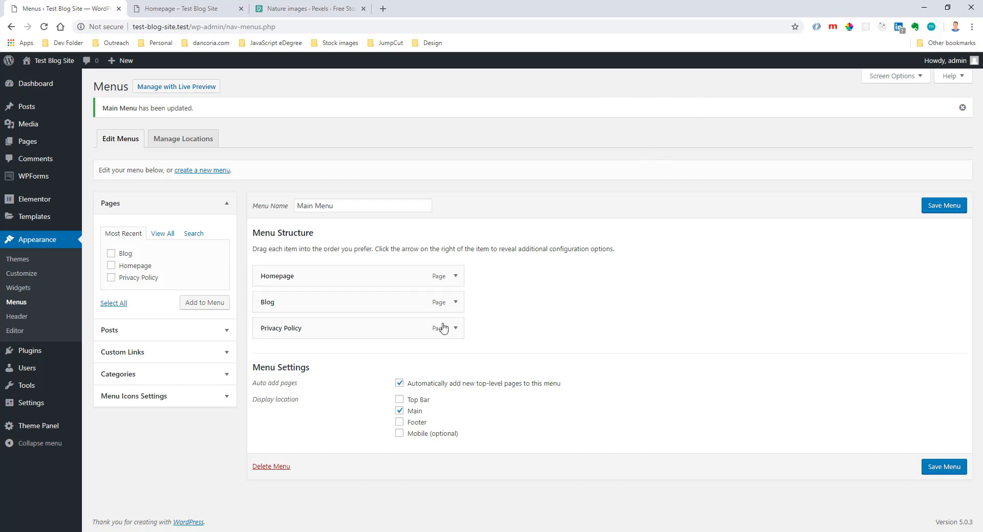
Create a new page titled Contact and try to publish it.
{"action": "mouse_move", "coordinate": [33, 145]}
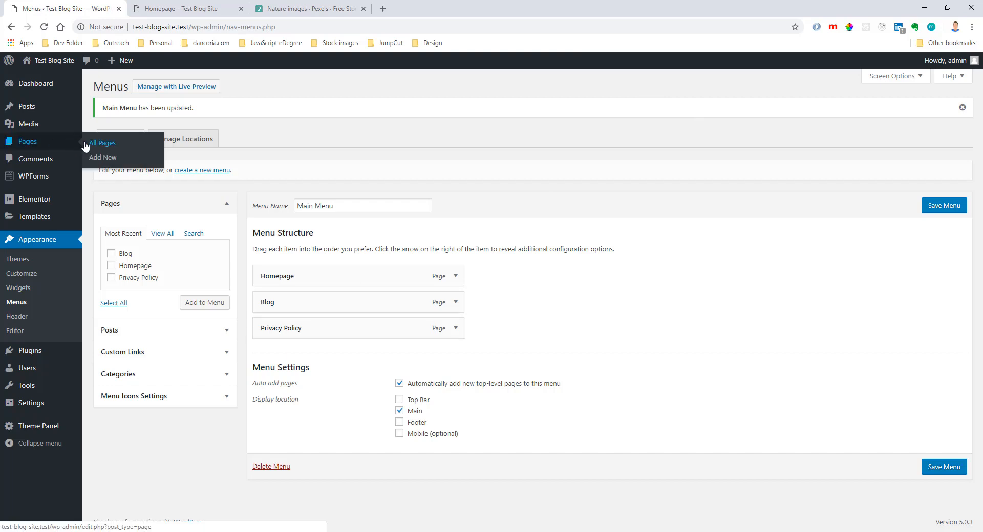
{"action": "left_click", "coordinate": [100, 156]}
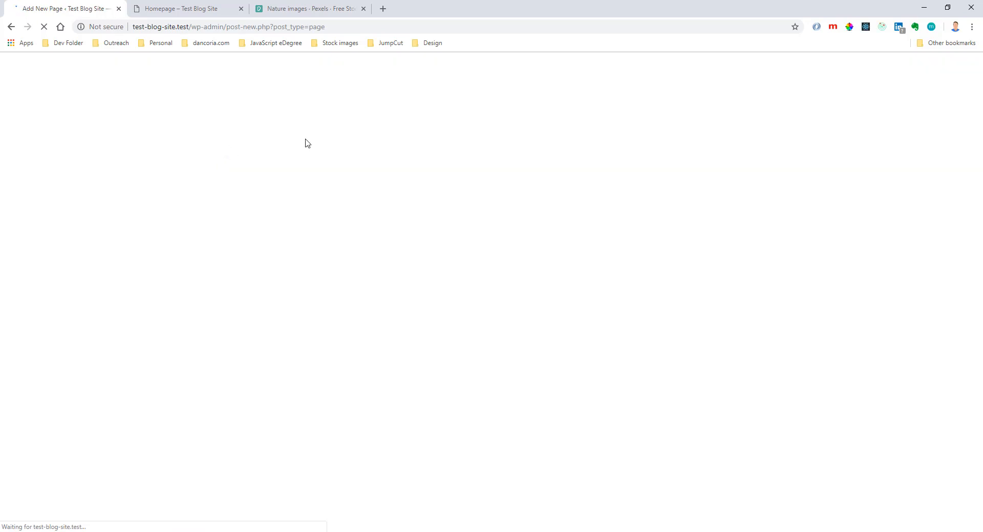
{"action": "type", "text": "Contact"}
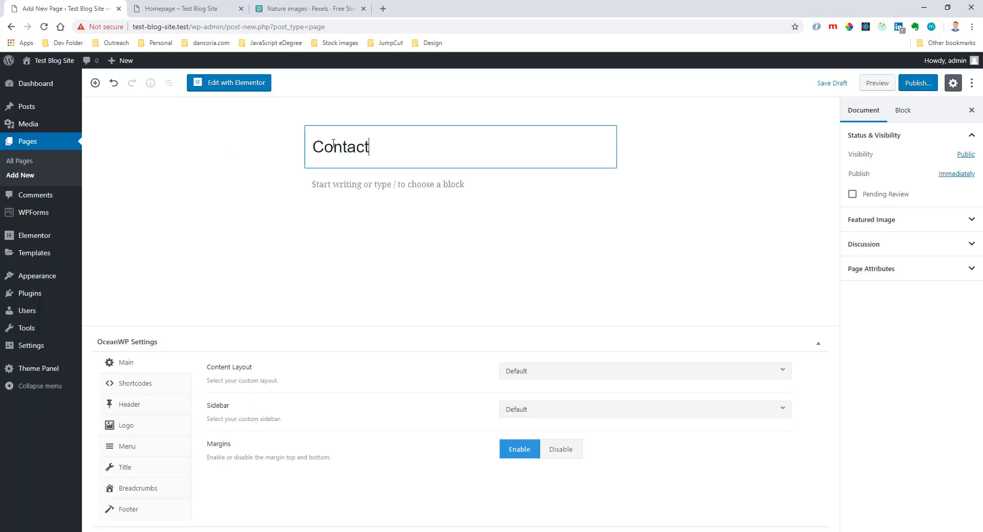
{"action": "left_click", "coordinate": [918, 83]}
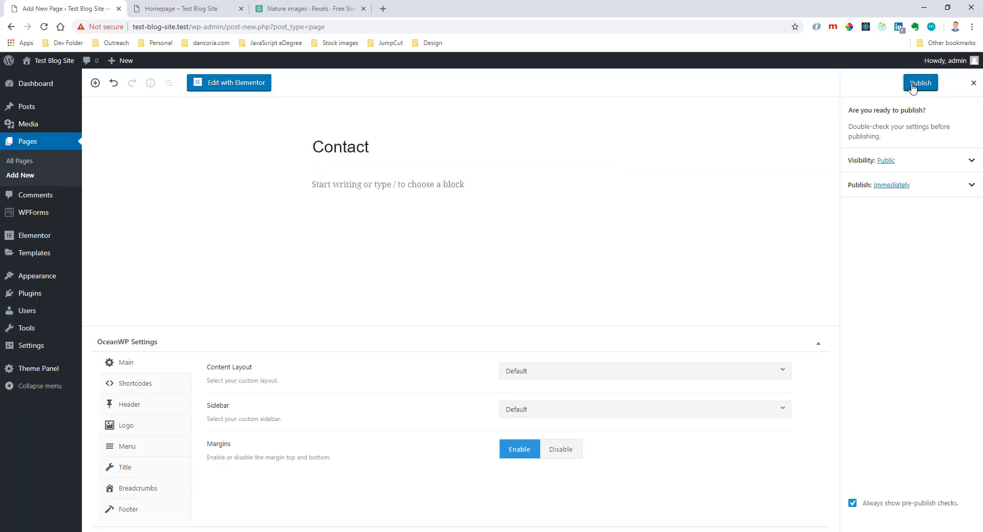
{"action": "left_click", "coordinate": [916, 83]}
Change the new page's title to Contact Us and publish it.
{"action": "left_click", "coordinate": [384, 156]}
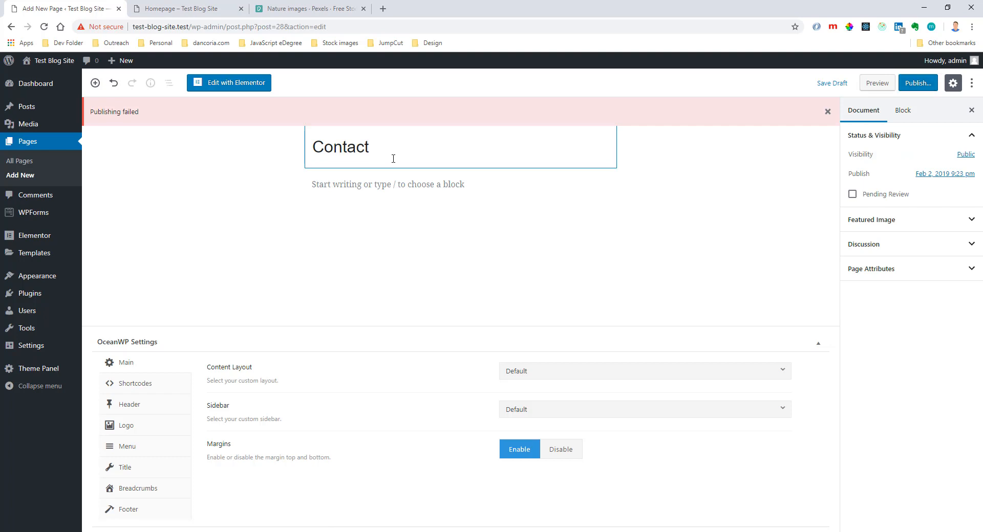
{"action": "type", "text": "Us"}
{"action": "left_click", "coordinate": [916, 84]}
{"action": "left_click", "coordinate": [919, 82]}
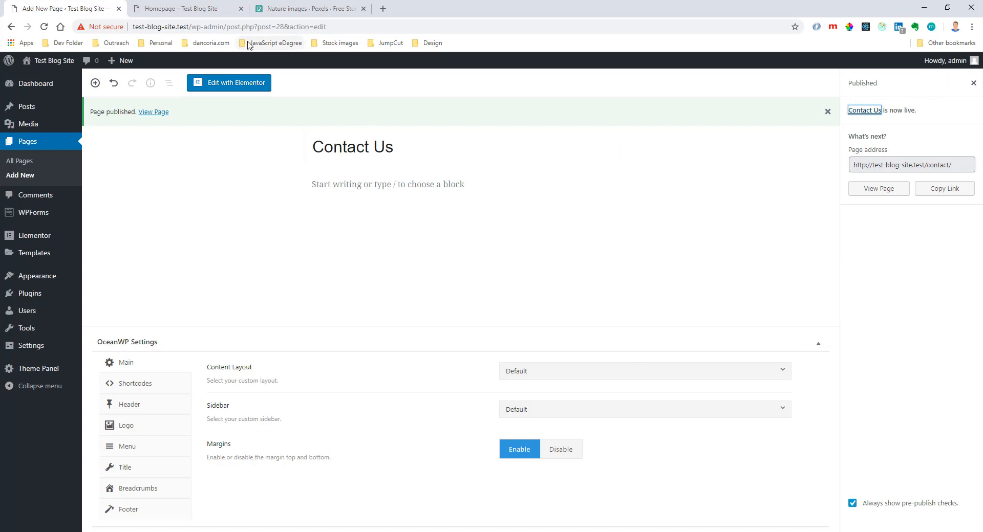
Refresh the live site to check its navigation menu, open Homepage from it and examine the page address.
{"action": "left_click", "coordinate": [174, 9]}
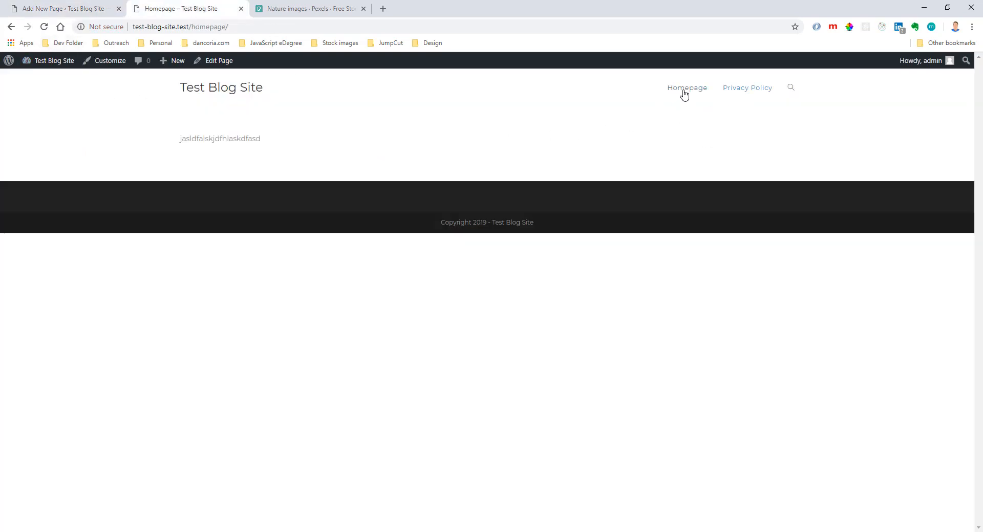
{"action": "left_click", "coordinate": [49, 29]}
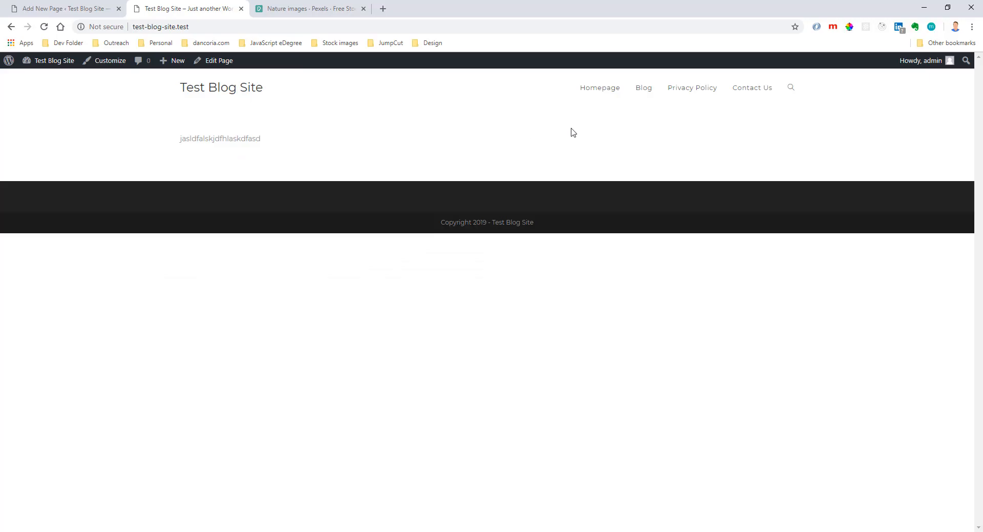
{"action": "left_click", "coordinate": [600, 91]}
{"action": "left_click", "coordinate": [199, 25]}
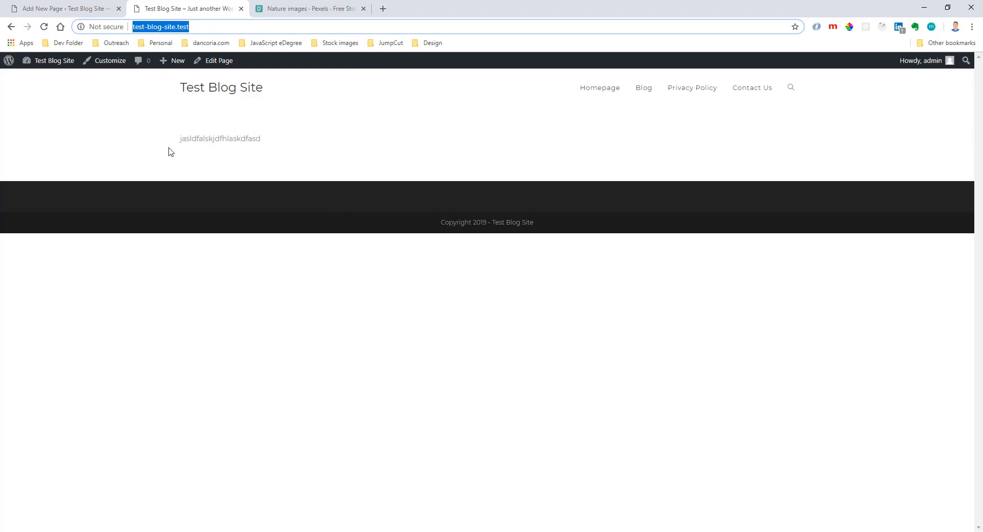
{"action": "left_click", "coordinate": [198, 96]}
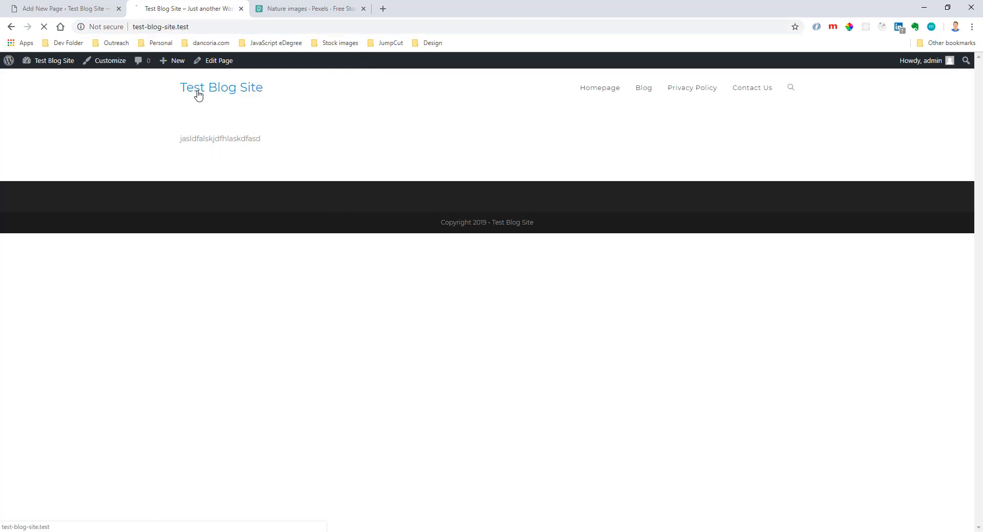
Request test-blog-site.test/homepage/ on the live site and examine which address the static homepage loads under.
{"action": "left_click", "coordinate": [200, 26]}
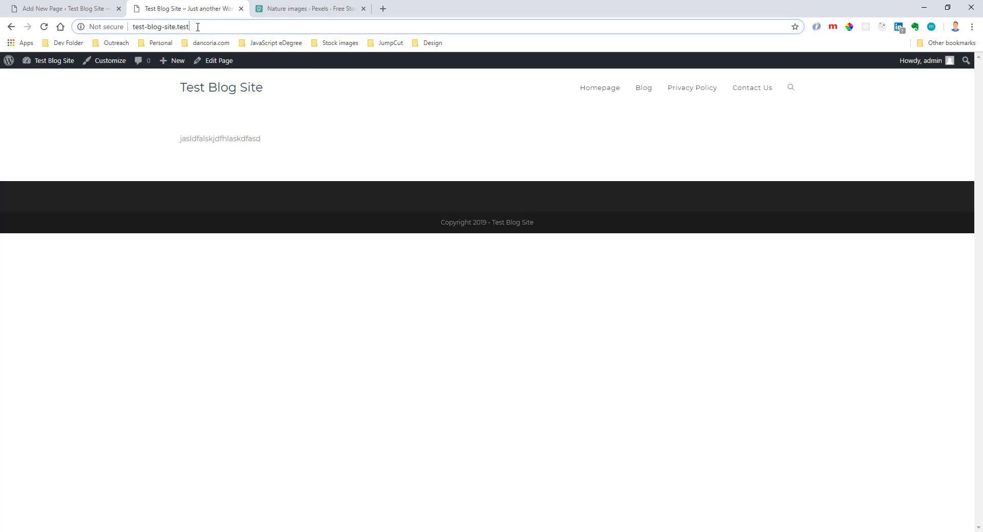
{"action": "left_click", "coordinate": [197, 26]}
{"action": "type", "text": "/homepage/"}
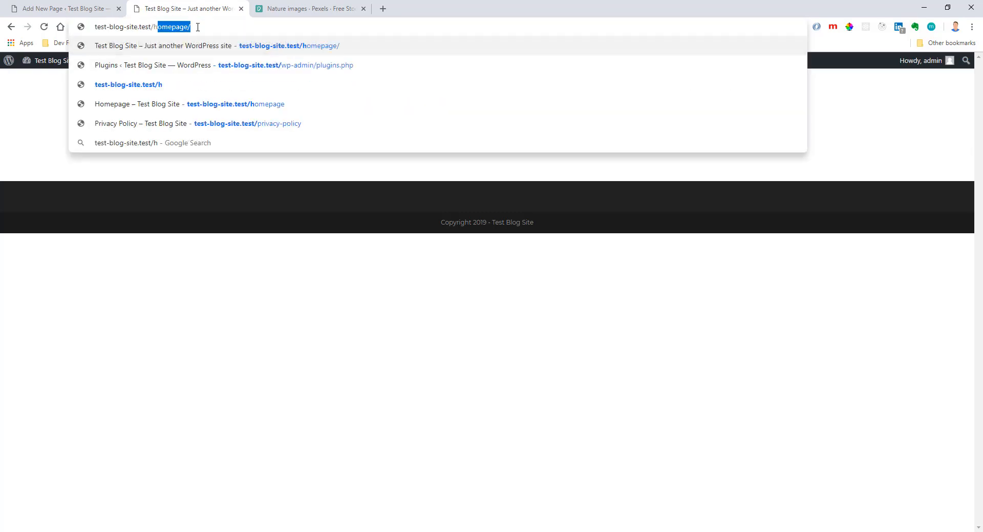
{"action": "key", "text": "Right"}
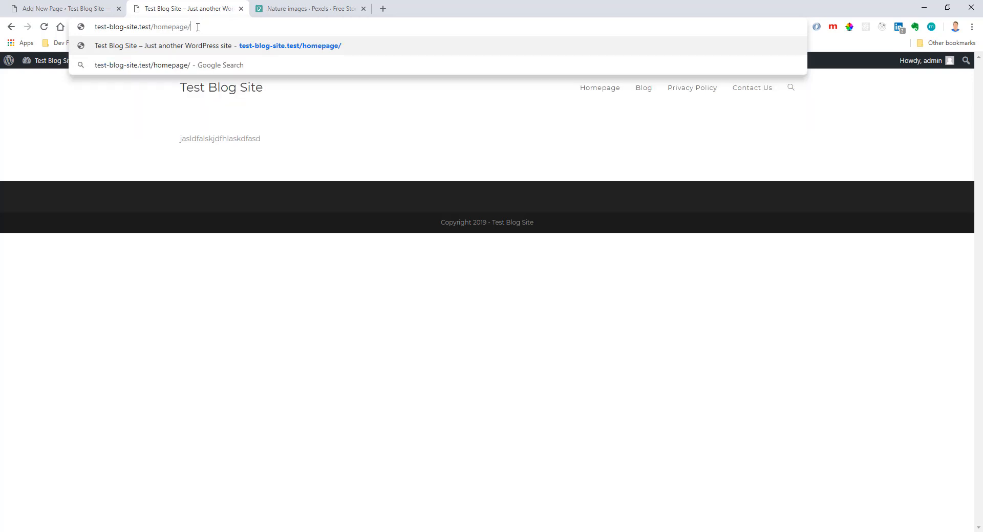
{"action": "key", "text": "shift+Left"}
{"action": "key", "text": "shift+Left"}
{"action": "key", "text": "shift+Left"}
{"action": "key", "text": "shift+Left"}
{"action": "key", "text": "shift+Left"}
{"action": "key", "text": "BackSpace"}
{"action": "key", "text": "BackSpace"}
{"action": "key", "text": "Return"}
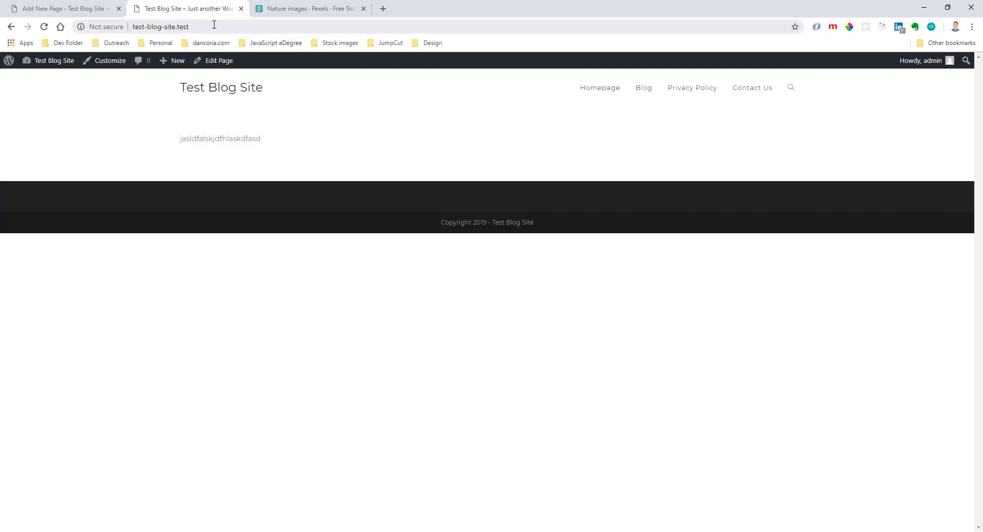
{"action": "left_click", "coordinate": [132, 26]}
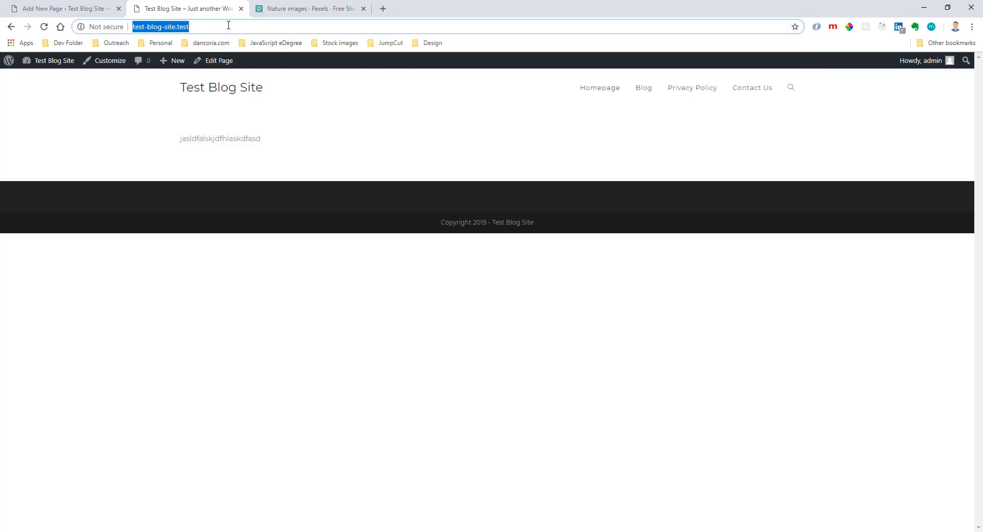
{"action": "left_click", "coordinate": [451, 125]}
Open the live Blog, Privacy Policy and Contact Us pages in turn and examine their addresses.
{"action": "left_click", "coordinate": [639, 97]}
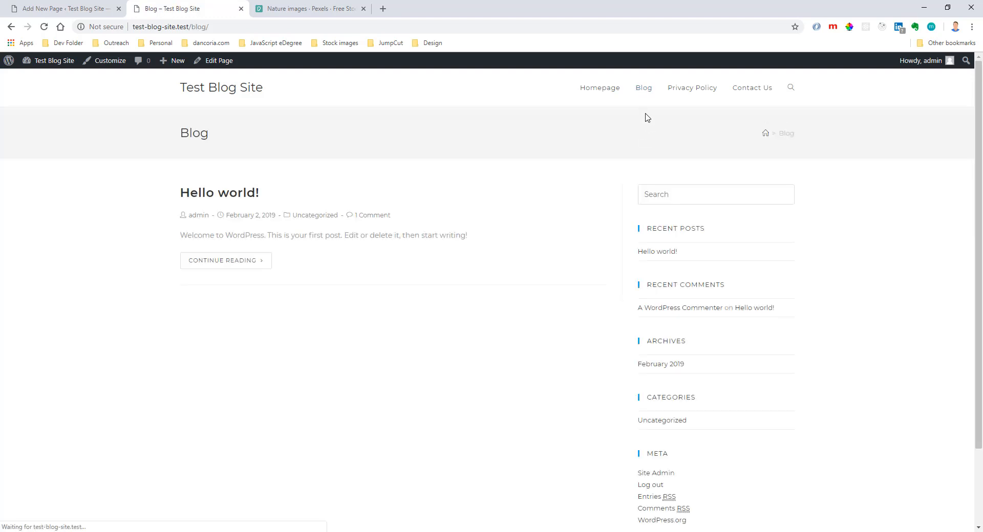
{"action": "left_click_drag", "start_coordinate": [210, 27], "coordinate": [192, 27]}
{"action": "left_click", "coordinate": [221, 26]}
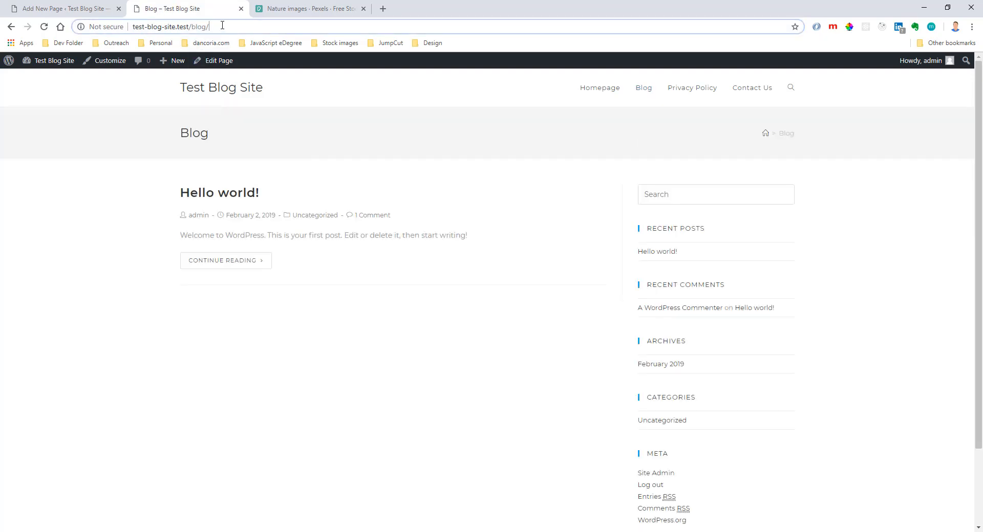
{"action": "left_click", "coordinate": [677, 92]}
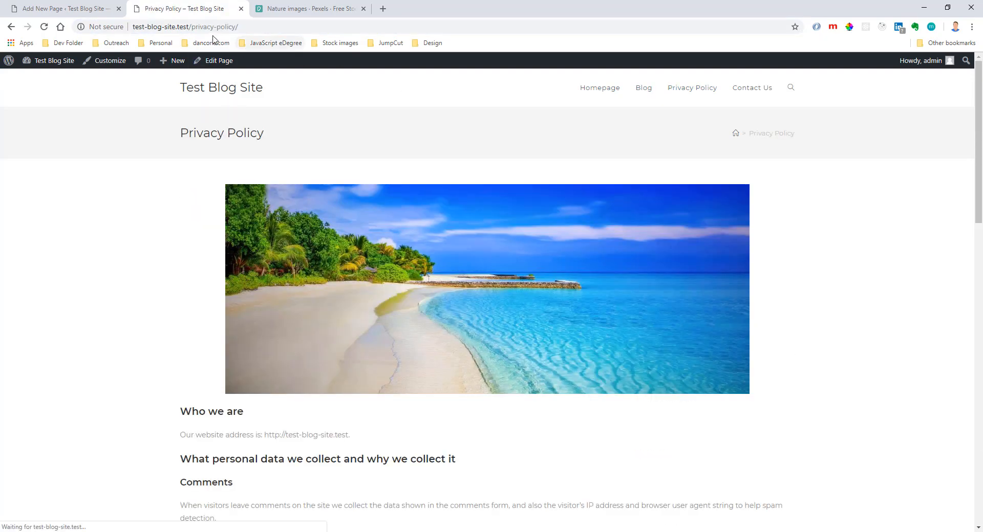
{"action": "left_click", "coordinate": [767, 92]}
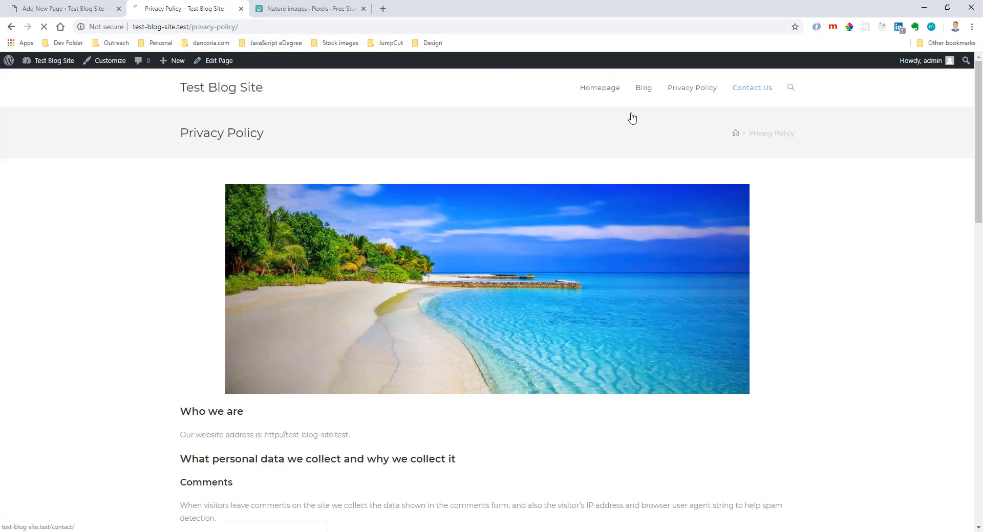
{"action": "left_click_drag", "start_coordinate": [193, 27], "coordinate": [246, 27]}
{"action": "left_click", "coordinate": [243, 27]}
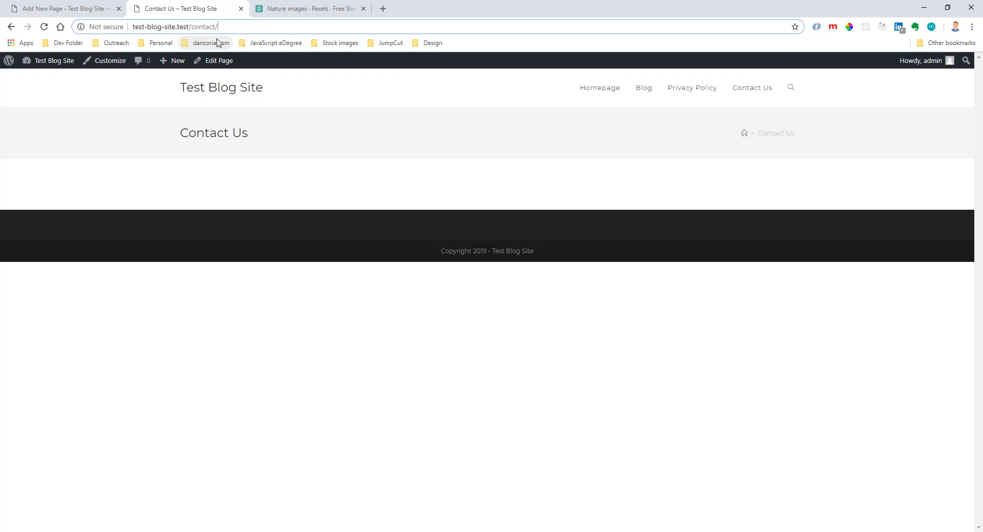
{"action": "left_click", "coordinate": [358, 129]}
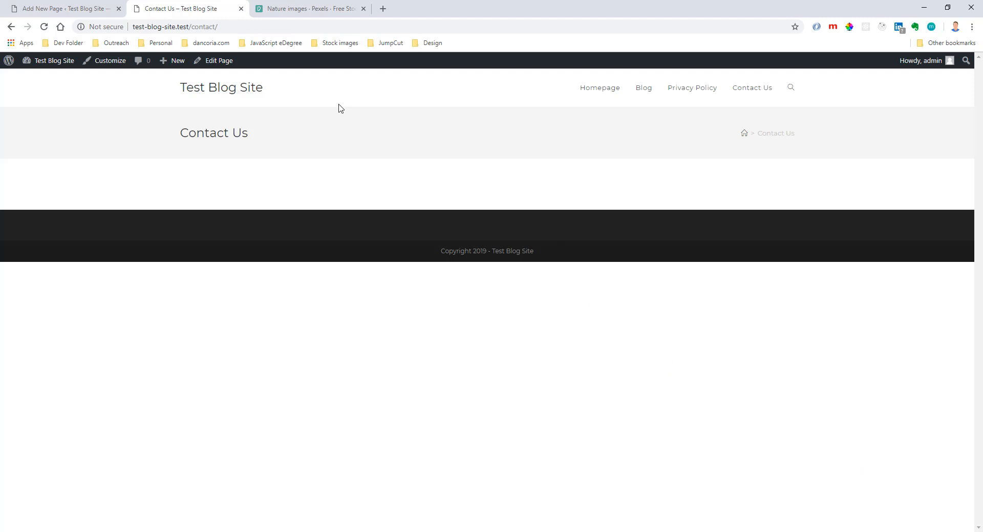
Return to the WordPress admin, open the Homepage from the list of all pages and launch it in Elementor.
{"action": "left_click", "coordinate": [97, 7]}
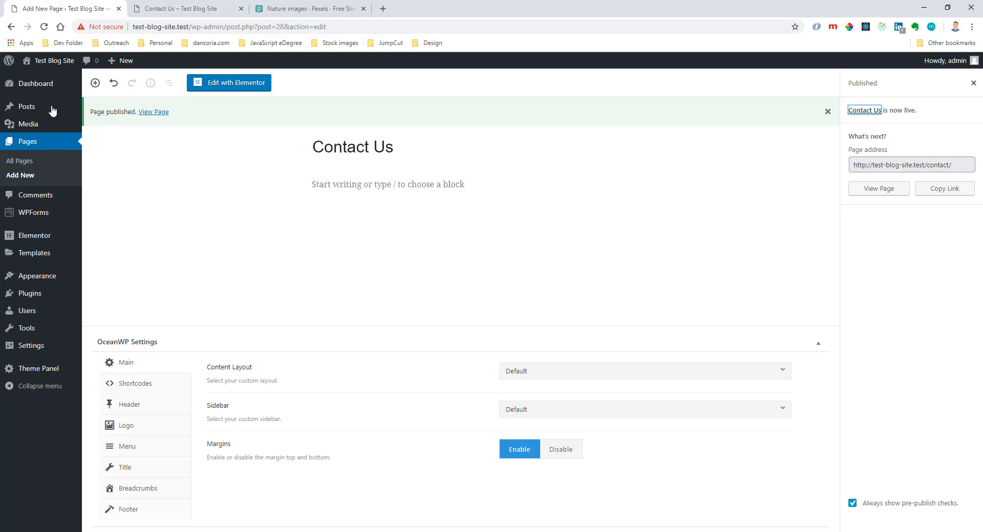
{"action": "left_click", "coordinate": [23, 149]}
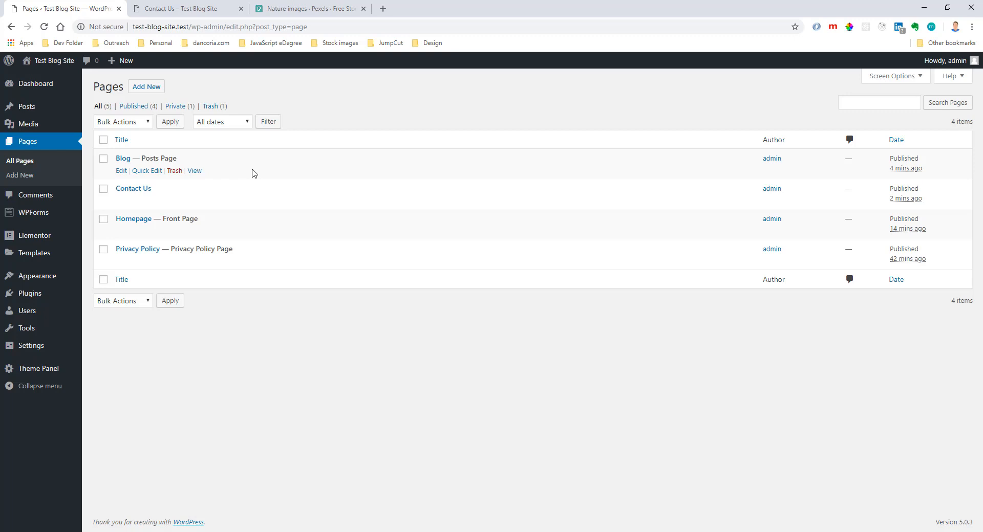
{"action": "left_click", "coordinate": [133, 219]}
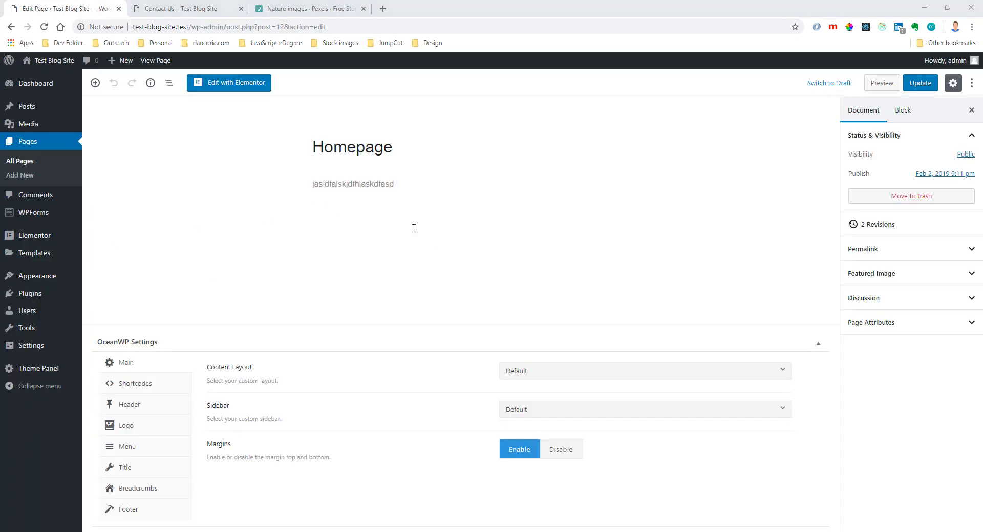
{"action": "left_click", "coordinate": [356, 148]}
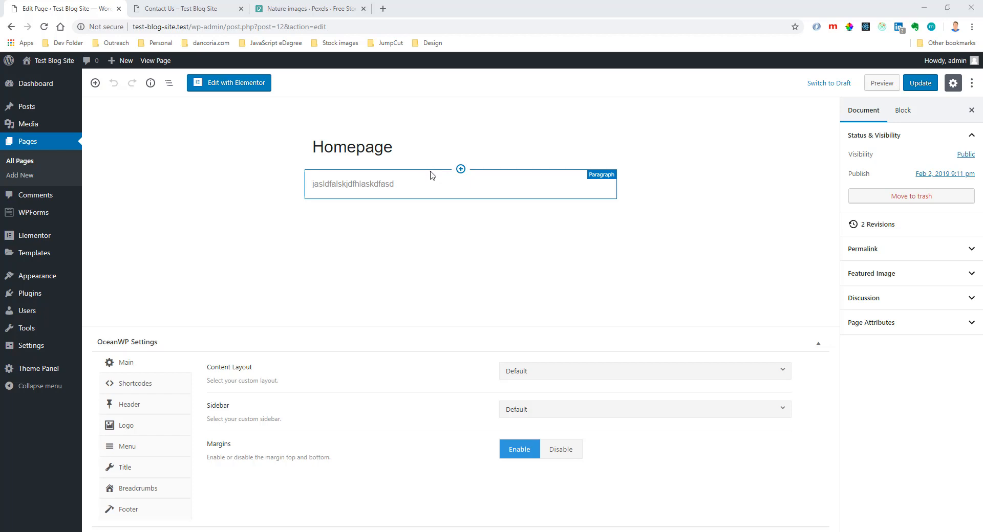
{"action": "left_click", "coordinate": [465, 188]}
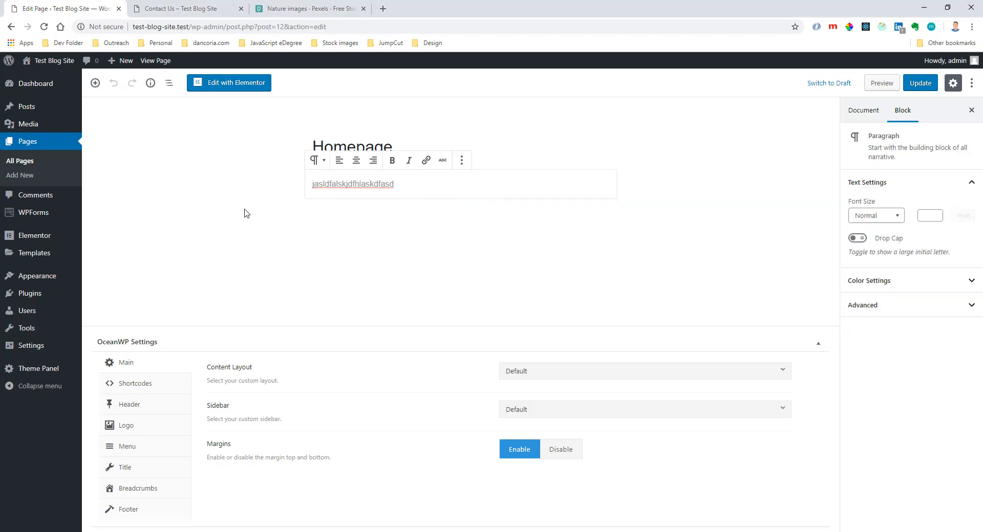
{"action": "left_click", "coordinate": [225, 202]}
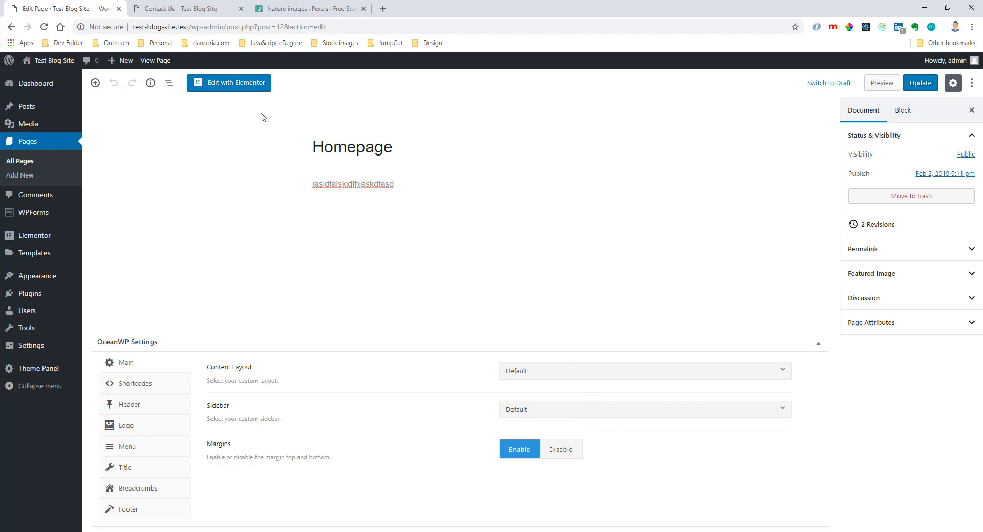
{"action": "left_click", "coordinate": [201, 83]}
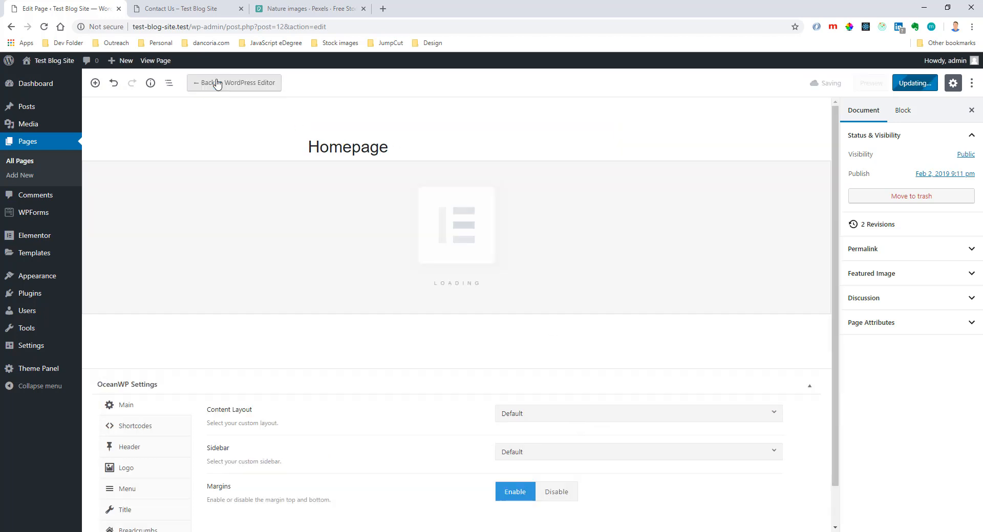
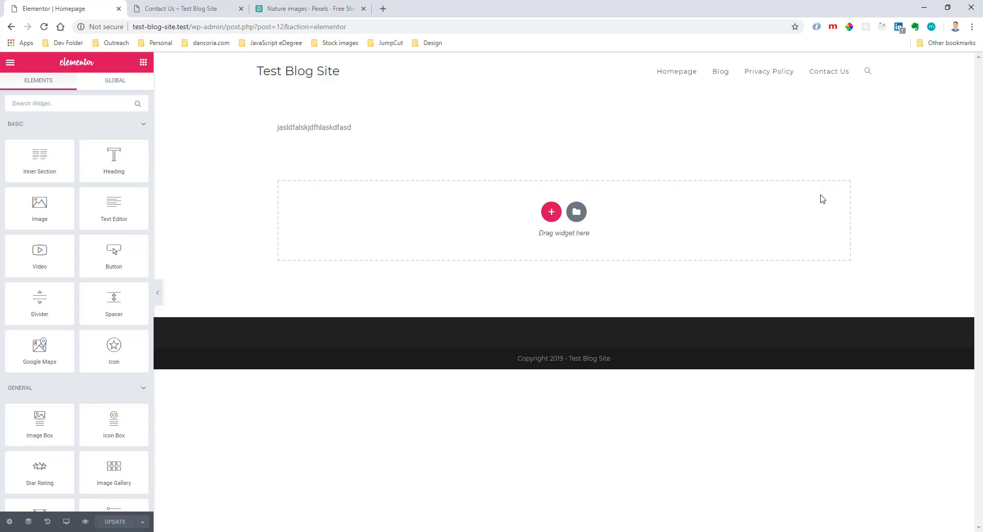
Delete the Homepage section that holds the placeholder text.
{"action": "left_click", "coordinate": [527, 135]}
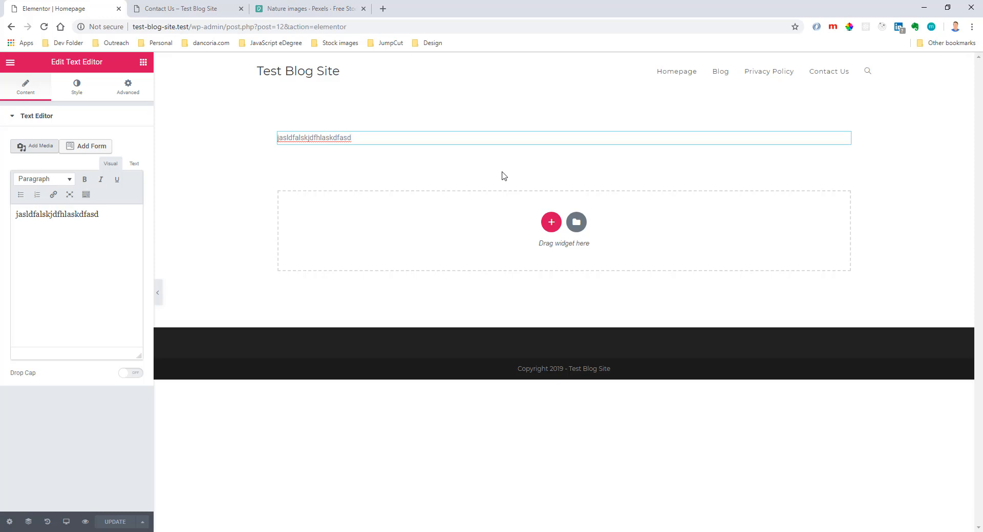
{"action": "left_click", "coordinate": [576, 111]}
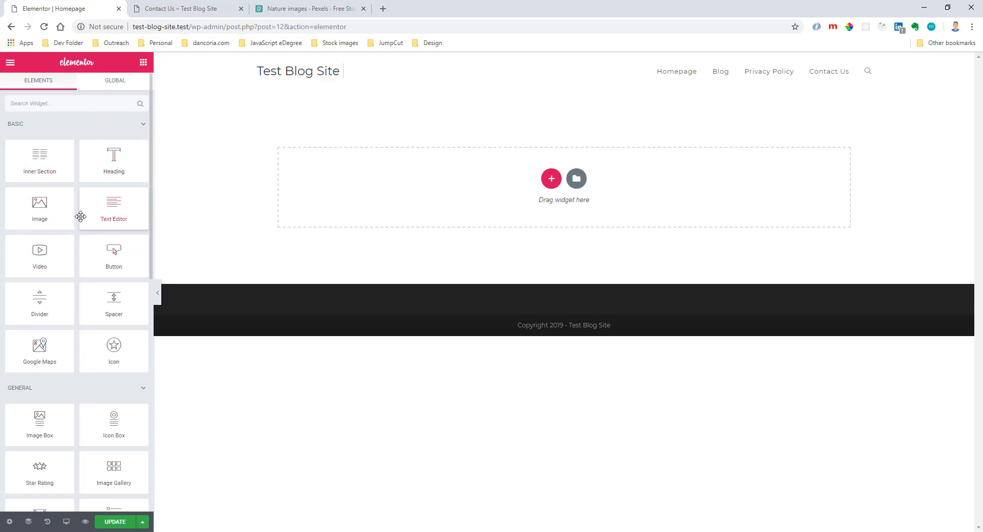
Collapse the Basic and General widget categories to examine the available groups, and expand Basic again.
{"action": "left_click", "coordinate": [41, 129]}
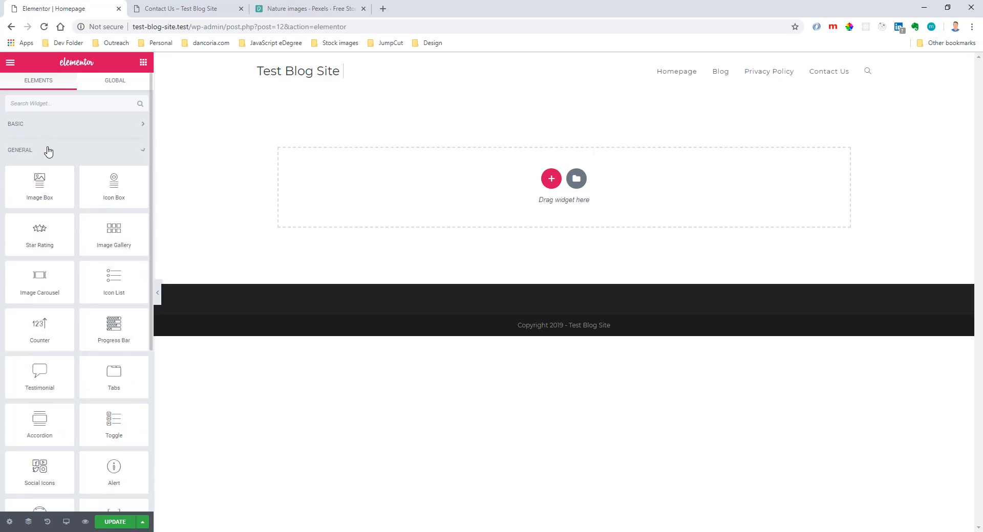
{"action": "left_click", "coordinate": [48, 153]}
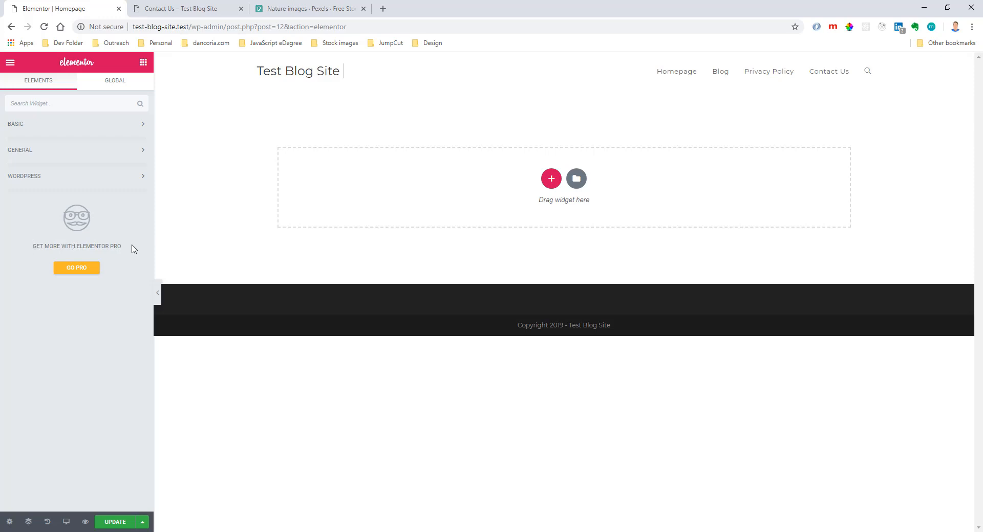
{"action": "left_click", "coordinate": [62, 128]}
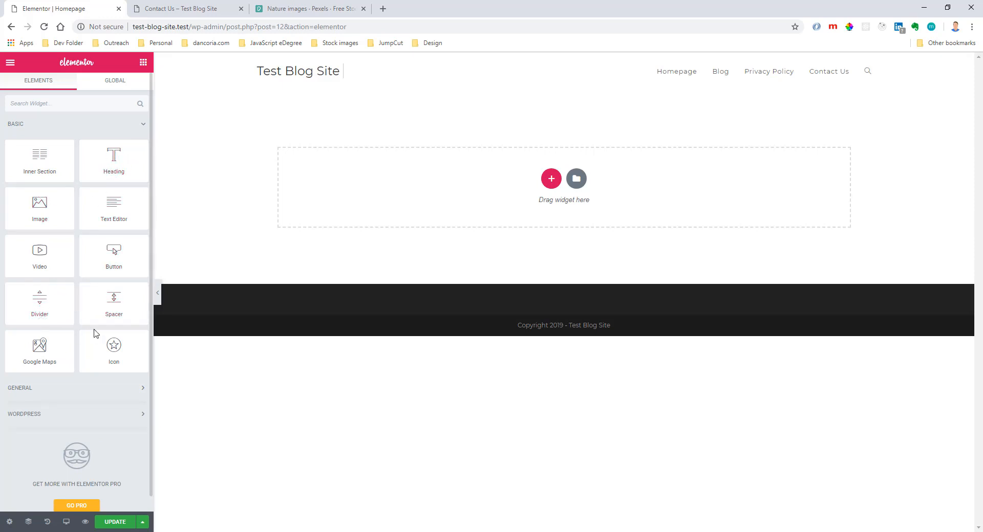
Try out a Toggle widget from the General category on the page, collapse both of its items and delete its section.
{"action": "left_click", "coordinate": [62, 391]}
{"action": "scroll", "coordinate": [94, 297], "scroll_direction": "down", "scroll_amount": 4}
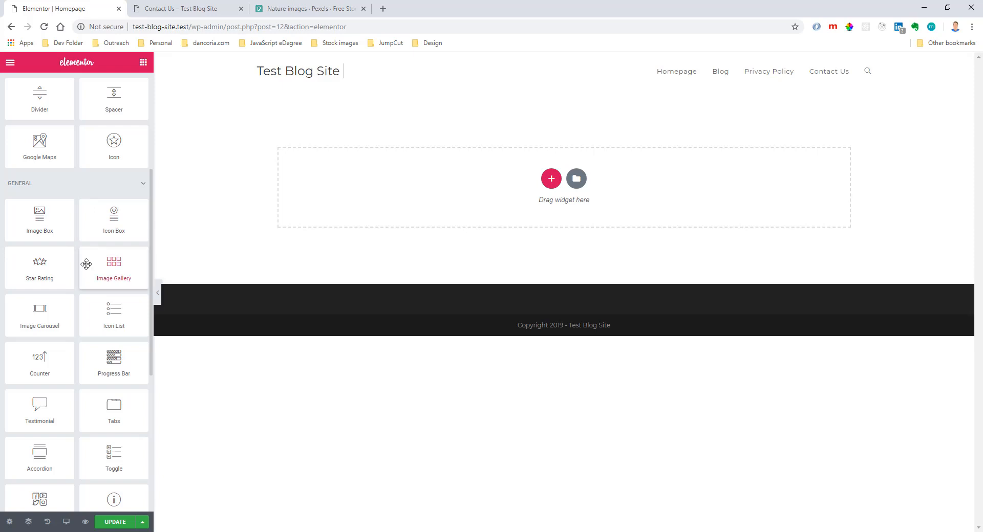
{"action": "scroll", "coordinate": [82, 260], "scroll_direction": "down", "scroll_amount": 3}
{"action": "left_click_drag", "start_coordinate": [110, 306], "coordinate": [374, 204]}
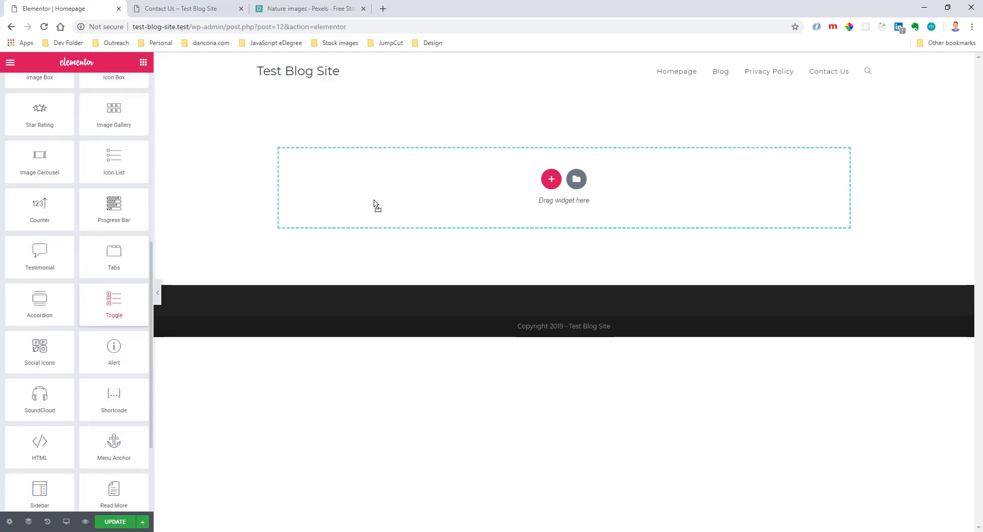
{"action": "left_click", "coordinate": [305, 181]}
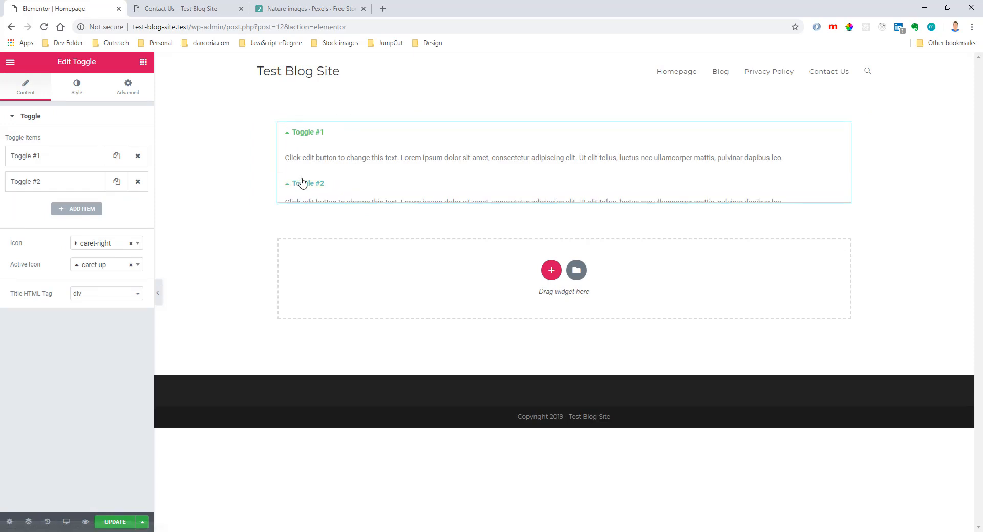
{"action": "left_click", "coordinate": [302, 134]}
{"action": "left_click", "coordinate": [309, 155]}
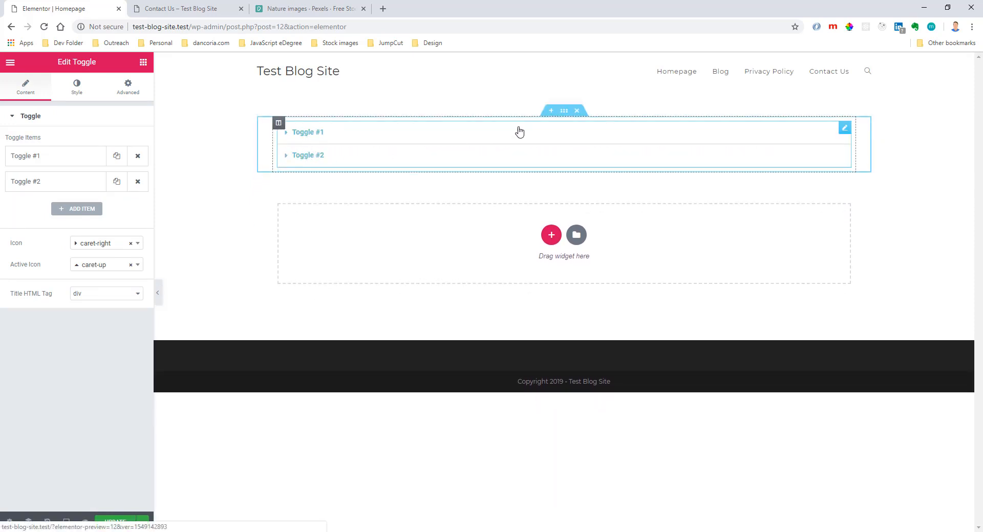
{"action": "left_click", "coordinate": [576, 111]}
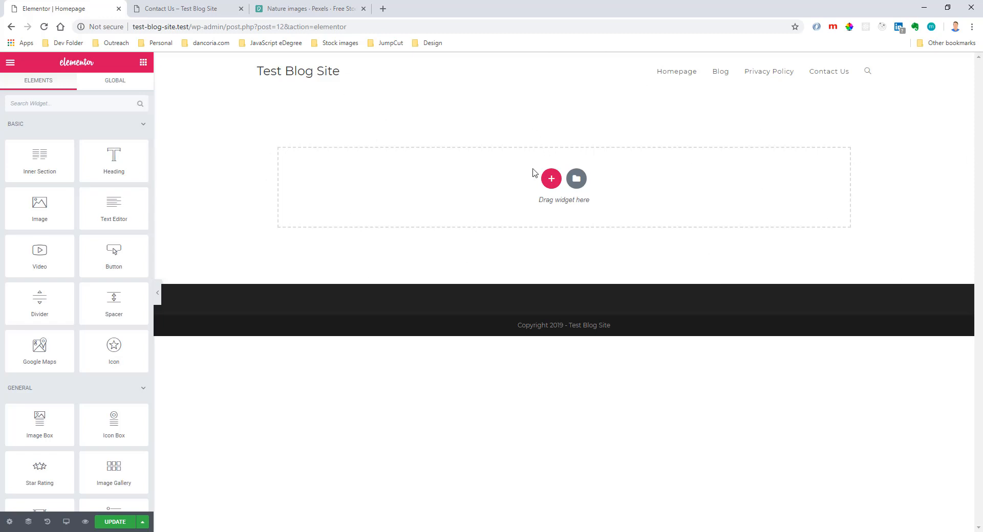
Add a new section with a single-column structure to the Homepage.
{"action": "left_click", "coordinate": [552, 178]}
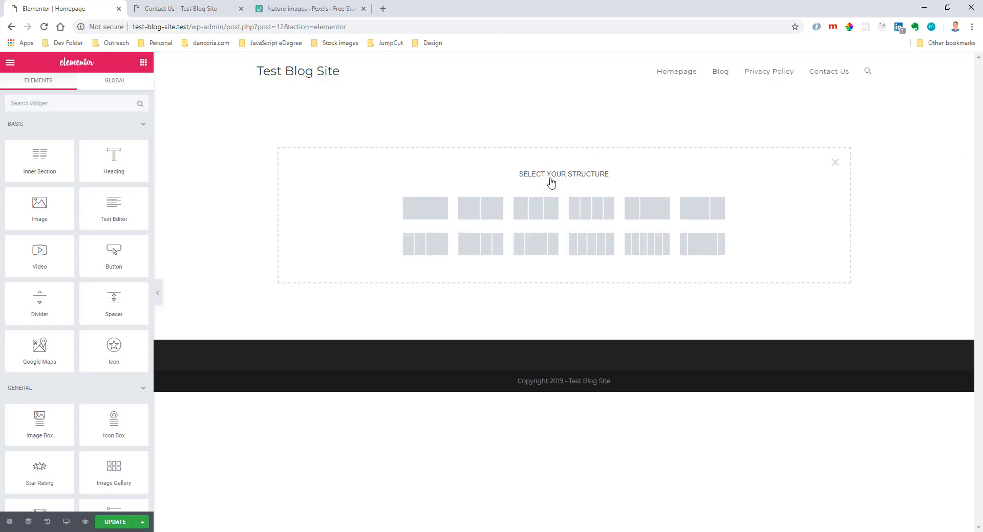
{"action": "left_click", "coordinate": [434, 209]}
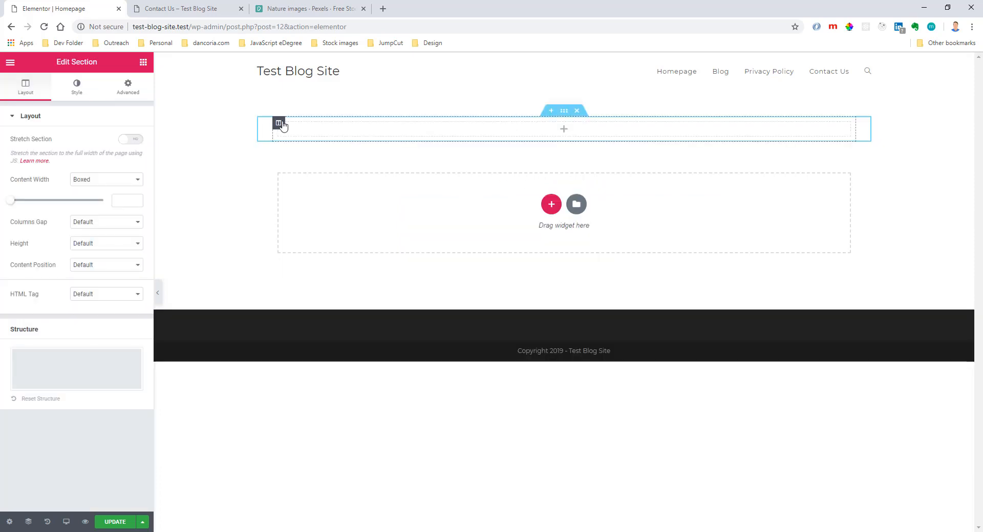
Alternate between the new column's settings and its section's settings to compare their layout options.
{"action": "left_click", "coordinate": [281, 125]}
{"action": "left_click", "coordinate": [298, 201]}
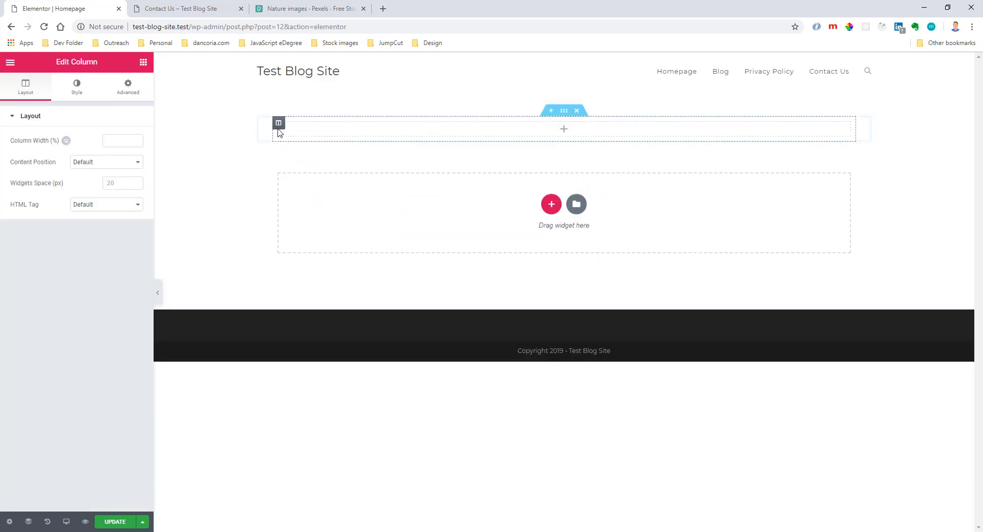
{"action": "left_click", "coordinate": [563, 111]}
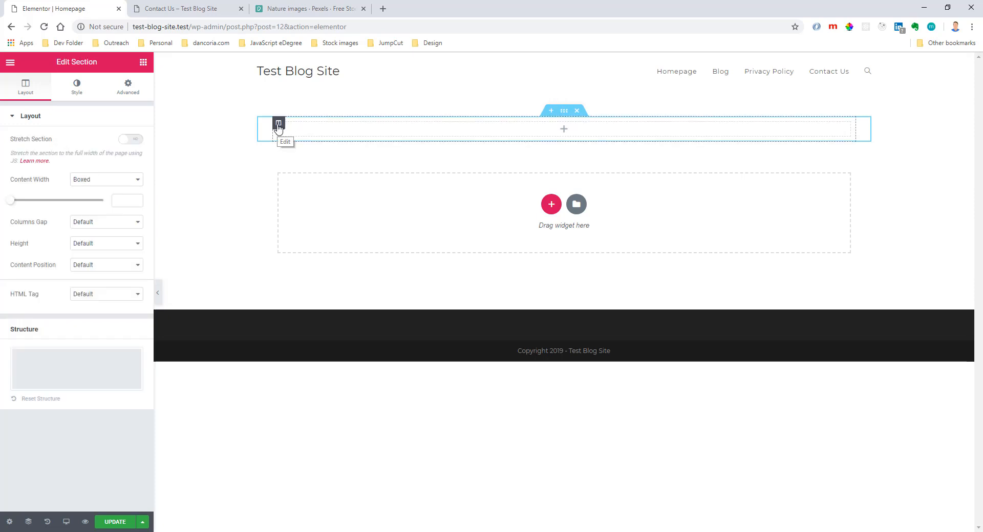
{"action": "left_click", "coordinate": [279, 125]}
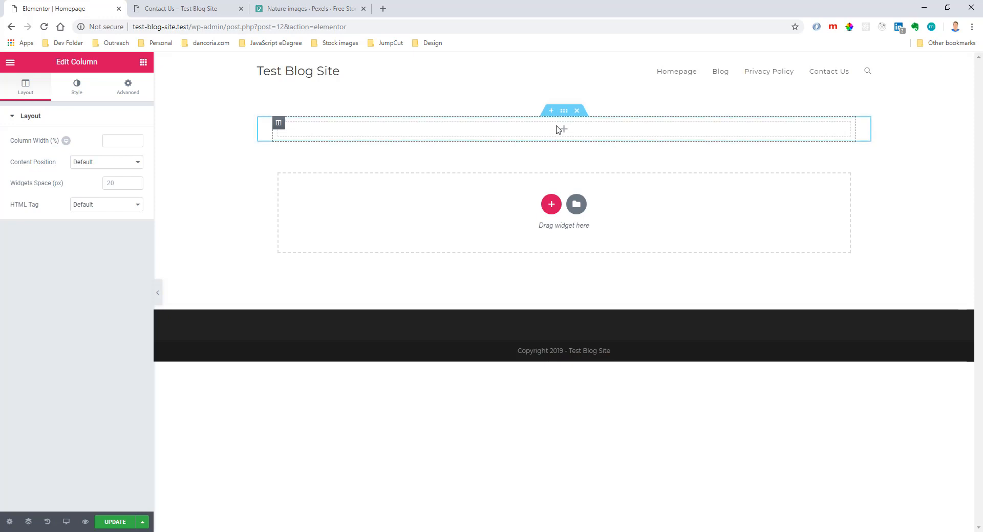
{"action": "left_click", "coordinate": [564, 111]}
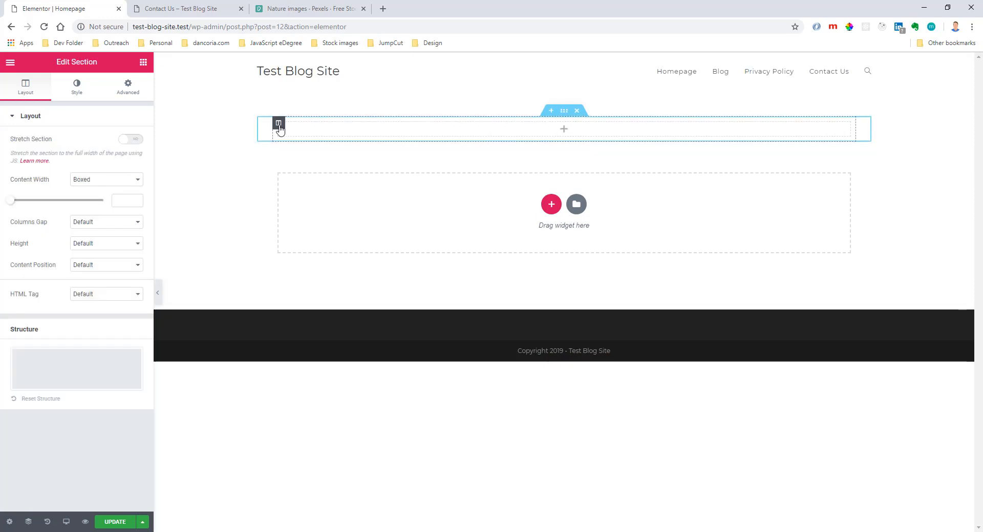
{"action": "left_click", "coordinate": [278, 124]}
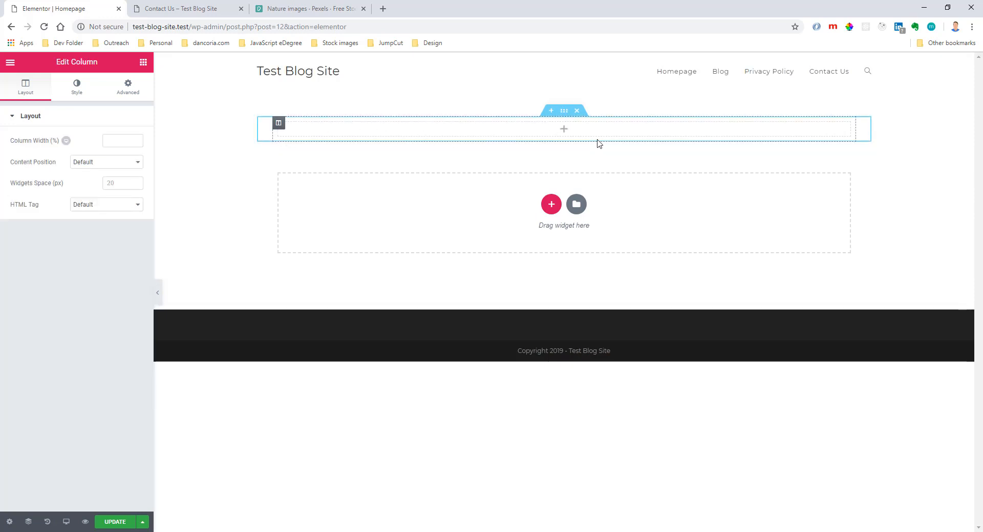
{"action": "left_click", "coordinate": [196, 134]}
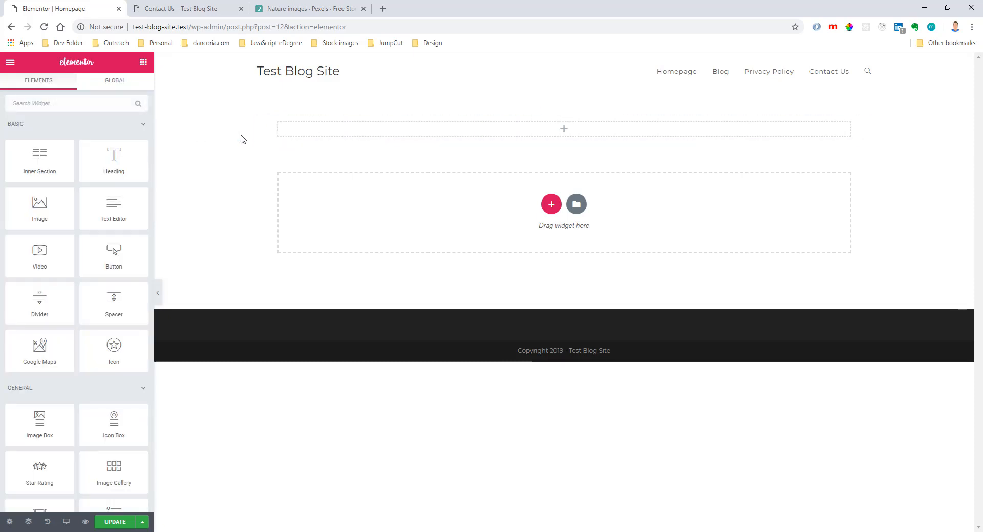
Enable Stretch Section for the new single-column section.
{"action": "mouse_move", "coordinate": [464, 137]}
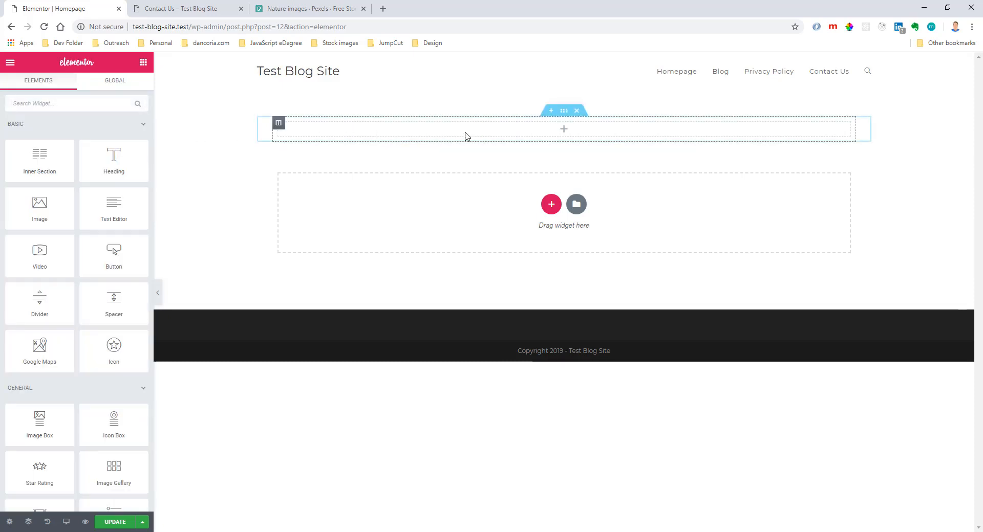
{"action": "left_click", "coordinate": [564, 111]}
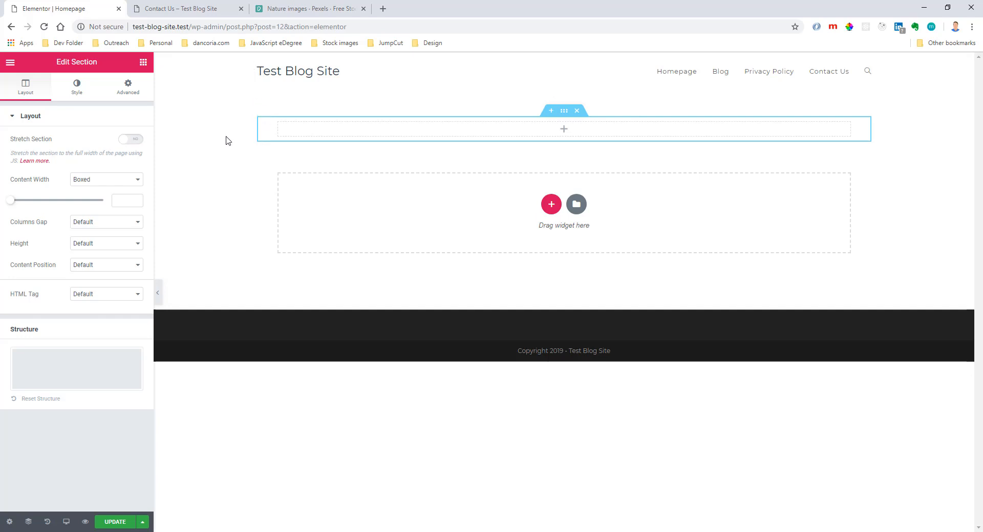
{"action": "left_click", "coordinate": [133, 140]}
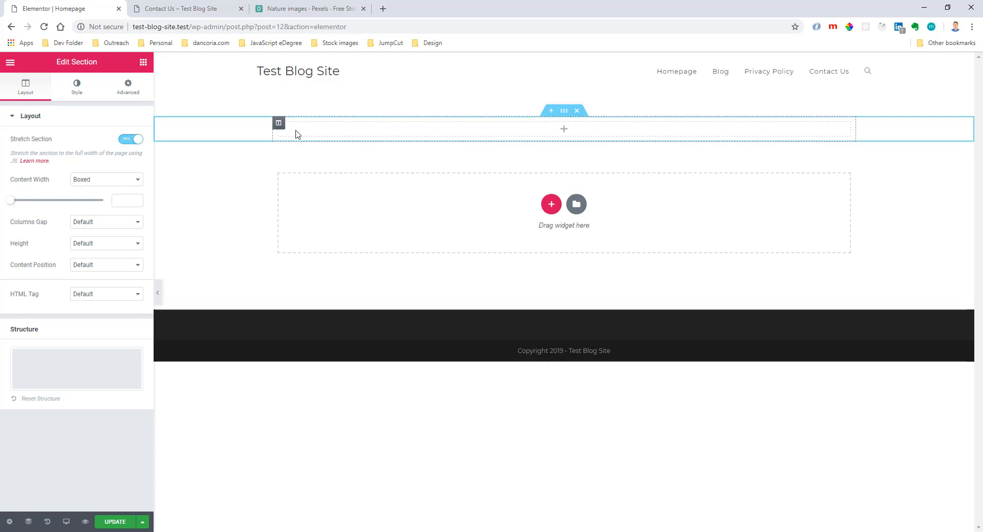
Try the Fit To Screen height on the stretched section and check its extent on the page.
{"action": "left_click", "coordinate": [278, 125]}
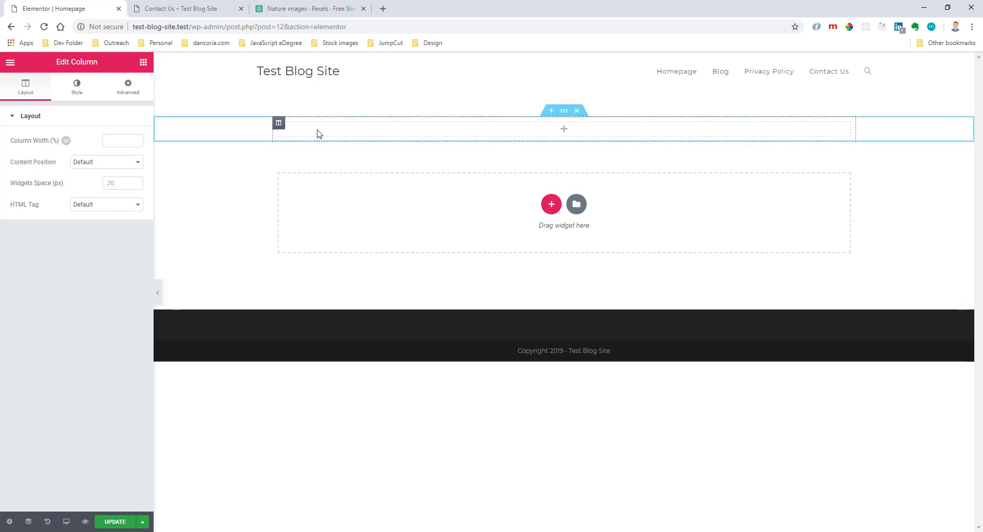
{"action": "left_click", "coordinate": [563, 111]}
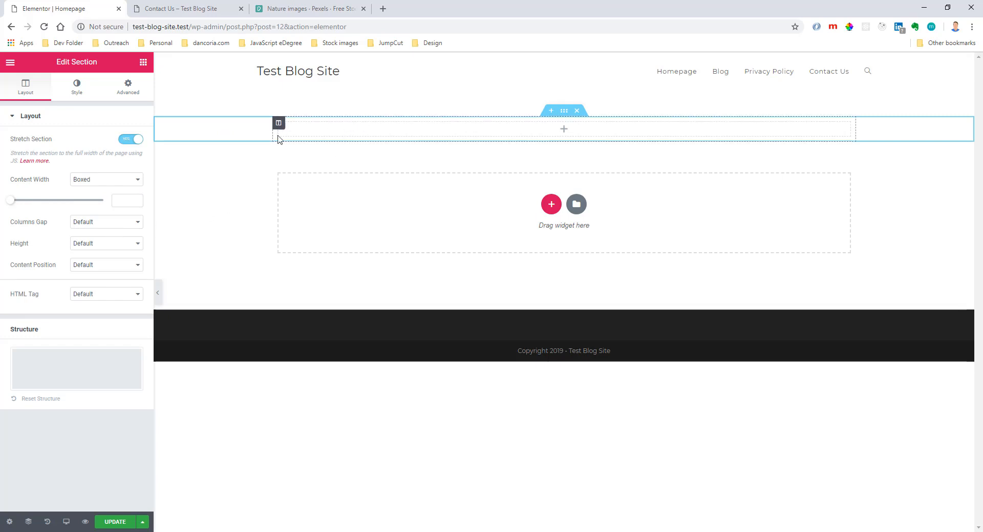
{"action": "left_click", "coordinate": [77, 246]}
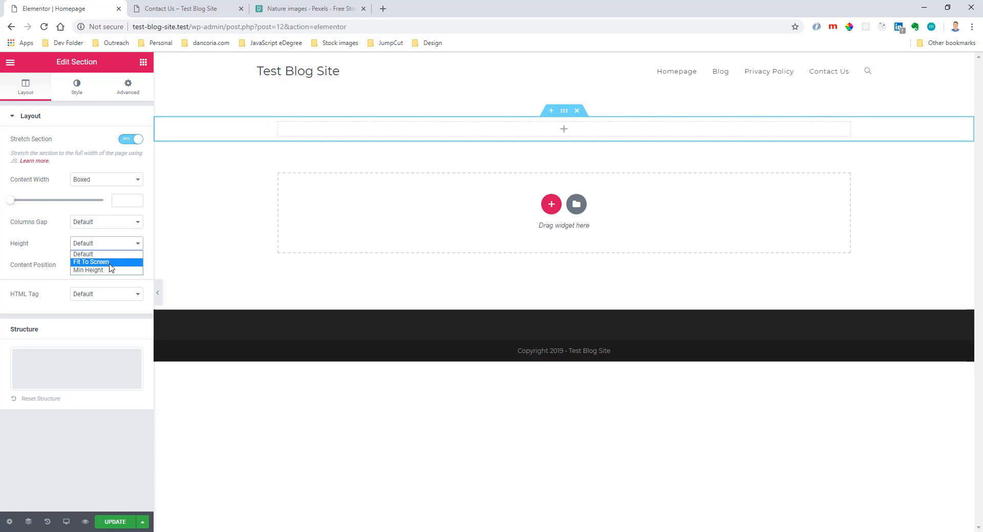
{"action": "left_click", "coordinate": [109, 262]}
{"action": "scroll", "coordinate": [537, 326], "scroll_direction": "down", "scroll_amount": 5}
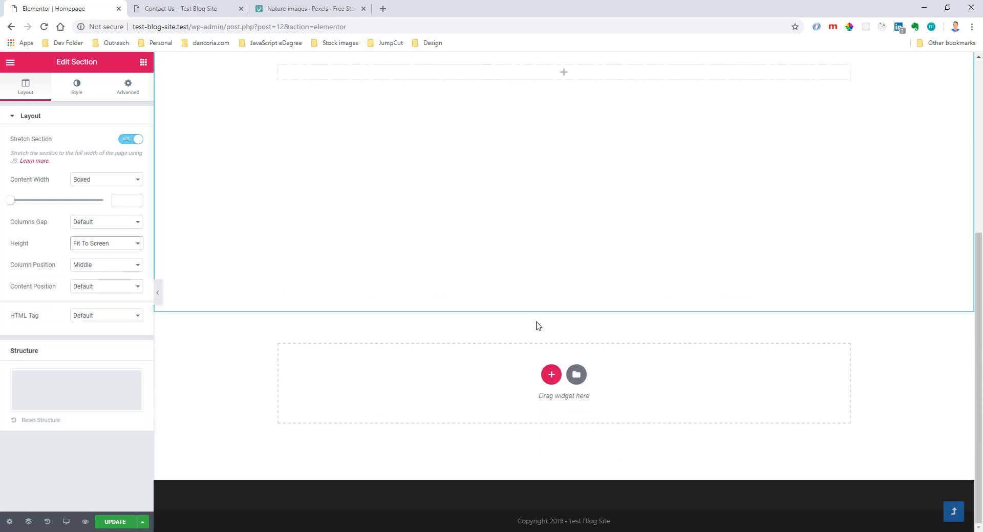
{"action": "scroll", "coordinate": [538, 326], "scroll_direction": "up", "scroll_amount": 5}
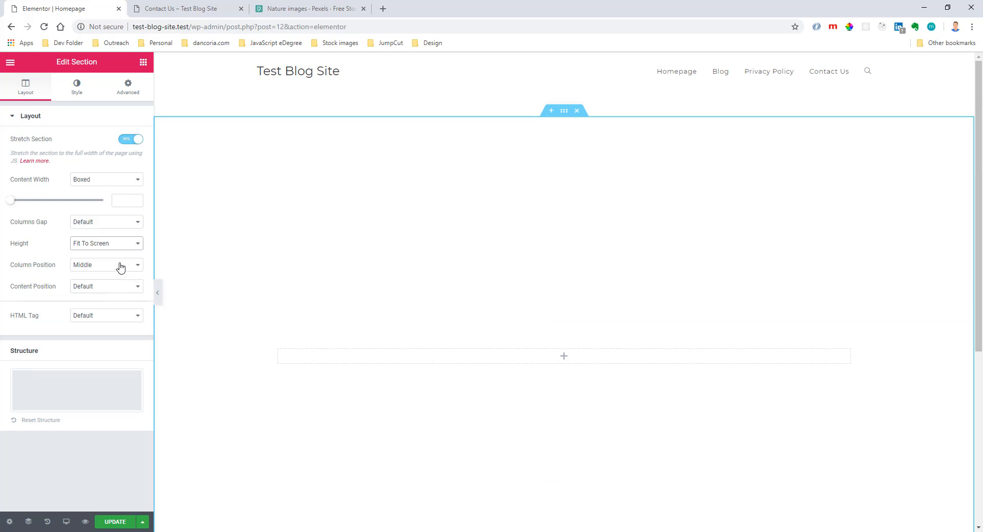
Set the section's height to Min Height with a minimum of 100 VH and check its extent on the page.
{"action": "left_click", "coordinate": [124, 247]}
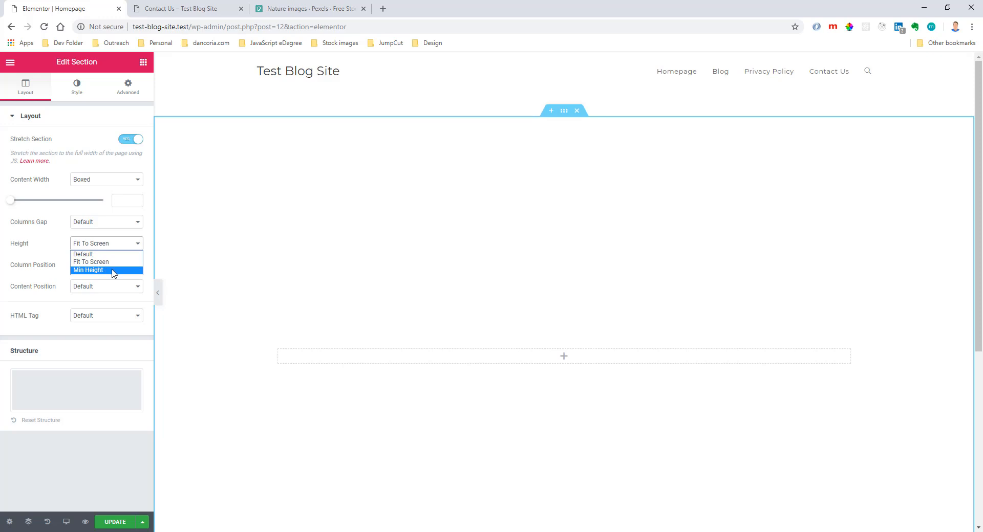
{"action": "left_click", "coordinate": [109, 270]}
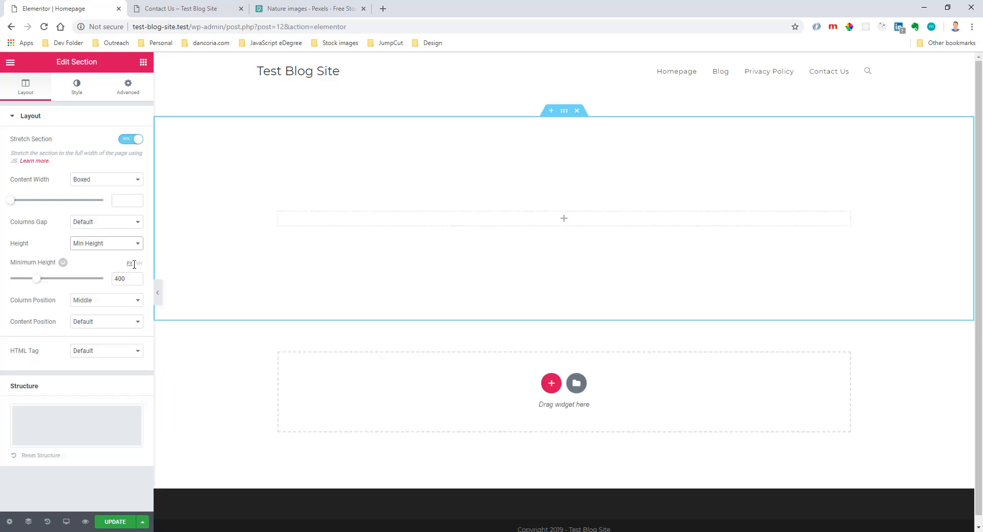
{"action": "double_click", "coordinate": [129, 279]}
{"action": "type", "text": "100"}
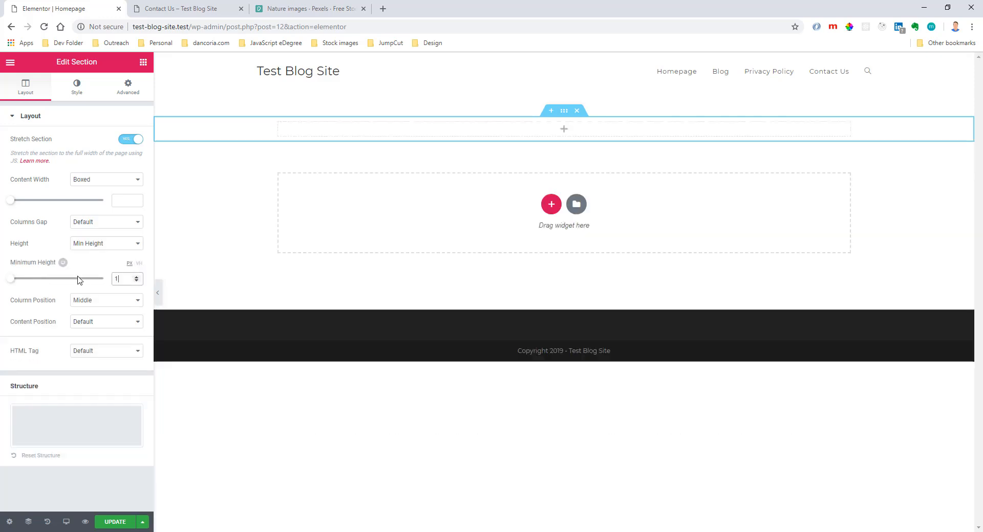
{"action": "left_click", "coordinate": [139, 263]}
{"action": "scroll", "coordinate": [411, 278], "scroll_direction": "down", "scroll_amount": 3}
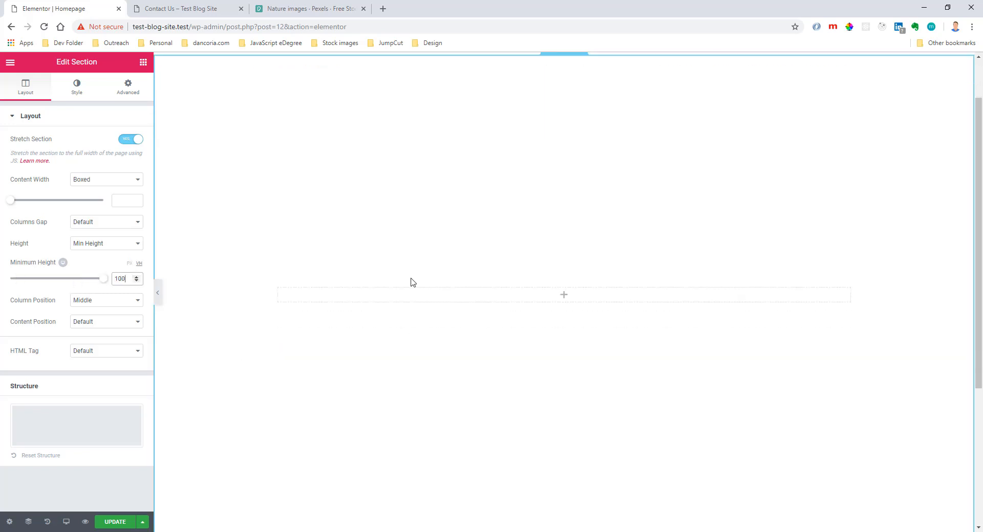
{"action": "scroll", "coordinate": [410, 278], "scroll_direction": "up", "scroll_amount": 3}
{"action": "scroll", "coordinate": [411, 278], "scroll_direction": "down", "scroll_amount": 6}
{"action": "scroll", "coordinate": [411, 278], "scroll_direction": "up", "scroll_amount": 6}
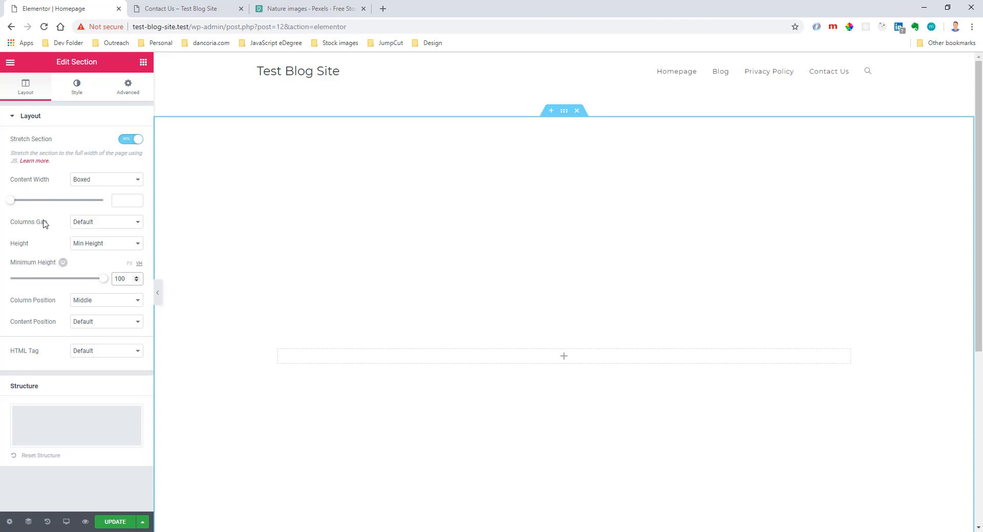
View the section's tablet minimum height setting and set its mobile minimum height to 80 VH.
{"action": "left_click", "coordinate": [63, 264]}
{"action": "left_click", "coordinate": [74, 262]}
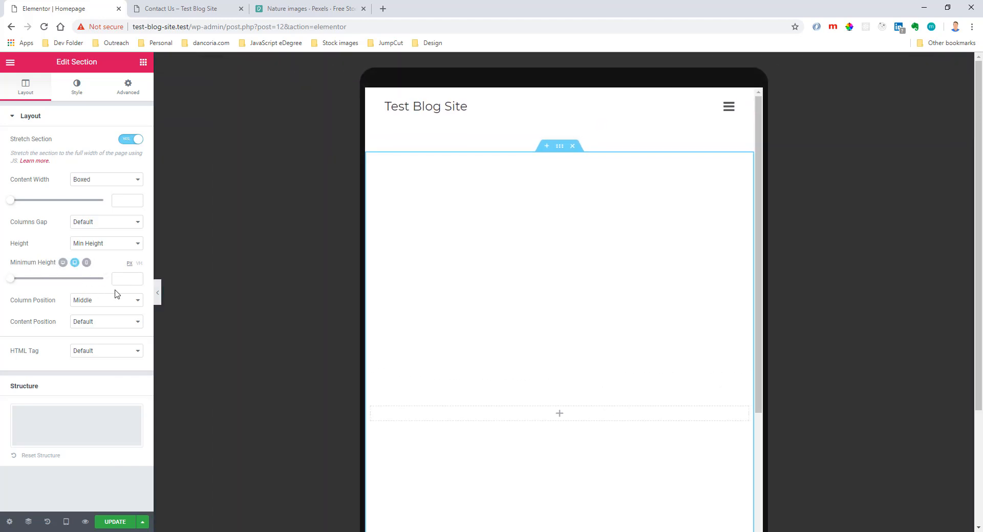
{"action": "left_click", "coordinate": [87, 262]}
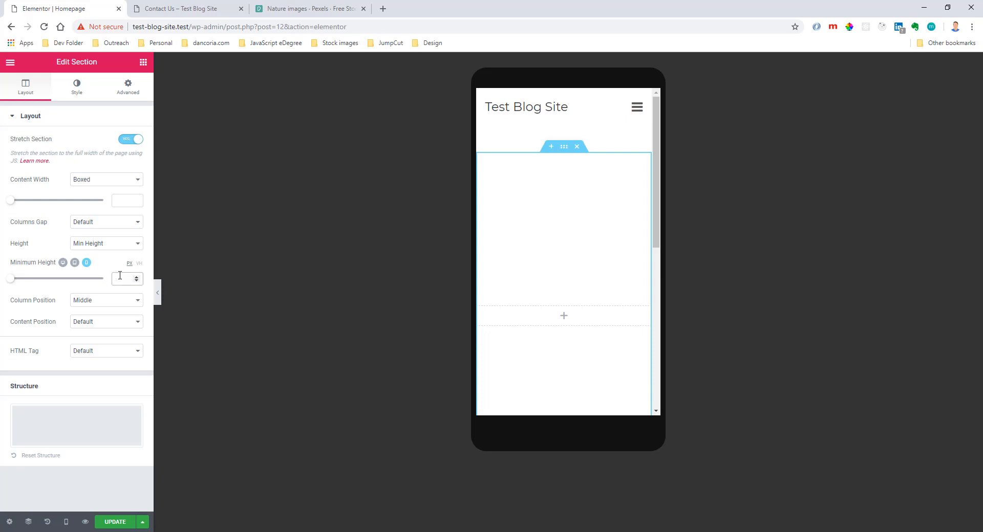
{"action": "type", "text": "80"}
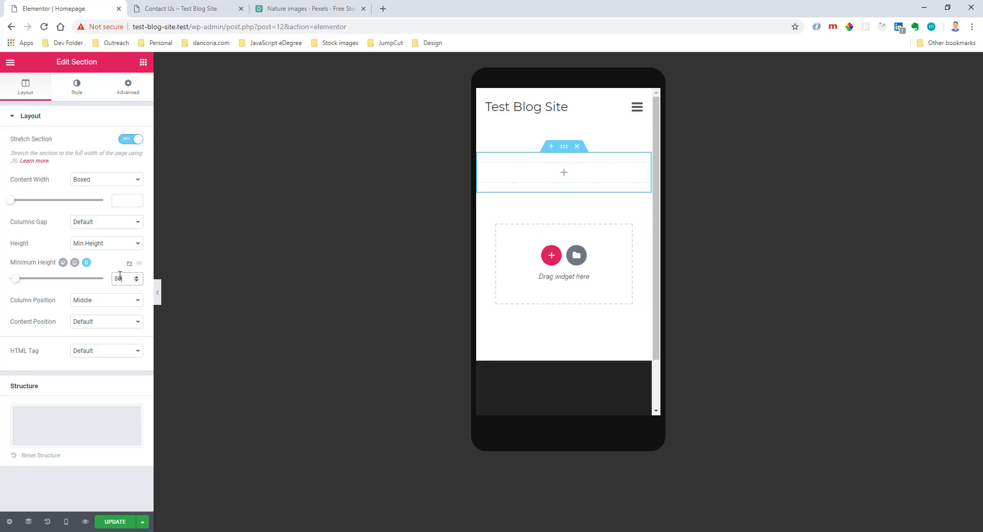
{"action": "left_click", "coordinate": [139, 264]}
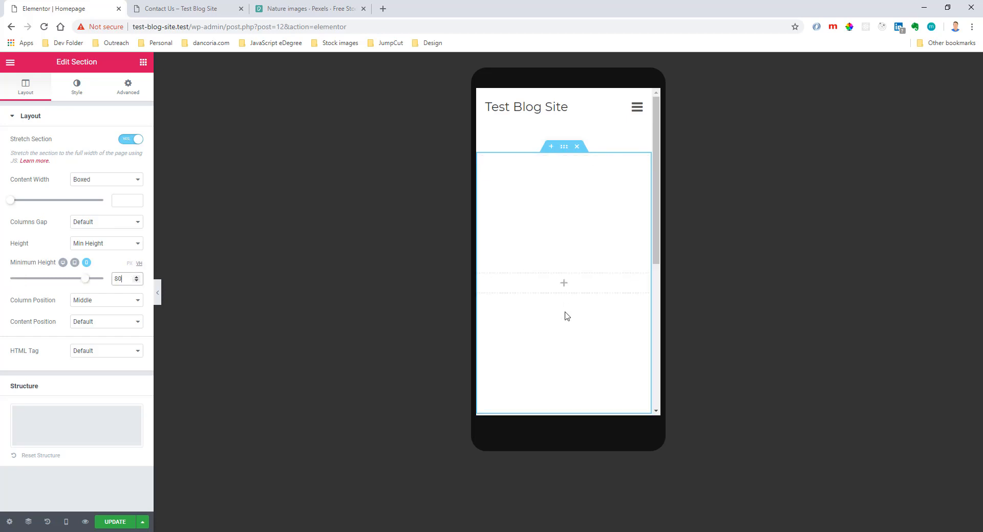
Check the section's extent in the mobile view and set its tablet minimum height to 70 VH.
{"action": "scroll", "coordinate": [566, 316], "scroll_direction": "down", "scroll_amount": 3}
{"action": "scroll", "coordinate": [573, 288], "scroll_direction": "up", "scroll_amount": 3}
{"action": "left_click", "coordinate": [75, 263]}
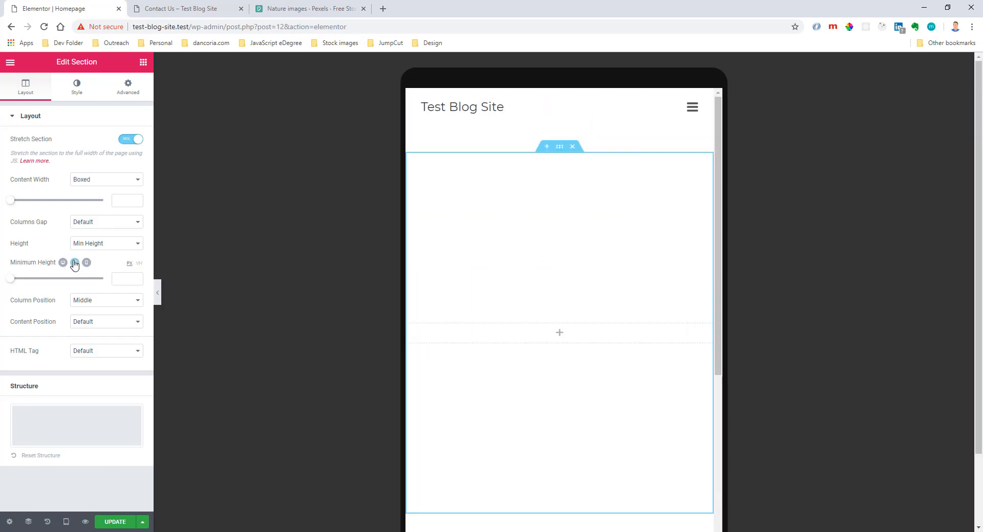
{"action": "left_click", "coordinate": [127, 277]}
{"action": "type", "text": "70"}
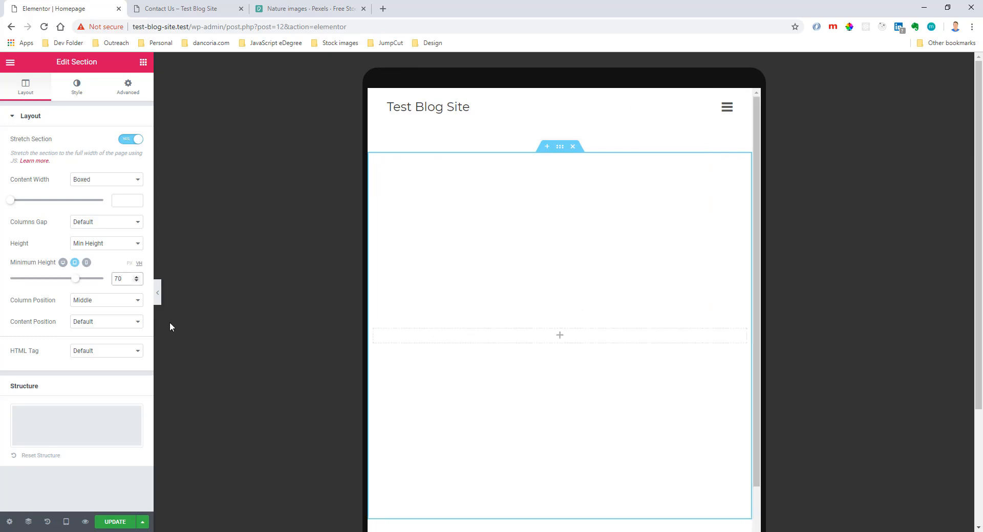
Set the section's desktop minimum height to 80 VH and its Content Position to Middle.
{"action": "left_click", "coordinate": [63, 263]}
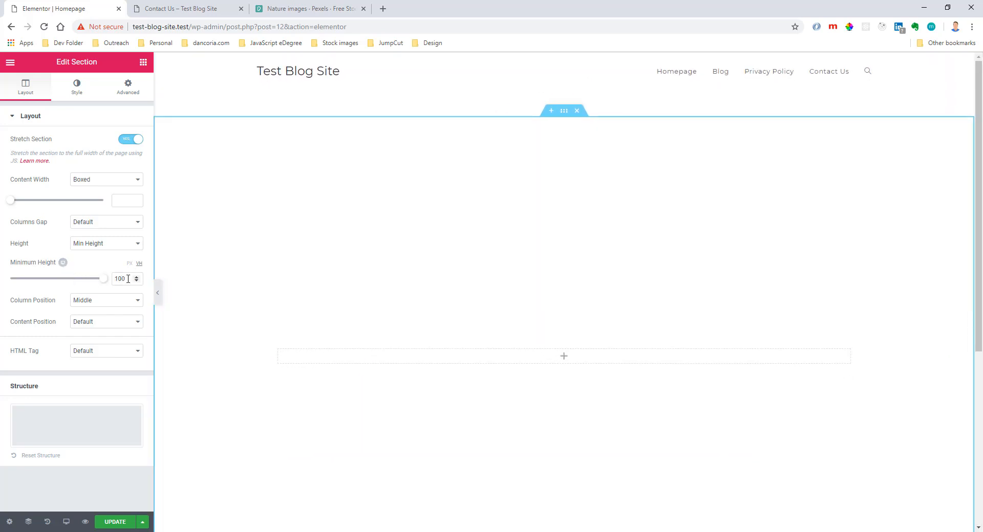
{"action": "double_click", "coordinate": [119, 279]}
{"action": "type", "text": "80"}
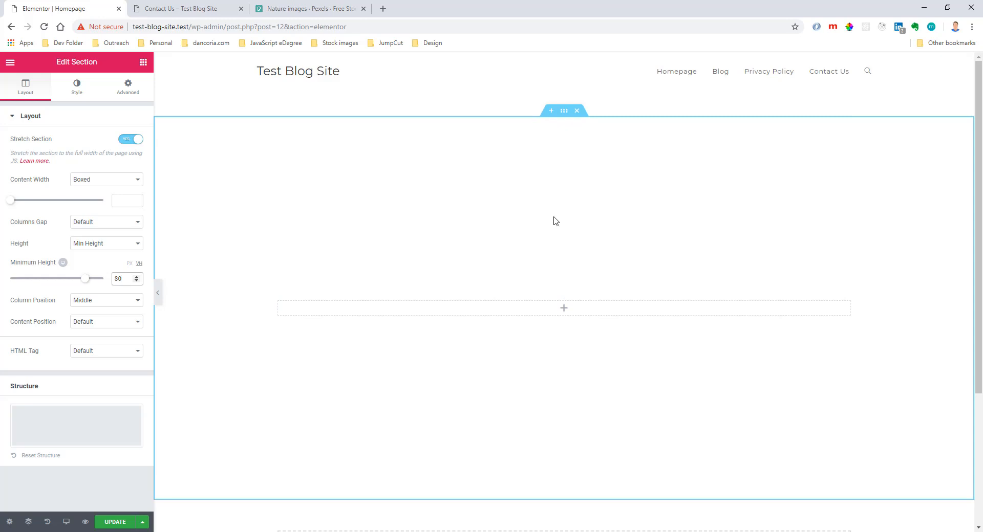
{"action": "left_click", "coordinate": [91, 325]}
{"action": "left_click", "coordinate": [97, 348]}
Check how the section fills the page in a smaller browser window with the editor panel hidden, and restore the full editor view.
{"action": "left_click", "coordinate": [278, 304]}
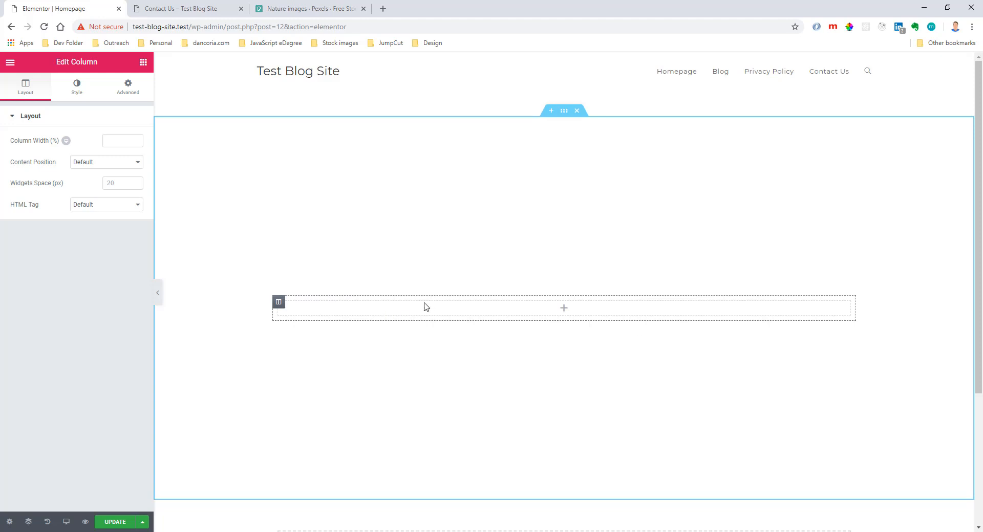
{"action": "left_click", "coordinate": [947, 7]}
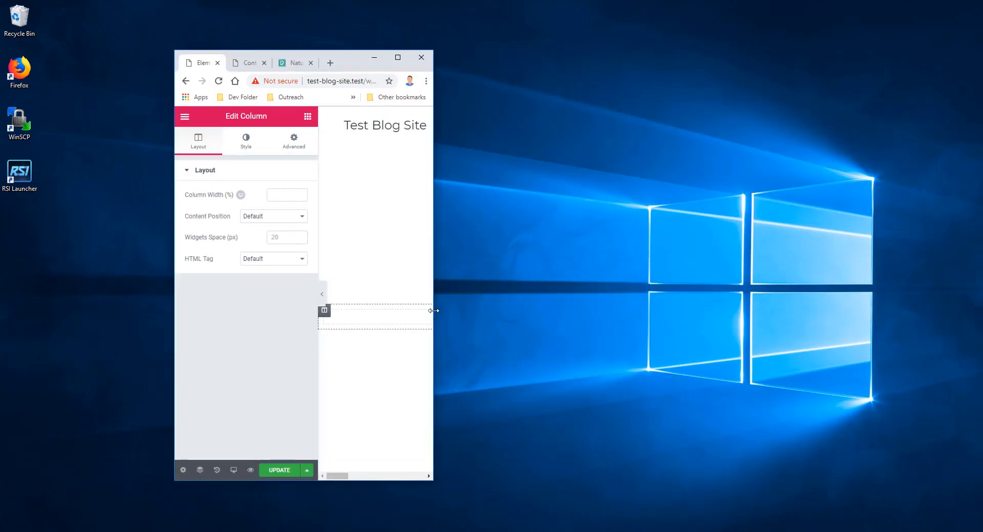
{"action": "left_click_drag", "start_coordinate": [433, 313], "coordinate": [619, 324]}
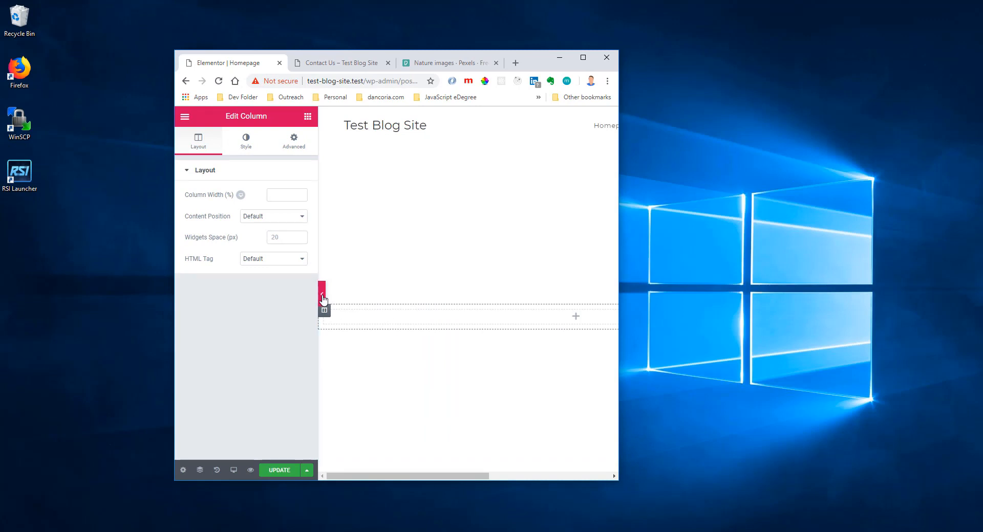
{"action": "left_click", "coordinate": [321, 295]}
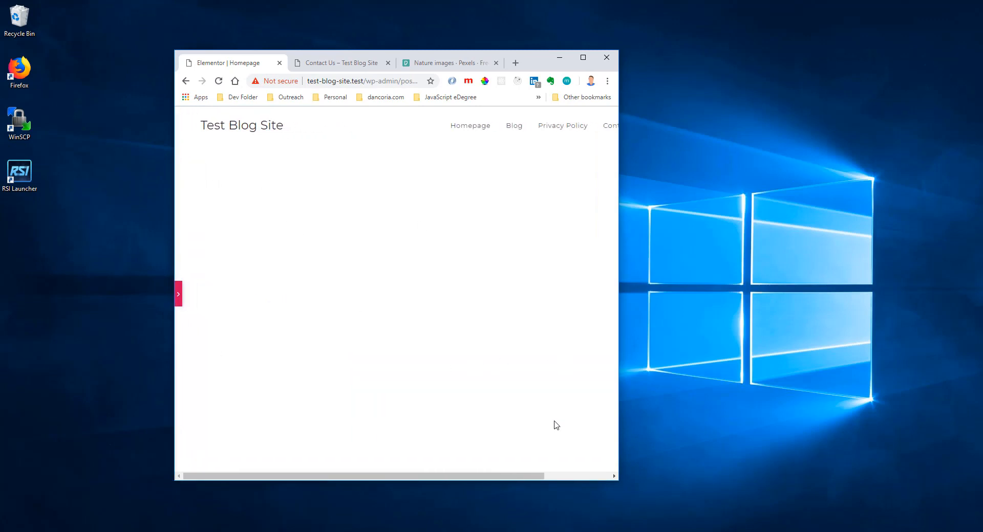
{"action": "left_click_drag", "start_coordinate": [619, 303], "coordinate": [689, 302]}
{"action": "scroll", "coordinate": [478, 412], "scroll_direction": "down", "scroll_amount": 3}
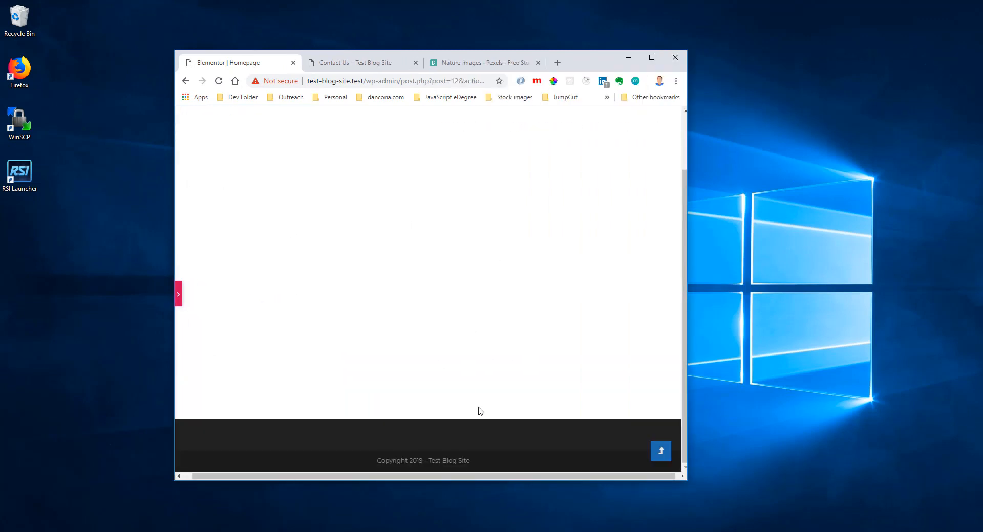
{"action": "scroll", "coordinate": [254, 200], "scroll_direction": "up", "scroll_amount": 3}
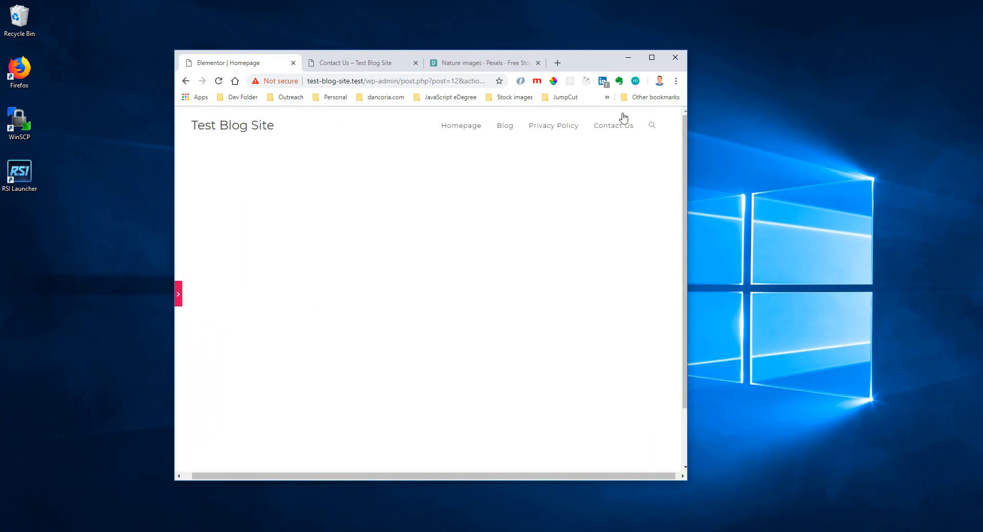
{"action": "left_click", "coordinate": [651, 57]}
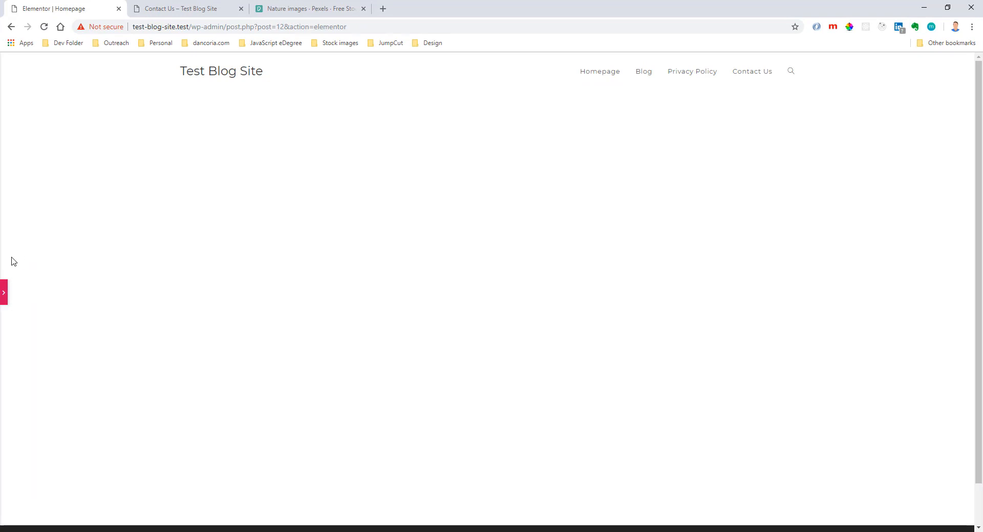
{"action": "left_click", "coordinate": [3, 291]}
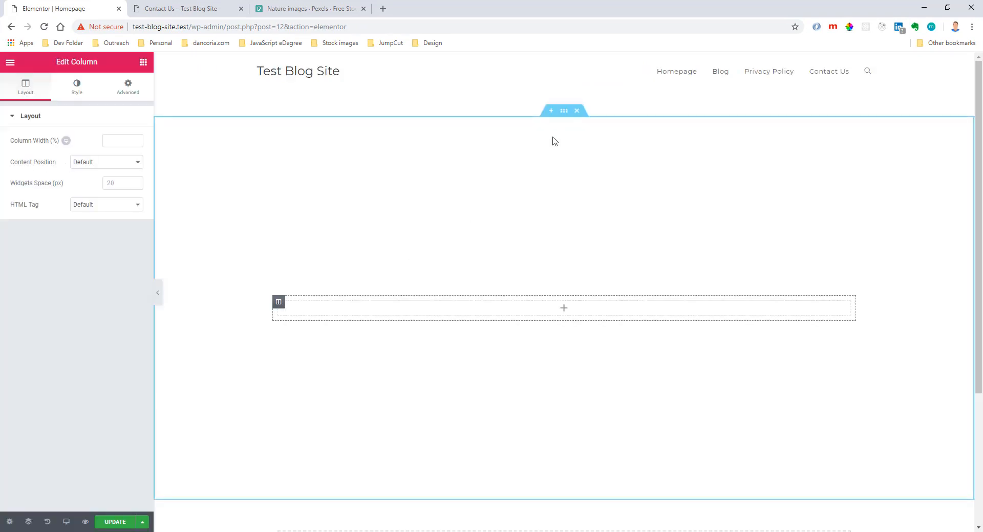
Set the HTML tag of the stretched section to header.
{"action": "left_click", "coordinate": [564, 111]}
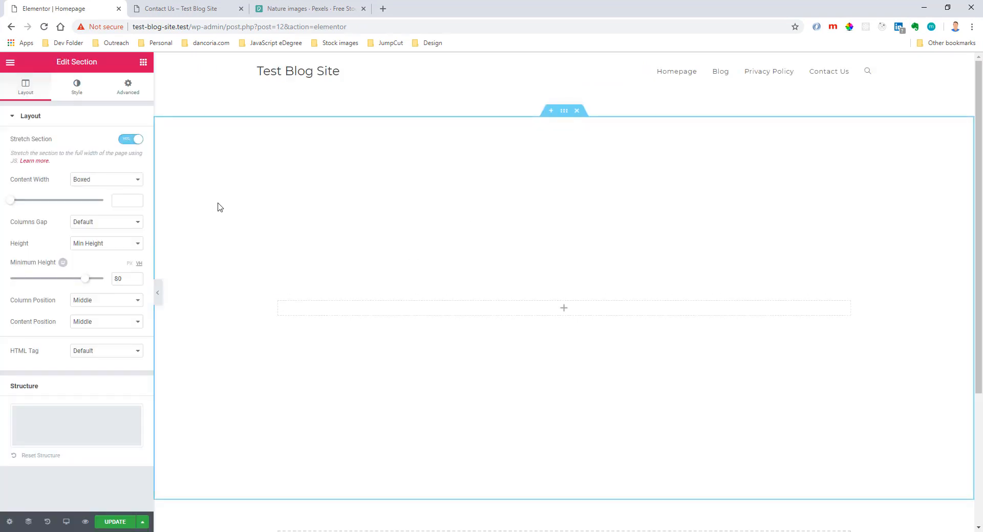
{"action": "left_click", "coordinate": [82, 352]}
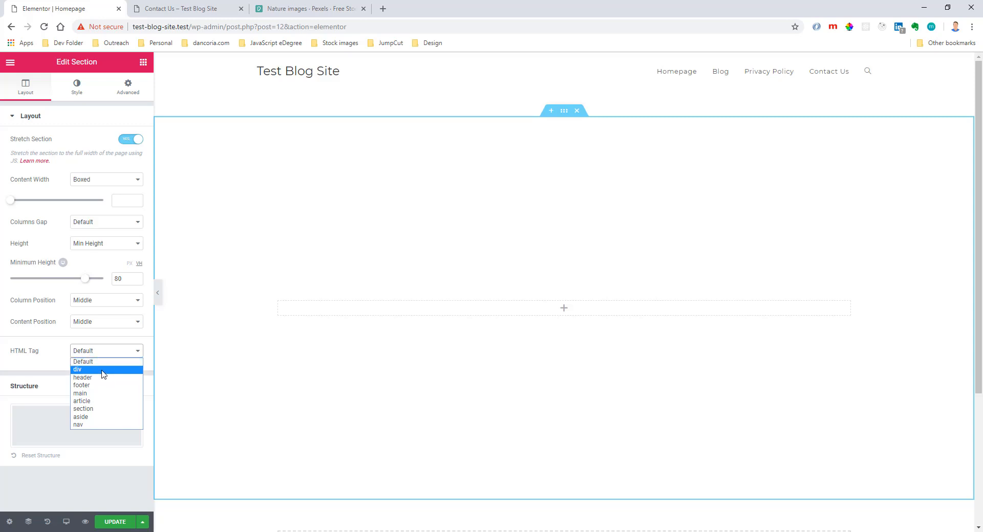
{"action": "left_click", "coordinate": [102, 378]}
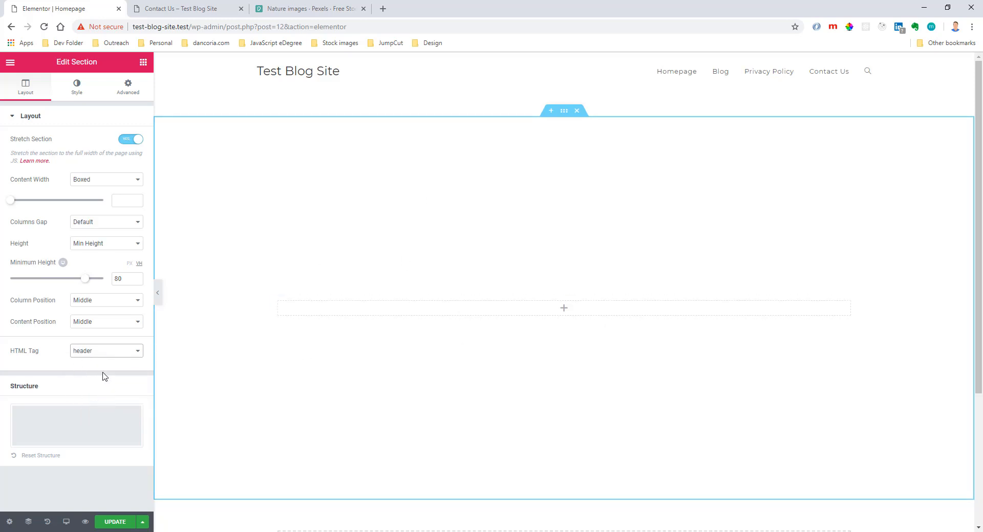
Give the section a background image using the tropical beach photo from the media library.
{"action": "left_click", "coordinate": [74, 95]}
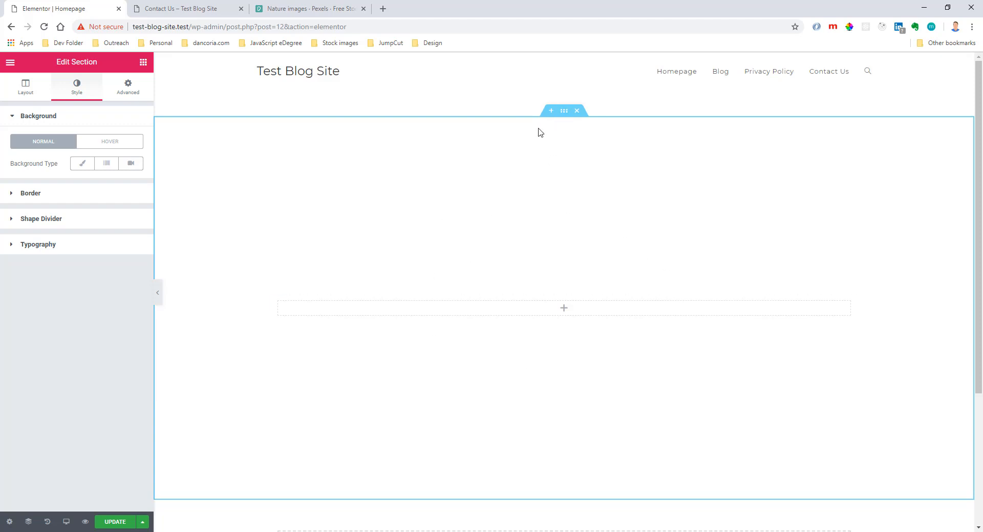
{"action": "left_click", "coordinate": [84, 164]}
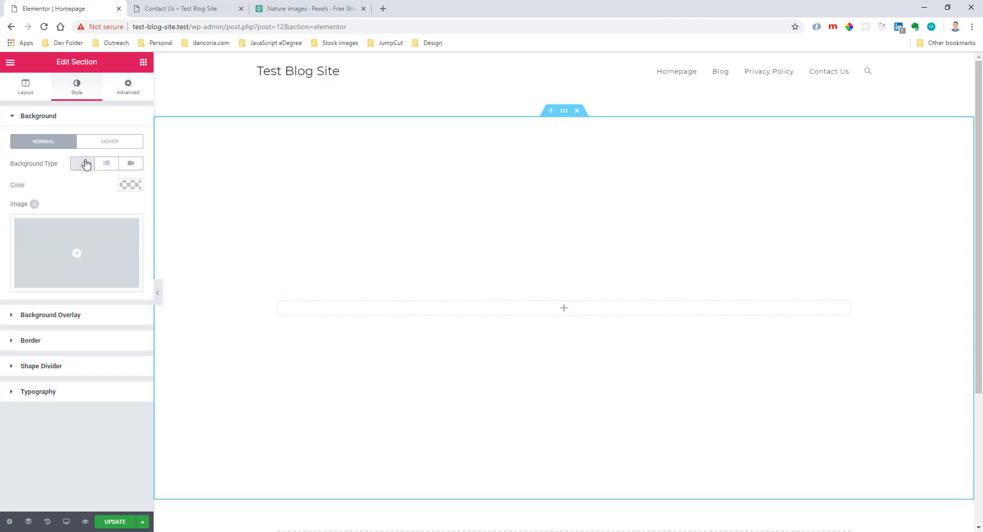
{"action": "left_click", "coordinate": [64, 238]}
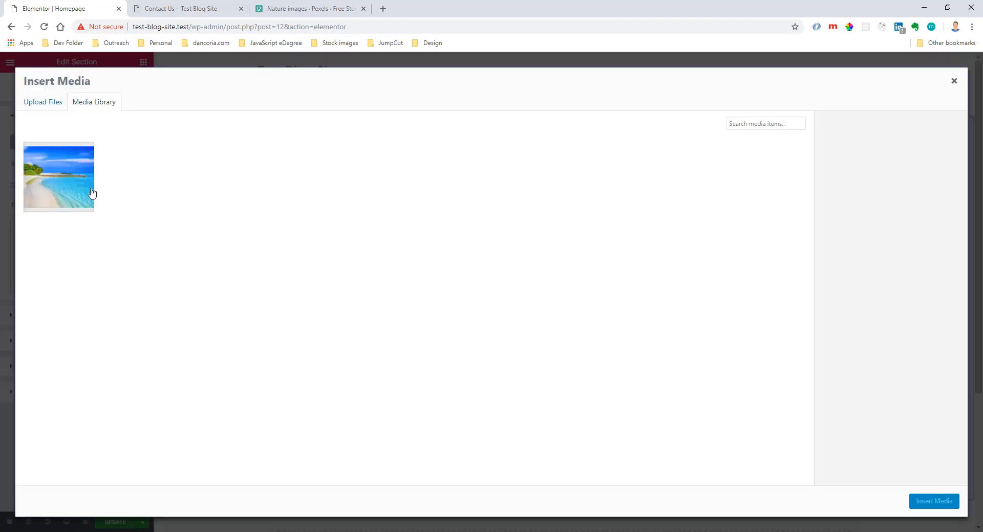
{"action": "left_click", "coordinate": [92, 193]}
{"action": "left_click", "coordinate": [917, 501]}
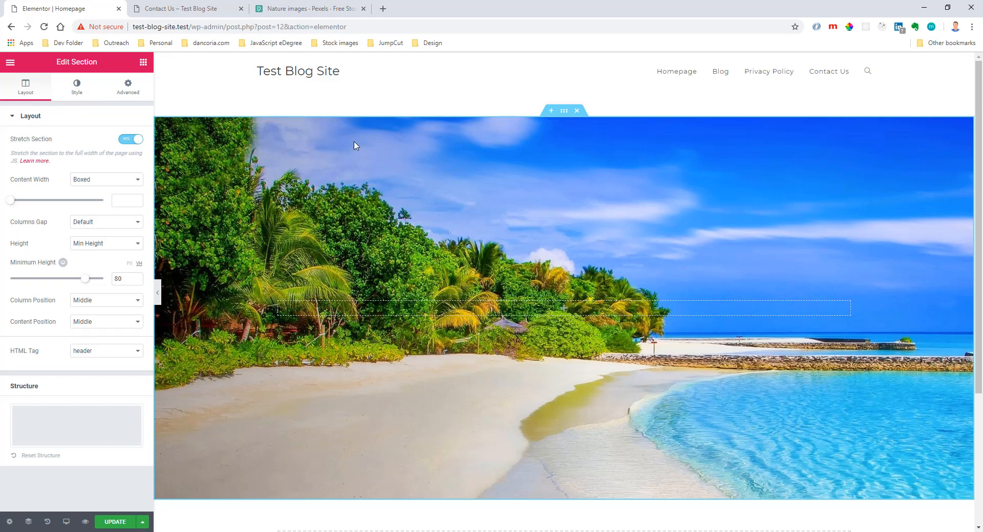
Try the Center Center position for the section's background image and set it to Top Left.
{"action": "left_click", "coordinate": [76, 92]}
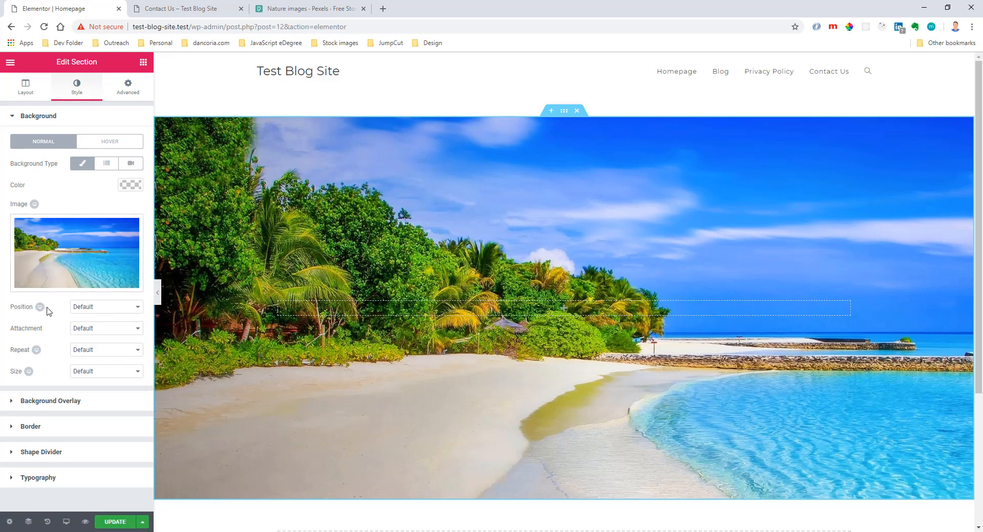
{"action": "left_click", "coordinate": [79, 310]}
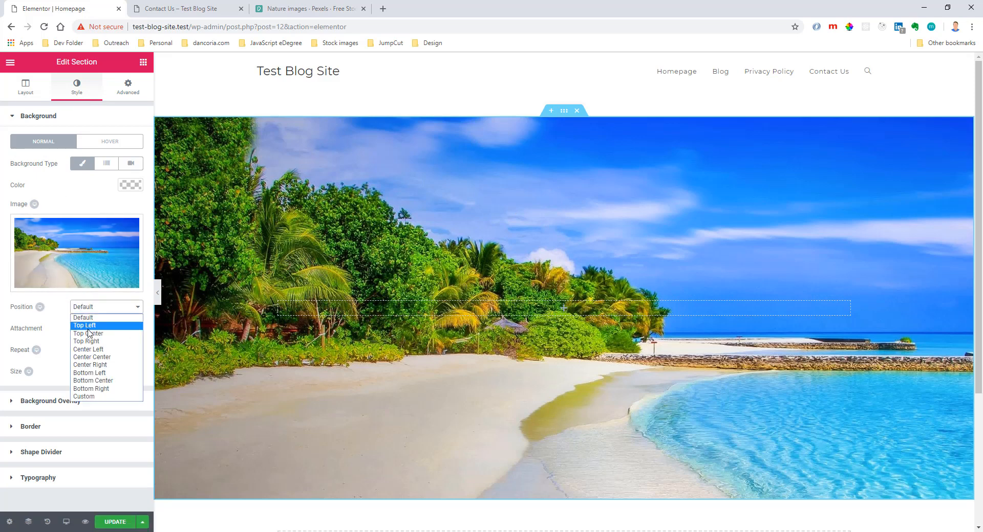
{"action": "left_click", "coordinate": [92, 356]}
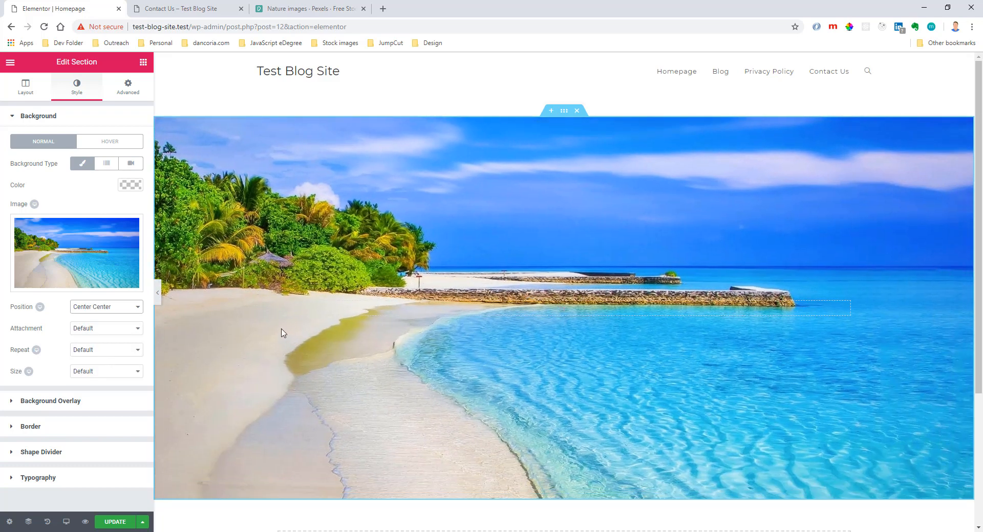
{"action": "left_click", "coordinate": [126, 307]}
{"action": "left_click", "coordinate": [108, 329]}
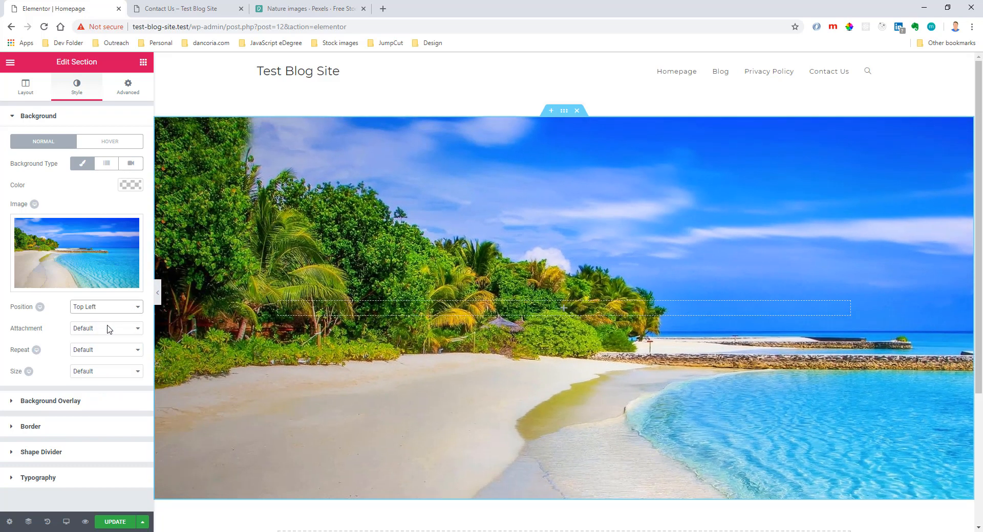
{"action": "left_click", "coordinate": [112, 309]}
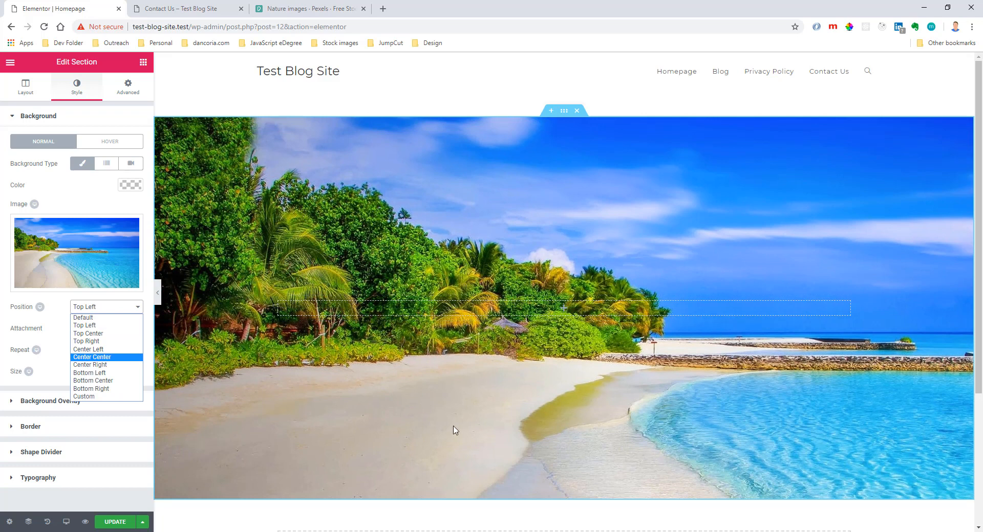
{"action": "left_click", "coordinate": [360, 254]}
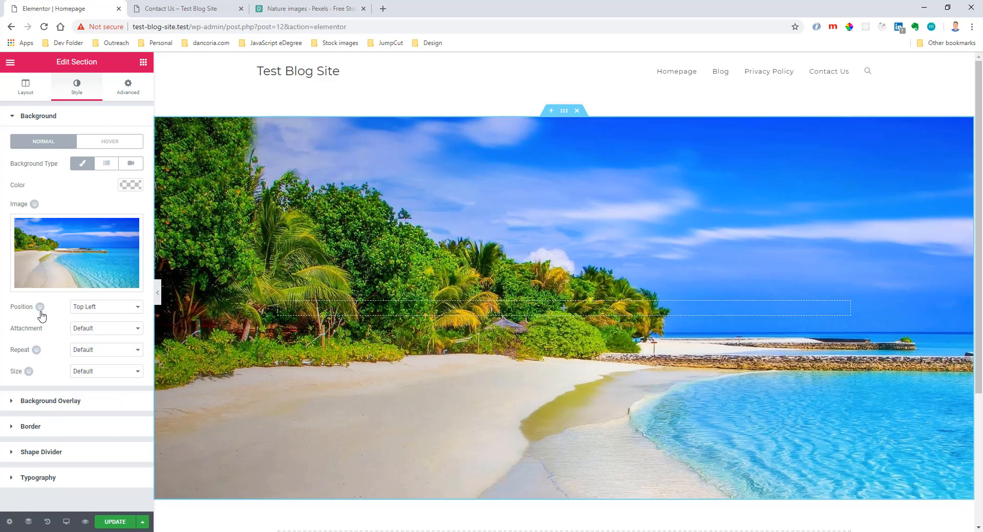
Try a Custom background position with shifted X and Y values, Y at about -413 px, and reset both to 0.
{"action": "left_click", "coordinate": [81, 313]}
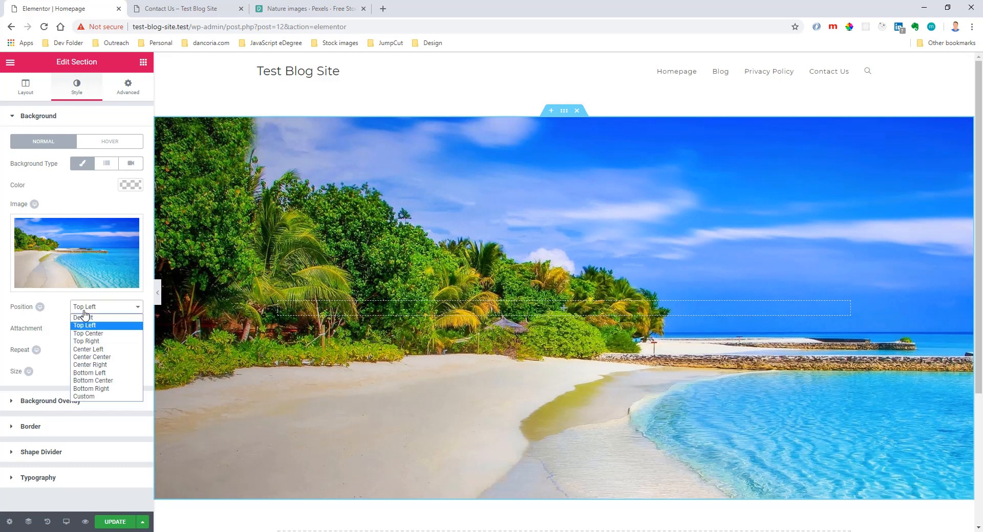
{"action": "left_click", "coordinate": [101, 400]}
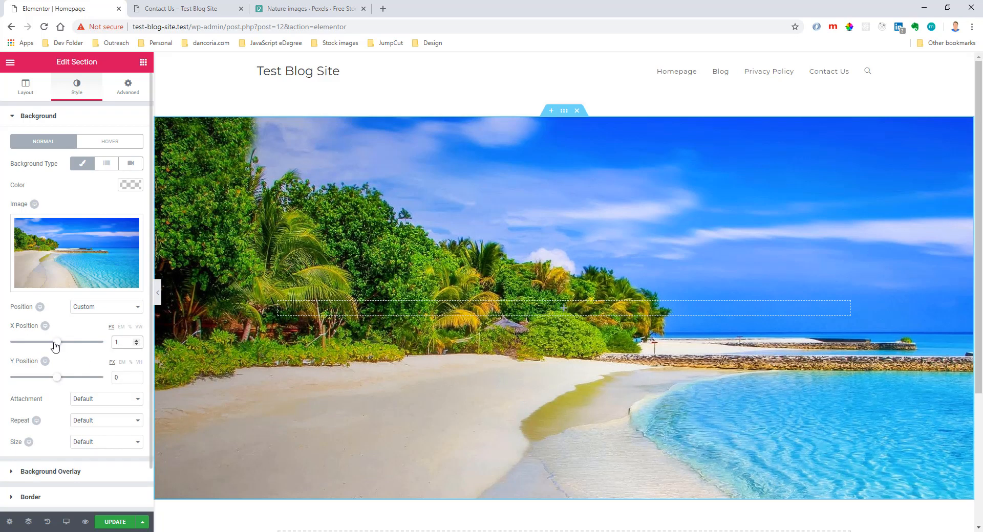
{"action": "left_click_drag", "start_coordinate": [56, 342], "coordinate": [66, 342]}
{"action": "left_click_drag", "start_coordinate": [54, 379], "coordinate": [33, 378]}
{"action": "left_click_drag", "start_coordinate": [126, 343], "coordinate": [119, 343]}
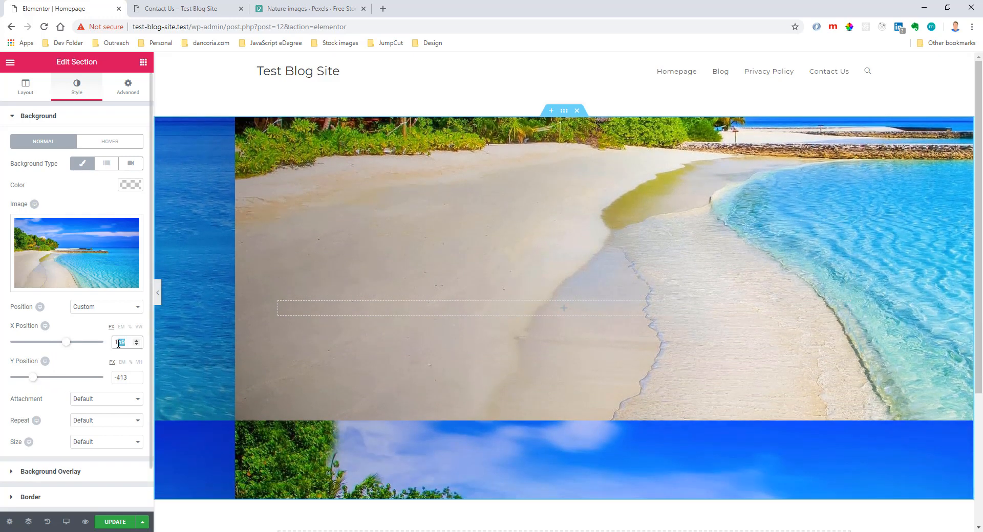
{"action": "key", "text": "BackSpace"}
{"action": "type", "text": "0"}
{"action": "left_click_drag", "start_coordinate": [129, 378], "coordinate": [105, 382]}
{"action": "type", "text": "0"}
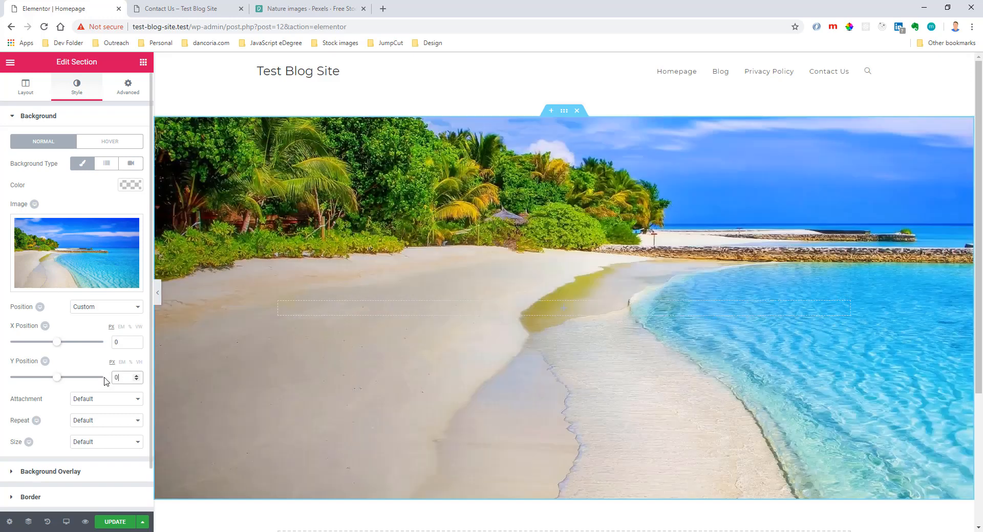
Try the Top Center position for the desktop background image and return it to Top Left.
{"action": "left_click", "coordinate": [90, 307]}
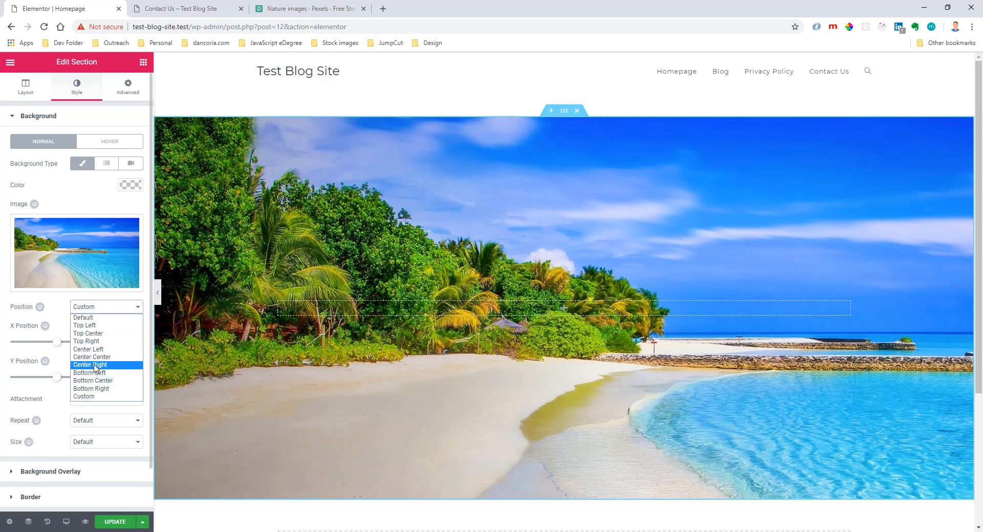
{"action": "left_click", "coordinate": [95, 333]}
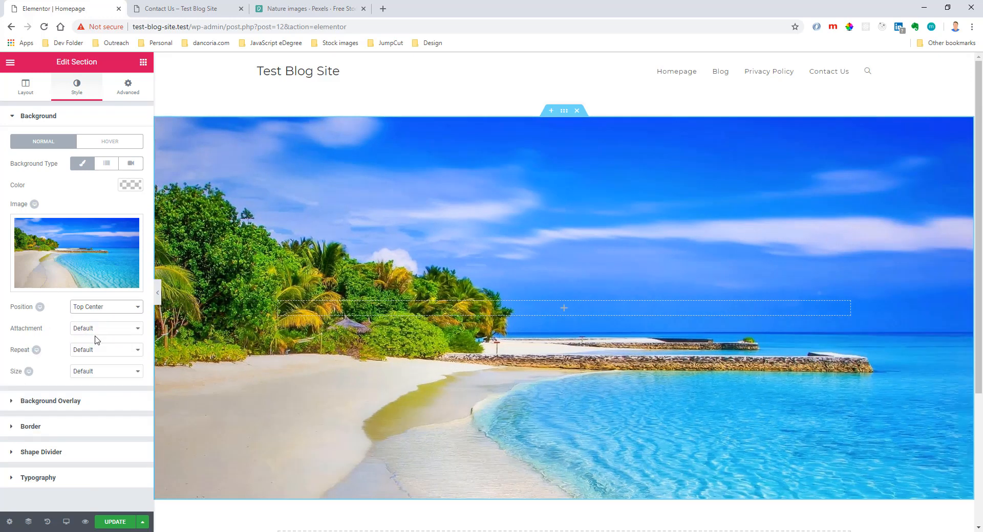
{"action": "left_click", "coordinate": [96, 308]}
{"action": "left_click", "coordinate": [96, 325]}
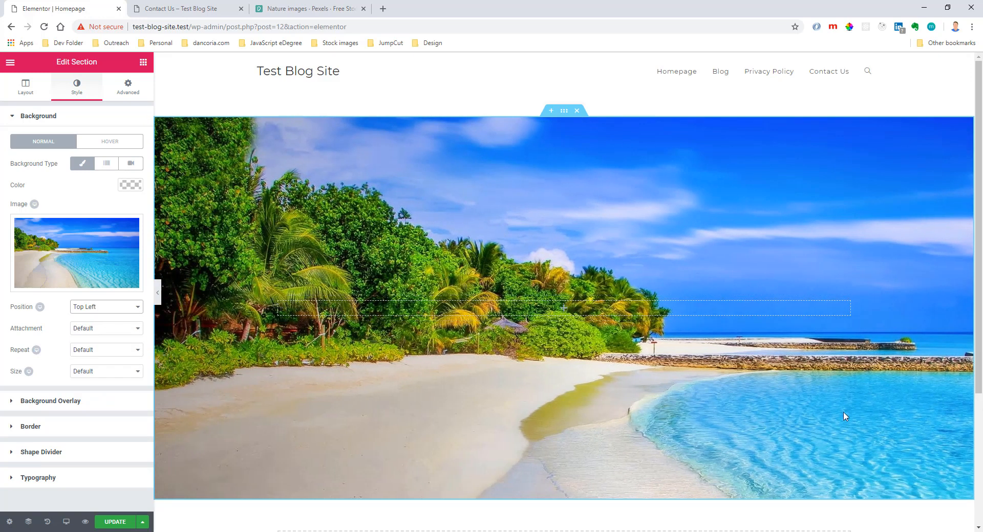
For the tablet view, try the Center Right background image position and set it to Center Center.
{"action": "left_click", "coordinate": [52, 307]}
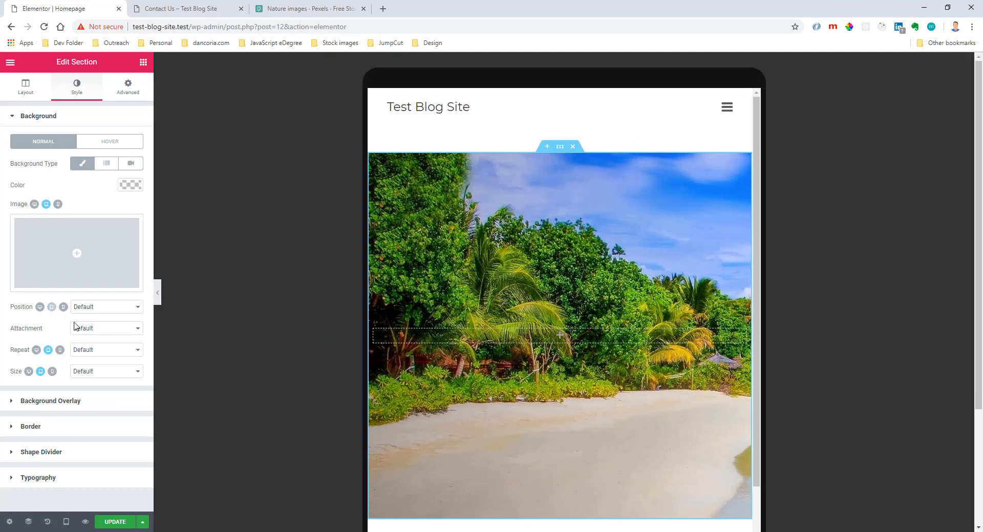
{"action": "left_click", "coordinate": [132, 307]}
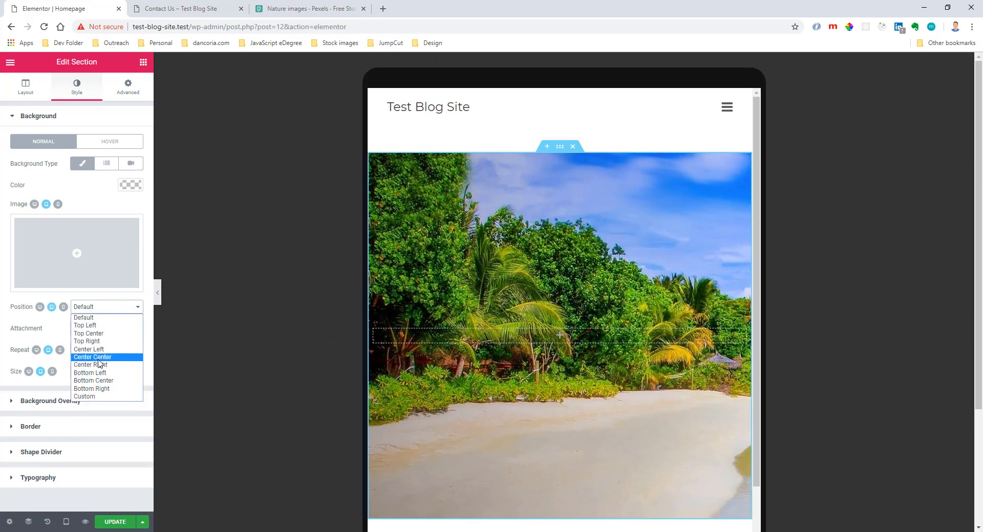
{"action": "left_click", "coordinate": [103, 365]}
{"action": "left_click", "coordinate": [109, 308]}
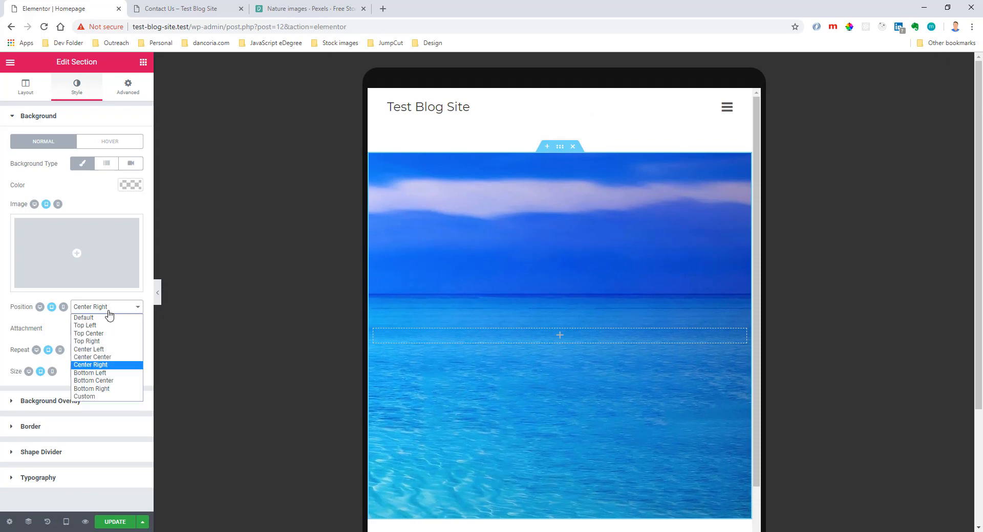
{"action": "left_click", "coordinate": [109, 357]}
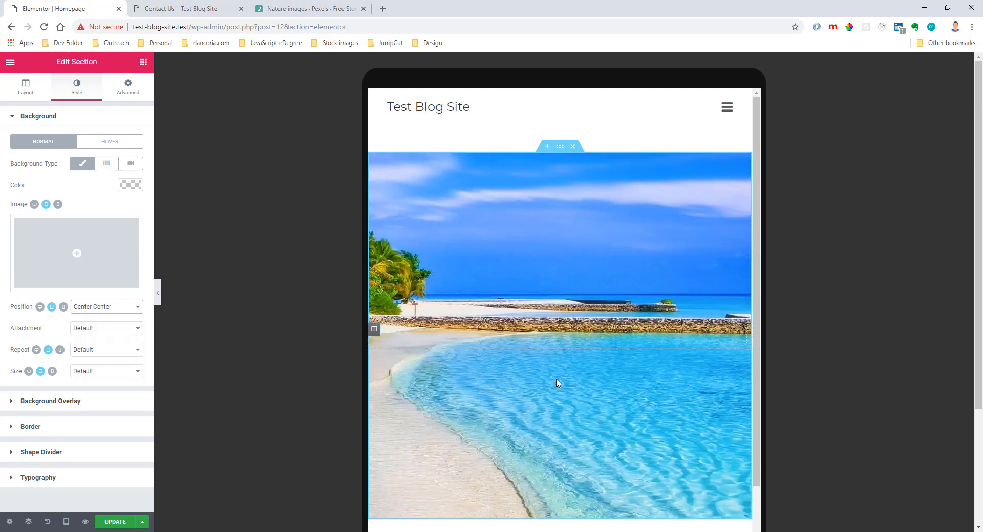
Try the Center Center and Center Left background image positions for the mobile view.
{"action": "left_click", "coordinate": [65, 307]}
{"action": "left_click", "coordinate": [94, 307]}
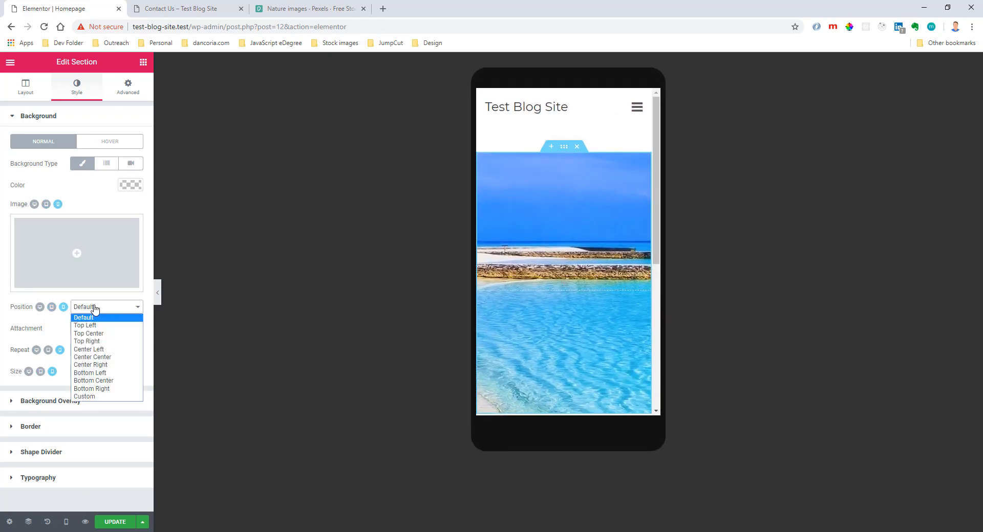
{"action": "left_click", "coordinate": [105, 357]}
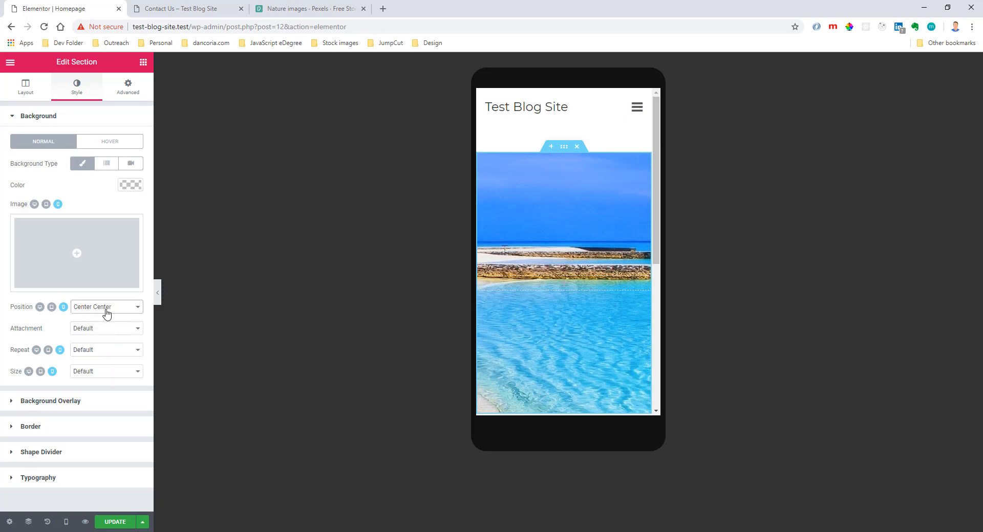
{"action": "left_click", "coordinate": [106, 310]}
{"action": "left_click", "coordinate": [105, 350]}
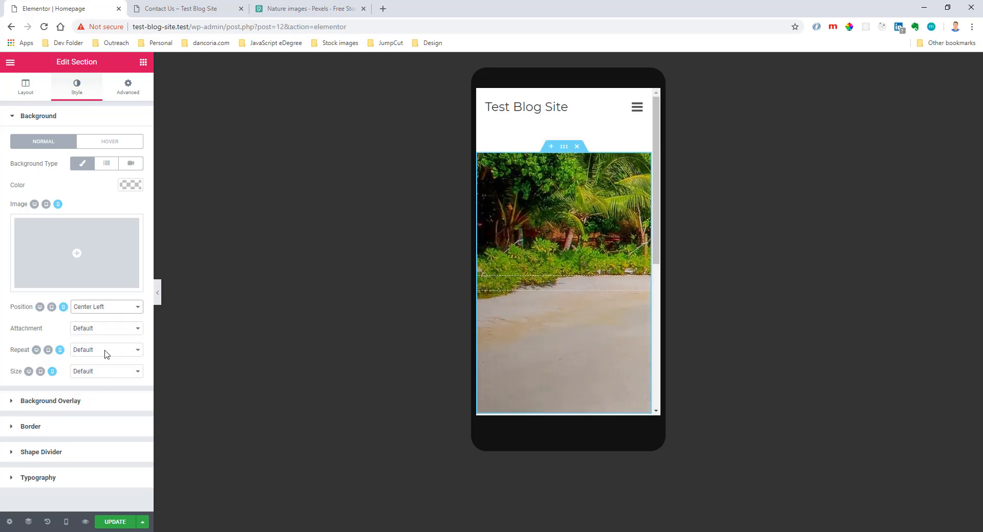
Set the mobile background image position to Custom with X -800 px and Y about -176 px, and return to the desktop view.
{"action": "left_click", "coordinate": [102, 310]}
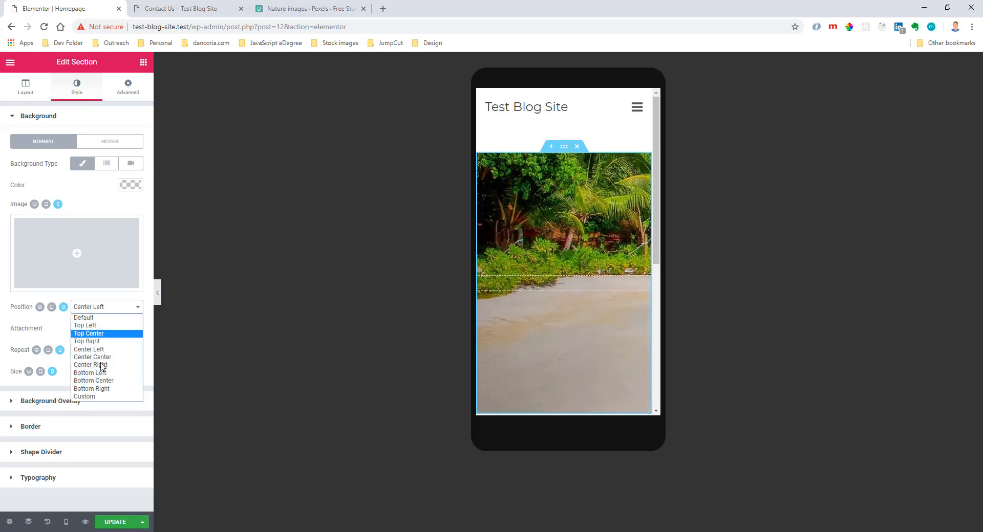
{"action": "left_click", "coordinate": [100, 398]}
{"action": "left_click_drag", "start_coordinate": [57, 343], "coordinate": [8, 359]}
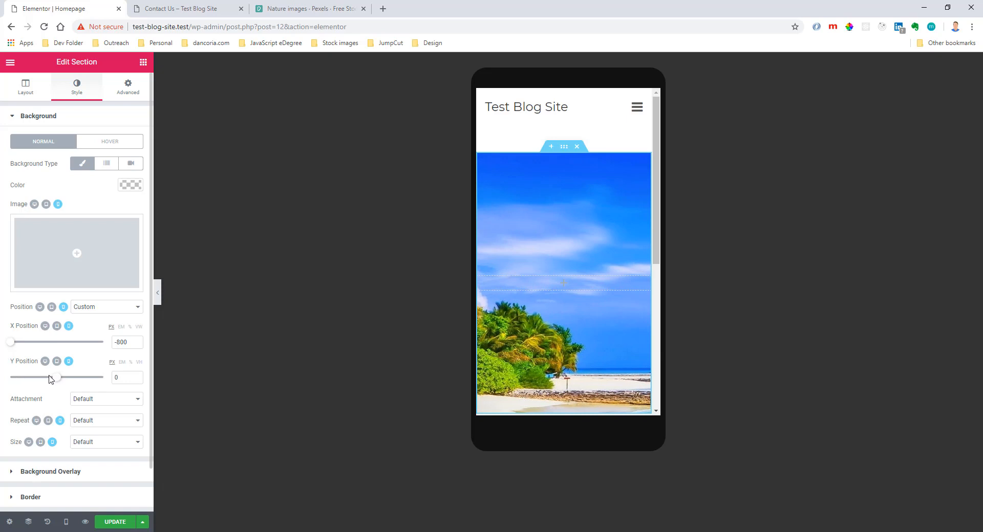
{"action": "left_click_drag", "start_coordinate": [56, 382], "coordinate": [41, 382]}
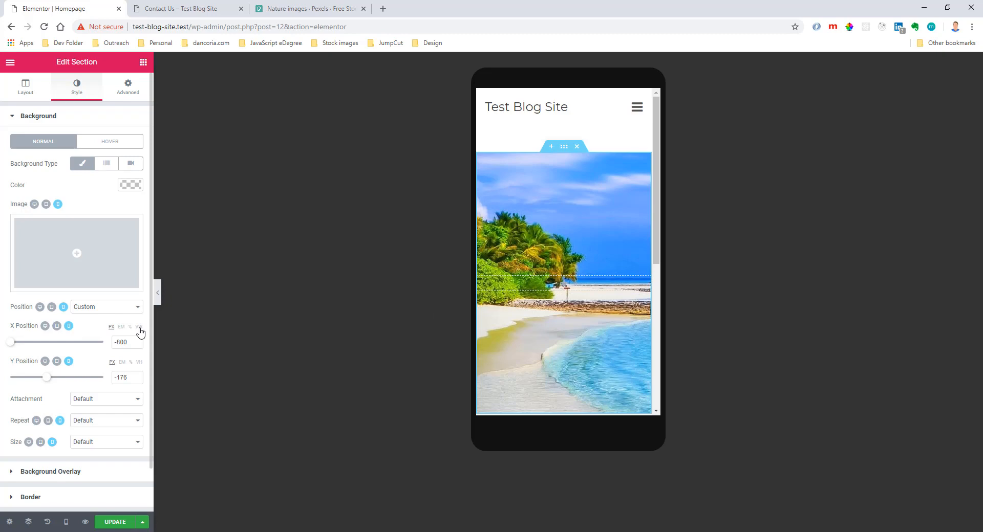
{"action": "left_click", "coordinate": [45, 326]}
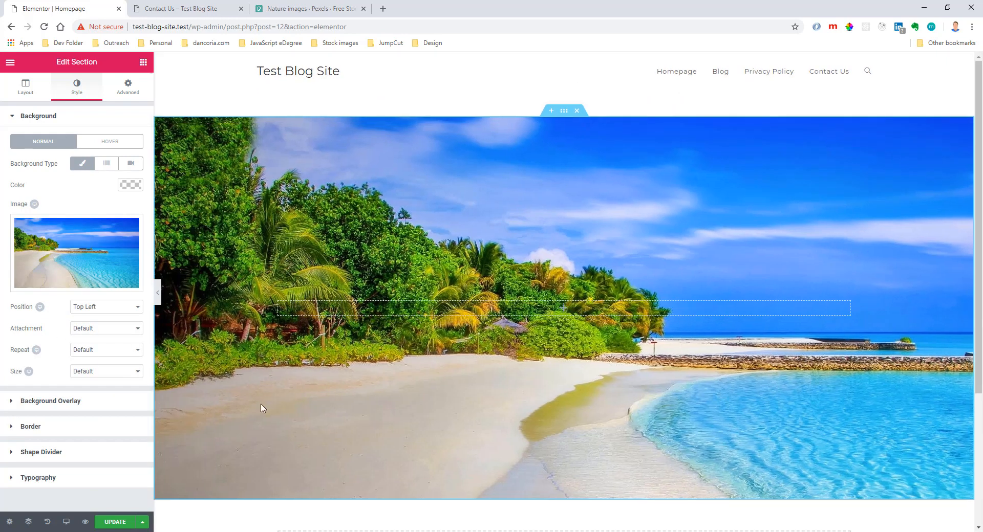
Set the background image's attachment to Fixed, check the scrolling effect on the page, and set its repeat to No-repeat.
{"action": "left_click", "coordinate": [89, 330]}
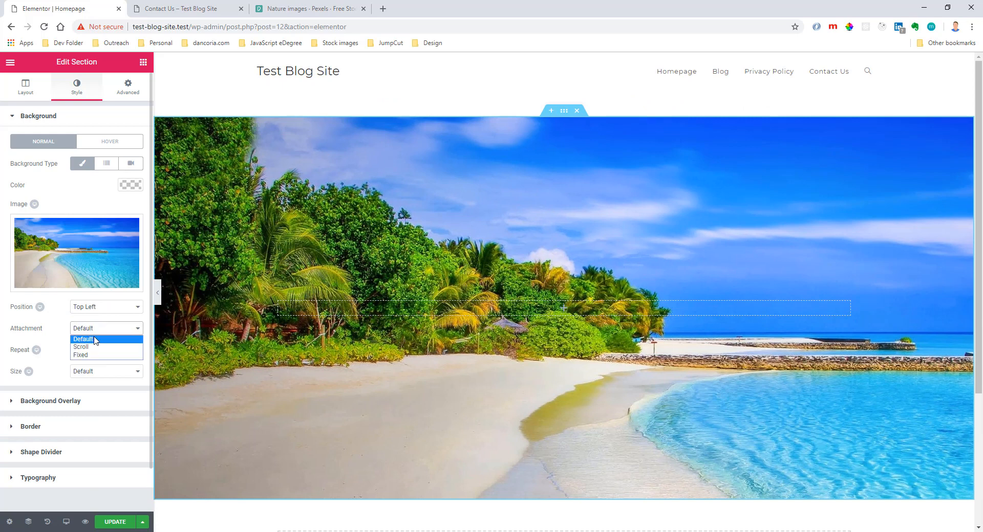
{"action": "left_click", "coordinate": [94, 357]}
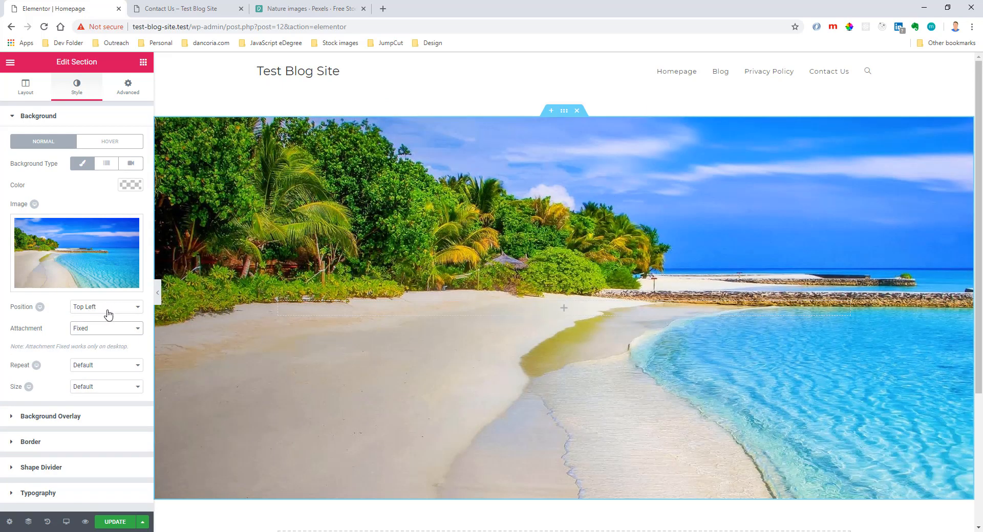
{"action": "scroll", "coordinate": [575, 224], "scroll_direction": "down", "scroll_amount": 4}
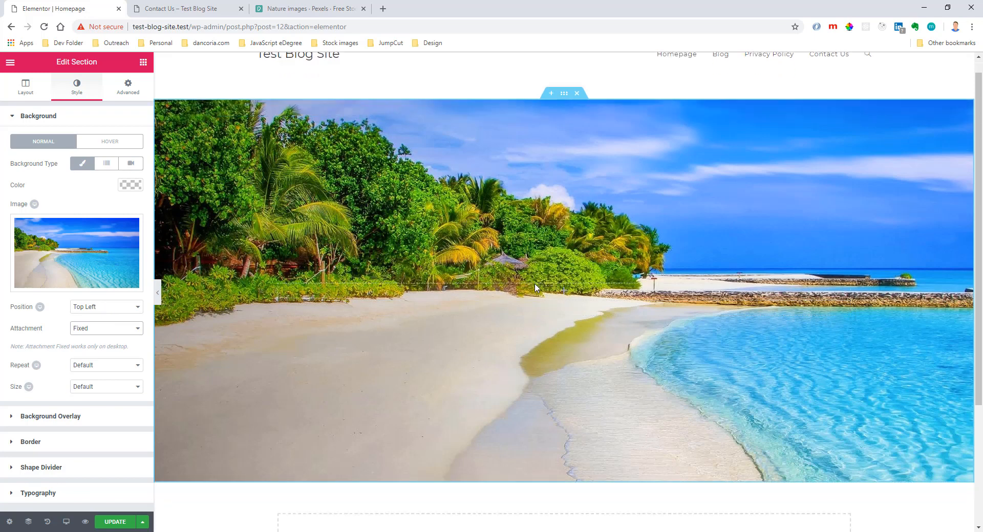
{"action": "scroll", "coordinate": [536, 288], "scroll_direction": "up", "scroll_amount": 4}
{"action": "scroll", "coordinate": [536, 230], "scroll_direction": "down", "scroll_amount": 4}
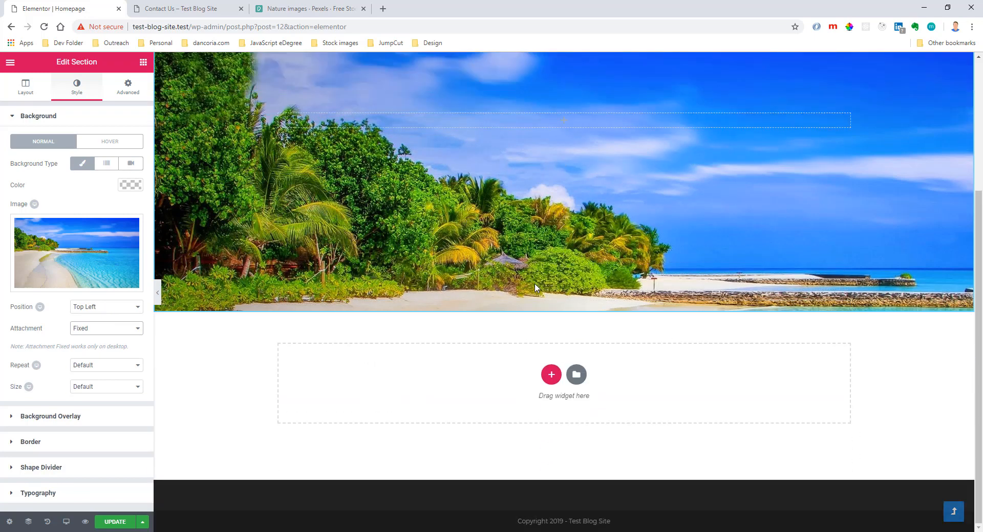
{"action": "scroll", "coordinate": [537, 174], "scroll_direction": "up", "scroll_amount": 4}
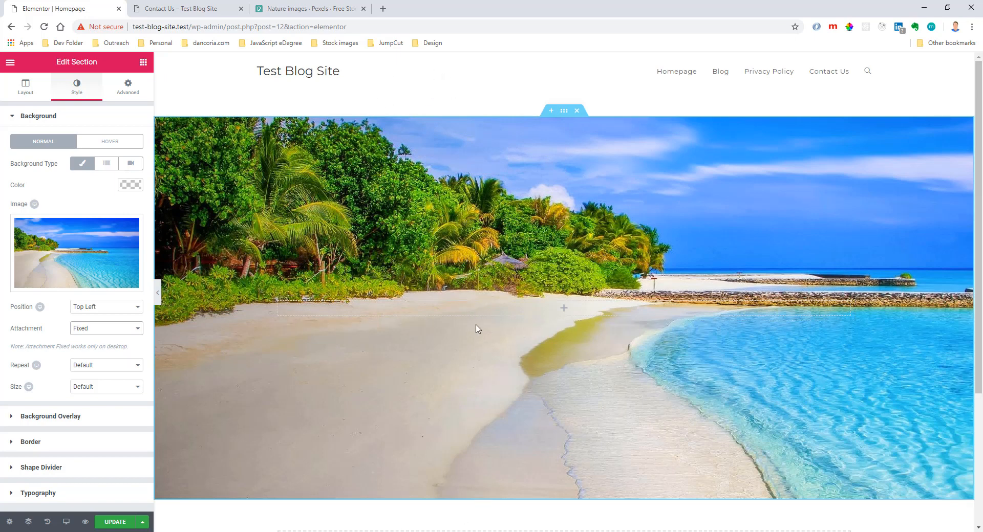
{"action": "scroll", "coordinate": [472, 325], "scroll_direction": "down", "scroll_amount": 3}
{"action": "scroll", "coordinate": [472, 326], "scroll_direction": "up", "scroll_amount": 3}
{"action": "left_click", "coordinate": [117, 365]}
{"action": "left_click", "coordinate": [103, 387]}
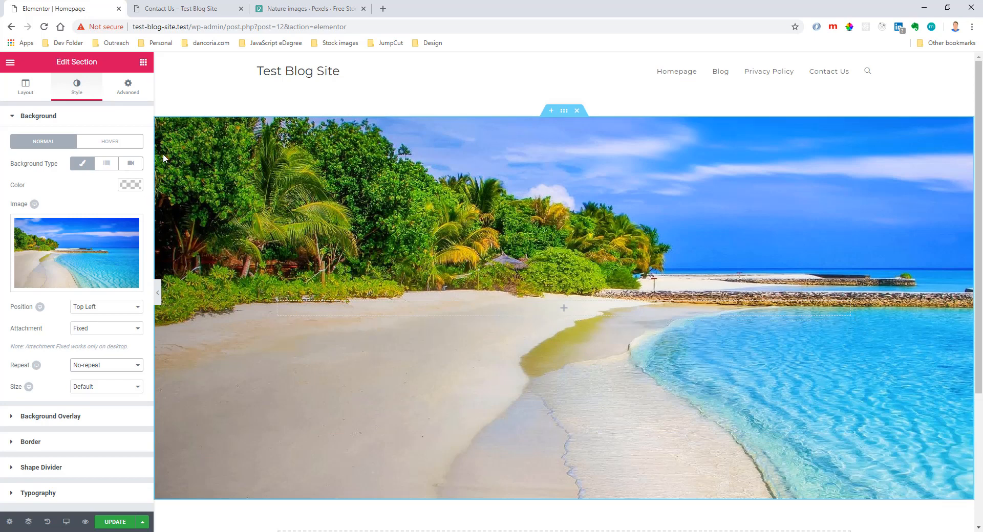
Set the background image's size to Cover and its desktop position to Top Center.
{"action": "left_click", "coordinate": [115, 387]}
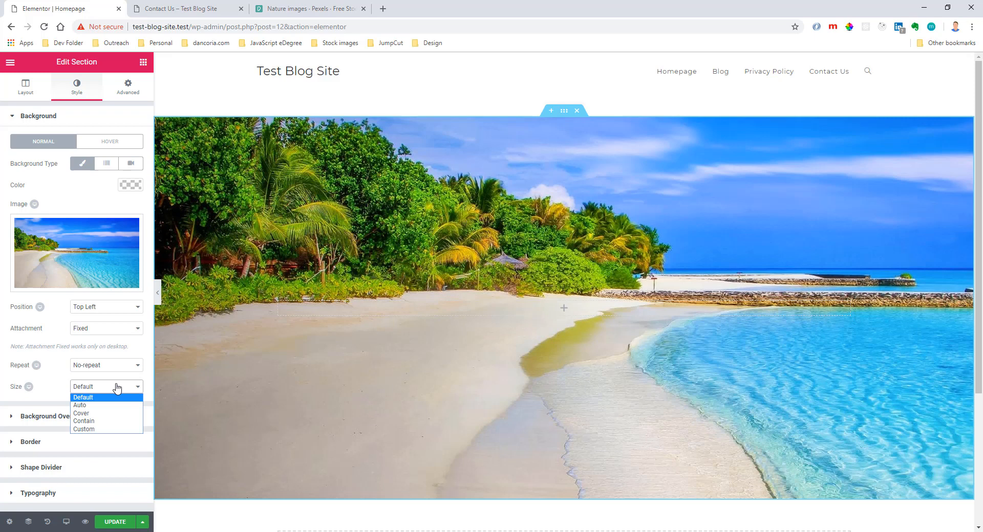
{"action": "left_click", "coordinate": [109, 422]}
{"action": "scroll", "coordinate": [744, 281], "scroll_direction": "down", "scroll_amount": 5}
{"action": "scroll", "coordinate": [743, 281], "scroll_direction": "up", "scroll_amount": 5}
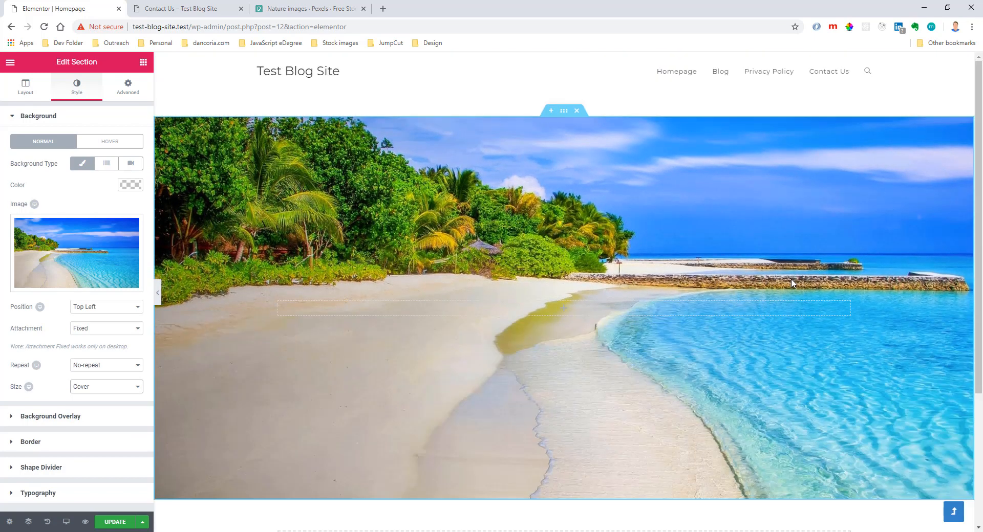
{"action": "left_click", "coordinate": [106, 306]}
{"action": "left_click", "coordinate": [112, 333]}
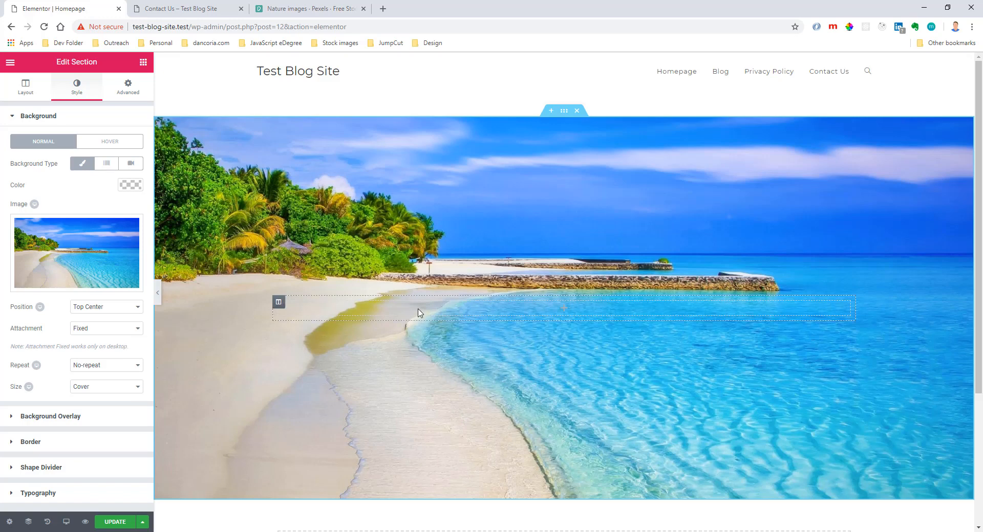
Add a Heading widget to the beach section's column with the title "Welcome to my Blog Site".
{"action": "left_click", "coordinate": [563, 308]}
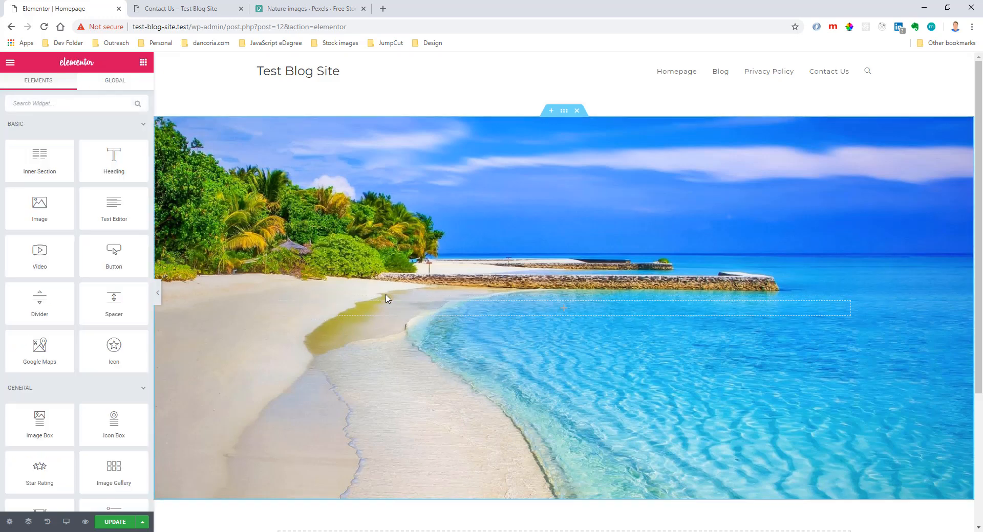
{"action": "left_click", "coordinate": [279, 303]}
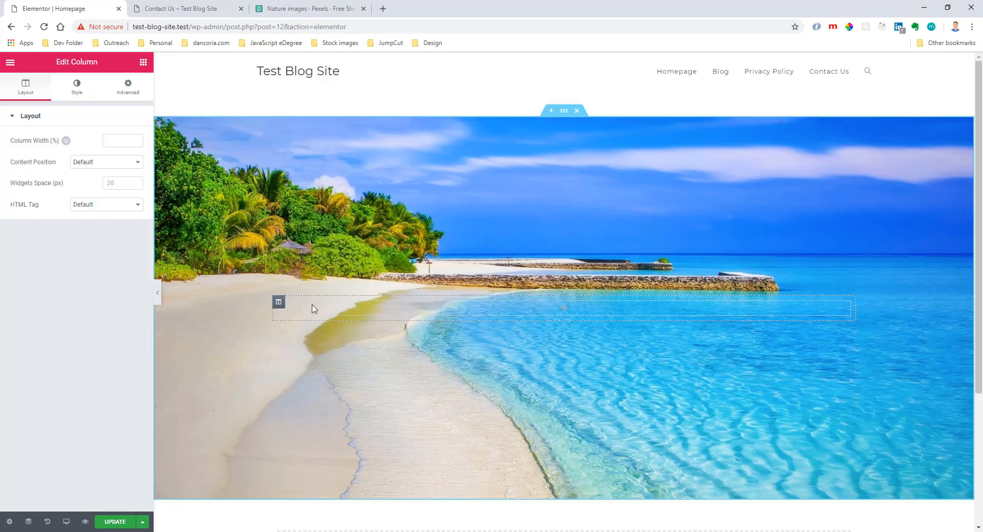
{"action": "left_click", "coordinate": [359, 314]}
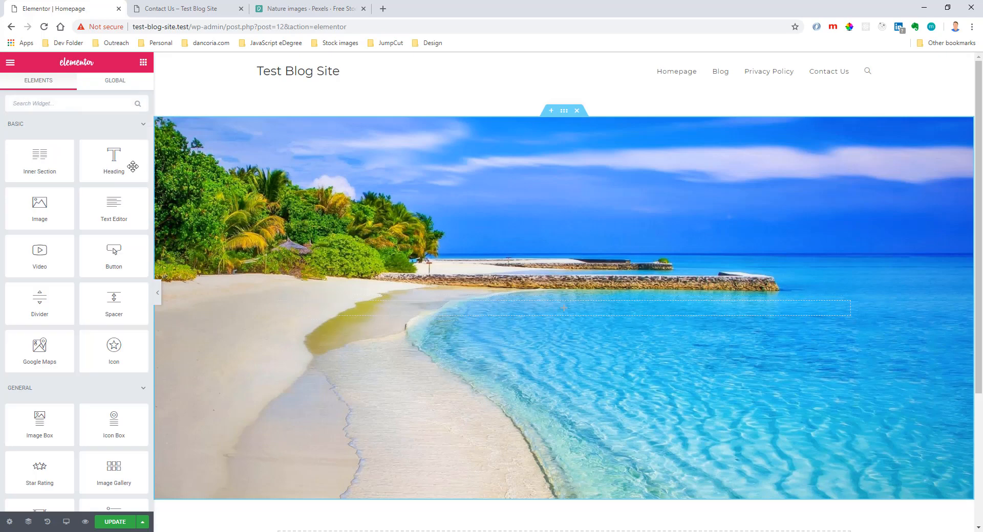
{"action": "left_click_drag", "start_coordinate": [128, 164], "coordinate": [424, 311]}
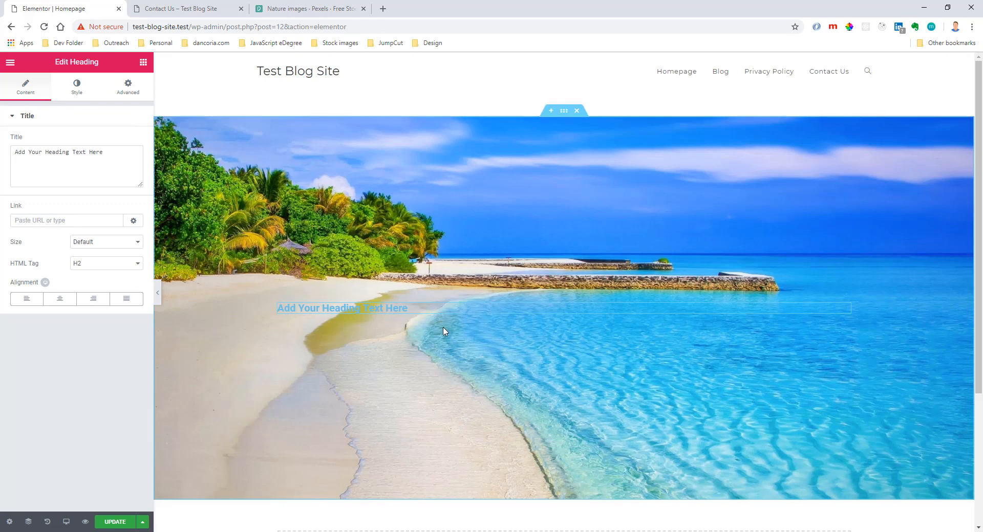
{"action": "triple_click", "coordinate": [38, 173]}
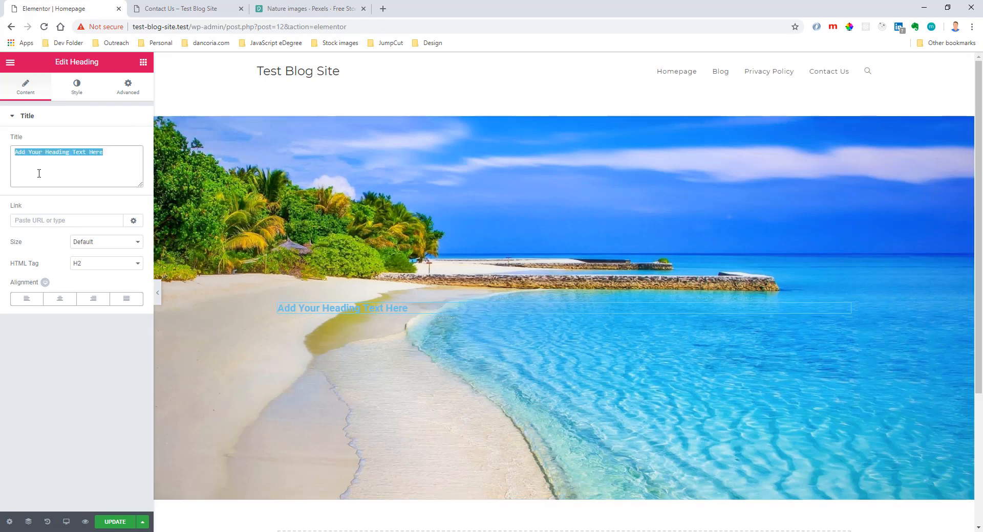
{"action": "type", "text": "WEl"}
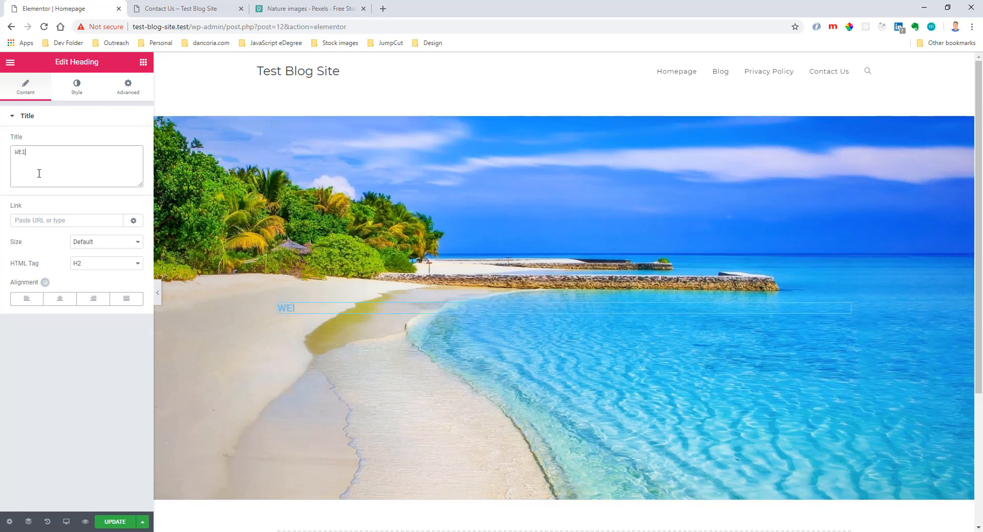
{"action": "type", "text": "ccome to my Blog Site"}
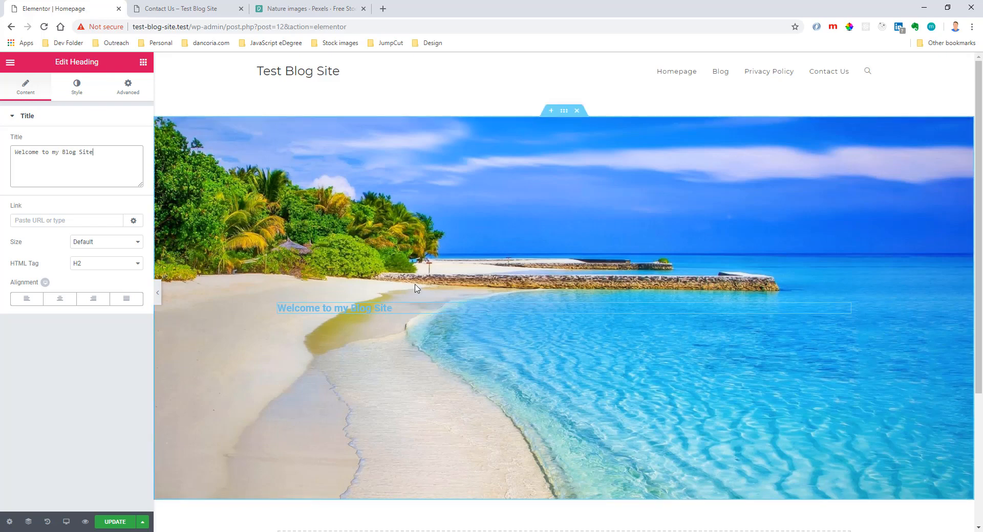
Center the heading on desktop and mobile, trying left alignment on mobile, and return to the desktop view.
{"action": "left_click", "coordinate": [60, 299]}
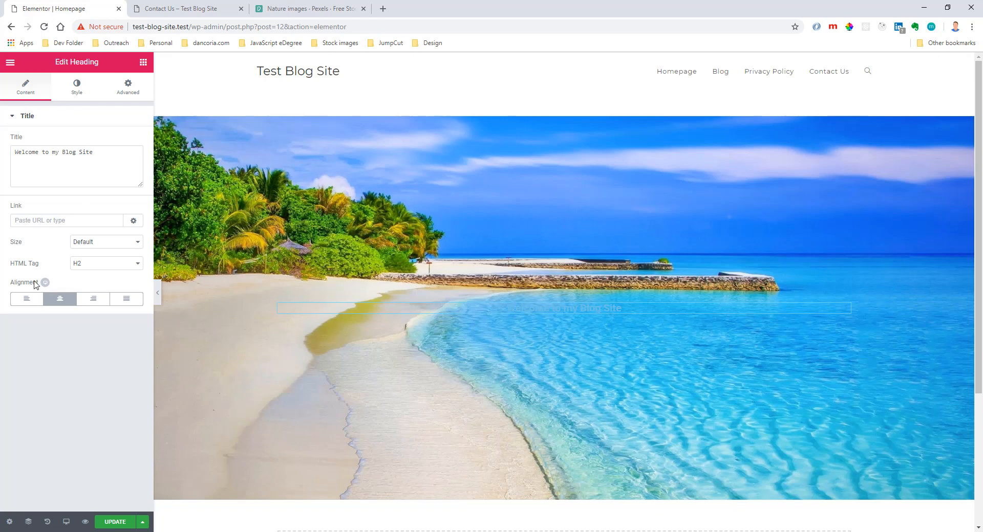
{"action": "left_click", "coordinate": [57, 283]}
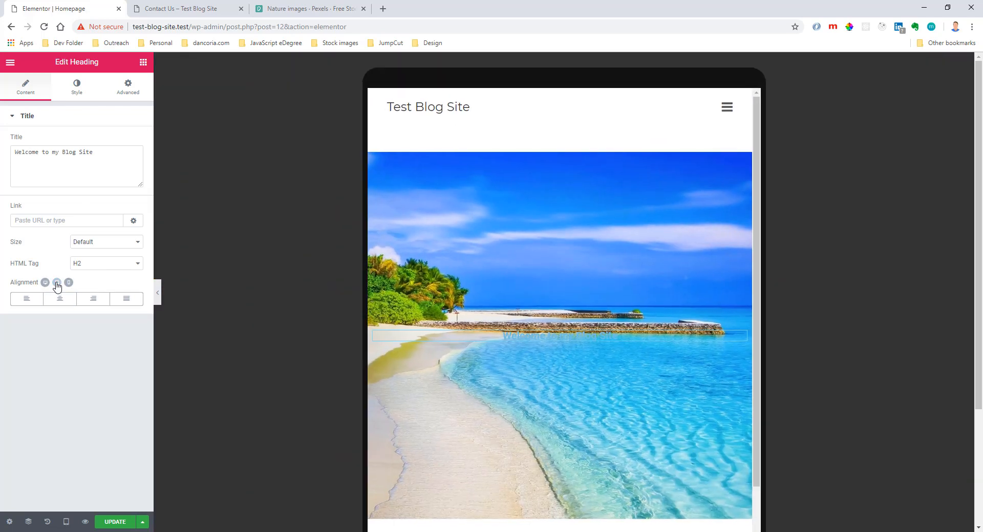
{"action": "left_click", "coordinate": [68, 282]}
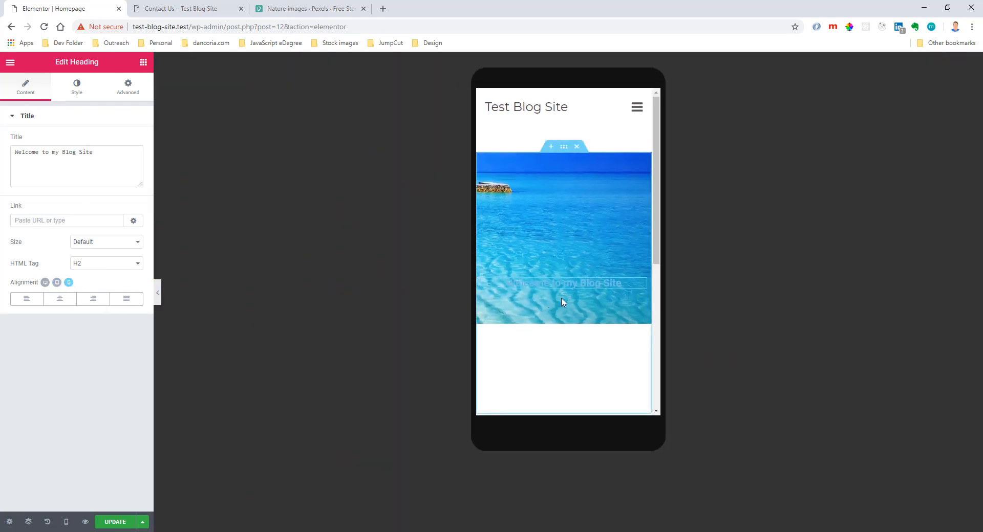
{"action": "left_click", "coordinate": [26, 299]}
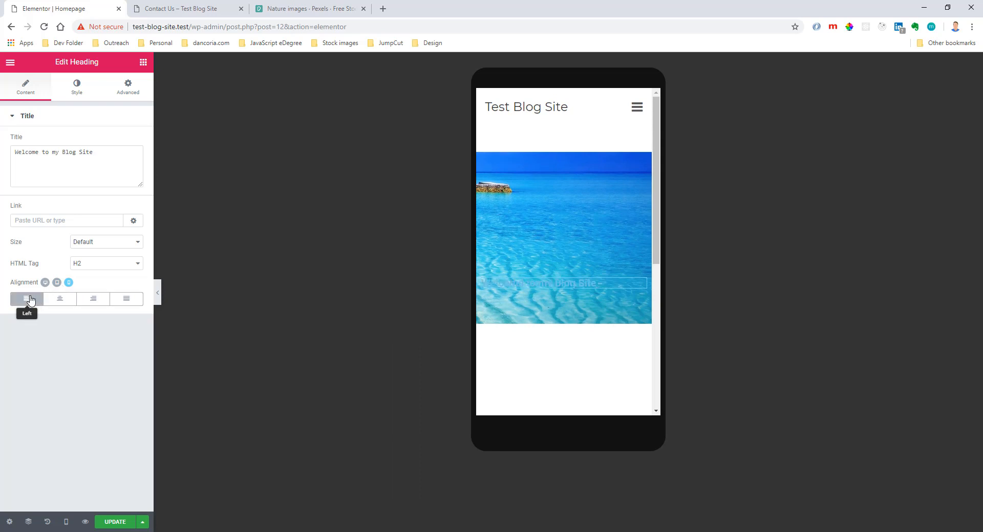
{"action": "left_click", "coordinate": [60, 300]}
{"action": "left_click", "coordinate": [45, 282]}
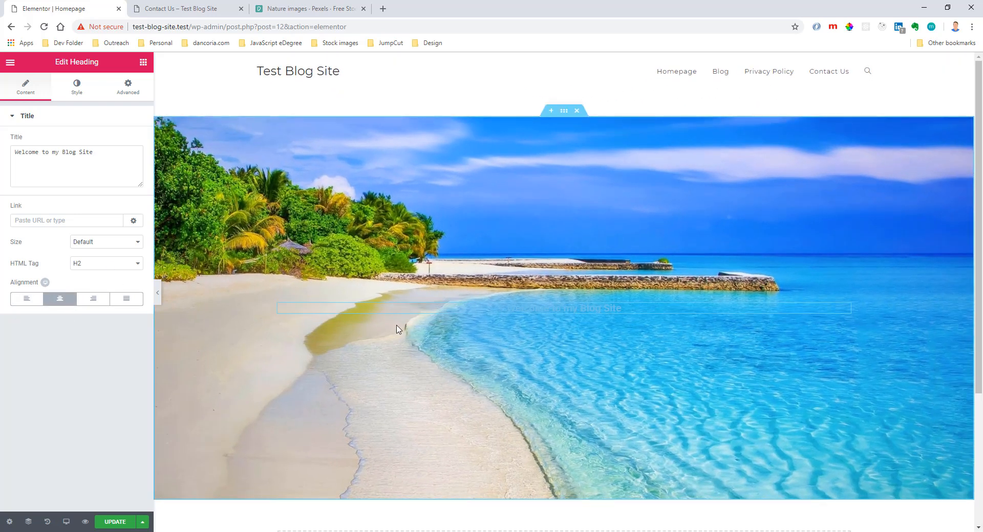
Look at the heading's style settings and the layout settings of its column, and reselect the heading.
{"action": "left_click", "coordinate": [77, 87]}
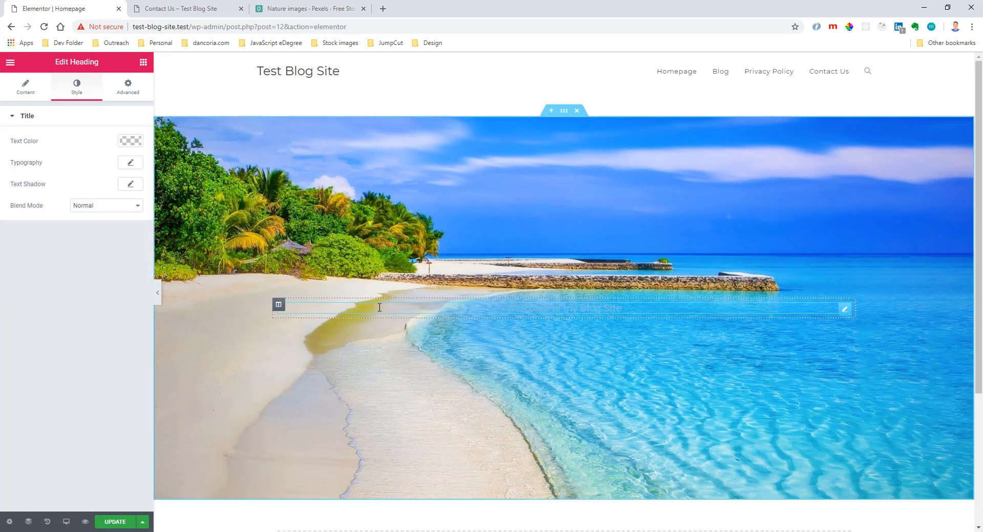
{"action": "left_click", "coordinate": [279, 306]}
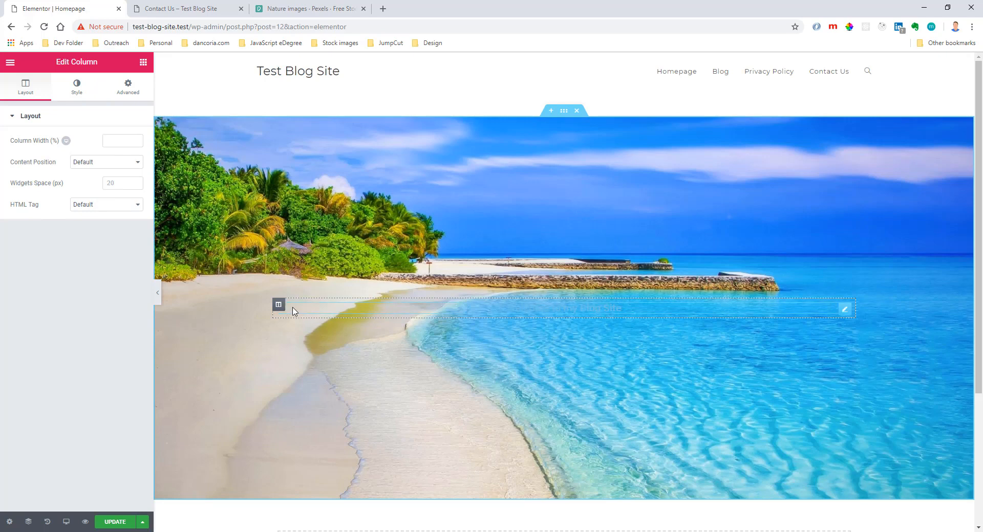
{"action": "left_click", "coordinate": [383, 313]}
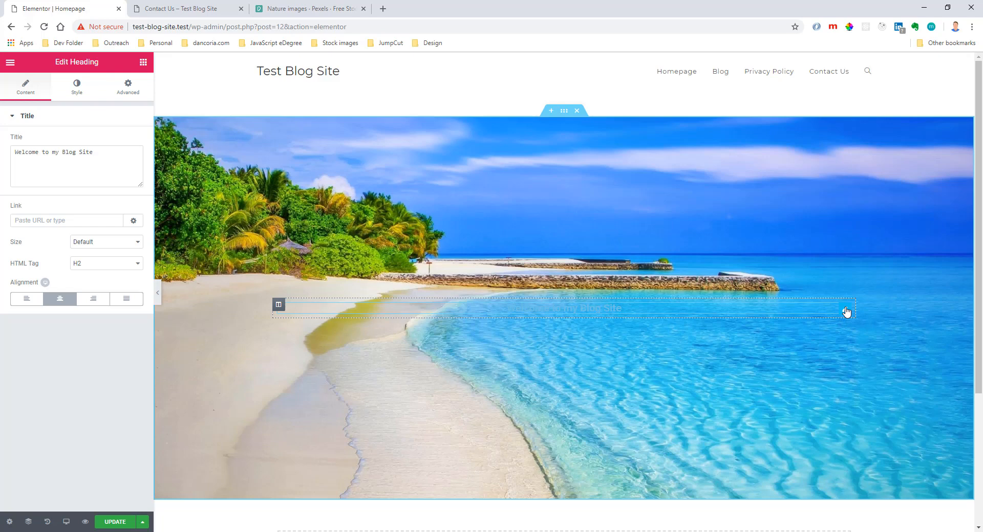
Set the heading's text color to white.
{"action": "triple_click", "coordinate": [75, 62]}
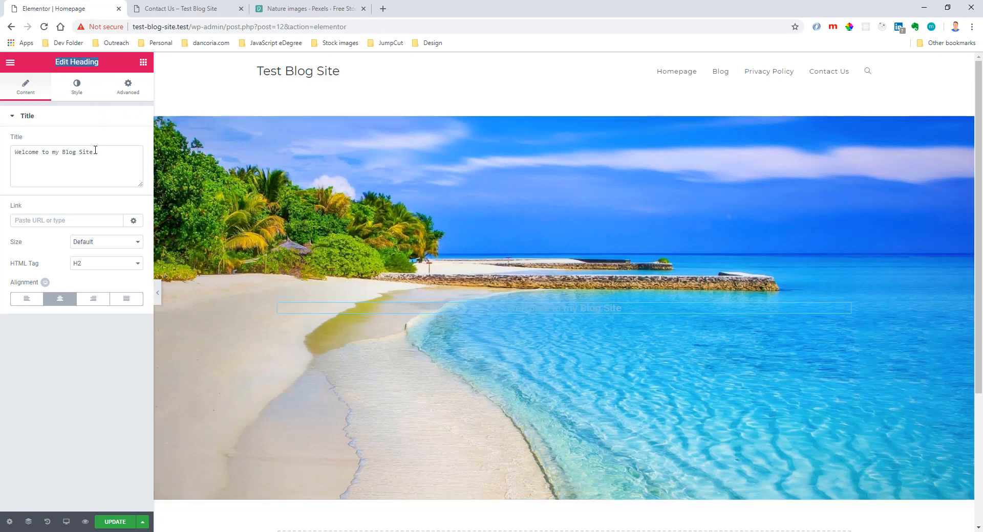
{"action": "left_click", "coordinate": [76, 87]}
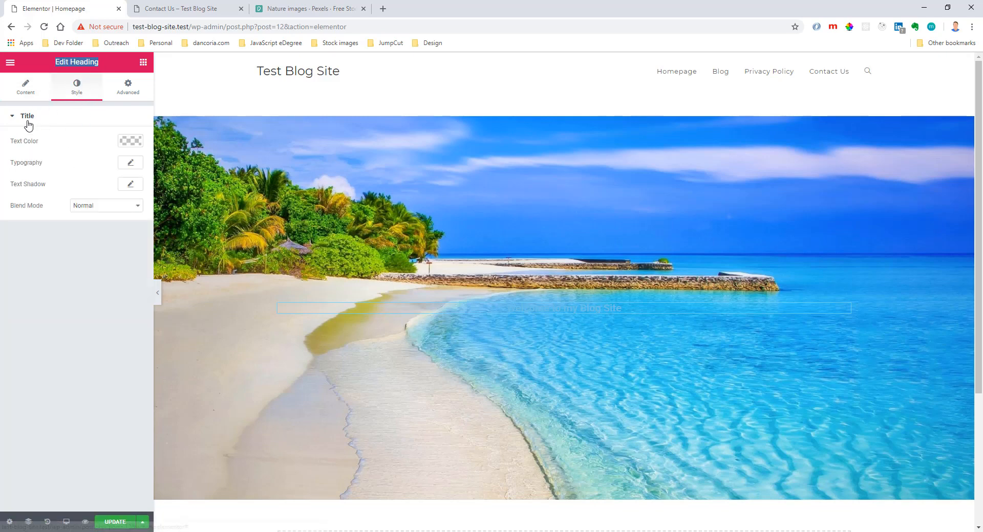
{"action": "left_click", "coordinate": [124, 142]}
{"action": "left_click_drag", "start_coordinate": [34, 245], "coordinate": [11, 155]}
{"action": "left_click", "coordinate": [129, 144]}
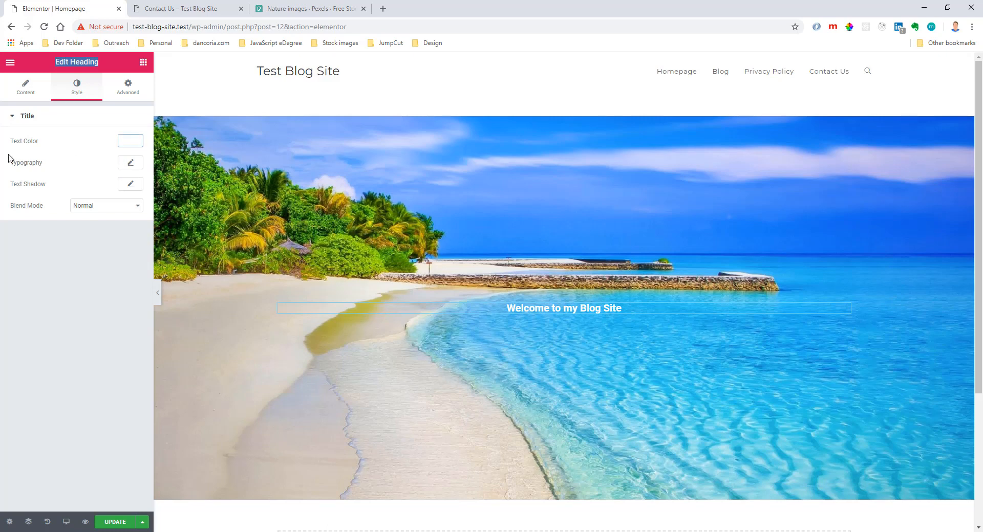
Browse the heading's font families, keep Default, and set its desktop font size to 70 px.
{"action": "left_click", "coordinate": [130, 162]}
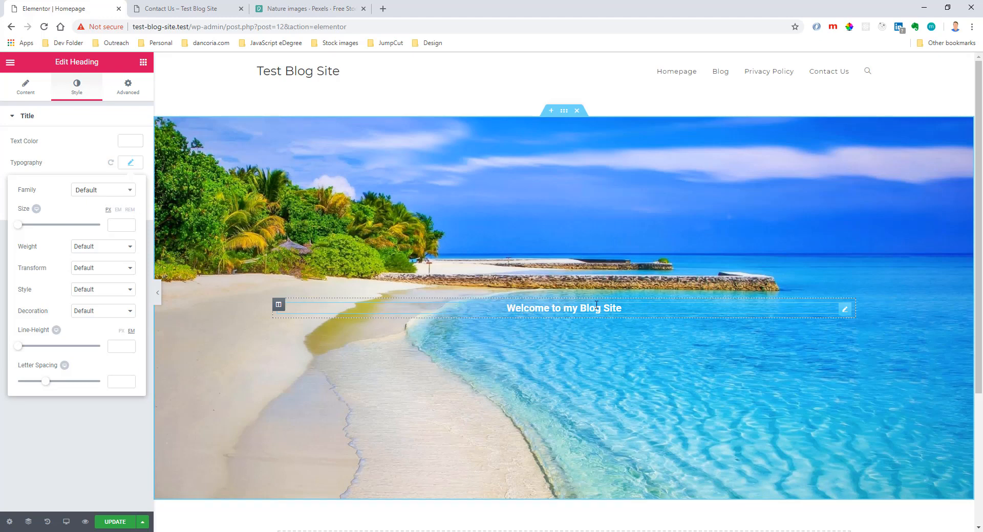
{"action": "left_click", "coordinate": [129, 192]}
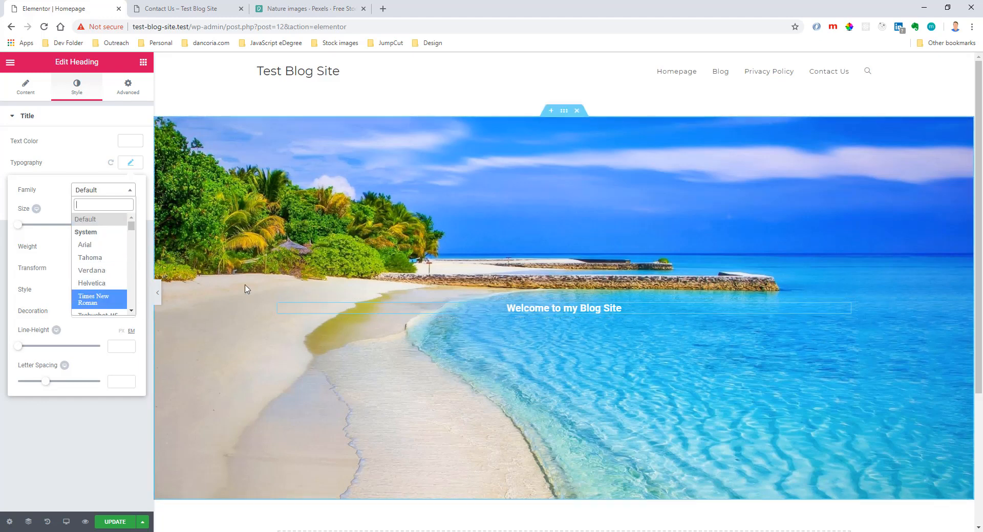
{"action": "scroll", "coordinate": [110, 266], "scroll_direction": "down", "scroll_amount": 4}
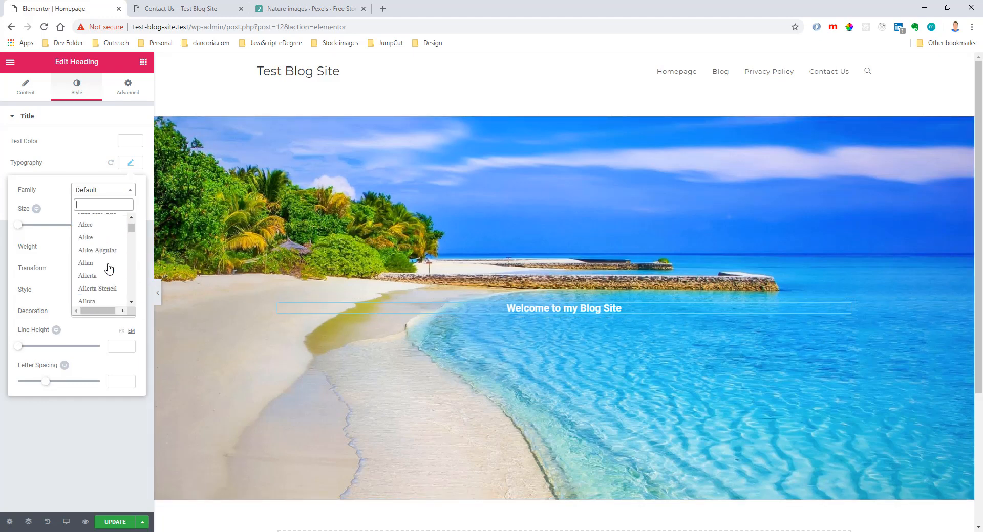
{"action": "left_click", "coordinate": [101, 195]}
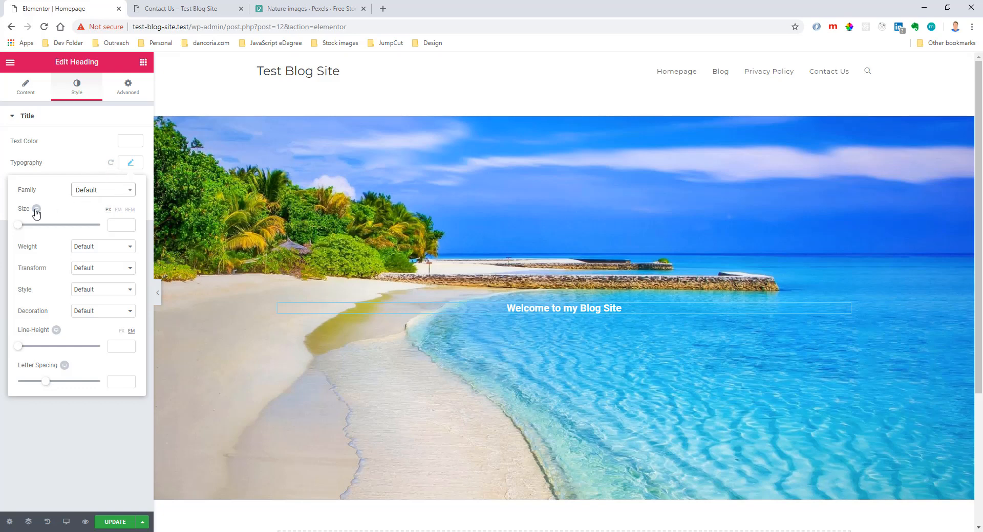
{"action": "left_click", "coordinate": [123, 220]}
{"action": "type", "text": "70"}
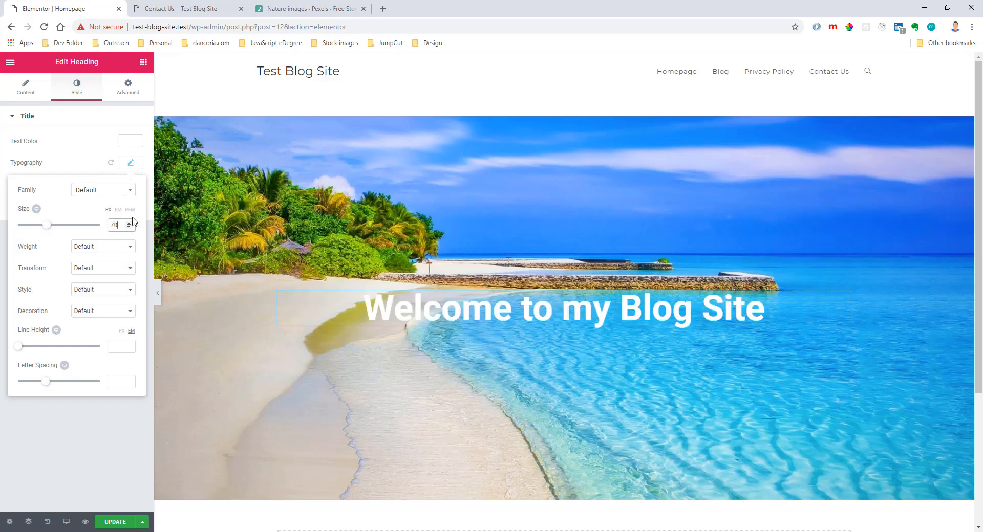
Compare the heading in the tablet and desktop views, and set its tablet font size to 60 px.
{"action": "left_click", "coordinate": [37, 209]}
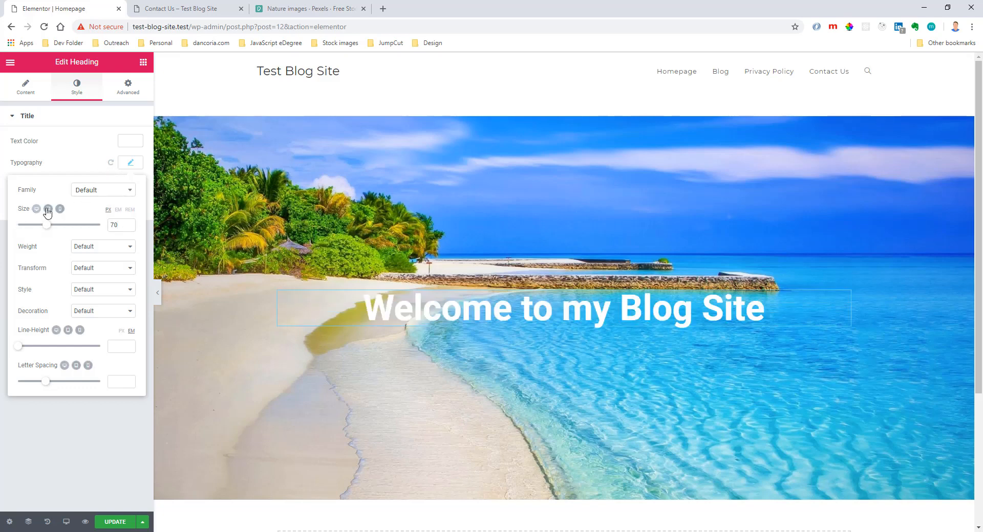
{"action": "left_click", "coordinate": [49, 209]}
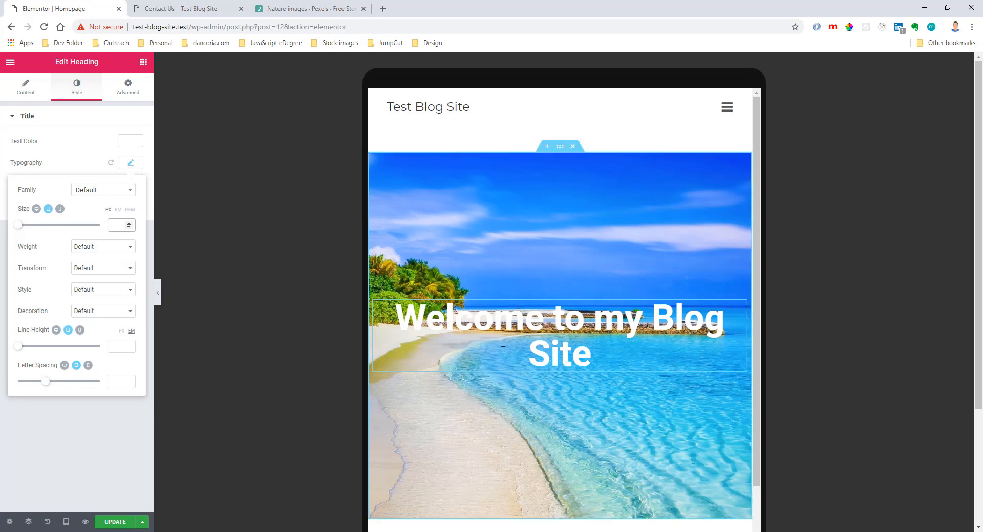
{"action": "left_click", "coordinate": [36, 209]}
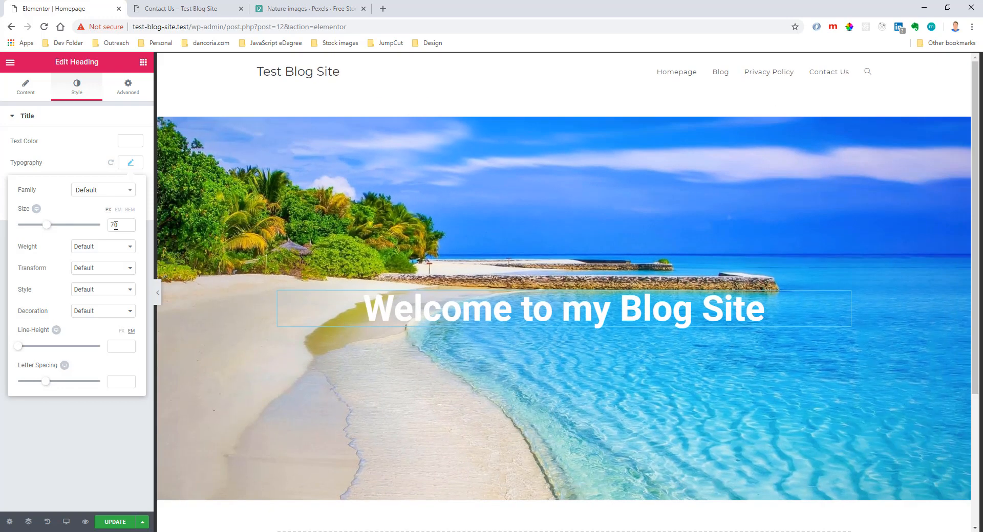
{"action": "left_click_drag", "start_coordinate": [362, 312], "coordinate": [766, 314]}
{"action": "left_click", "coordinate": [766, 314]}
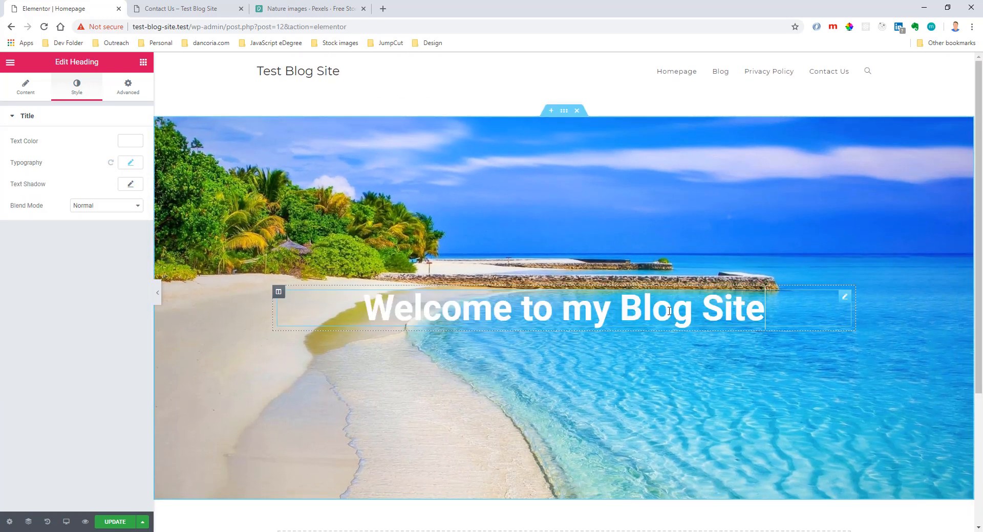
{"action": "left_click", "coordinate": [130, 162]}
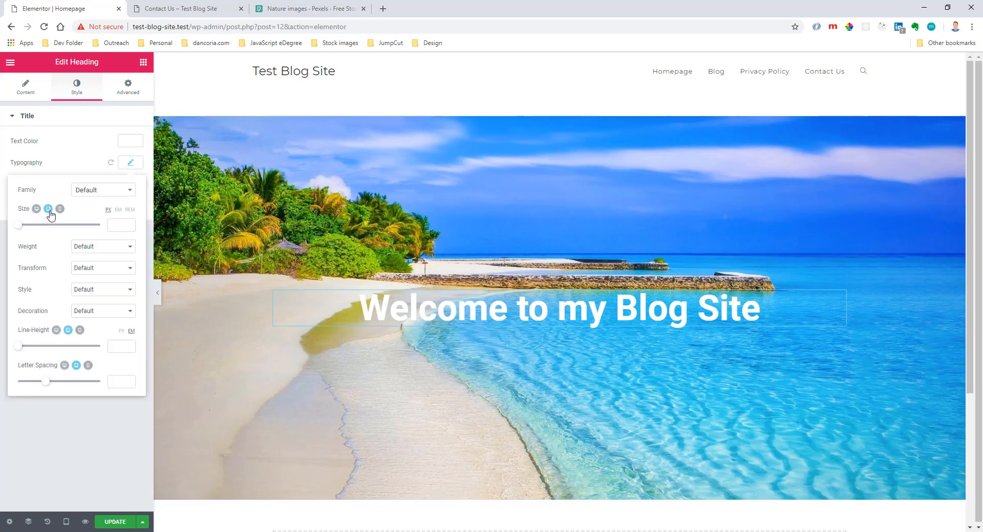
{"action": "left_click", "coordinate": [48, 209]}
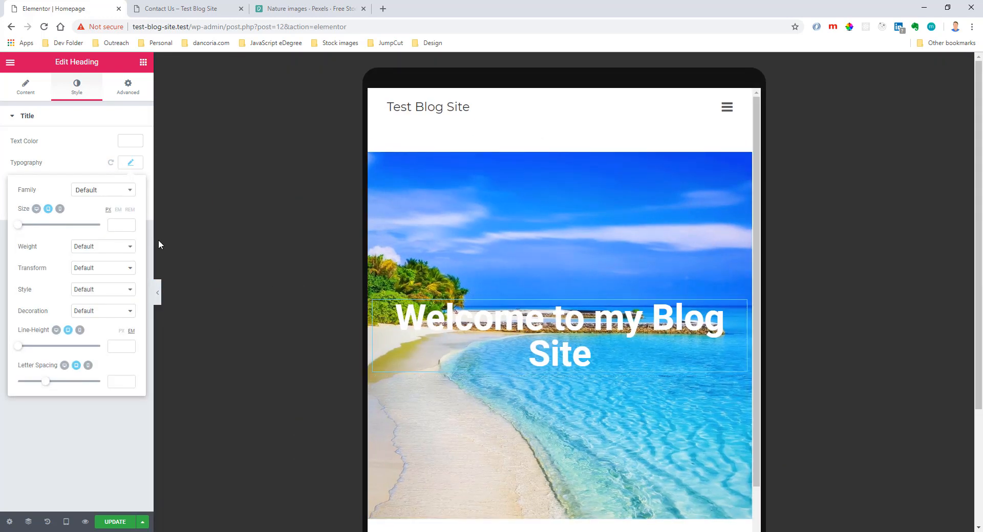
{"action": "left_click", "coordinate": [122, 226]}
{"action": "type", "text": "60"}
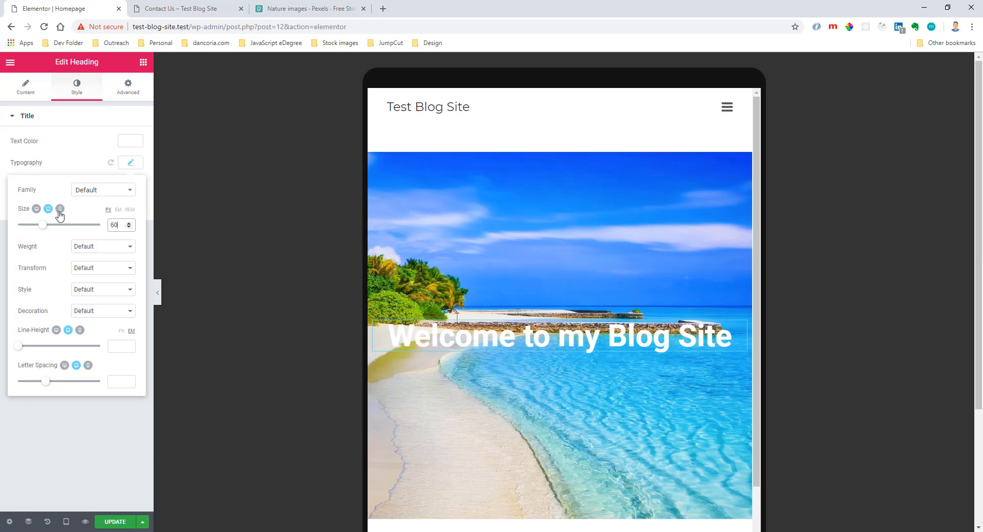
Set the heading's mobile font size to 50 px.
{"action": "left_click", "coordinate": [59, 209]}
{"action": "left_click", "coordinate": [119, 227]}
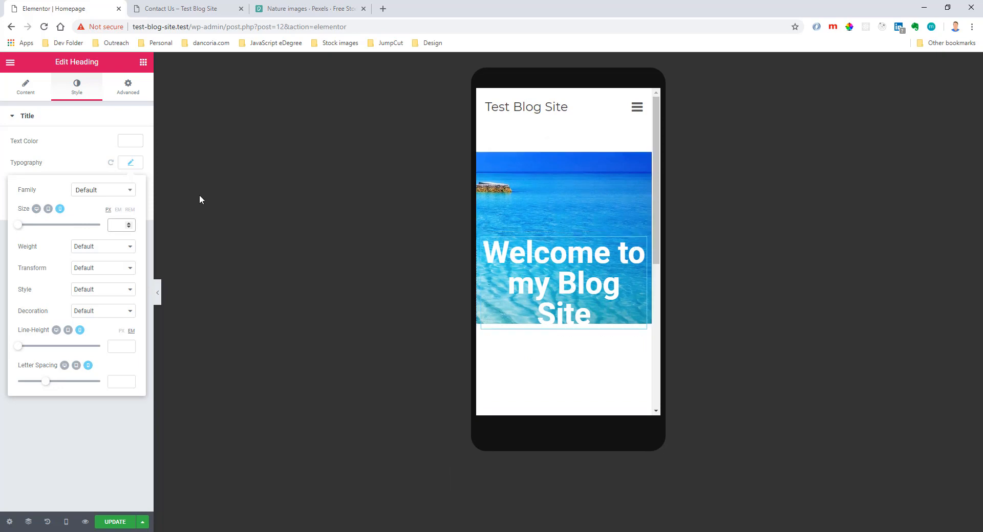
{"action": "left_click", "coordinate": [48, 209]}
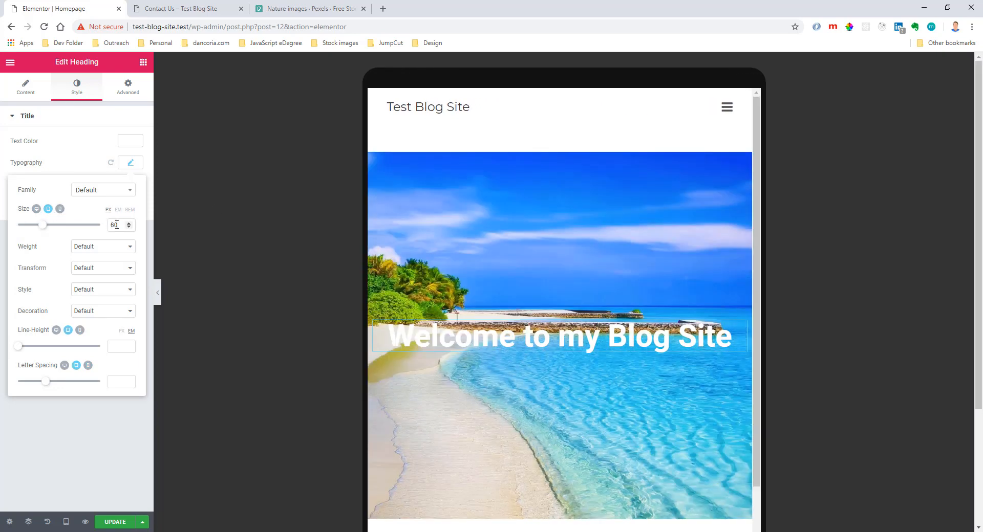
{"action": "left_click", "coordinate": [59, 209]}
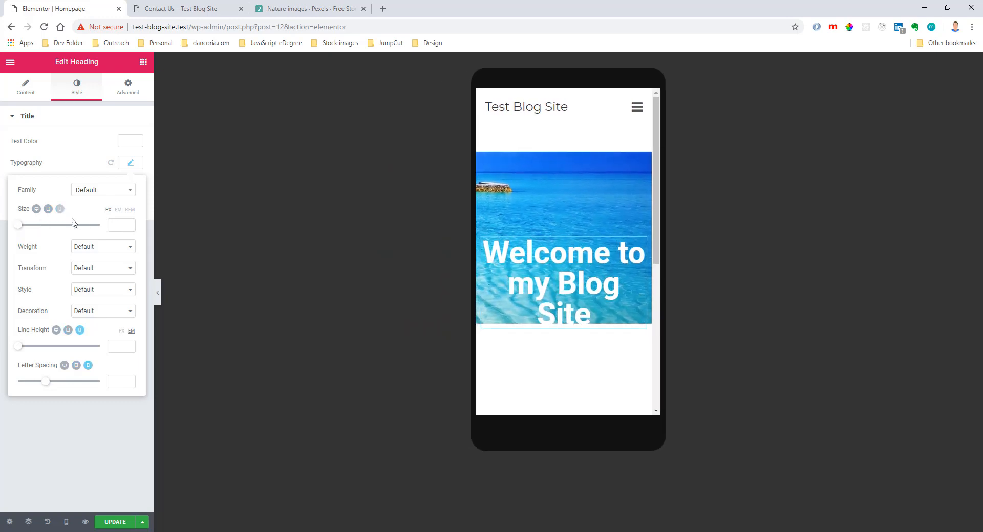
{"action": "left_click", "coordinate": [112, 221]}
{"action": "type", "text": "50"}
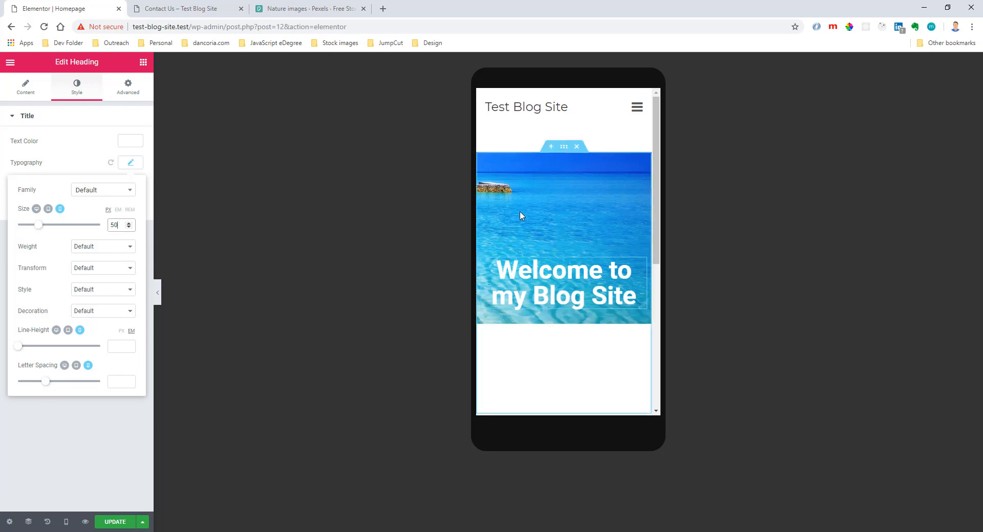
Unlink the beach section's mobile padding values and set its bottom padding to 80 px.
{"action": "left_click", "coordinate": [564, 147]}
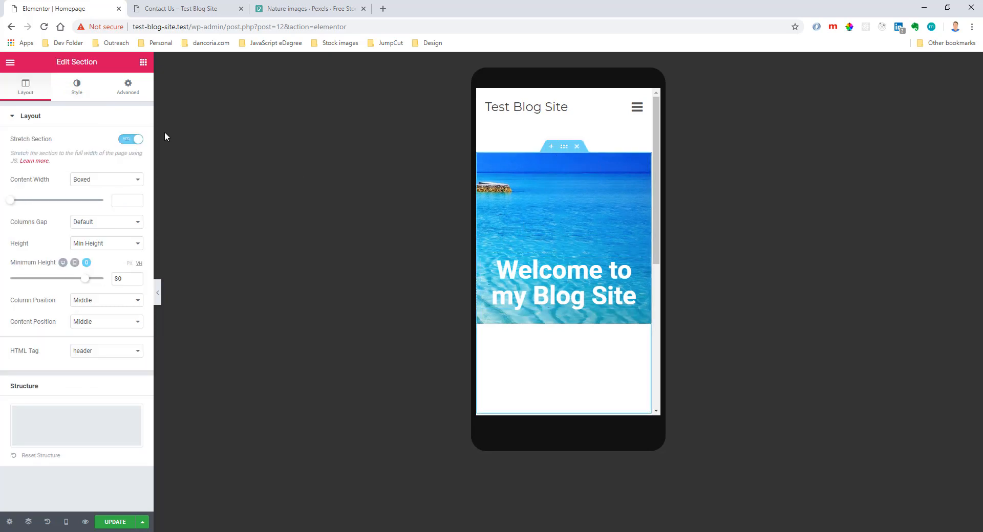
{"action": "left_click", "coordinate": [127, 96]}
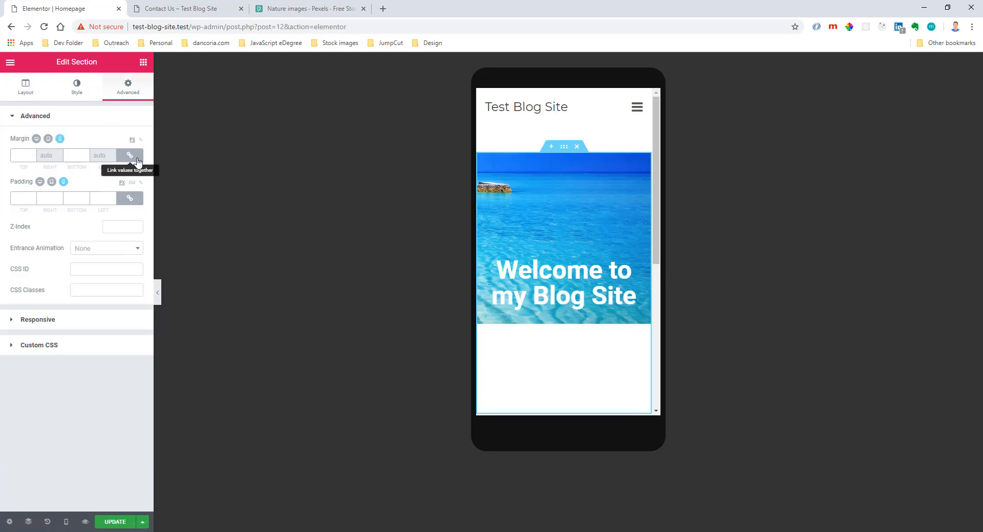
{"action": "left_click", "coordinate": [129, 198]}
{"action": "left_click", "coordinate": [73, 200]}
{"action": "type", "text": "60"}
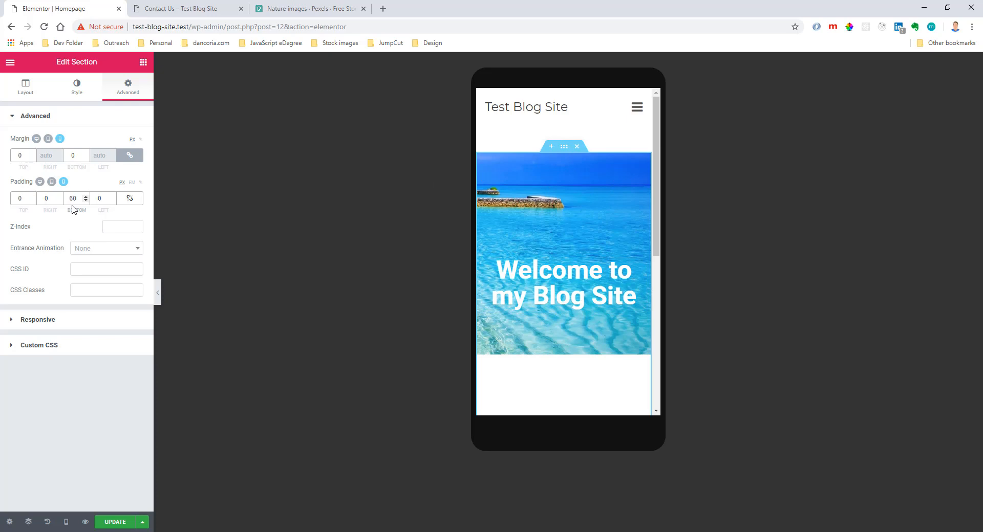
{"action": "key", "text": "BackSpace"}
{"action": "type", "text": "8"}
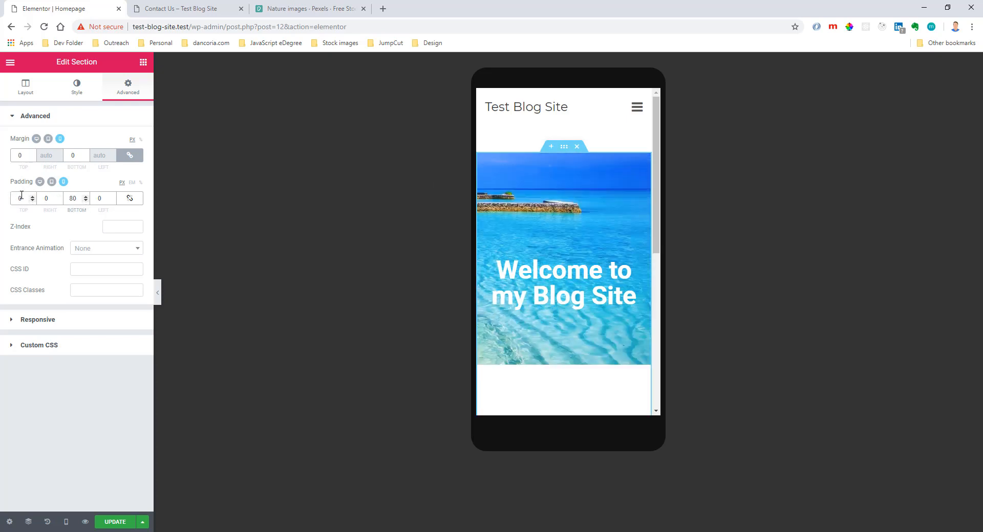
Unlink the heading column's mobile margins, set the top margin to -91 px, and check the tablet and desktop views.
{"action": "left_click", "coordinate": [483, 260]}
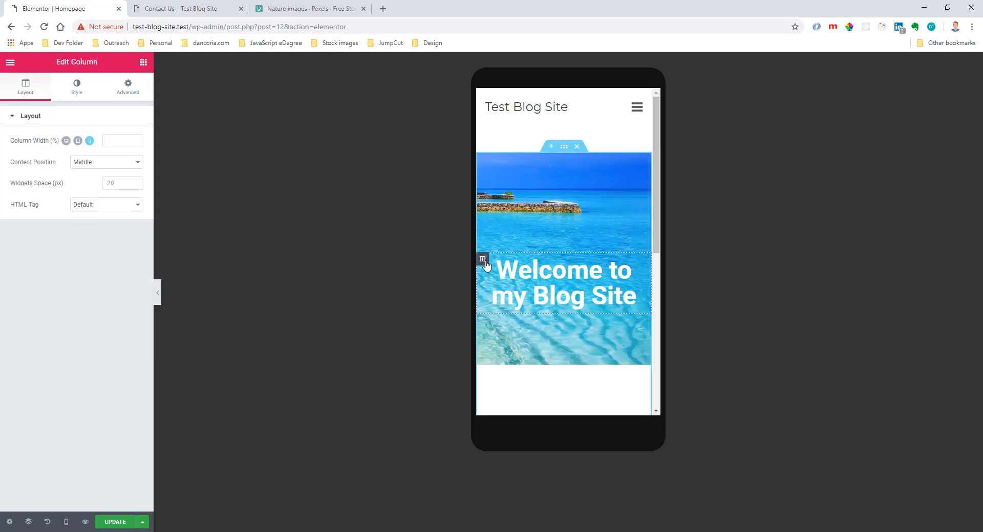
{"action": "left_click", "coordinate": [123, 94]}
{"action": "double_click", "coordinate": [131, 157]}
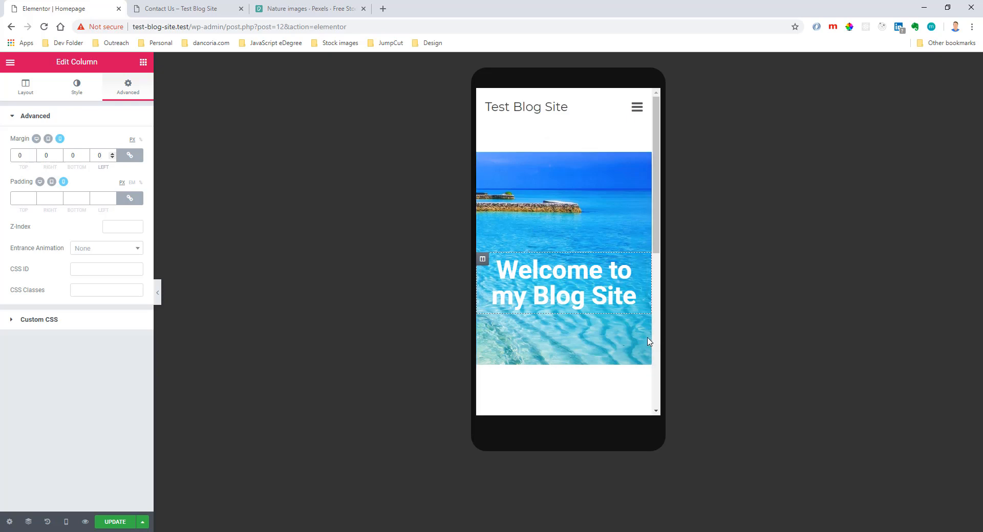
{"action": "left_click", "coordinate": [125, 156]}
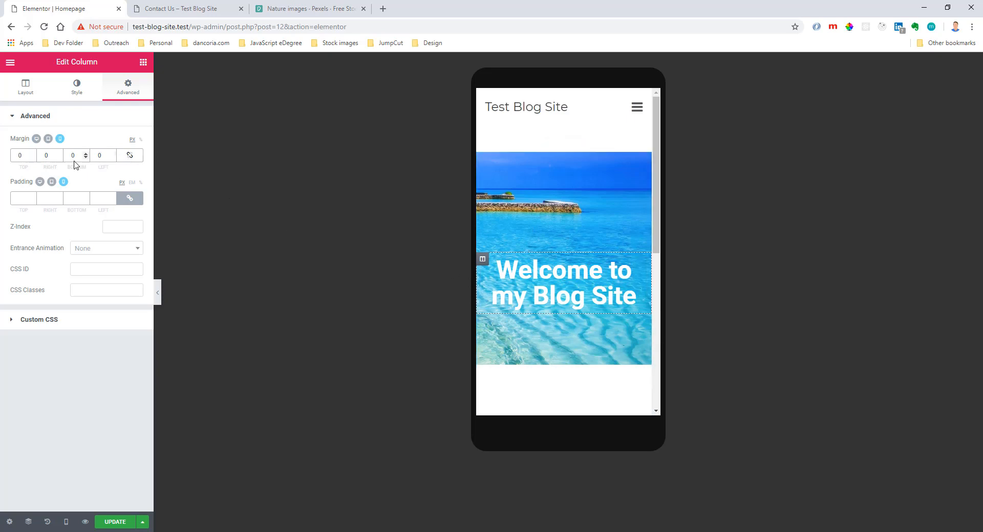
{"action": "left_click_drag", "start_coordinate": [32, 158], "coordinate": [31, 158]}
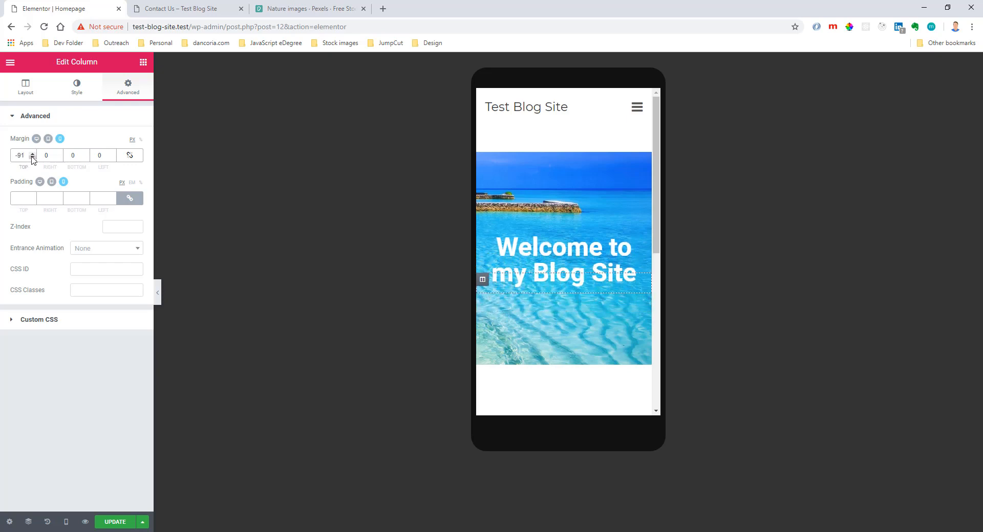
{"action": "left_click", "coordinate": [48, 139]}
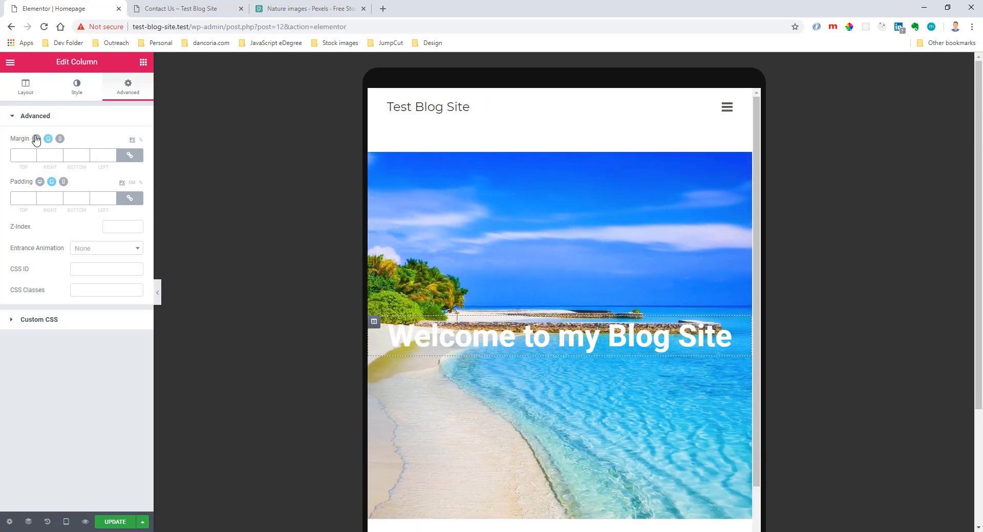
{"action": "left_click", "coordinate": [36, 139]}
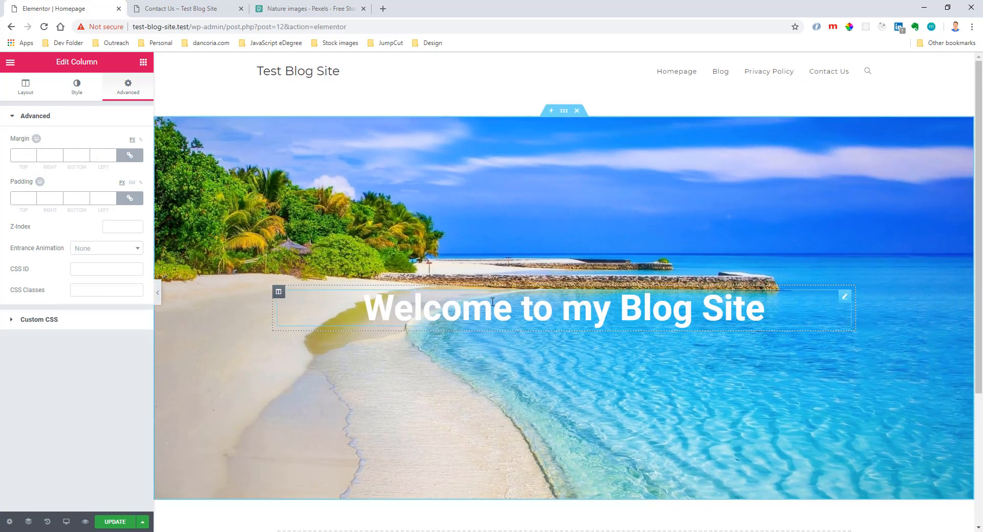
Set the font weight of the welcome heading to 500.
{"action": "left_click", "coordinate": [844, 296]}
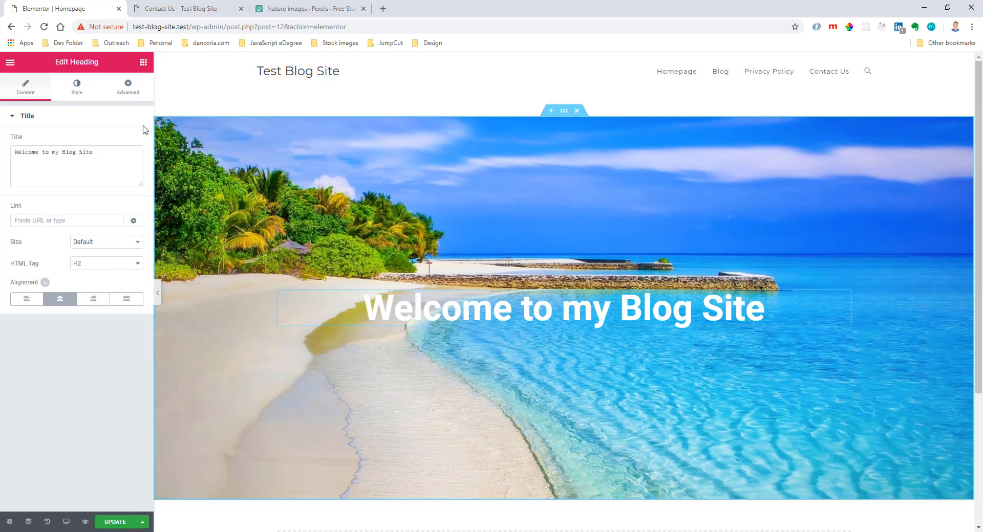
{"action": "left_click", "coordinate": [77, 88]}
{"action": "left_click", "coordinate": [129, 163]}
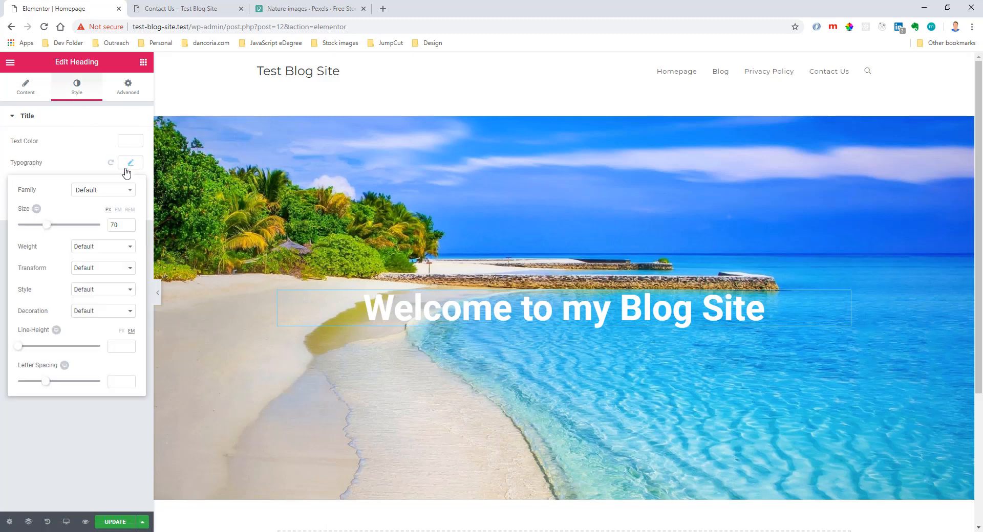
{"action": "left_click", "coordinate": [104, 246]}
{"action": "left_click", "coordinate": [114, 284]}
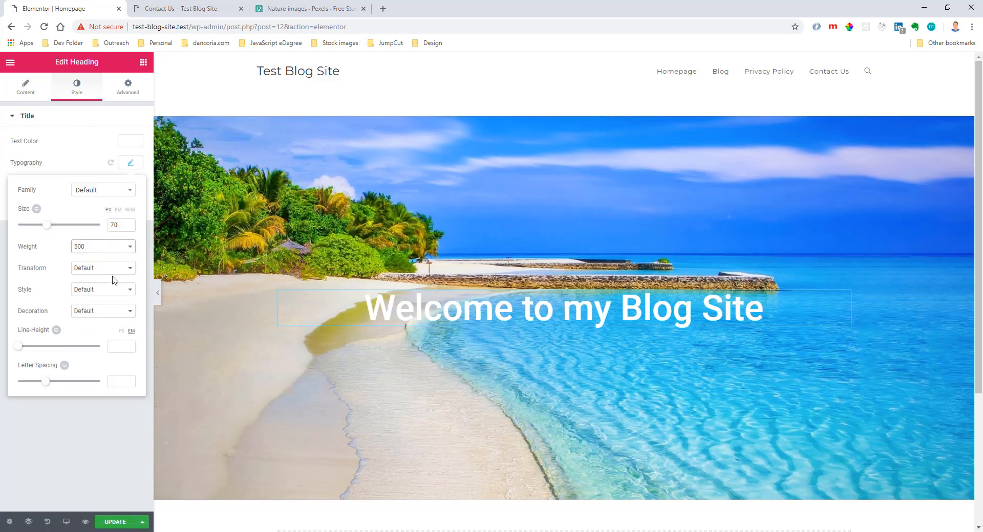
Try the Uppercase text transform on the heading, and set it to Capitalize.
{"action": "left_click", "coordinate": [111, 276]}
{"action": "left_click", "coordinate": [113, 271]}
{"action": "left_click", "coordinate": [109, 285]}
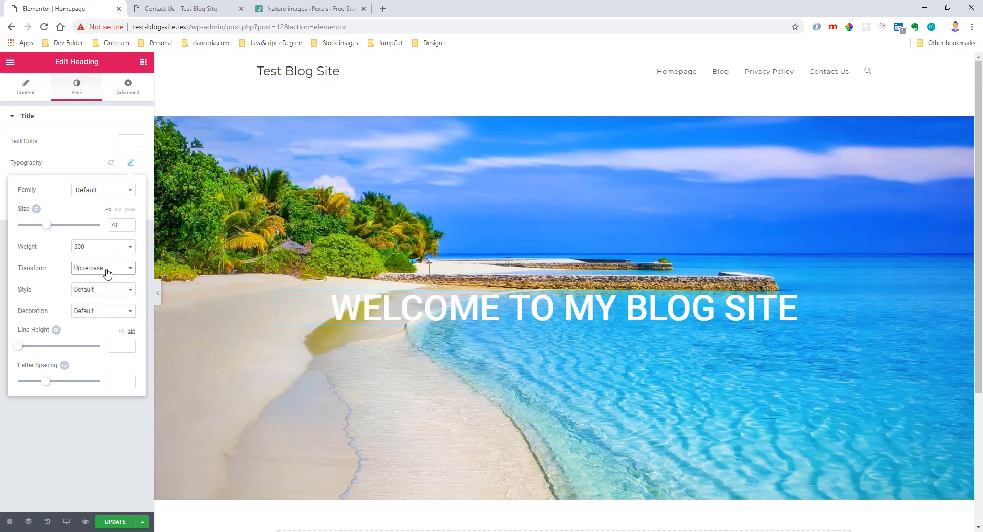
{"action": "left_click", "coordinate": [108, 271]}
{"action": "left_click", "coordinate": [101, 303]}
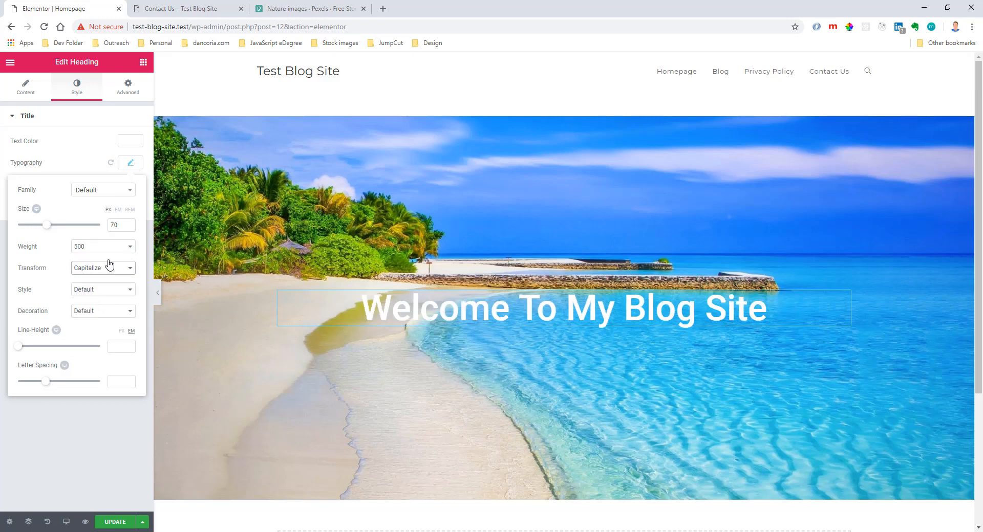
Review the welcome heading's font style and decoration options, close its typography settings, and look over the page.
{"action": "left_click", "coordinate": [101, 291]}
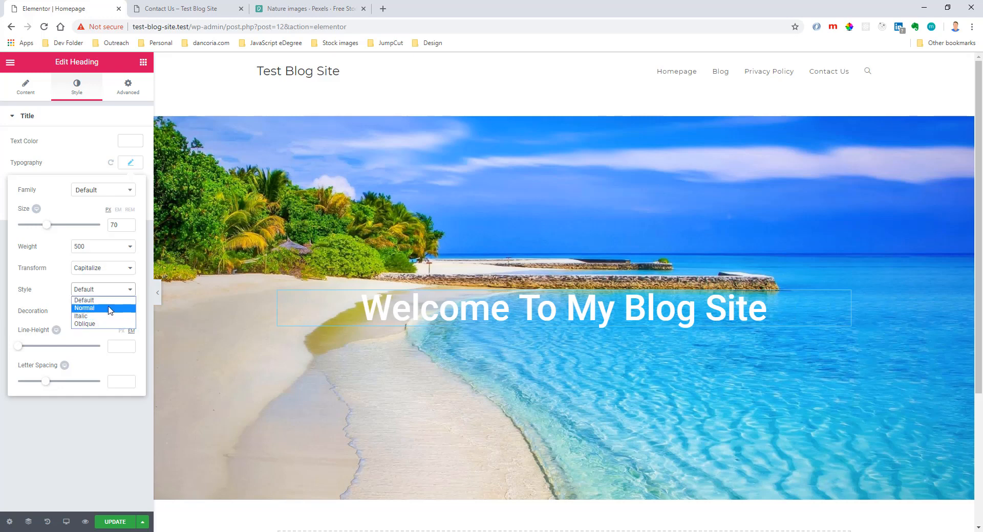
{"action": "left_click", "coordinate": [108, 293]}
{"action": "left_click", "coordinate": [113, 312]}
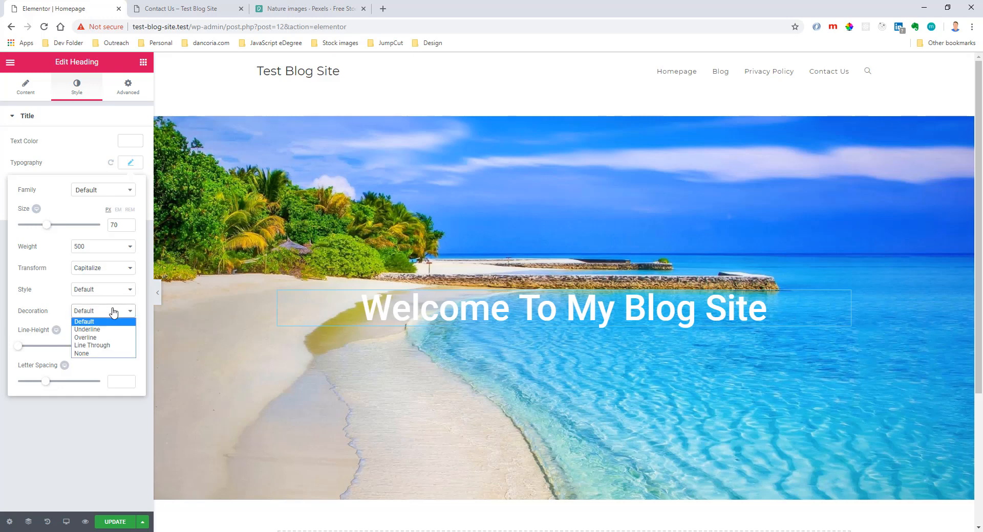
{"action": "left_click", "coordinate": [113, 312]}
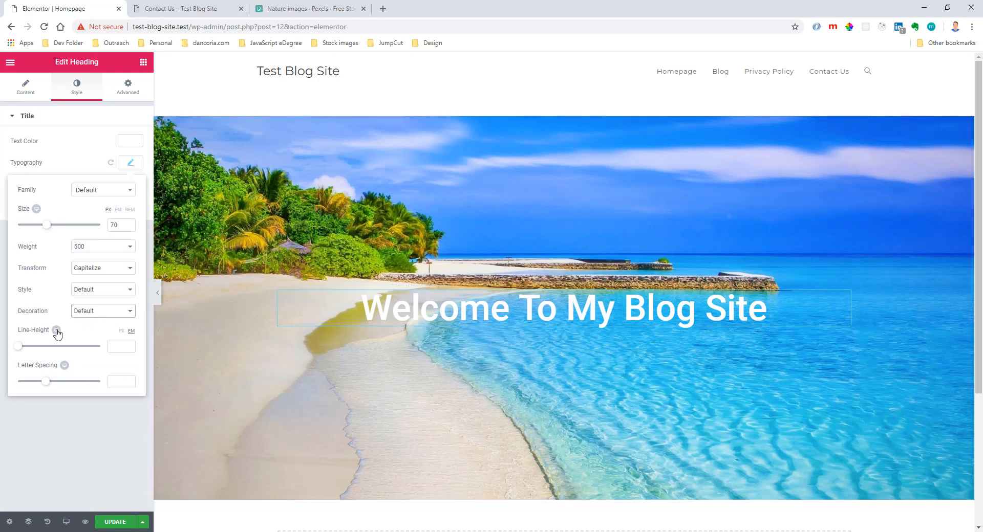
{"action": "left_click", "coordinate": [129, 162]}
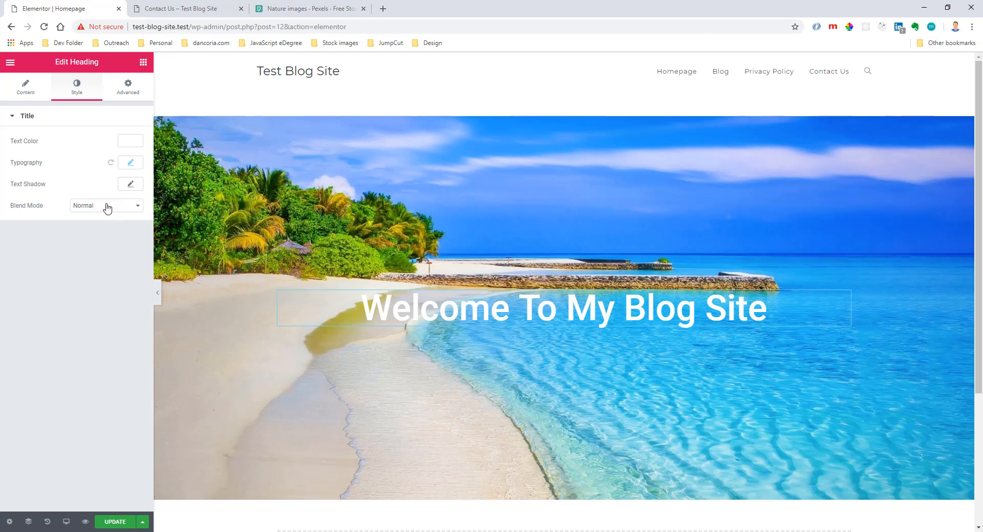
{"action": "scroll", "coordinate": [727, 317], "scroll_direction": "down", "scroll_amount": 2}
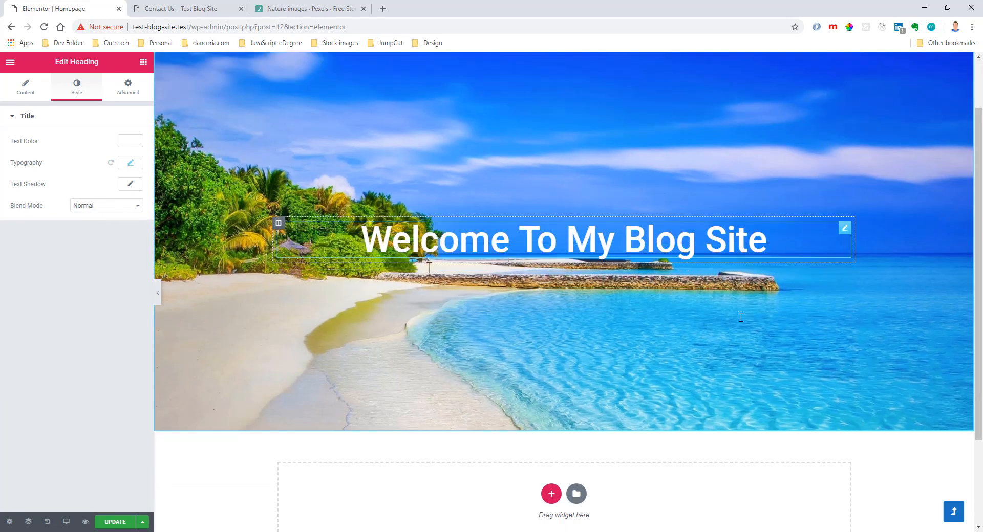
{"action": "scroll", "coordinate": [728, 317], "scroll_direction": "up", "scroll_amount": 2}
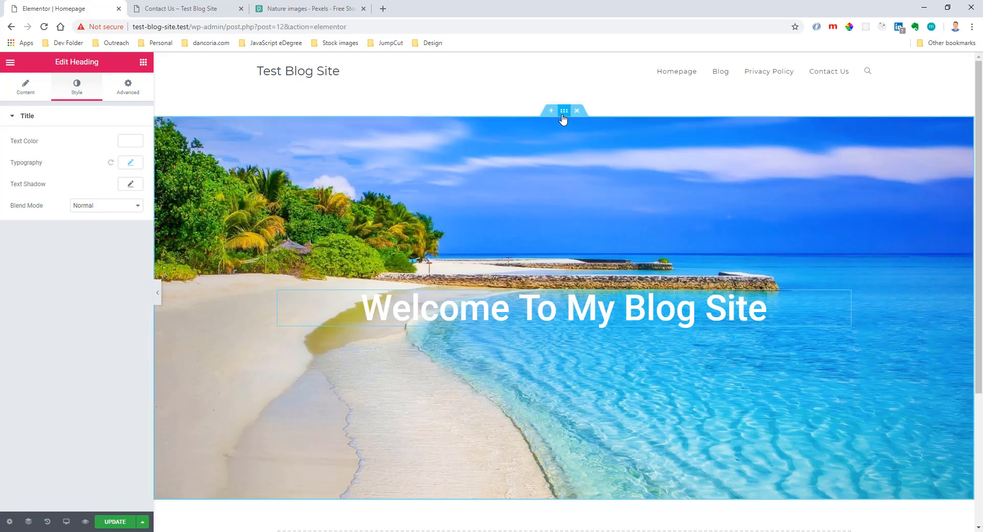
Check the beach section's margin settings and inspect the site header area in the browser's developer tools.
{"action": "left_click", "coordinate": [564, 114]}
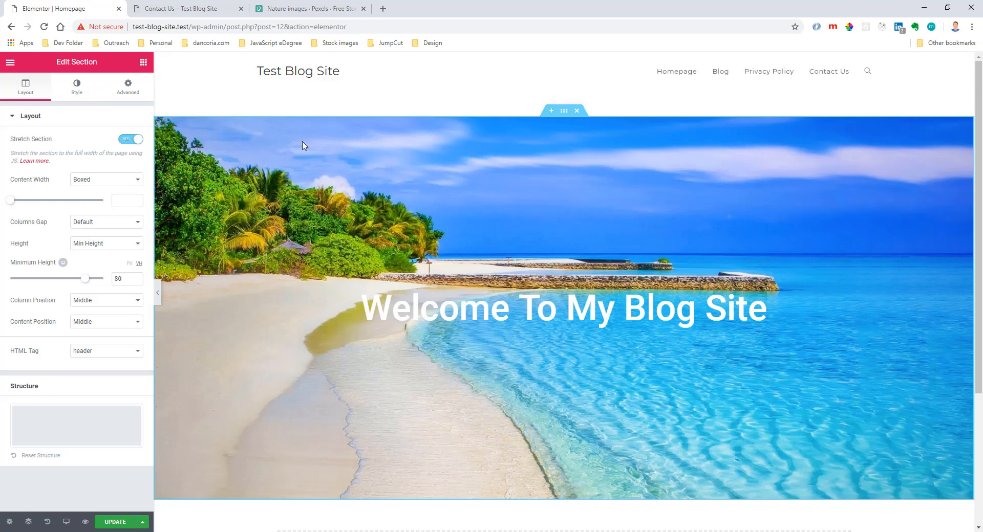
{"action": "left_click", "coordinate": [137, 94]}
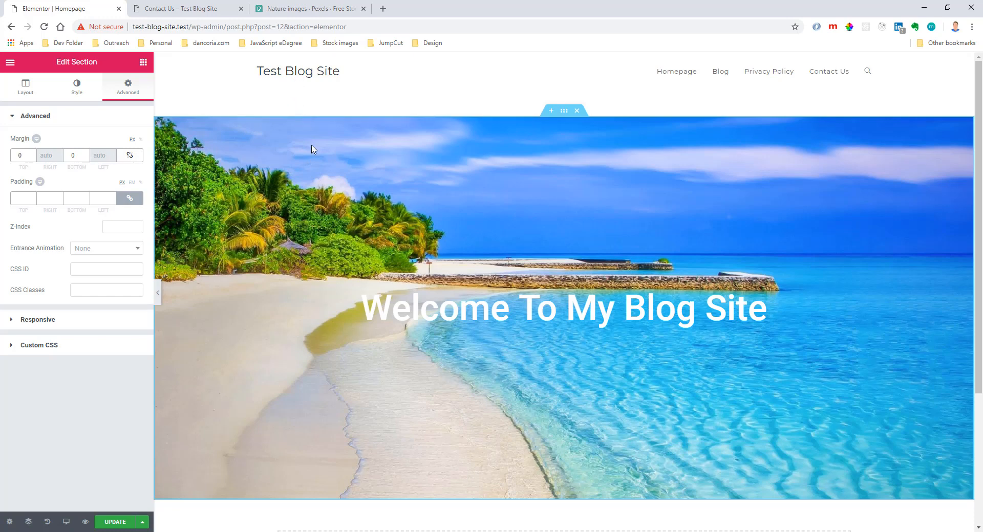
{"action": "right_click", "coordinate": [398, 75]}
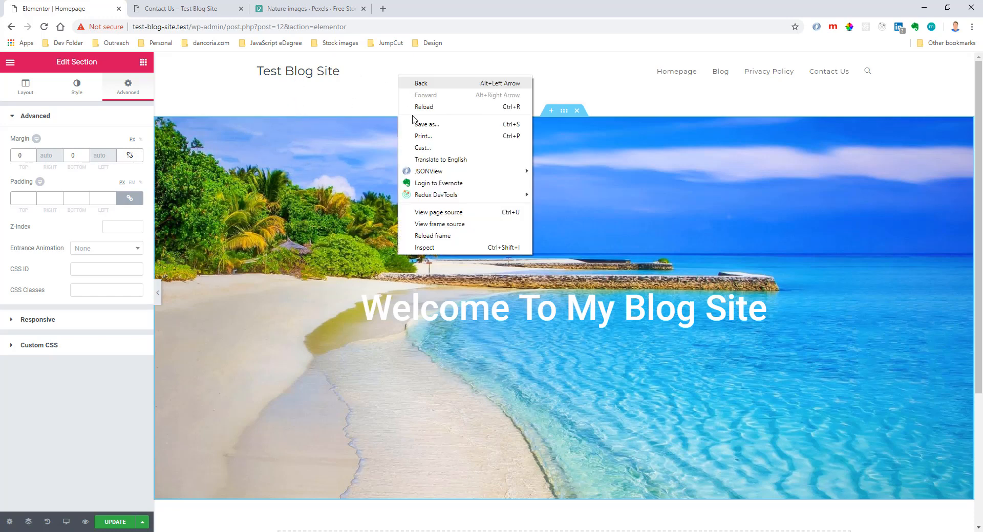
{"action": "left_click", "coordinate": [420, 250]}
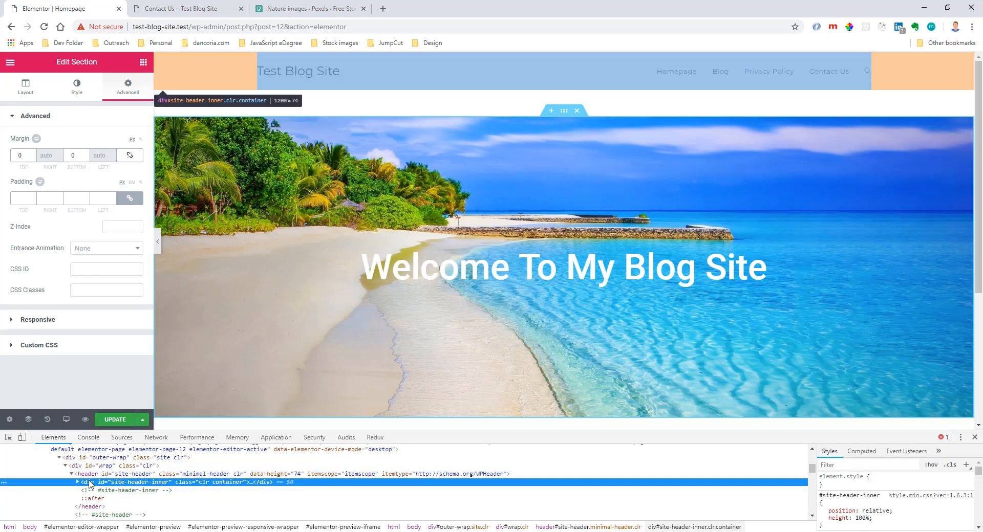
Set the beach section's HTML tag to section and close the developer tools.
{"action": "left_click", "coordinate": [563, 116]}
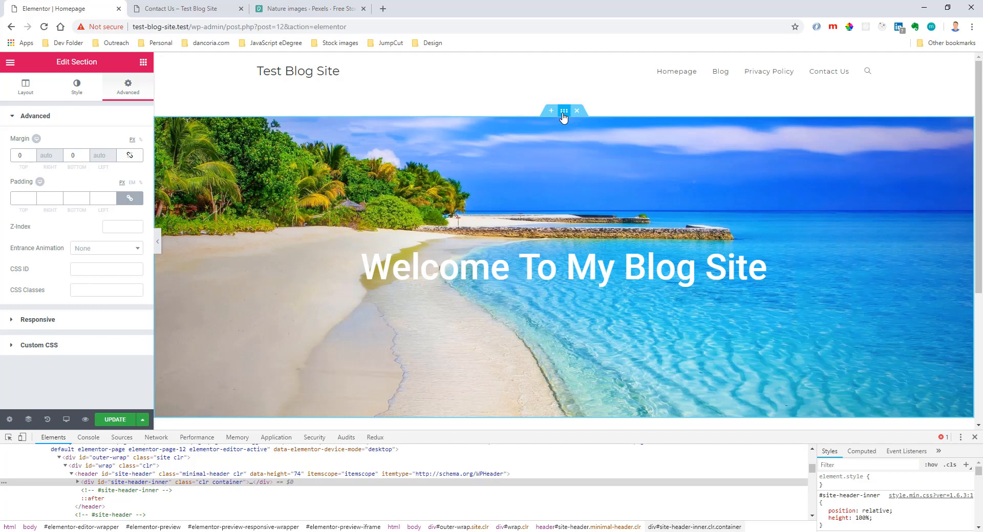
{"action": "left_click", "coordinate": [25, 95]}
{"action": "left_click", "coordinate": [105, 353]}
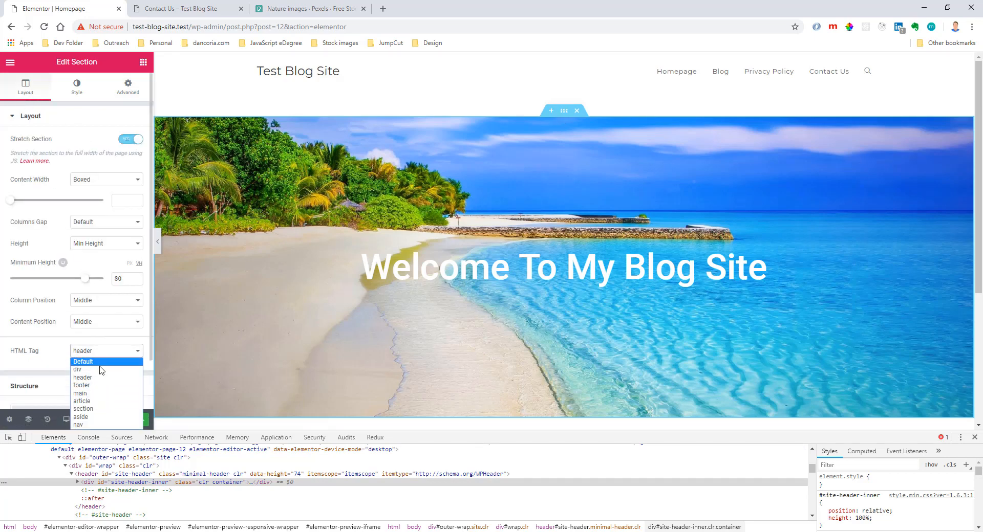
{"action": "left_click", "coordinate": [99, 409]}
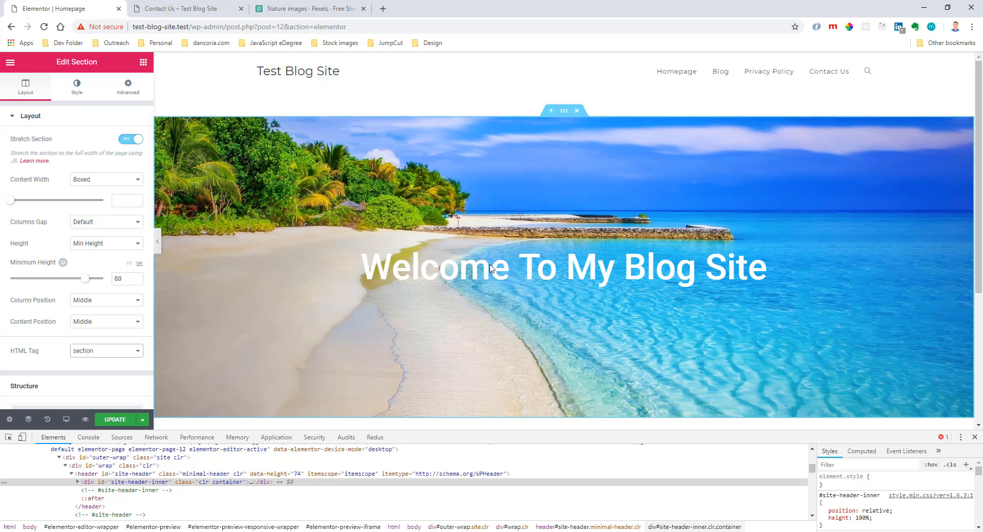
{"action": "left_click", "coordinate": [974, 437]}
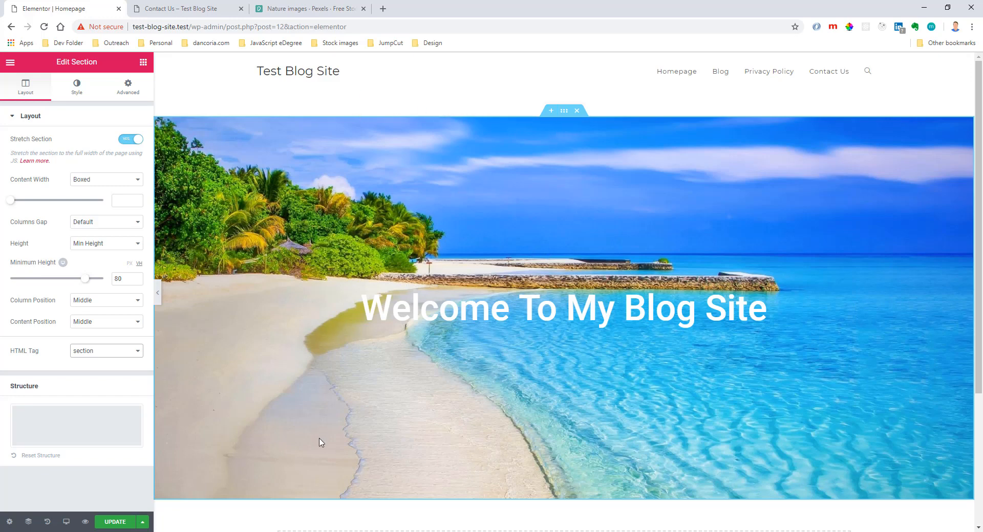
Inspect the page's top header area again and select the site-header element in the markup.
{"action": "right_click", "coordinate": [403, 61]}
{"action": "left_click", "coordinate": [432, 234]}
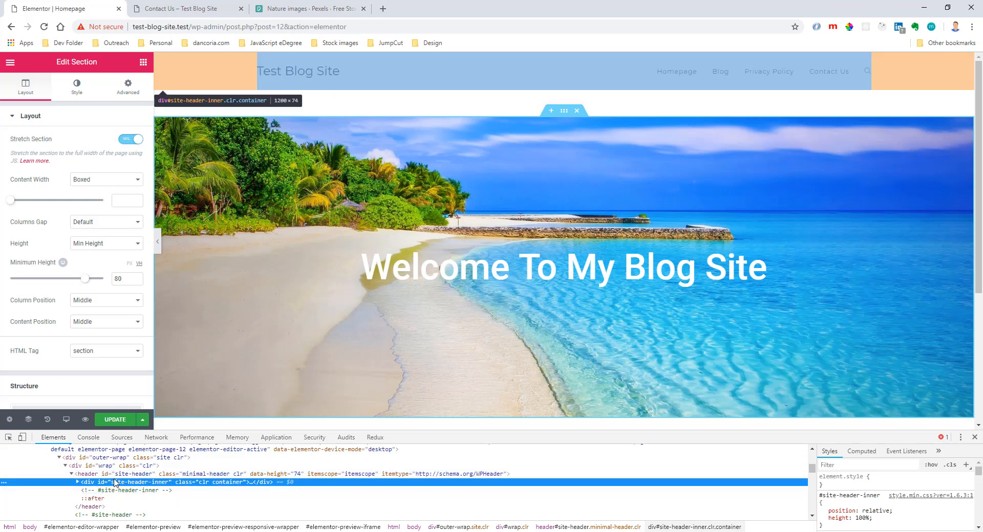
{"action": "left_click", "coordinate": [116, 475]}
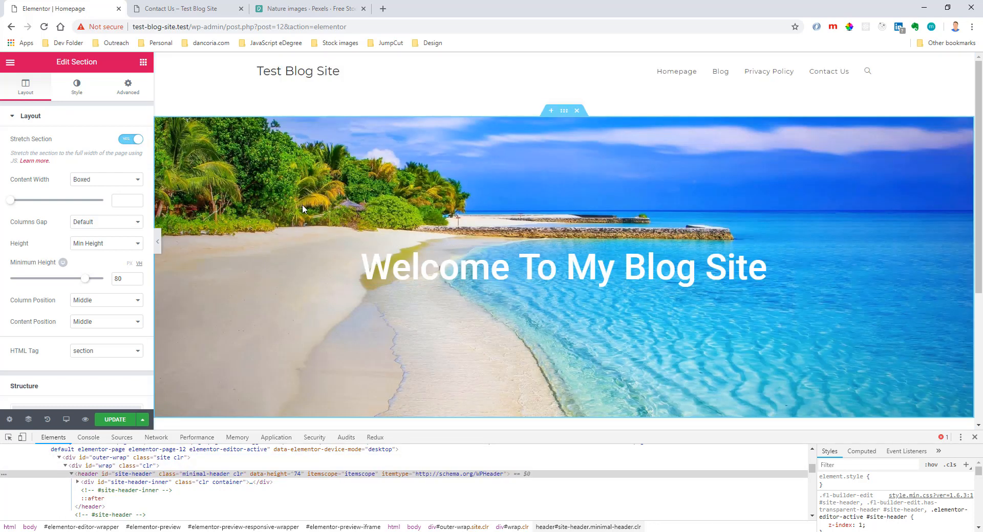
Try a top margin of -50 px on the beach section, and reset it to 0.
{"action": "left_click", "coordinate": [129, 88]}
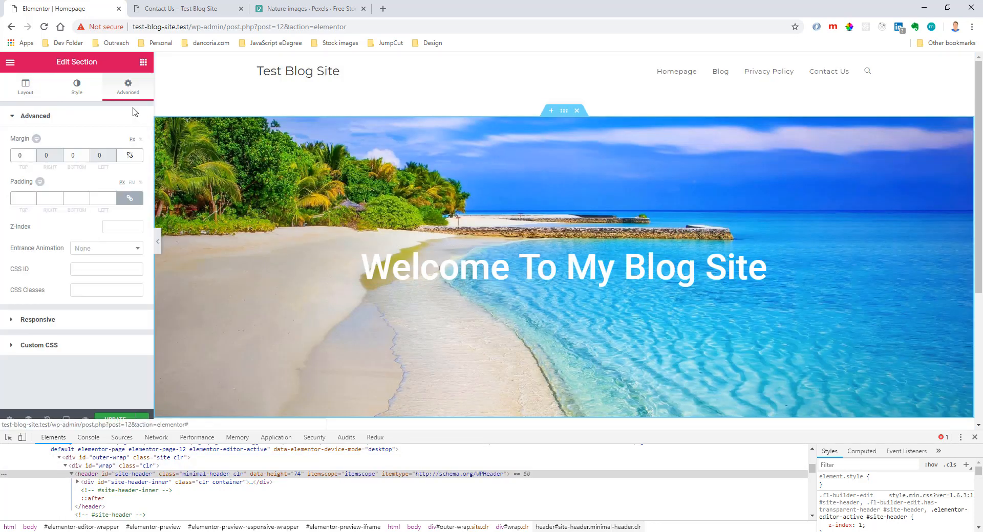
{"action": "left_click", "coordinate": [33, 159]}
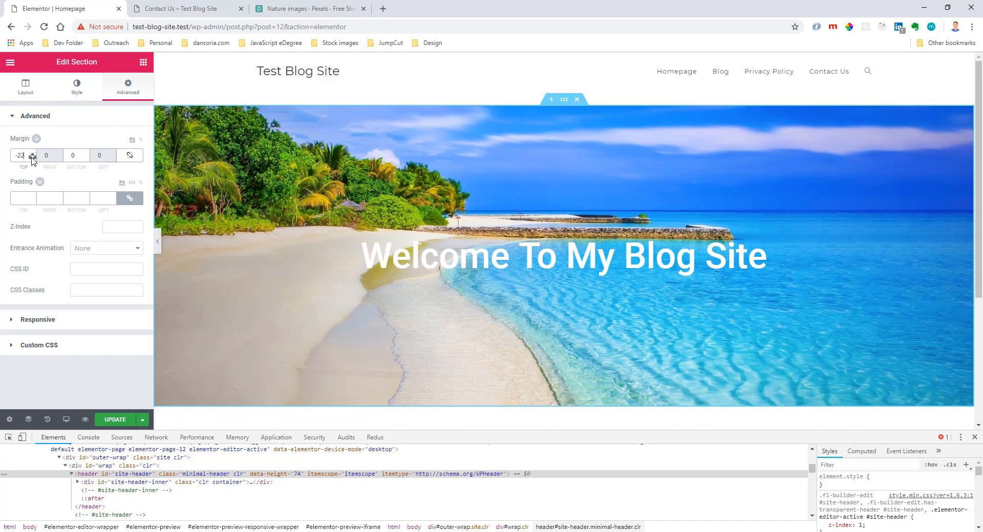
{"action": "left_click_drag", "start_coordinate": [32, 159], "coordinate": [32, 154]}
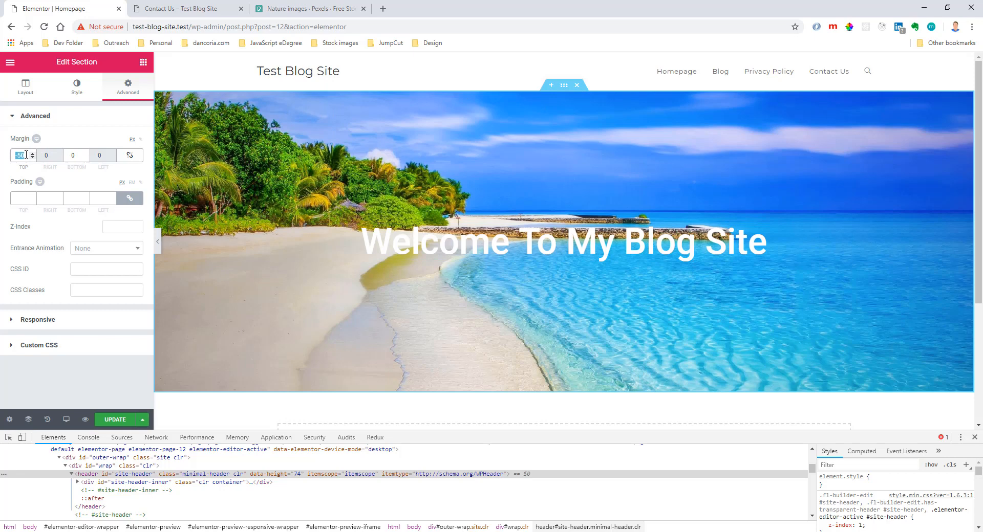
{"action": "type", "text": "0"}
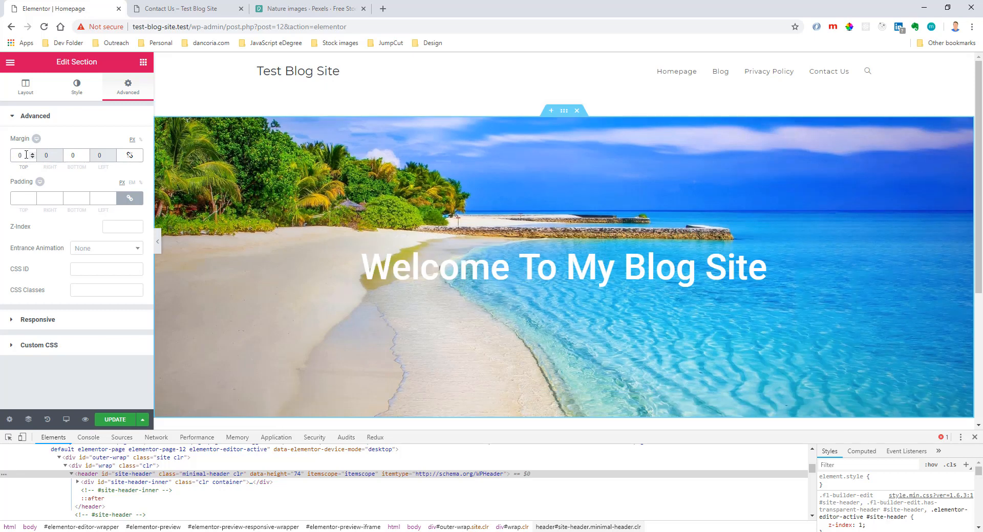
Update the homepage, close the developer tools, and exit Elementor to the WordPress page editor.
{"action": "left_click", "coordinate": [115, 420]}
{"action": "left_click", "coordinate": [974, 438]}
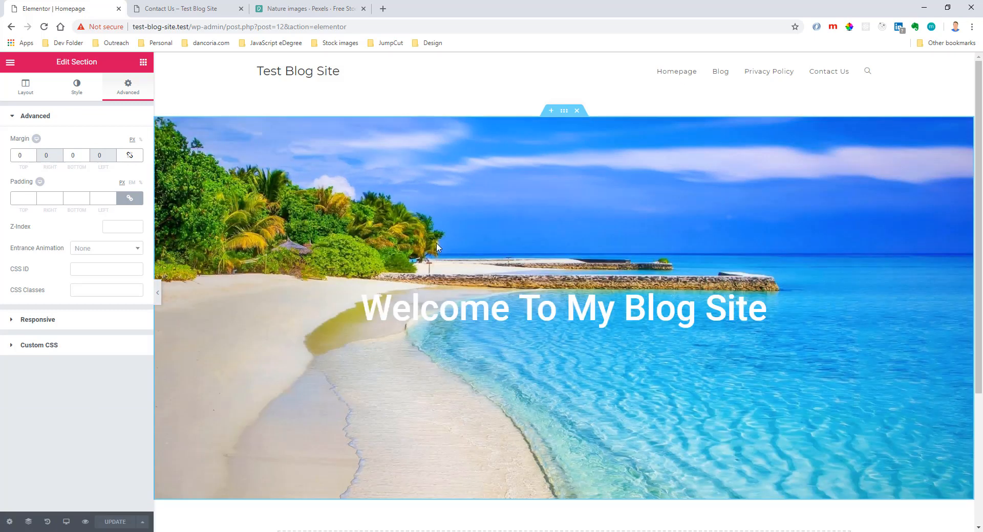
{"action": "left_click", "coordinate": [10, 62]}
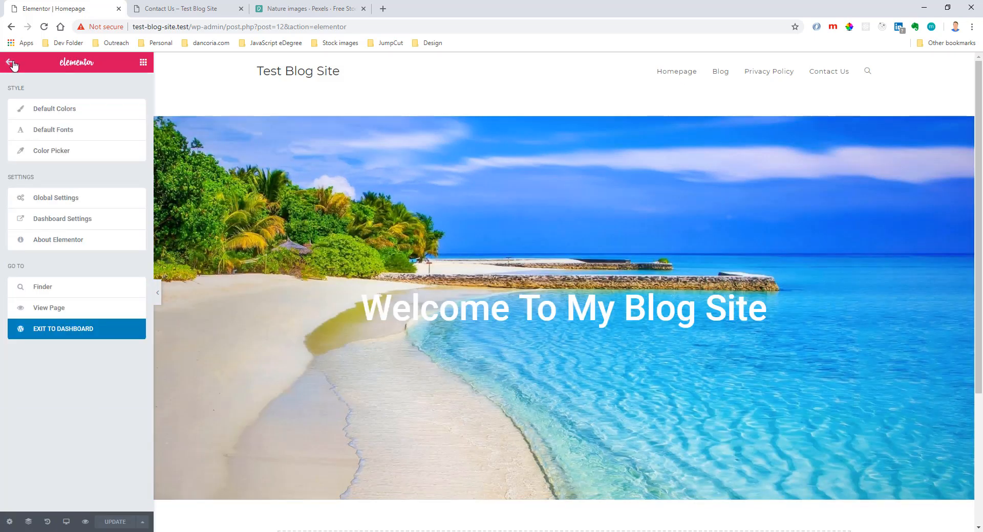
{"action": "left_click", "coordinate": [64, 338]}
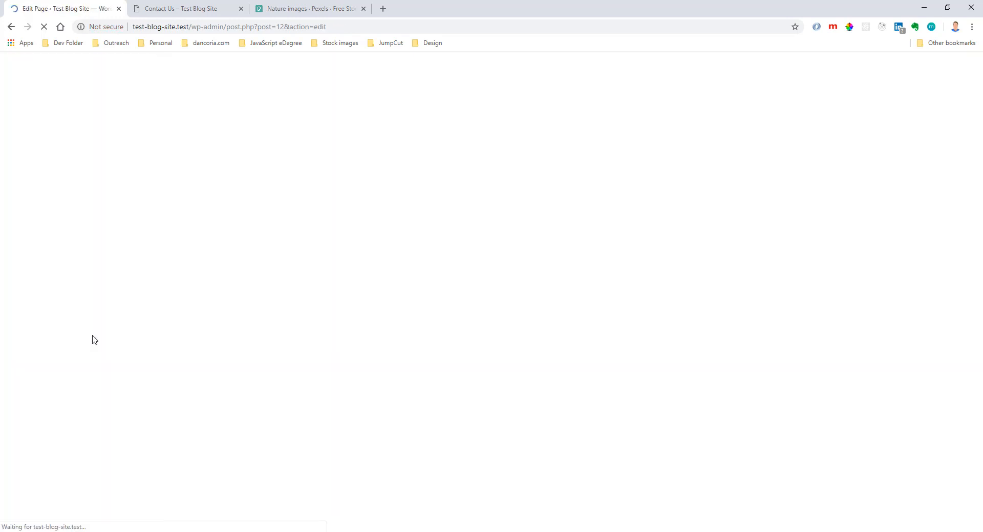
Disable the homepage's top and bottom margins in the main OceanWP settings, and update the page.
{"action": "left_click", "coordinate": [129, 405]}
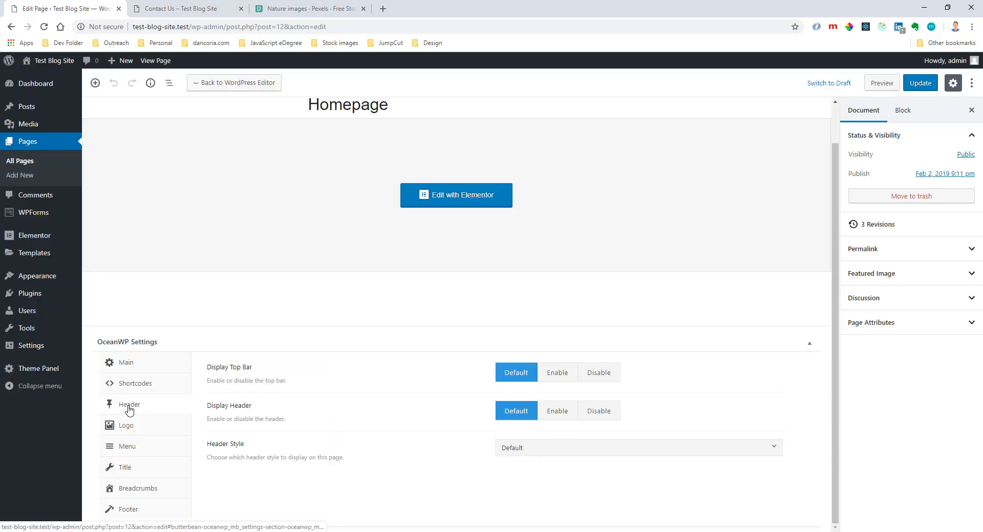
{"action": "left_click", "coordinate": [126, 363]}
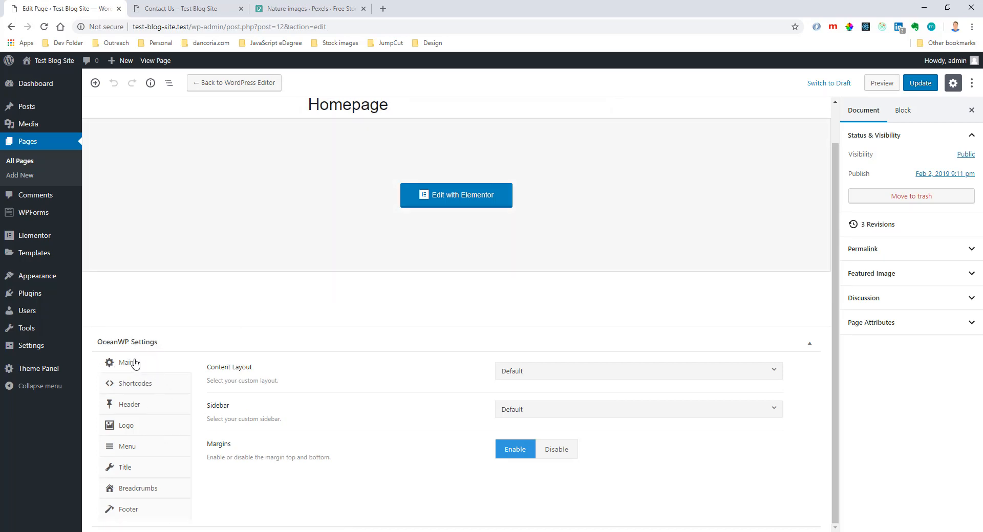
{"action": "left_click_drag", "start_coordinate": [208, 447], "coordinate": [230, 445]}
{"action": "left_click", "coordinate": [567, 449]}
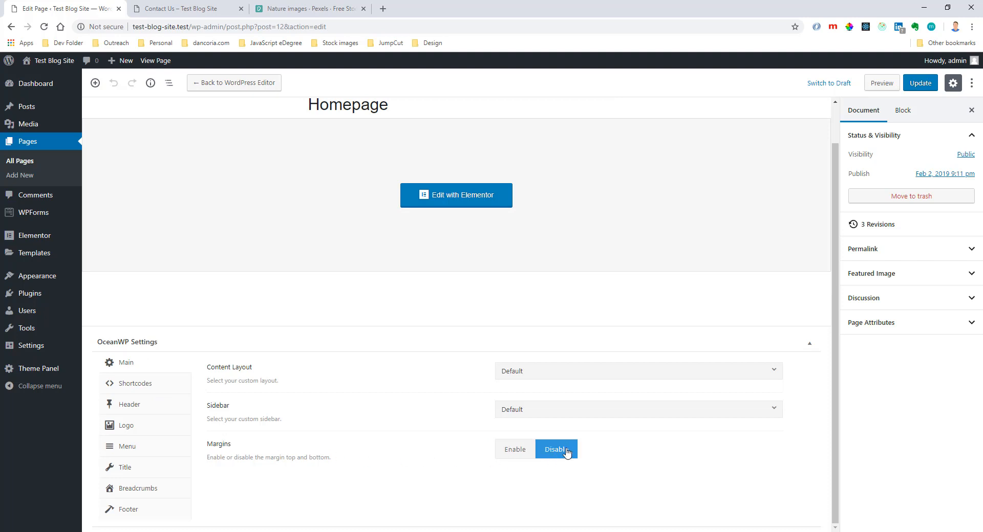
{"action": "scroll", "coordinate": [737, 451], "scroll_direction": "up", "scroll_amount": 1}
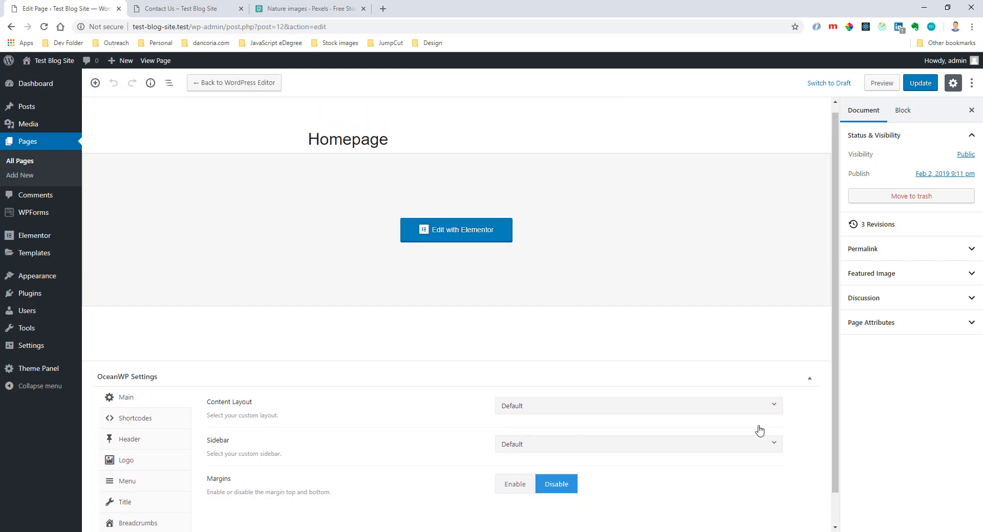
{"action": "left_click", "coordinate": [921, 88]}
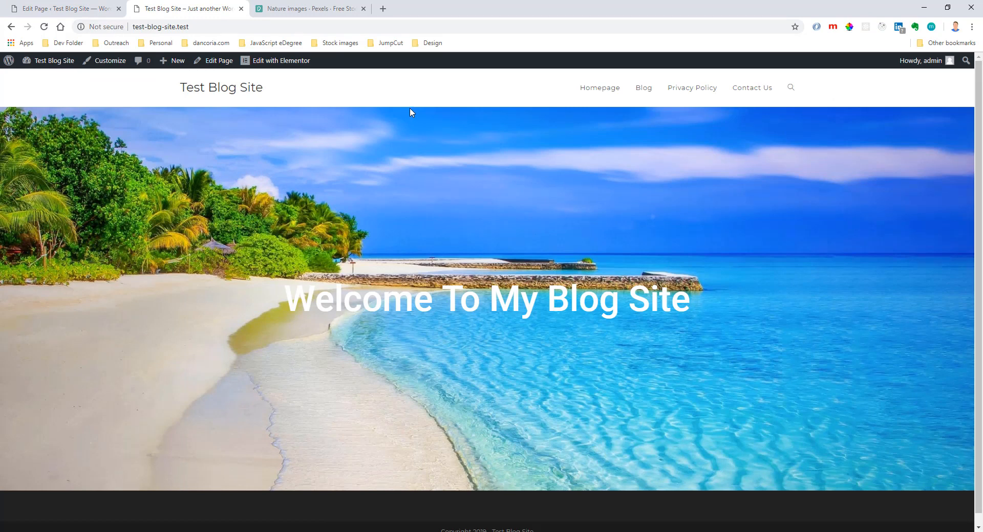
Reopen the homepage in Elementor and add a single-column section with a Heading widget below the beach header.
{"action": "left_click", "coordinate": [66, 9]}
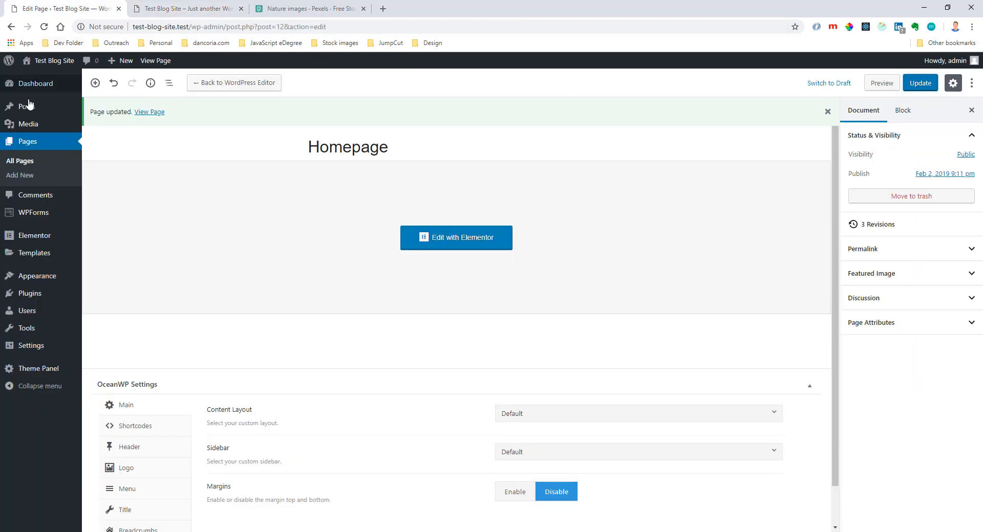
{"action": "left_click", "coordinate": [430, 240]}
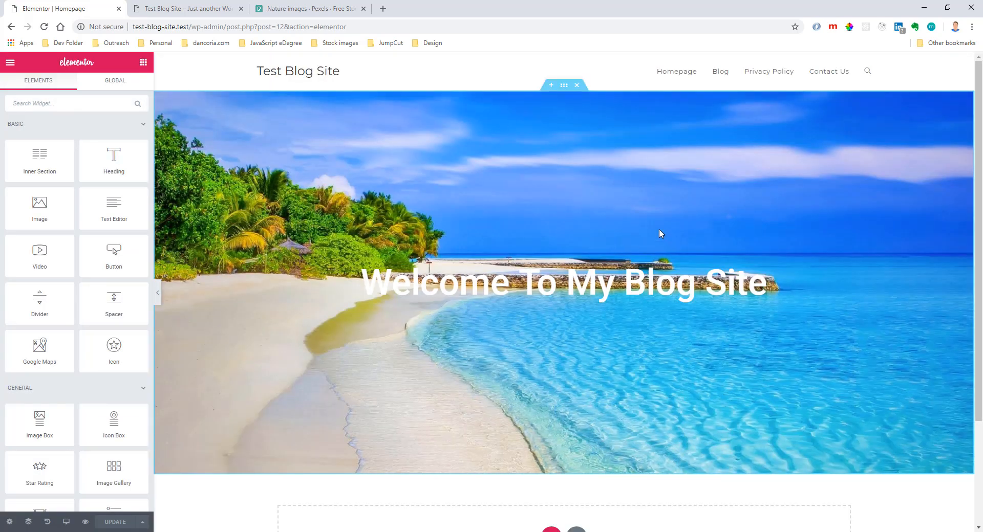
{"action": "scroll", "coordinate": [659, 232], "scroll_direction": "down", "scroll_amount": 3}
{"action": "left_click", "coordinate": [550, 403]}
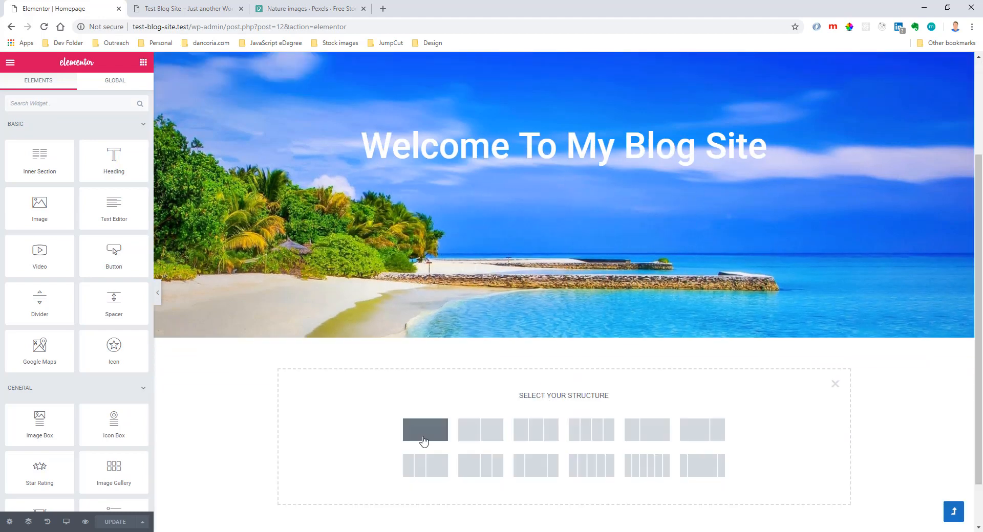
{"action": "left_click", "coordinate": [425, 434]}
{"action": "left_click", "coordinate": [143, 62]}
{"action": "left_click_drag", "start_coordinate": [112, 160], "coordinate": [542, 352]}
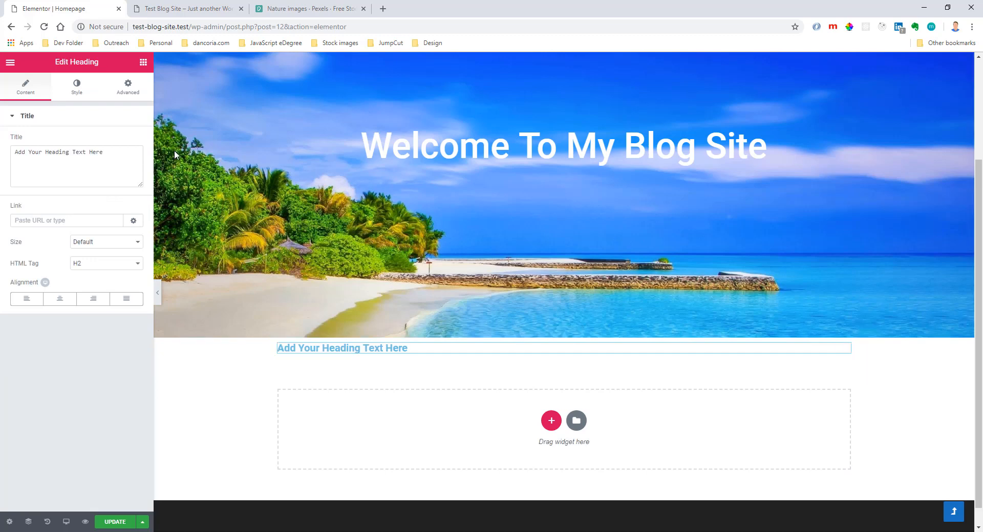
Center the new heading and set its text color to the dark gray #54595f swatch.
{"action": "left_click", "coordinate": [60, 298]}
{"action": "left_click", "coordinate": [79, 89]}
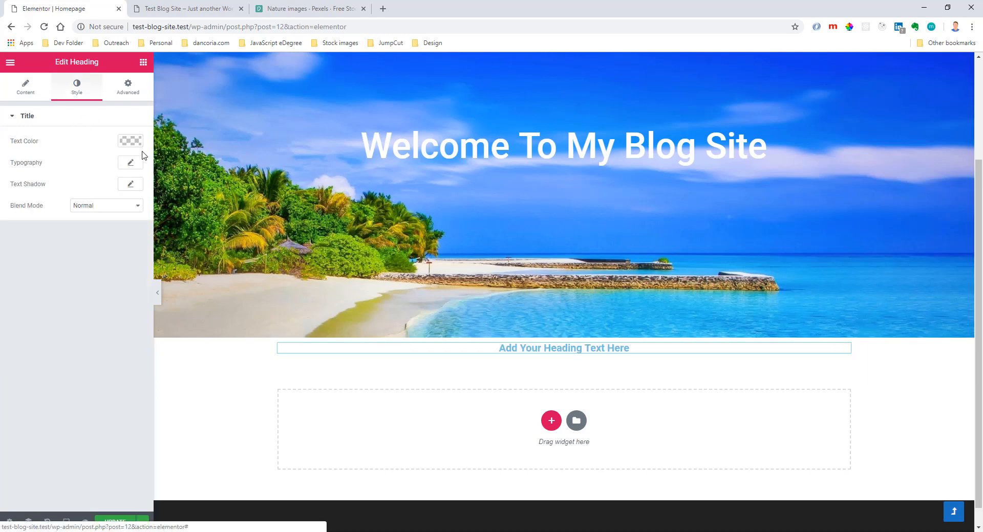
{"action": "left_click", "coordinate": [131, 143]}
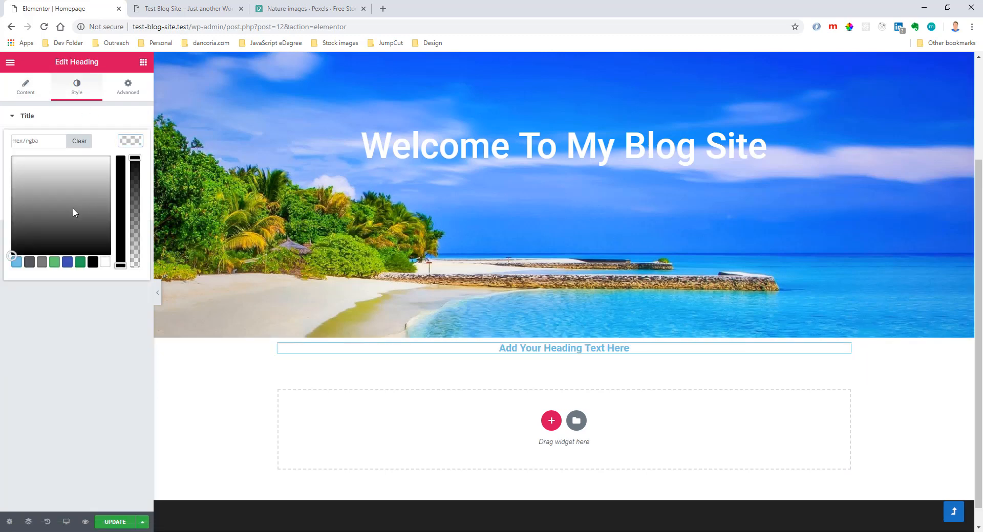
{"action": "left_click", "coordinate": [29, 262]}
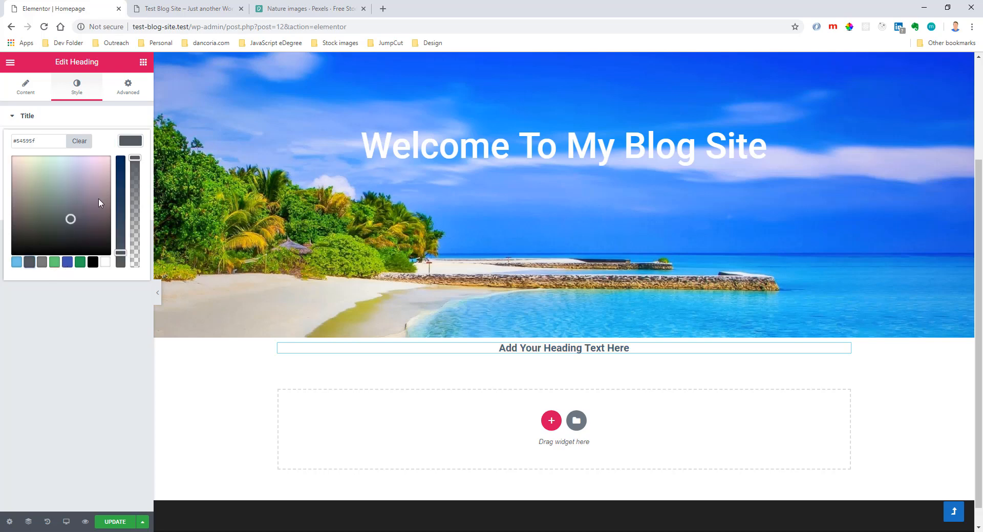
Open the new heading's typography settings and set its desktop font size to 40 px.
{"action": "left_click", "coordinate": [131, 141]}
{"action": "left_click", "coordinate": [130, 163]}
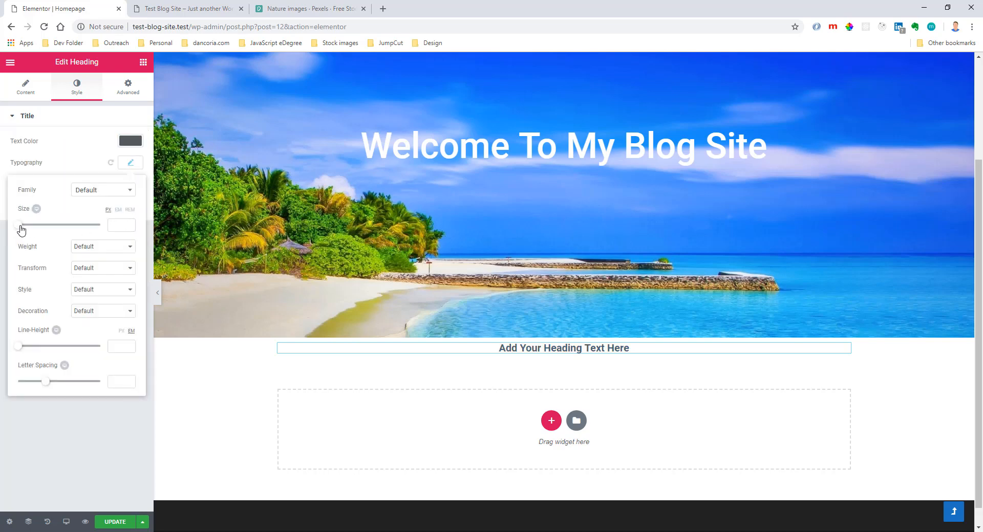
{"action": "left_click_drag", "start_coordinate": [20, 227], "coordinate": [36, 233]}
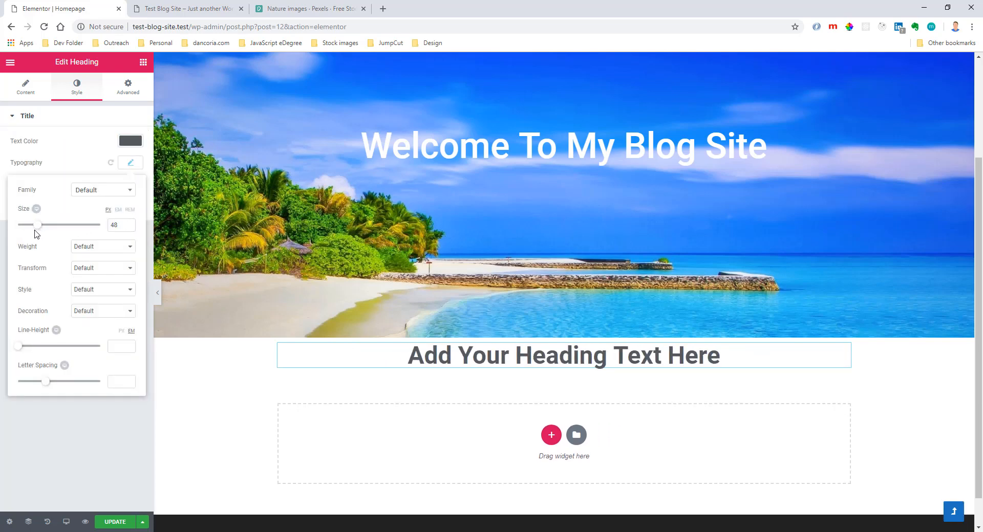
{"action": "double_click", "coordinate": [109, 226]}
{"action": "type", "text": "40"}
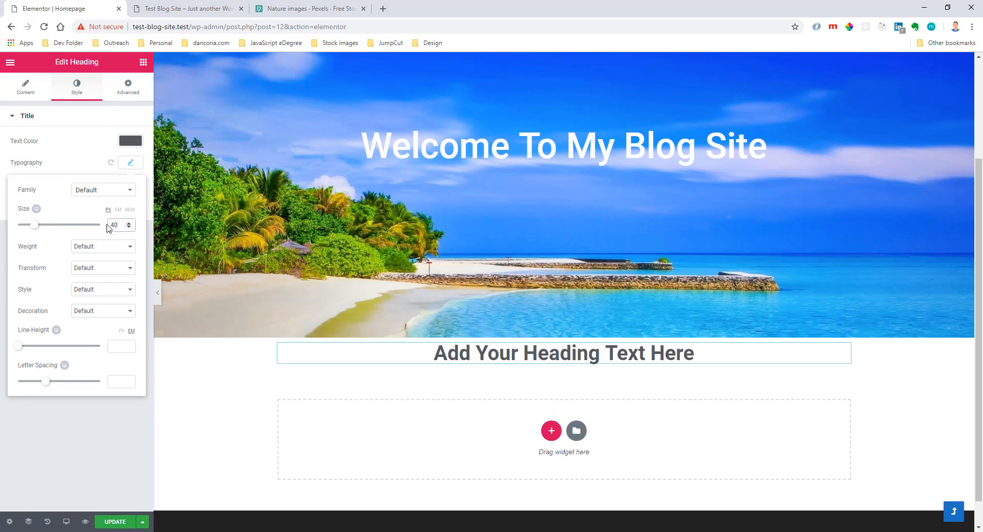
Change the heading's font family to Give You Glory.
{"action": "left_click", "coordinate": [108, 249]}
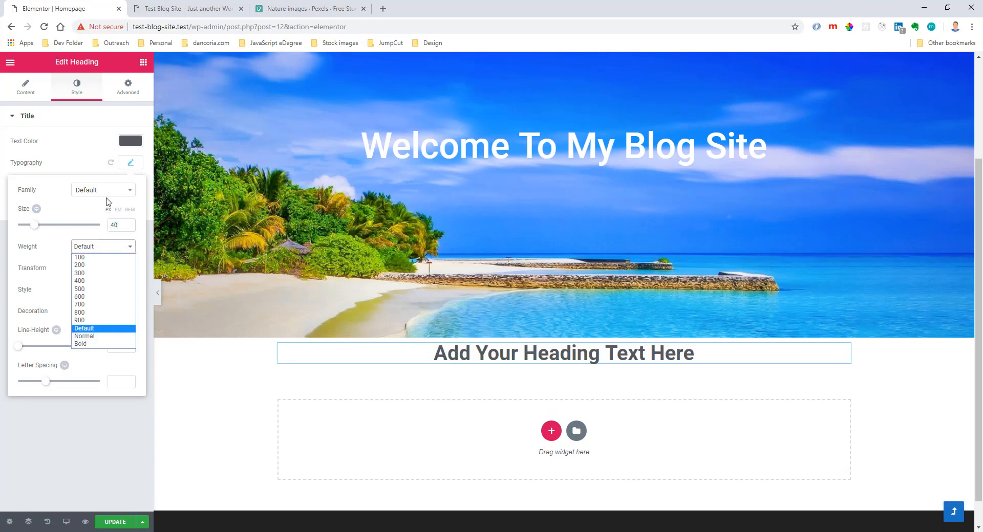
{"action": "left_click", "coordinate": [106, 198]}
{"action": "left_click", "coordinate": [107, 197]}
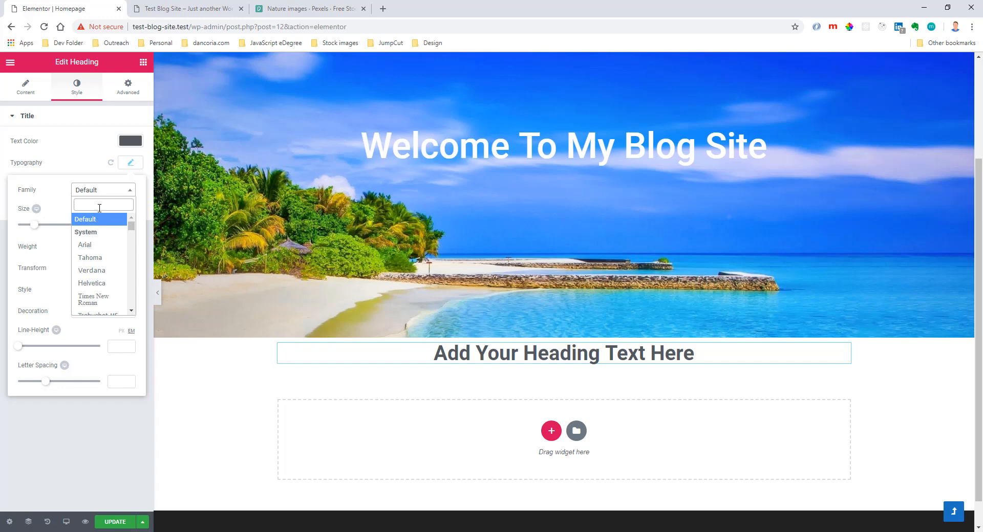
{"action": "type", "text": "give"}
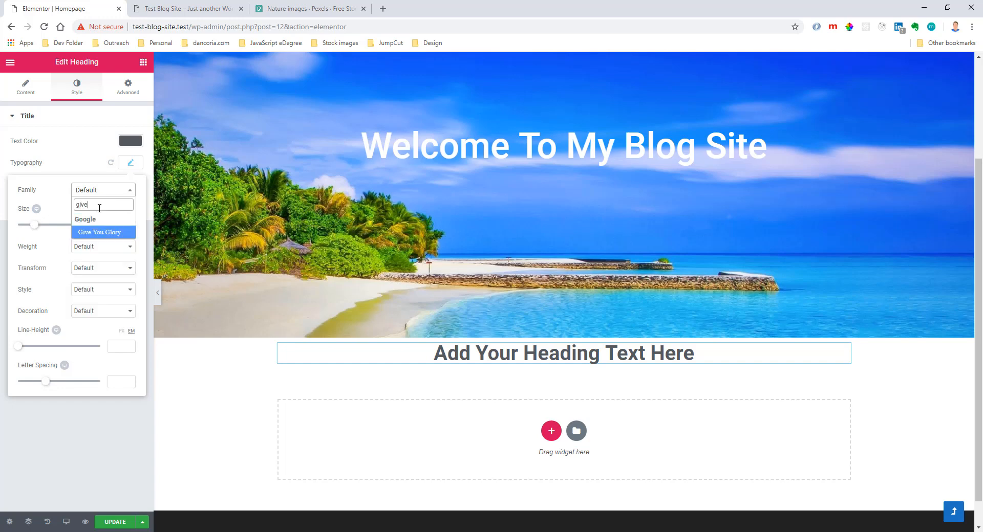
{"action": "left_click", "coordinate": [77, 235]}
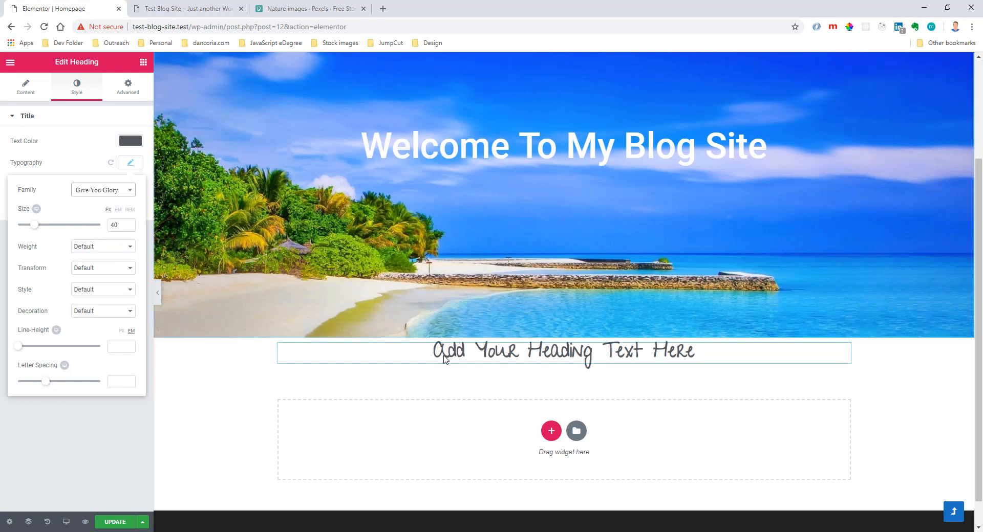
Set the heading's font size to 30 px for tablet and 25 px for mobile.
{"action": "left_click", "coordinate": [48, 209]}
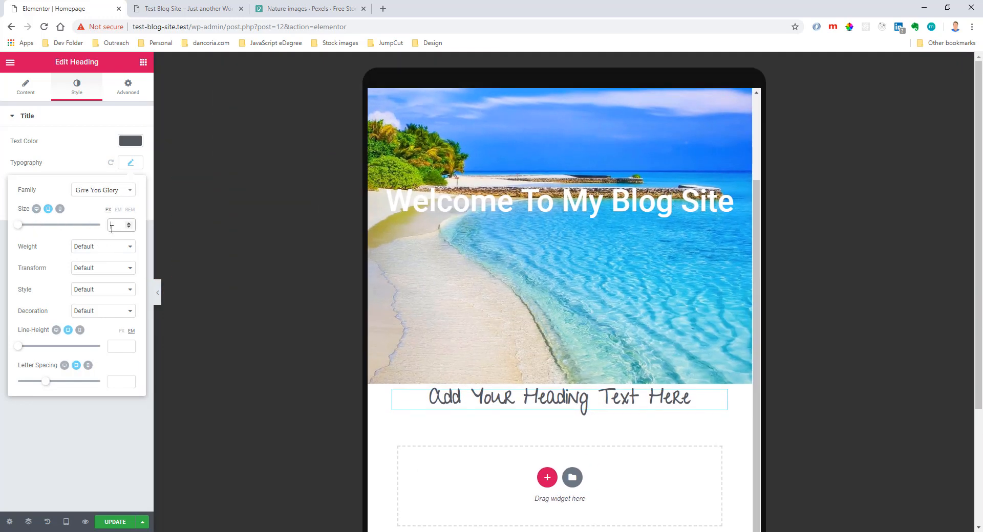
{"action": "type", "text": "30"}
{"action": "left_click", "coordinate": [60, 209]}
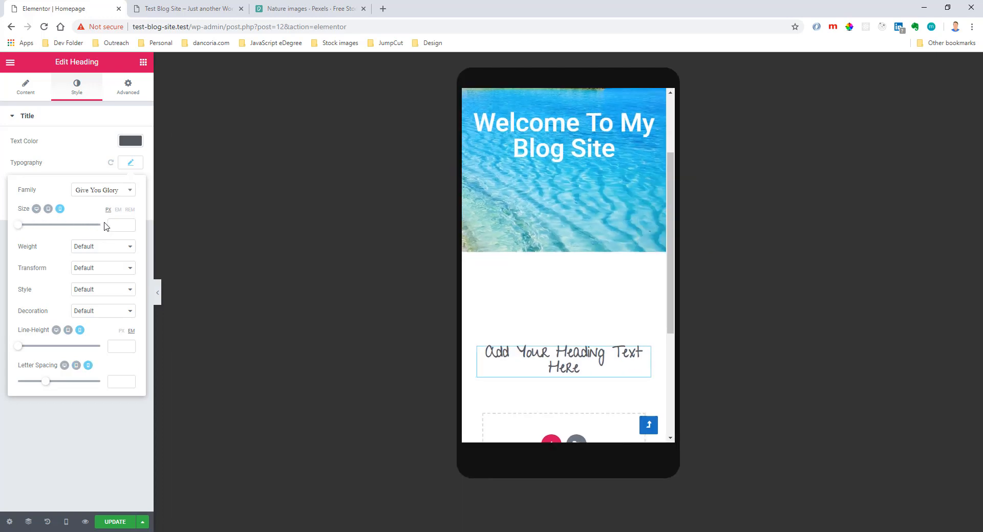
{"action": "type", "text": "25"}
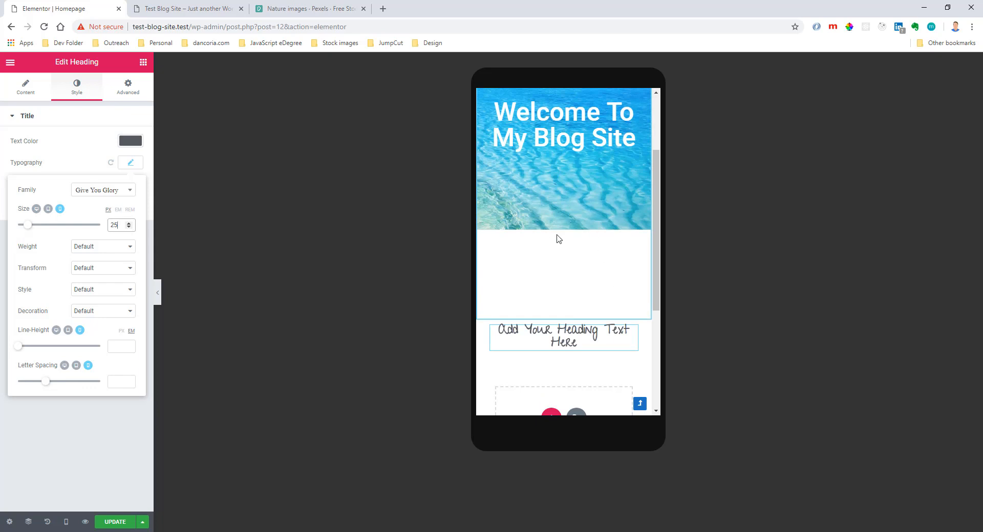
Adjust the beach header section's custom mobile background position to X -378 px and Y 0 px.
{"action": "left_click", "coordinate": [563, 281]}
{"action": "left_click_drag", "start_coordinate": [13, 346], "coordinate": [38, 348]}
{"action": "left_click_drag", "start_coordinate": [47, 377], "coordinate": [60, 378]}
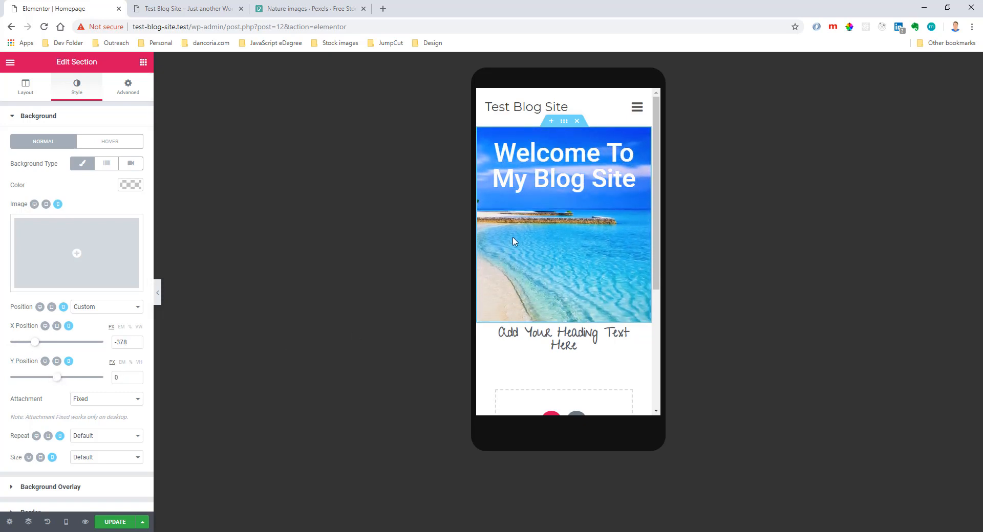
Set the mobile top margin of the header's column to 0.
{"action": "left_click", "coordinate": [482, 222]}
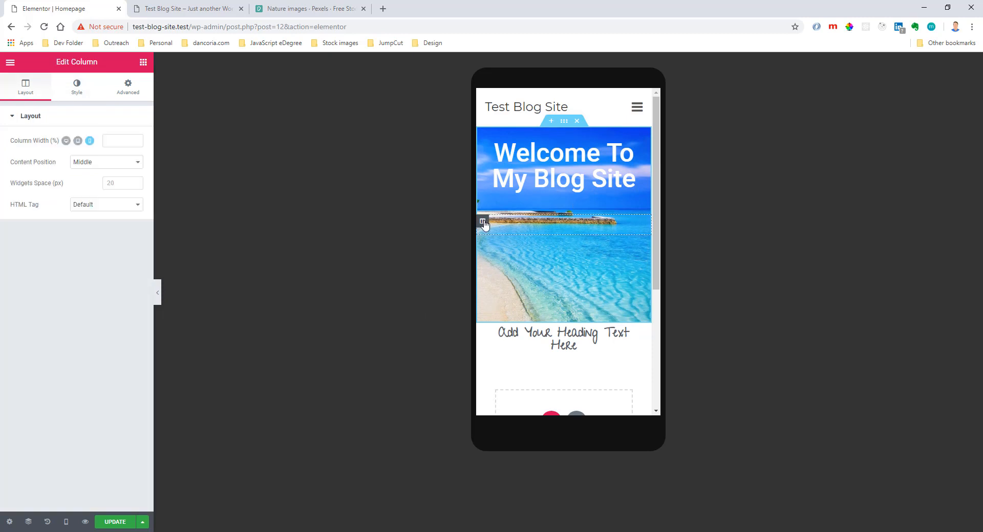
{"action": "left_click", "coordinate": [122, 94]}
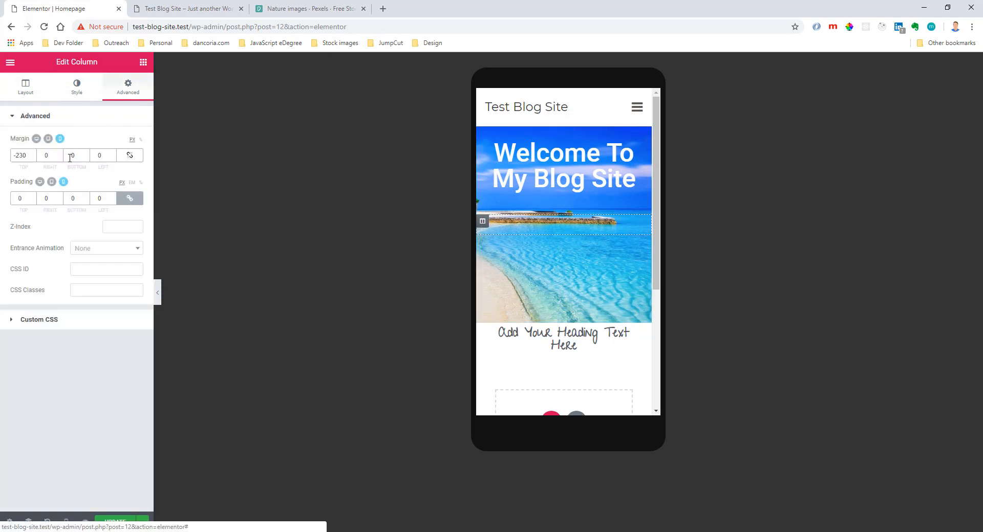
{"action": "left_click", "coordinate": [32, 158]}
{"action": "left_click_drag", "start_coordinate": [30, 155], "coordinate": [3, 159]}
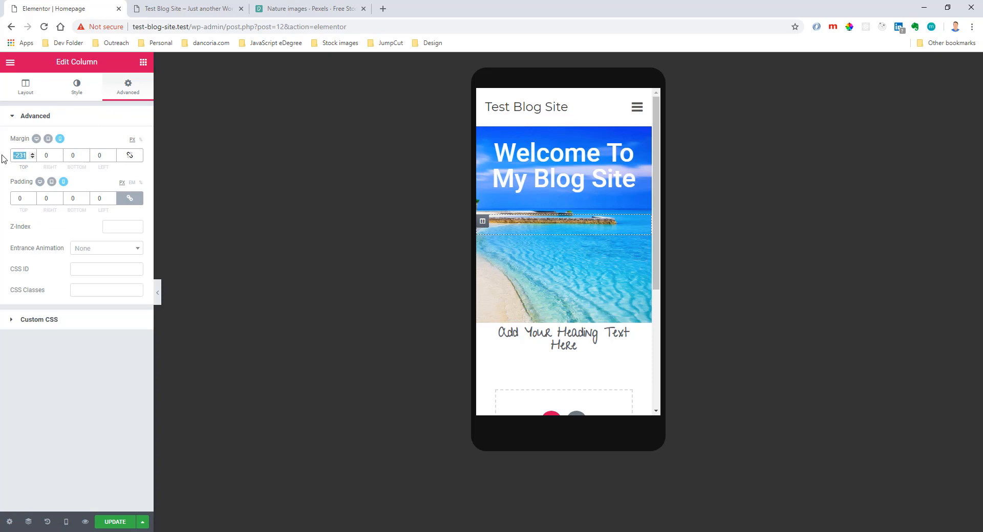
{"action": "type", "text": "0"}
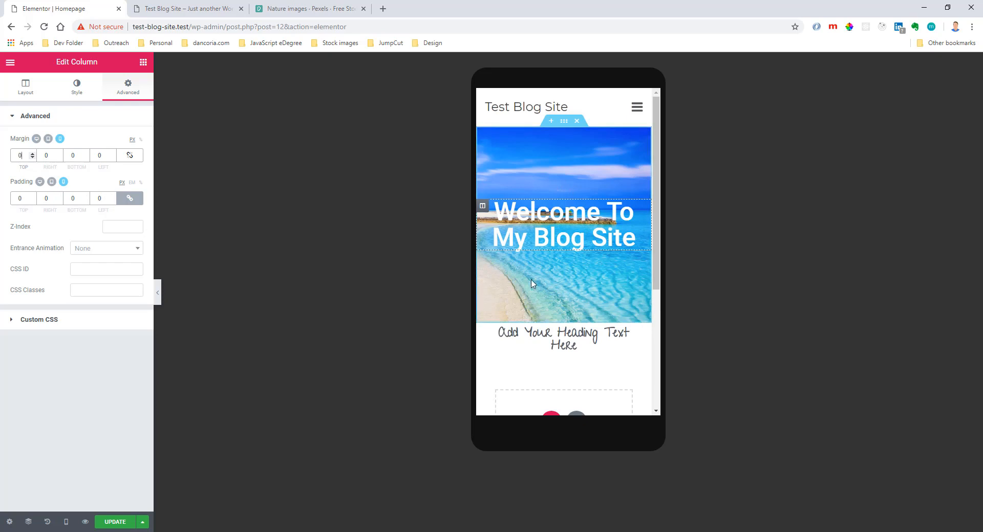
Set the beach header section's mobile background position to Center Center.
{"action": "left_click", "coordinate": [563, 121]}
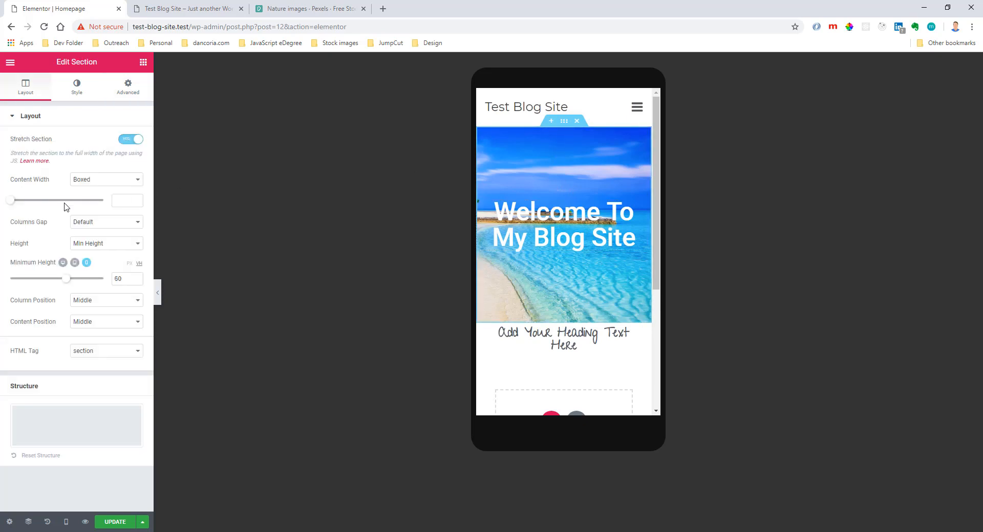
{"action": "left_click", "coordinate": [76, 88]}
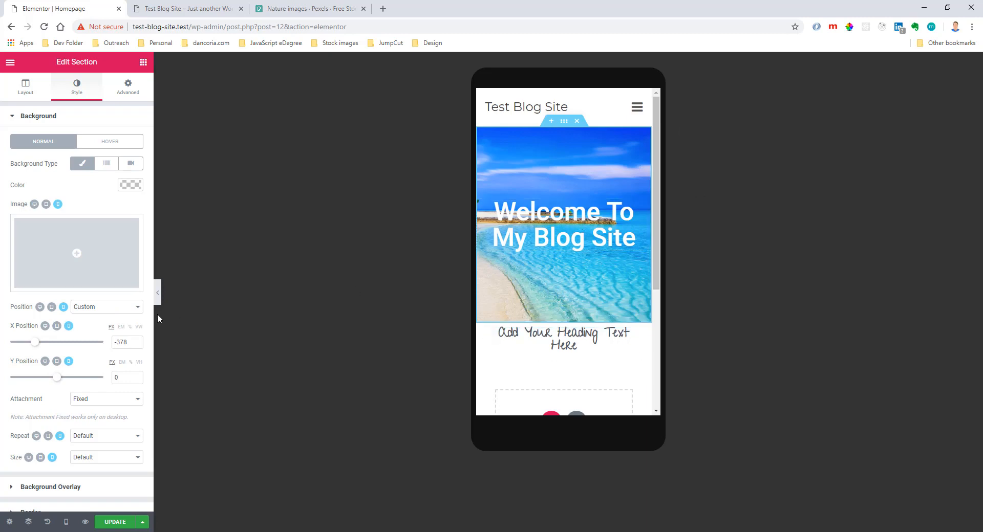
{"action": "left_click", "coordinate": [102, 306]}
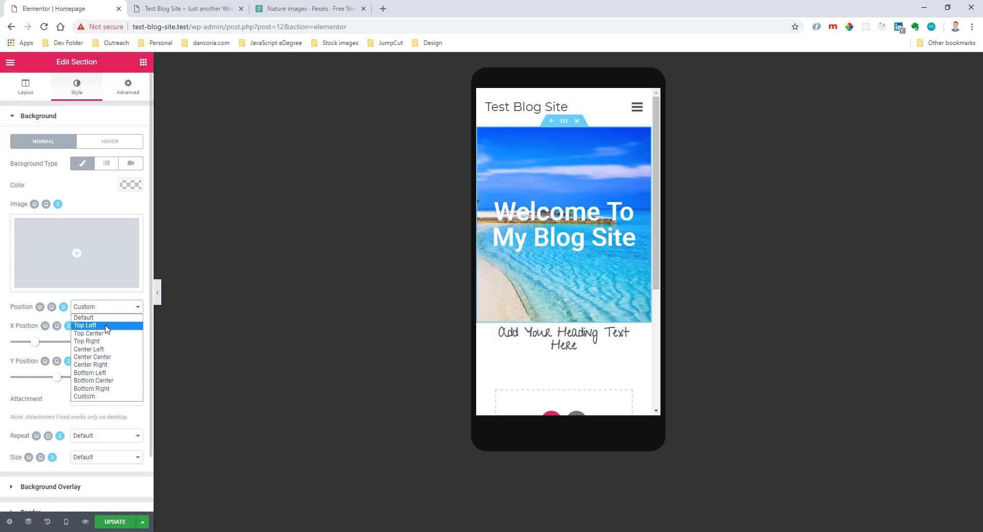
{"action": "left_click", "coordinate": [100, 358]}
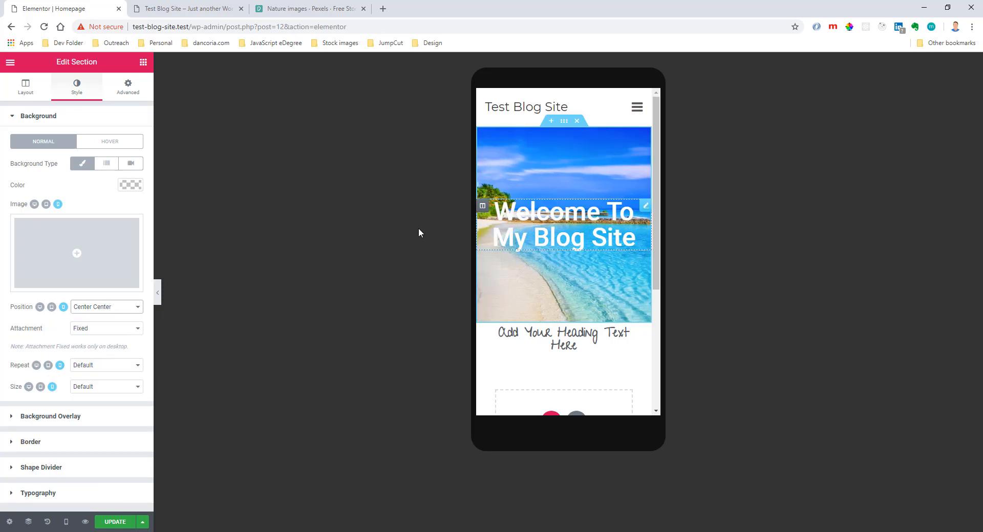
Review the header's background attachment options and check its appearance in the mobile, tablet and desktop previews, ending in desktop view.
{"action": "left_click", "coordinate": [79, 309]}
{"action": "left_click", "coordinate": [102, 307]}
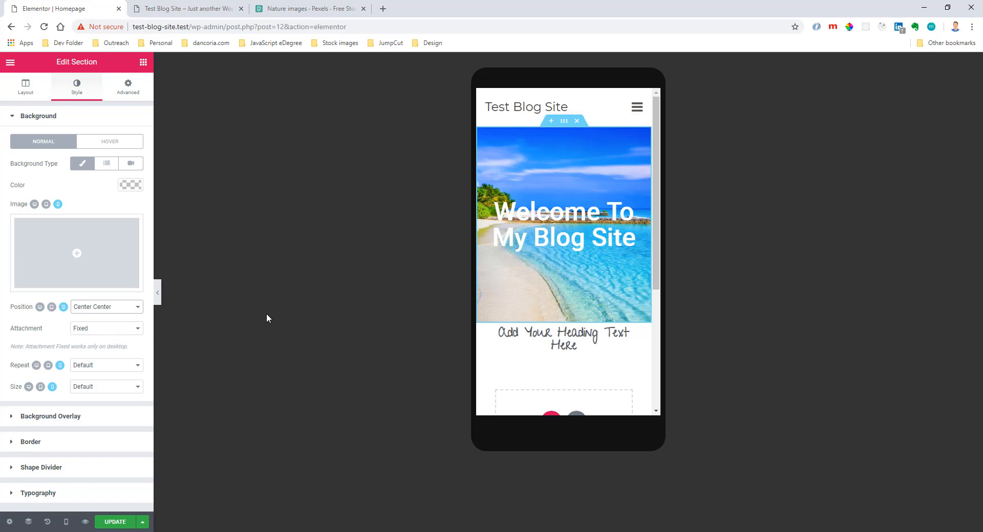
{"action": "left_click_drag", "start_coordinate": [14, 330], "coordinate": [44, 332]}
{"action": "left_click", "coordinate": [78, 331]}
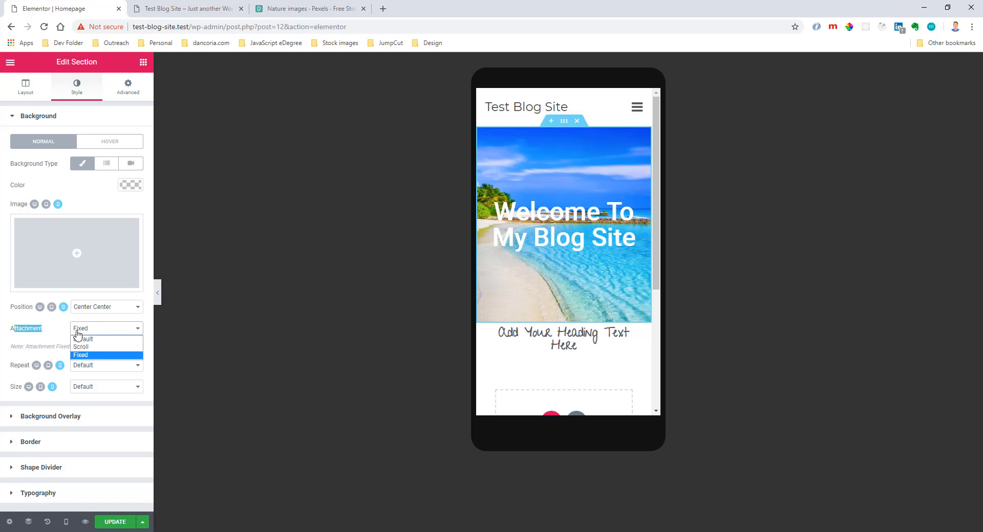
{"action": "left_click", "coordinate": [78, 332]}
{"action": "scroll", "coordinate": [598, 242], "scroll_direction": "down", "scroll_amount": 3}
{"action": "scroll", "coordinate": [599, 245], "scroll_direction": "up", "scroll_amount": 3}
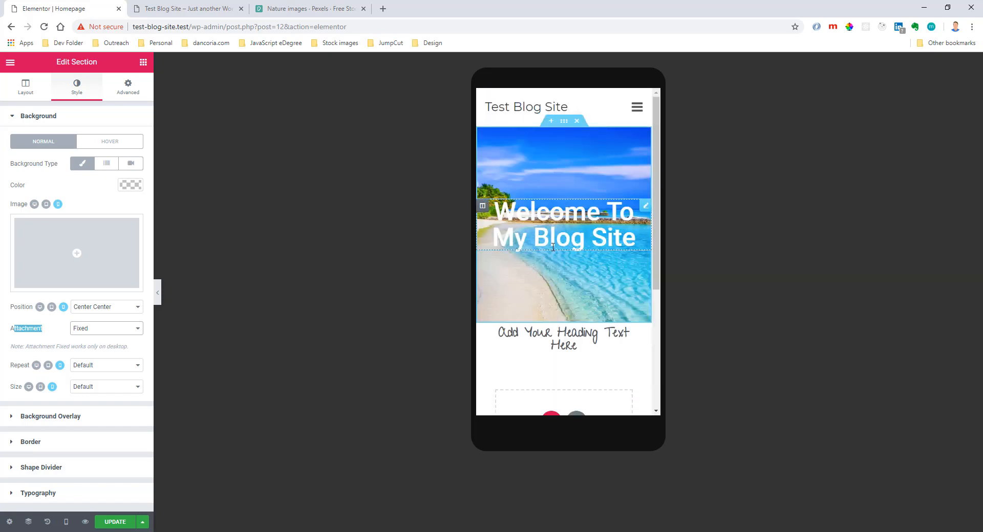
{"action": "left_click", "coordinate": [52, 307]}
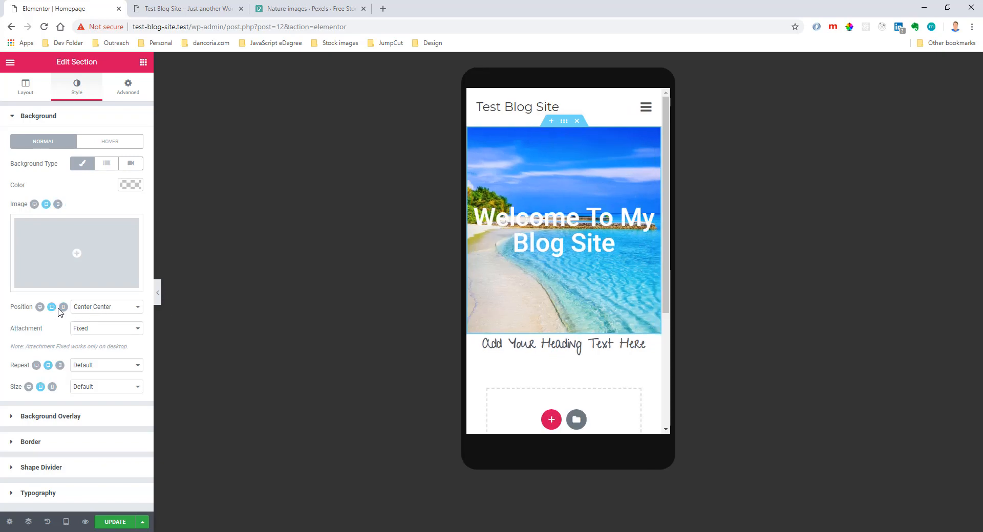
{"action": "scroll", "coordinate": [476, 267], "scroll_direction": "down", "scroll_amount": 1}
{"action": "scroll", "coordinate": [476, 272], "scroll_direction": "up", "scroll_amount": 3}
{"action": "left_click", "coordinate": [40, 307]}
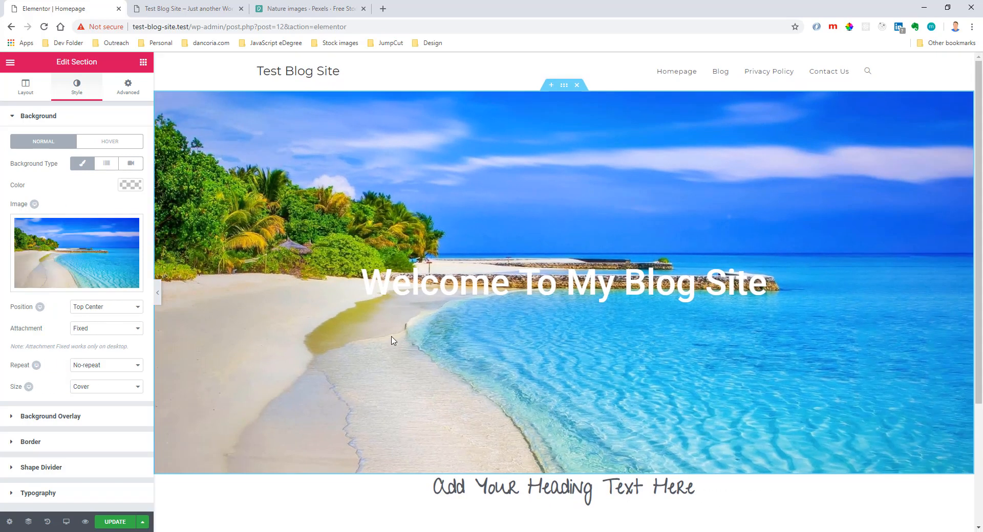
{"action": "scroll", "coordinate": [501, 383], "scroll_direction": "down", "scroll_amount": 2}
{"action": "scroll", "coordinate": [501, 383], "scroll_direction": "up", "scroll_amount": 2}
{"action": "scroll", "coordinate": [502, 383], "scroll_direction": "down", "scroll_amount": 2}
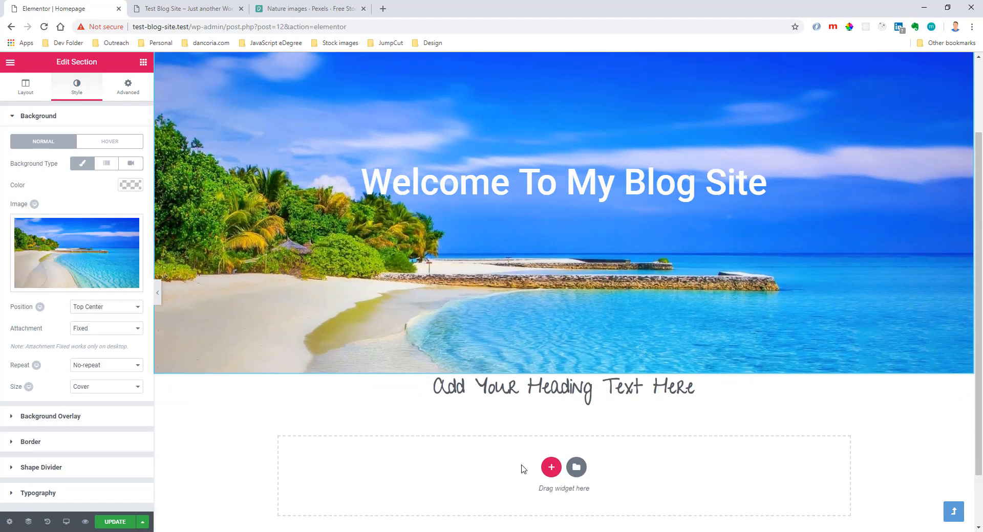
Set the top and bottom margins of the section holding the new heading to 60 px.
{"action": "left_click", "coordinate": [563, 368]}
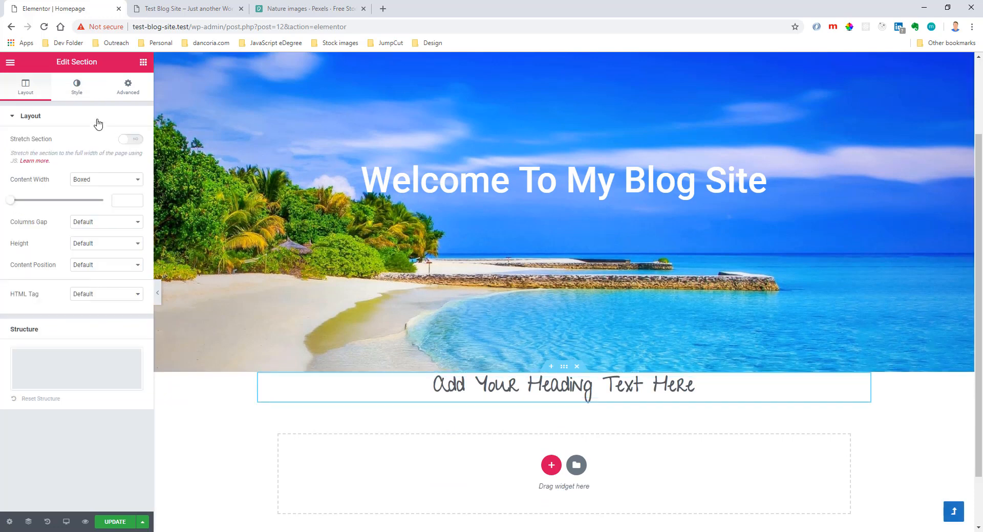
{"action": "left_click", "coordinate": [130, 84]}
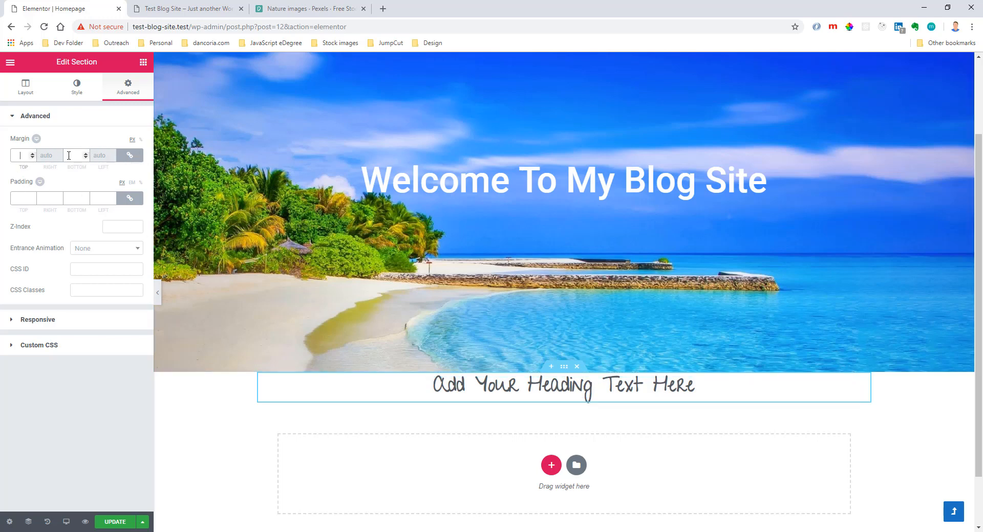
{"action": "type", "text": "60"}
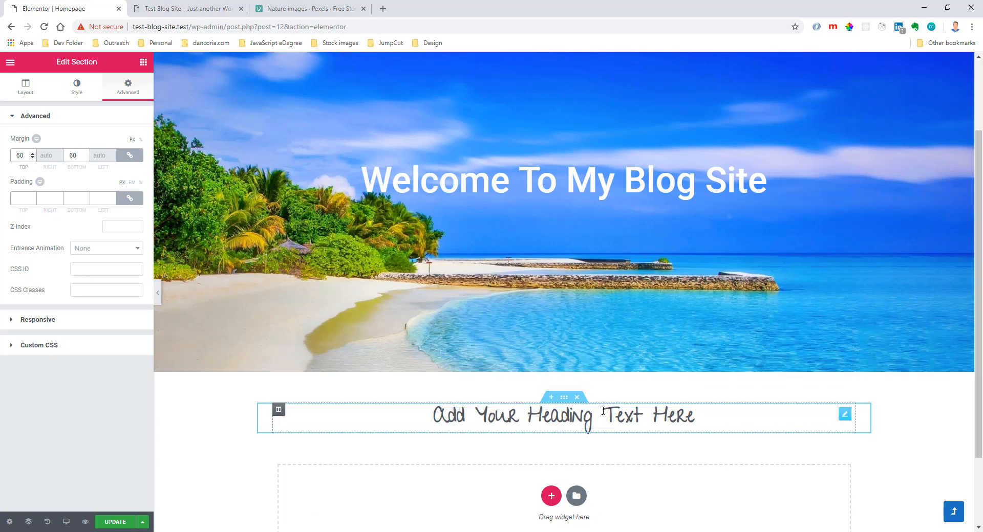
{"action": "scroll", "coordinate": [589, 358], "scroll_direction": "down", "scroll_amount": 2}
{"action": "left_click", "coordinate": [551, 399]}
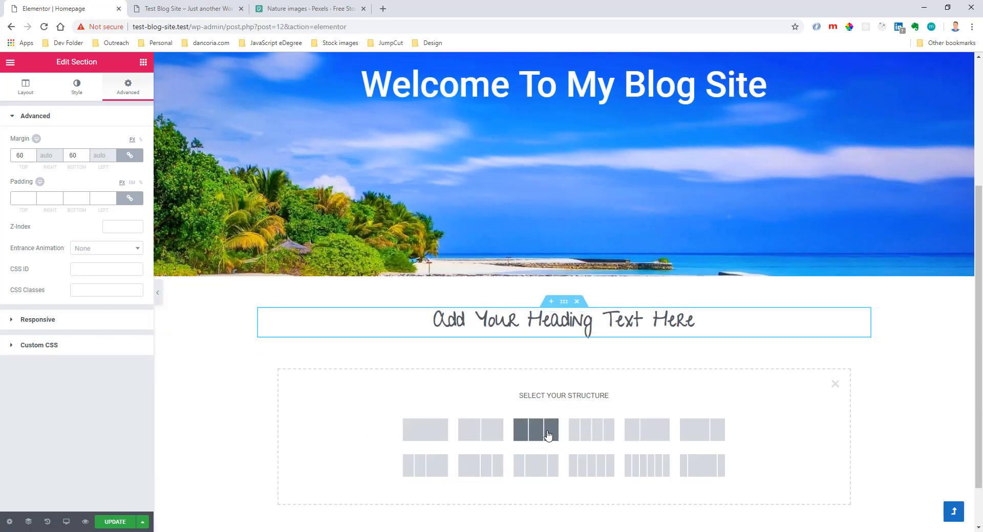
{"action": "left_click", "coordinate": [548, 435]}
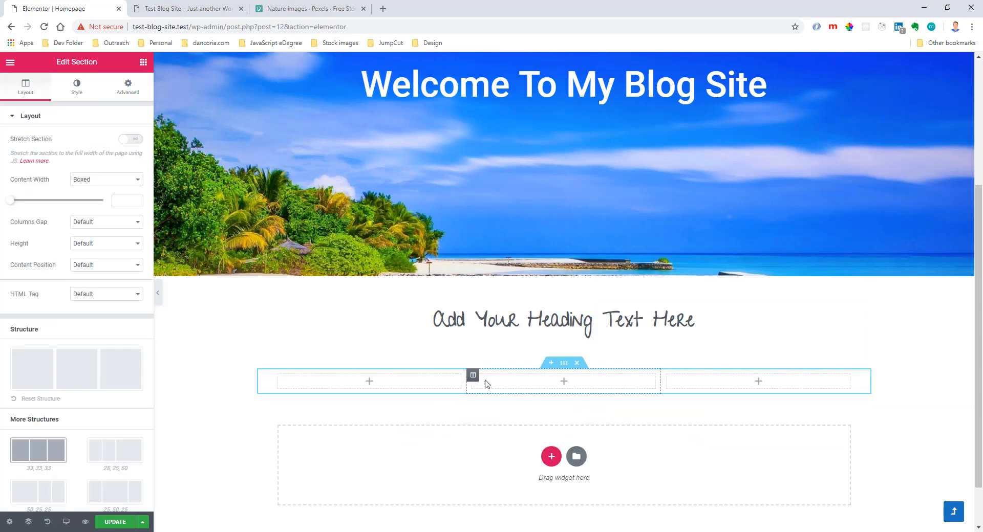
{"action": "left_click", "coordinate": [577, 363]}
Add a single-column section below the heading and place an Icon Box widget with the star icon in it.
{"action": "left_click", "coordinate": [551, 400]}
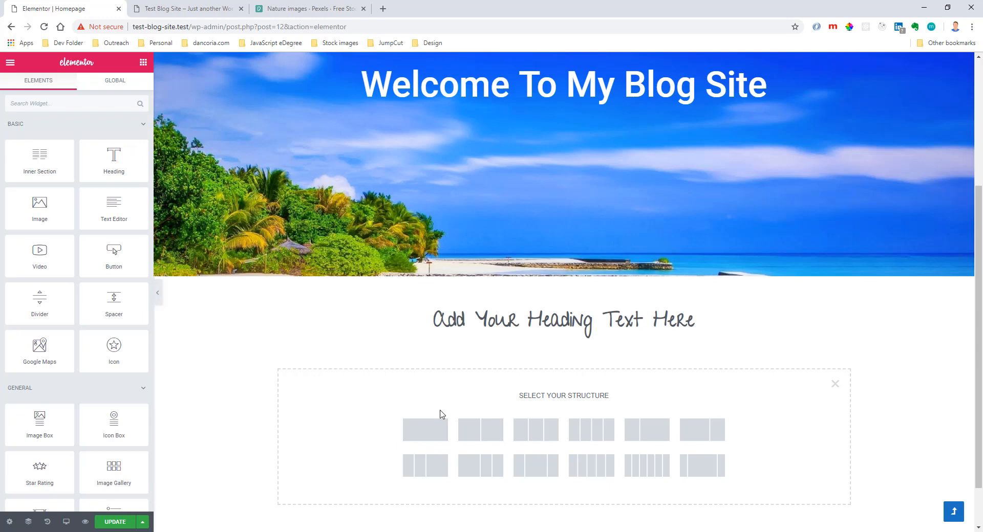
{"action": "left_click", "coordinate": [423, 434]}
{"action": "left_click", "coordinate": [278, 375]}
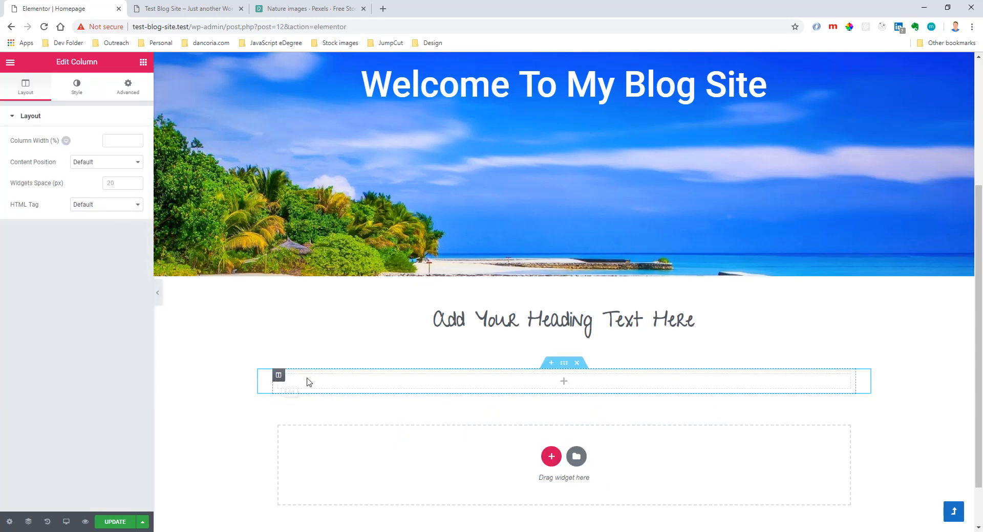
{"action": "left_click", "coordinate": [143, 62]}
{"action": "scroll", "coordinate": [61, 276], "scroll_direction": "down", "scroll_amount": 3}
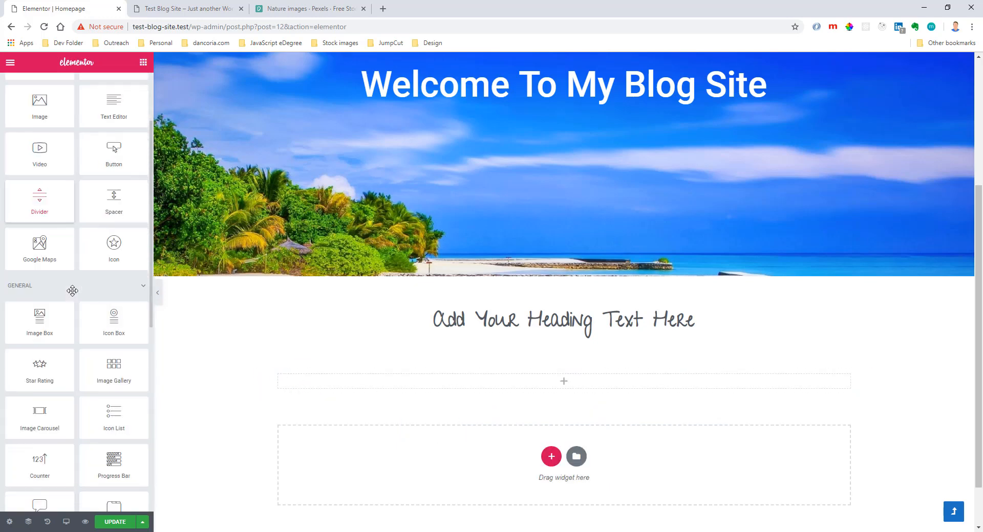
{"action": "left_click_drag", "start_coordinate": [114, 271], "coordinate": [408, 387]}
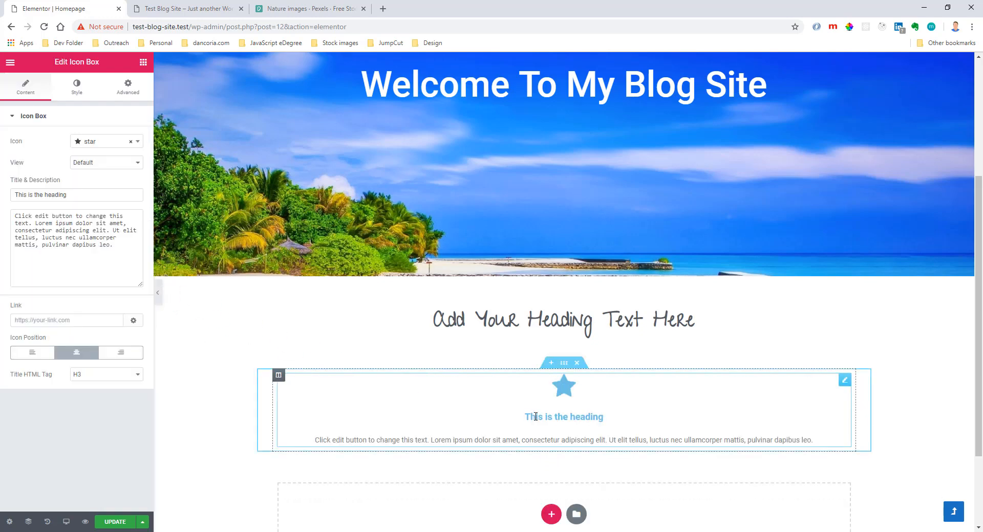
{"action": "left_click", "coordinate": [95, 143]}
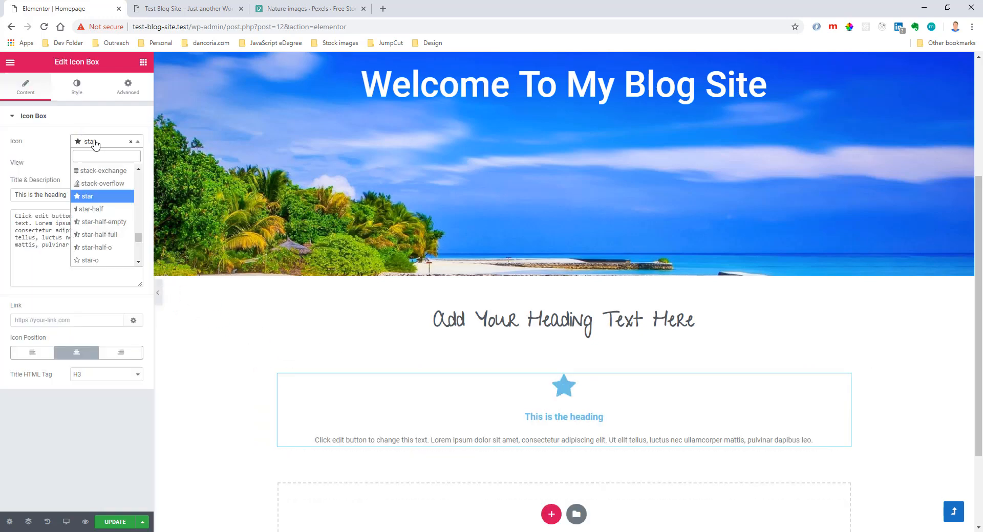
{"action": "left_click", "coordinate": [98, 200]}
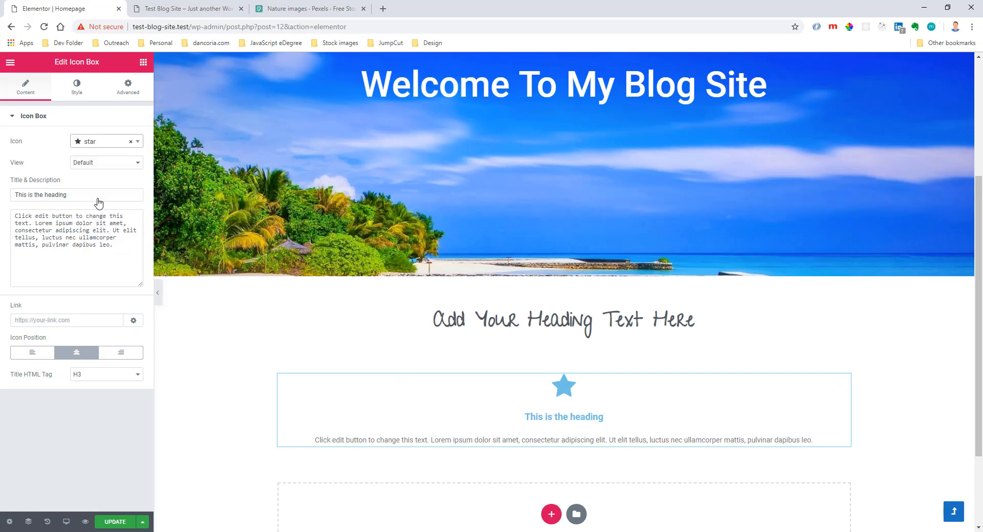
Set the icon box's view to Framed with the Circle shape.
{"action": "left_click", "coordinate": [112, 164]}
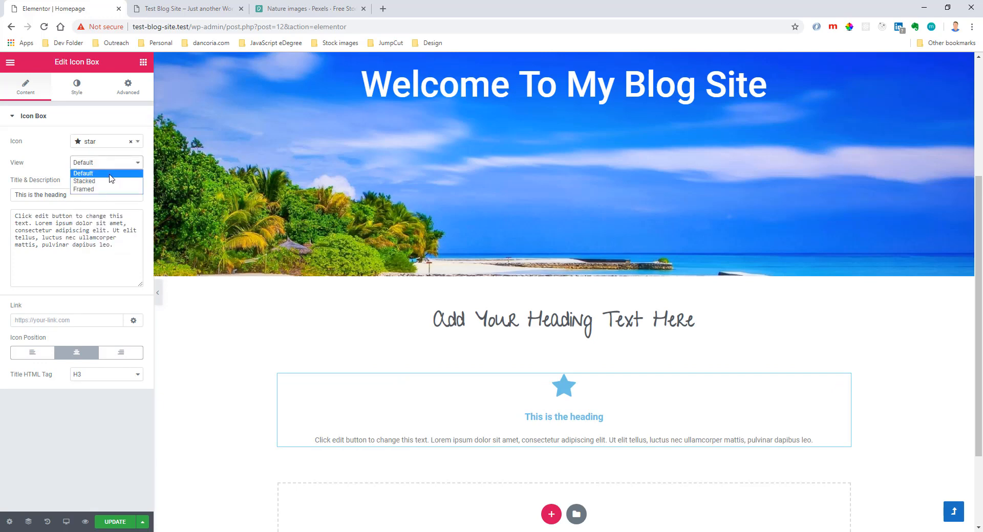
{"action": "left_click", "coordinate": [108, 181]}
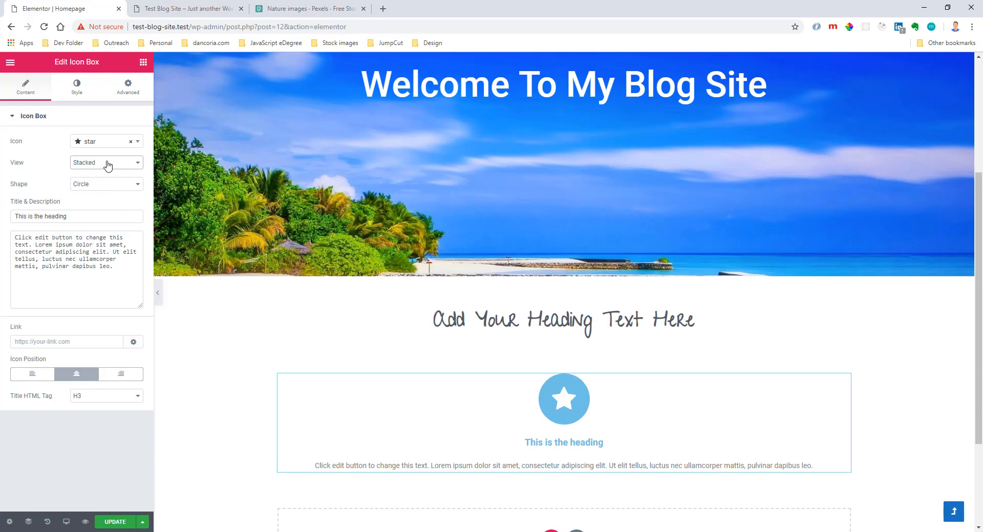
{"action": "left_click", "coordinate": [108, 164]}
{"action": "left_click", "coordinate": [104, 190]}
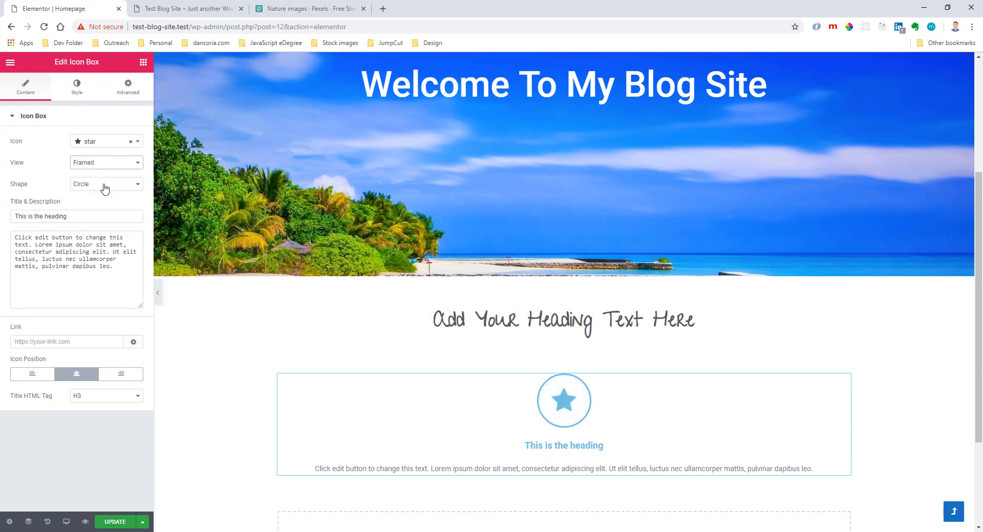
{"action": "left_click", "coordinate": [113, 185]}
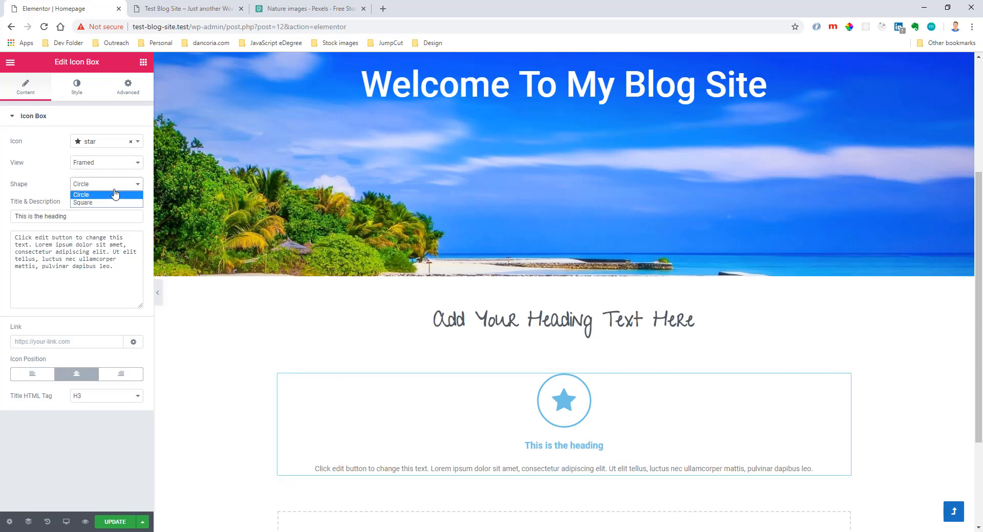
{"action": "left_click", "coordinate": [108, 202]}
{"action": "left_click", "coordinate": [107, 185]}
{"action": "left_click", "coordinate": [100, 195]}
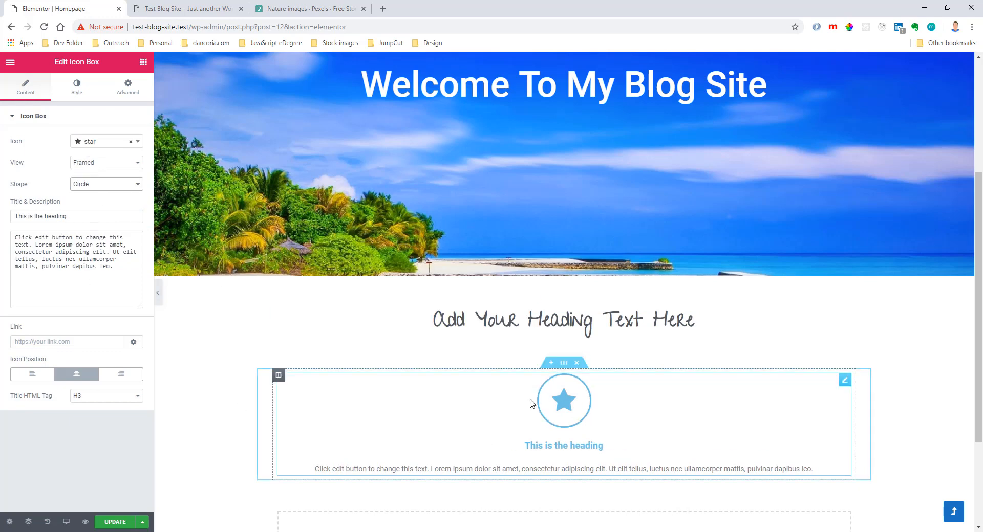
Try the light green swatch as the icon's normal primary color, and clear it again.
{"action": "left_click", "coordinate": [76, 88]}
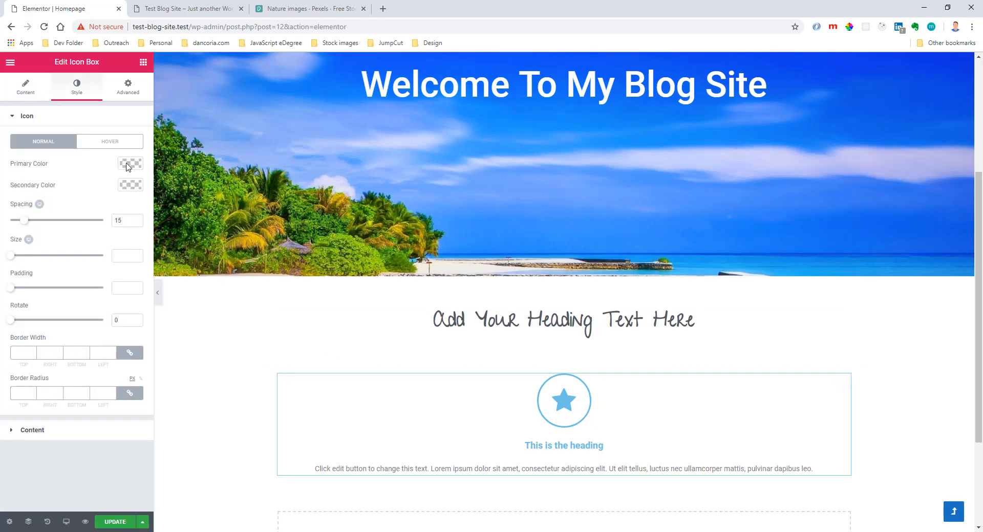
{"action": "left_click", "coordinate": [130, 164]}
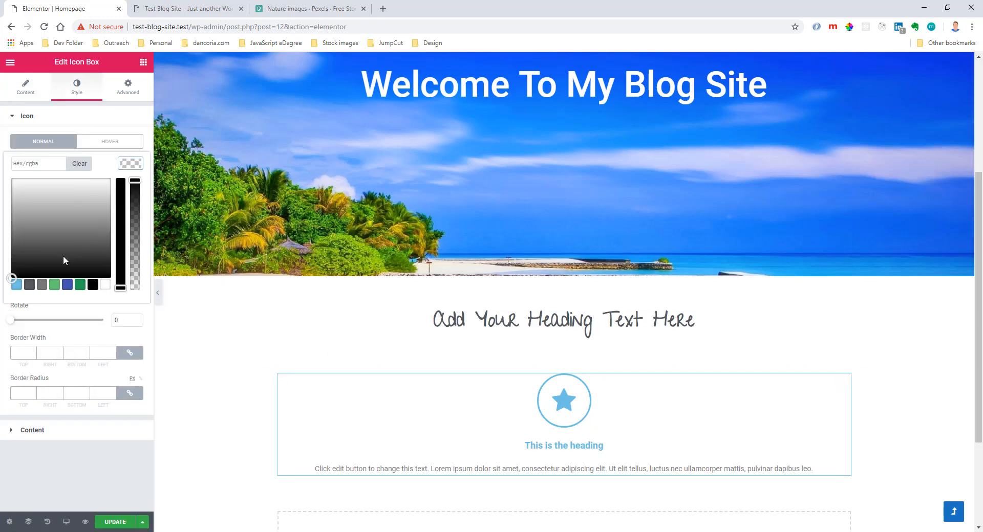
{"action": "left_click", "coordinate": [53, 289]}
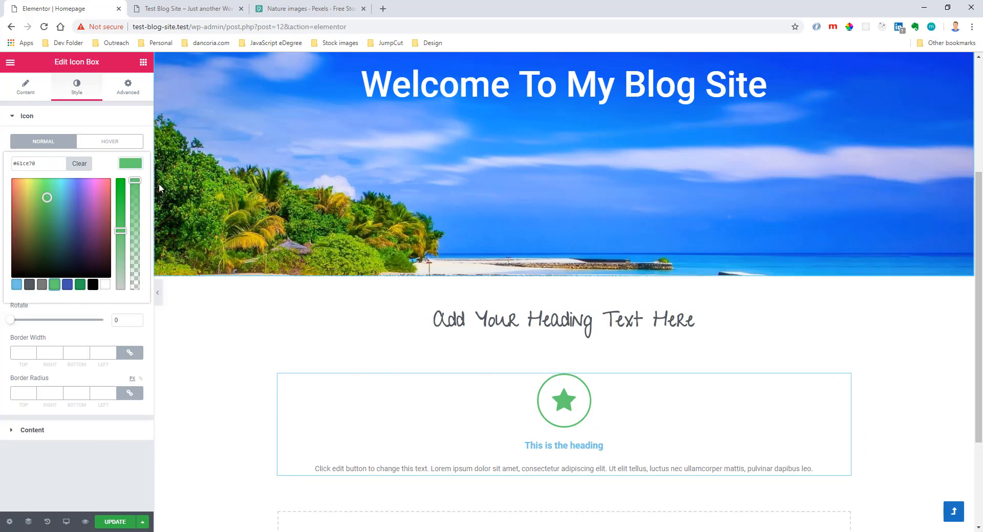
{"action": "left_click", "coordinate": [132, 163]}
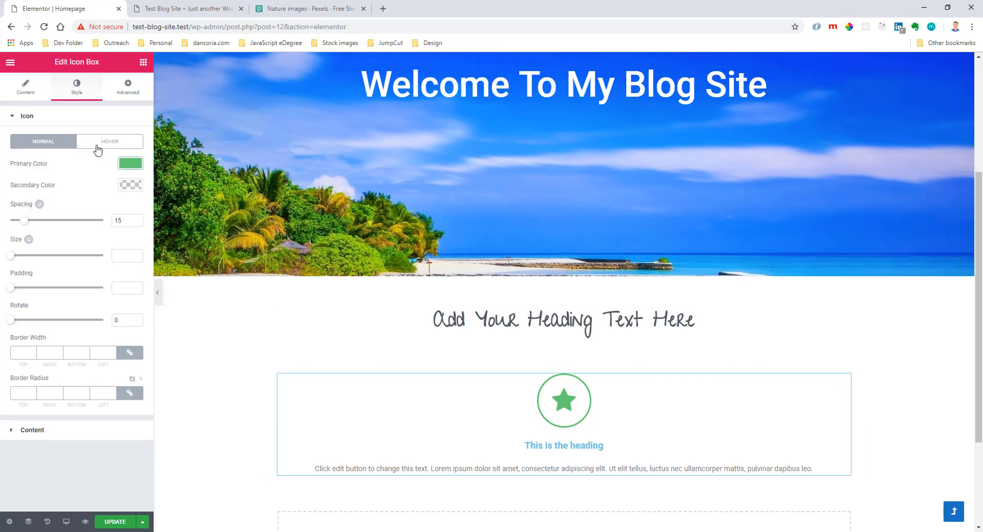
{"action": "left_click", "coordinate": [124, 163]}
{"action": "left_click", "coordinate": [85, 165]}
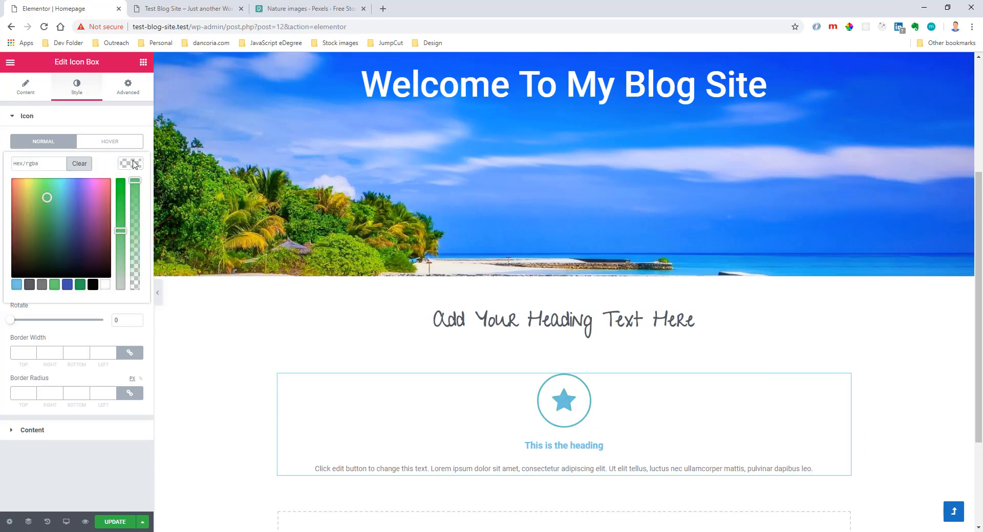
{"action": "left_click", "coordinate": [132, 163]}
Give the icon's hover state a light green primary color and the Shrink hover animation.
{"action": "left_click", "coordinate": [118, 143]}
{"action": "left_click", "coordinate": [129, 164]}
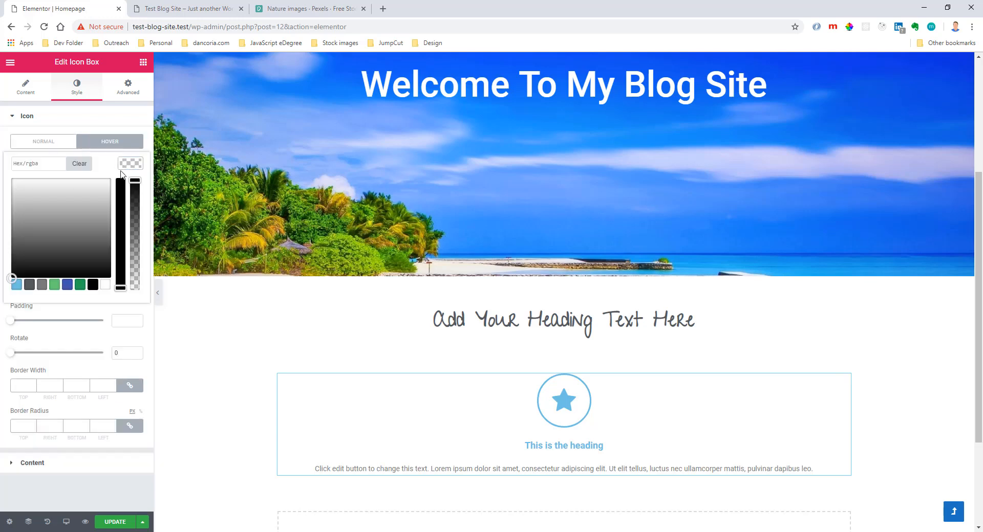
{"action": "left_click", "coordinate": [141, 165]}
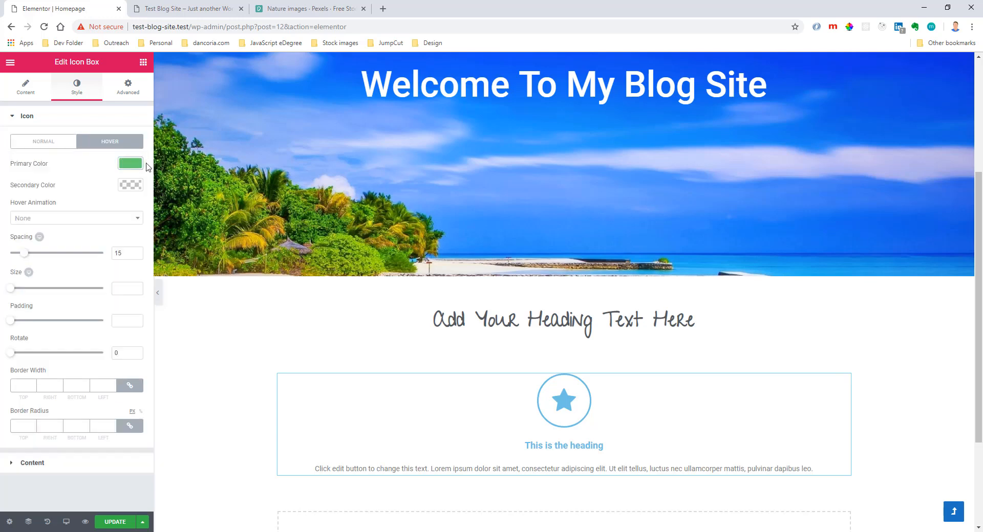
{"action": "left_click", "coordinate": [77, 218]}
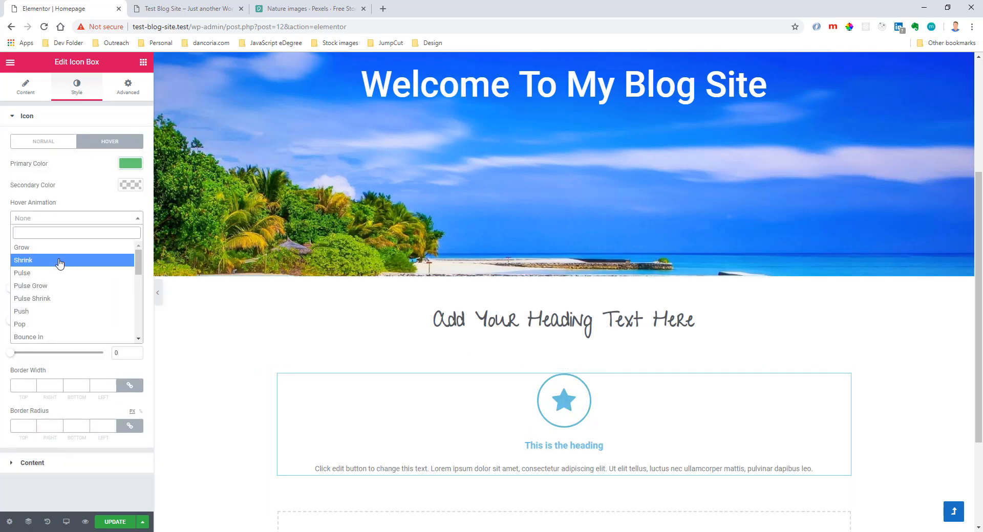
{"action": "left_click", "coordinate": [59, 259]}
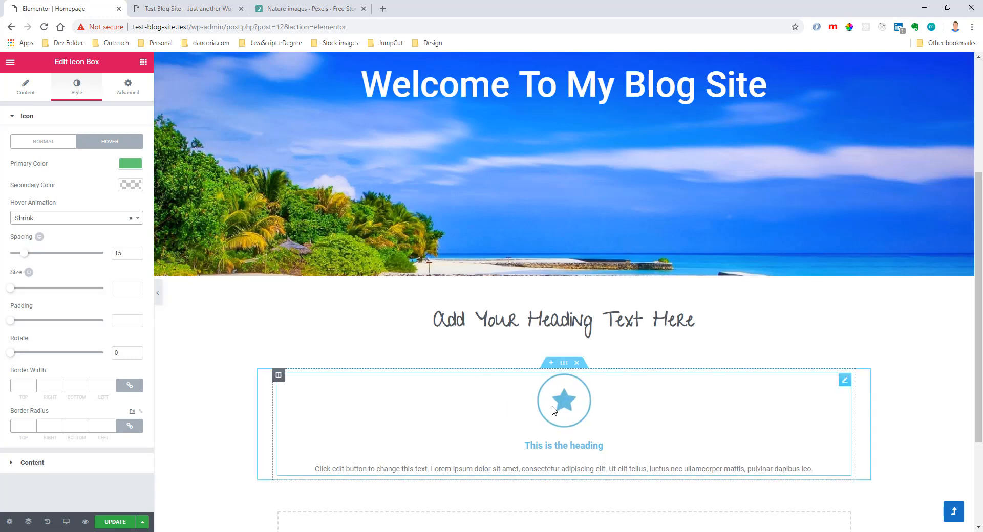
Set the icon box's title color to the dark gray swatch in its content styling.
{"action": "left_click", "coordinate": [31, 118]}
{"action": "left_click", "coordinate": [35, 142]}
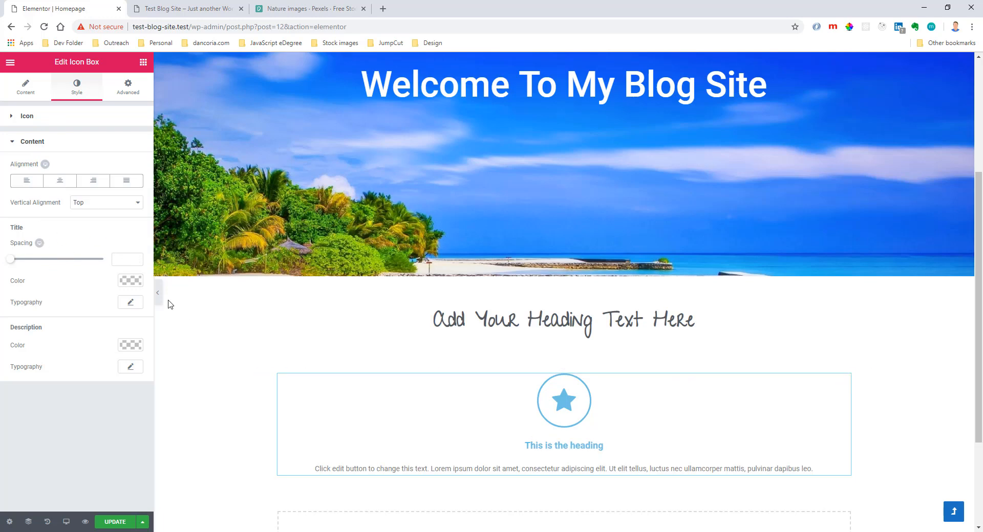
{"action": "left_click", "coordinate": [131, 282]}
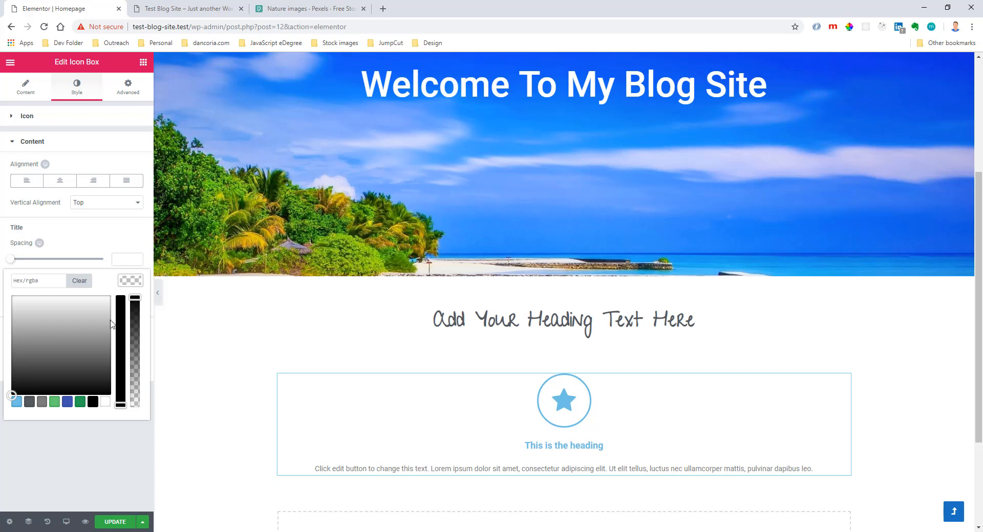
{"action": "left_click", "coordinate": [32, 402]}
{"action": "left_click", "coordinate": [136, 283]}
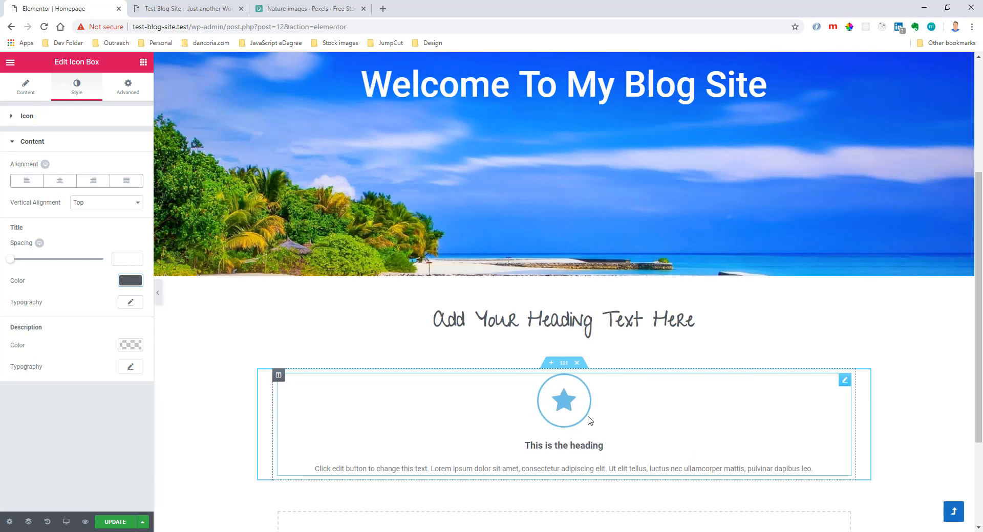
{"action": "scroll", "coordinate": [653, 427], "scroll_direction": "down", "scroll_amount": 1}
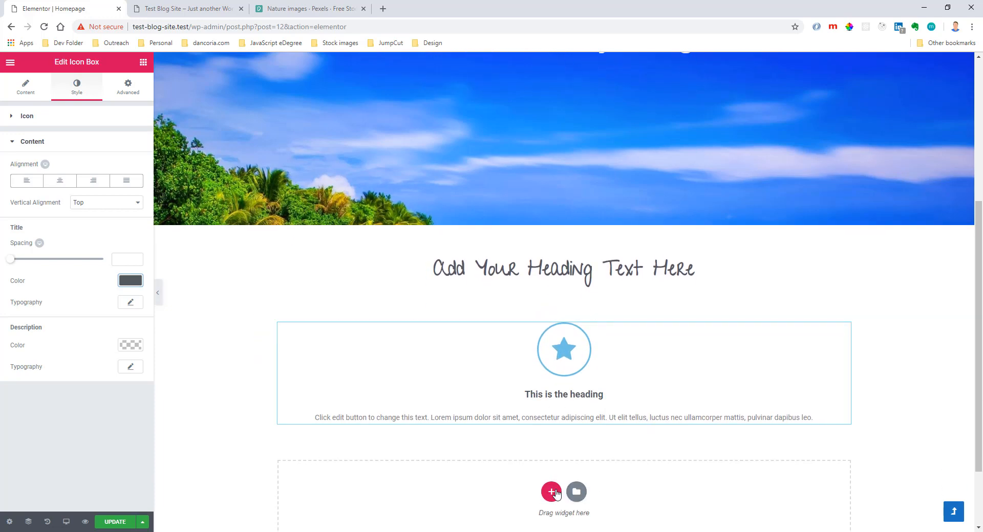
{"action": "left_click", "coordinate": [551, 493]}
{"action": "left_click", "coordinate": [536, 521]}
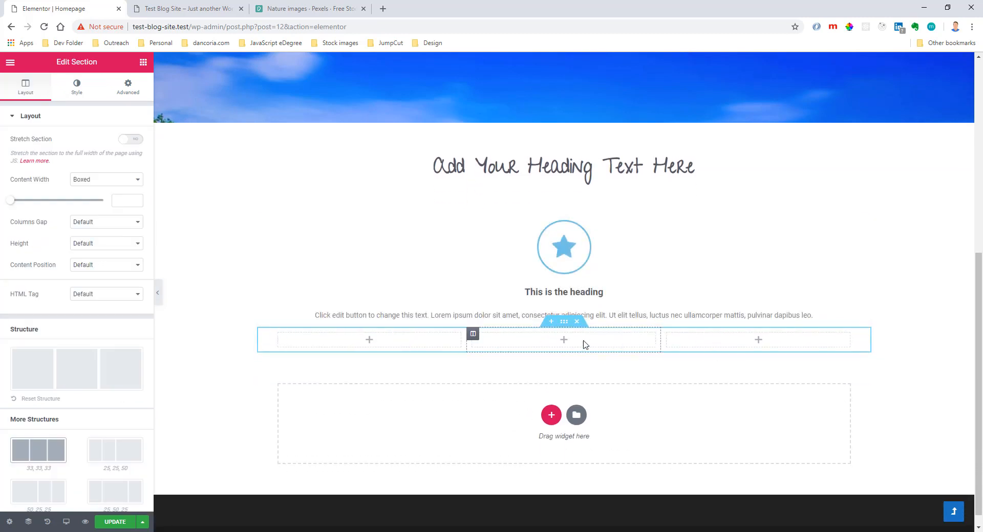
{"action": "left_click", "coordinate": [577, 322]}
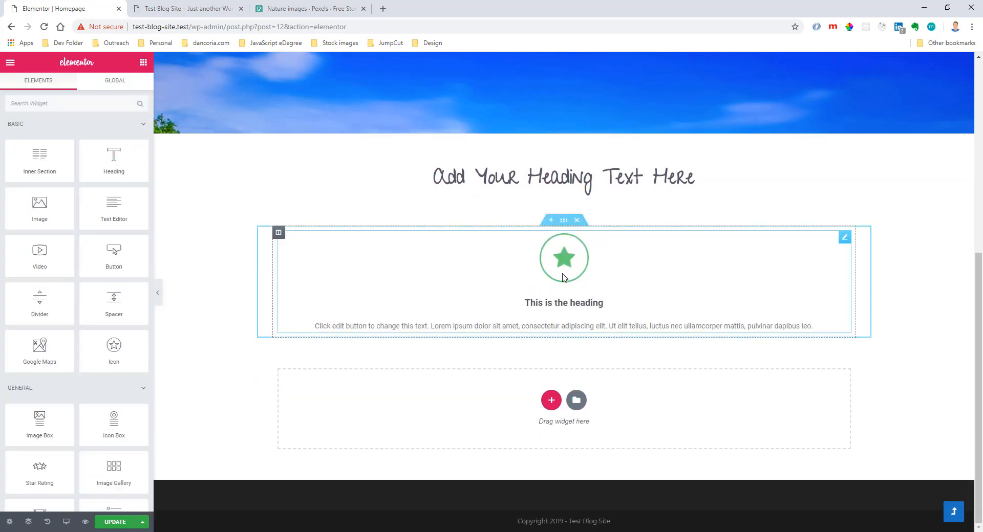
Duplicate the icon box column twice to make a row of three, and update the homepage.
{"action": "left_click", "coordinate": [278, 234]}
{"action": "right_click", "coordinate": [278, 233]}
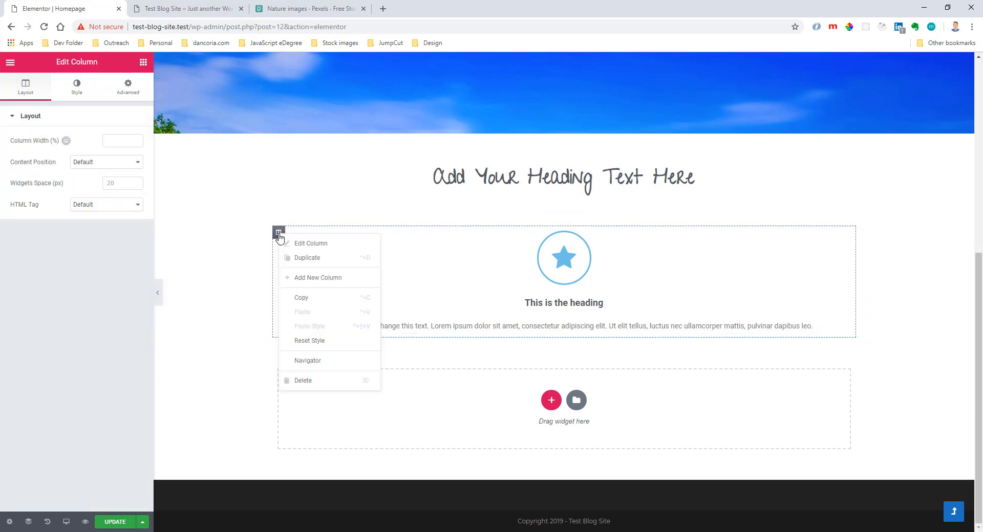
{"action": "left_click", "coordinate": [303, 257]}
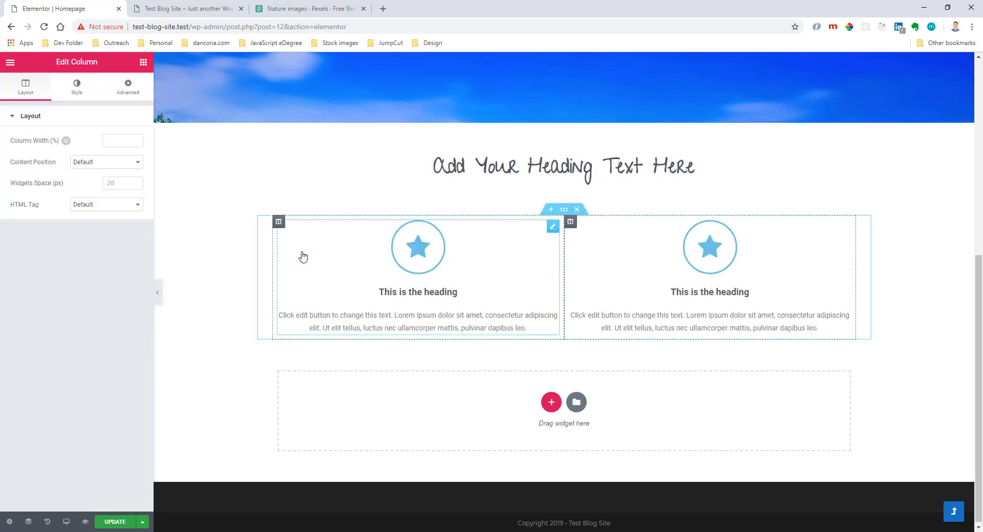
{"action": "right_click", "coordinate": [281, 228]}
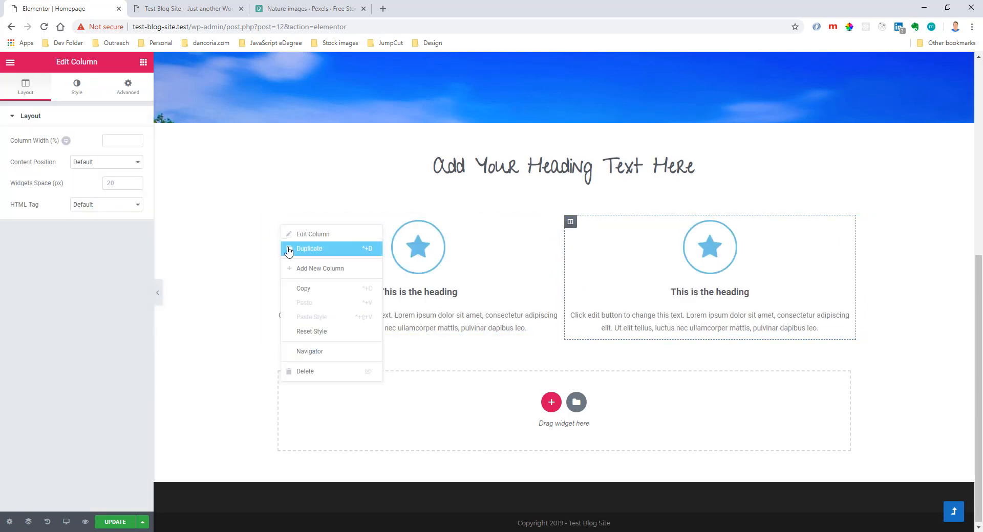
{"action": "left_click", "coordinate": [291, 249]}
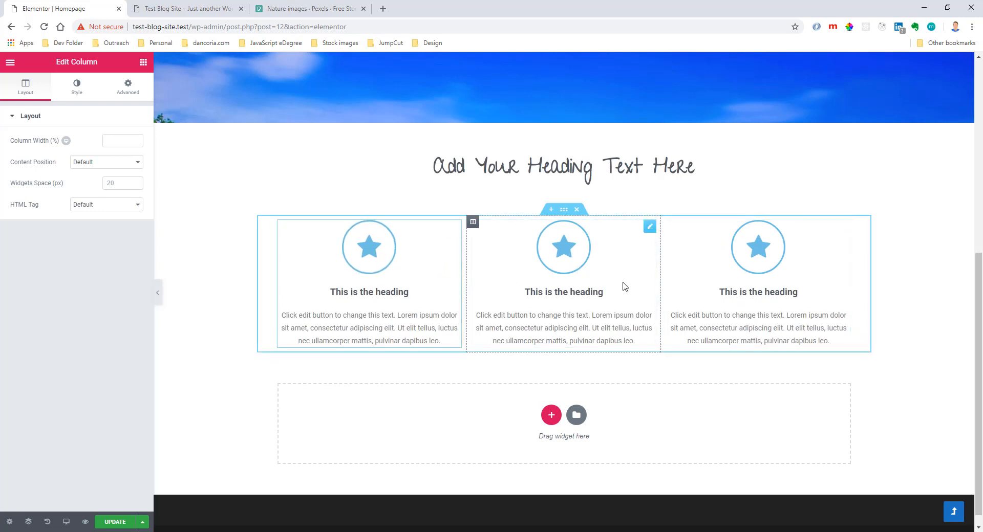
{"action": "left_click", "coordinate": [564, 210]}
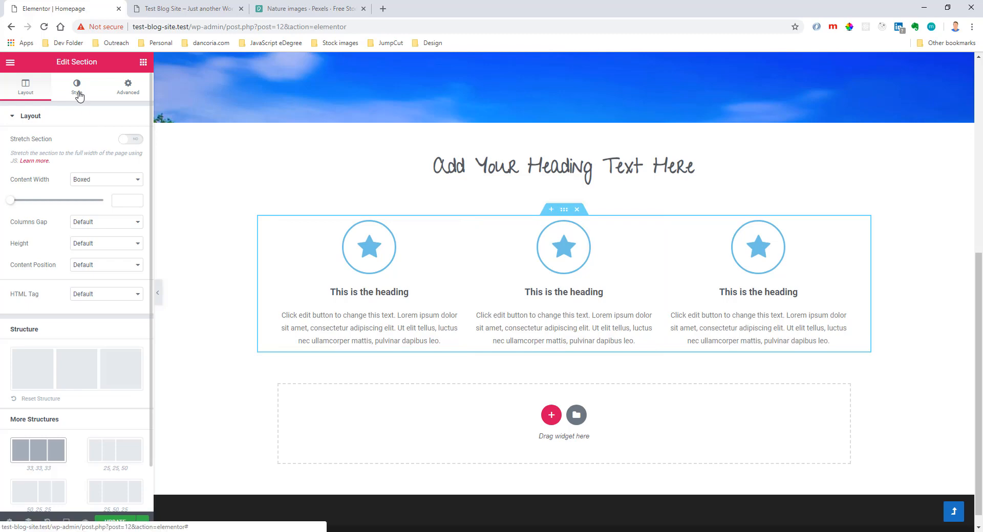
{"action": "scroll", "coordinate": [337, 279], "scroll_direction": "up", "scroll_amount": 5}
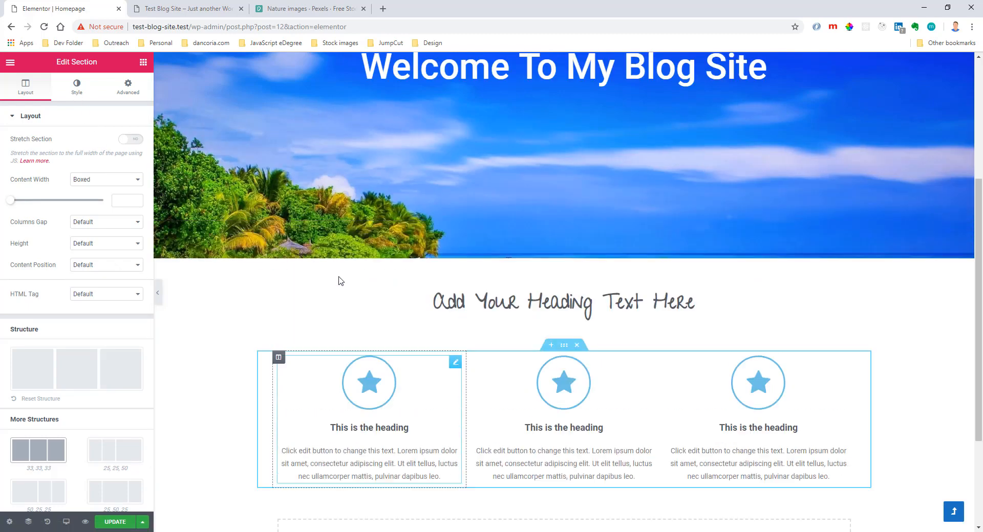
{"action": "scroll", "coordinate": [624, 401], "scroll_direction": "down", "scroll_amount": 5}
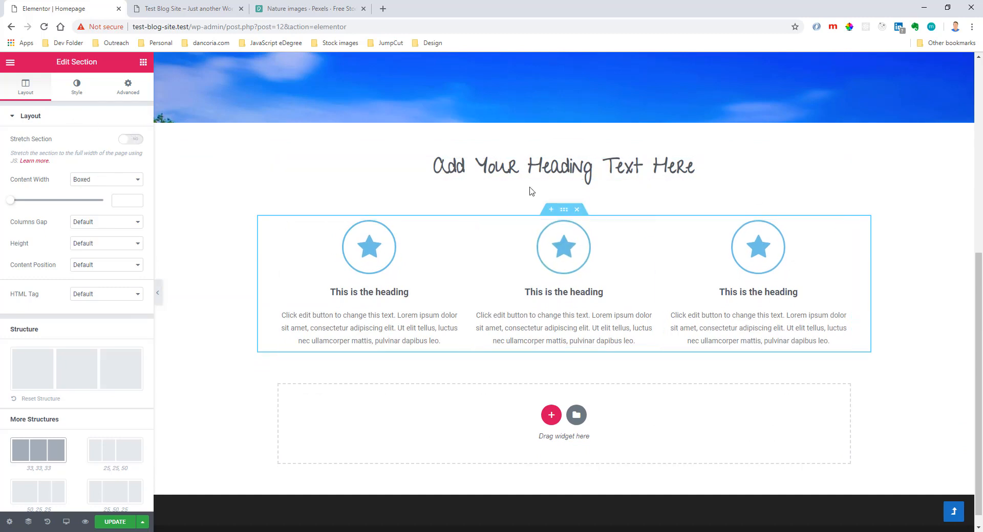
{"action": "left_click", "coordinate": [115, 522]}
Reload the live Test Blog Site homepage and review its header, the heading and the row of icon boxes.
{"action": "left_click", "coordinate": [189, 8]}
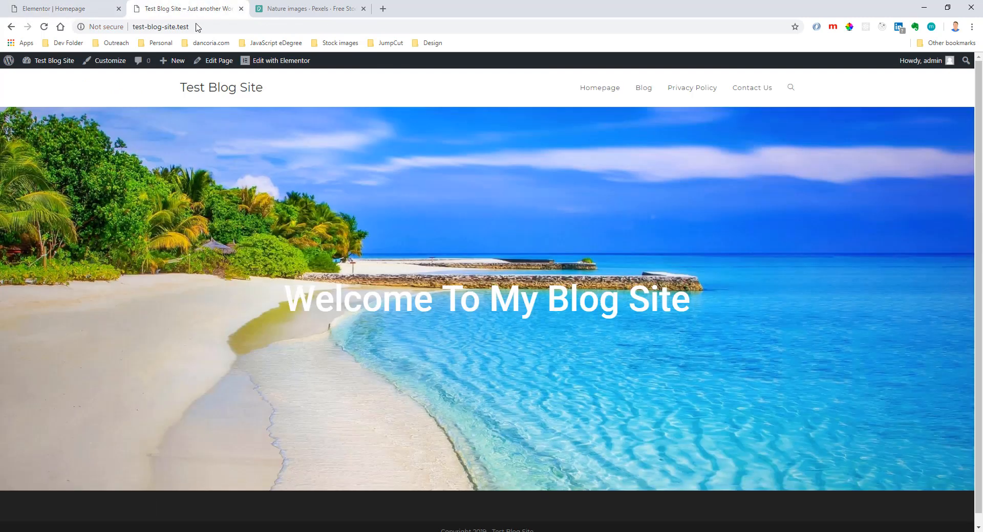
{"action": "left_click", "coordinate": [44, 27]}
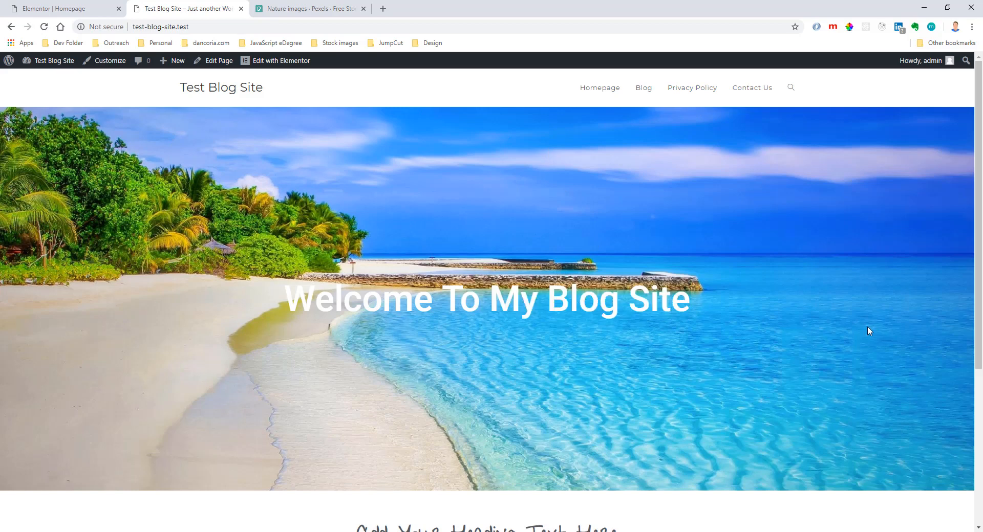
{"action": "left_click_drag", "start_coordinate": [692, 302], "coordinate": [237, 308]}
{"action": "scroll", "coordinate": [237, 308], "scroll_direction": "down", "scroll_amount": 4}
{"action": "left_click", "coordinate": [372, 235]}
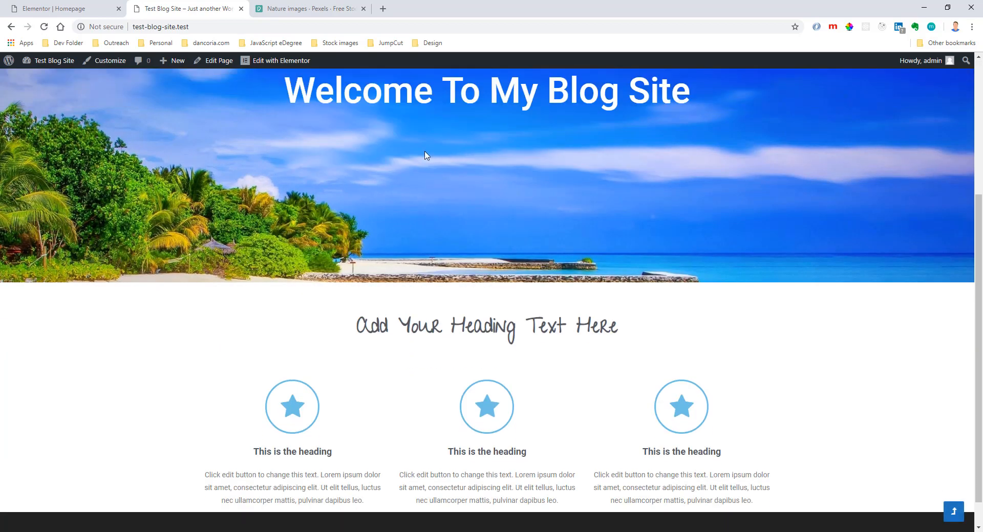
{"action": "left_click_drag", "start_coordinate": [354, 328], "coordinate": [730, 350]}
{"action": "scroll", "coordinate": [729, 349], "scroll_direction": "down", "scroll_amount": 1}
{"action": "left_click_drag", "start_coordinate": [865, 413], "coordinate": [113, 380]}
In the Elementor editor, set the icon box section's bottom margin to 80 px independently of the top, and update the page.
{"action": "left_click", "coordinate": [71, 8]}
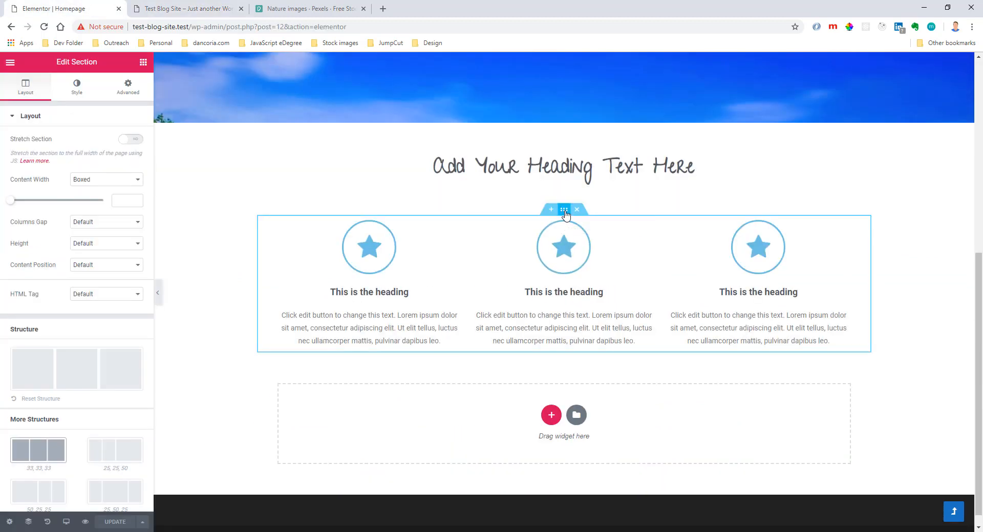
{"action": "left_click", "coordinate": [128, 87]}
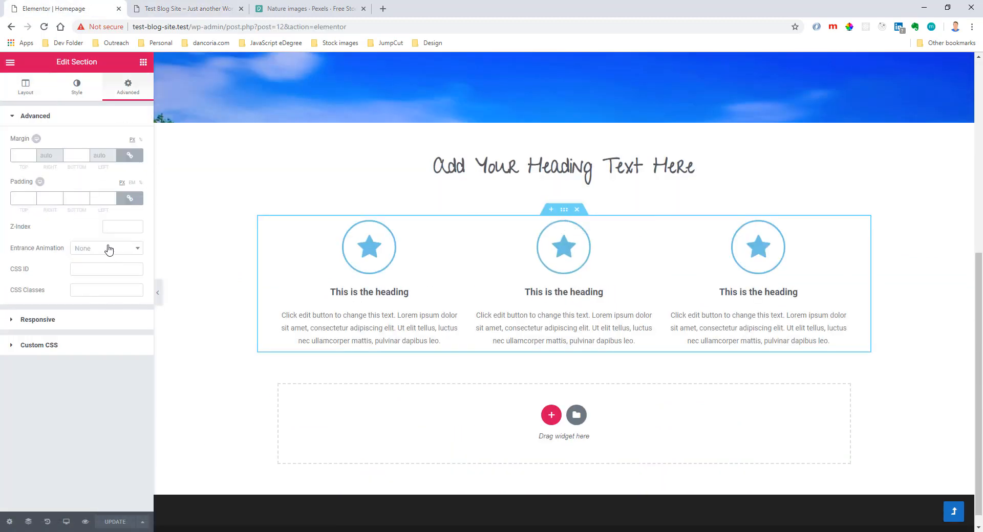
{"action": "left_click", "coordinate": [129, 155]}
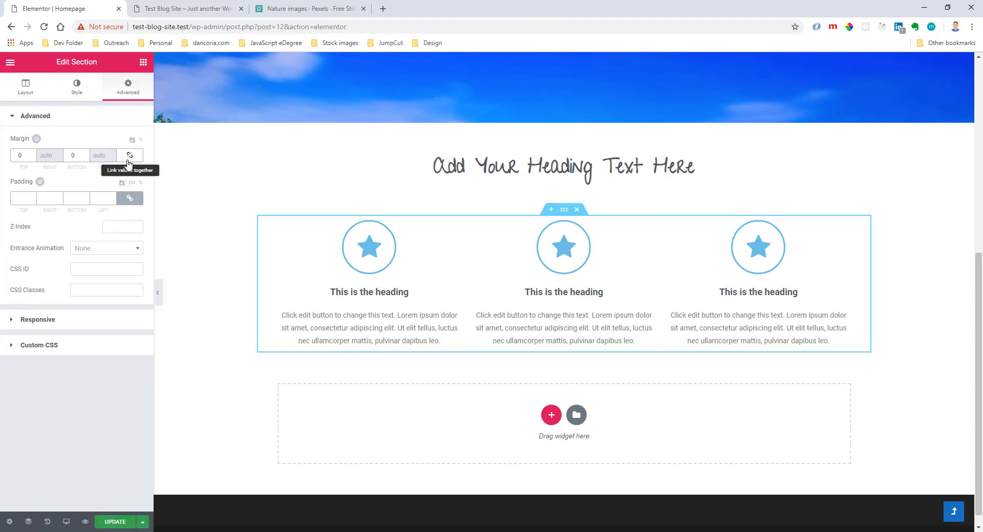
{"action": "left_click", "coordinate": [70, 155]}
{"action": "type", "text": "2"}
{"action": "left_click", "coordinate": [111, 522]}
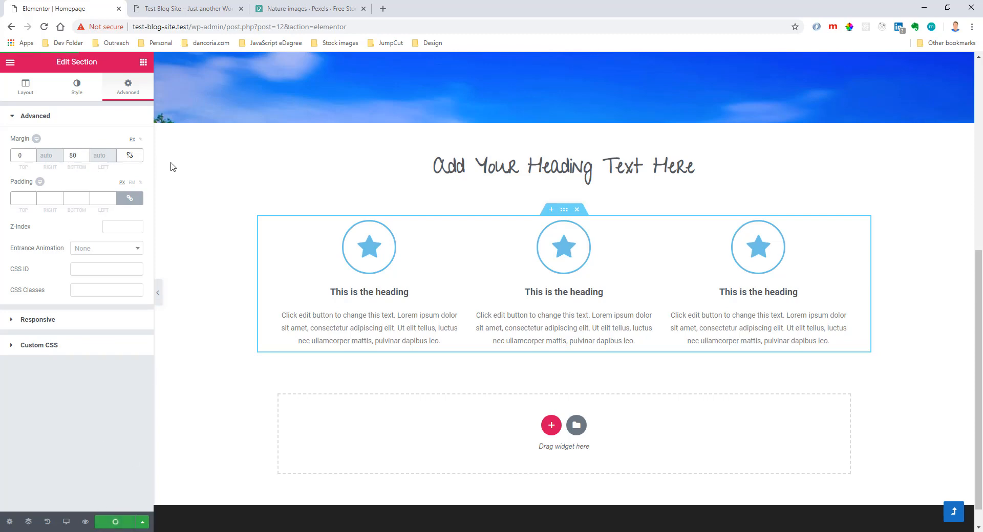
Reload the live homepage and check the spacing between the icon boxes and the footer.
{"action": "left_click", "coordinate": [183, 7]}
{"action": "key", "text": "F5"}
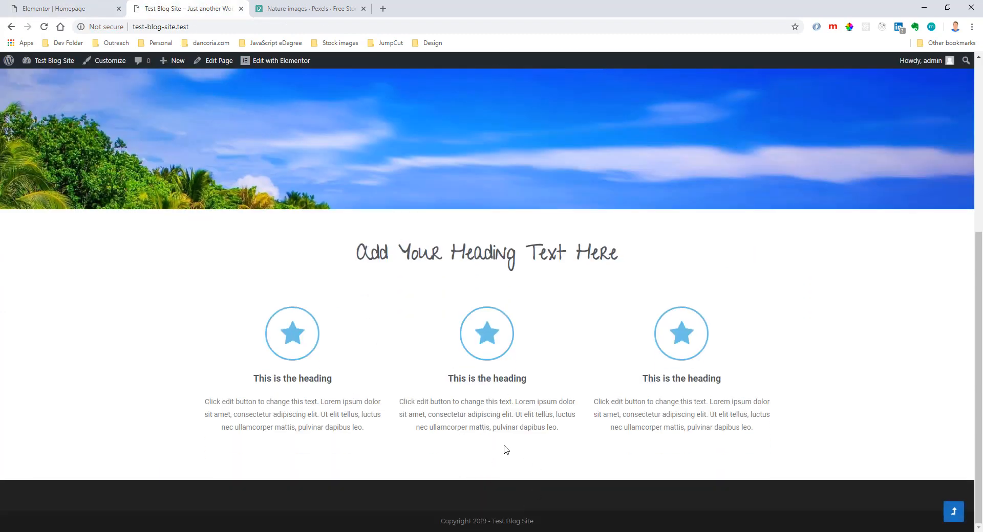
{"action": "scroll", "coordinate": [505, 449], "scroll_direction": "up", "scroll_amount": 5}
Return to the Elementor editor and bring up the widget list beside the top of the homepage.
{"action": "left_click", "coordinate": [72, 8]}
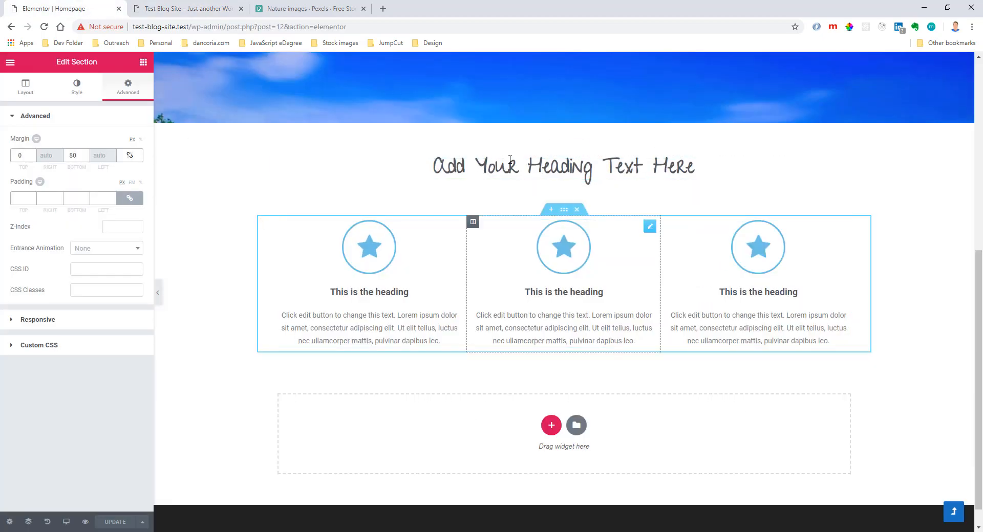
{"action": "scroll", "coordinate": [392, 274], "scroll_direction": "up", "scroll_amount": 6}
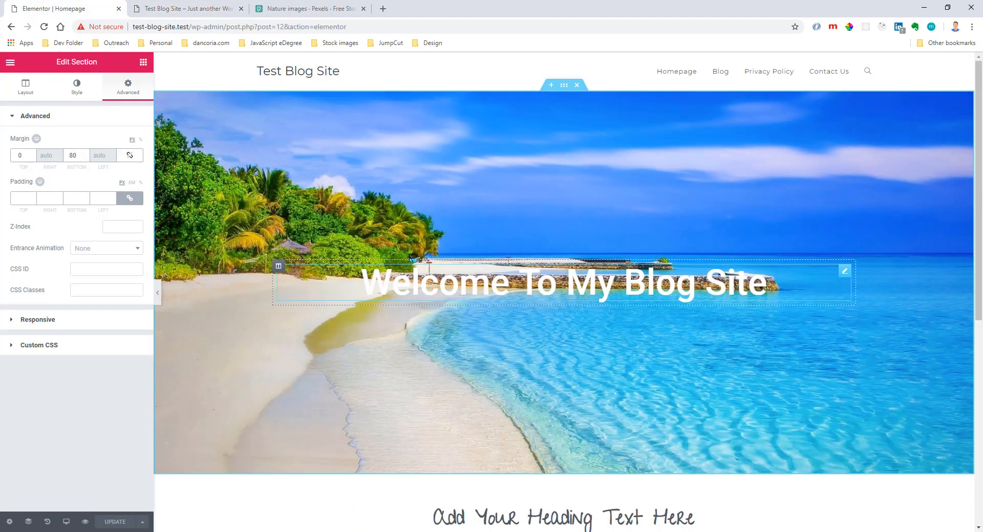
{"action": "left_click", "coordinate": [494, 87]}
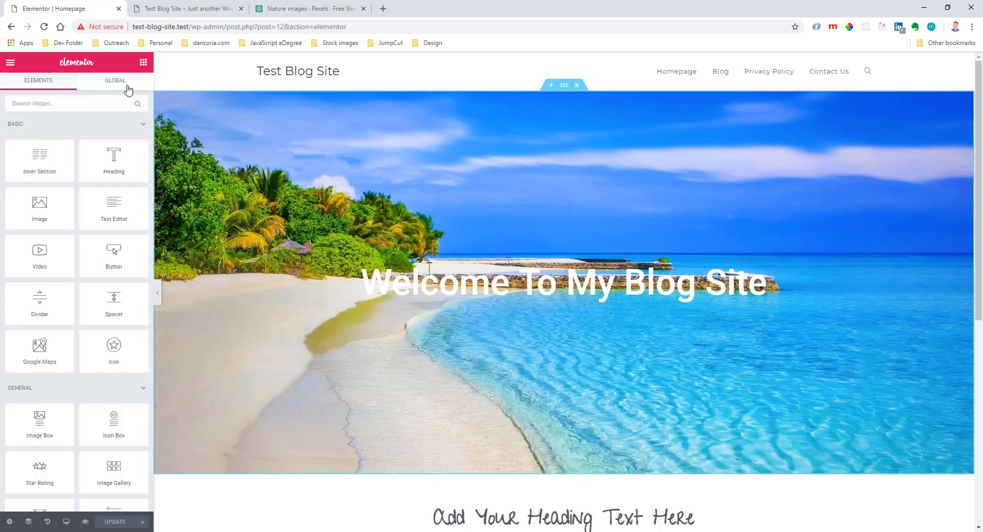
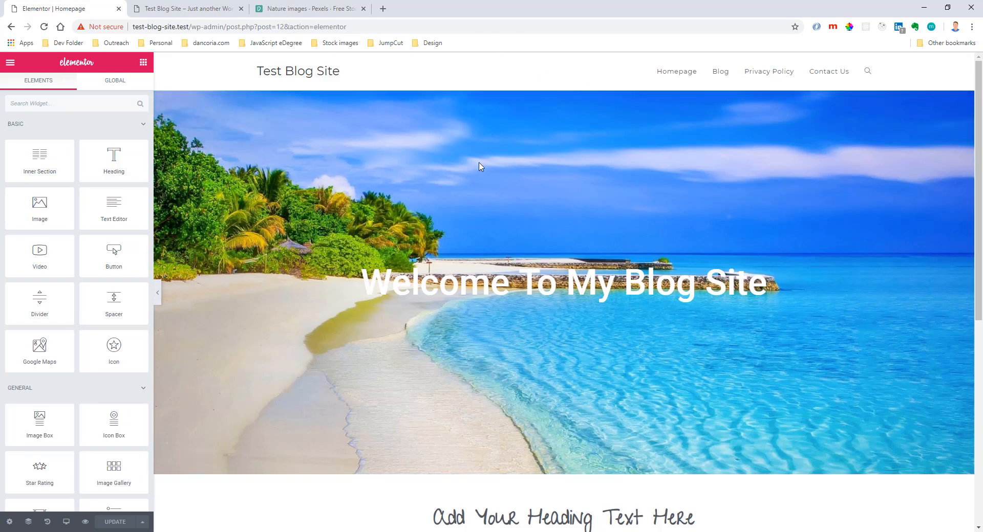
Set the hero section's minimum height to 90 vh and its top margin to -77 px, and update the page.
{"action": "left_click", "coordinate": [562, 89]}
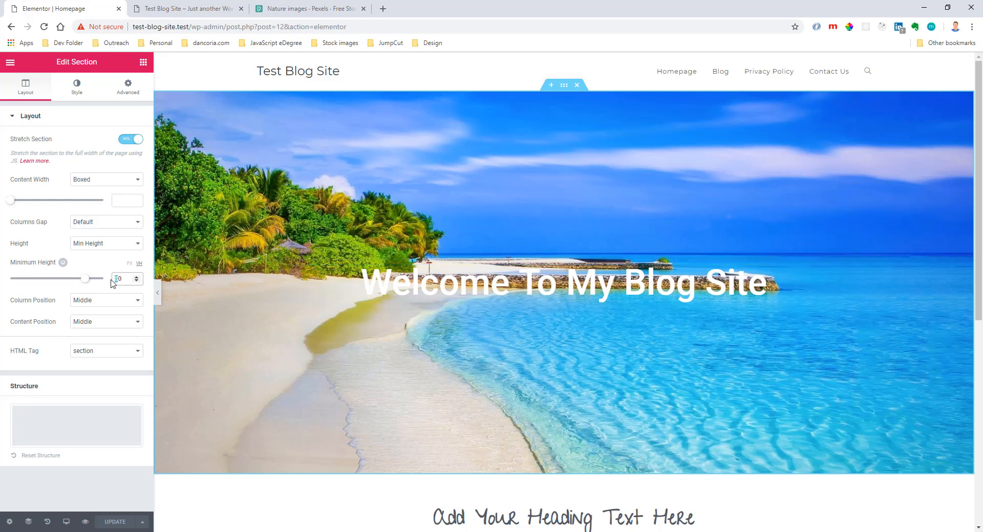
{"action": "type", "text": "9"}
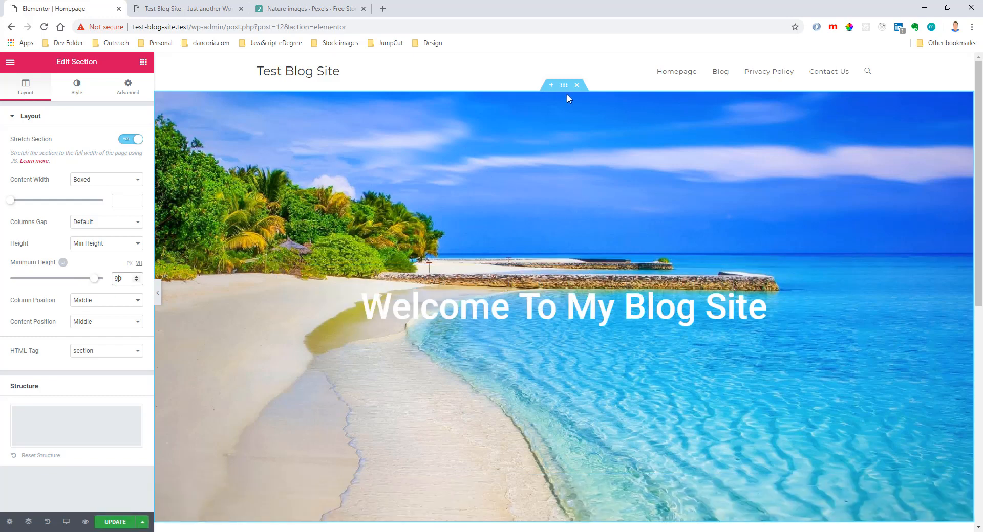
{"action": "left_click", "coordinate": [128, 87]}
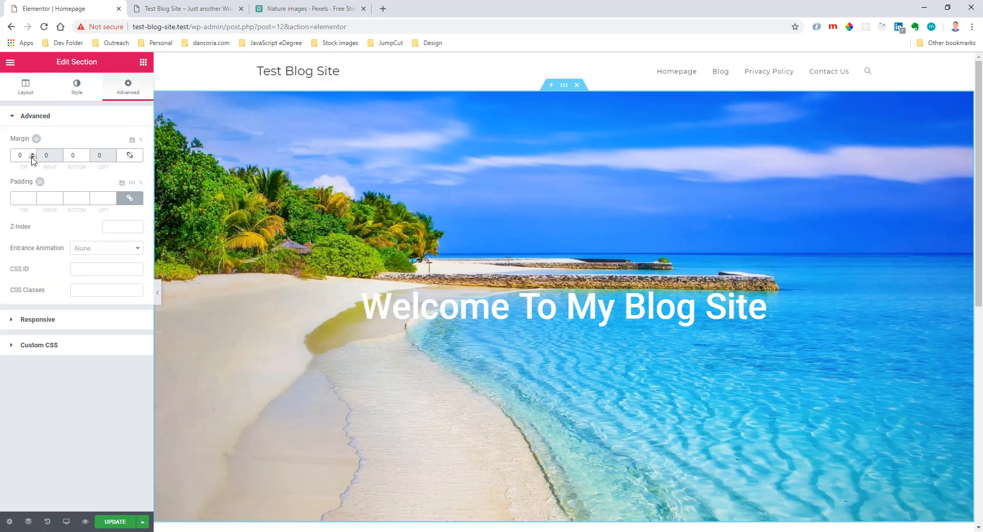
{"action": "left_click_drag", "start_coordinate": [32, 158], "coordinate": [32, 158]}
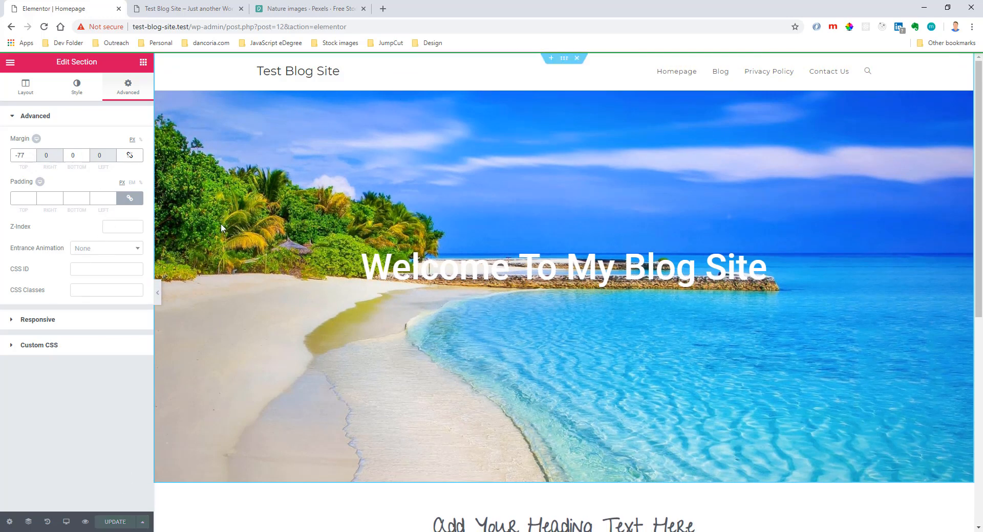
Reload the live homepage to check the hero section's position under the header, and return to the Elementor editor.
{"action": "left_click", "coordinate": [193, 7]}
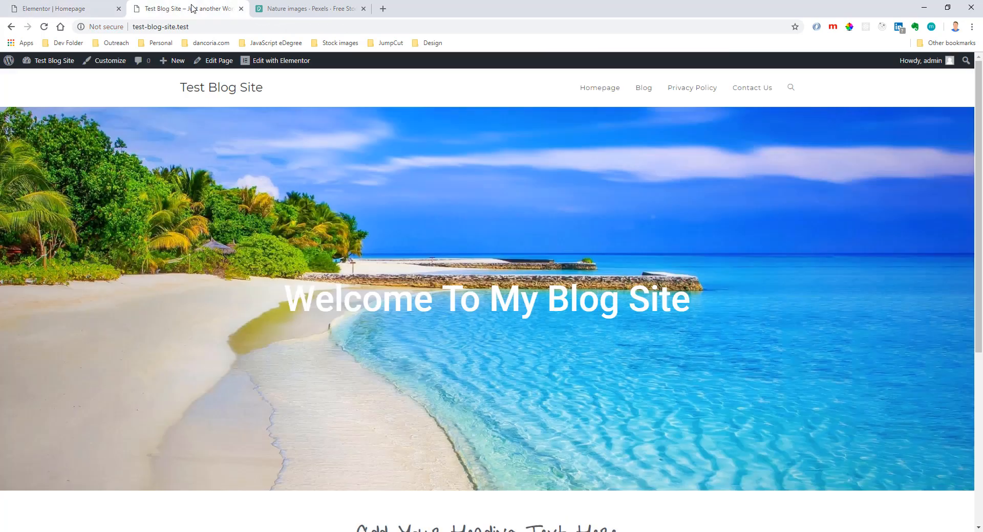
{"action": "left_click", "coordinate": [44, 26]}
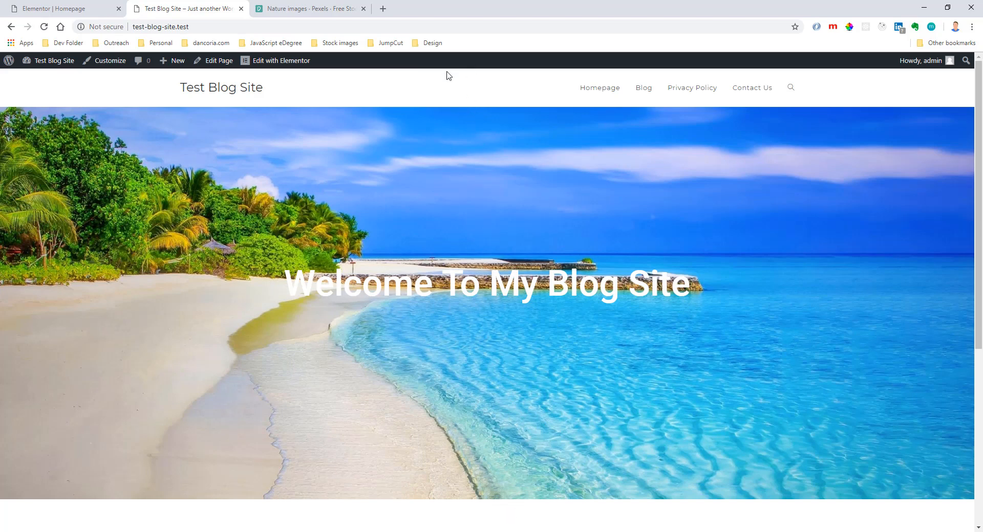
{"action": "left_click", "coordinate": [77, 8]}
Exit Elementor to the WordPress dashboard and open the theme Customizer.
{"action": "left_click", "coordinate": [11, 62]}
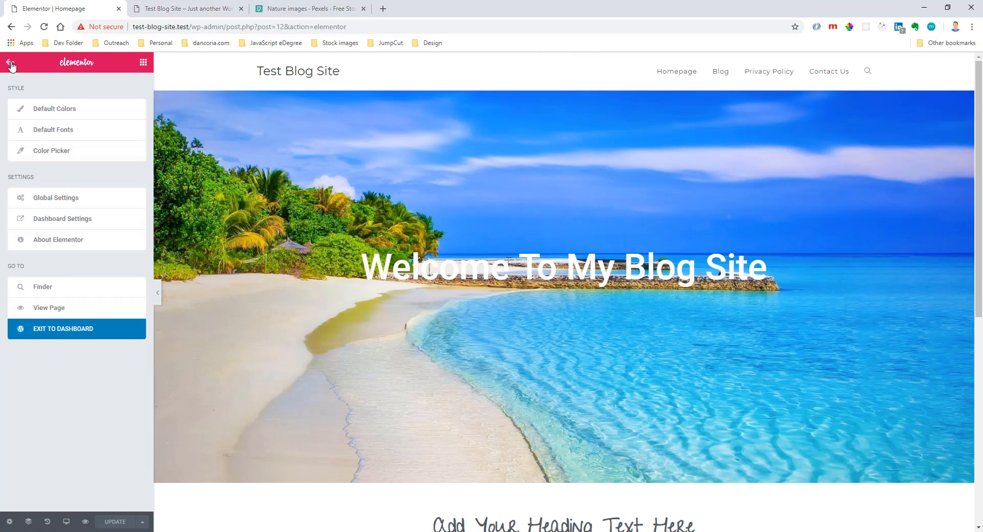
{"action": "left_click", "coordinate": [48, 327]}
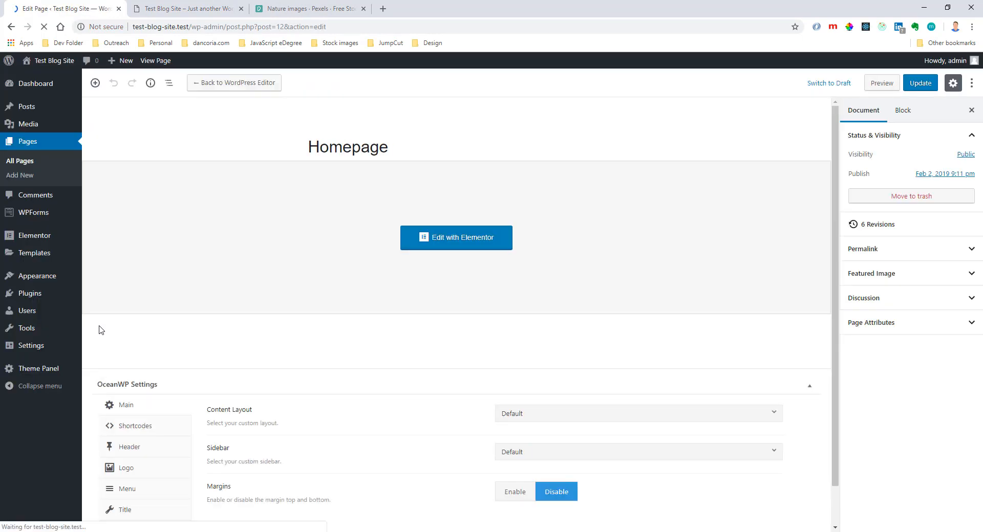
{"action": "mouse_move", "coordinate": [45, 281]}
{"action": "left_click", "coordinate": [111, 296]}
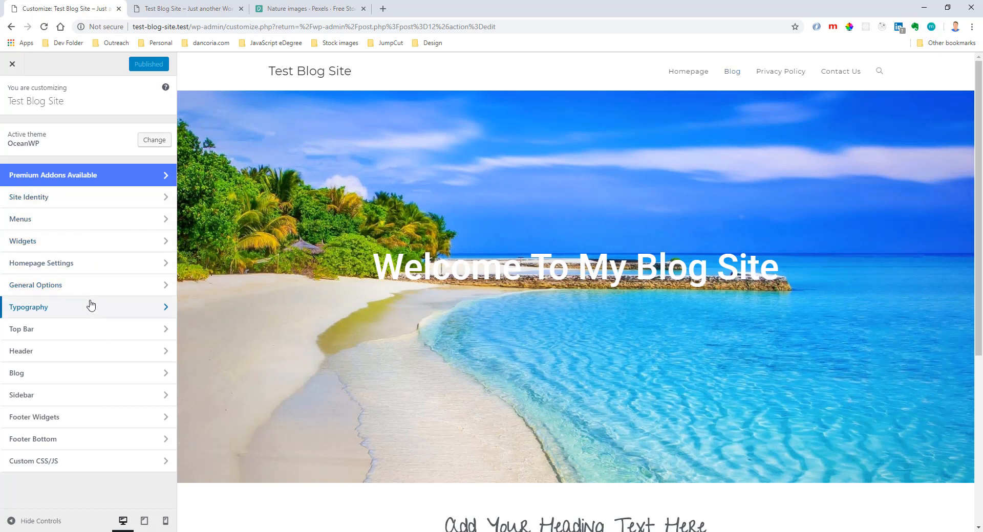
Make the header's background color fully transparent with opacity 0 in the general header options, publish the change and close the Customizer.
{"action": "left_click", "coordinate": [91, 352]}
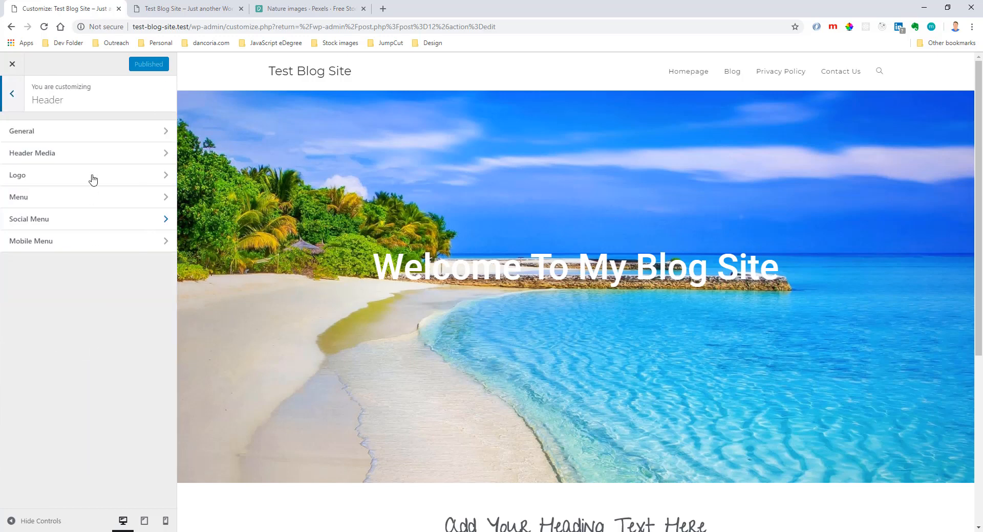
{"action": "left_click", "coordinate": [87, 134]}
{"action": "left_click", "coordinate": [47, 277]}
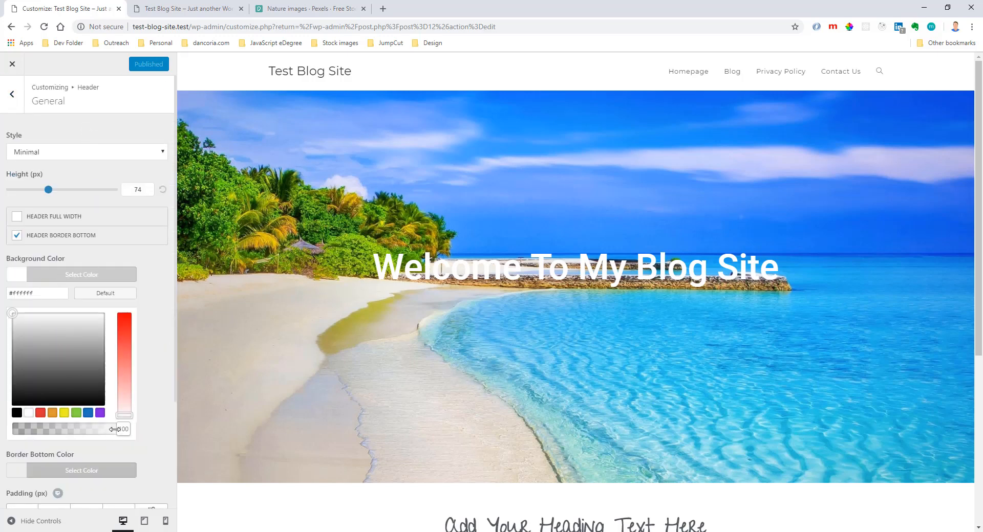
{"action": "left_click_drag", "start_coordinate": [114, 429], "coordinate": [5, 431]}
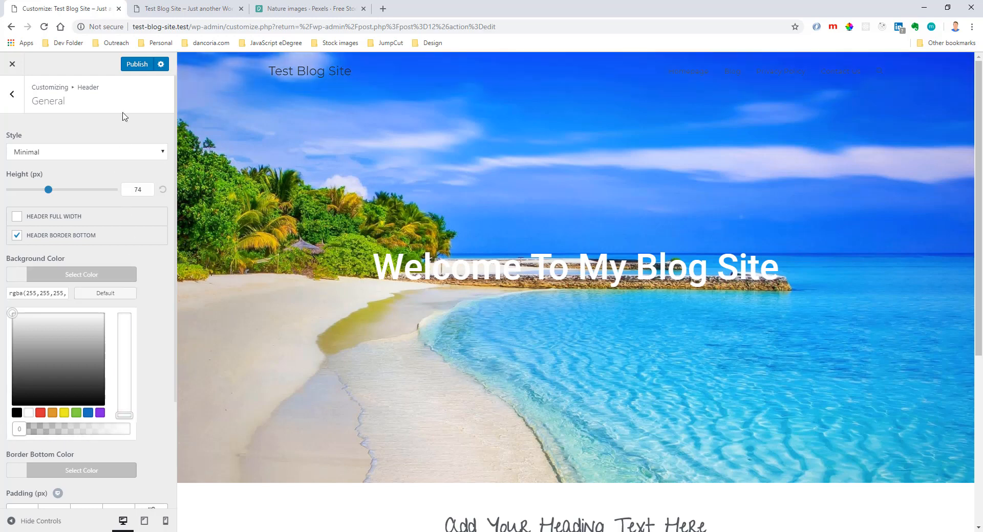
{"action": "left_click", "coordinate": [136, 65]}
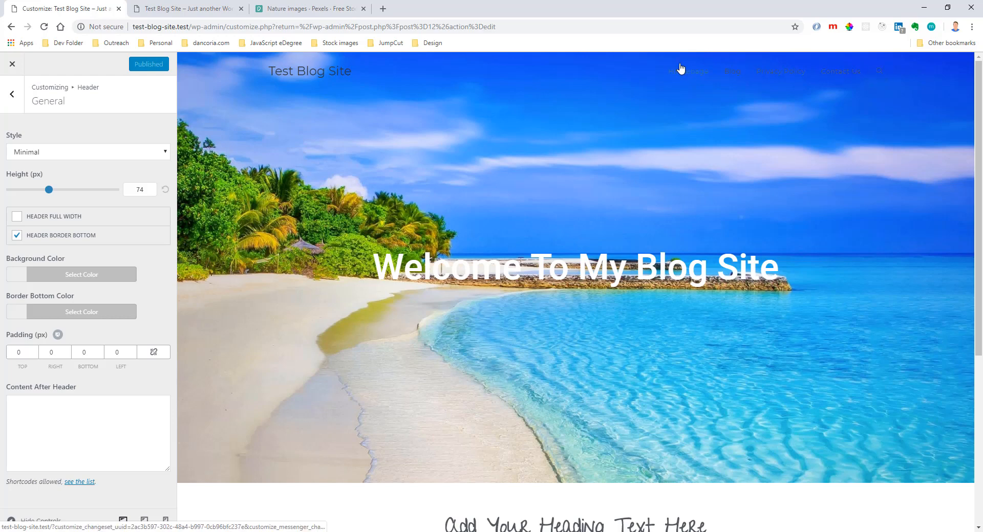
{"action": "left_click", "coordinate": [9, 68]}
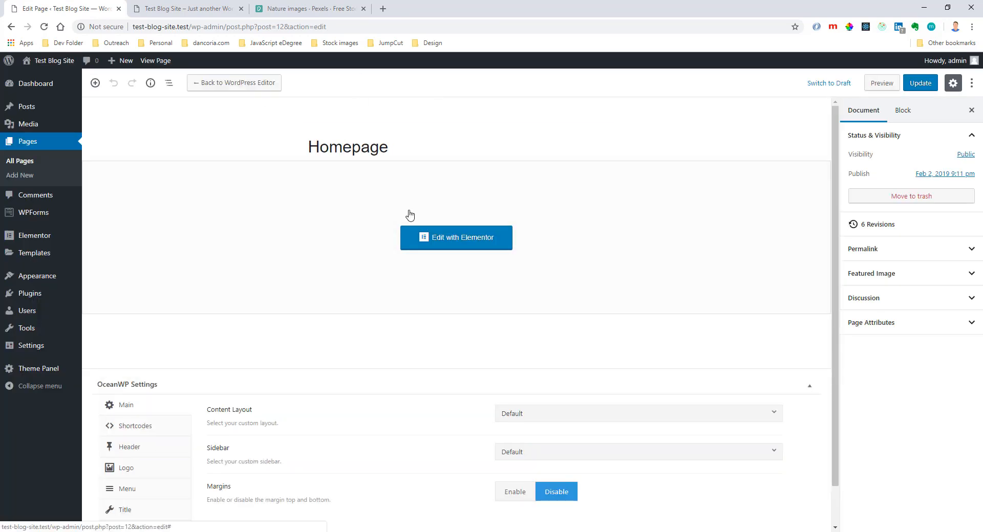
Reload the live homepage with the transparent header and return to the Homepage's edit page.
{"action": "left_click", "coordinate": [200, 10]}
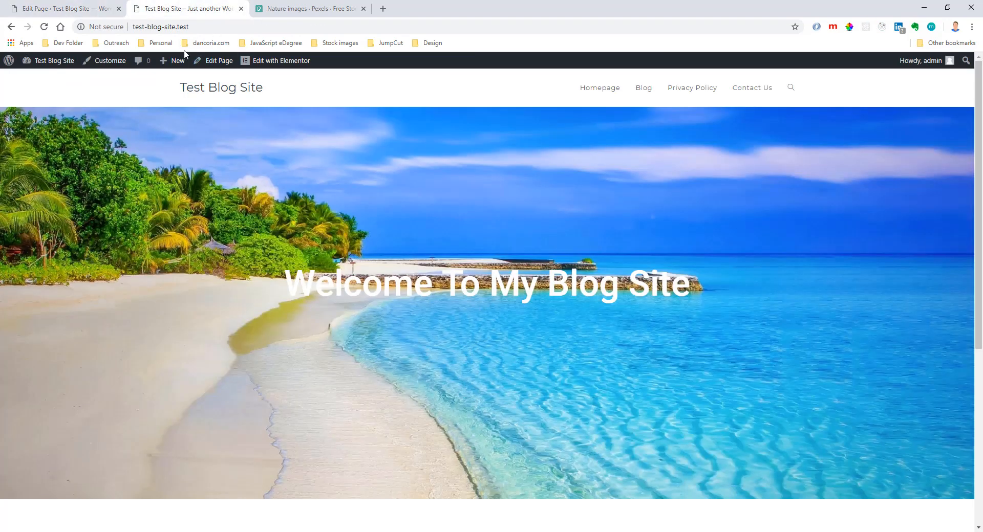
{"action": "key", "text": "F5"}
{"action": "left_click", "coordinate": [67, 9]}
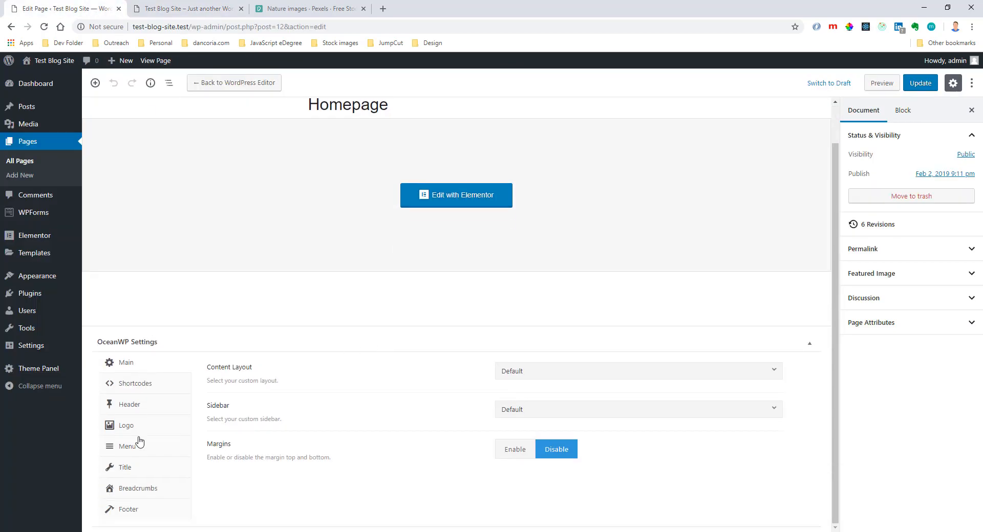
In the Homepage's OceanWP menu settings, set the link color to white, #ffffff.
{"action": "left_click", "coordinate": [130, 453]}
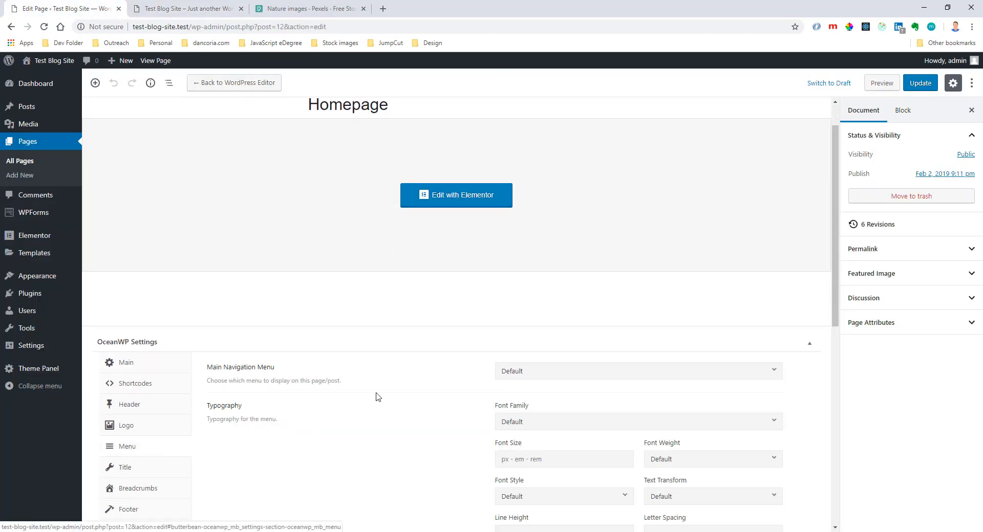
{"action": "scroll", "coordinate": [377, 335], "scroll_direction": "down", "scroll_amount": 3}
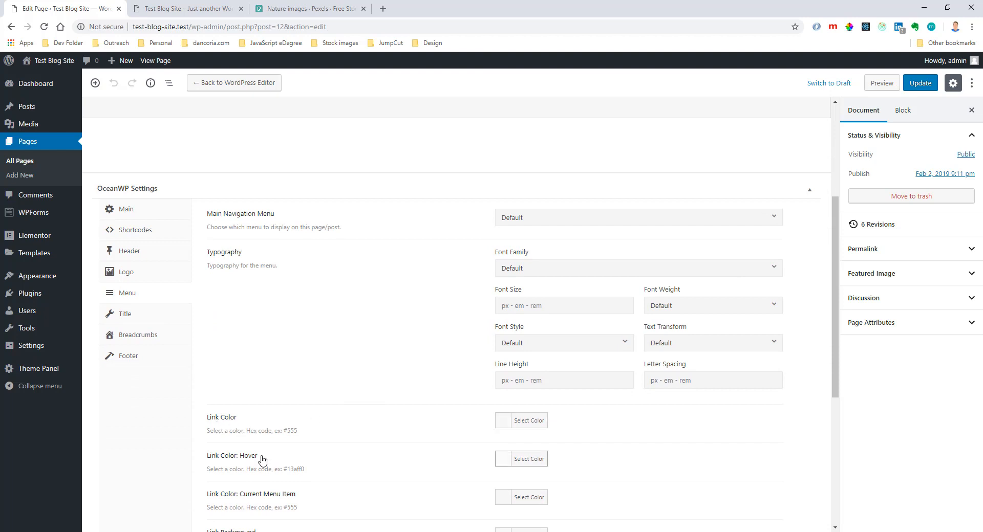
{"action": "left_click", "coordinate": [532, 426]}
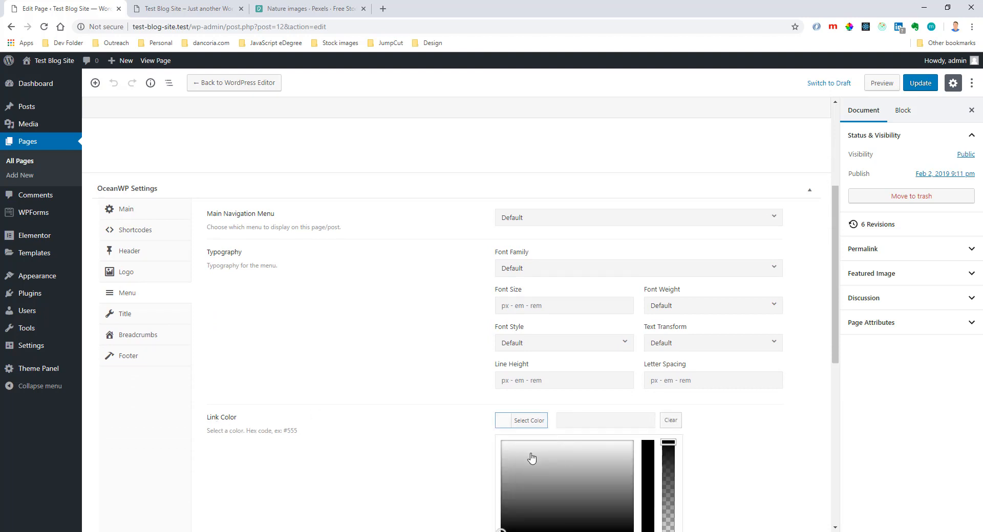
{"action": "scroll", "coordinate": [532, 461], "scroll_direction": "down", "scroll_amount": 2}
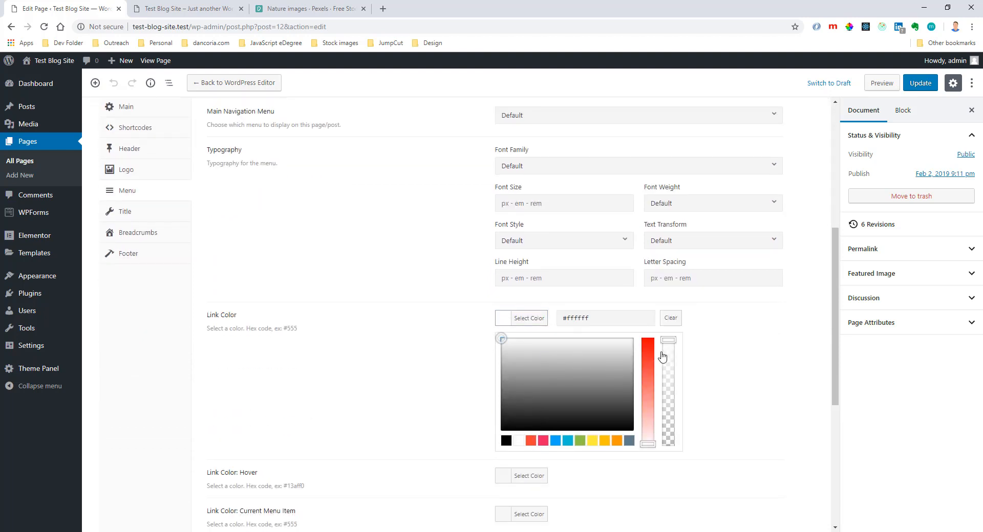
{"action": "left_click", "coordinate": [528, 319]}
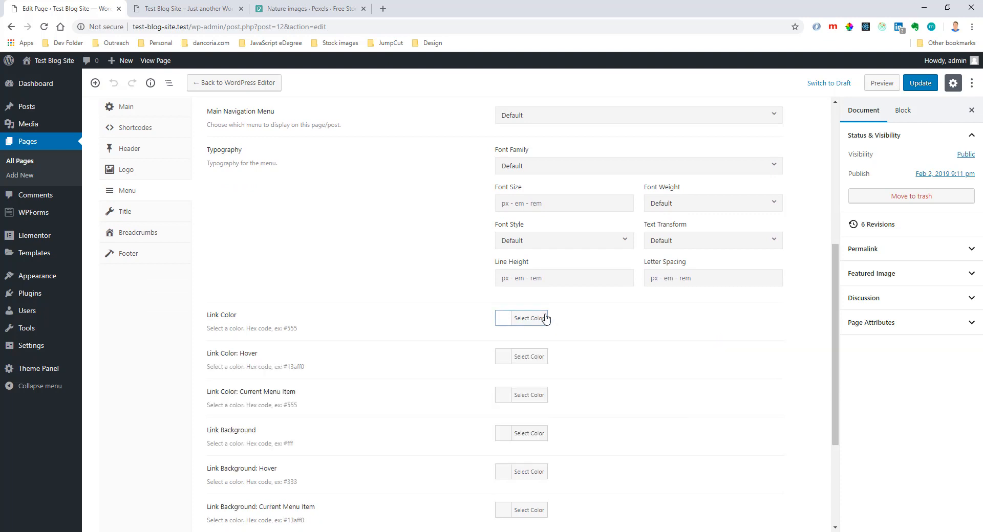
Set the menu links' hover color to light grey #e5e5e5 and update the page.
{"action": "left_click", "coordinate": [529, 358]}
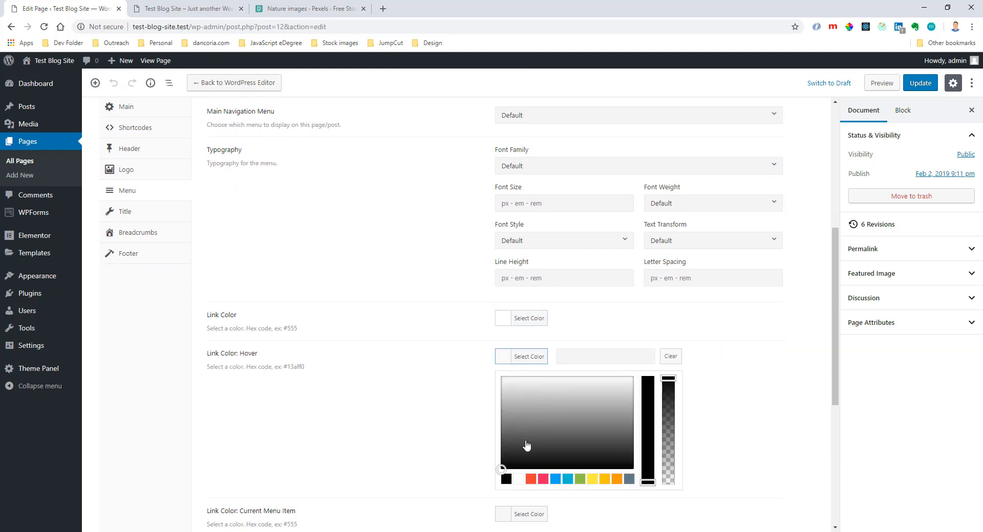
{"action": "left_click_drag", "start_coordinate": [527, 446], "coordinate": [492, 405]}
{"action": "left_click_drag", "start_coordinate": [492, 399], "coordinate": [491, 385]}
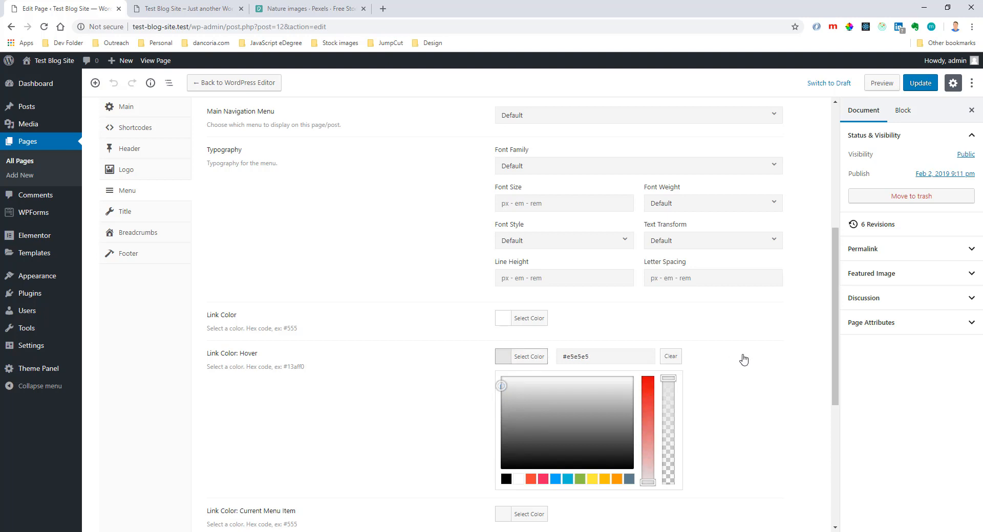
{"action": "left_click", "coordinate": [914, 87]}
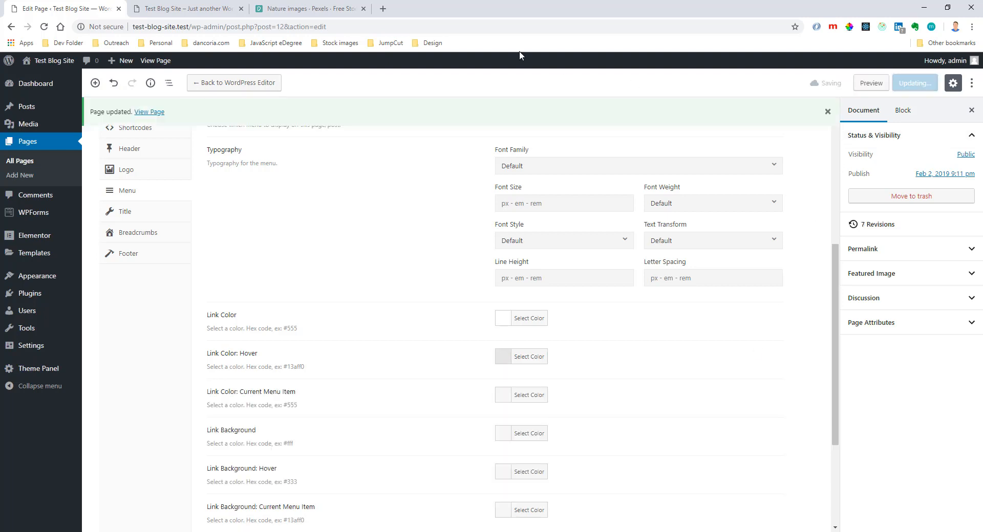
Reload the live homepage to check the menu link colors, and return to the Homepage's OceanWP settings.
{"action": "left_click", "coordinate": [194, 15]}
{"action": "key", "text": "F5"}
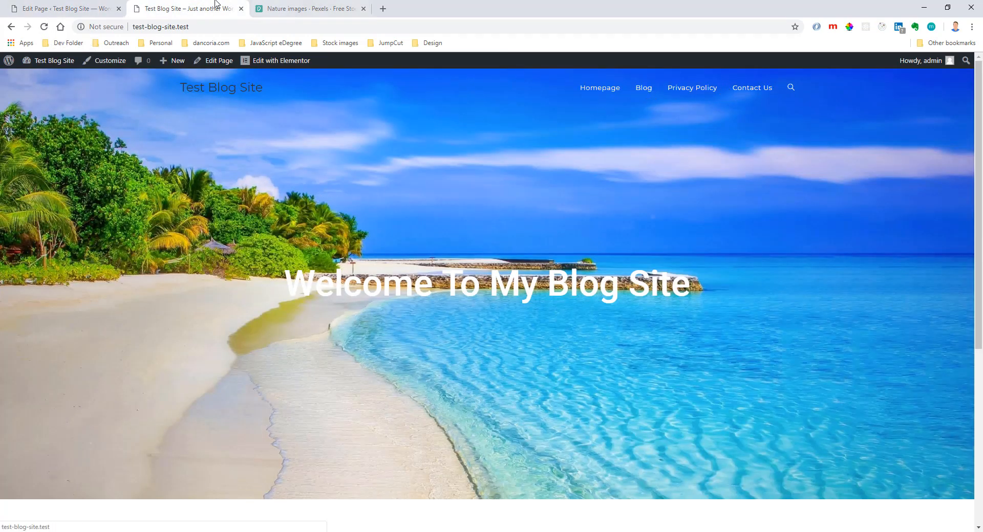
{"action": "left_click", "coordinate": [83, 12]}
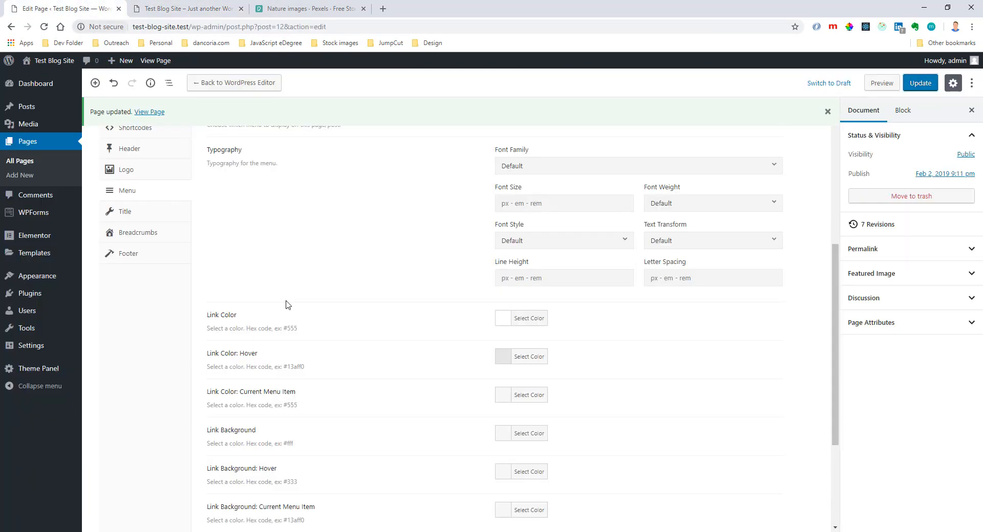
{"action": "scroll", "coordinate": [309, 308], "scroll_direction": "down", "scroll_amount": 3}
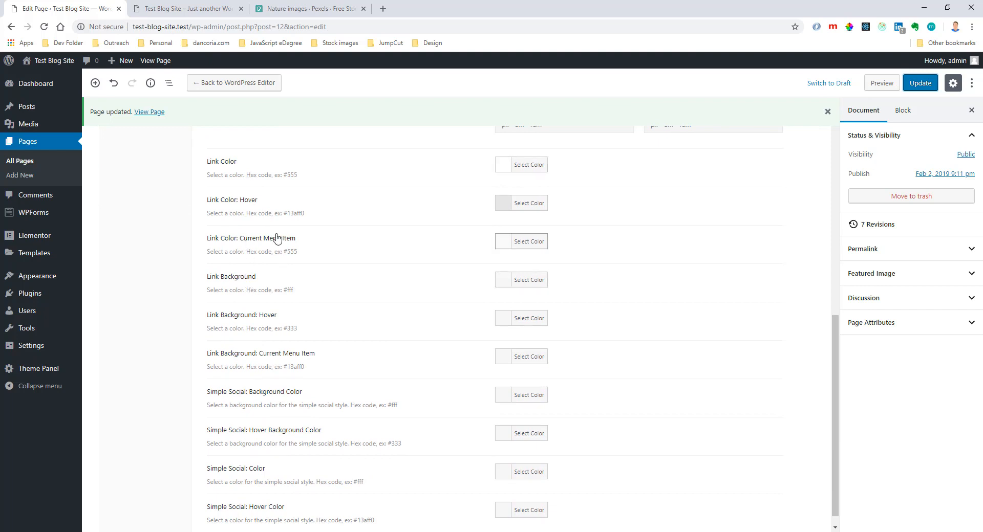
{"action": "left_click", "coordinate": [537, 245]}
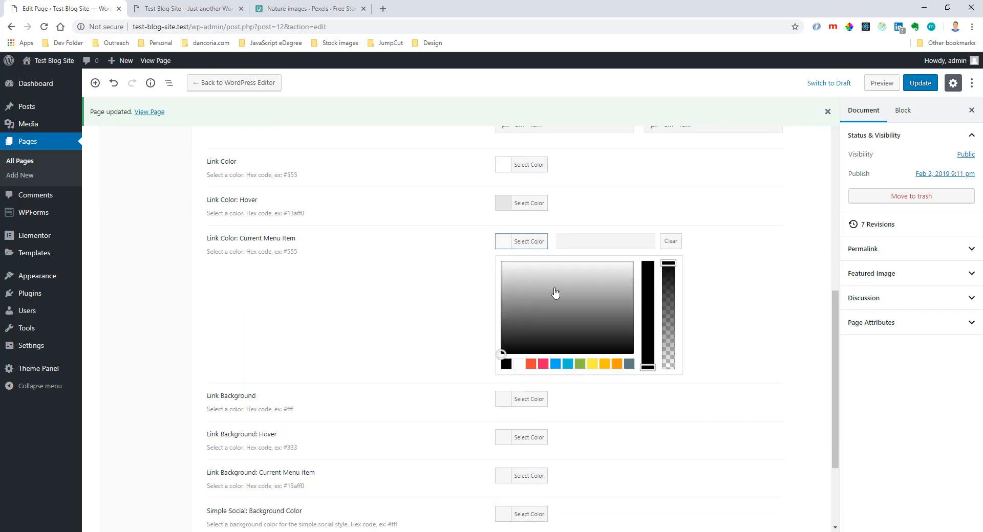
{"action": "left_click", "coordinate": [446, 289]}
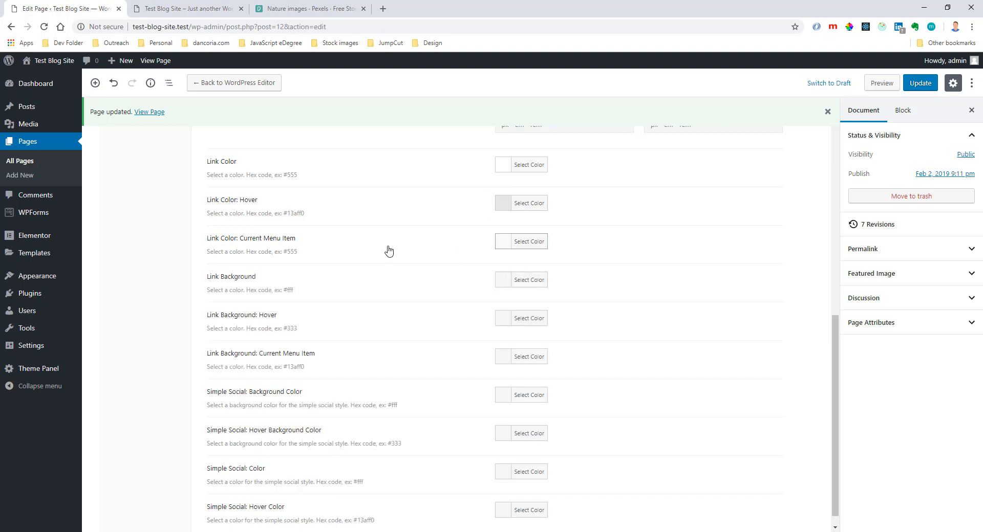
{"action": "scroll", "coordinate": [388, 251], "scroll_direction": "up", "scroll_amount": 4}
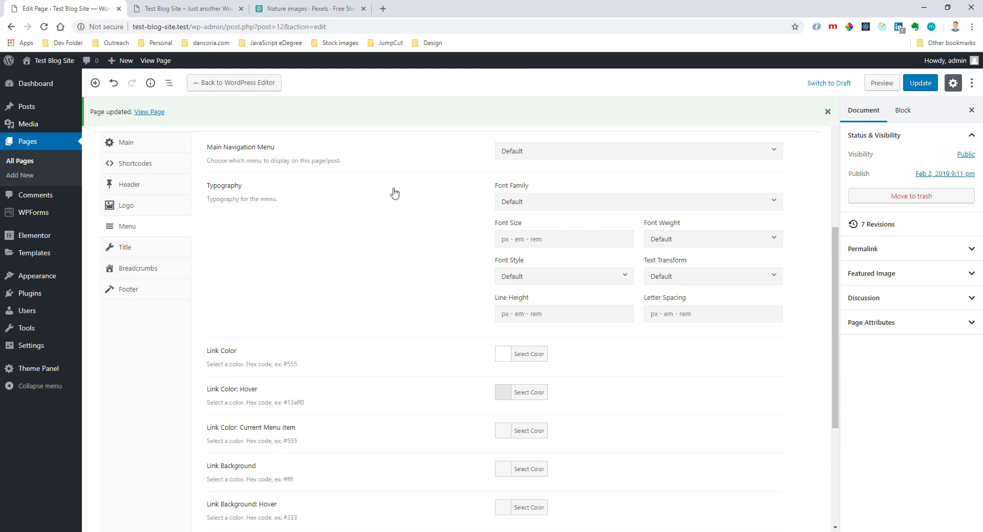
{"action": "scroll", "coordinate": [417, 271], "scroll_direction": "up", "scroll_amount": 3}
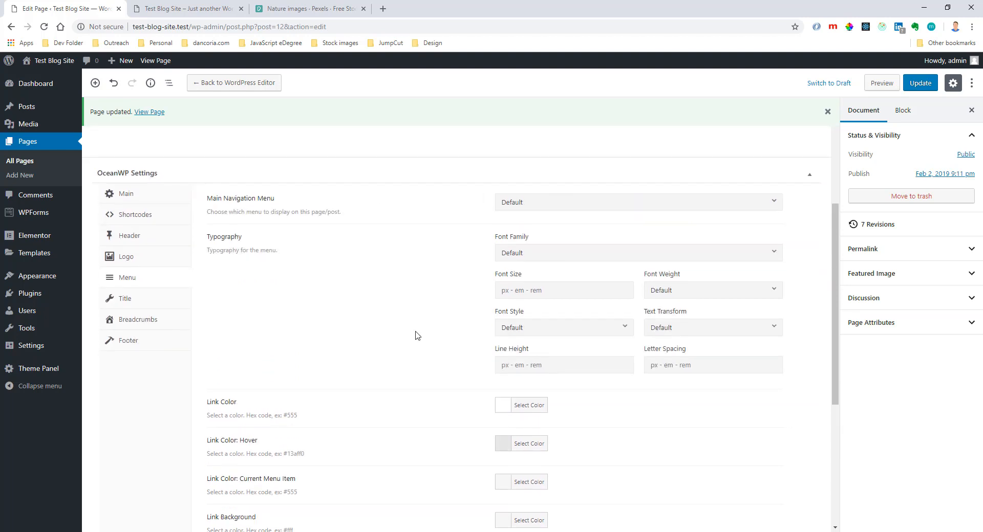
{"action": "scroll", "coordinate": [418, 336], "scroll_direction": "up", "scroll_amount": 1}
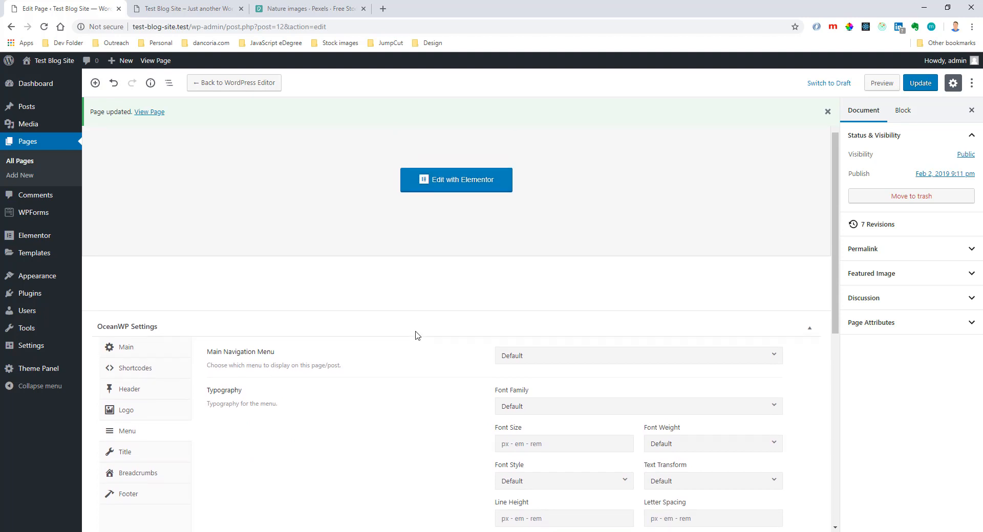
View the live homepage and check how the header title and menu links look over the hero image.
{"action": "left_click", "coordinate": [189, 9]}
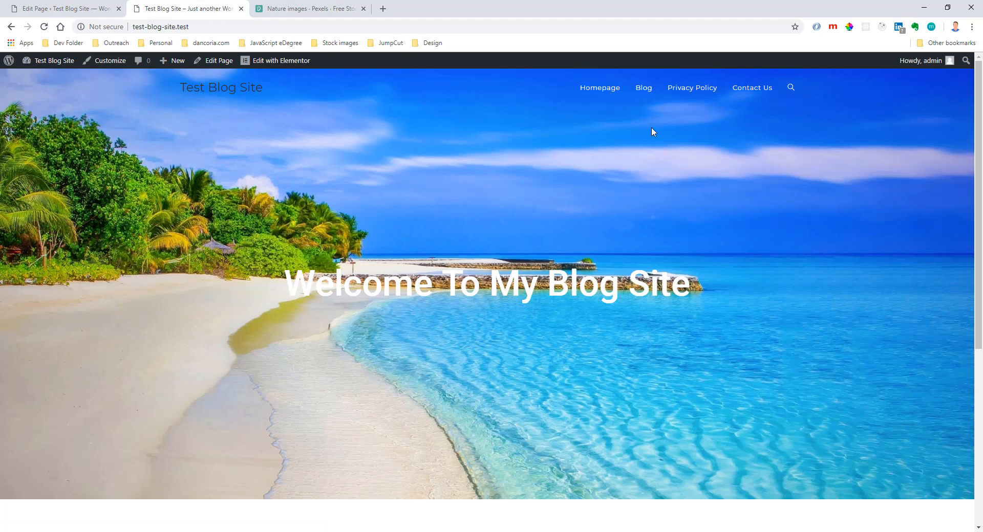
{"action": "left_click", "coordinate": [66, 9]}
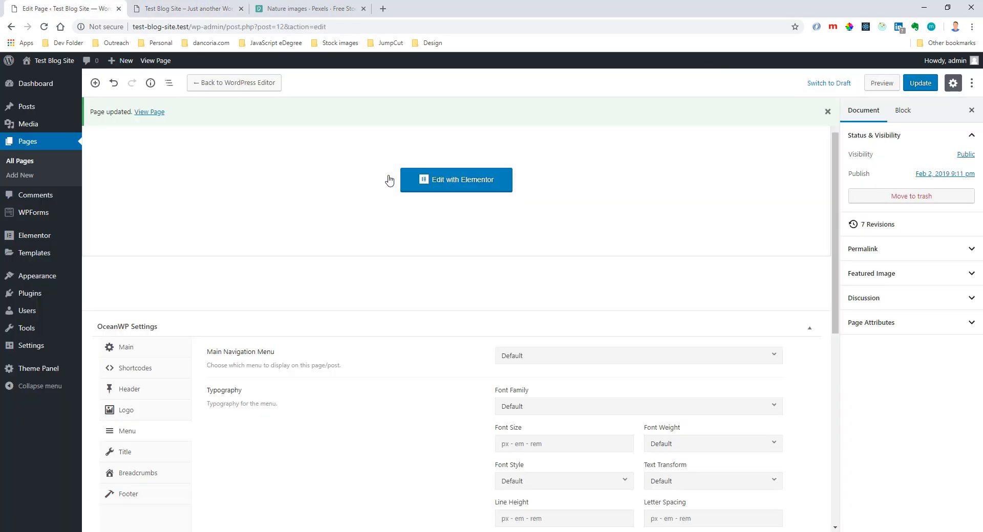
{"action": "left_click", "coordinate": [184, 8]}
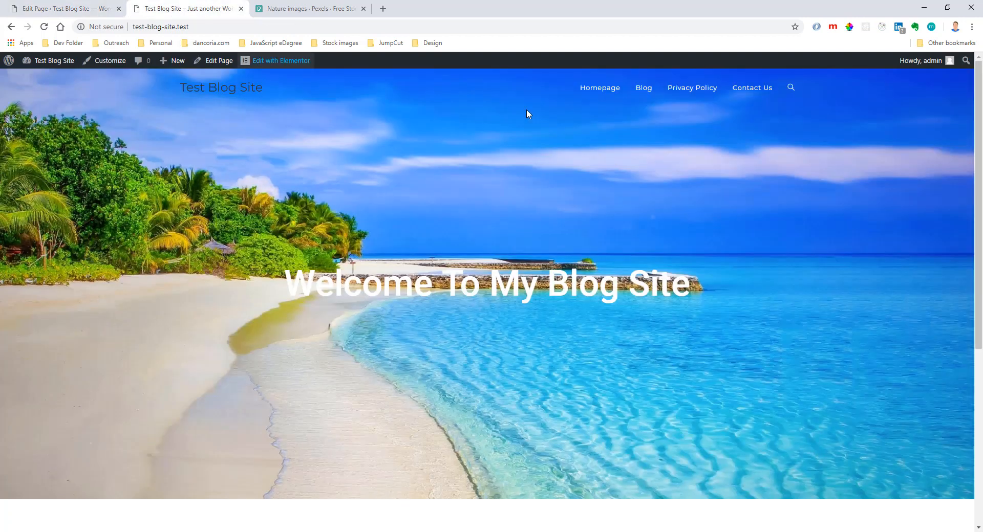
Check the header on the Blog page, and open the Homepage for editing in Elementor.
{"action": "left_click", "coordinate": [642, 91]}
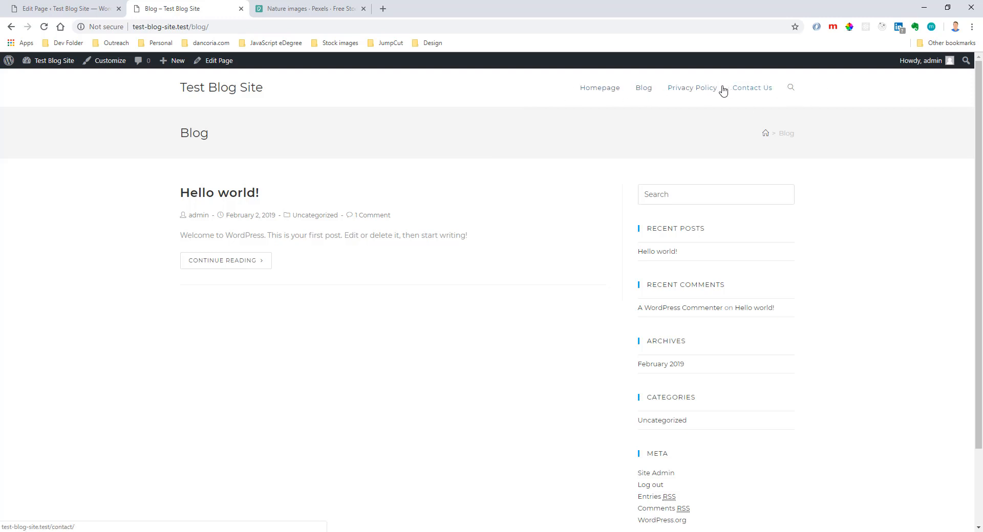
{"action": "left_click", "coordinate": [79, 9]}
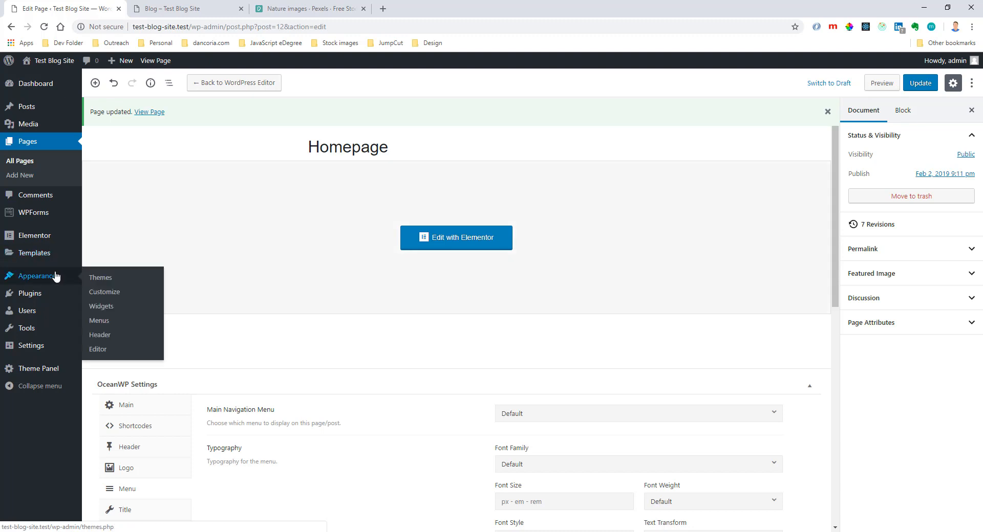
{"action": "left_click", "coordinate": [481, 251]}
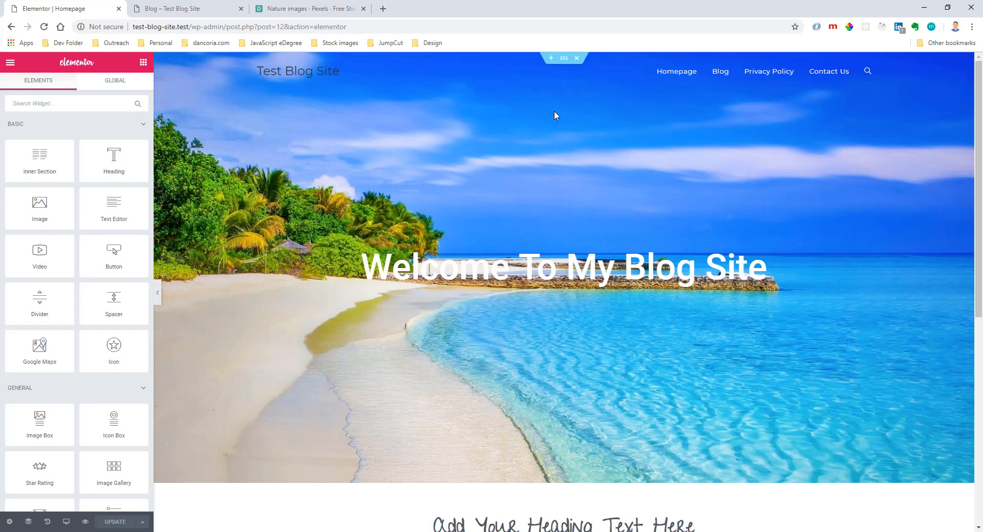
Open the hero section's settings and show the Navigator with the page structure.
{"action": "right_click", "coordinate": [538, 147]}
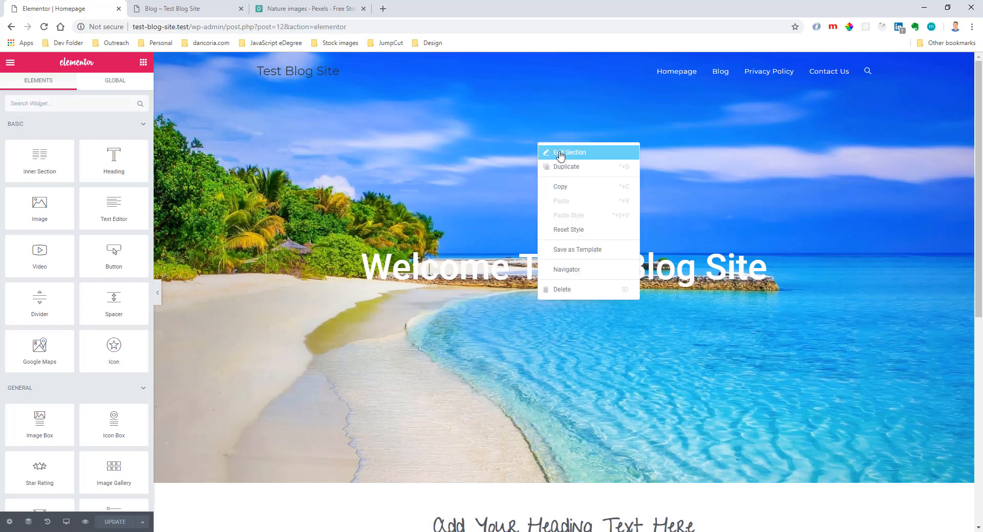
{"action": "left_click", "coordinate": [560, 154]}
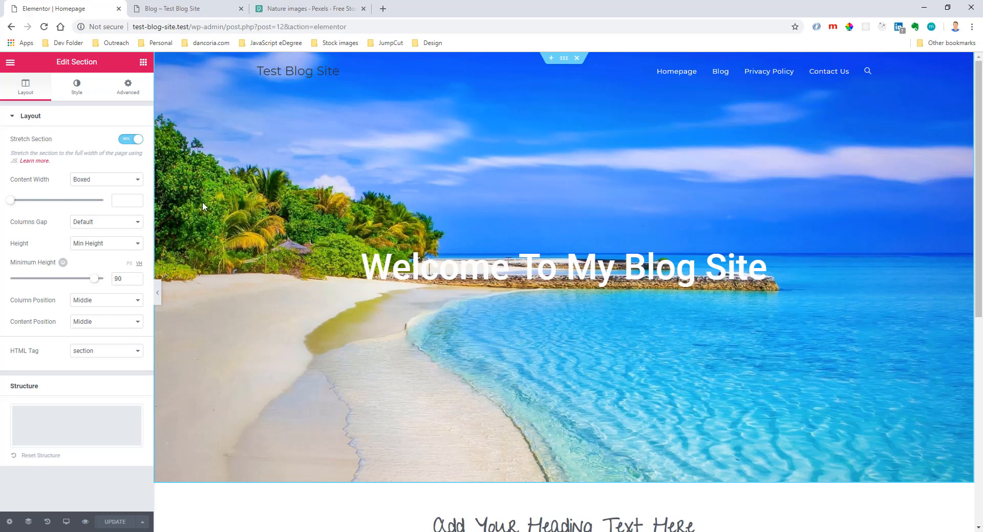
{"action": "left_click", "coordinate": [28, 522]}
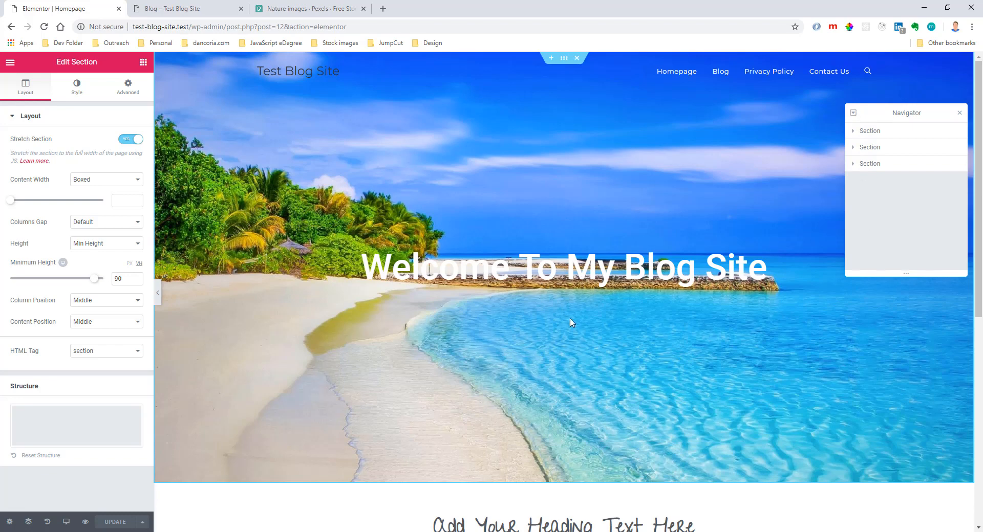
Select the heading and first icon box to locate them in the Navigator, and collapse their sections in the structure.
{"action": "scroll", "coordinate": [572, 322], "scroll_direction": "down", "scroll_amount": 8}
{"action": "left_click", "coordinate": [487, 174]}
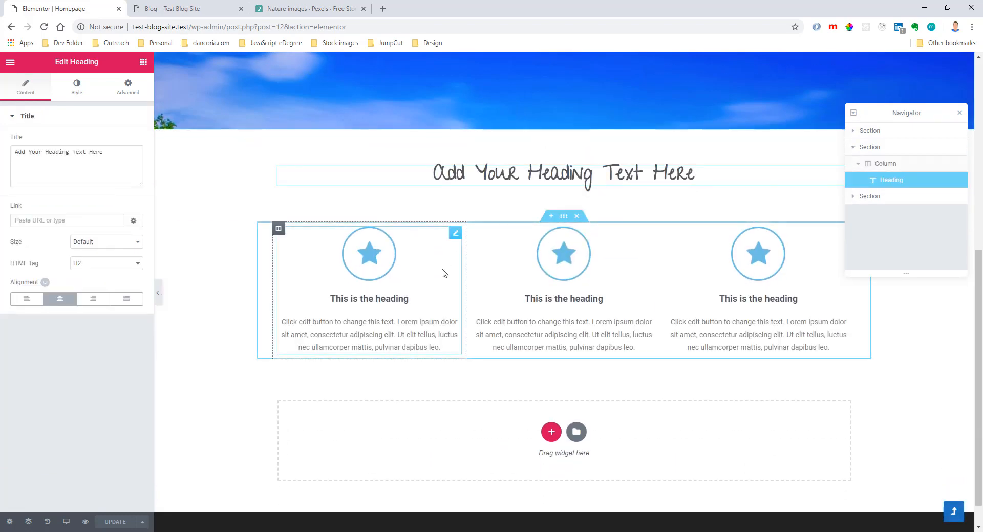
{"action": "left_click", "coordinate": [444, 273]}
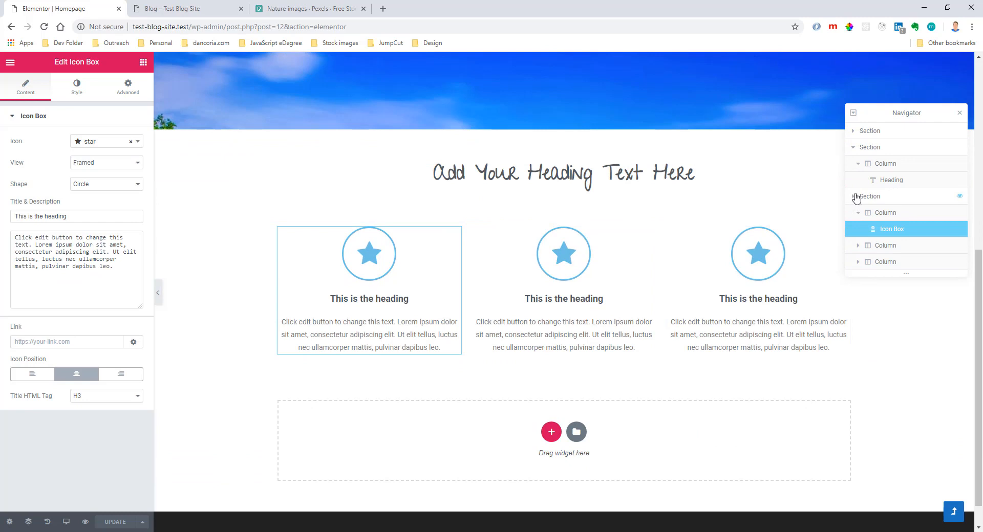
{"action": "left_click", "coordinate": [854, 196]}
{"action": "left_click", "coordinate": [859, 147]}
{"action": "left_click", "coordinate": [854, 147]}
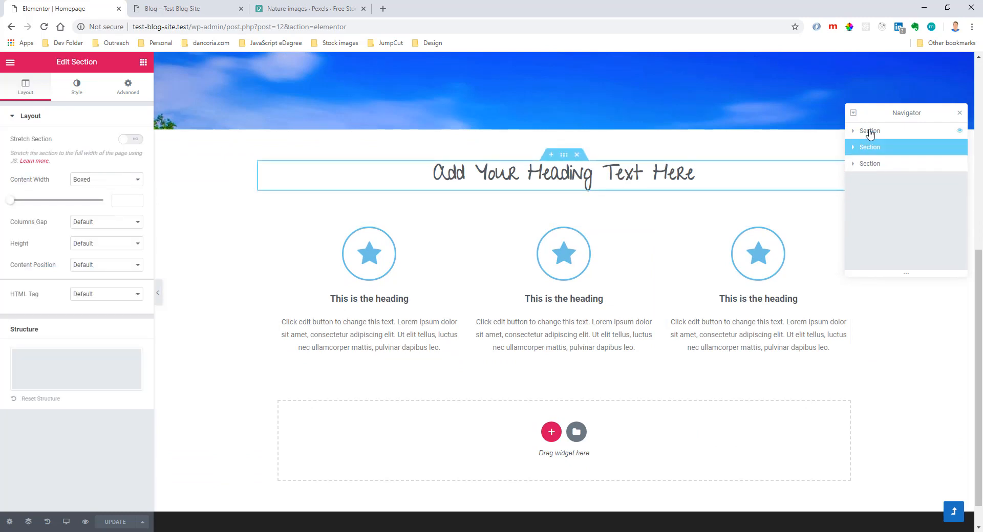
{"action": "scroll", "coordinate": [716, 220], "scroll_direction": "up", "scroll_amount": 7}
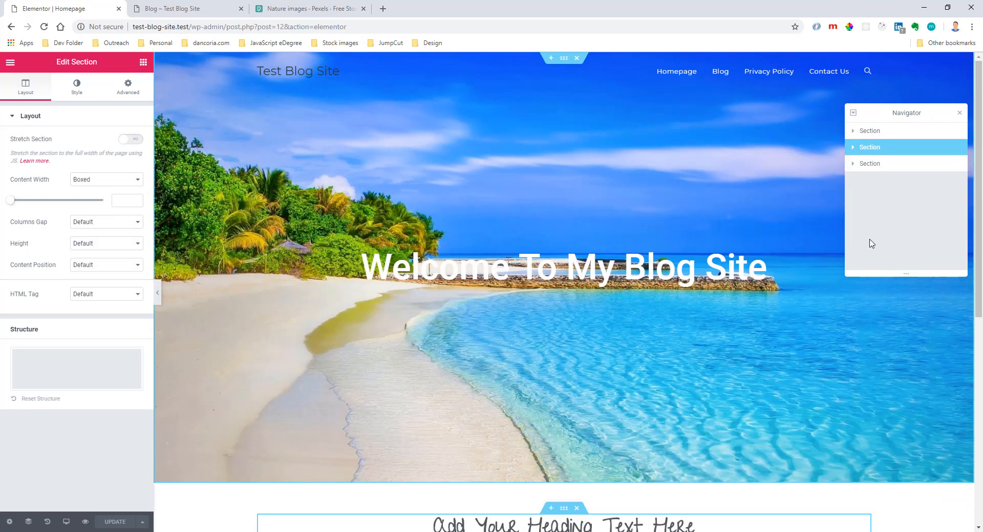
Select the hero section and set its background overlay type to Gradient.
{"action": "left_click", "coordinate": [886, 132]}
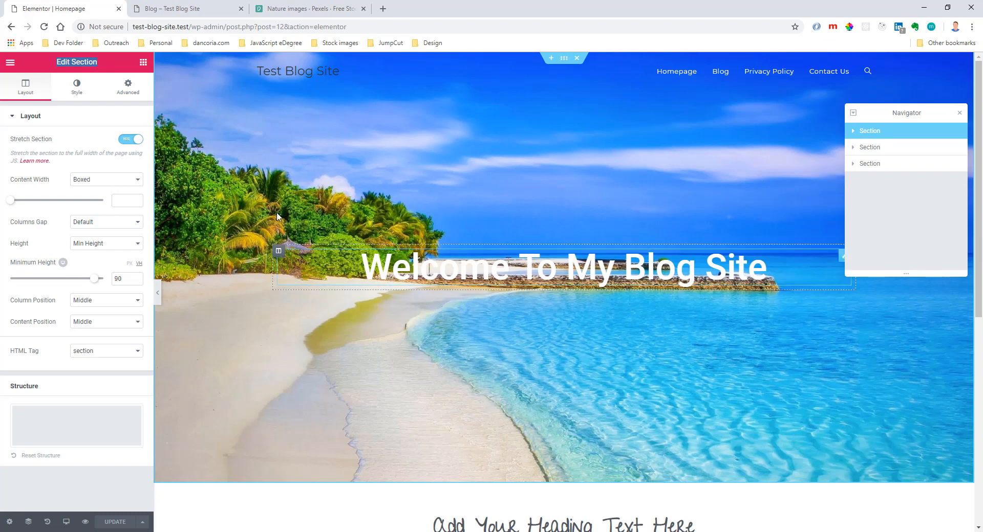
{"action": "left_click", "coordinate": [74, 96]}
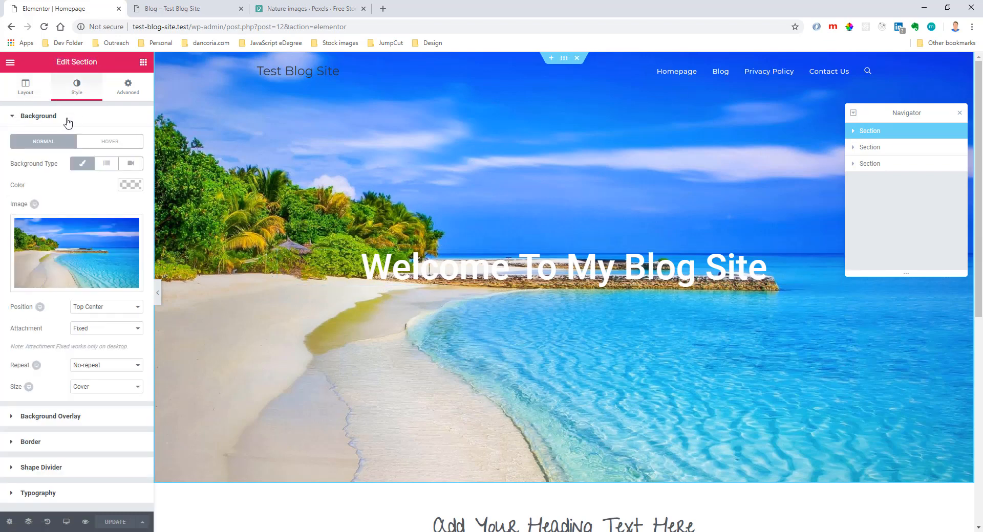
{"action": "left_click", "coordinate": [66, 119]}
{"action": "left_click", "coordinate": [58, 141]}
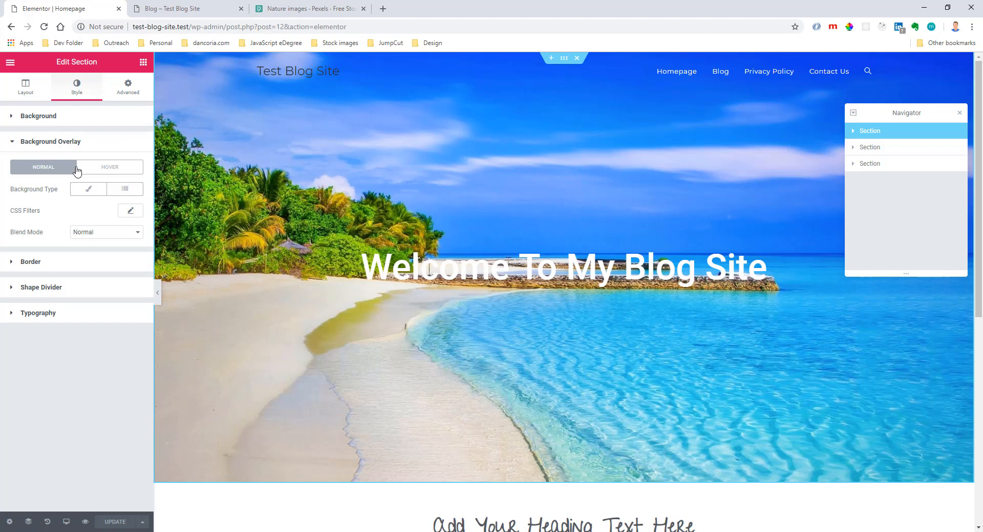
{"action": "left_click", "coordinate": [88, 189]}
{"action": "left_click", "coordinate": [109, 189]}
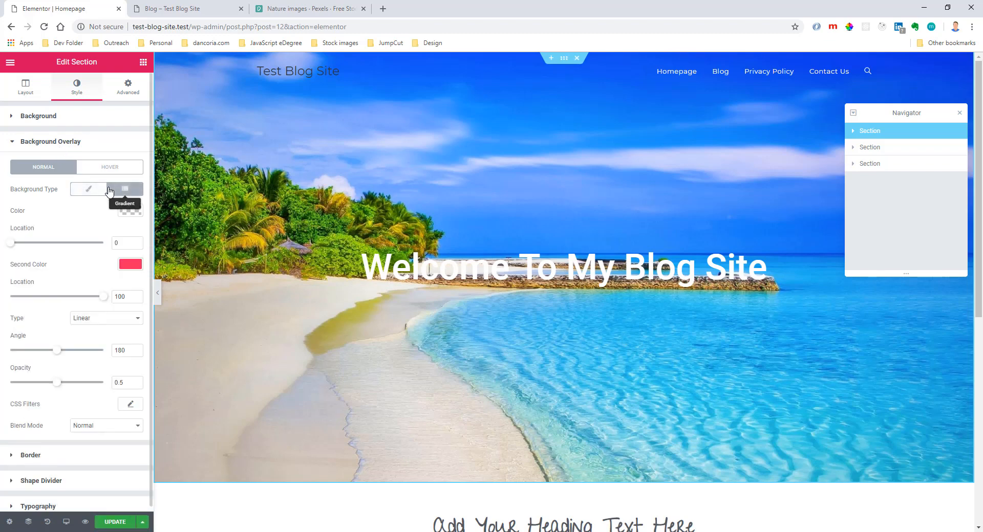
Set the overlay gradient's first color to grey #828282 and its second color to dark grey #54595f.
{"action": "left_click", "coordinate": [131, 210]}
{"action": "left_click", "coordinate": [46, 285]}
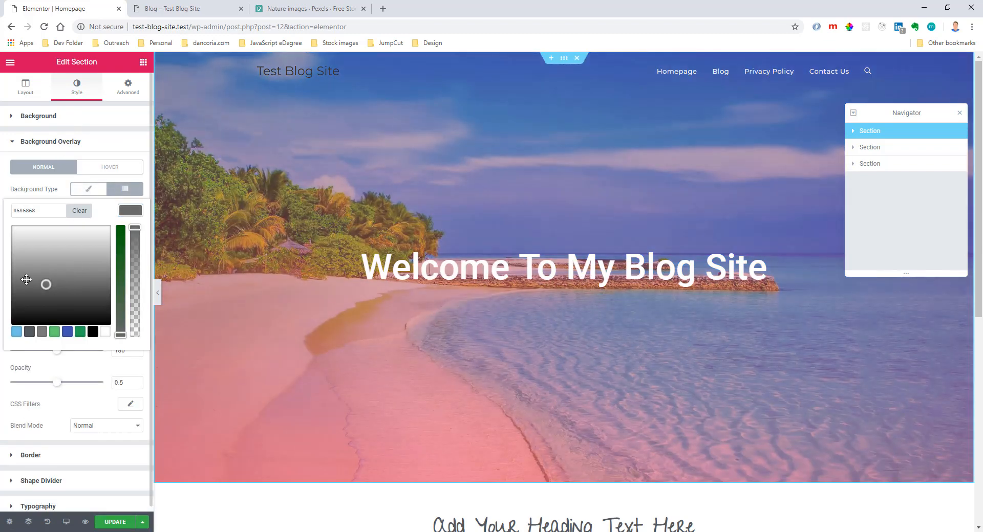
{"action": "left_click", "coordinate": [131, 212]}
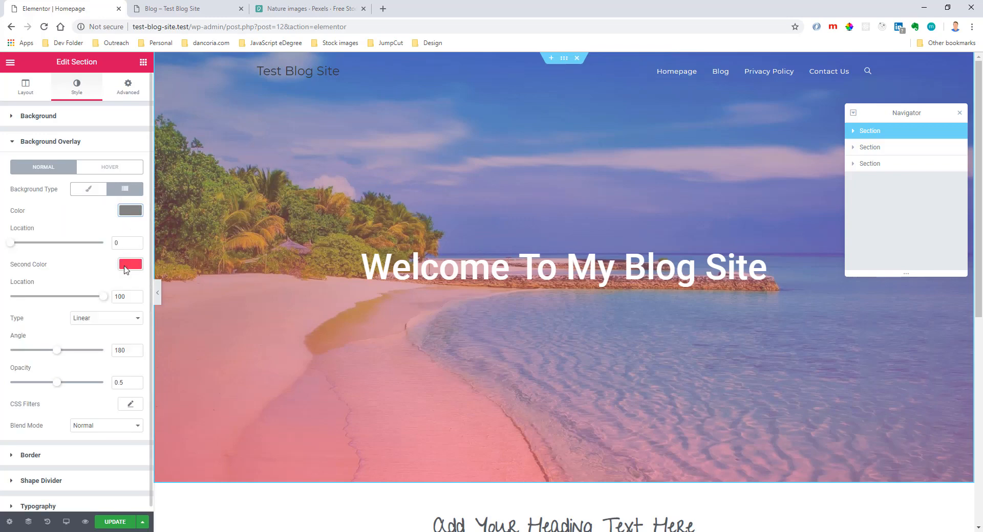
{"action": "left_click", "coordinate": [125, 265]}
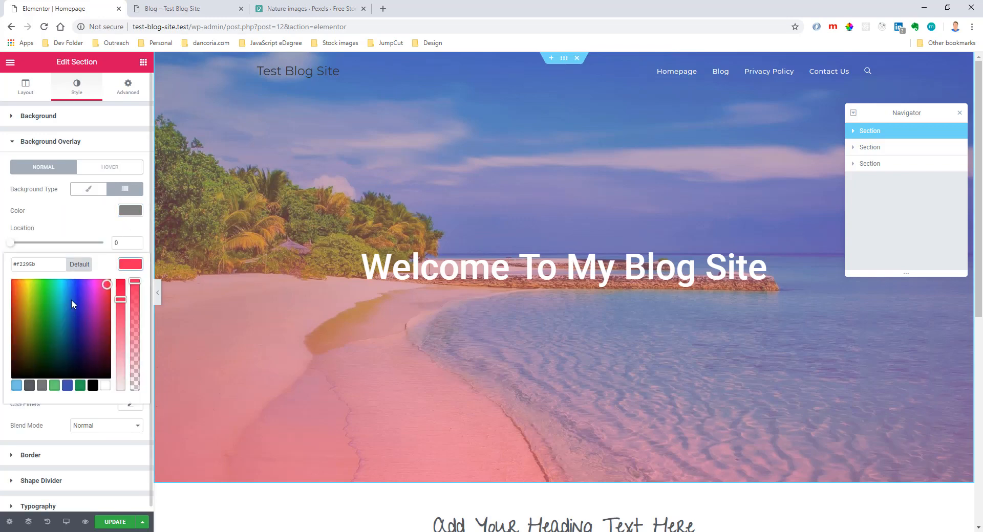
{"action": "left_click", "coordinate": [29, 385]}
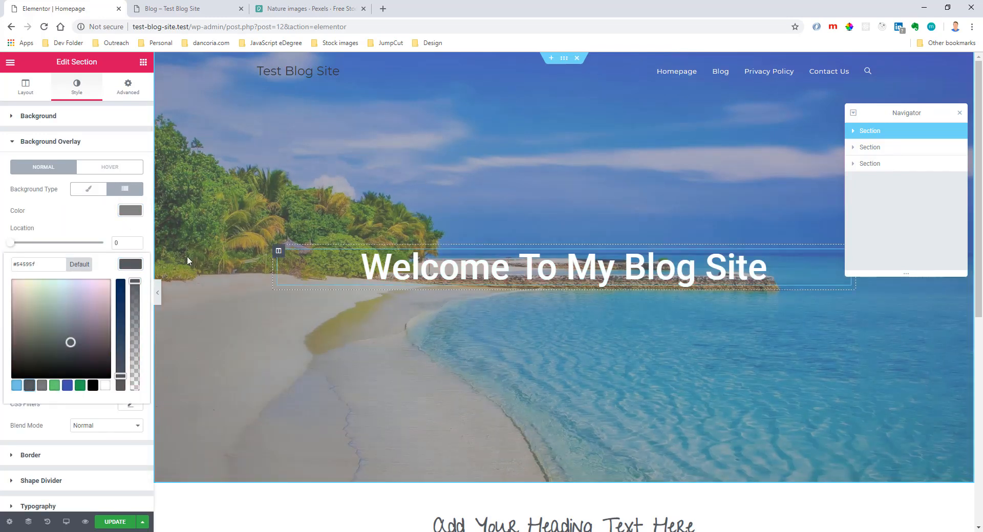
{"action": "left_click", "coordinate": [126, 234]}
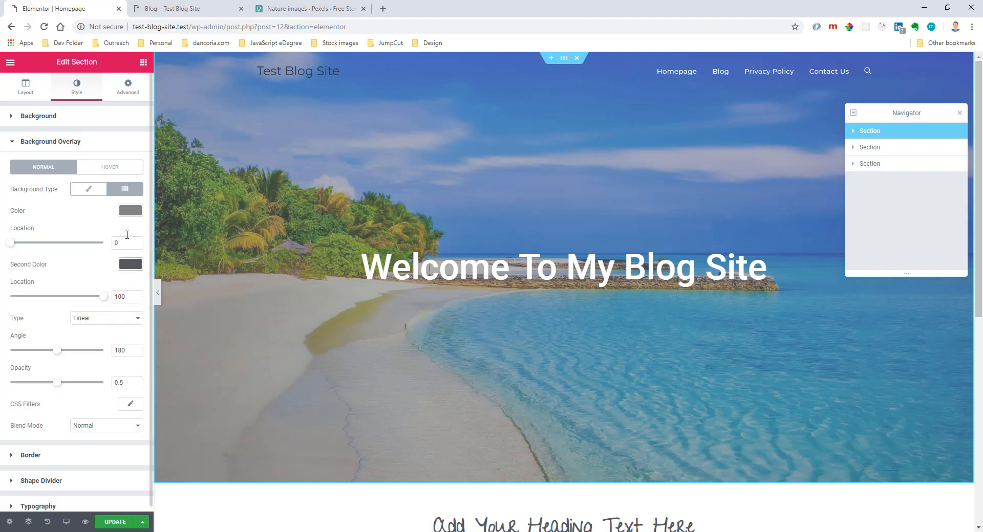
Try a Radial overlay gradient positioned Center Center with an opacity of 0.76.
{"action": "left_click", "coordinate": [89, 322]}
{"action": "left_click", "coordinate": [97, 337]}
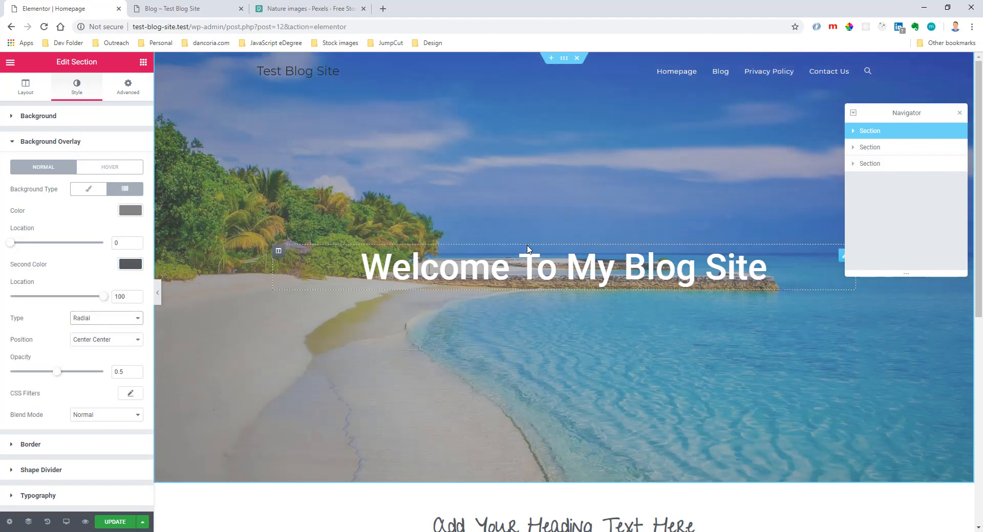
{"action": "left_click", "coordinate": [115, 340]}
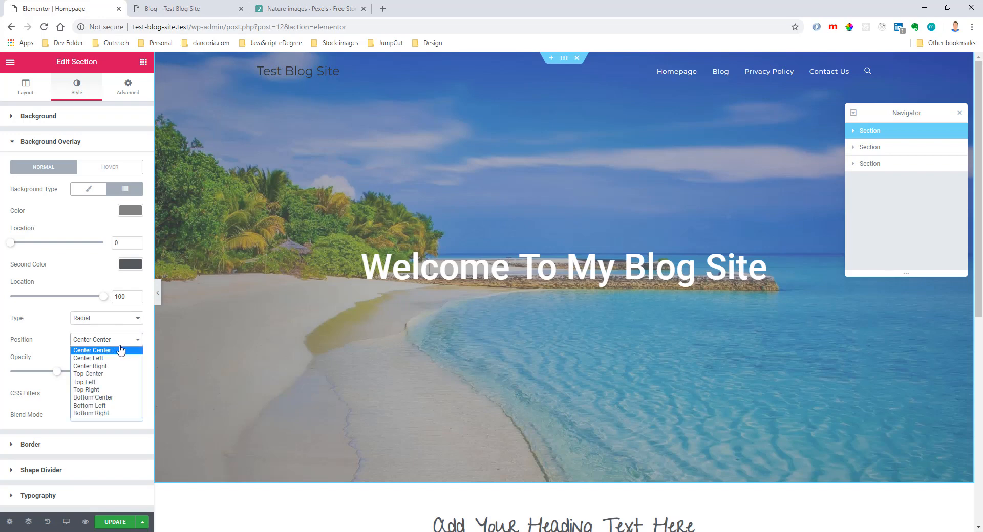
{"action": "left_click", "coordinate": [119, 345]}
{"action": "left_click_drag", "start_coordinate": [55, 373], "coordinate": [80, 373]}
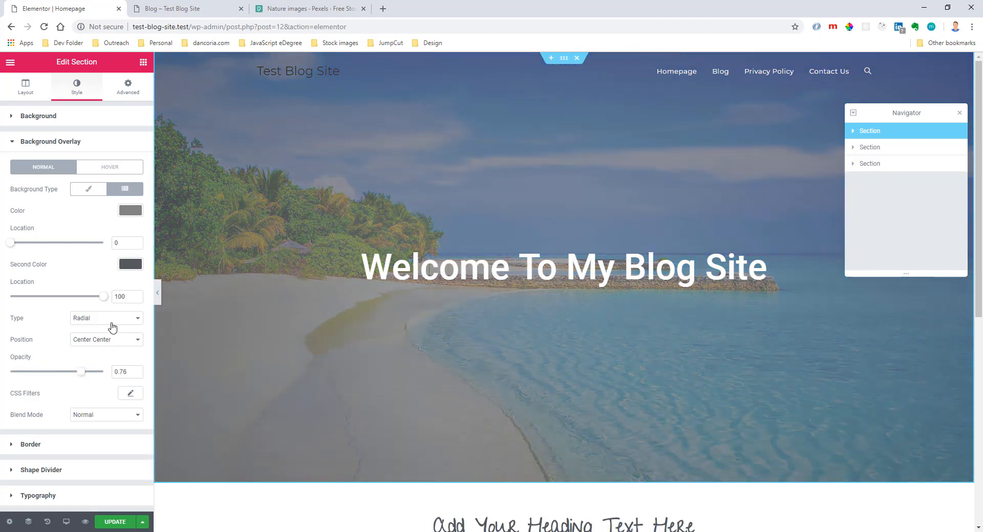
Set the overlay gradient type to Linear with an opacity of 0.4 and update the page.
{"action": "left_click", "coordinate": [109, 320]}
{"action": "left_click", "coordinate": [102, 340]}
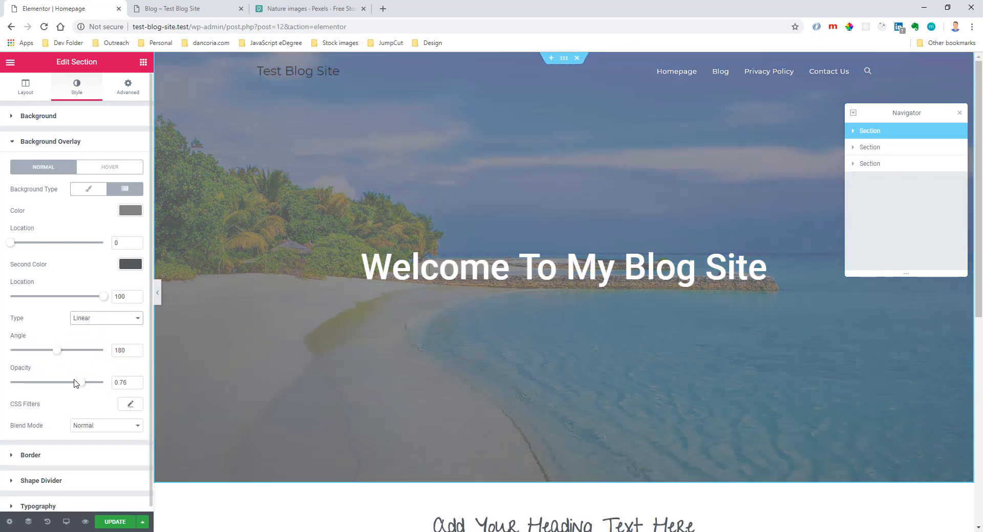
{"action": "left_click_drag", "start_coordinate": [80, 385], "coordinate": [62, 388]}
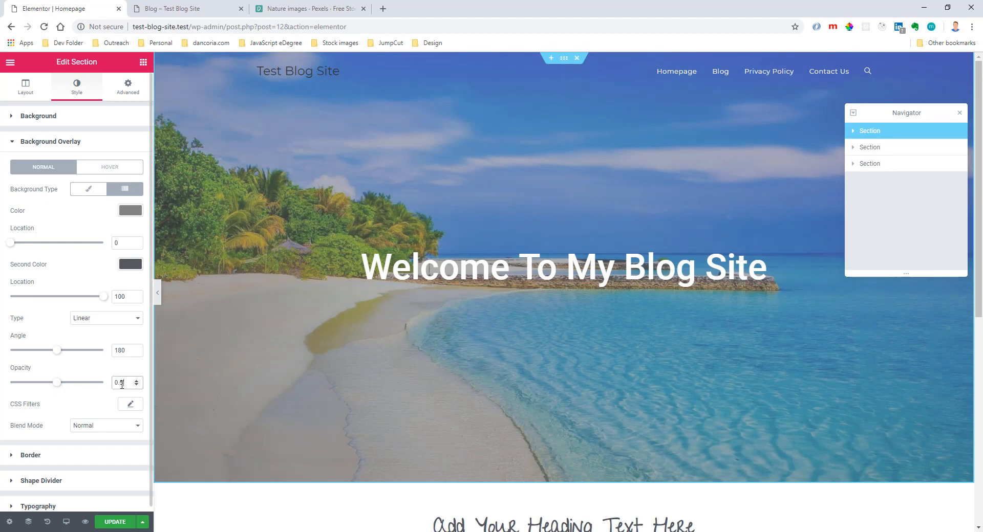
{"action": "type", "text": "4"}
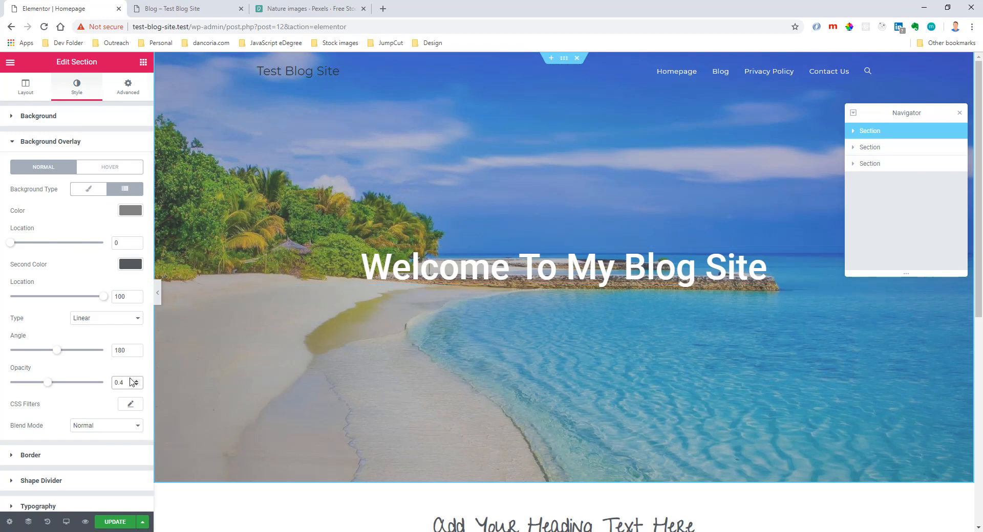
{"action": "type", "text": "3"}
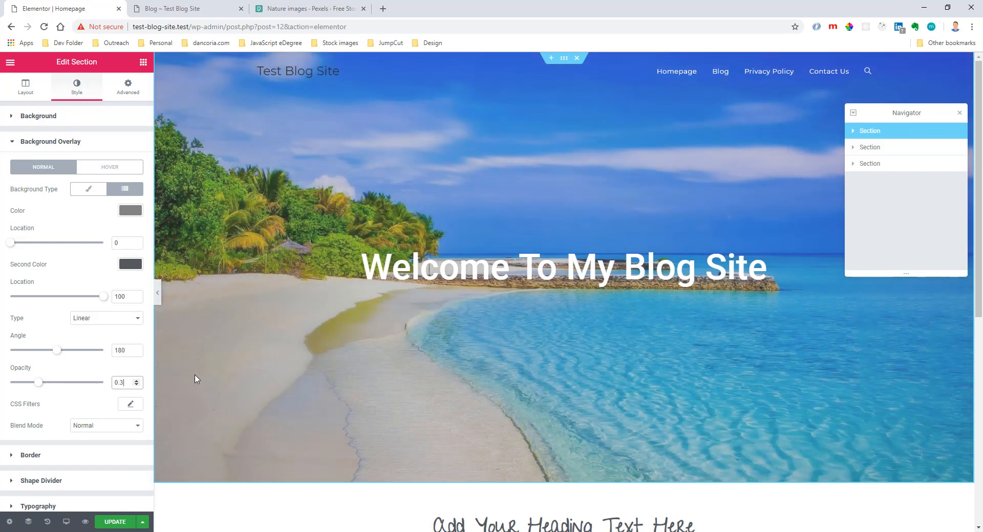
{"action": "key", "text": "BackSpace"}
{"action": "type", "text": "4"}
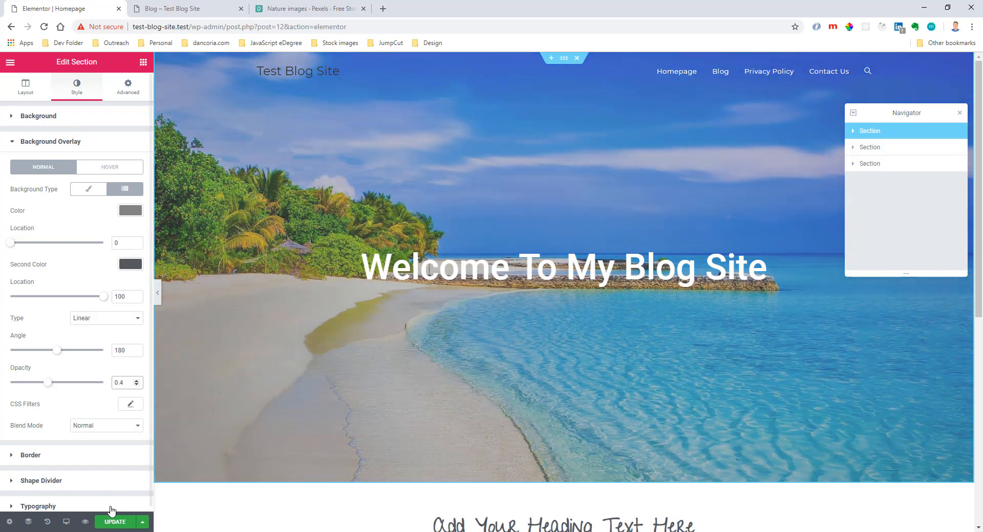
{"action": "left_click", "coordinate": [106, 526]}
View the live homepage to check the hero's overlay, and return to the Elementor editor.
{"action": "left_click", "coordinate": [174, 8]}
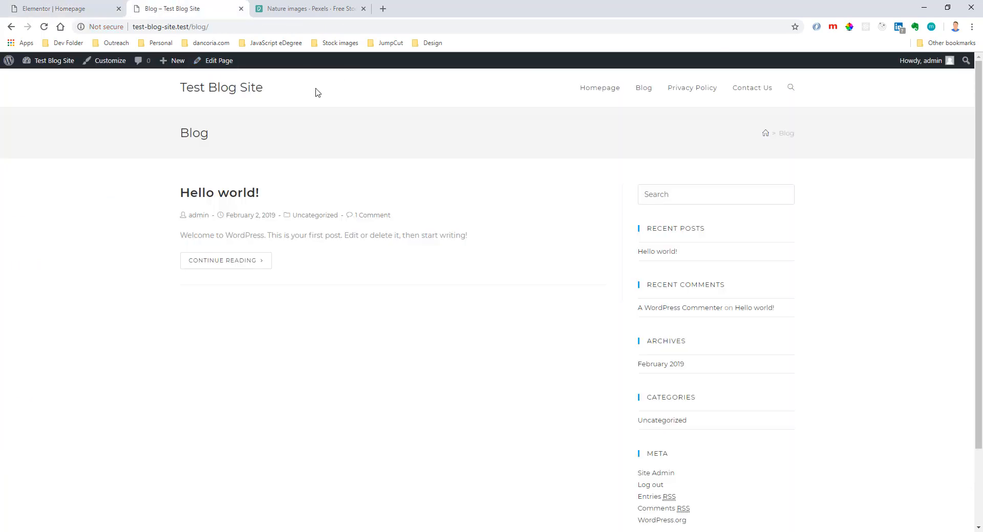
{"action": "left_click", "coordinate": [255, 91]}
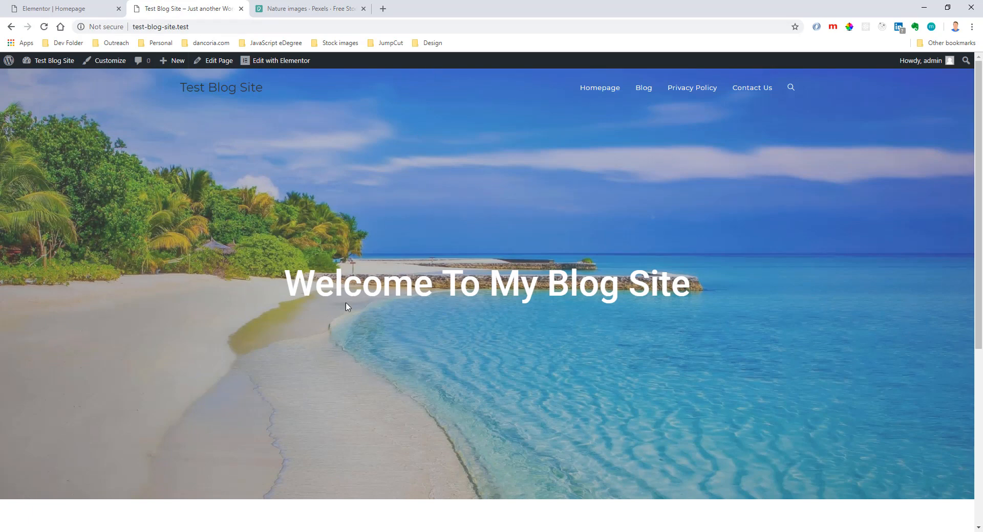
{"action": "left_click", "coordinate": [85, 8]}
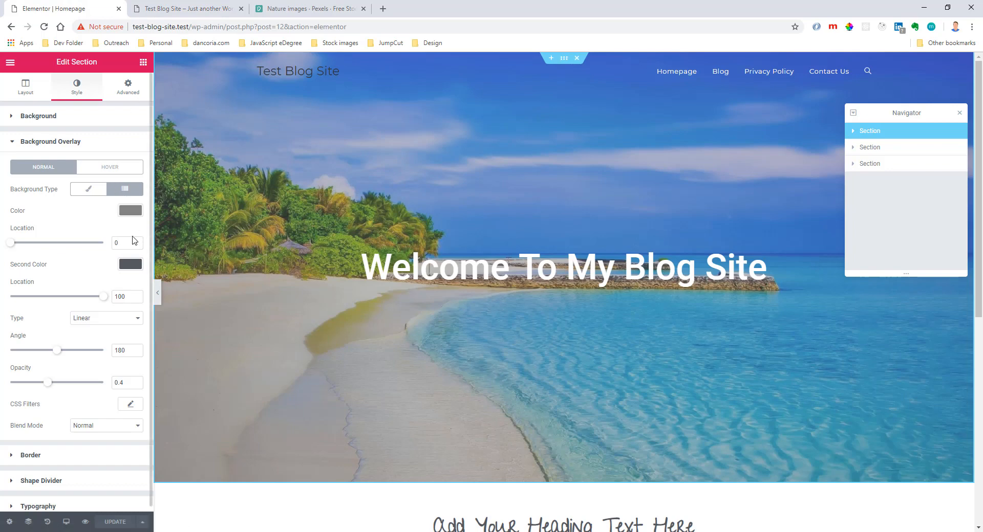
Switch the hero overlay to a Classic semi-transparent grey with RGB 122,122,122, update the page and reload the live homepage.
{"action": "left_click", "coordinate": [88, 189]}
{"action": "left_click", "coordinate": [124, 211]}
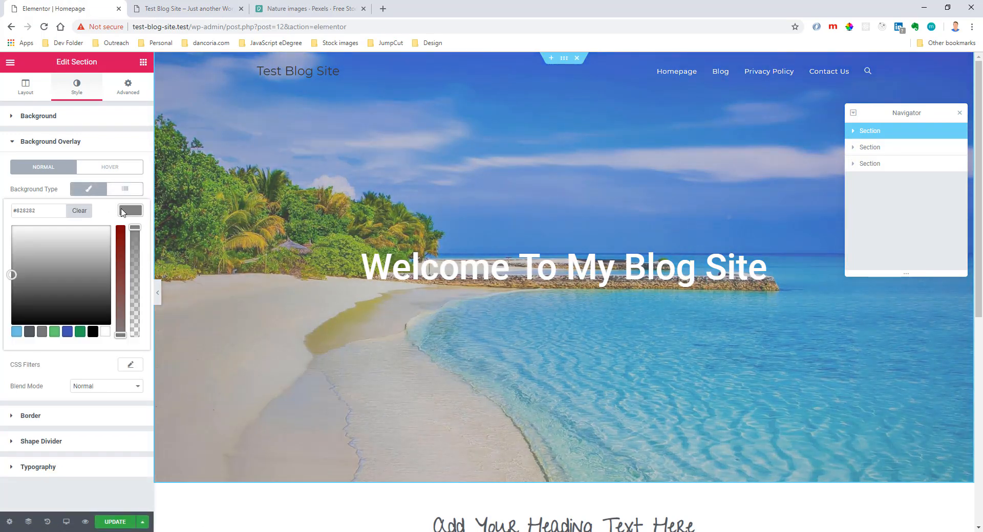
{"action": "left_click", "coordinate": [42, 333]}
{"action": "left_click_drag", "start_coordinate": [134, 230], "coordinate": [143, 302]}
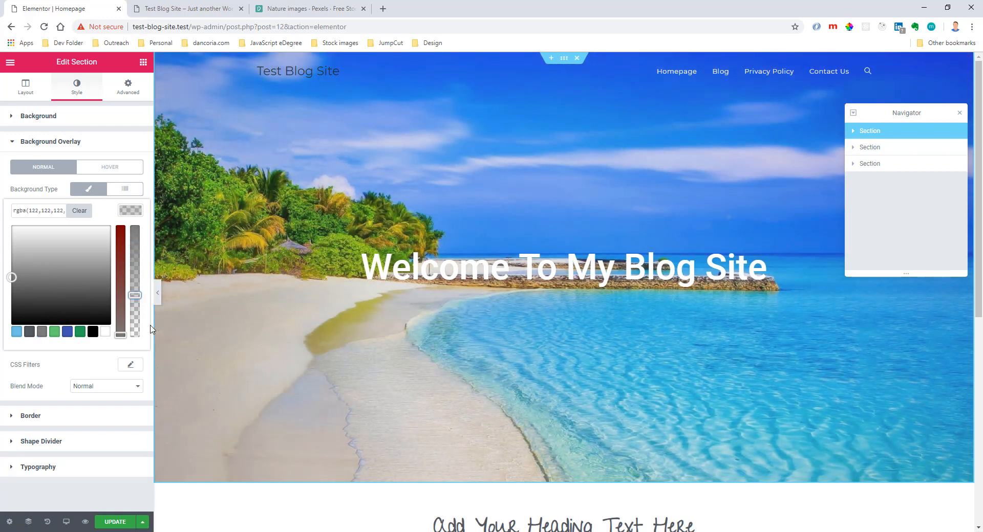
{"action": "left_click", "coordinate": [115, 522]}
{"action": "left_click", "coordinate": [185, 8]}
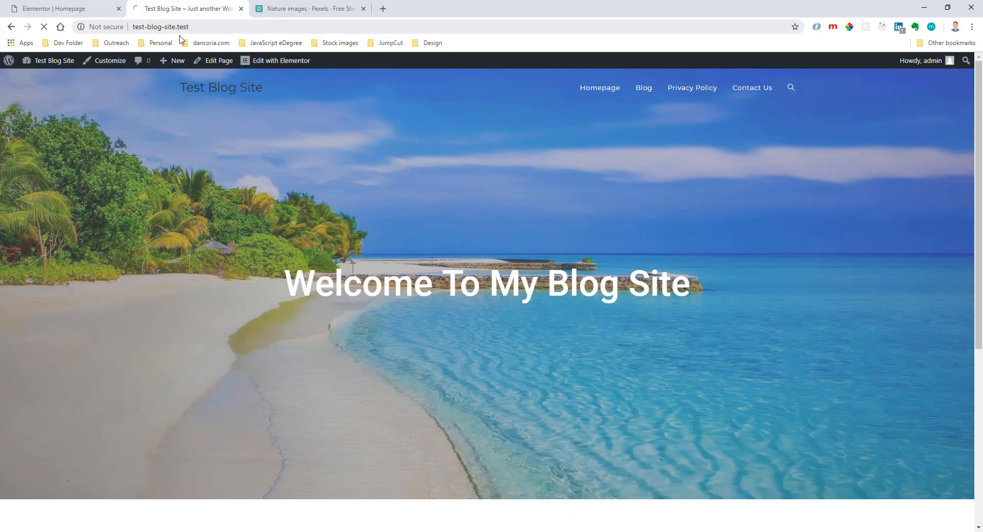
{"action": "left_click", "coordinate": [99, 8]}
Make the hero's grey overlay color slightly more opaque and update the page.
{"action": "left_click", "coordinate": [136, 210]}
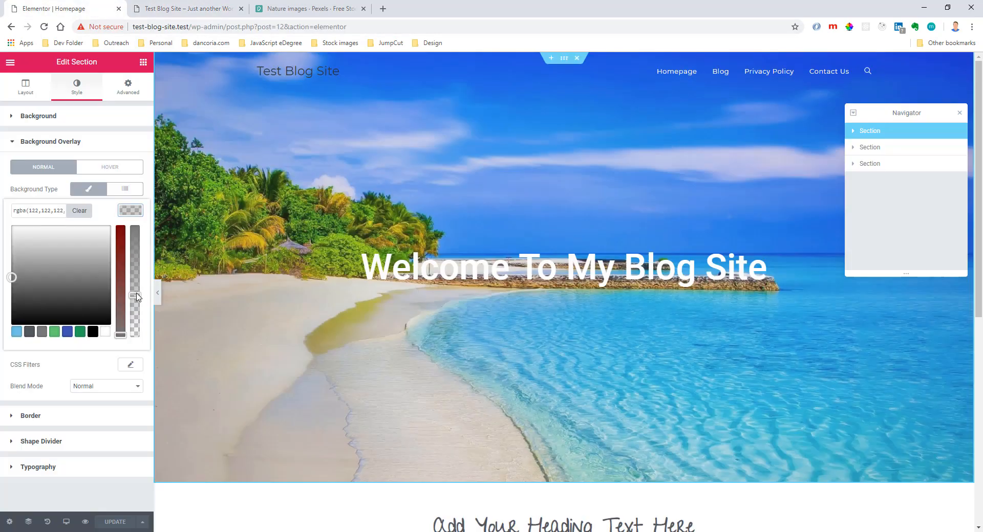
{"action": "left_click_drag", "start_coordinate": [137, 297], "coordinate": [135, 281]}
{"action": "left_click", "coordinate": [114, 522]}
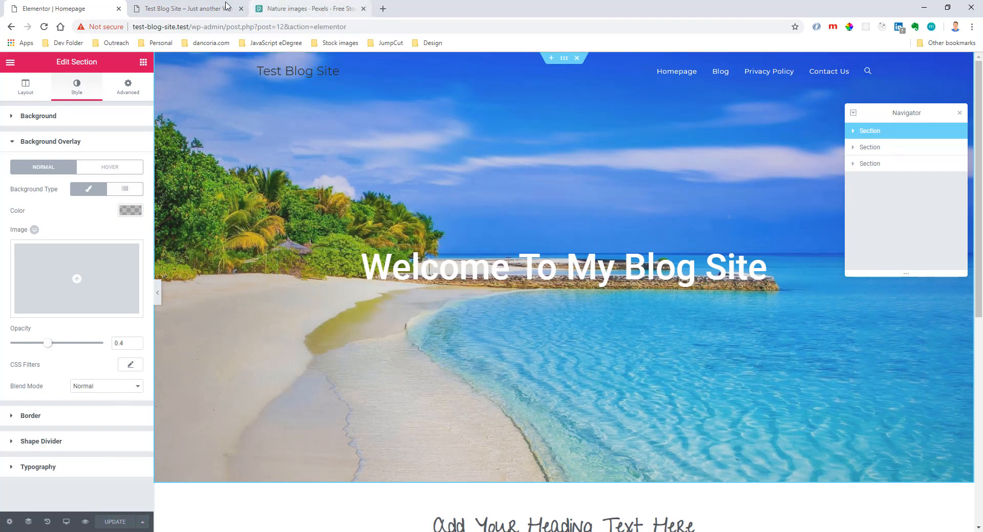
Reload the live homepage to check the hero overlay, and look over the page sections back in the Elementor editor.
{"action": "left_click", "coordinate": [187, 9]}
{"action": "key", "text": "F5"}
{"action": "left_click", "coordinate": [68, 7]}
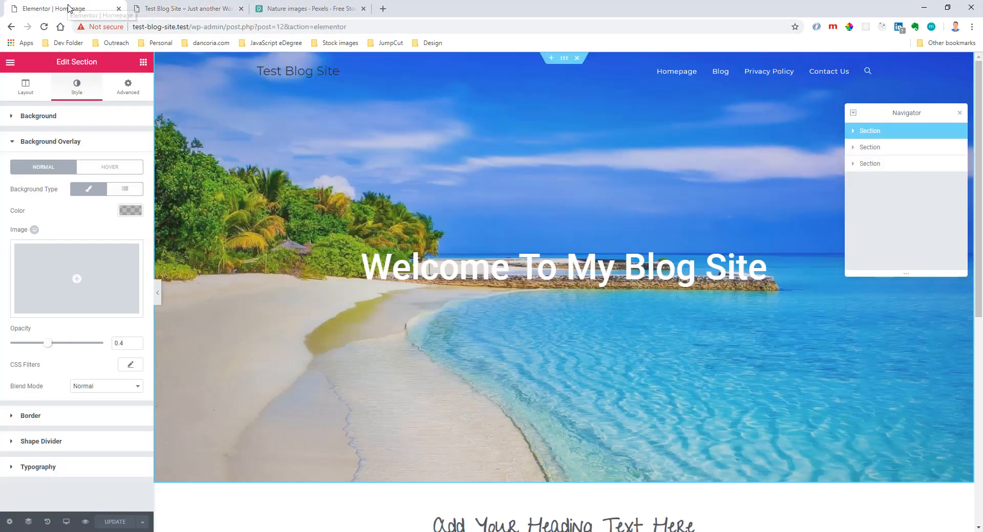
{"action": "scroll", "coordinate": [563, 256], "scroll_direction": "down", "scroll_amount": 6}
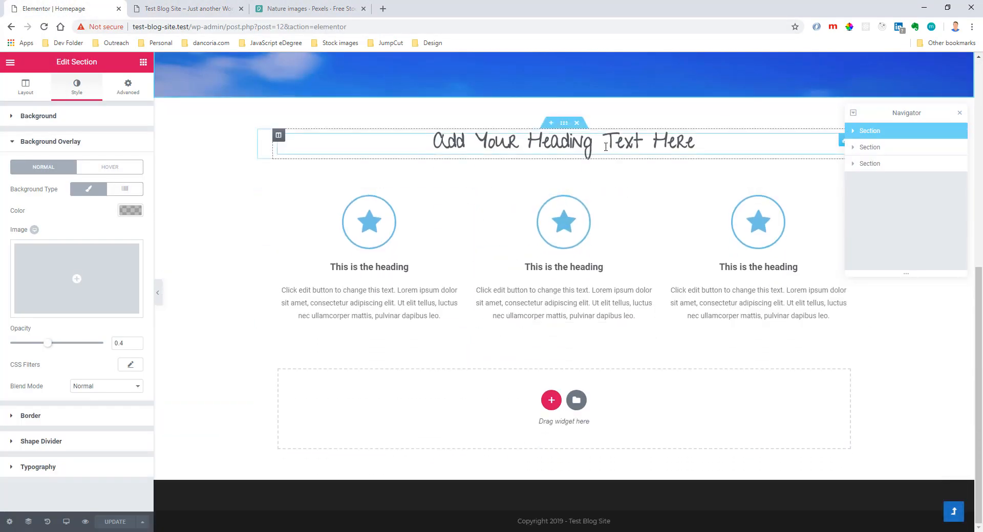
{"action": "scroll", "coordinate": [511, 285], "scroll_direction": "up", "scroll_amount": 6}
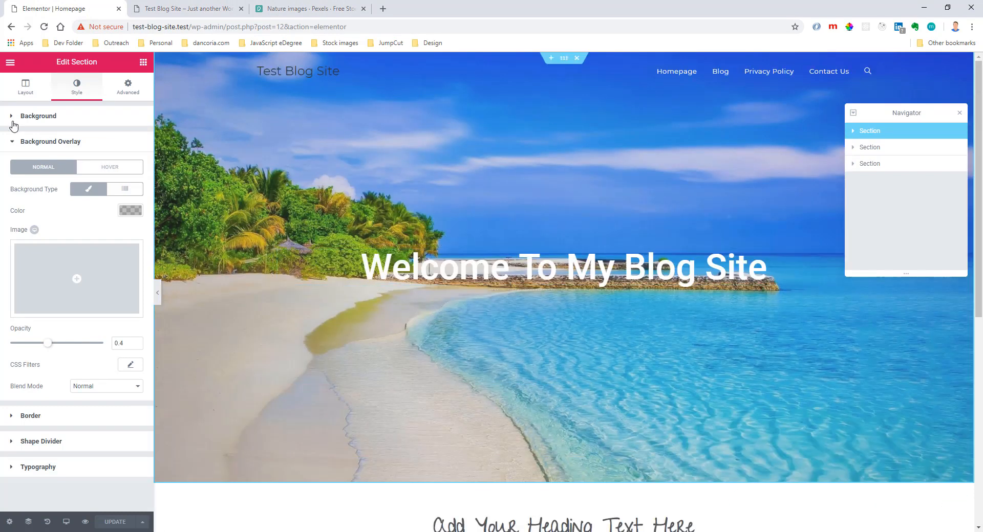
Exit the Elementor editor to the WordPress dashboard and open the Blog posts page for editing.
{"action": "left_click", "coordinate": [10, 62]}
{"action": "left_click", "coordinate": [59, 331]}
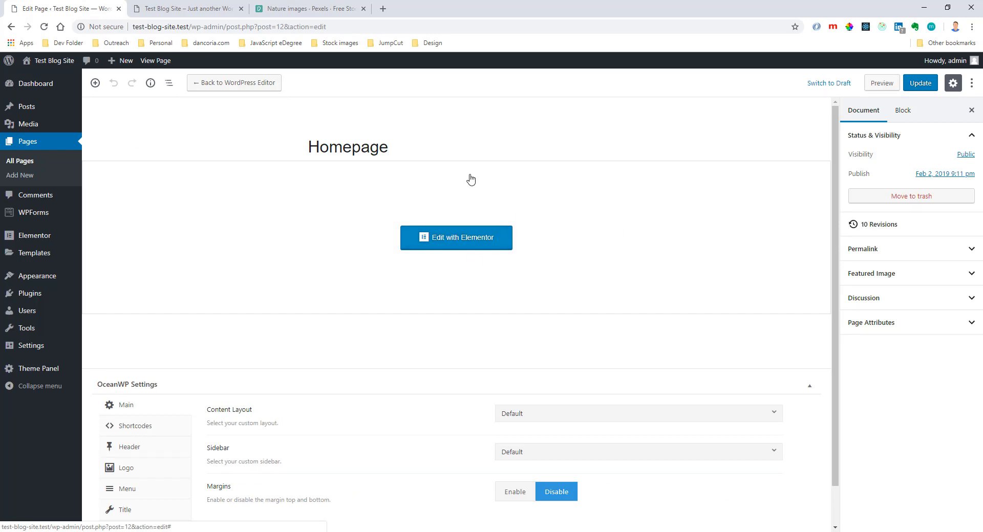
{"action": "left_click", "coordinate": [25, 147]}
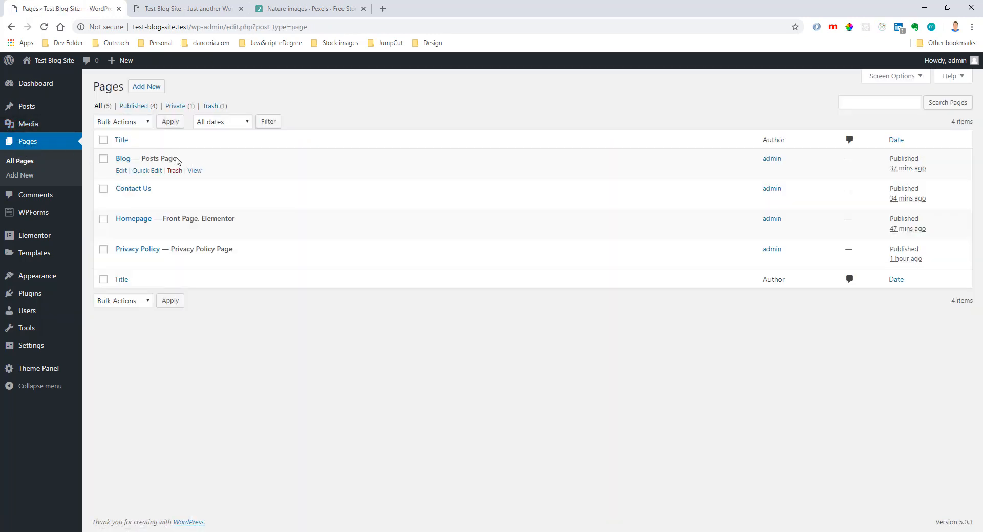
{"action": "left_click", "coordinate": [123, 158]}
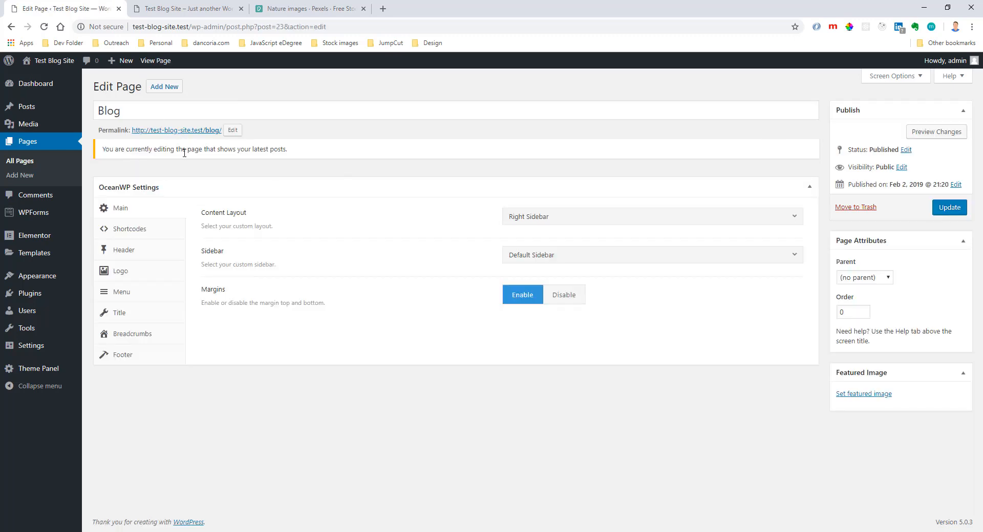
{"action": "mouse_move", "coordinate": [127, 148]}
{"action": "left_mouse_down"}
{"action": "mouse_move", "coordinate": [315, 149]}
{"action": "mouse_move", "coordinate": [109, 149]}
{"action": "left_mouse_up"}
{"action": "left_click", "coordinate": [315, 154]}
View the live Blog page and examine its Hello world! post entry.
{"action": "left_click", "coordinate": [212, 12]}
{"action": "left_click", "coordinate": [638, 90]}
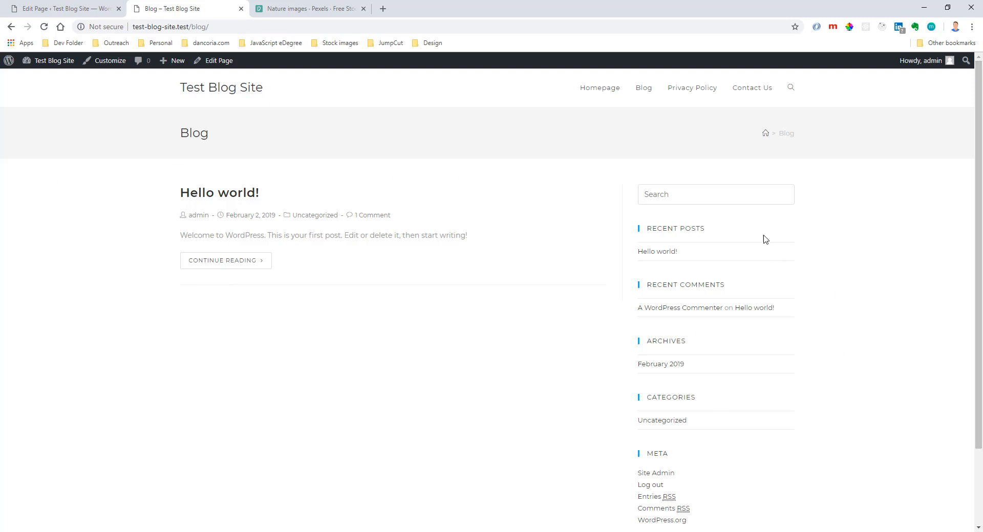
{"action": "left_click_drag", "start_coordinate": [263, 262], "coordinate": [278, 197]}
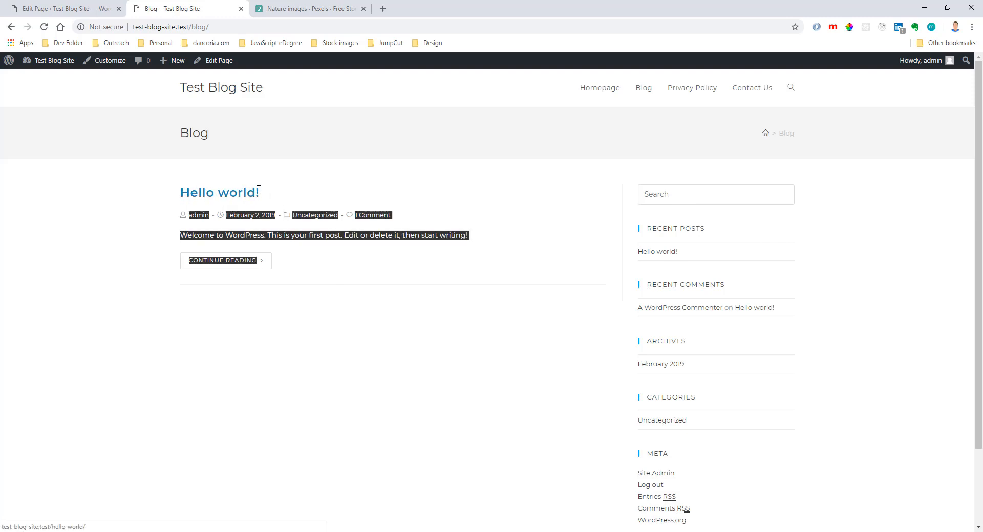
{"action": "left_click_drag", "start_coordinate": [159, 189], "coordinate": [384, 259]}
{"action": "left_click", "coordinate": [384, 259]}
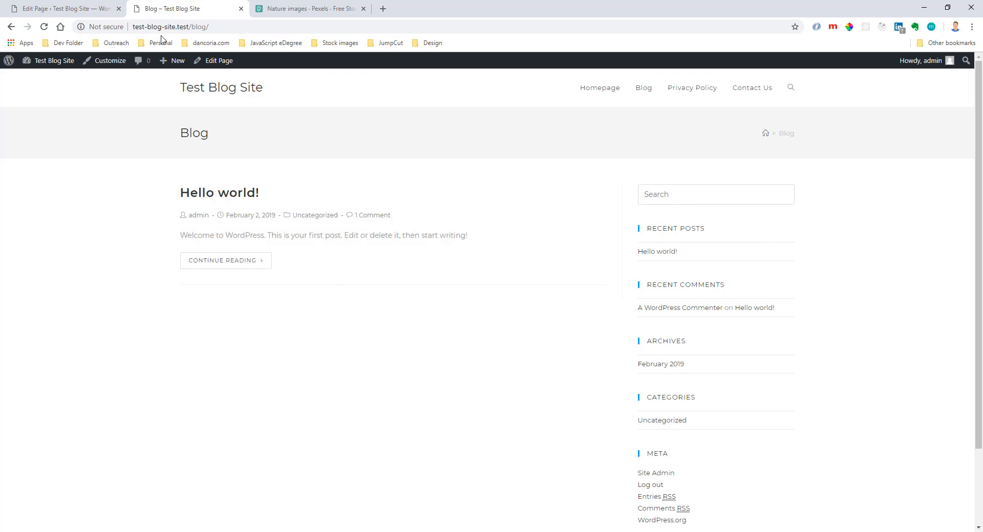
Return to the WordPress dashboard and create a new post titled "Test Post".
{"action": "left_click", "coordinate": [89, 6]}
{"action": "mouse_move", "coordinate": [42, 110]}
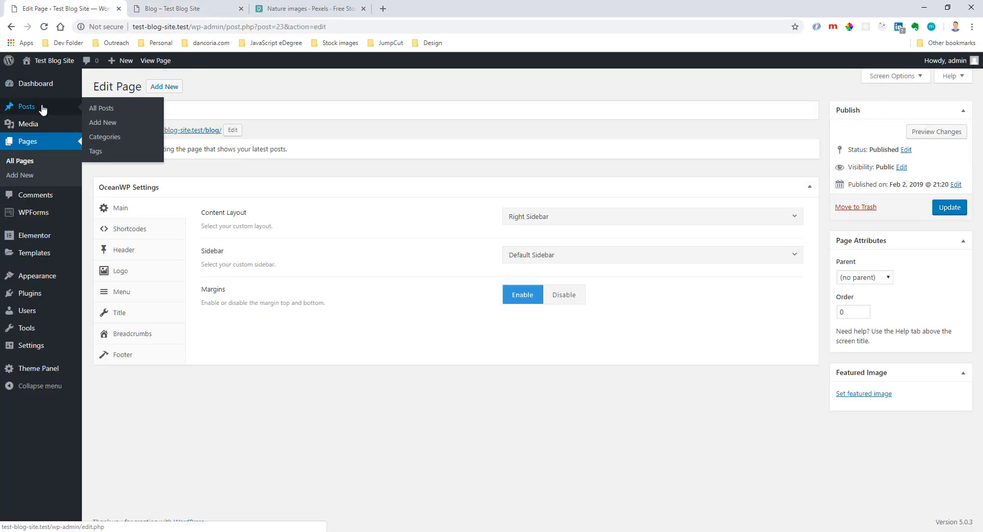
{"action": "left_click", "coordinate": [109, 124]}
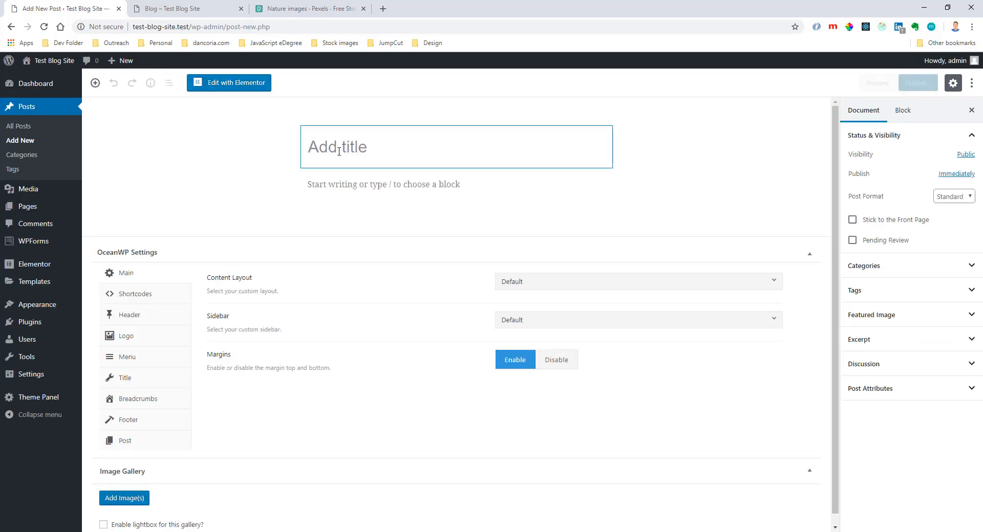
{"action": "type", "text": "Test Post"}
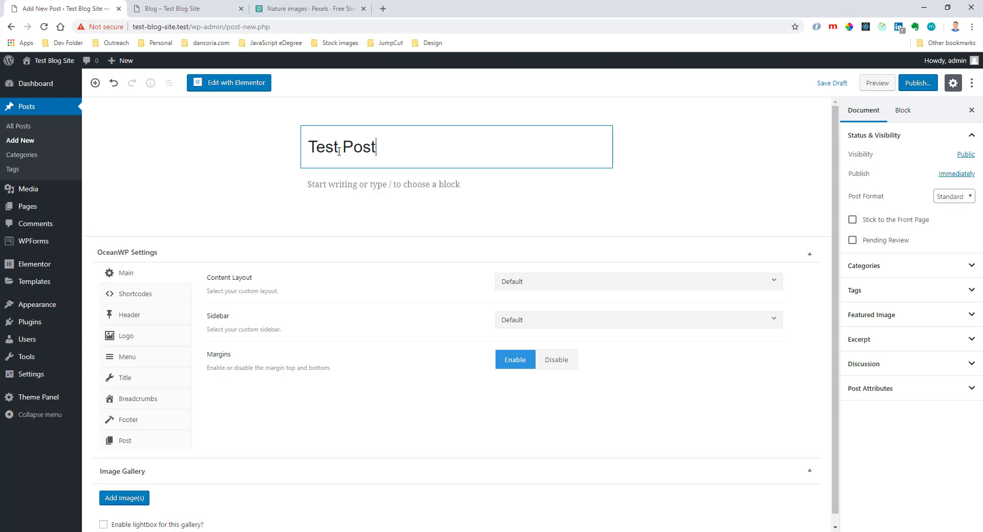
Fill the post body with several short paragraphs of random placeholder text, such as "asdflkjasdflkjasd" and "asdf".
{"action": "left_click", "coordinate": [342, 186]}
{"action": "type", "text": "asdflkjasdflkj"}
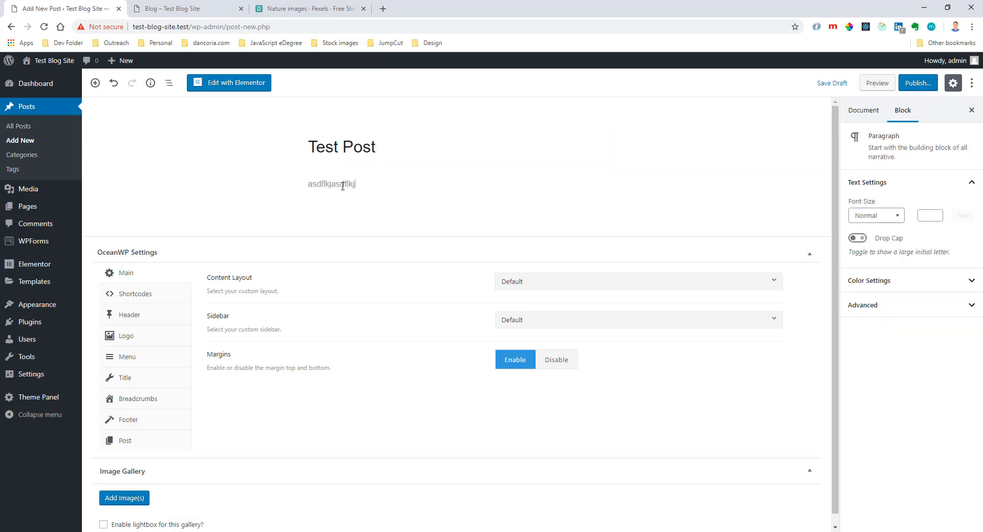
{"action": "type", "text": "asd"}
{"action": "key", "text": "Return"}
{"action": "type", "text": "f"}
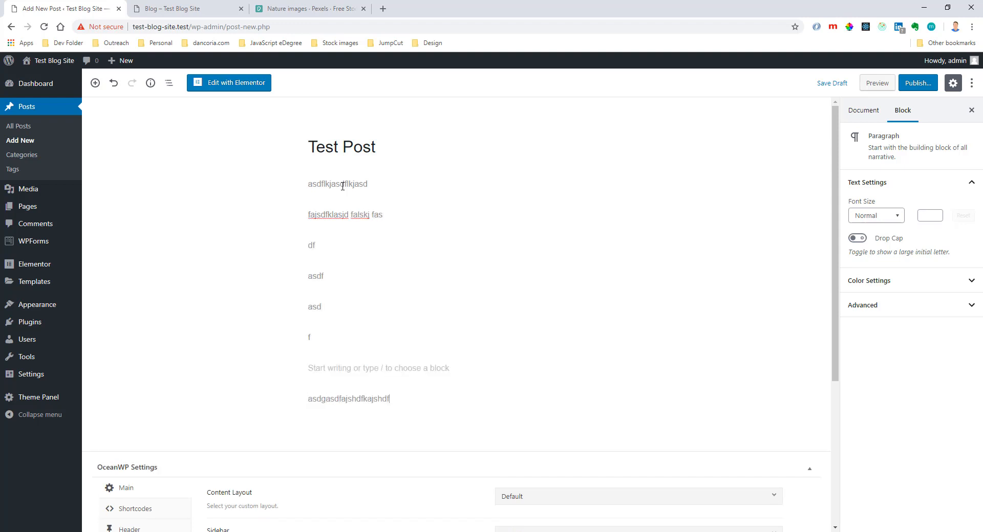
{"action": "type", "text": "ajsdfklasjd falskj fas df asdf asd f  asdgasdfajshdfkajshdfkjasdf"}
{"action": "key", "text": "Return"}
{"action": "type", "text": "asdf"}
{"action": "key", "text": "Return"}
{"action": "type", "text": "asdf"}
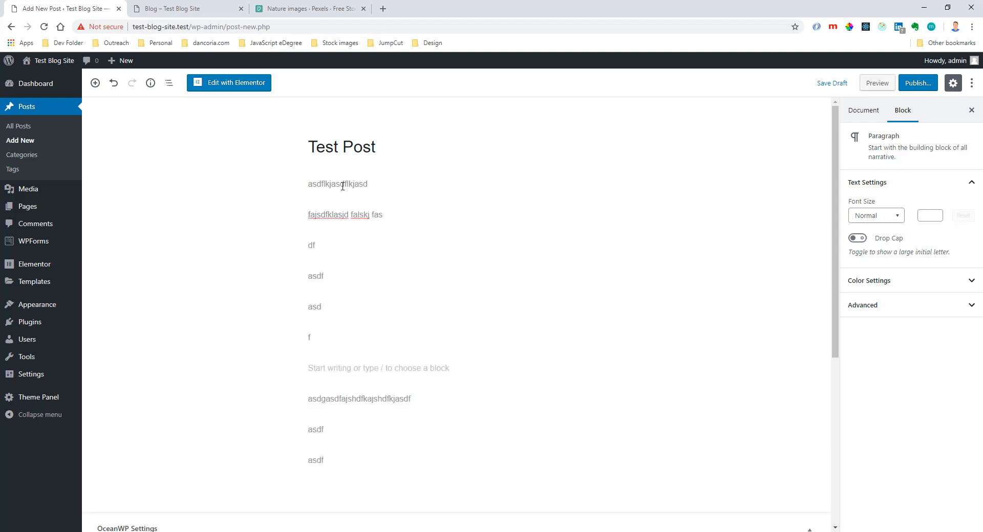
{"action": "scroll", "coordinate": [385, 198], "scroll_direction": "down", "scroll_amount": 1}
{"action": "scroll", "coordinate": [419, 220], "scroll_direction": "up", "scroll_amount": 1}
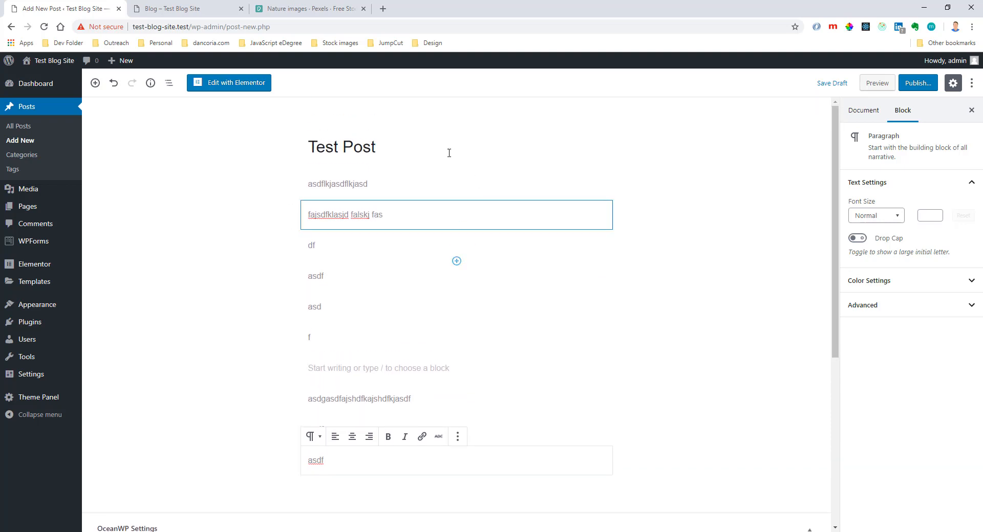
Try a pink background color on the last paragraph, clear it and deselect the block.
{"action": "left_click", "coordinate": [901, 282]}
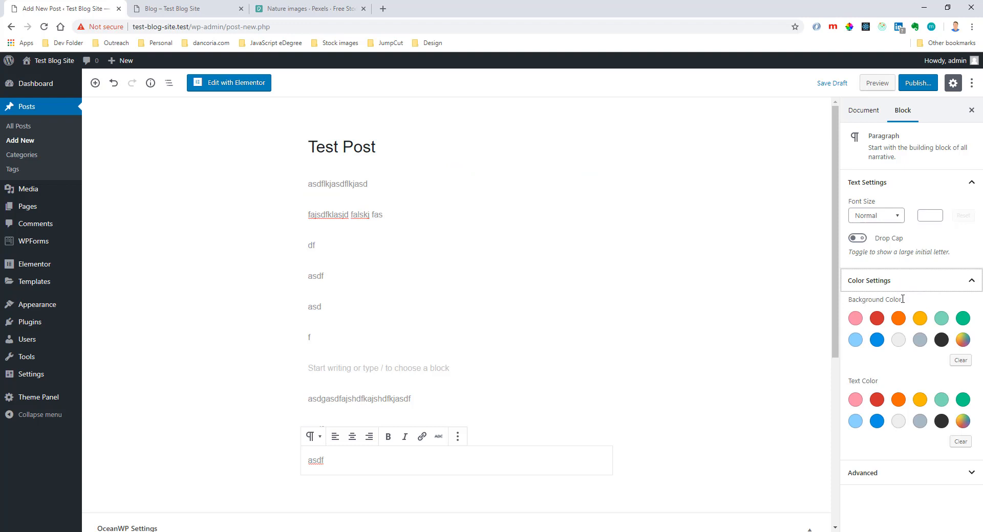
{"action": "left_click", "coordinate": [856, 319]}
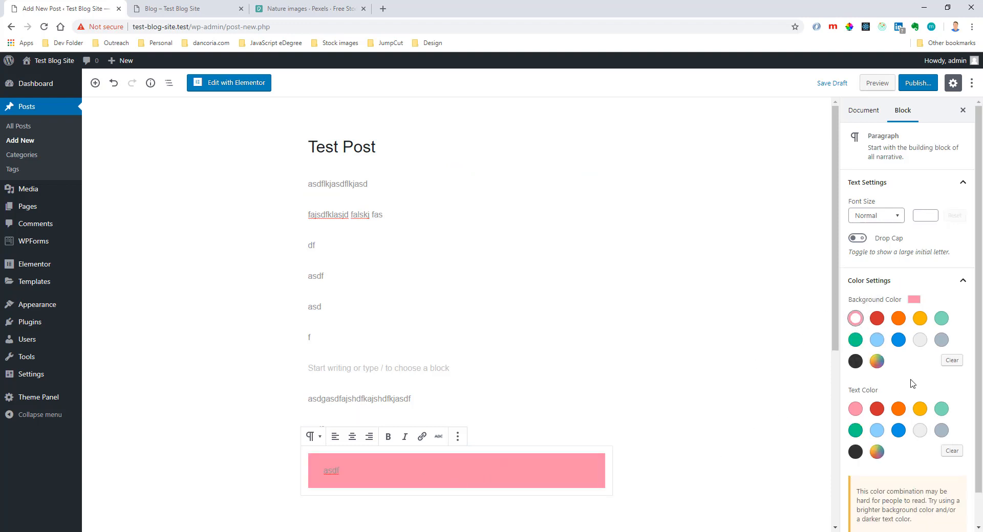
{"action": "left_click", "coordinate": [951, 361]}
{"action": "left_click", "coordinate": [620, 340]}
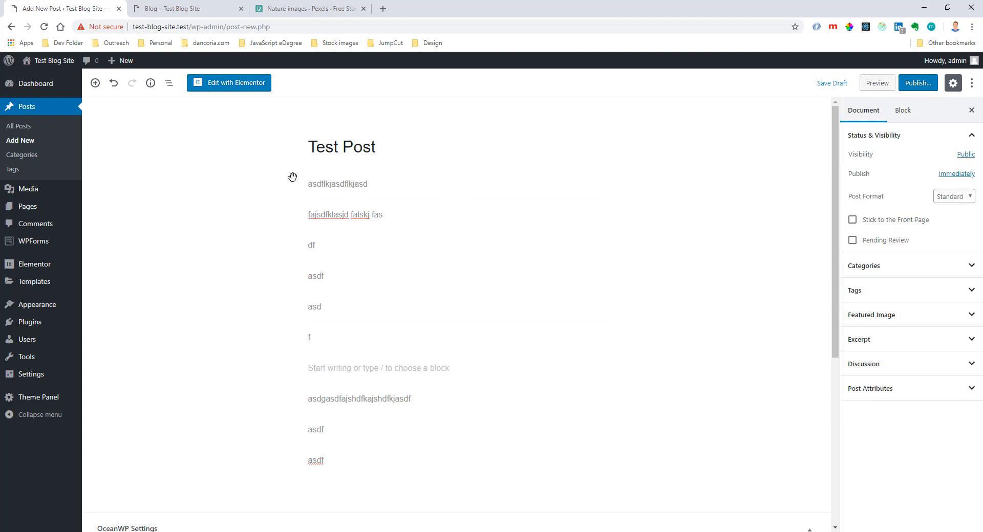
Set the existing beach picture Test-Background.jpeg from the media library as the post's featured image.
{"action": "left_click", "coordinate": [329, 159]}
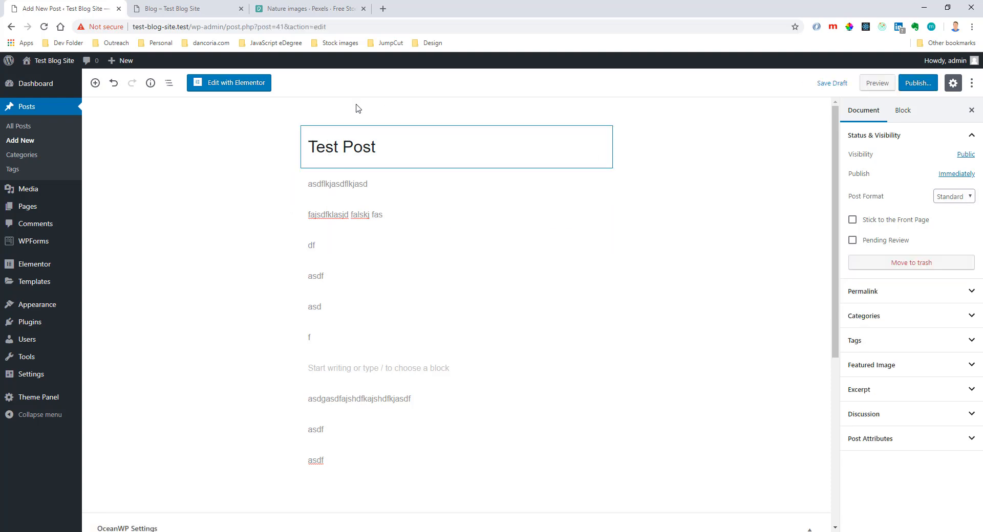
{"action": "left_click", "coordinate": [903, 367]}
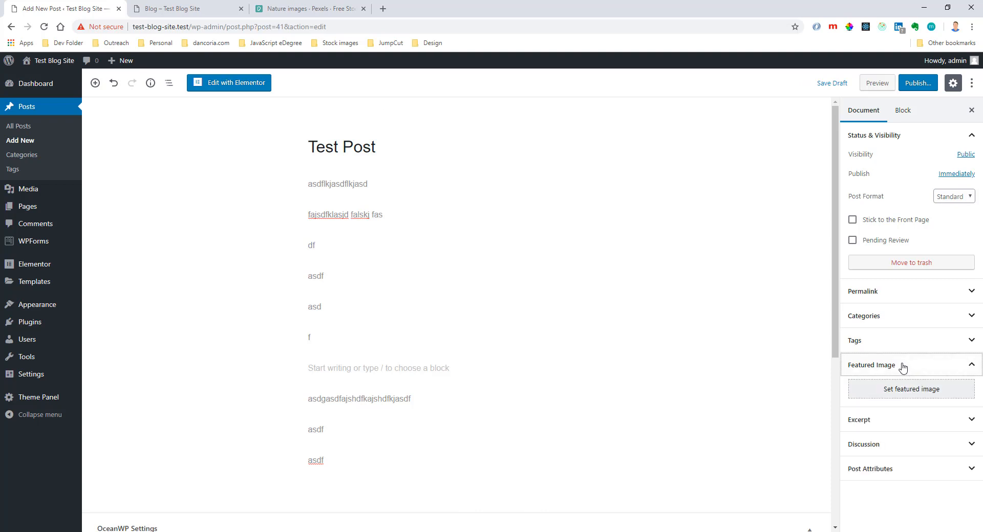
{"action": "left_click", "coordinate": [903, 395]}
{"action": "left_click", "coordinate": [78, 180]}
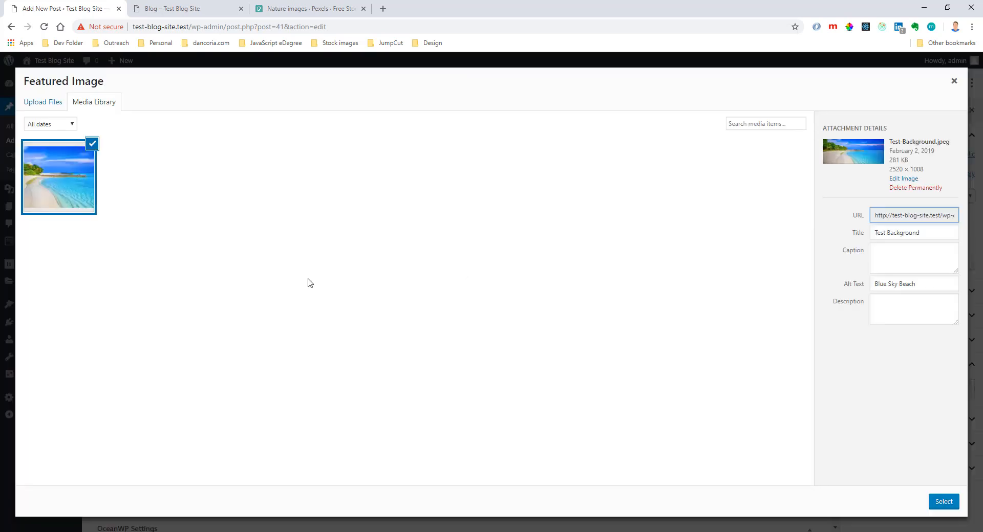
{"action": "left_click", "coordinate": [944, 503]}
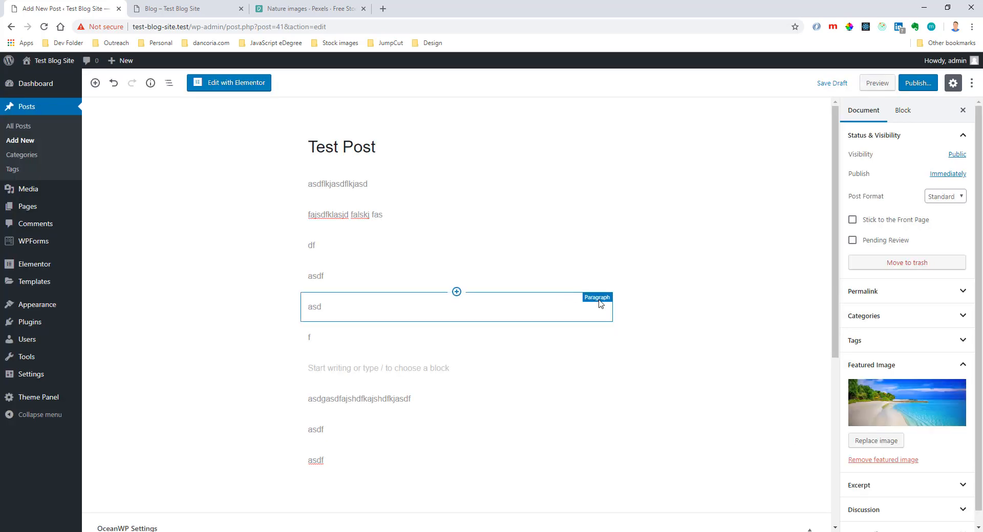
{"action": "scroll", "coordinate": [708, 348], "scroll_direction": "down", "scroll_amount": 1}
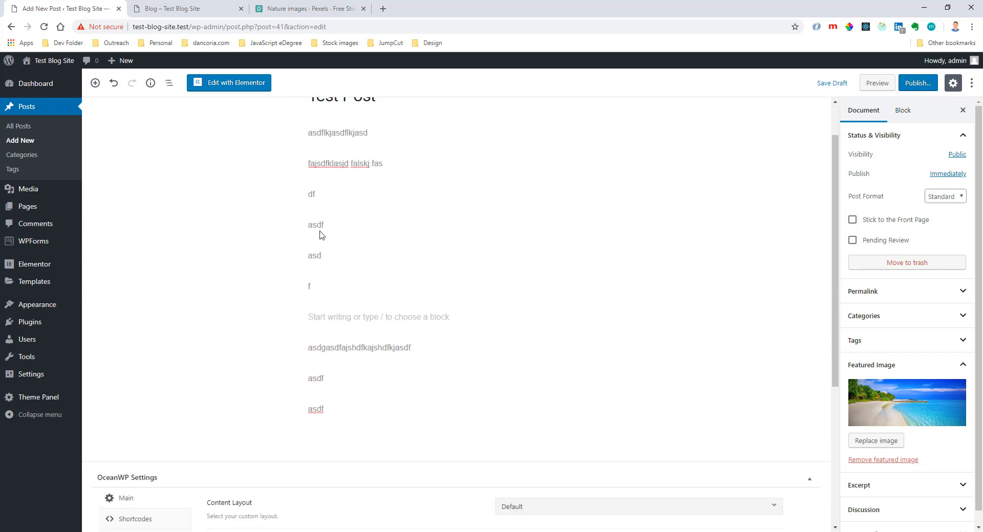
{"action": "scroll", "coordinate": [455, 230], "scroll_direction": "up", "scroll_amount": 1}
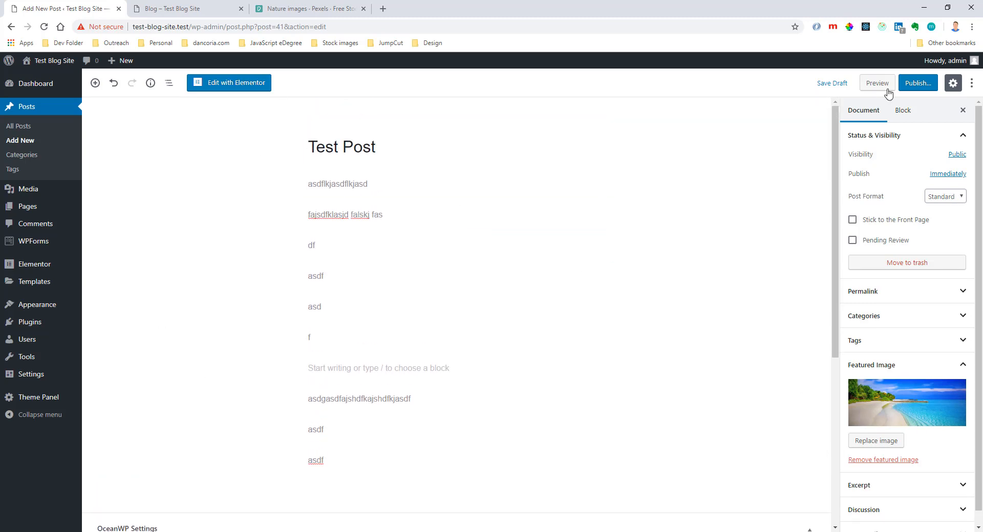
Publish the post and open the live Blog page.
{"action": "left_click", "coordinate": [918, 83]}
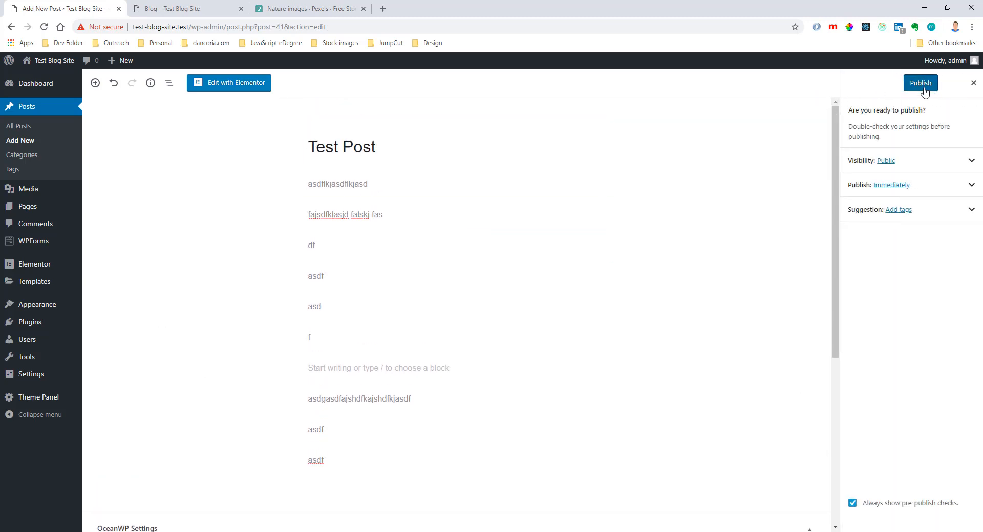
{"action": "left_click", "coordinate": [921, 84]}
{"action": "left_click", "coordinate": [174, 8]}
{"action": "left_click", "coordinate": [644, 91]}
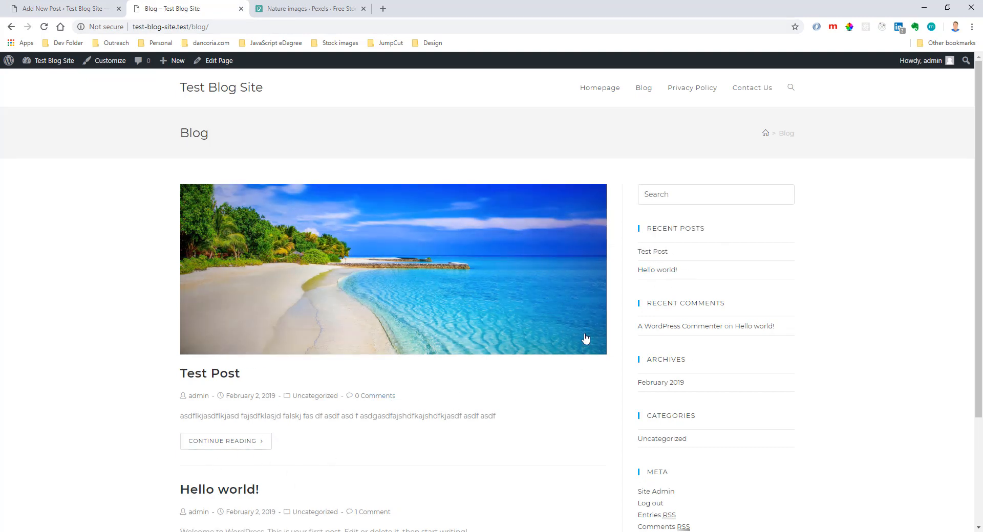
Examine the Test Post entry's author, date and excerpt in the blog listing.
{"action": "left_click_drag", "start_coordinate": [171, 400], "coordinate": [242, 396]}
{"action": "left_click", "coordinate": [156, 392]}
{"action": "left_click_drag", "start_coordinate": [245, 397], "coordinate": [270, 397]}
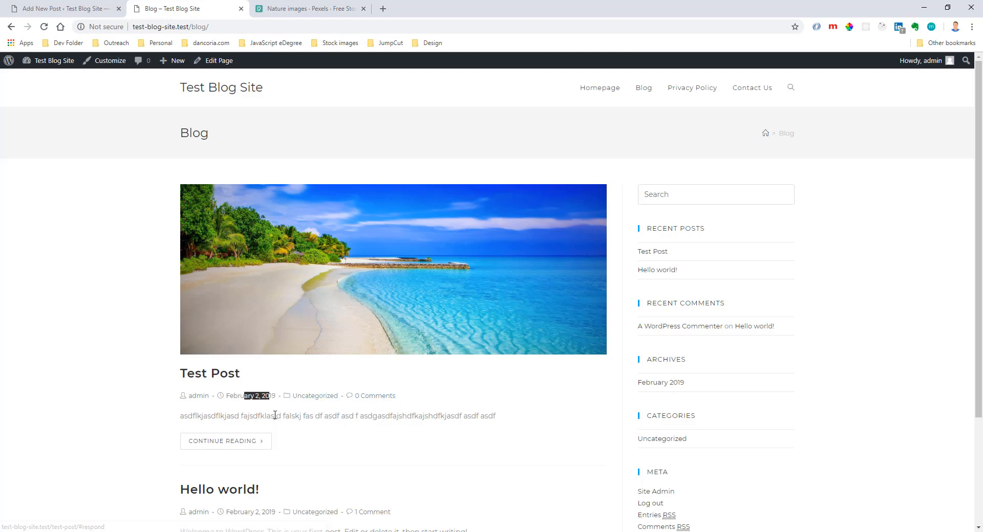
{"action": "left_click_drag", "start_coordinate": [180, 418], "coordinate": [160, 415]}
{"action": "left_click", "coordinate": [165, 416]}
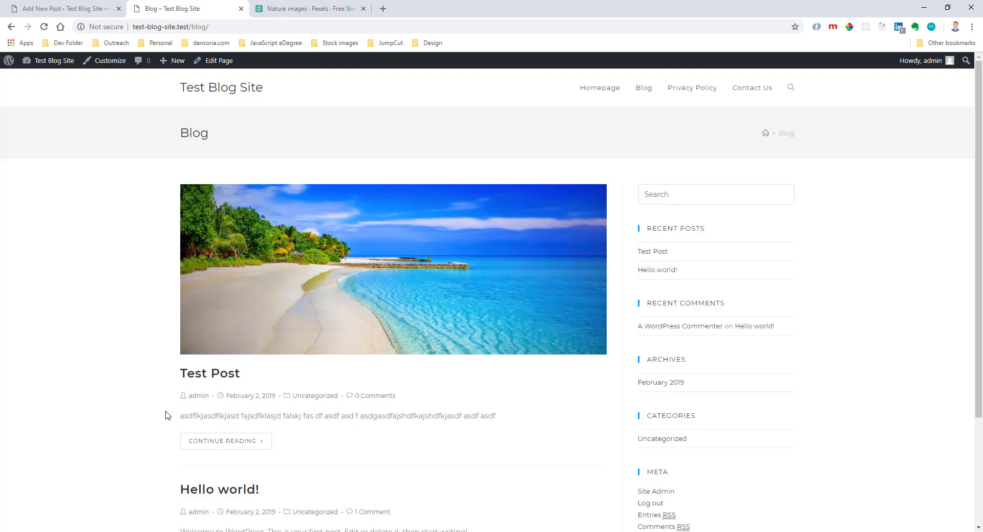
Open the full Test Post from the blog listing and look over its image, text and sidebar.
{"action": "left_click", "coordinate": [249, 446]}
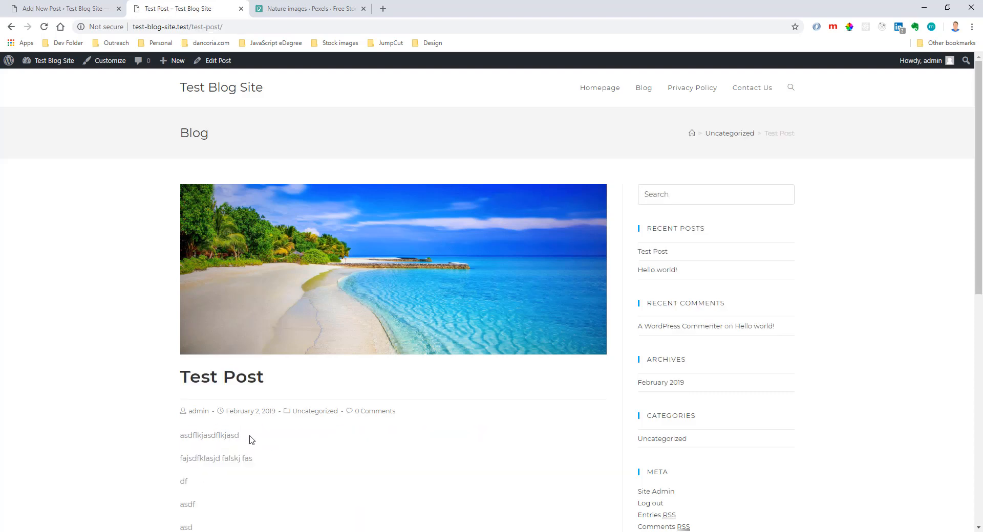
{"action": "scroll", "coordinate": [331, 405], "scroll_direction": "down", "scroll_amount": 2}
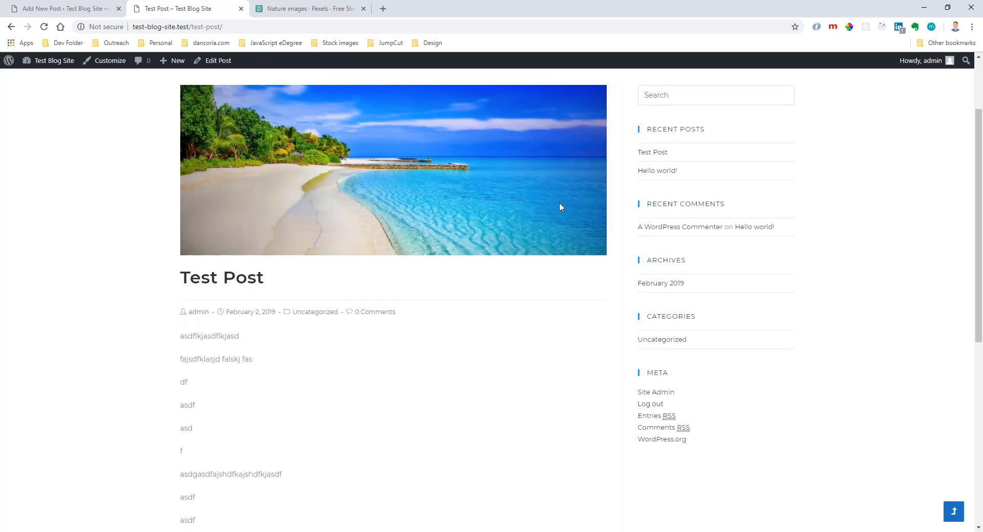
{"action": "scroll", "coordinate": [589, 189], "scroll_direction": "up", "scroll_amount": 2}
{"action": "scroll", "coordinate": [707, 189], "scroll_direction": "down", "scroll_amount": 2}
{"action": "scroll", "coordinate": [704, 194], "scroll_direction": "down", "scroll_amount": 1}
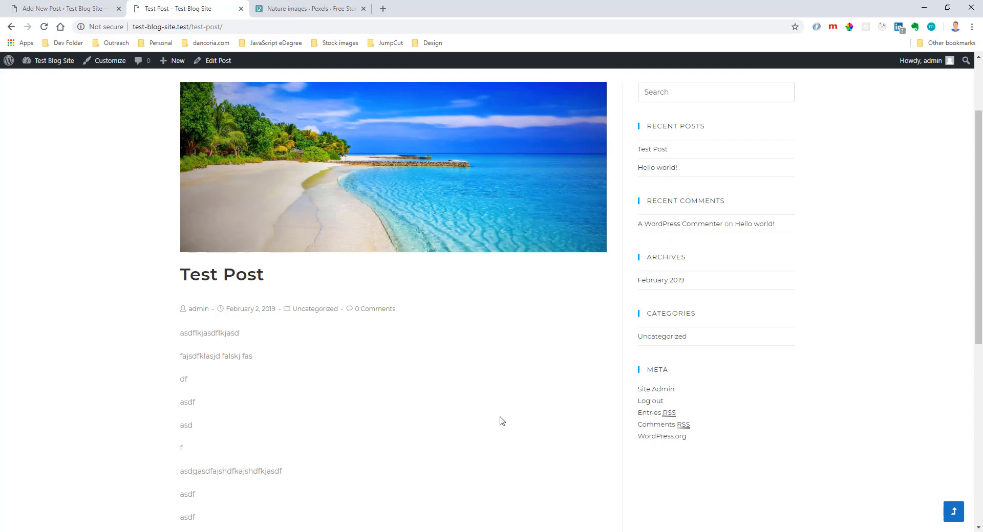
Post the comment "Great Post!" on Test Post and return to the beginning of the page.
{"action": "scroll", "coordinate": [501, 421], "scroll_direction": "down", "scroll_amount": 7}
{"action": "left_click", "coordinate": [270, 357]}
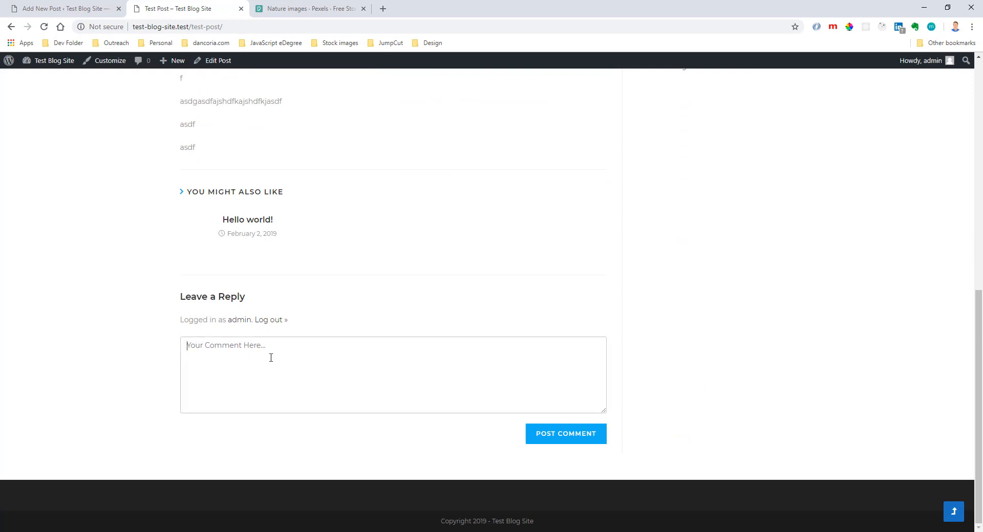
{"action": "type", "text": "Great Post!"}
{"action": "left_click", "coordinate": [554, 435]}
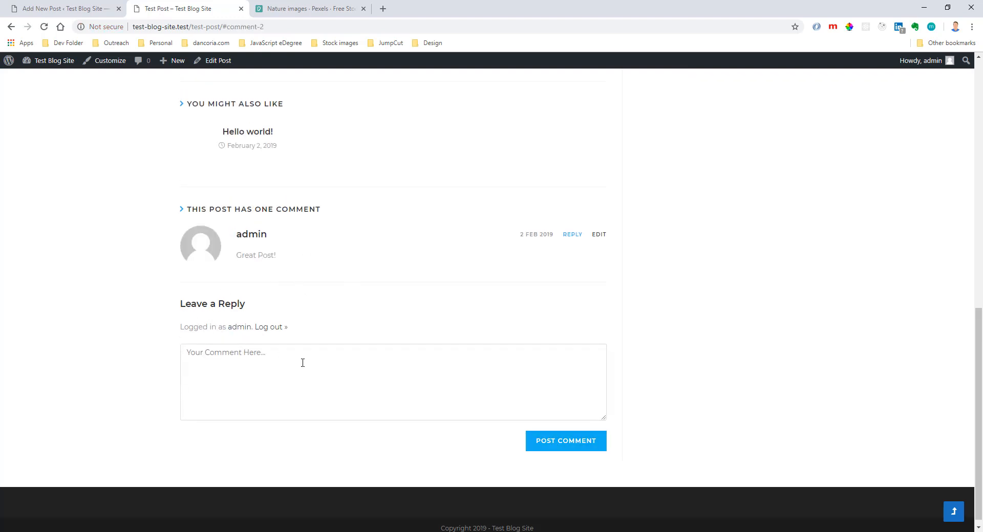
{"action": "scroll", "coordinate": [302, 362], "scroll_direction": "up", "scroll_amount": 15}
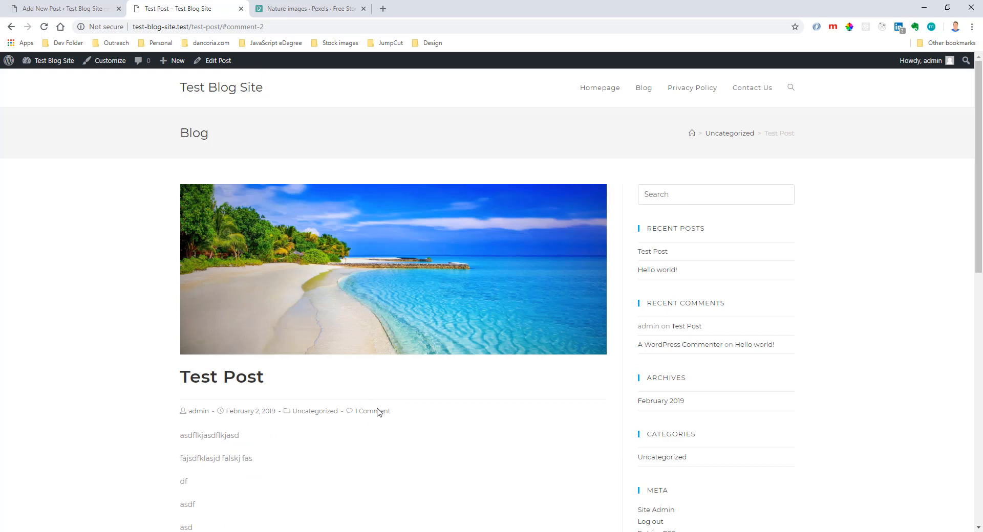
Return to the live Blog page and look over the Test Post and Hello world! entries.
{"action": "left_click", "coordinate": [643, 89]}
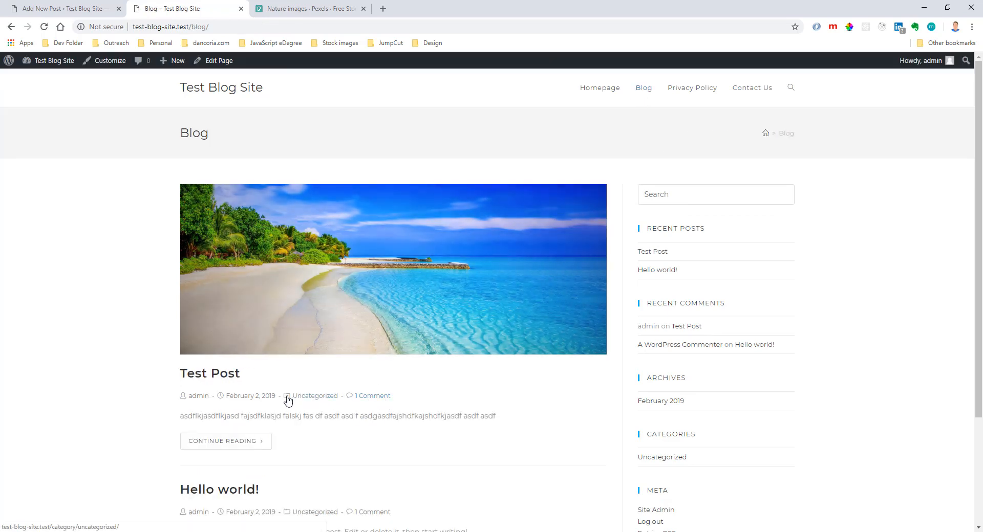
{"action": "scroll", "coordinate": [378, 412], "scroll_direction": "down", "scroll_amount": 2}
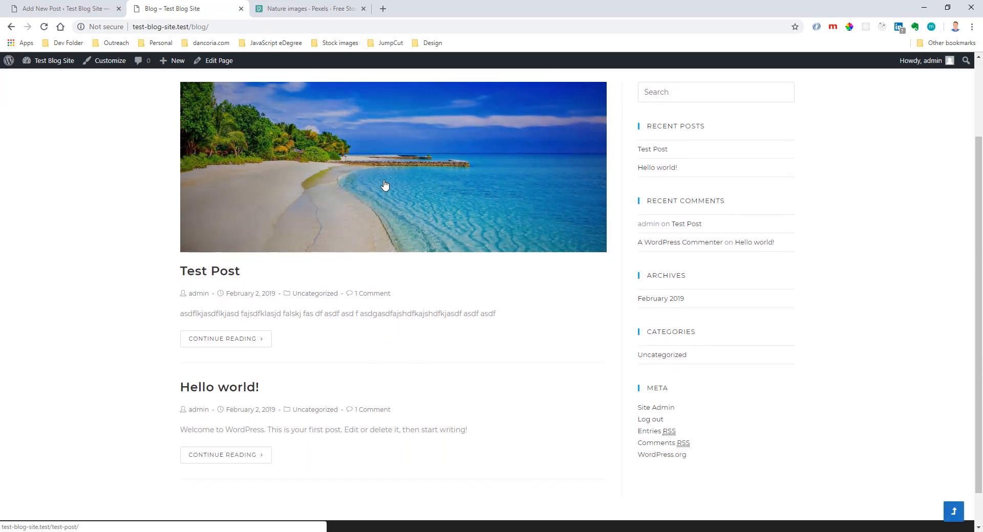
{"action": "scroll", "coordinate": [384, 189], "scroll_direction": "up", "scroll_amount": 2}
Open Test Post in the Elementor editor and delete the section holding its placeholder text.
{"action": "left_click", "coordinate": [79, 8]}
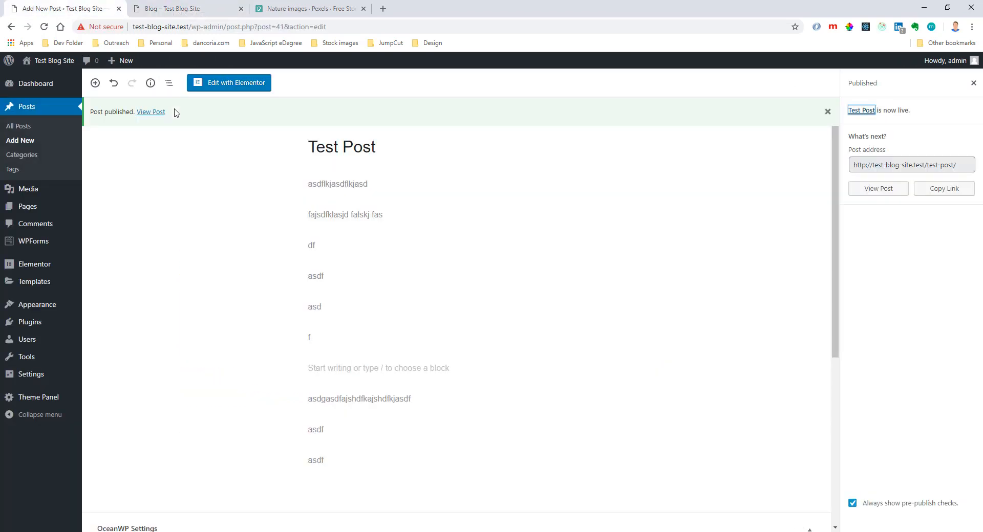
{"action": "left_click", "coordinate": [223, 84]}
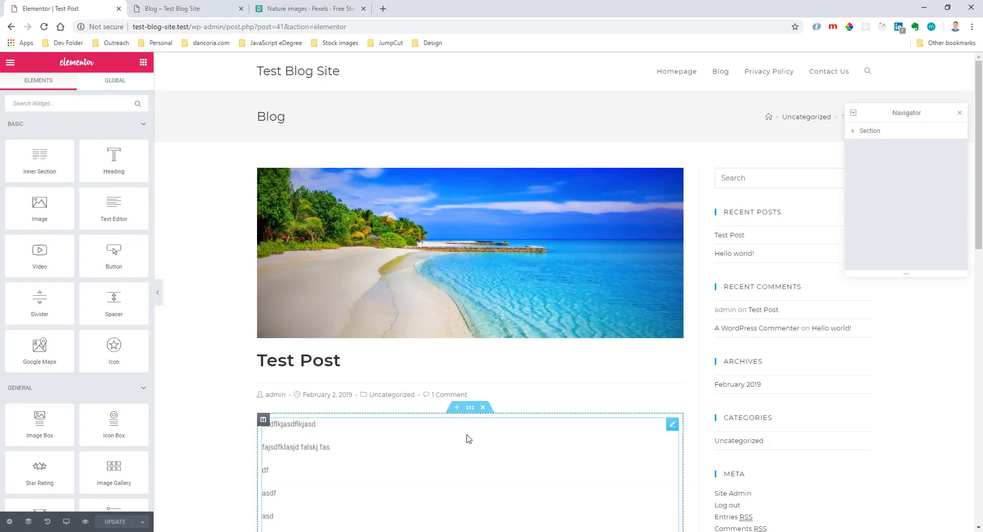
{"action": "left_click", "coordinate": [482, 408]}
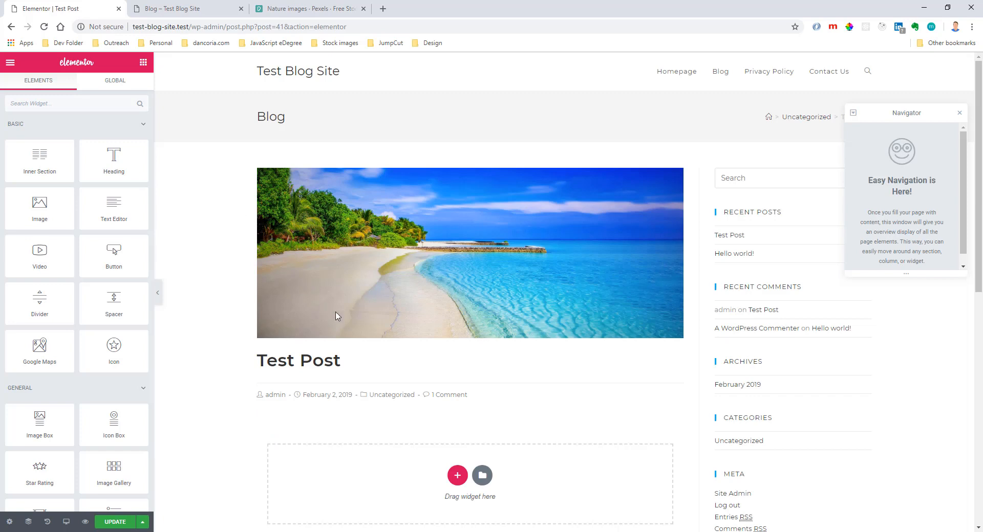
Open the Elementor template library from the empty section area and browse the available page templates.
{"action": "scroll", "coordinate": [512, 375], "scroll_direction": "down", "scroll_amount": 4}
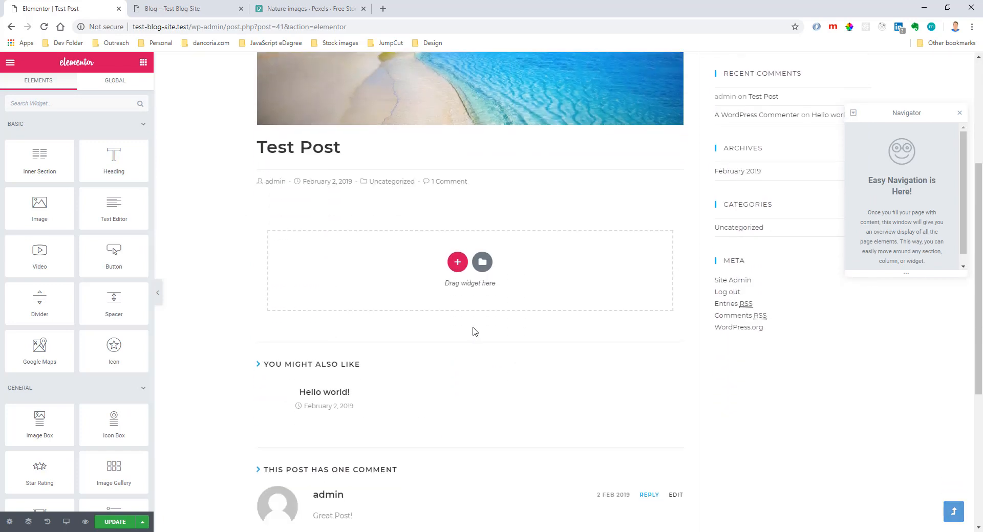
{"action": "left_click", "coordinate": [482, 263]}
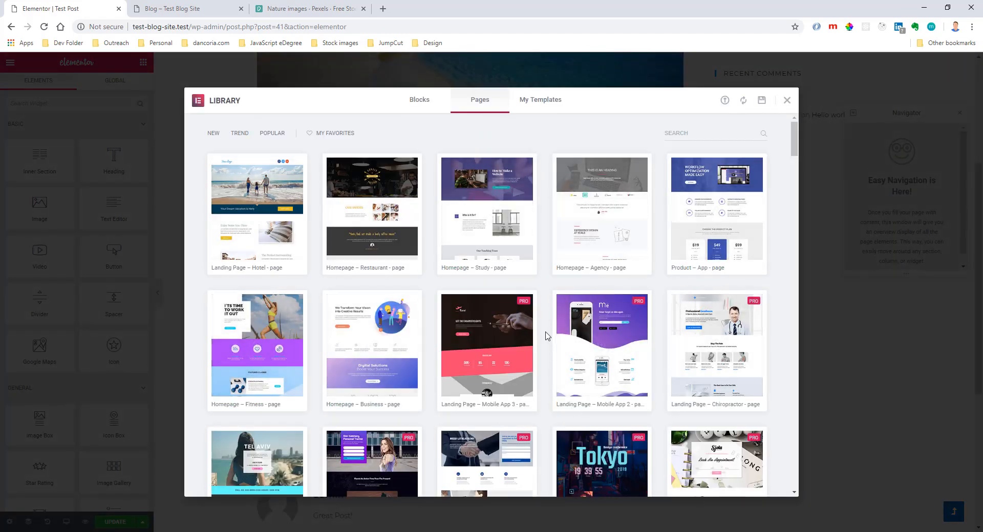
{"action": "scroll", "coordinate": [546, 336], "scroll_direction": "down", "scroll_amount": 10}
{"action": "scroll", "coordinate": [546, 336], "scroll_direction": "down", "scroll_amount": 15}
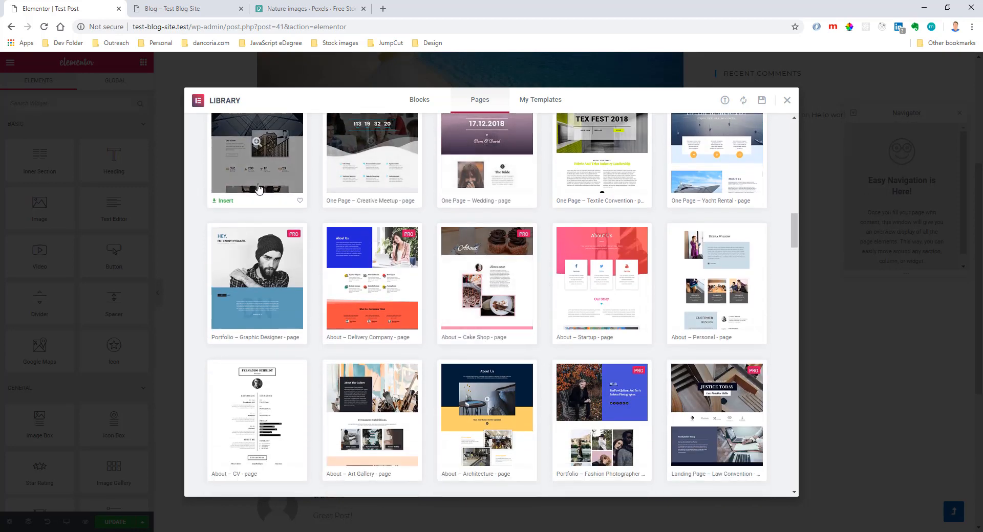
{"action": "scroll", "coordinate": [361, 266], "scroll_direction": "down", "scroll_amount": 15}
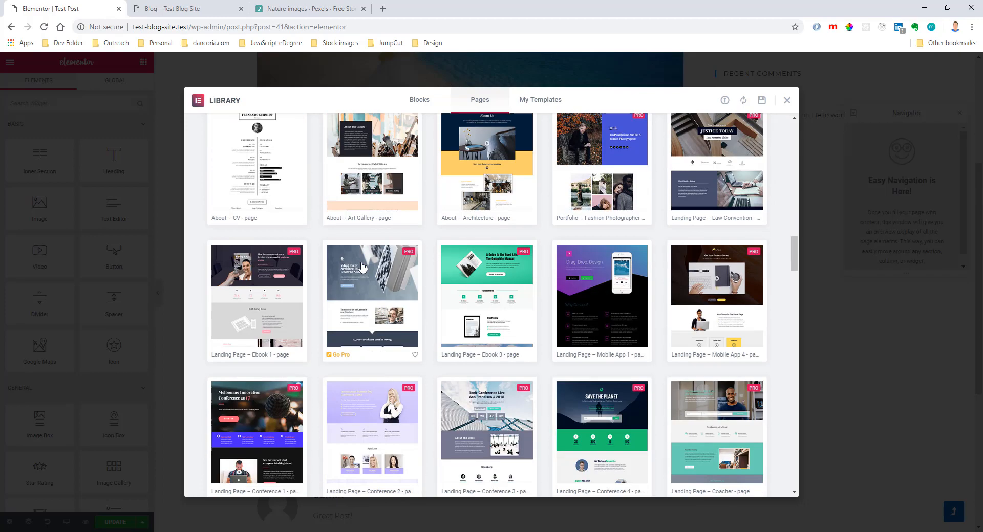
{"action": "scroll", "coordinate": [358, 262], "scroll_direction": "up", "scroll_amount": 15}
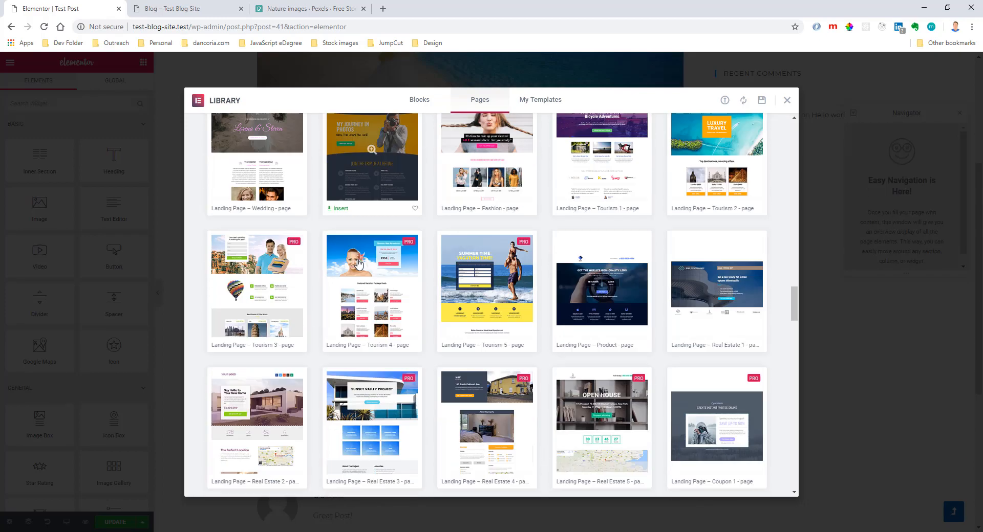
{"action": "scroll", "coordinate": [369, 256], "scroll_direction": "up", "scroll_amount": 10}
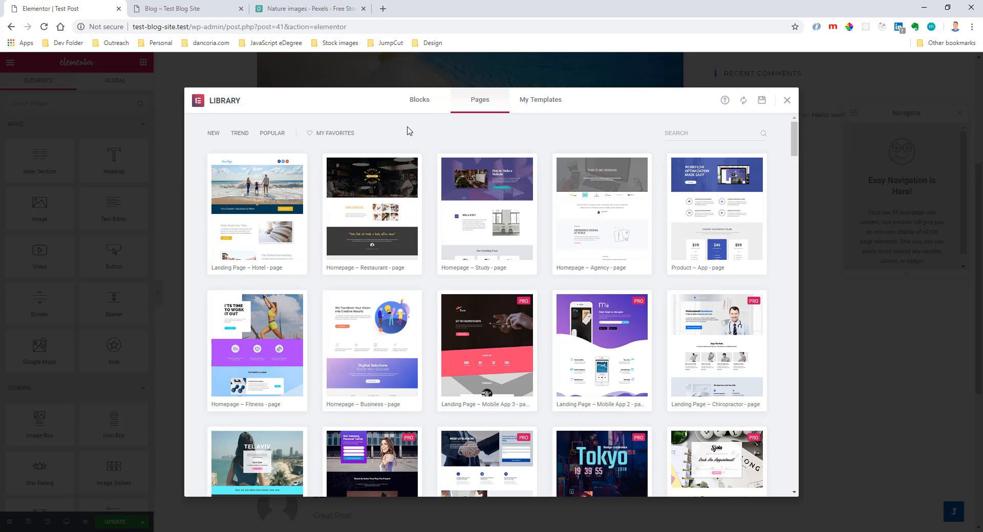
{"action": "scroll", "coordinate": [492, 266], "scroll_direction": "down", "scroll_amount": 1}
{"action": "scroll", "coordinate": [709, 169], "scroll_direction": "up", "scroll_amount": 1}
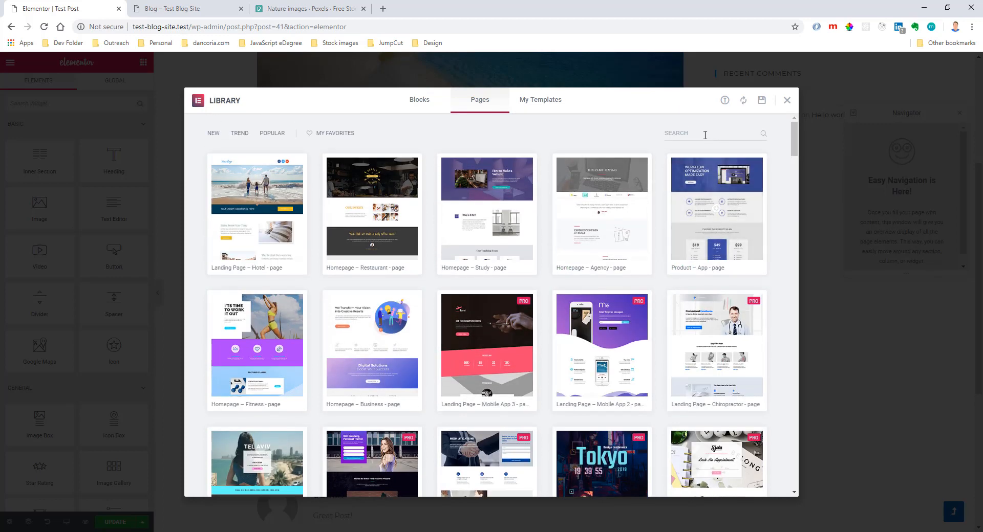
Search the library's block templates for "post" and look through the matching blog post layouts.
{"action": "left_click", "coordinate": [434, 105]}
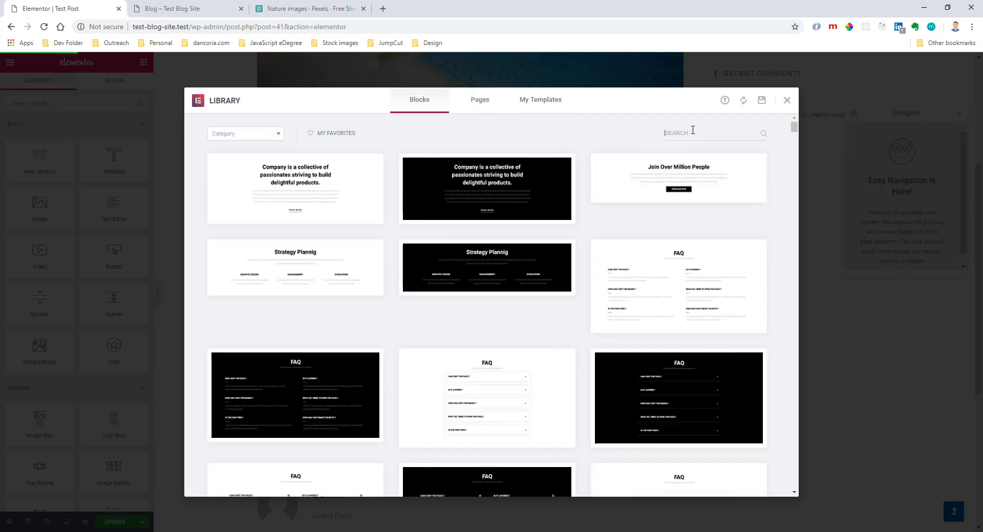
{"action": "type", "text": "post"}
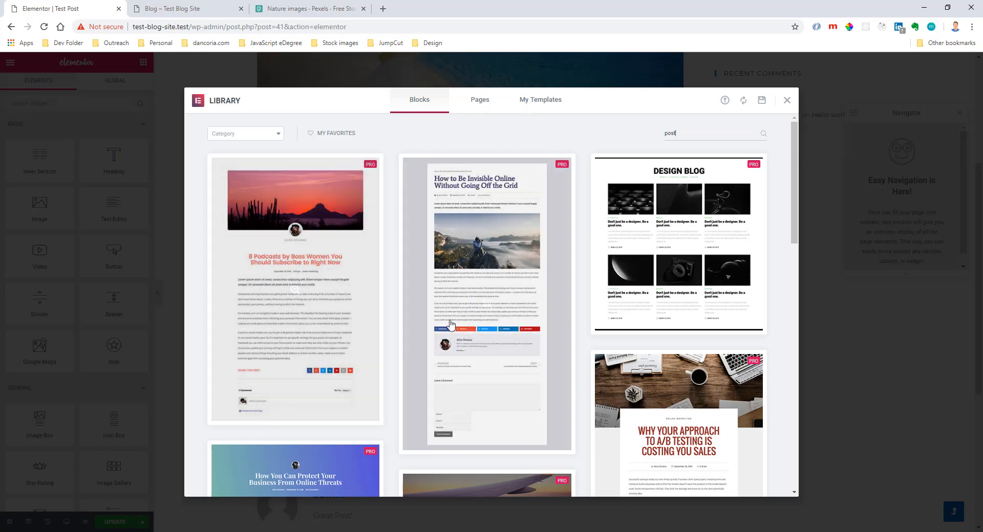
{"action": "scroll", "coordinate": [477, 297], "scroll_direction": "down", "scroll_amount": 2}
{"action": "scroll", "coordinate": [468, 233], "scroll_direction": "down", "scroll_amount": 2}
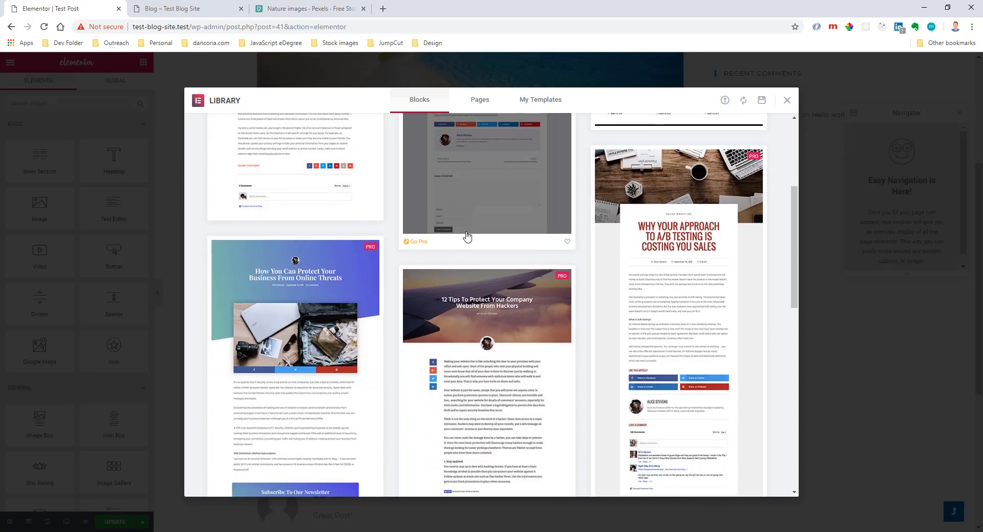
{"action": "scroll", "coordinate": [466, 234], "scroll_direction": "down", "scroll_amount": 6}
{"action": "scroll", "coordinate": [466, 230], "scroll_direction": "up", "scroll_amount": 10}
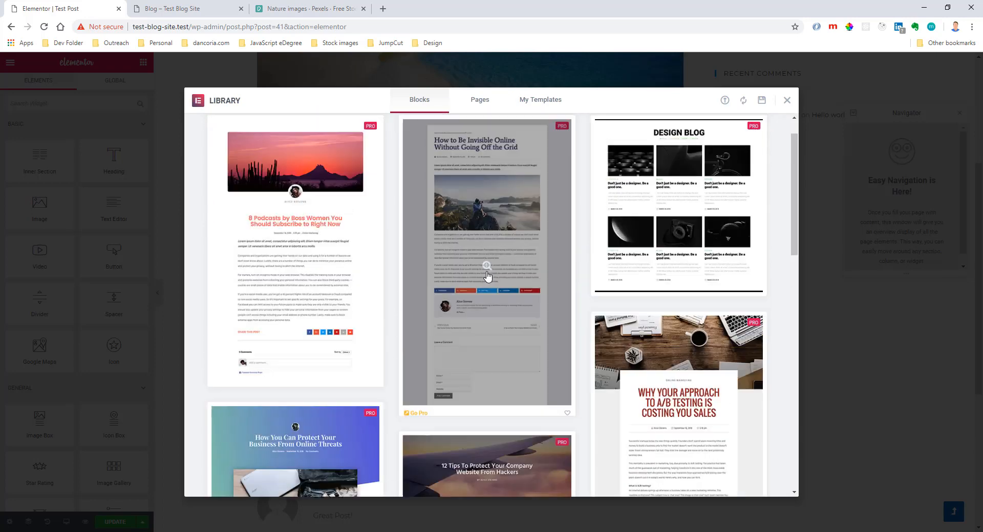
Search the library's page templates for "post" and insert the Blog Post – Launch template into Test Post.
{"action": "left_click", "coordinate": [478, 99]}
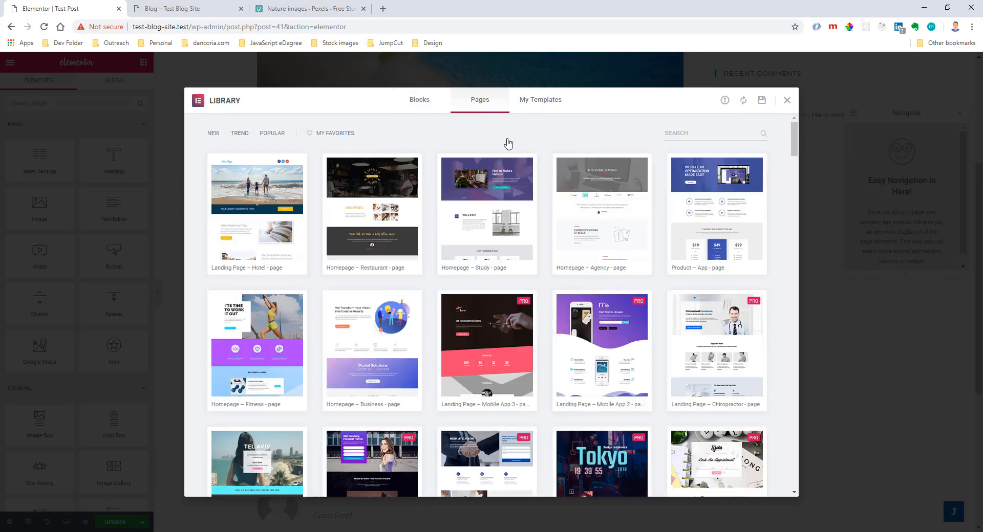
{"action": "left_click", "coordinate": [688, 129]}
{"action": "type", "text": "post"}
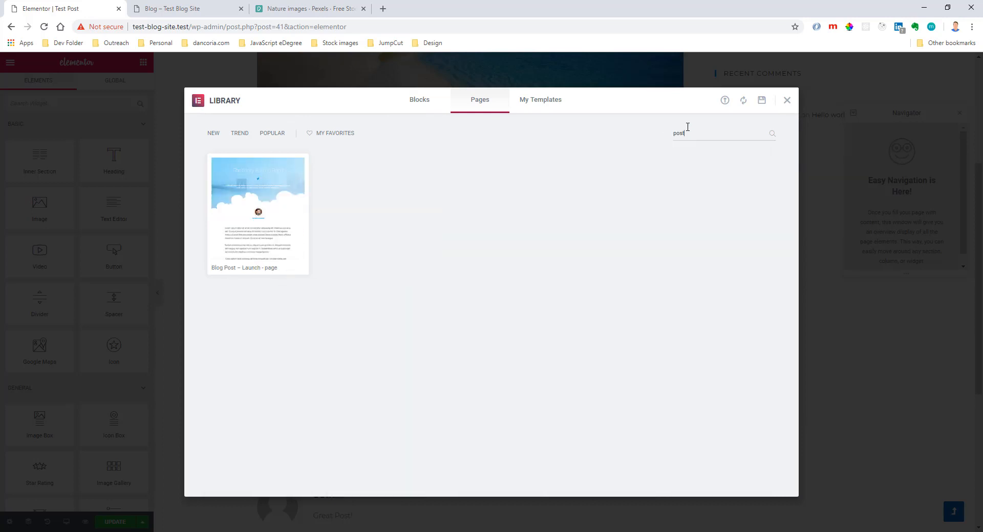
{"action": "mouse_move", "coordinate": [256, 212]}
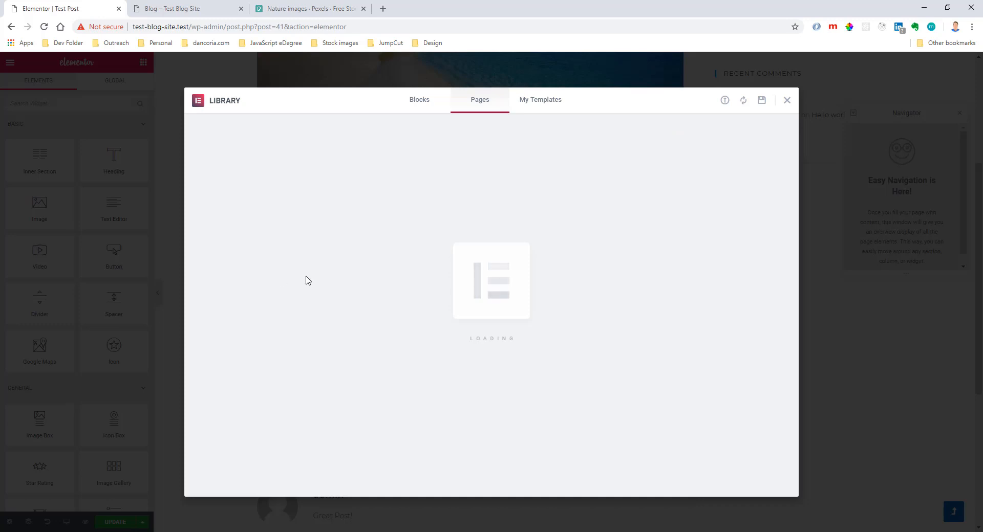
Open the live Test Post from the blog listing and review its text, related post and comment sections.
{"action": "left_click", "coordinate": [228, 9]}
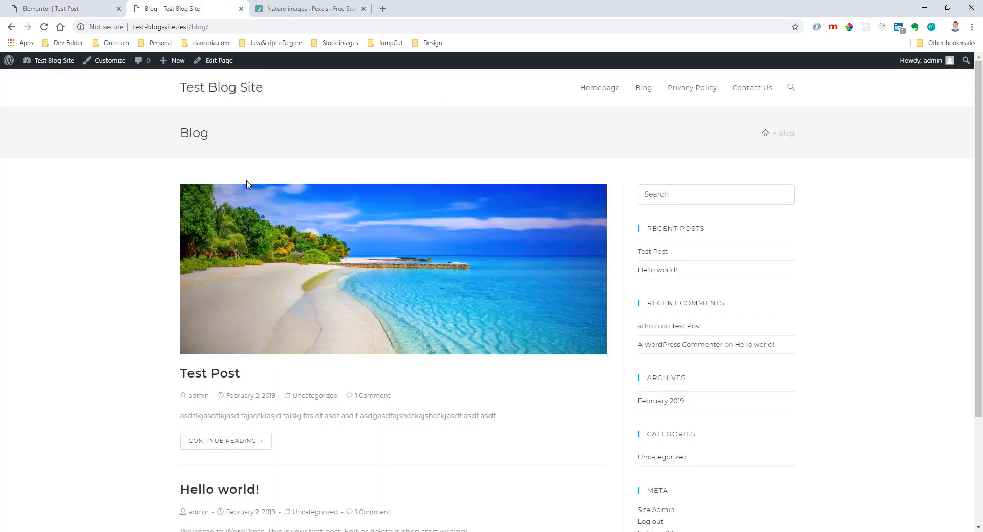
{"action": "left_click", "coordinate": [238, 446]}
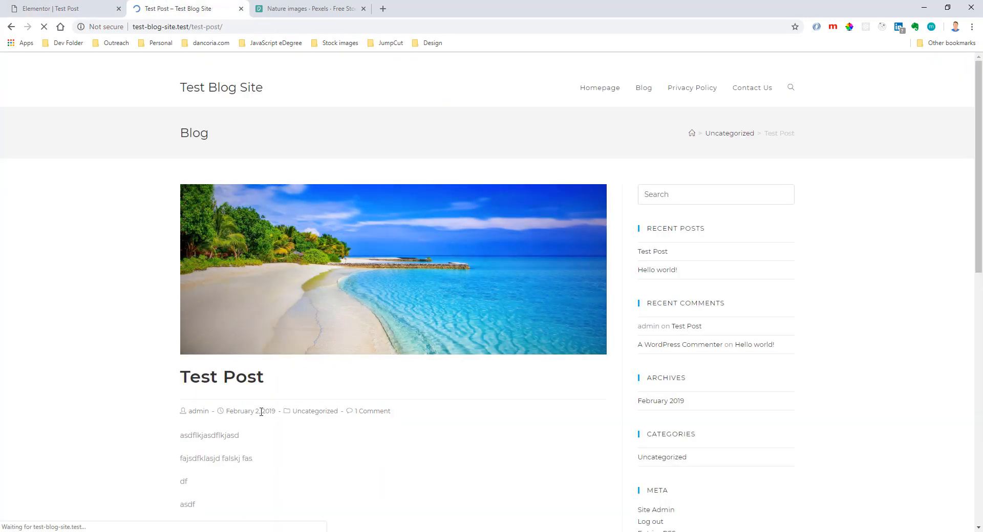
{"action": "scroll", "coordinate": [384, 293], "scroll_direction": "down", "scroll_amount": 6}
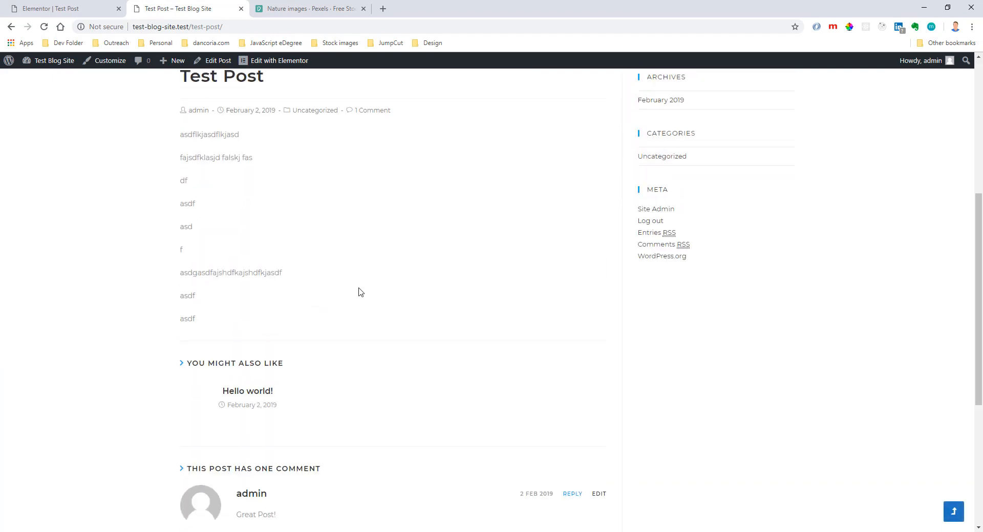
{"action": "scroll", "coordinate": [338, 302], "scroll_direction": "up", "scroll_amount": 1}
{"action": "scroll", "coordinate": [314, 310], "scroll_direction": "down", "scroll_amount": 5}
{"action": "scroll", "coordinate": [404, 399], "scroll_direction": "up", "scroll_amount": 10}
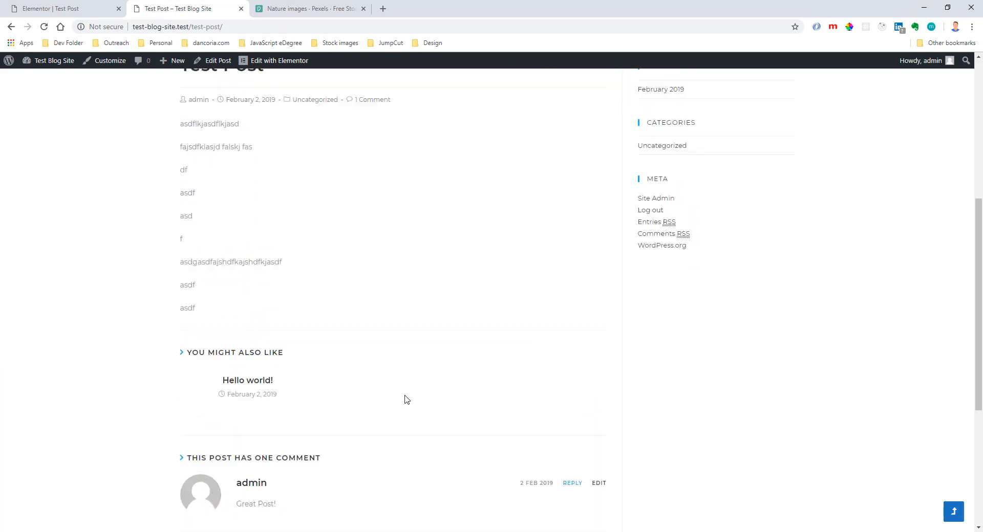
Return to the Elementor editor and inspect the inserted template's author image and byline heading.
{"action": "left_click", "coordinate": [100, 12]}
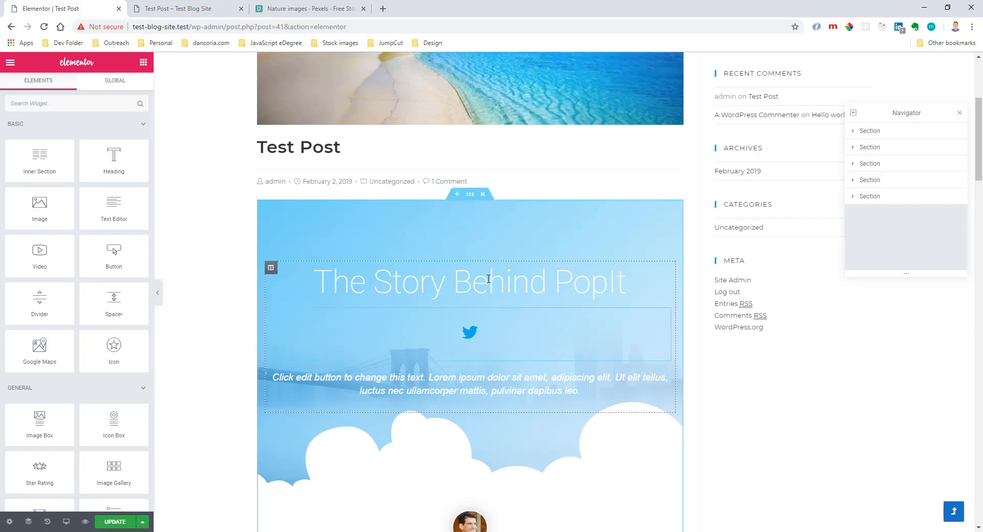
{"action": "scroll", "coordinate": [483, 236], "scroll_direction": "down", "scroll_amount": 14}
{"action": "scroll", "coordinate": [492, 266], "scroll_direction": "up", "scroll_amount": 4}
{"action": "scroll", "coordinate": [494, 266], "scroll_direction": "up", "scroll_amount": 3}
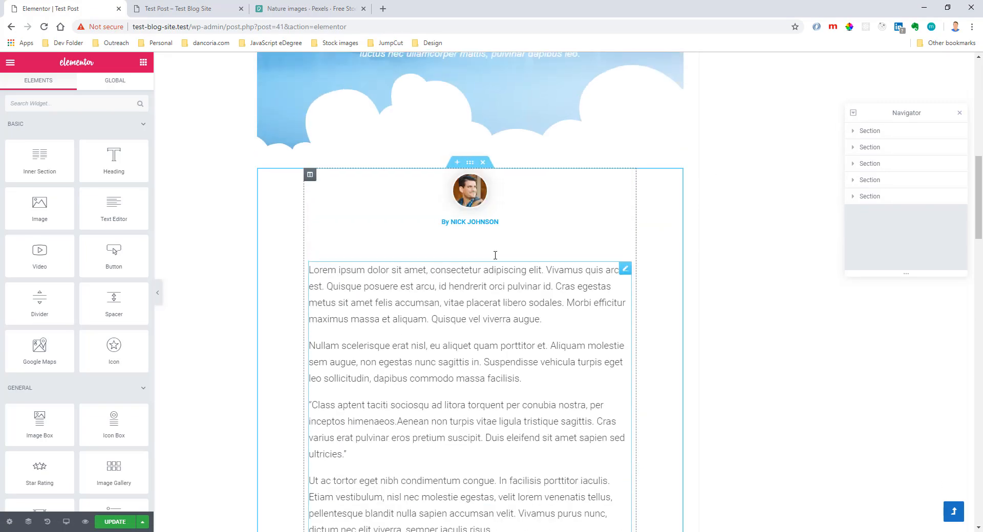
{"action": "left_click", "coordinate": [467, 198]}
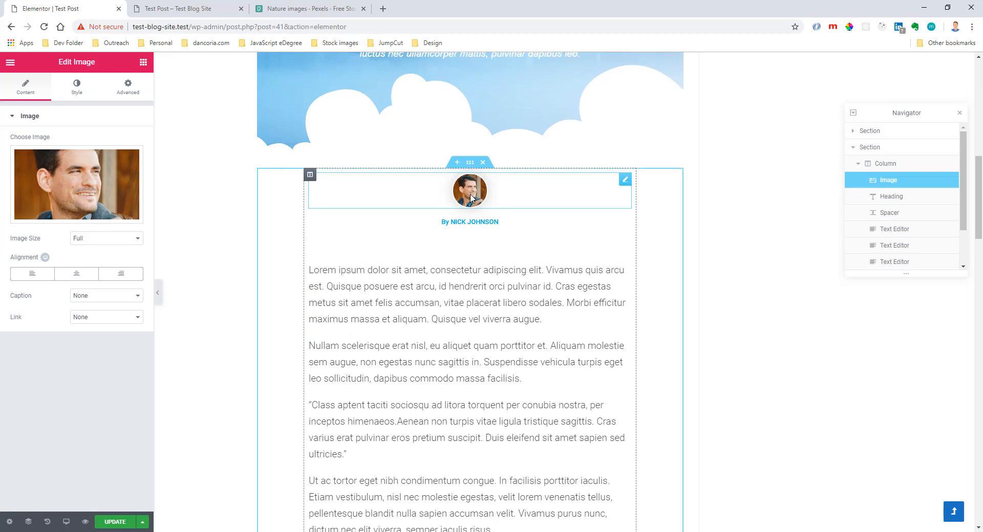
{"action": "left_click", "coordinate": [542, 222]}
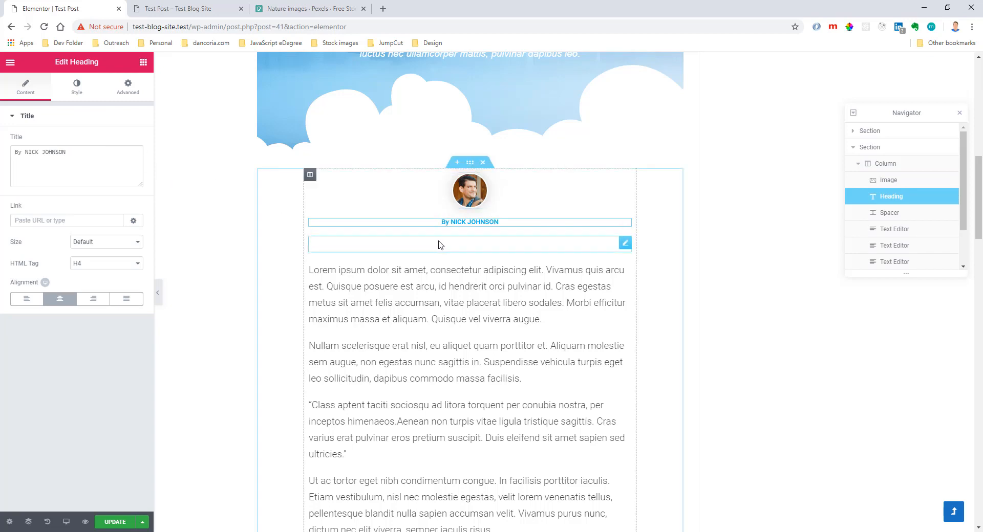
{"action": "scroll", "coordinate": [627, 275], "scroll_direction": "up", "scroll_amount": 10}
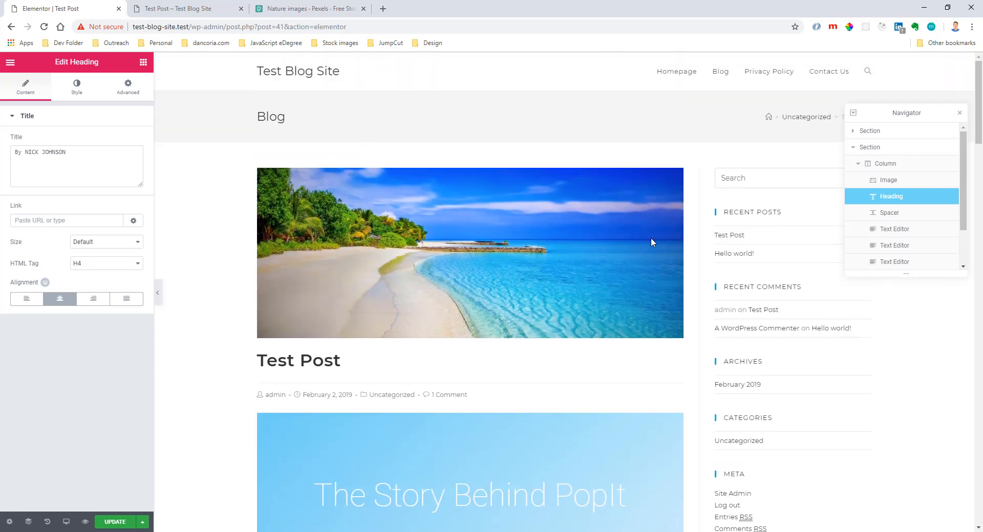
Check the upper part of the live Test Post page against the version in the Elementor editor.
{"action": "left_click", "coordinate": [176, 8]}
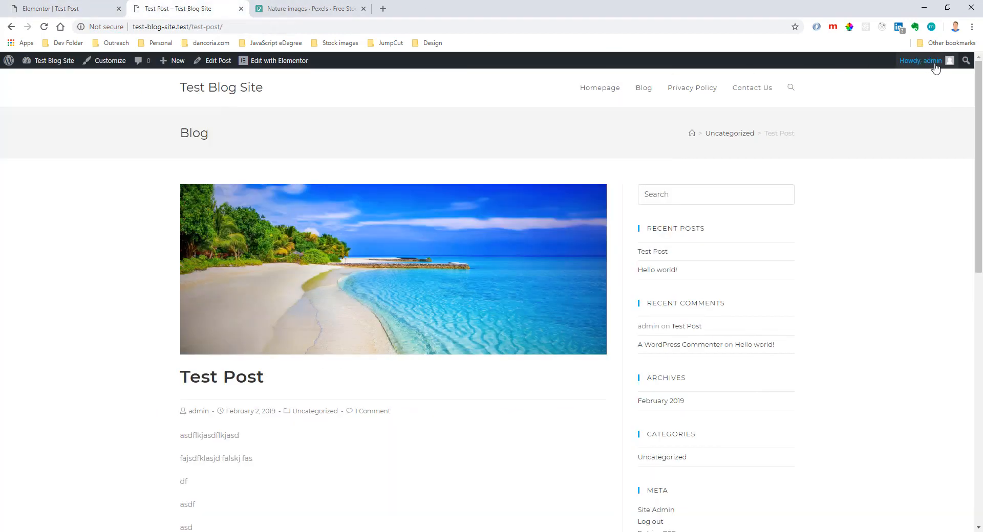
{"action": "mouse_move", "coordinate": [926, 68]}
{"action": "left_click", "coordinate": [75, 9]}
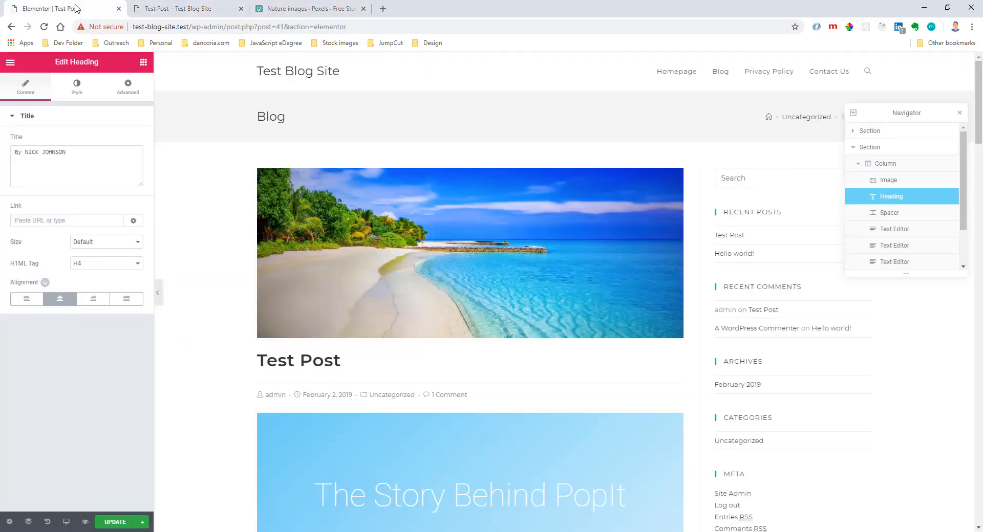
Inspect the blue intro section's layout, background style, icon and text, and review the remaining template content down to the share icons.
{"action": "scroll", "coordinate": [419, 305], "scroll_direction": "down", "scroll_amount": 5}
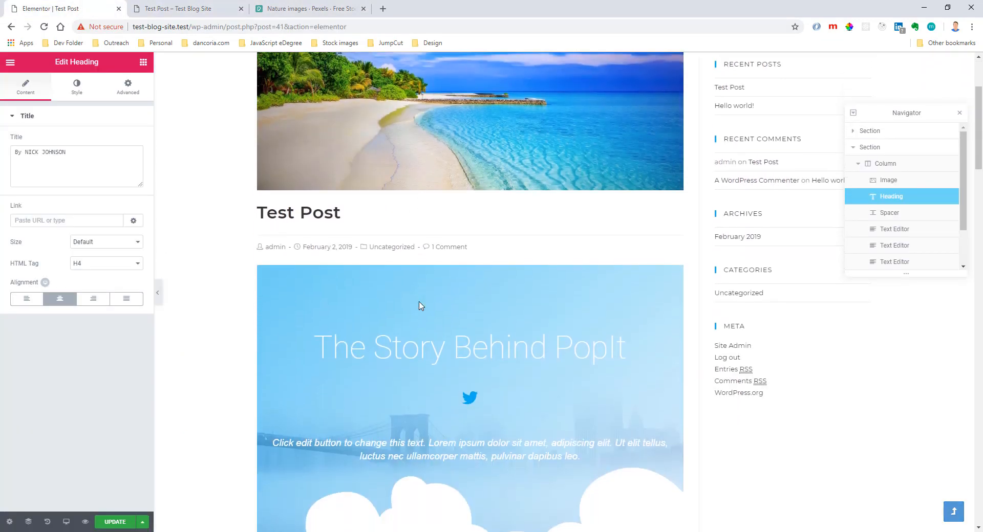
{"action": "left_click", "coordinate": [466, 166]}
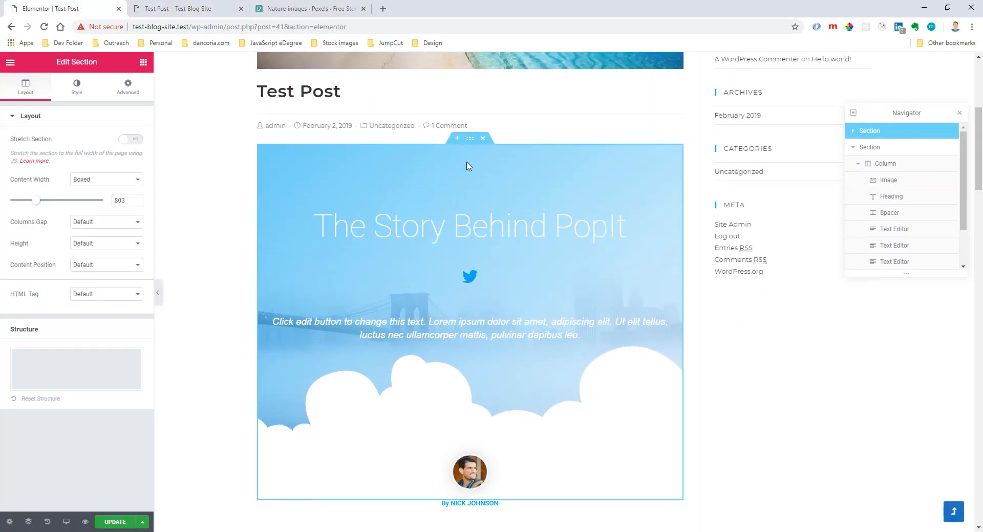
{"action": "left_click", "coordinate": [76, 85]}
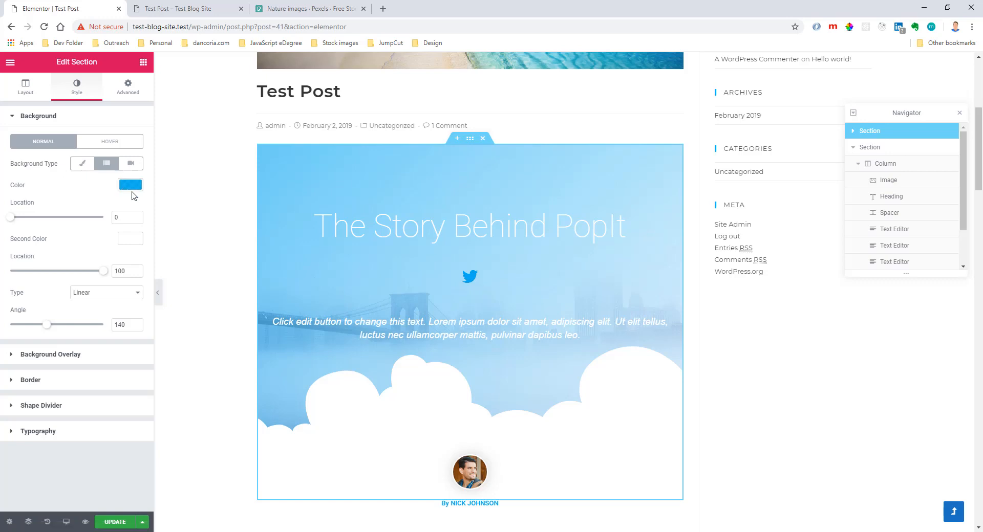
{"action": "left_click", "coordinate": [470, 287]}
{"action": "left_click", "coordinate": [449, 323]}
{"action": "scroll", "coordinate": [463, 284], "scroll_direction": "down", "scroll_amount": 6}
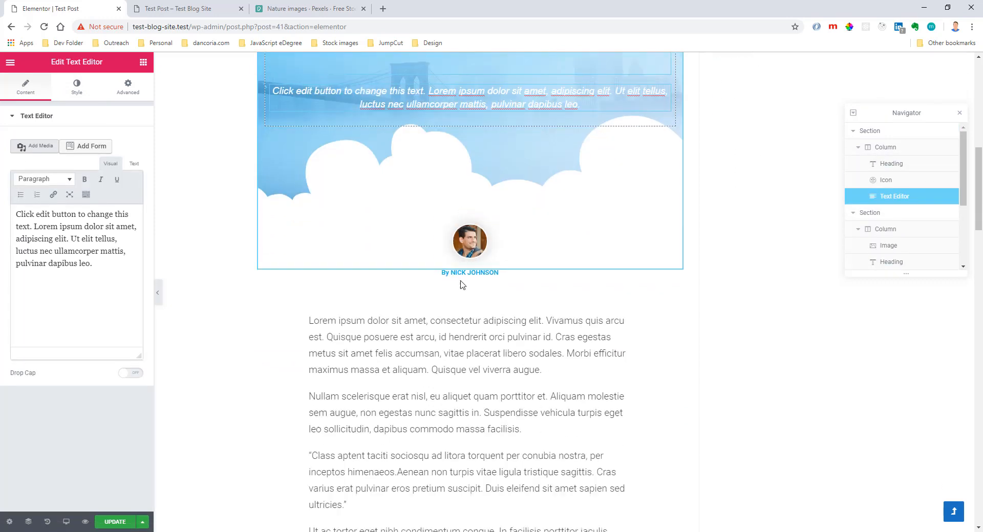
{"action": "scroll", "coordinate": [463, 285], "scroll_direction": "down", "scroll_amount": 15}
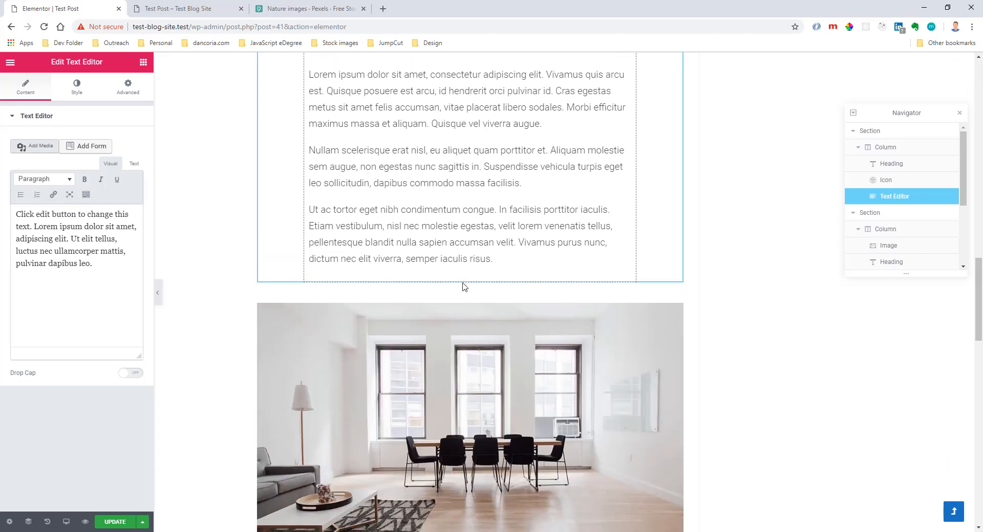
{"action": "scroll", "coordinate": [463, 285], "scroll_direction": "down", "scroll_amount": 11}
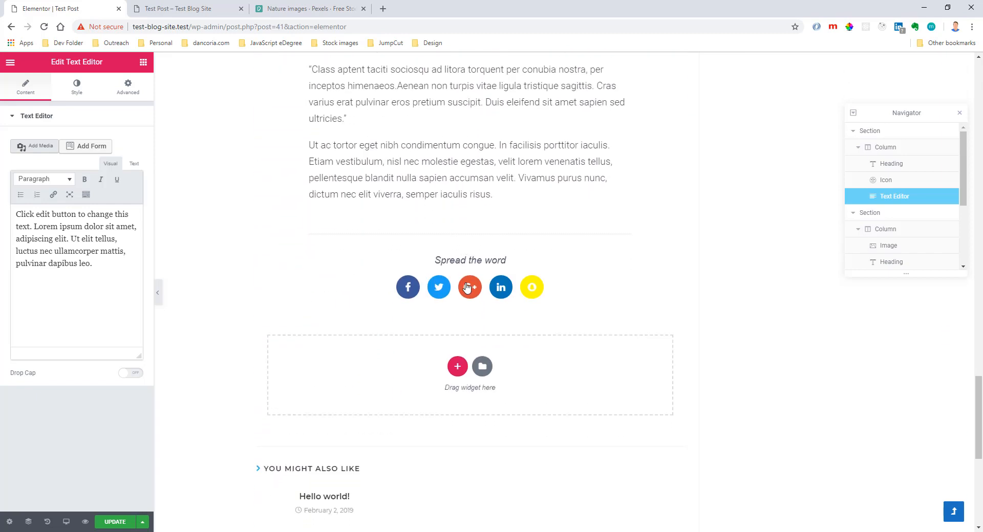
Select the share icons widget, save the Elementor changes to Test Post and reload its live page.
{"action": "left_click", "coordinate": [559, 289]}
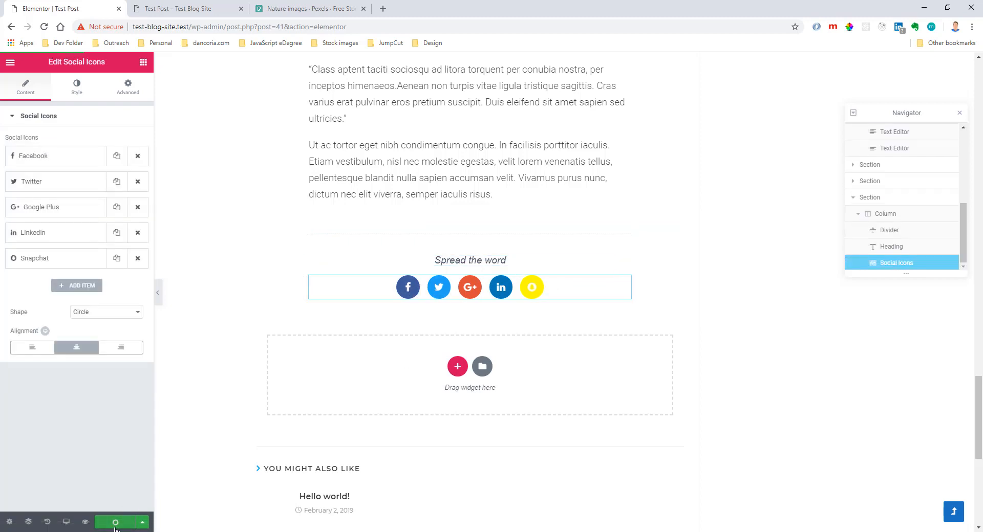
{"action": "left_click", "coordinate": [184, 9]}
{"action": "key", "text": "F5"}
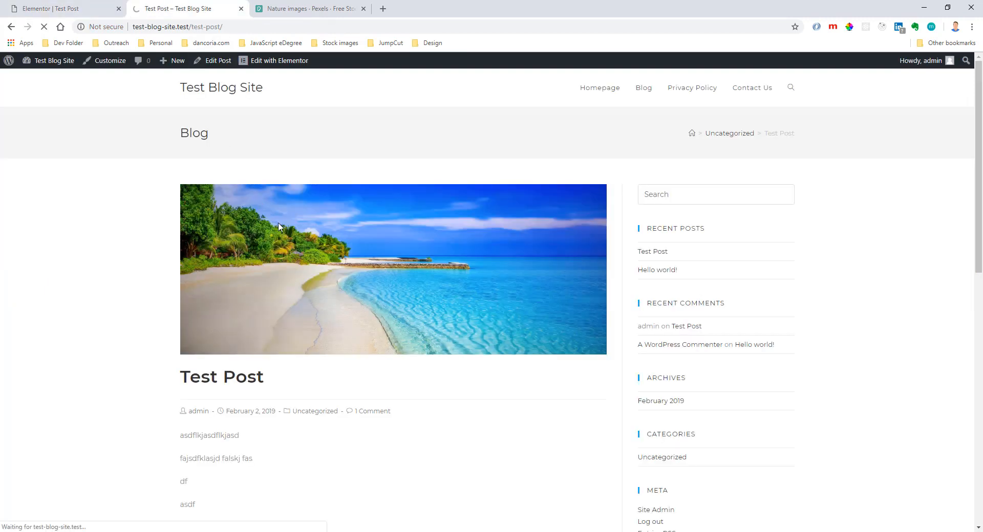
Exit Elementor to the WordPress post editor, remove Test Post's featured image and update the post.
{"action": "left_click", "coordinate": [93, 8]}
{"action": "left_click", "coordinate": [17, 67]}
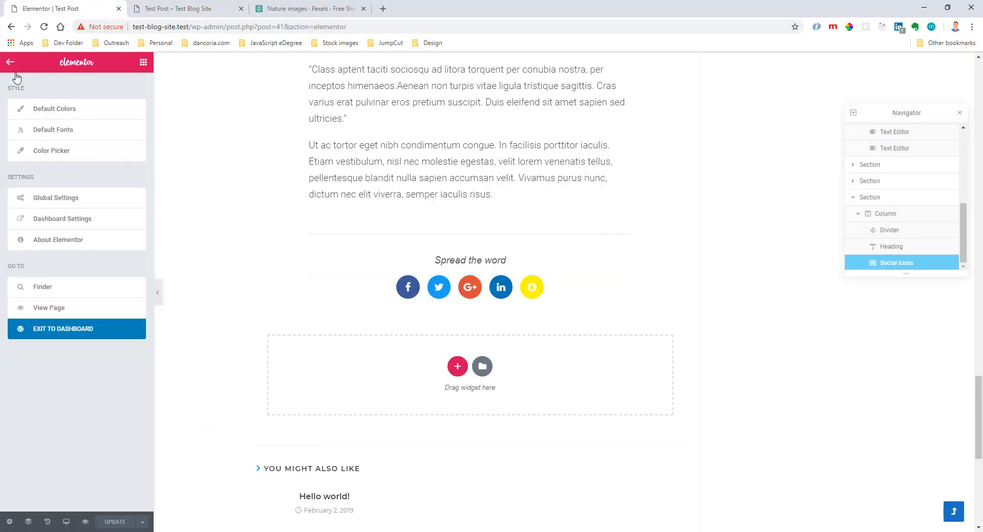
{"action": "left_click", "coordinate": [85, 333]}
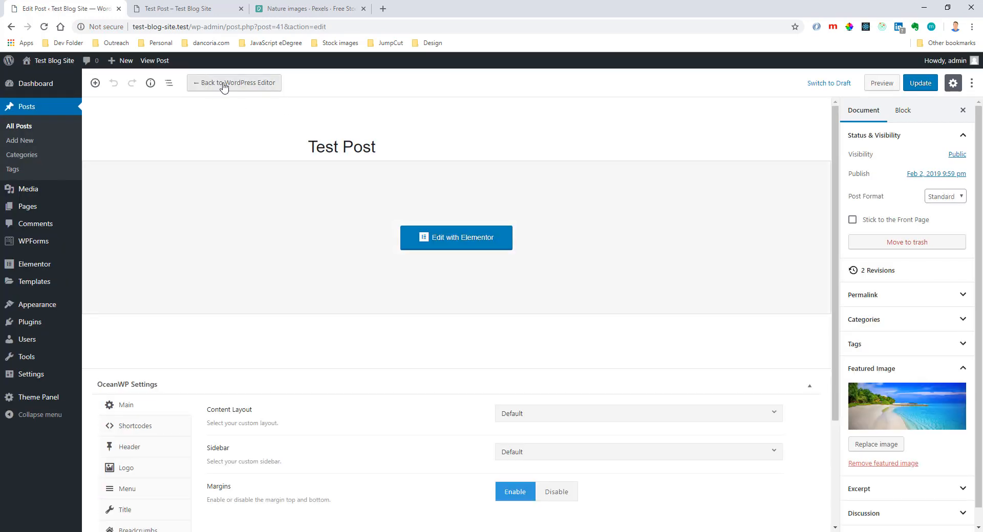
{"action": "left_click", "coordinate": [884, 464]}
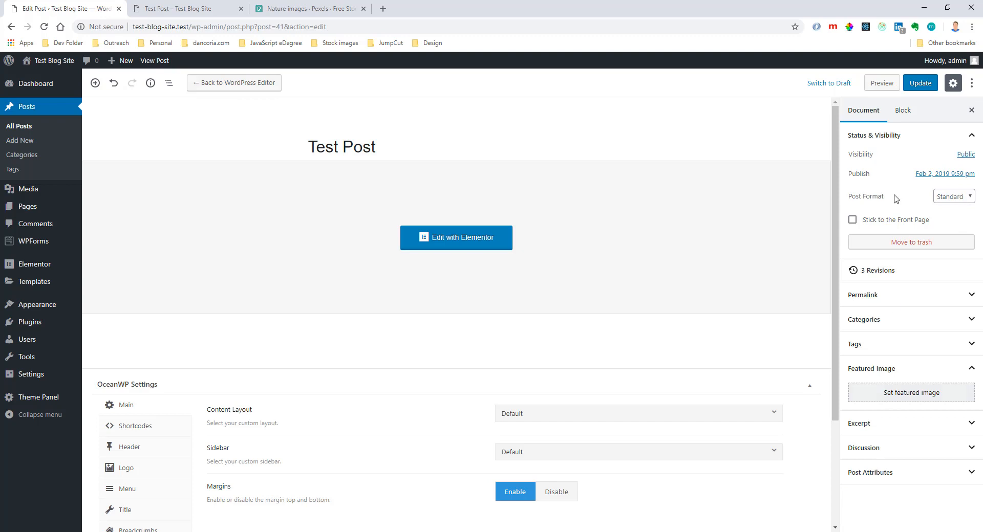
{"action": "left_click", "coordinate": [920, 83]}
Reload the live Test Post and review its header details, intro section, body content, share icons and comments.
{"action": "left_click", "coordinate": [174, 8]}
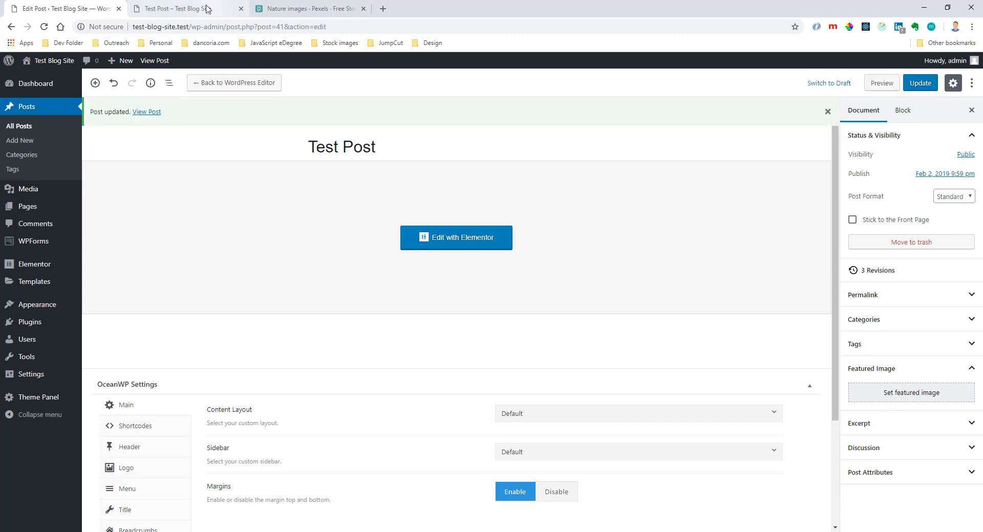
{"action": "left_click", "coordinate": [44, 26]}
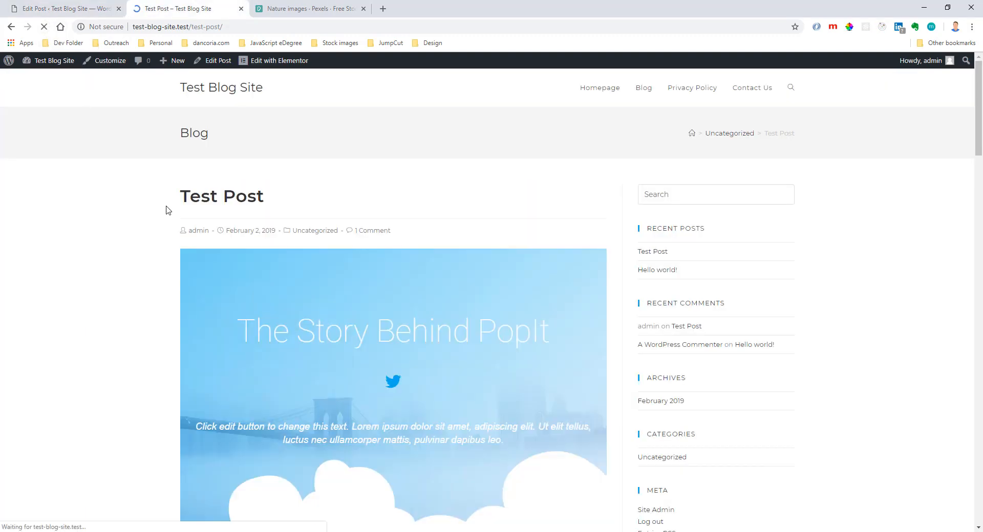
{"action": "left_click_drag", "start_coordinate": [408, 240], "coordinate": [161, 231]}
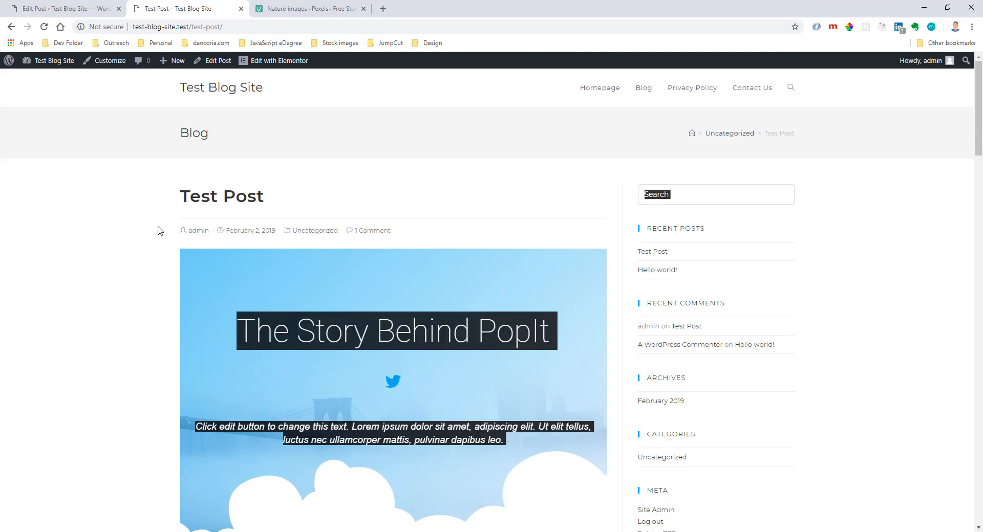
{"action": "left_click", "coordinate": [178, 231]}
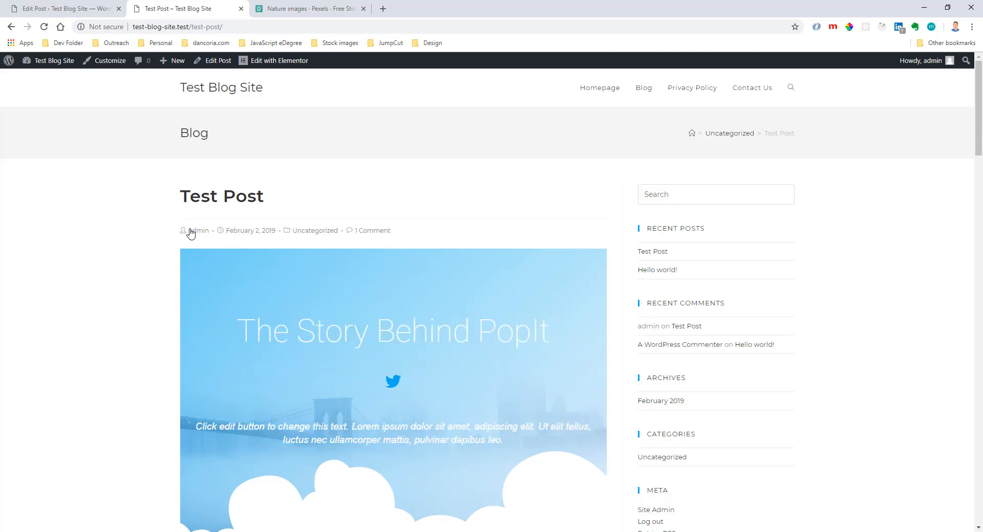
{"action": "scroll", "coordinate": [481, 249], "scroll_direction": "down", "scroll_amount": 4}
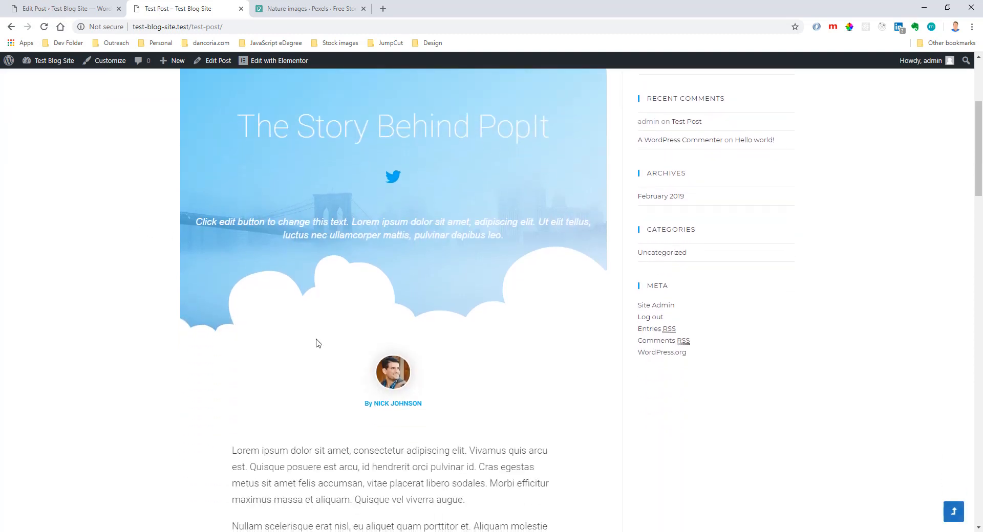
{"action": "scroll", "coordinate": [465, 374], "scroll_direction": "down", "scroll_amount": 15}
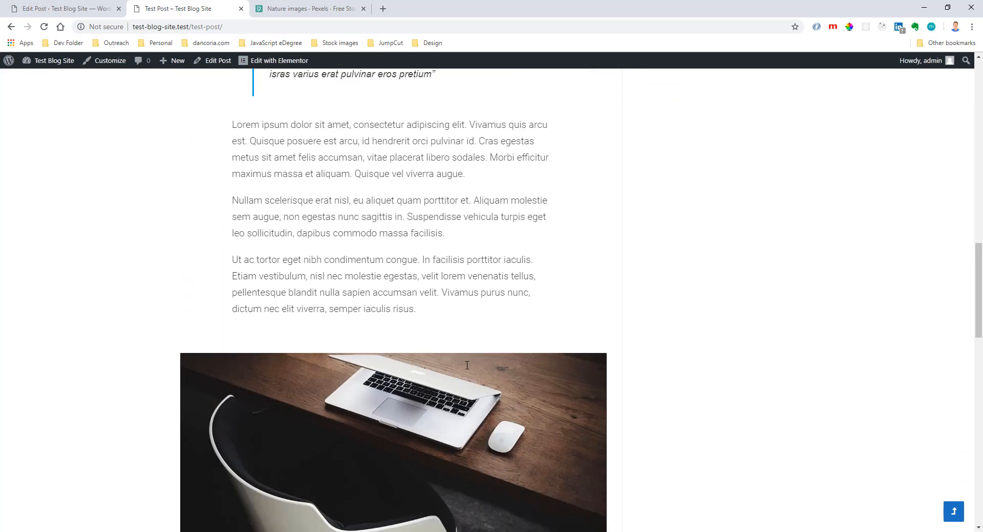
{"action": "scroll", "coordinate": [467, 365], "scroll_direction": "down", "scroll_amount": 15}
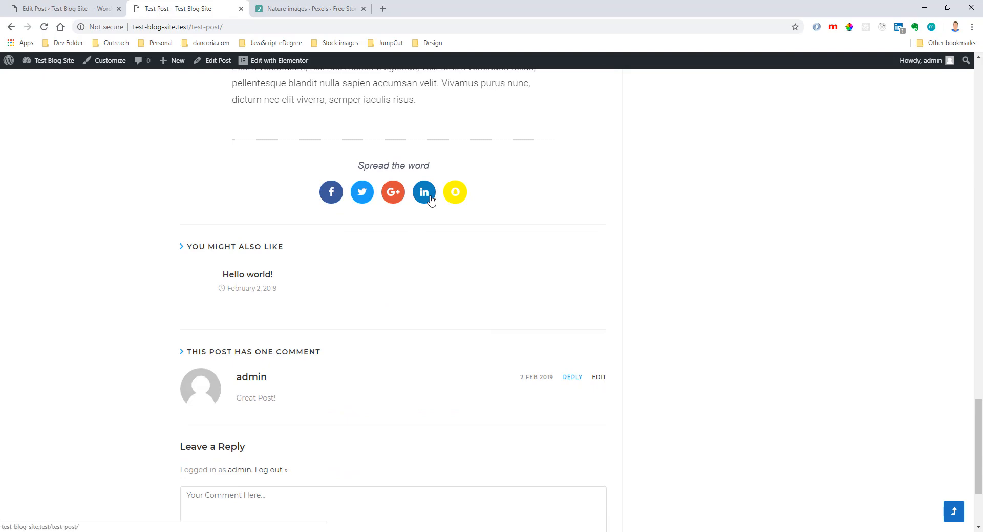
{"action": "scroll", "coordinate": [420, 282], "scroll_direction": "up", "scroll_amount": 5}
{"action": "scroll", "coordinate": [420, 282], "scroll_direction": "up", "scroll_amount": 7}
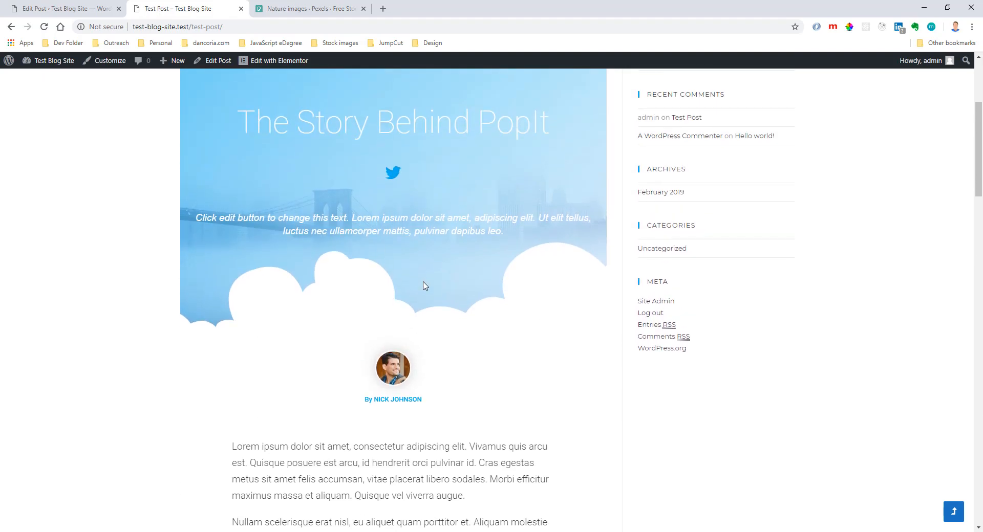
{"action": "scroll", "coordinate": [411, 267], "scroll_direction": "up", "scroll_amount": 4}
{"action": "scroll", "coordinate": [309, 353], "scroll_direction": "down", "scroll_amount": 8}
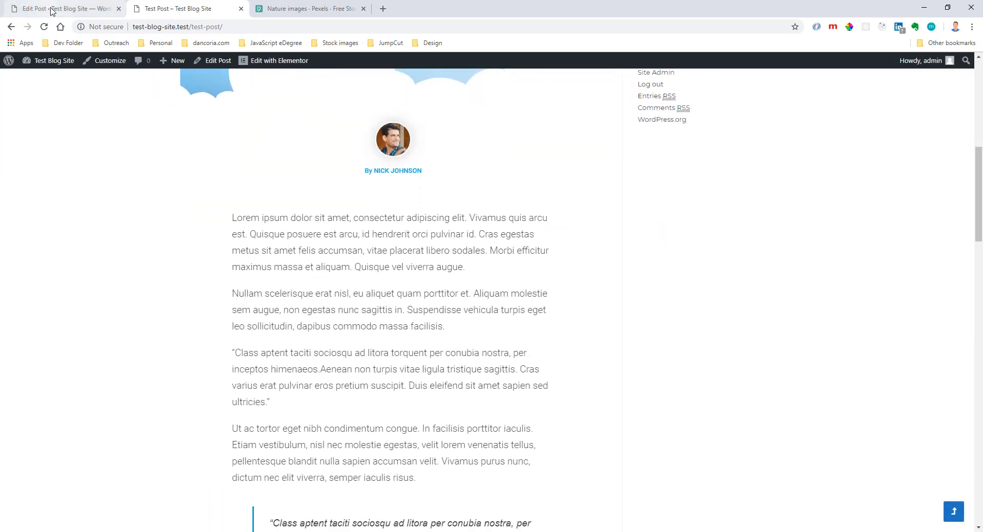
Create a new blog post in the WordPress dashboard and title it "Other Post".
{"action": "left_click", "coordinate": [52, 9]}
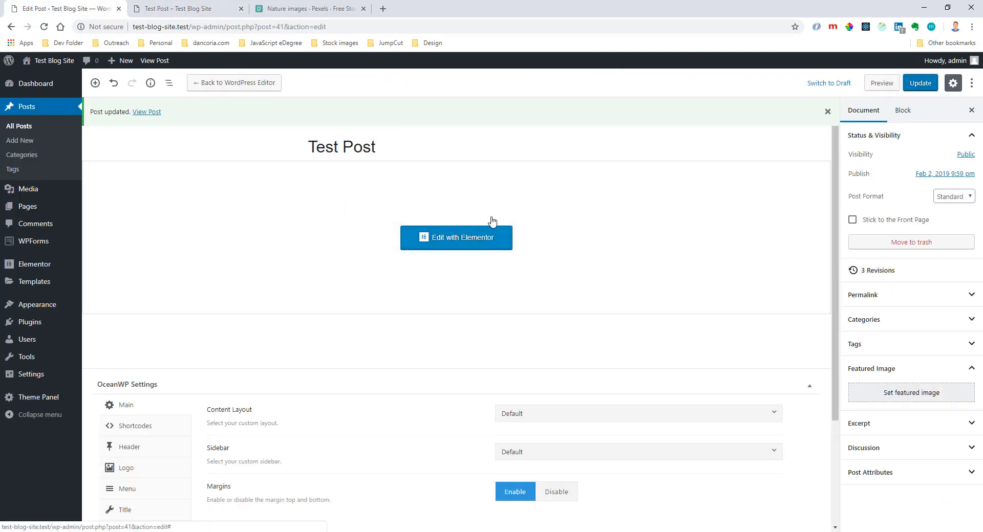
{"action": "left_click", "coordinate": [28, 141]}
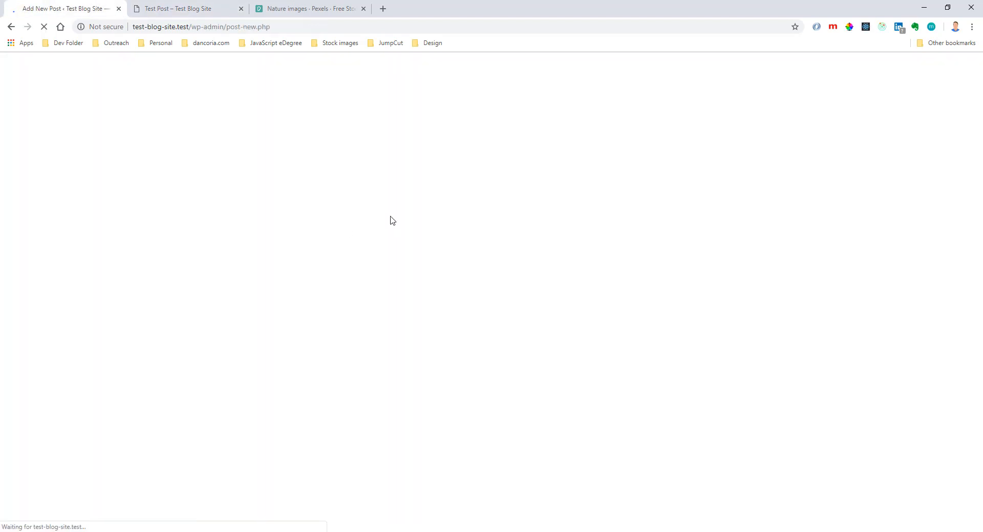
{"action": "left_click", "coordinate": [382, 150]}
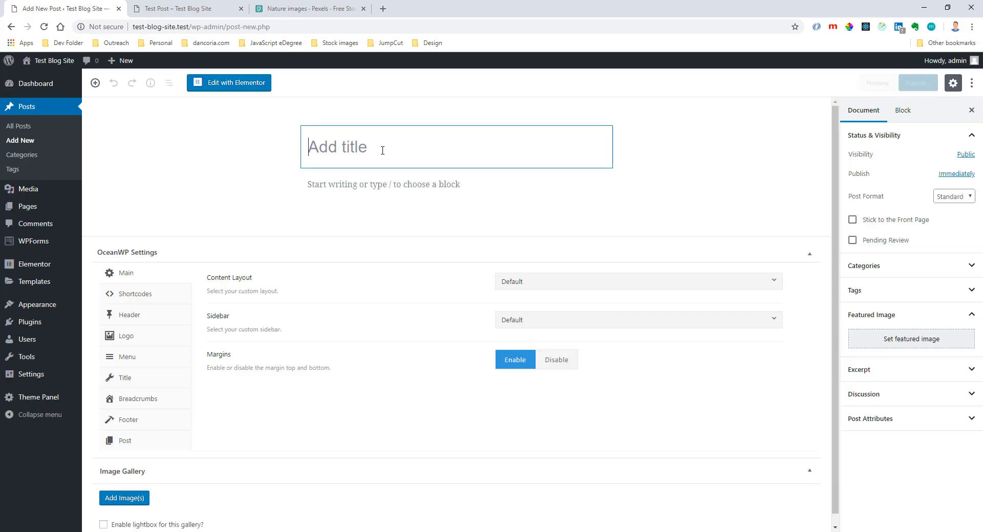
{"action": "type", "text": "Other Post"}
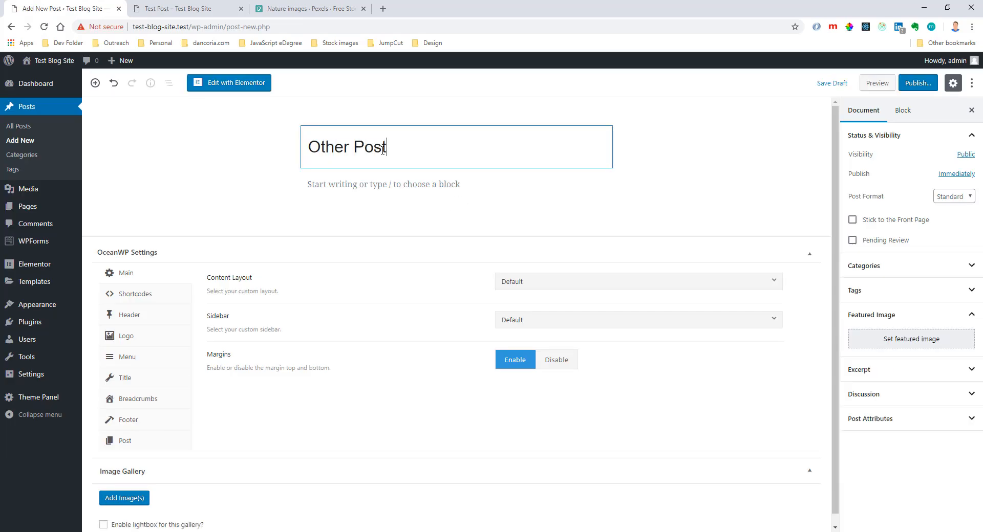
Insert the dining room photo lhtqjazuprq-breather.jpg from the media library as an image block and caption it "Furniture".
{"action": "left_click", "coordinate": [355, 188]}
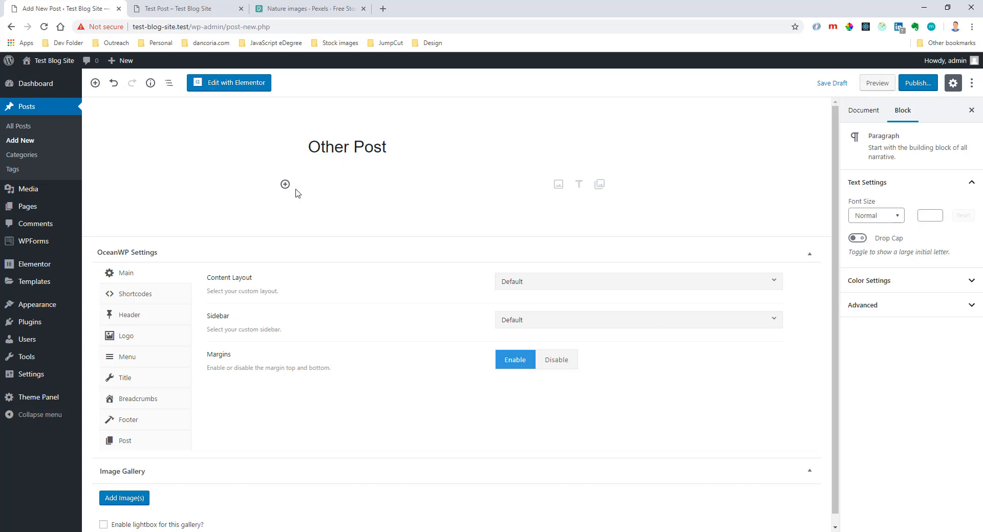
{"action": "left_click", "coordinate": [286, 184]}
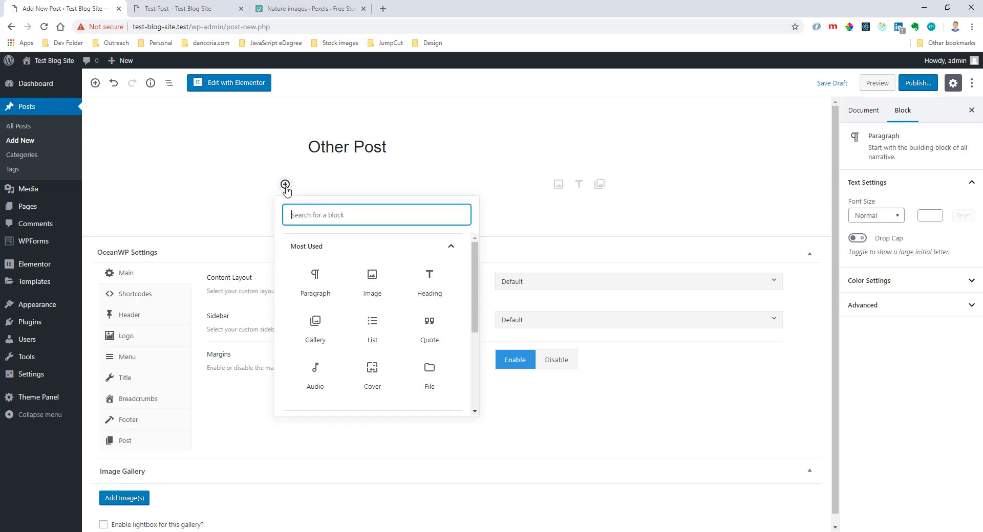
{"action": "left_click", "coordinate": [368, 279]}
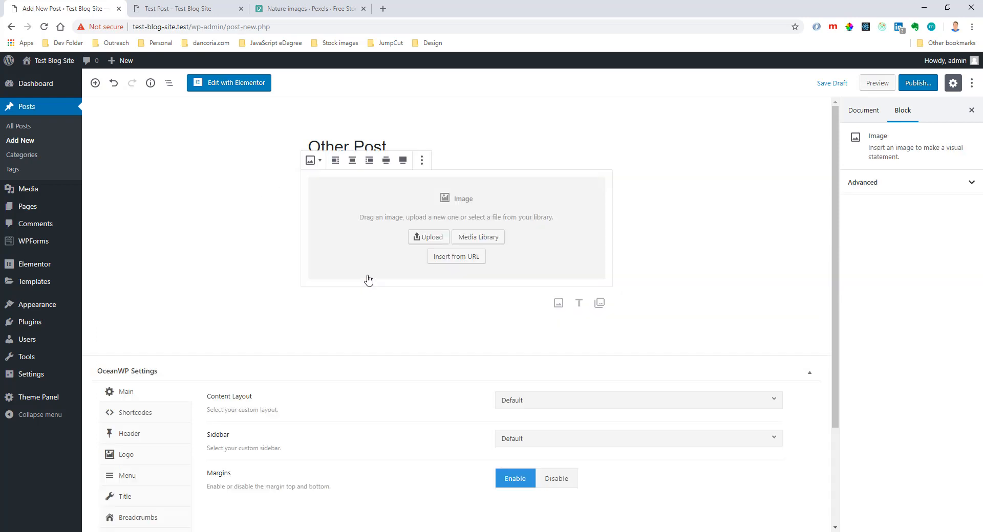
{"action": "left_click", "coordinate": [464, 237]}
{"action": "left_click", "coordinate": [136, 185]}
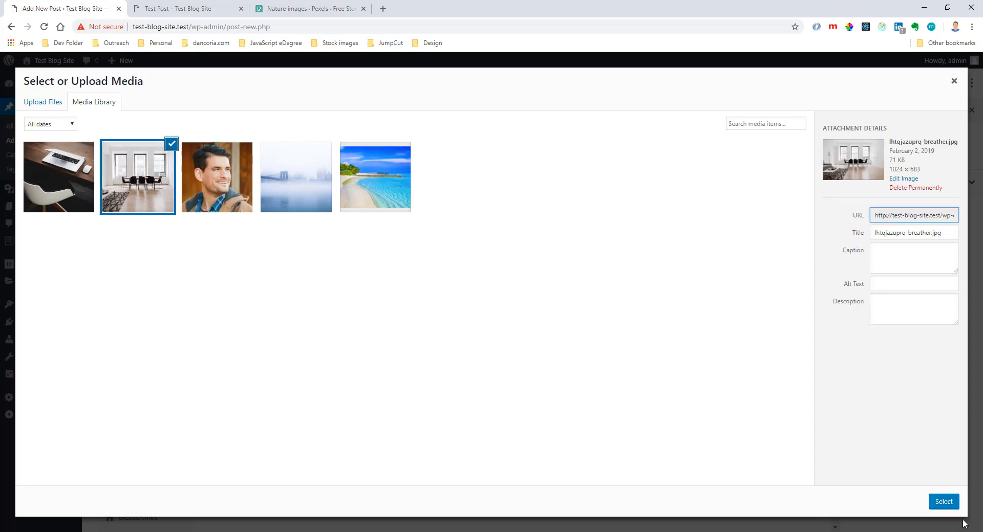
{"action": "left_click", "coordinate": [942, 502]}
{"action": "left_click", "coordinate": [485, 385]}
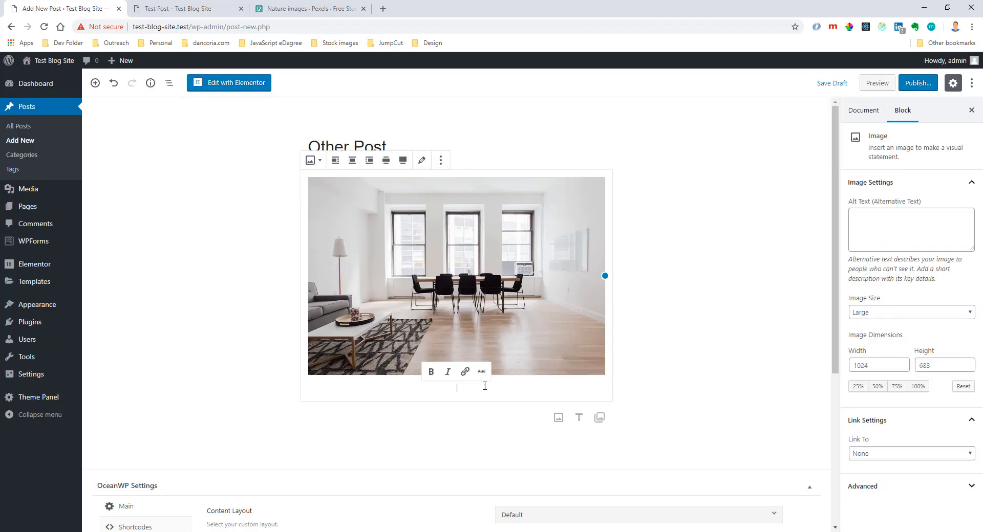
{"action": "type", "text": "Furniture"}
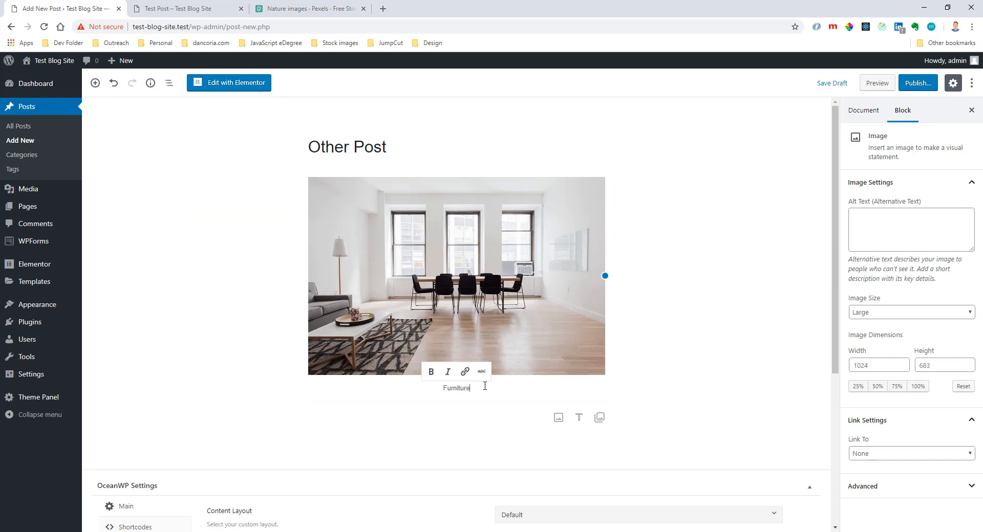
{"action": "left_click", "coordinate": [471, 435]}
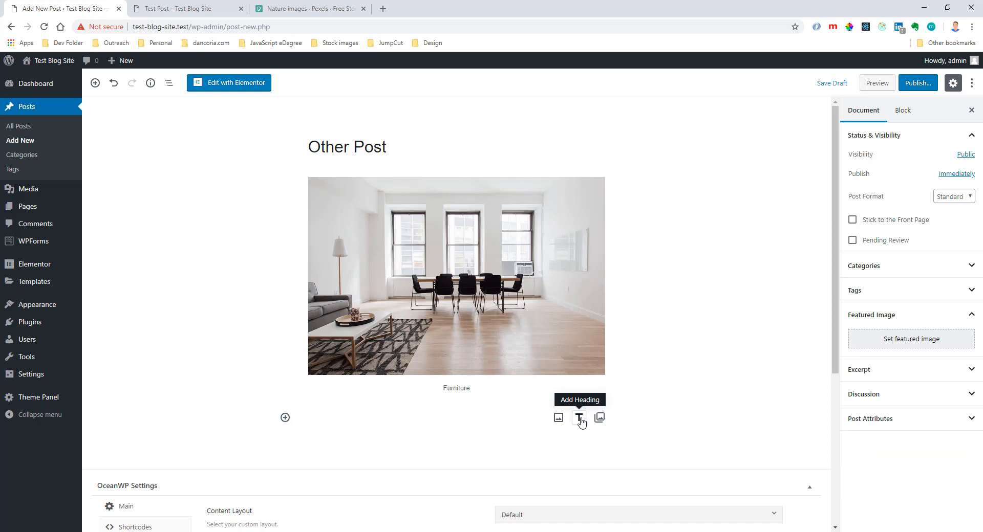
Add a heading block reading "What to buy" below the captioned image.
{"action": "left_click", "coordinate": [579, 418]}
{"action": "type", "text": "What to buy"}
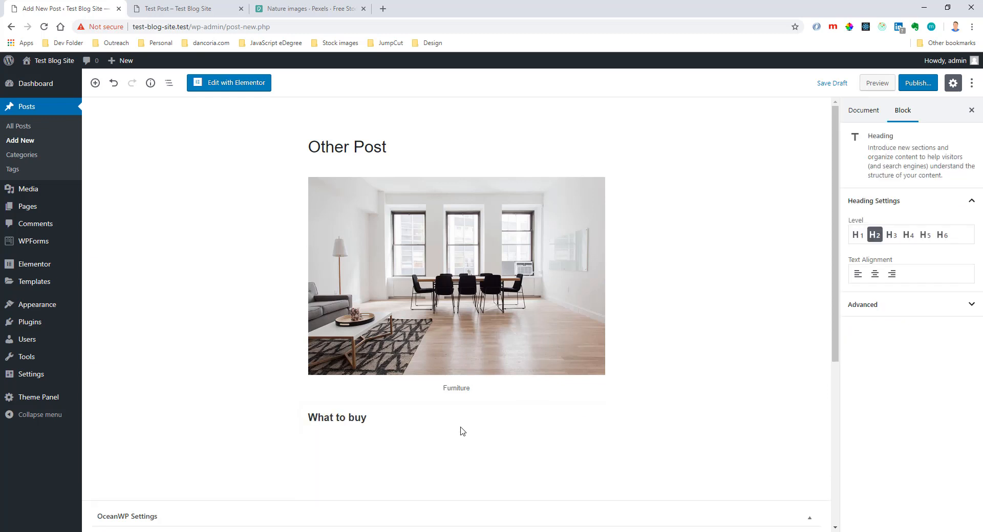
{"action": "scroll", "coordinate": [455, 437], "scroll_direction": "down", "scroll_amount": 2}
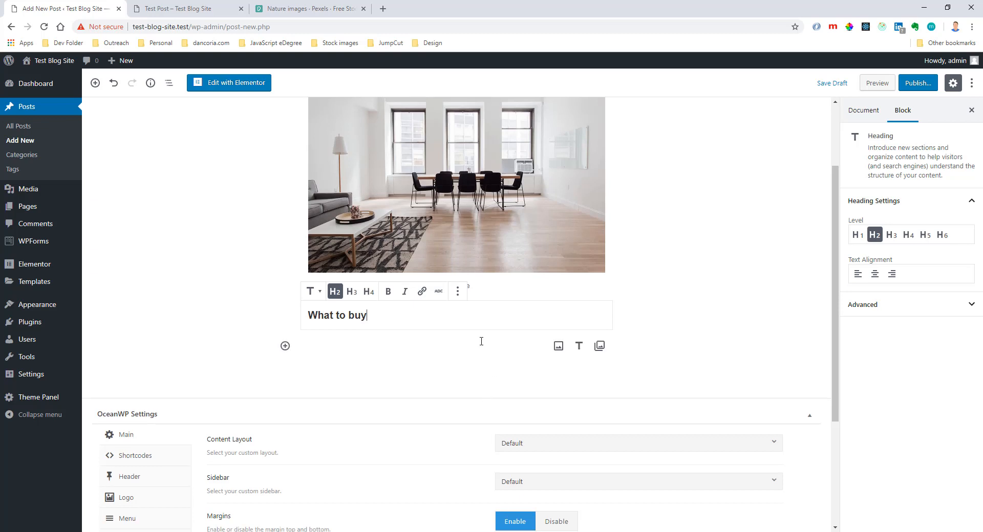
Insert a gallery below the heading with the desk, dining room and misty bridge photos from the media library.
{"action": "left_click", "coordinate": [467, 348]}
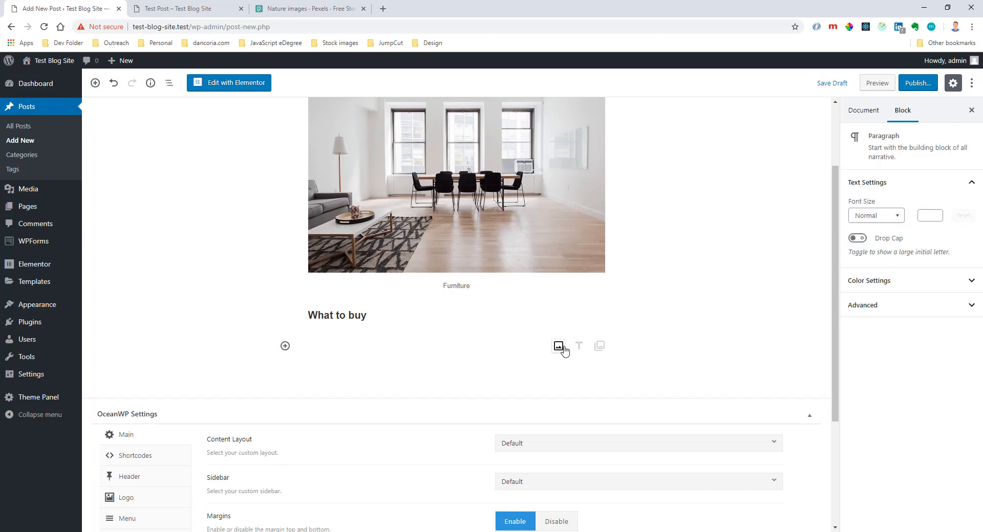
{"action": "left_click", "coordinate": [600, 346]}
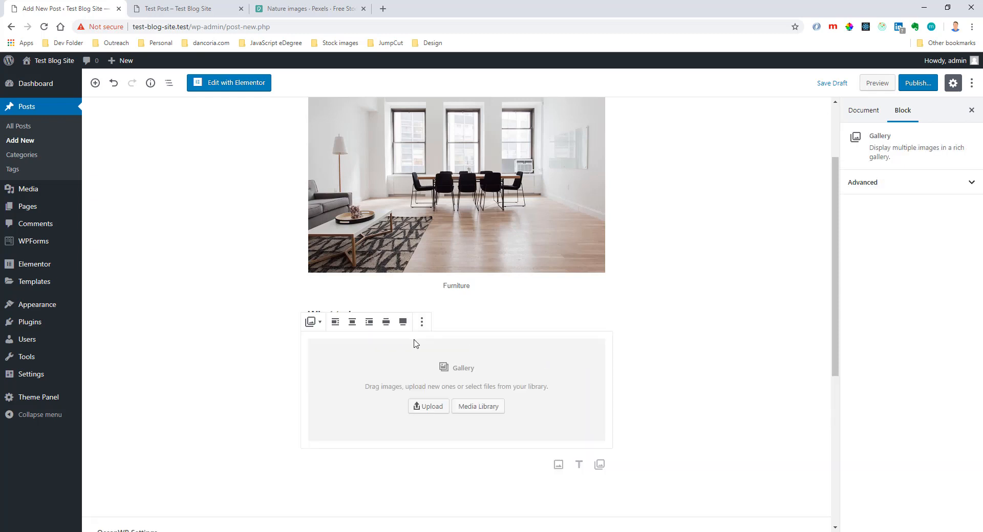
{"action": "left_click", "coordinate": [476, 408]}
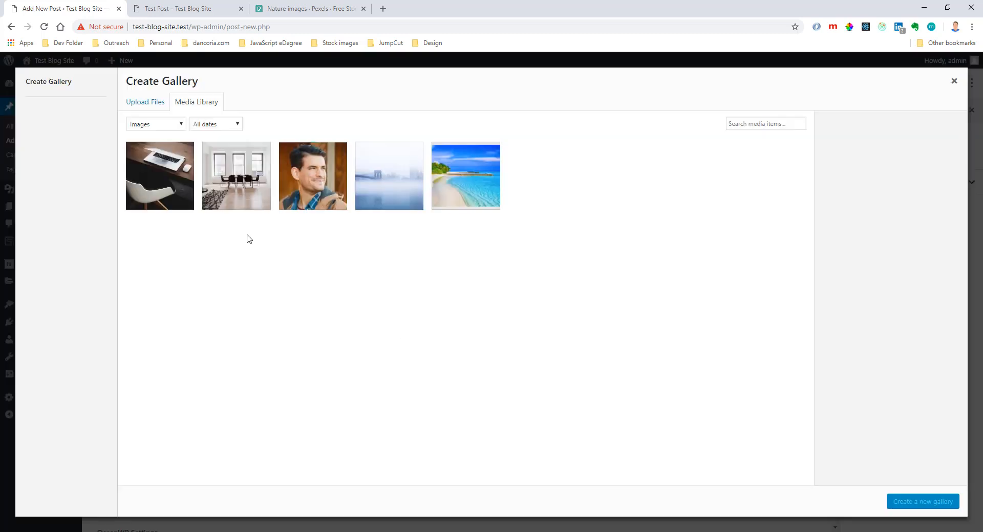
{"action": "left_click", "coordinate": [187, 205]}
{"action": "left_click", "coordinate": [256, 204]}
{"action": "left_click", "coordinate": [394, 206]}
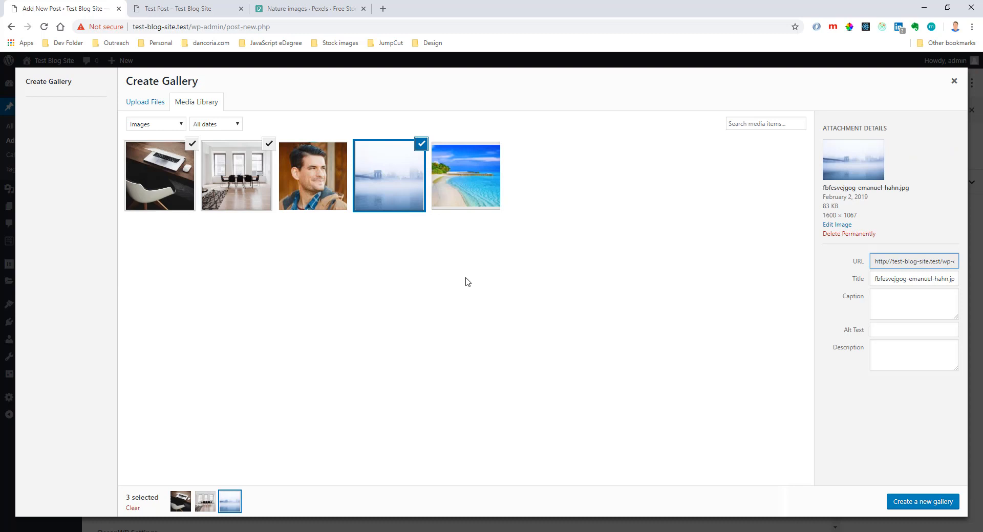
{"action": "left_click", "coordinate": [904, 507]}
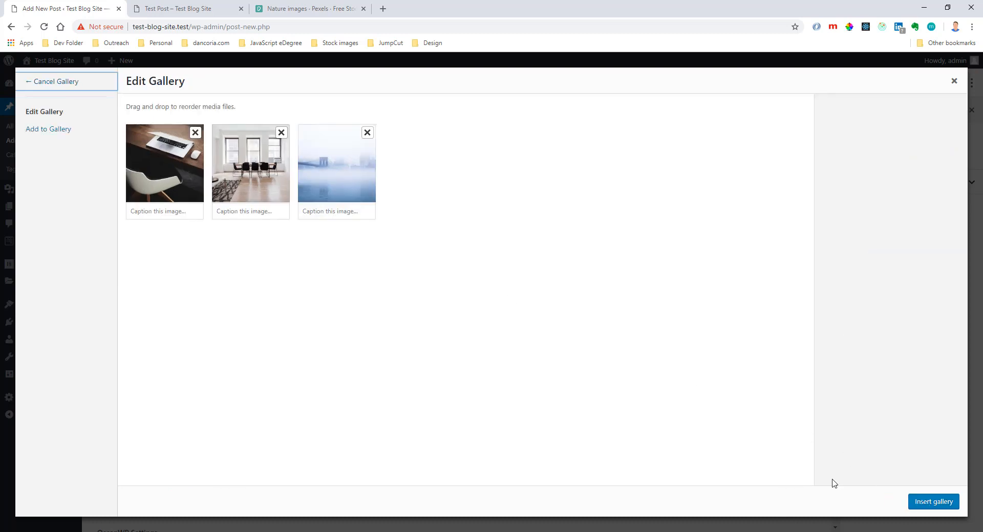
{"action": "left_click", "coordinate": [930, 502]}
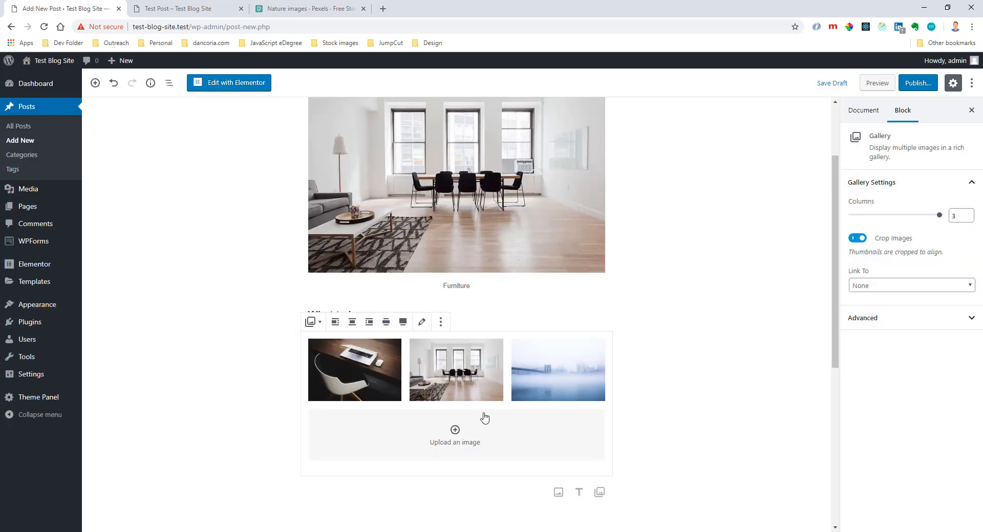
Add the paragraph "Test text. This is not a real blog post." below the gallery and publish the post.
{"action": "scroll", "coordinate": [485, 418], "scroll_direction": "down", "scroll_amount": 1}
{"action": "left_click", "coordinate": [467, 417]}
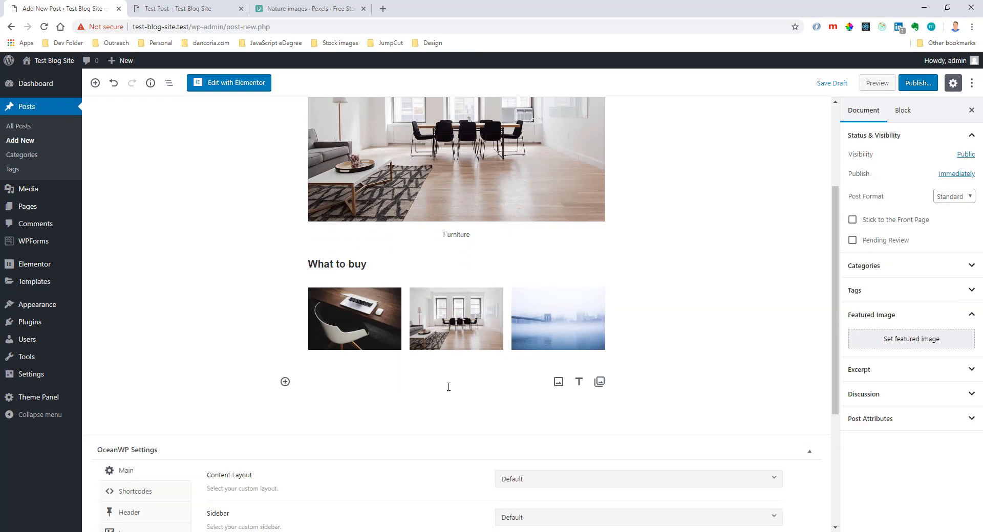
{"action": "left_click", "coordinate": [449, 387]}
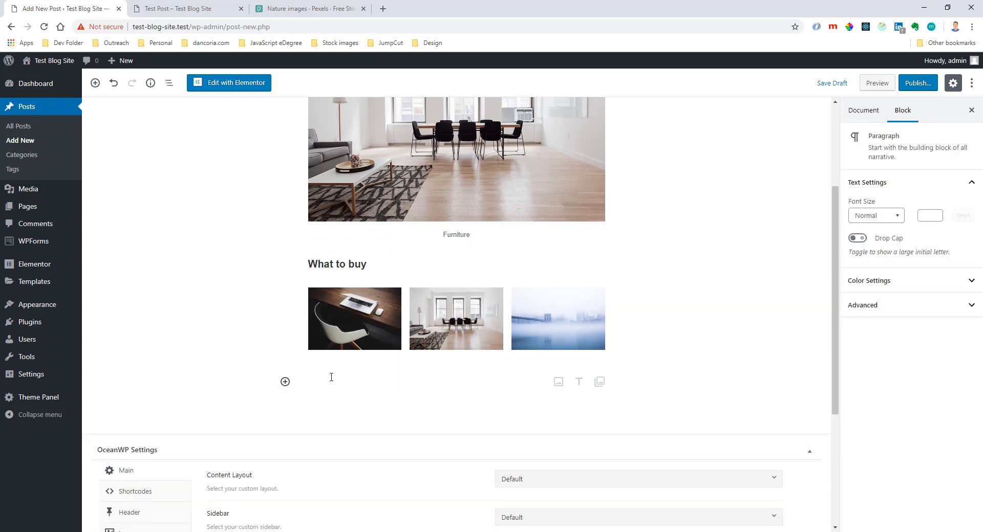
{"action": "type", "text": "T"}
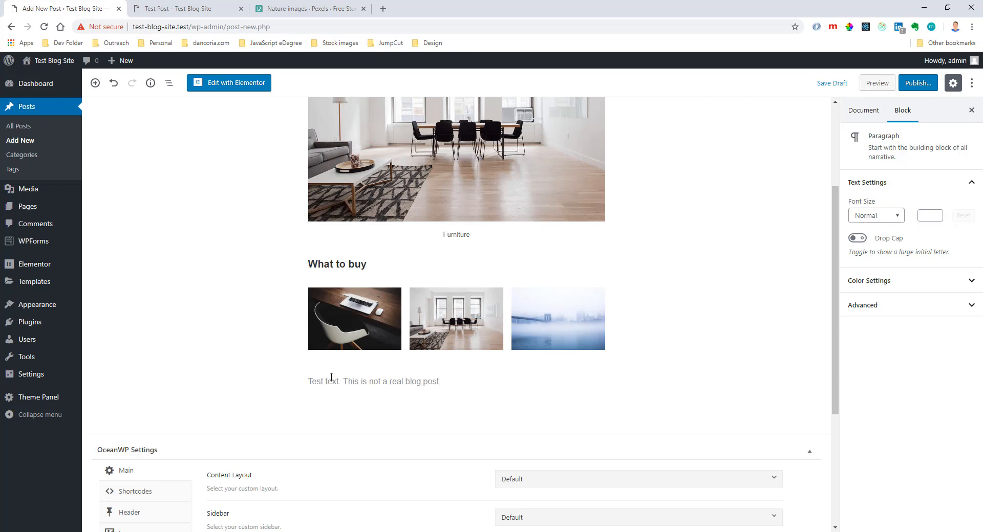
{"action": "left_click", "coordinate": [918, 83]}
{"action": "left_click", "coordinate": [916, 83]}
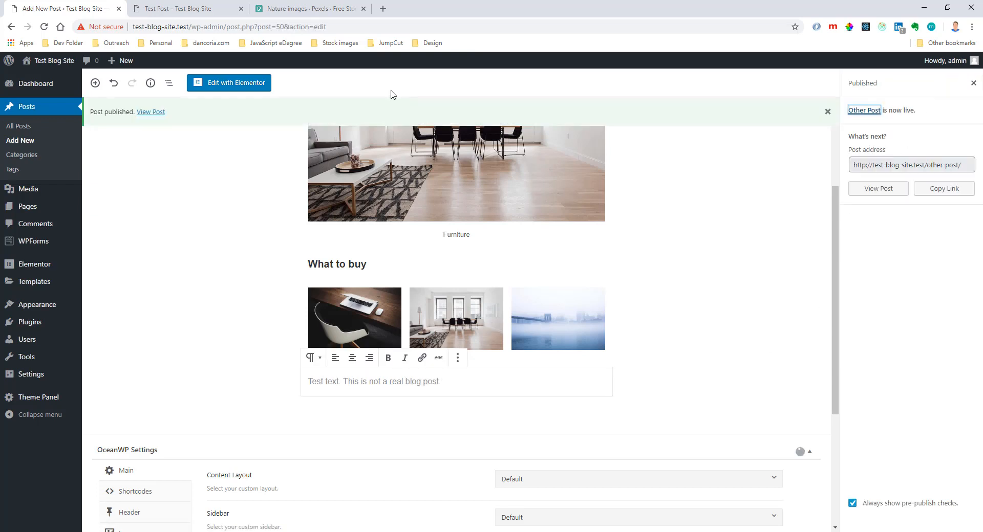
Reload the live site and examine the Blog page's post list and the published Other Post page.
{"action": "key", "text": "ctrl+Tab"}
{"action": "key", "text": "F5"}
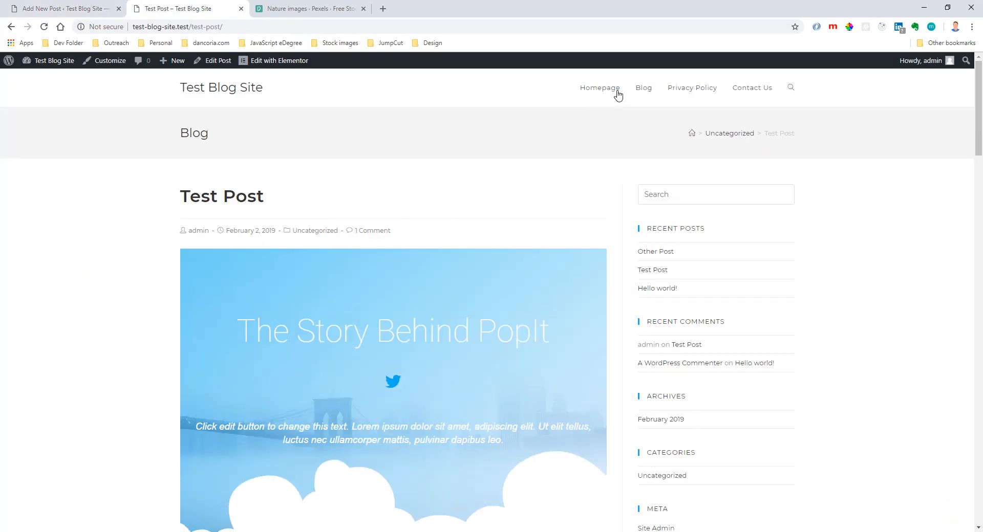
{"action": "left_click", "coordinate": [642, 89]}
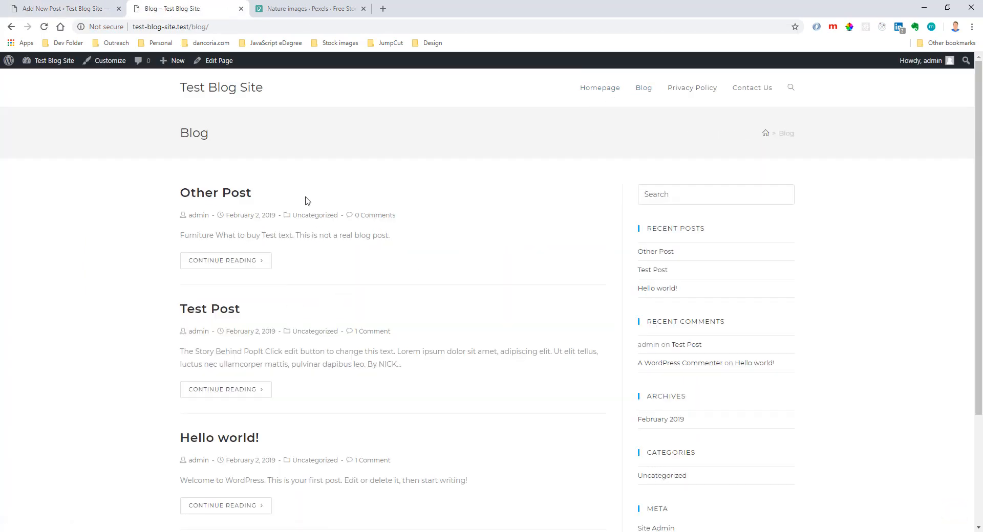
{"action": "scroll", "coordinate": [225, 323], "scroll_direction": "down", "scroll_amount": 3}
{"action": "scroll", "coordinate": [222, 244], "scroll_direction": "up", "scroll_amount": 3}
{"action": "left_click", "coordinate": [220, 195]}
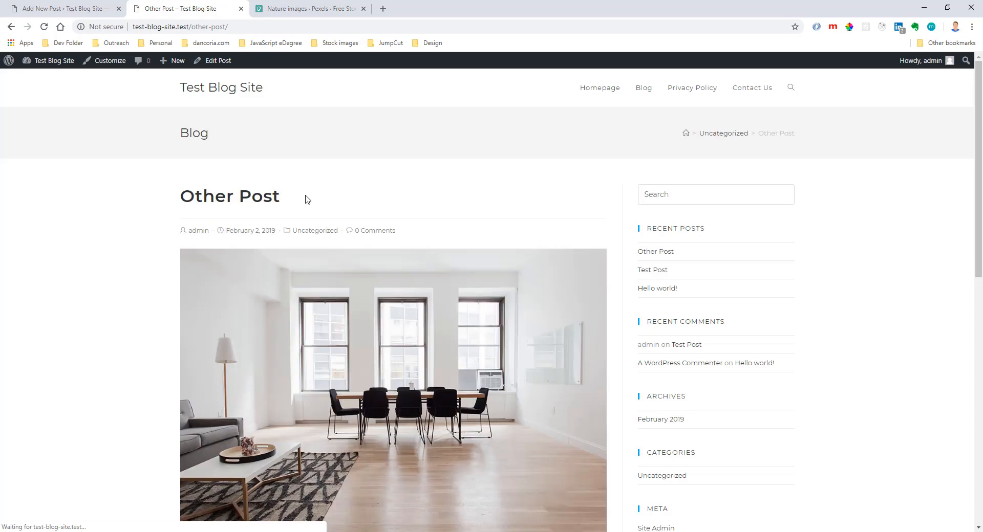
{"action": "scroll", "coordinate": [380, 193], "scroll_direction": "down", "scroll_amount": 4}
{"action": "scroll", "coordinate": [379, 194], "scroll_direction": "down", "scroll_amount": 5}
{"action": "scroll", "coordinate": [379, 197], "scroll_direction": "up", "scroll_amount": 10}
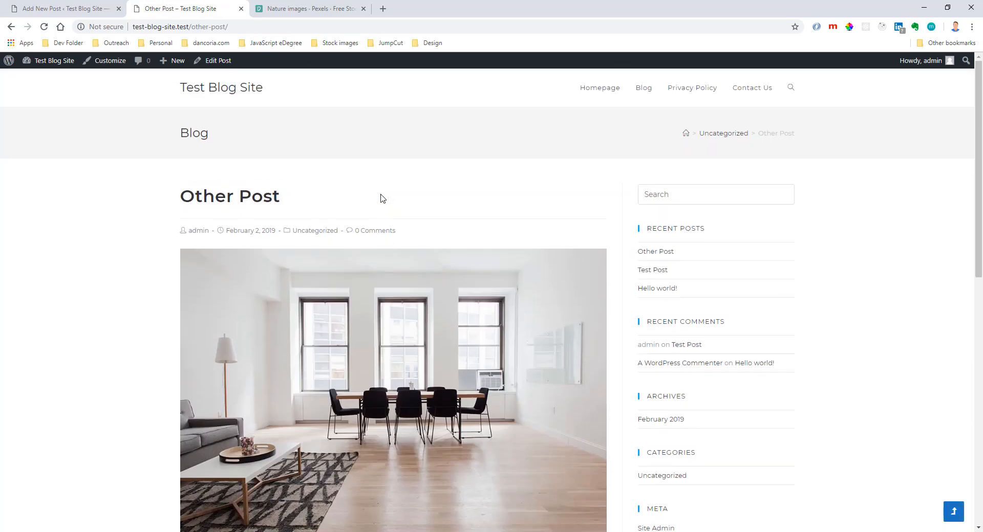
{"action": "left_click", "coordinate": [10, 27]}
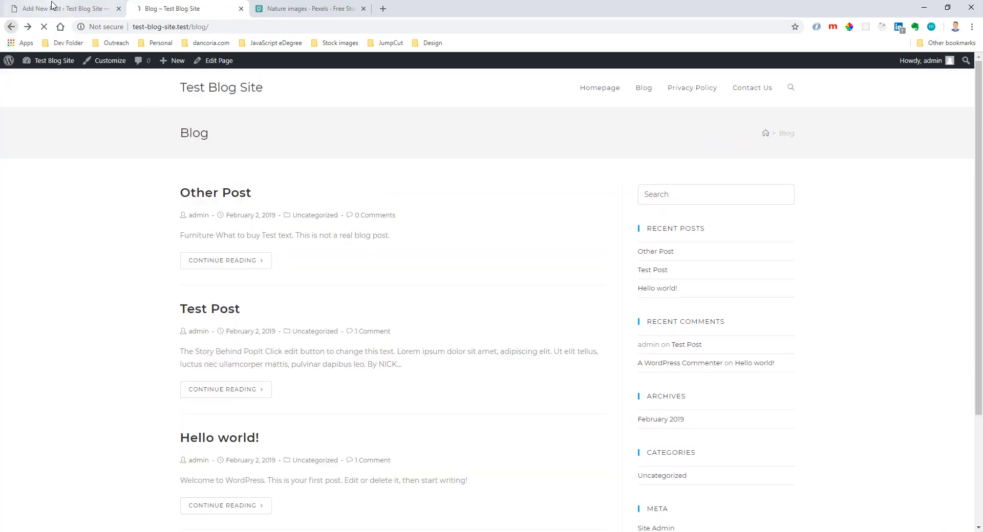
Set the dining room photo lhtqjazuprq-breather.jpg as the featured image of Other Post and update the post.
{"action": "left_click", "coordinate": [61, 9]}
{"action": "scroll", "coordinate": [801, 291], "scroll_direction": "up", "scroll_amount": 3}
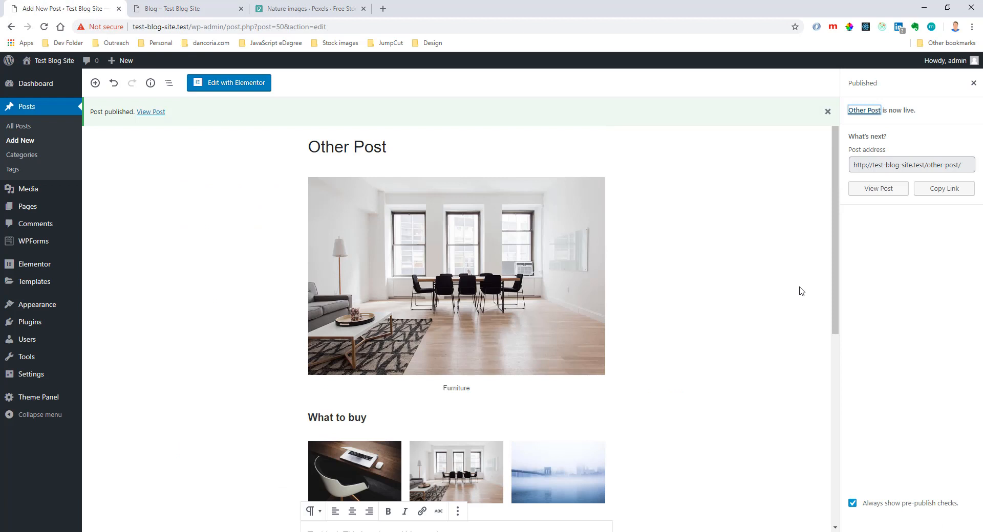
{"action": "left_click", "coordinate": [973, 82]}
{"action": "left_click", "coordinate": [720, 236]}
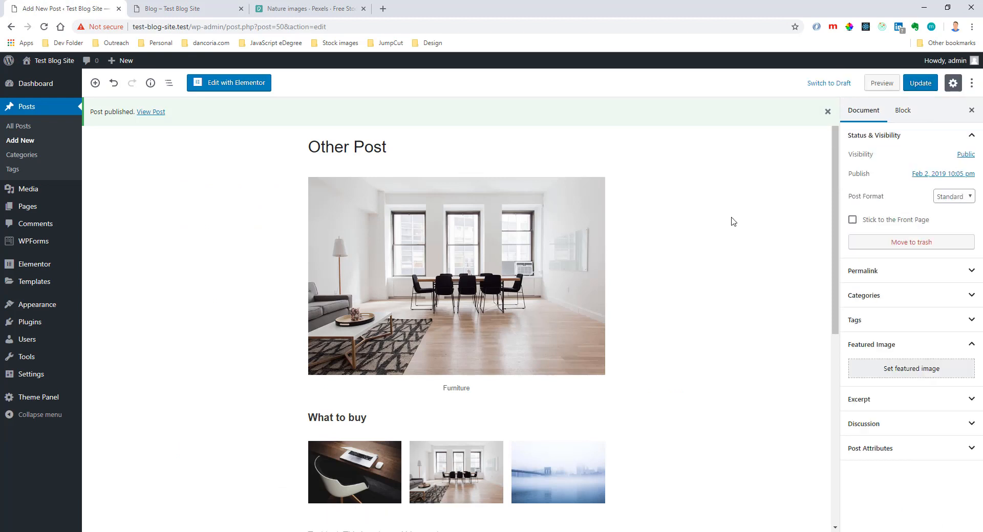
{"action": "left_click", "coordinate": [882, 369]}
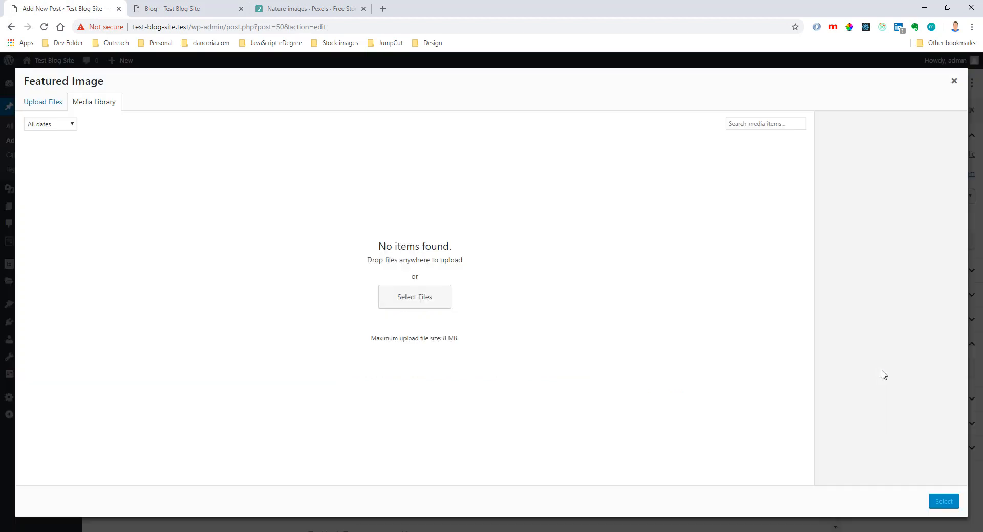
{"action": "left_click", "coordinate": [177, 198]}
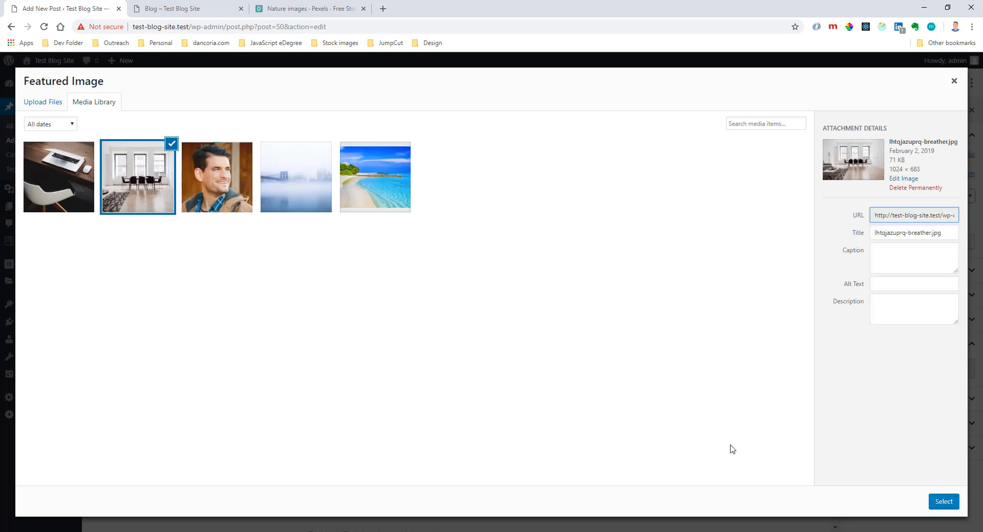
{"action": "left_click", "coordinate": [944, 503]}
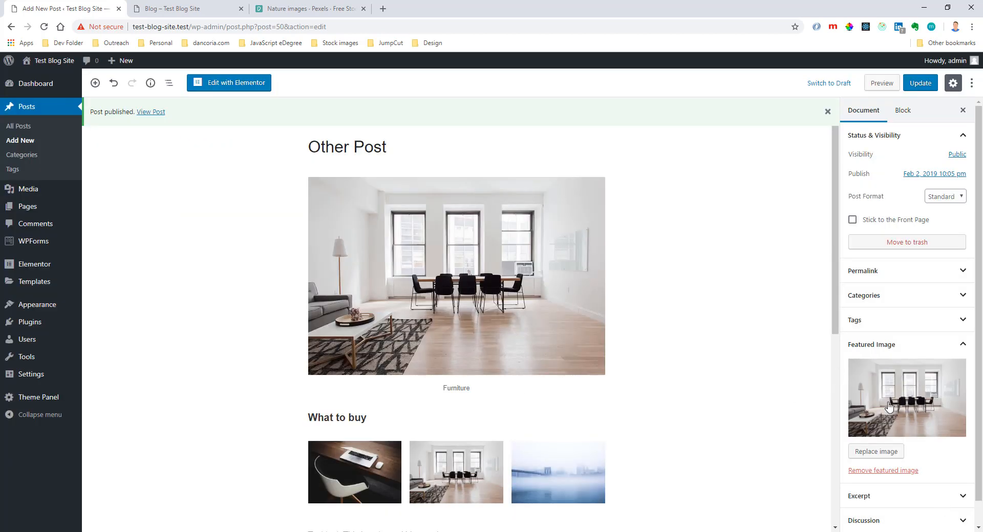
{"action": "left_click", "coordinate": [920, 83]}
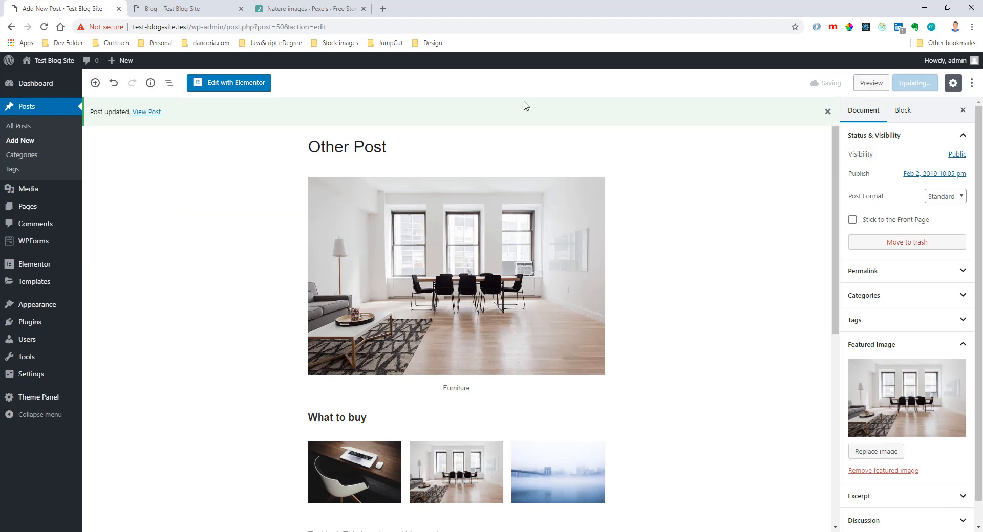
Open Test Post from the posts list, set the tropical beach photo as its featured image and update the post.
{"action": "left_click", "coordinate": [60, 117]}
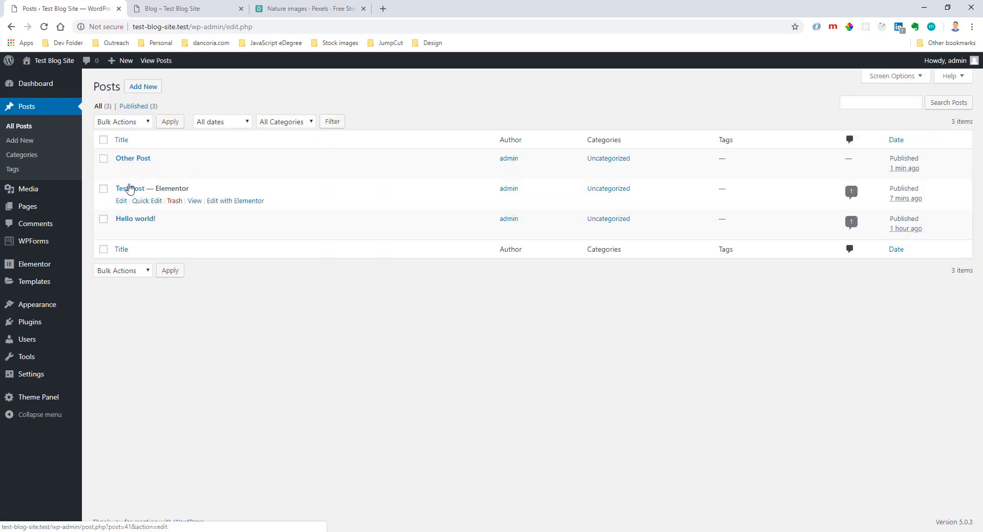
{"action": "left_click", "coordinate": [130, 189]}
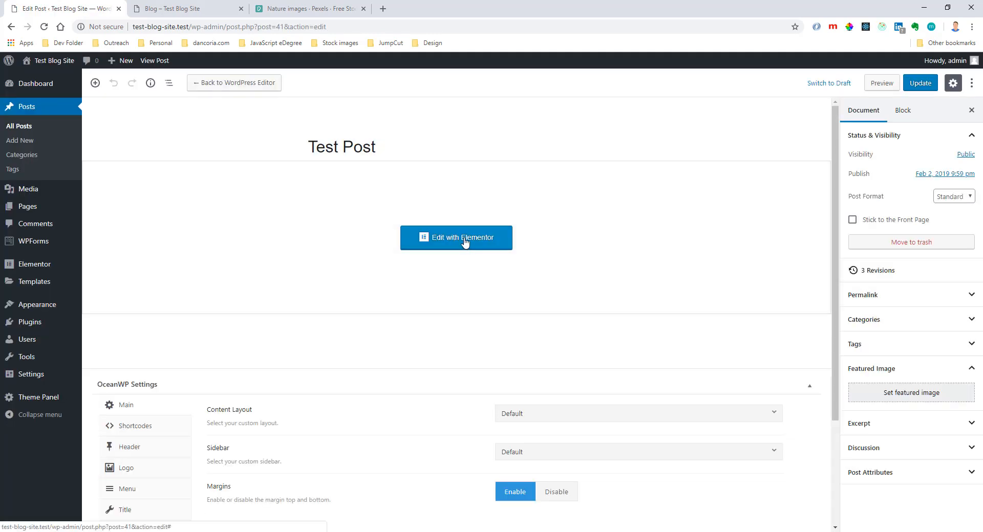
{"action": "left_click", "coordinate": [889, 396]}
{"action": "left_click", "coordinate": [360, 194]}
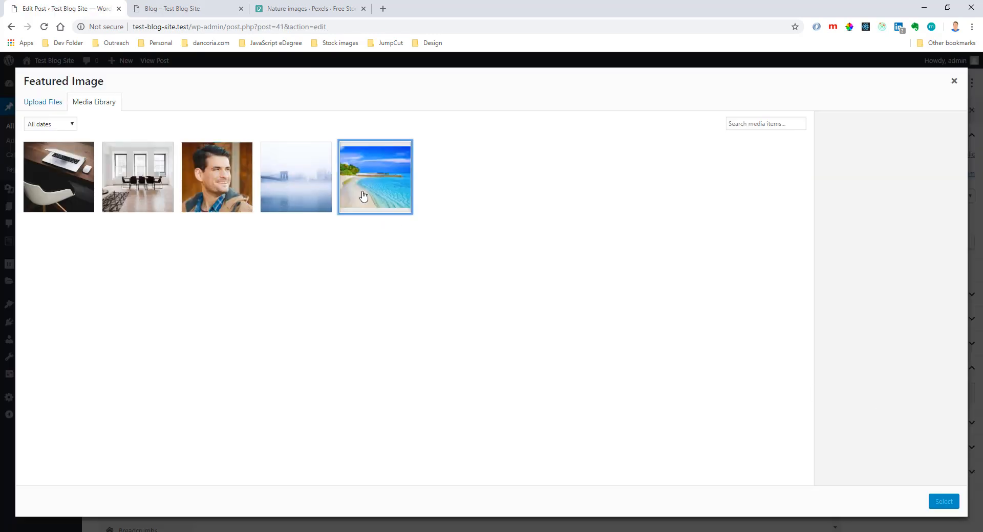
{"action": "left_click", "coordinate": [940, 503]}
{"action": "left_click", "coordinate": [914, 83]}
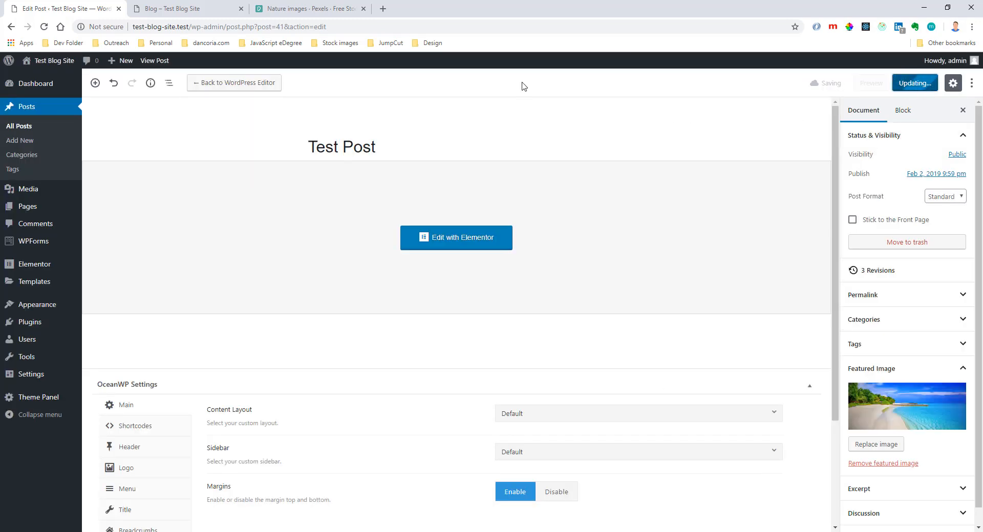
Check how the featured images of Other Post and Test Post appear in the live Blog page's post list.
{"action": "left_click", "coordinate": [195, 10]}
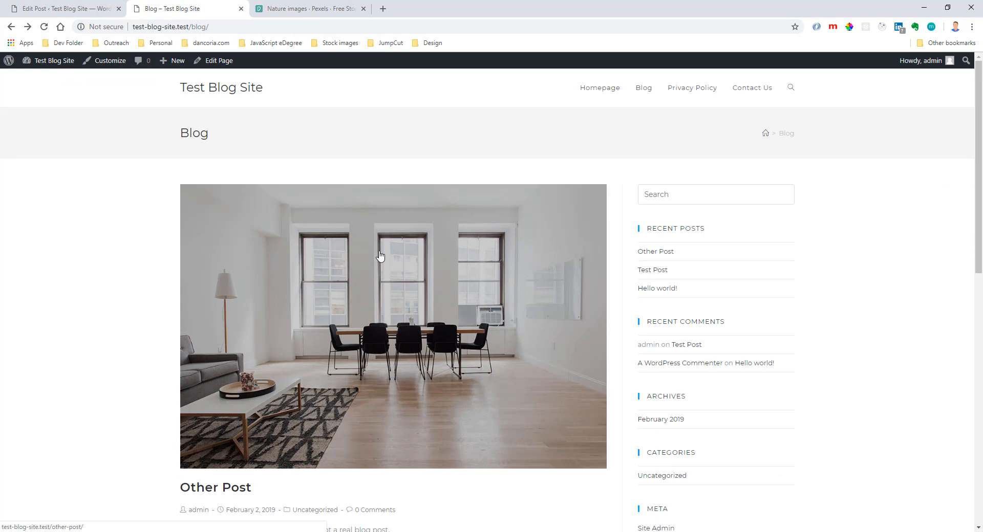
{"action": "scroll", "coordinate": [405, 241], "scroll_direction": "down", "scroll_amount": 12}
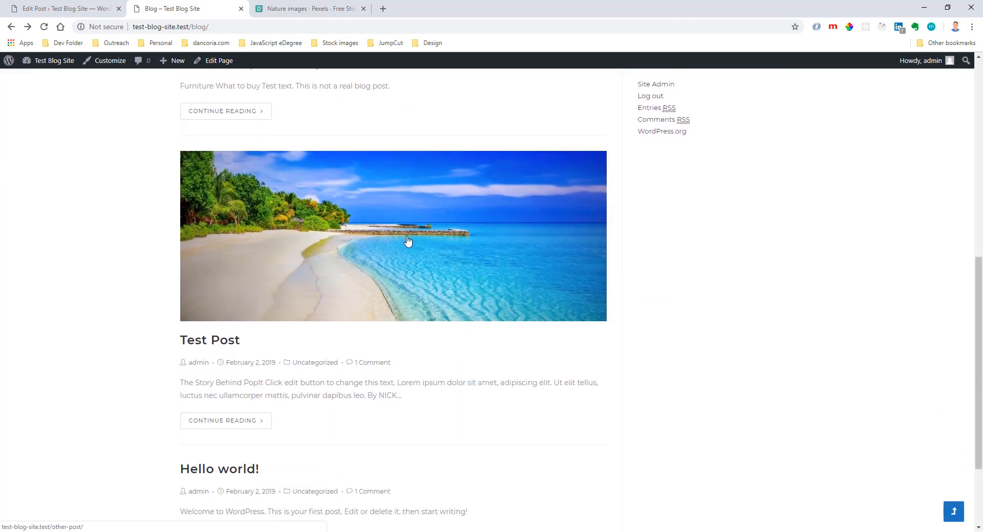
{"action": "scroll", "coordinate": [408, 241], "scroll_direction": "up", "scroll_amount": 12}
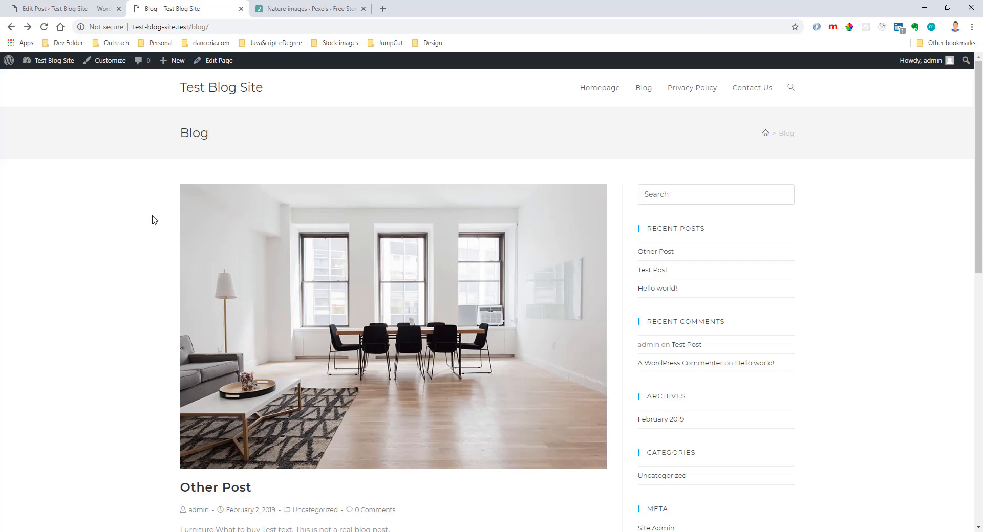
{"action": "scroll", "coordinate": [313, 253], "scroll_direction": "down", "scroll_amount": 5}
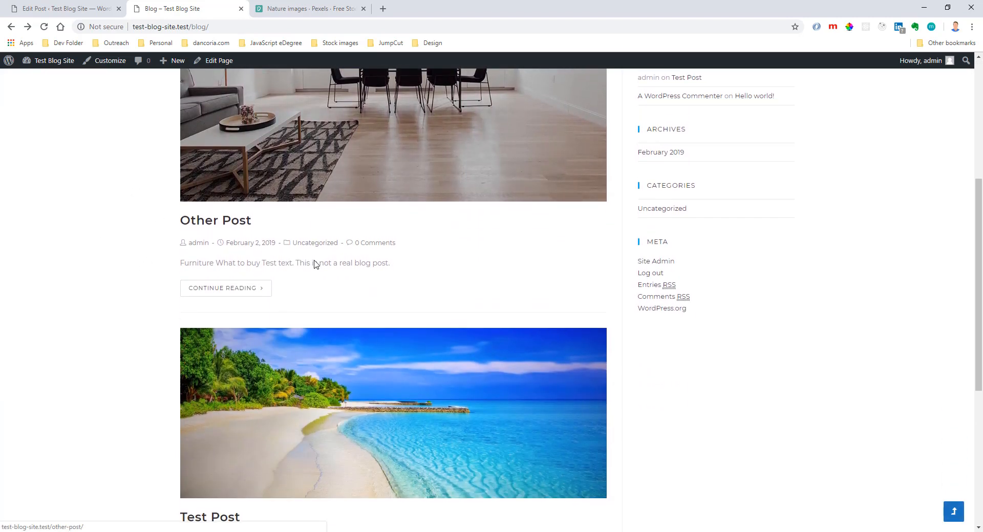
{"action": "scroll", "coordinate": [369, 322], "scroll_direction": "down", "scroll_amount": 5}
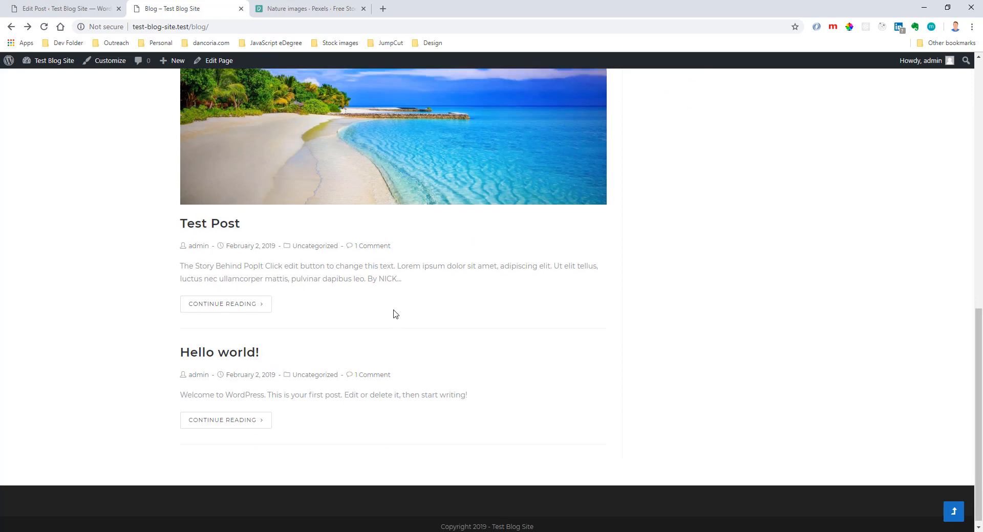
{"action": "scroll", "coordinate": [394, 314], "scroll_direction": "up", "scroll_amount": 10}
{"action": "key", "text": "ctrl+shift+Tab"}
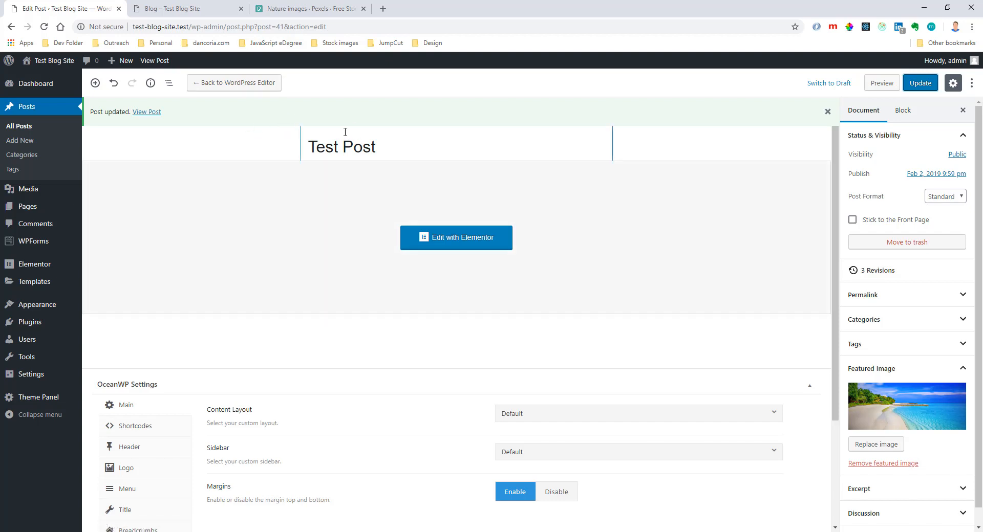
{"action": "mouse_move", "coordinate": [40, 309]}
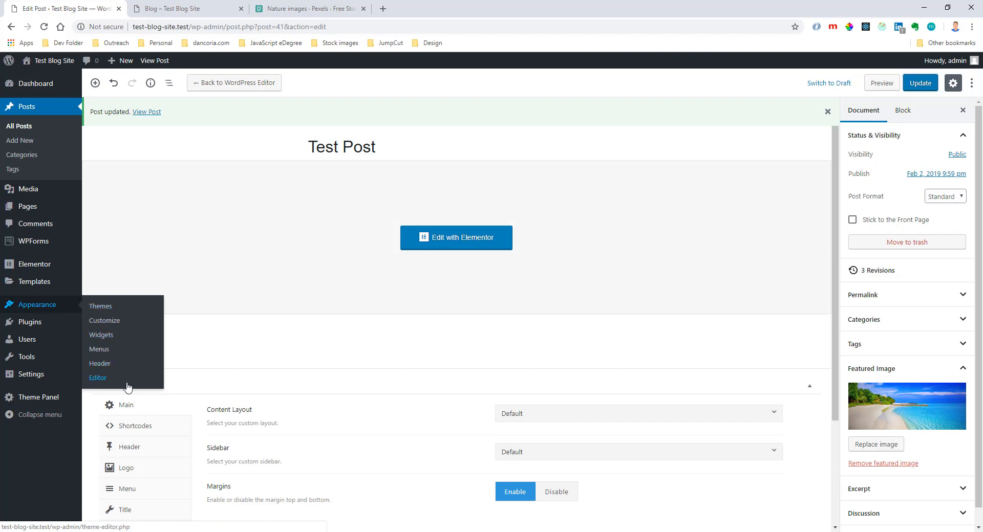
{"action": "mouse_move", "coordinate": [39, 353]}
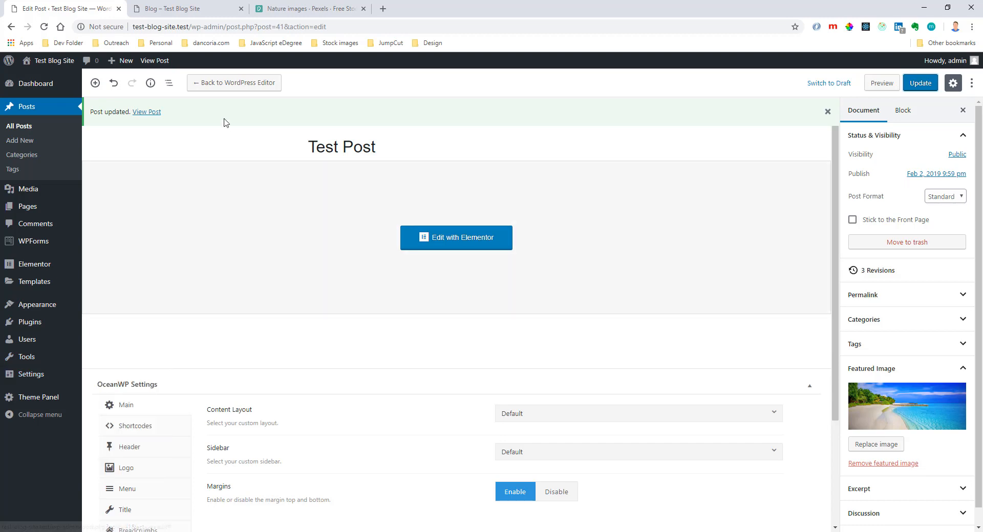
Review the live homepage's hero and icon sections and the Blog page's layout, and return to the Test Post editor.
{"action": "left_click", "coordinate": [203, 9]}
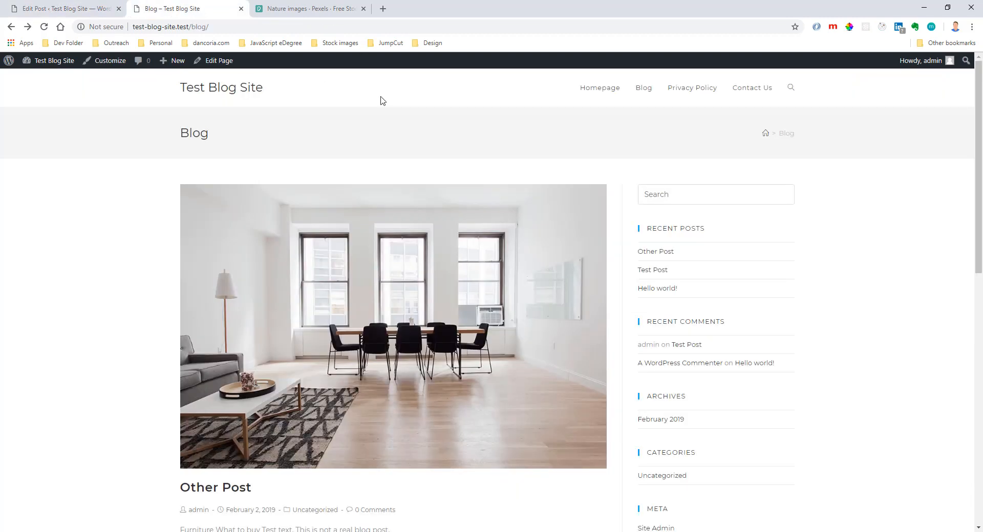
{"action": "left_click", "coordinate": [604, 93]}
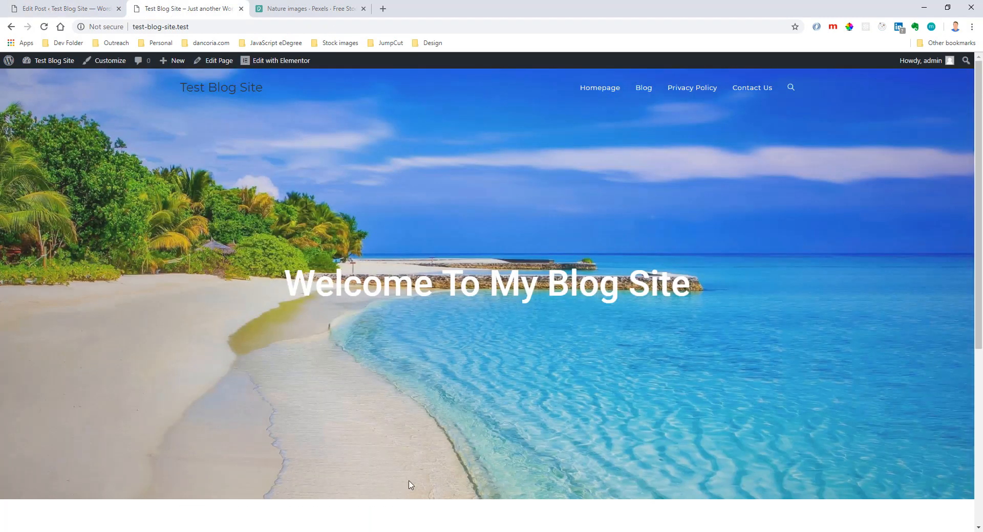
{"action": "scroll", "coordinate": [579, 302], "scroll_direction": "down", "scroll_amount": 5}
{"action": "left_click_drag", "start_coordinate": [330, 292], "coordinate": [773, 303]}
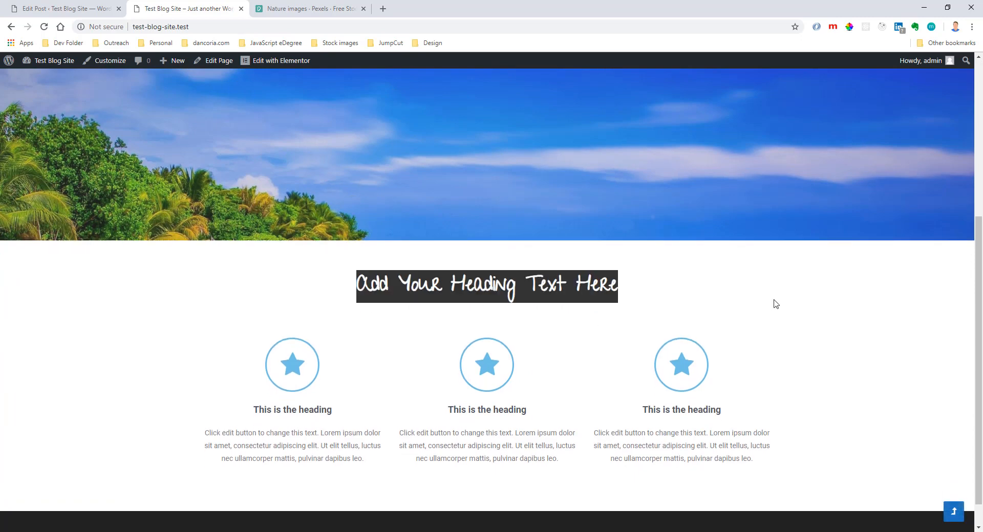
{"action": "left_click", "coordinate": [768, 302]}
{"action": "scroll", "coordinate": [738, 378], "scroll_direction": "up", "scroll_amount": 5}
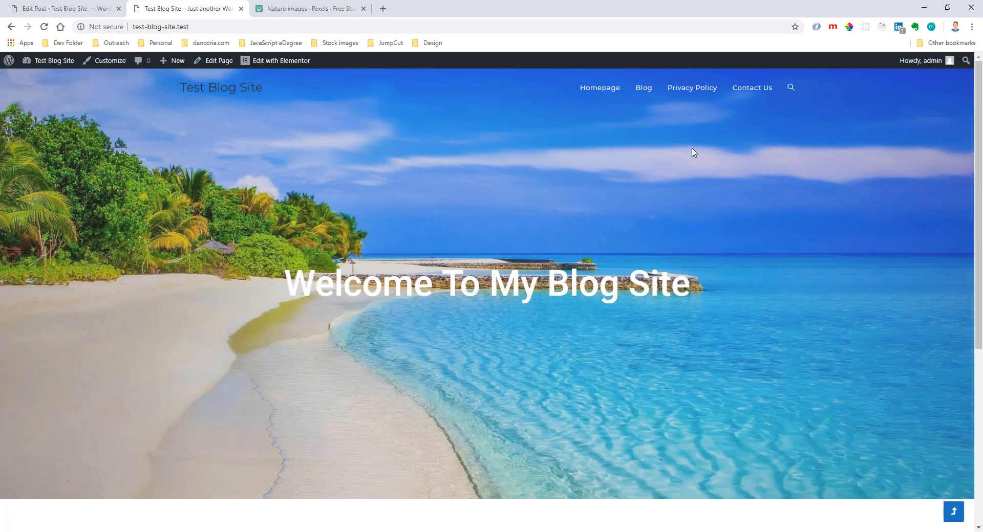
{"action": "left_click", "coordinate": [644, 88]}
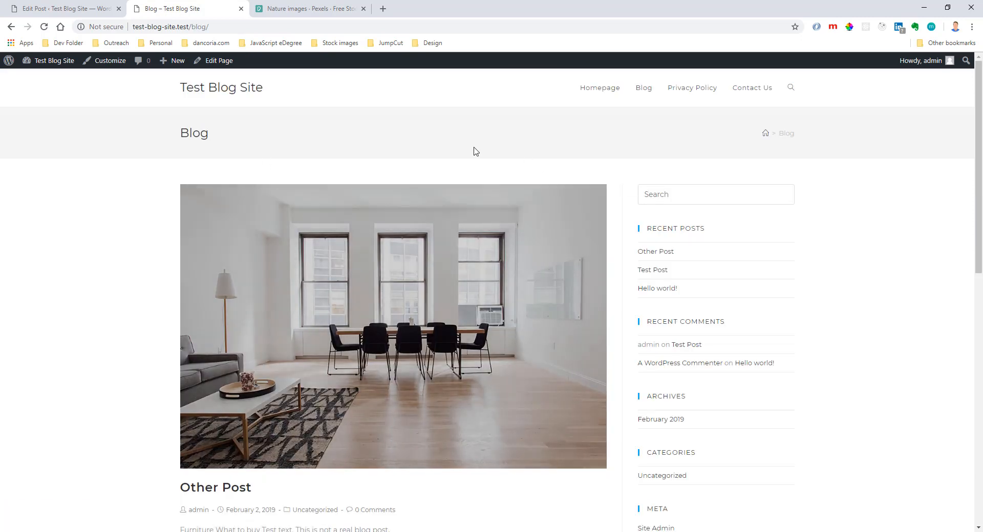
{"action": "scroll", "coordinate": [270, 264], "scroll_direction": "down", "scroll_amount": 6}
{"action": "scroll", "coordinate": [270, 264], "scroll_direction": "up", "scroll_amount": 6}
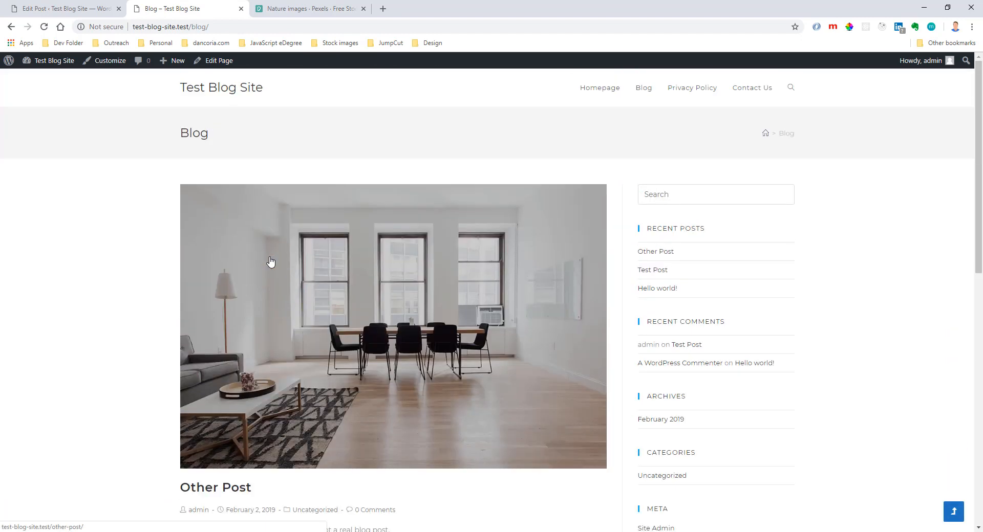
{"action": "left_click_drag", "start_coordinate": [159, 139], "coordinate": [233, 128]}
{"action": "left_click", "coordinate": [233, 128]}
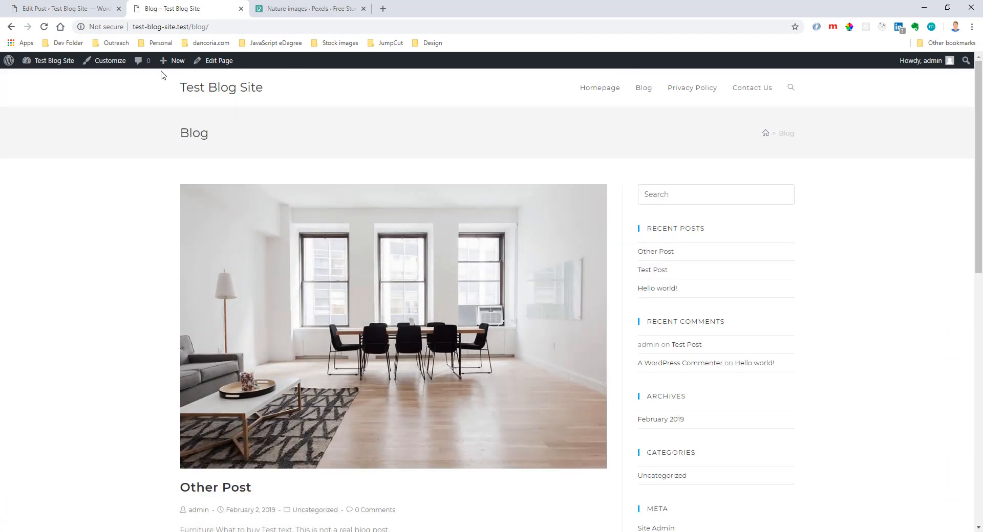
{"action": "left_click", "coordinate": [104, 12]}
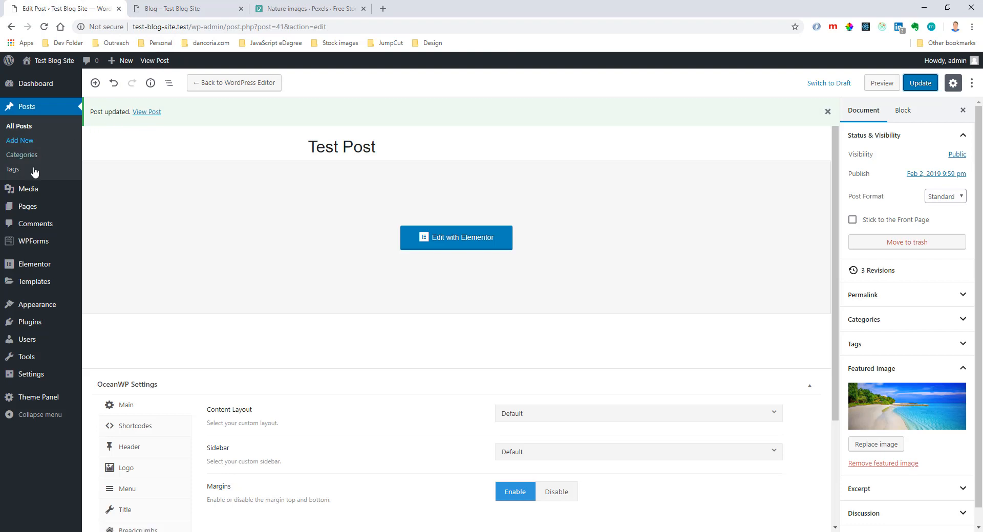
Open the Blog page for editing, disable its page title display in the OceanWP settings and update the page.
{"action": "left_click", "coordinate": [28, 207]}
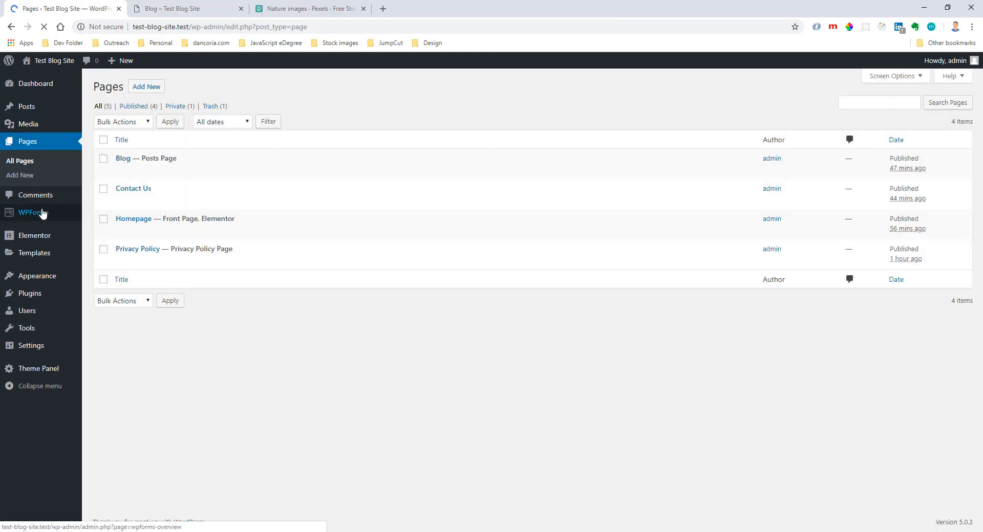
{"action": "left_click", "coordinate": [123, 159]}
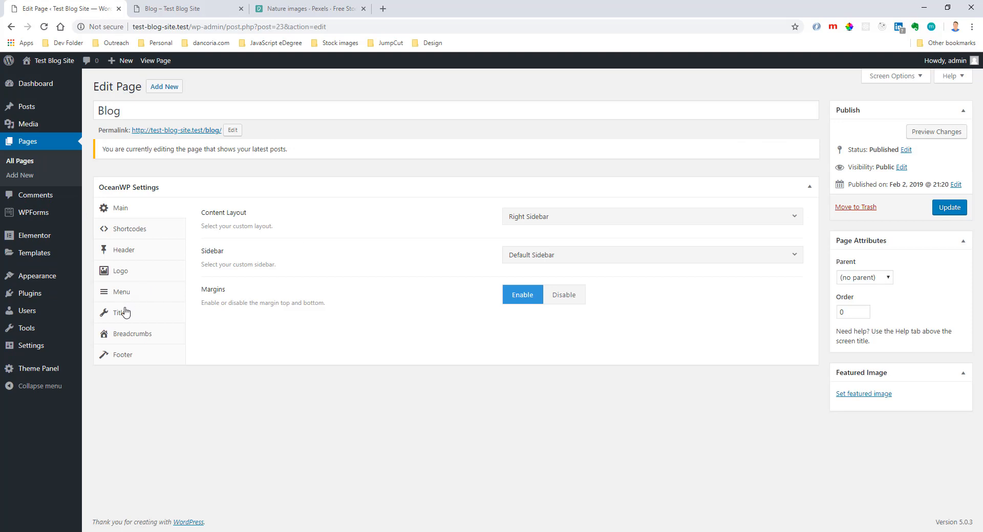
{"action": "left_click", "coordinate": [127, 312]}
{"action": "left_click", "coordinate": [593, 216]}
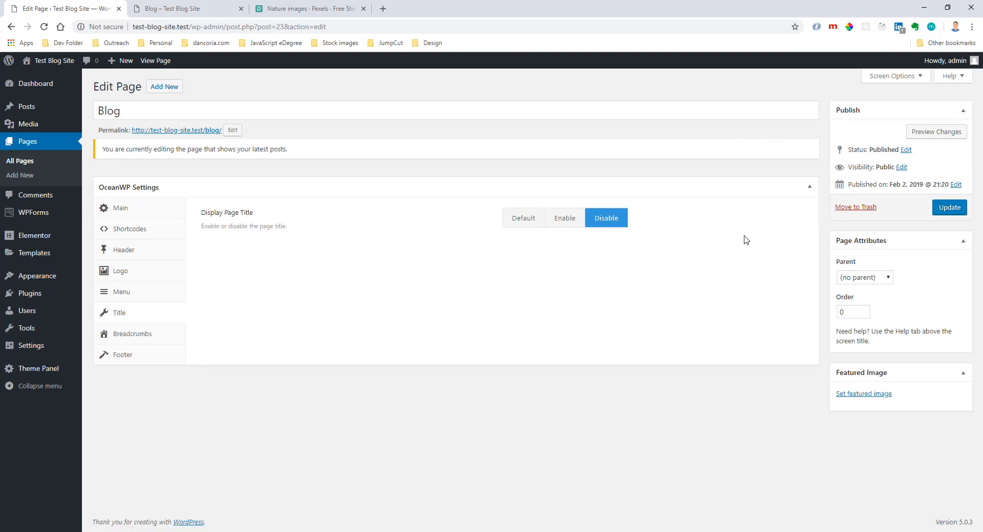
{"action": "left_click", "coordinate": [949, 207]}
Reload the live Blog page to check its title area, and view the live Contact Us page.
{"action": "left_click", "coordinate": [171, 9]}
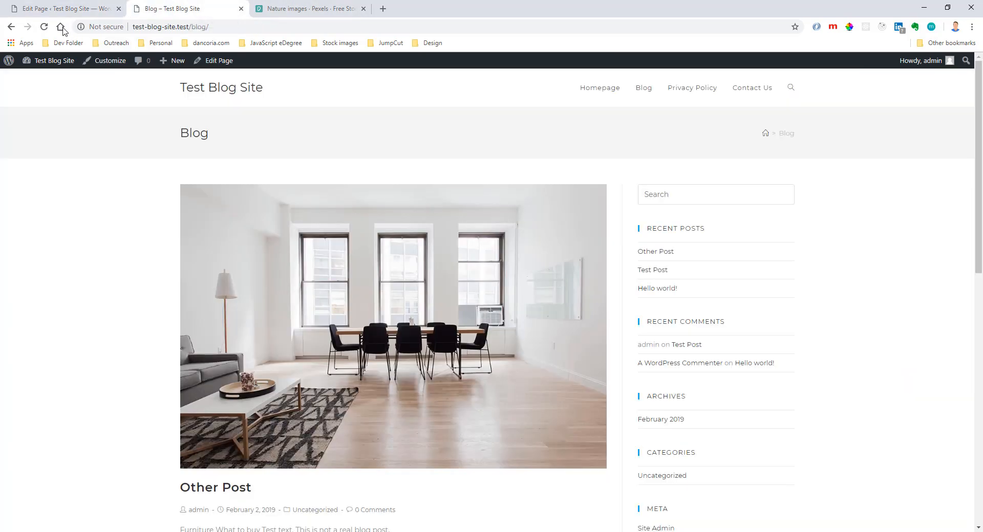
{"action": "left_click", "coordinate": [43, 28]}
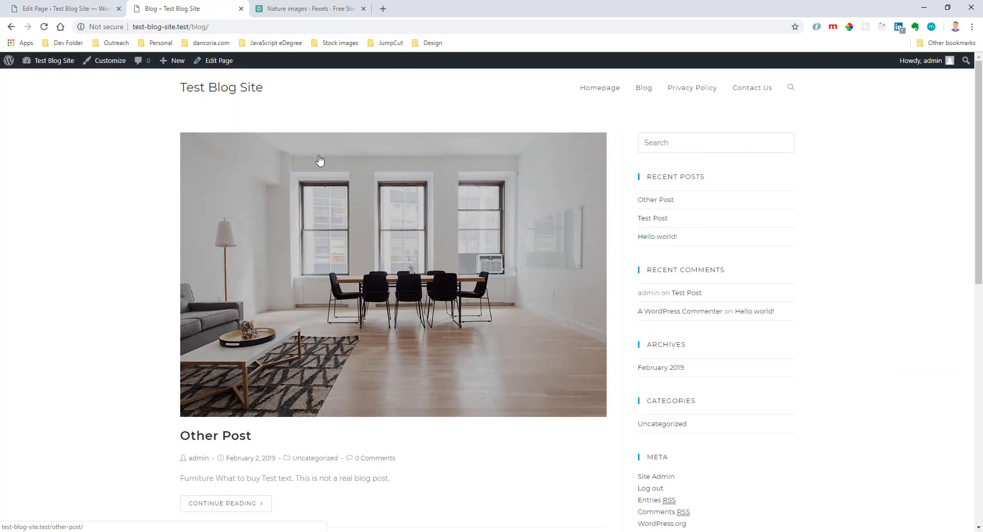
{"action": "left_click", "coordinate": [78, 10]}
{"action": "left_click", "coordinate": [178, 14]}
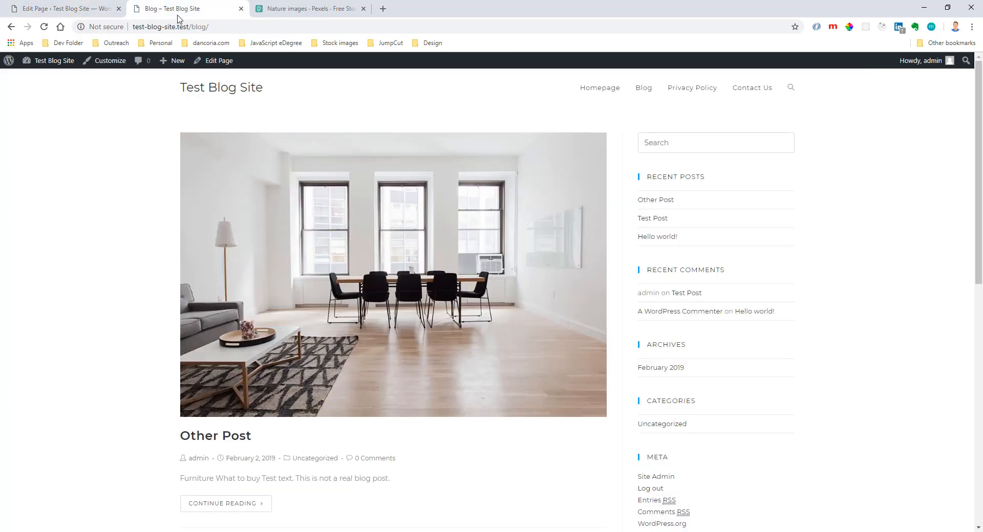
{"action": "left_click", "coordinate": [744, 92]}
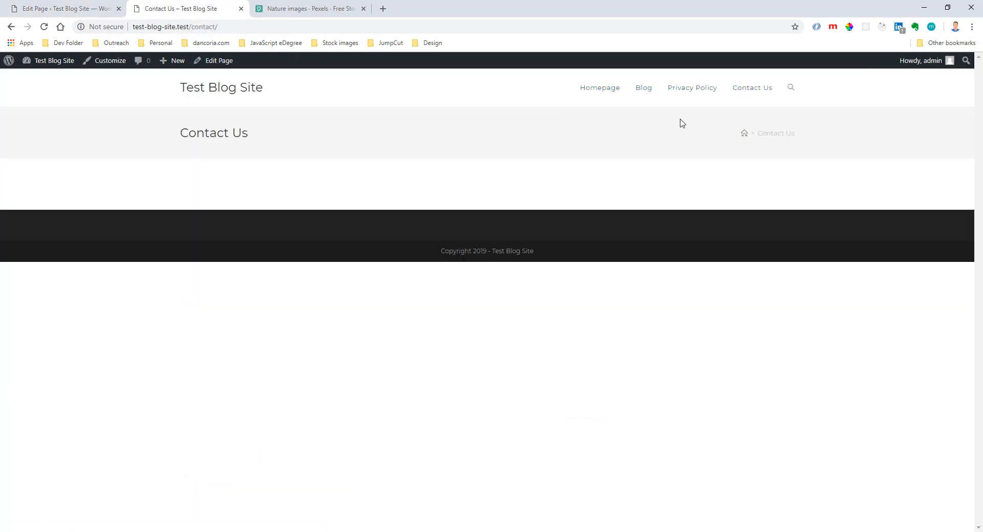
Open the Contact Us page from the site's pages list in the Elementor editor.
{"action": "key", "text": "ctrl+shift+Tab"}
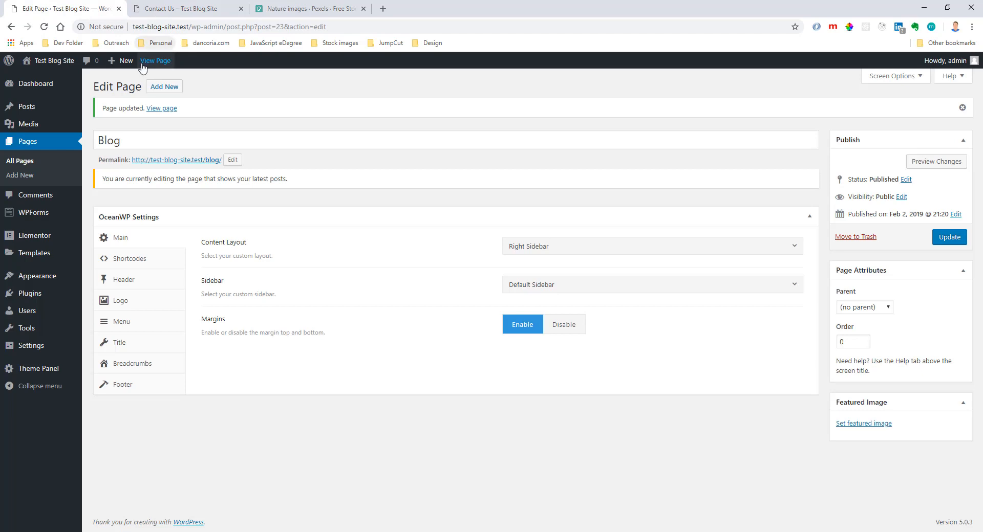
{"action": "left_click", "coordinate": [42, 143]}
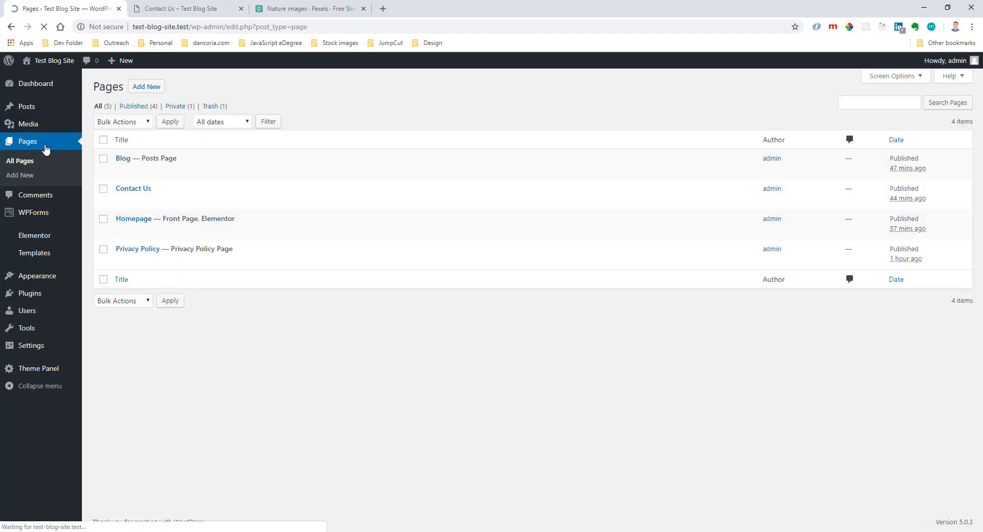
{"action": "left_click", "coordinate": [129, 189]}
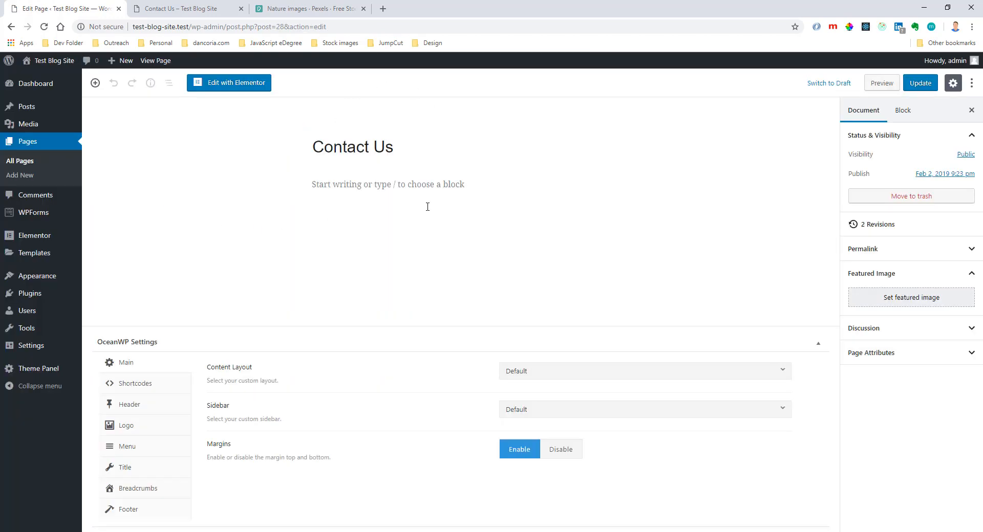
{"action": "left_click", "coordinate": [243, 88]}
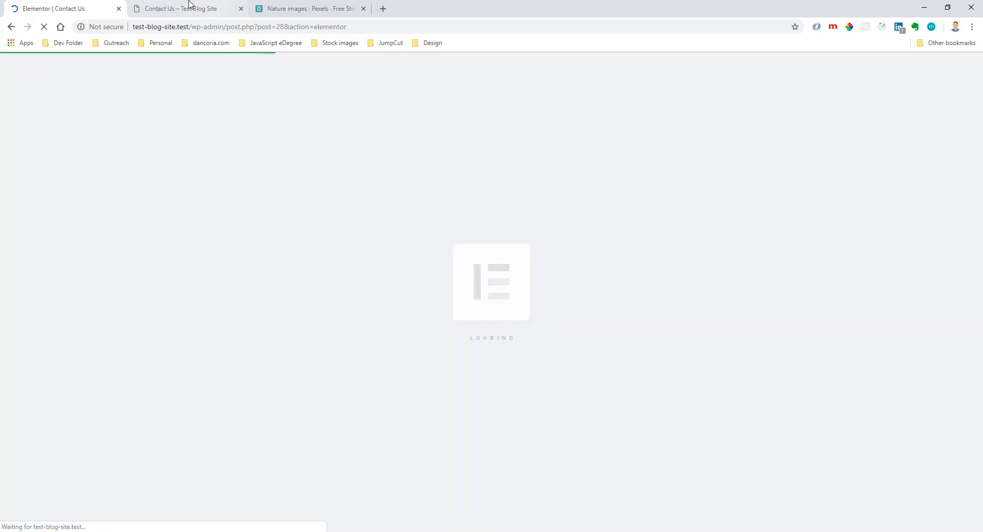
{"action": "left_click", "coordinate": [185, 7]}
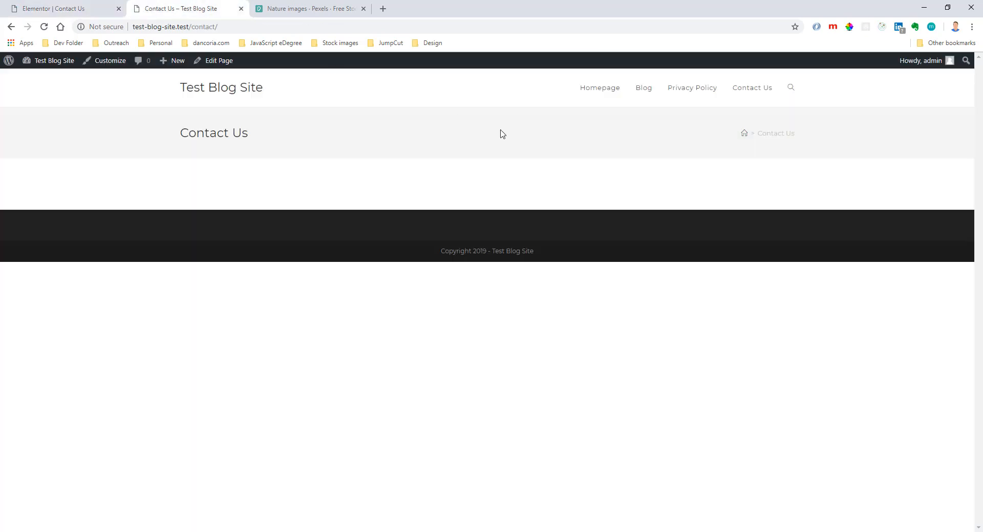
{"action": "left_click", "coordinate": [116, 6]}
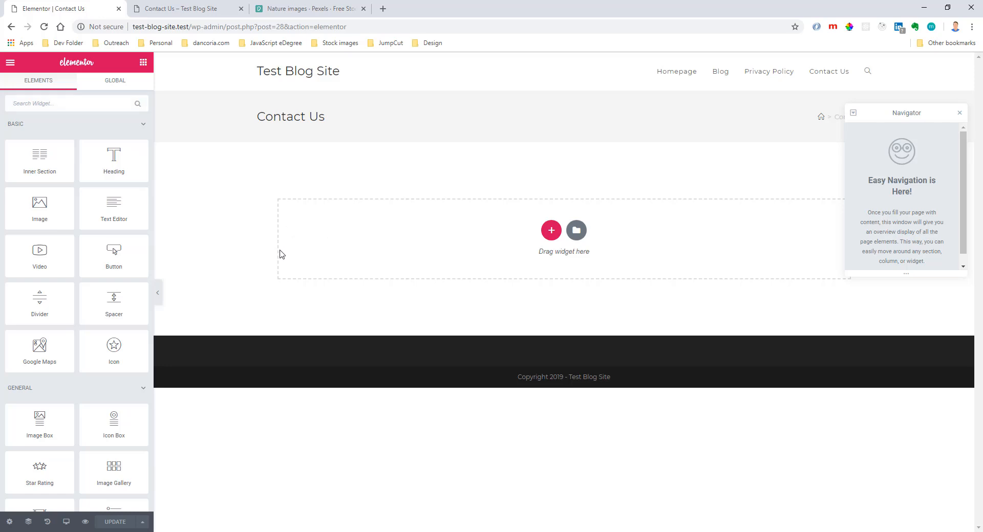
Add a WPForms widget to the empty Contact Us page, close the Navigator and save the page.
{"action": "left_click", "coordinate": [101, 107]}
{"action": "type", "text": "for"}
{"action": "left_click_drag", "start_coordinate": [39, 135], "coordinate": [499, 243]}
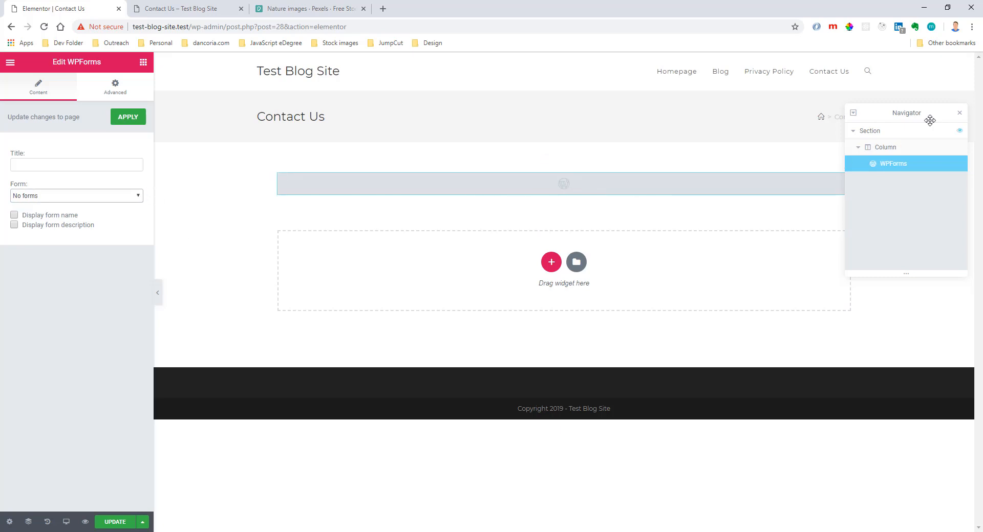
{"action": "left_click", "coordinate": [959, 113]}
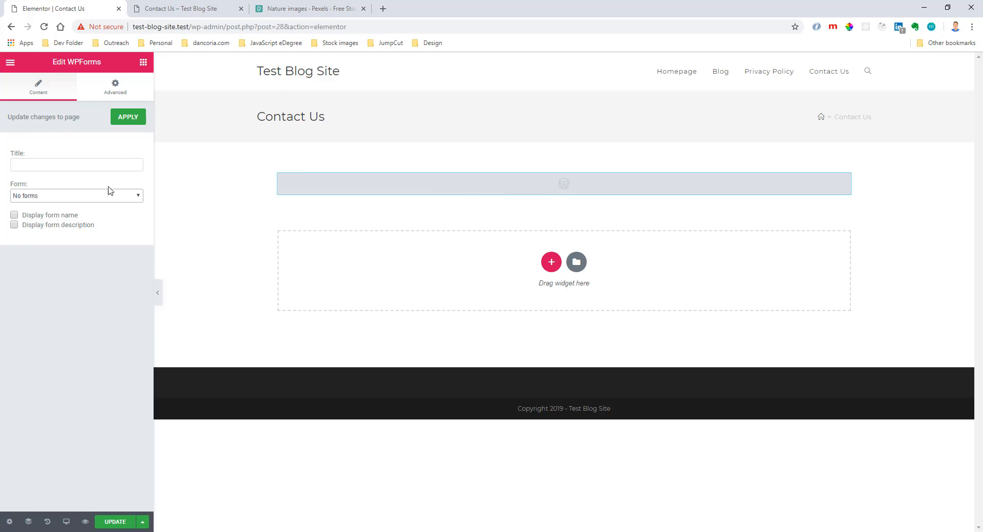
{"action": "left_click", "coordinate": [123, 121]}
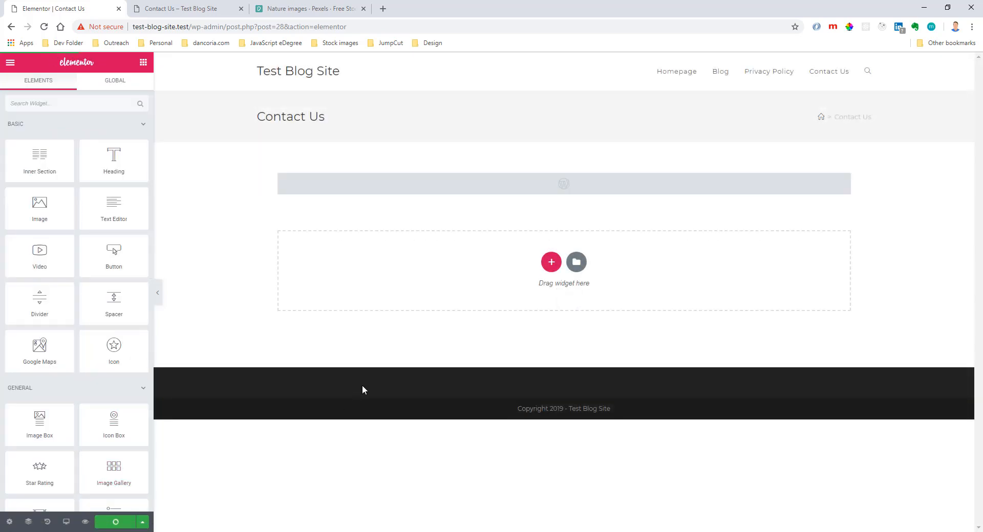
Exit Elementor to the WordPress editor, disable the Contact Us page's title display and update the page.
{"action": "left_click", "coordinate": [10, 62]}
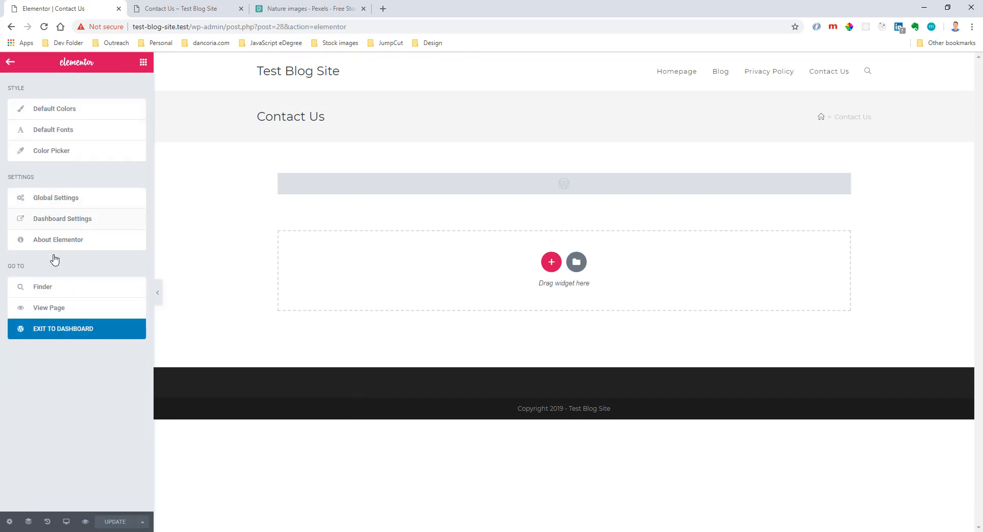
{"action": "left_click", "coordinate": [57, 329]}
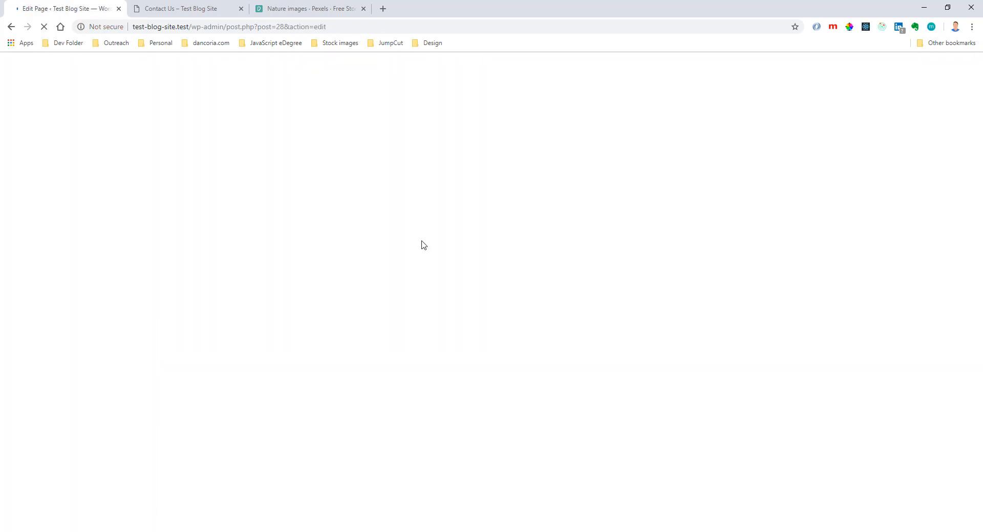
{"action": "left_click", "coordinate": [592, 378]}
{"action": "key", "text": "ctrl+s"}
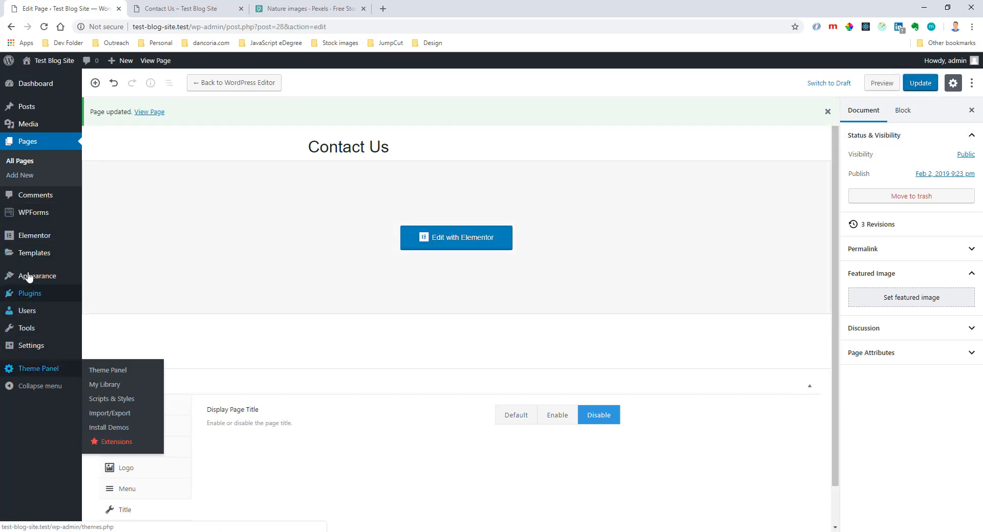
Create a new WPForms form named Contact Page Form from the Simple Contact Form template.
{"action": "mouse_move", "coordinate": [34, 220]}
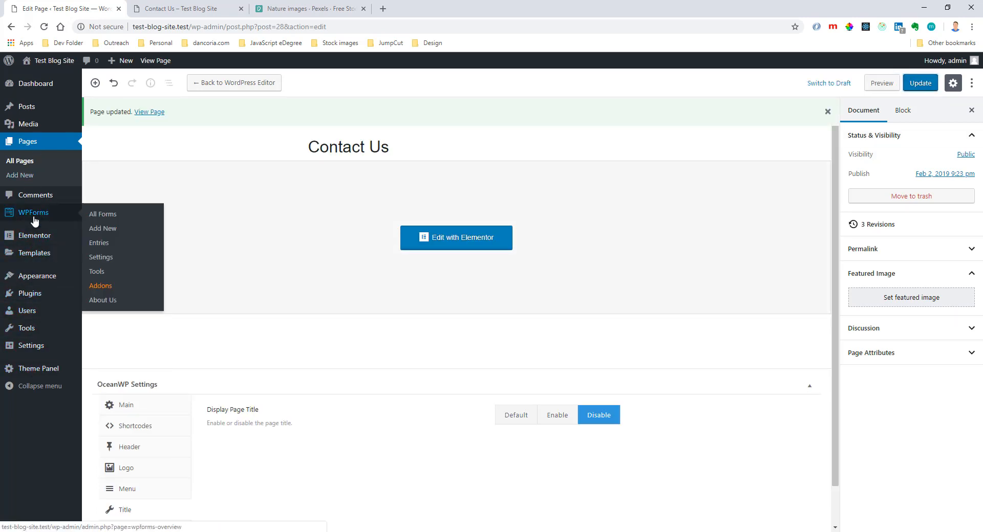
{"action": "left_click", "coordinate": [97, 229]}
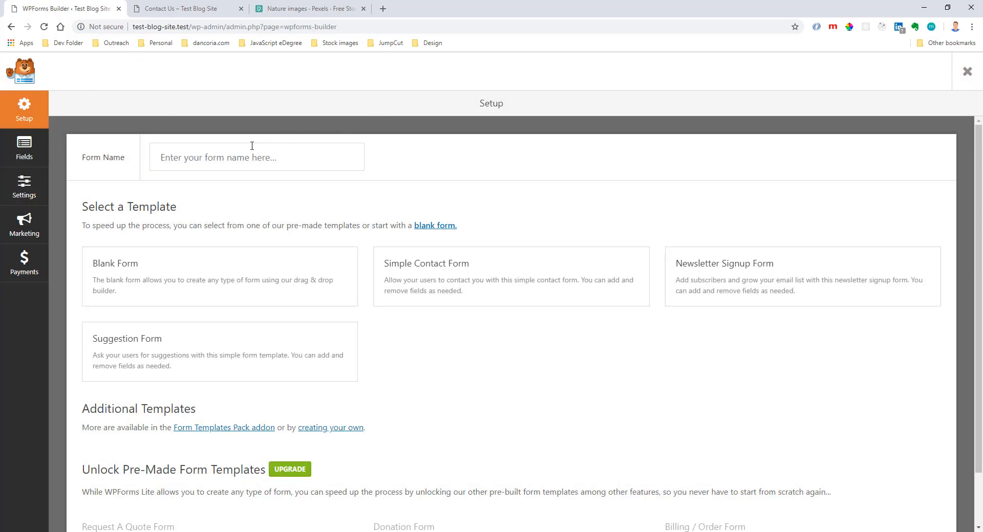
{"action": "left_click", "coordinate": [233, 152]}
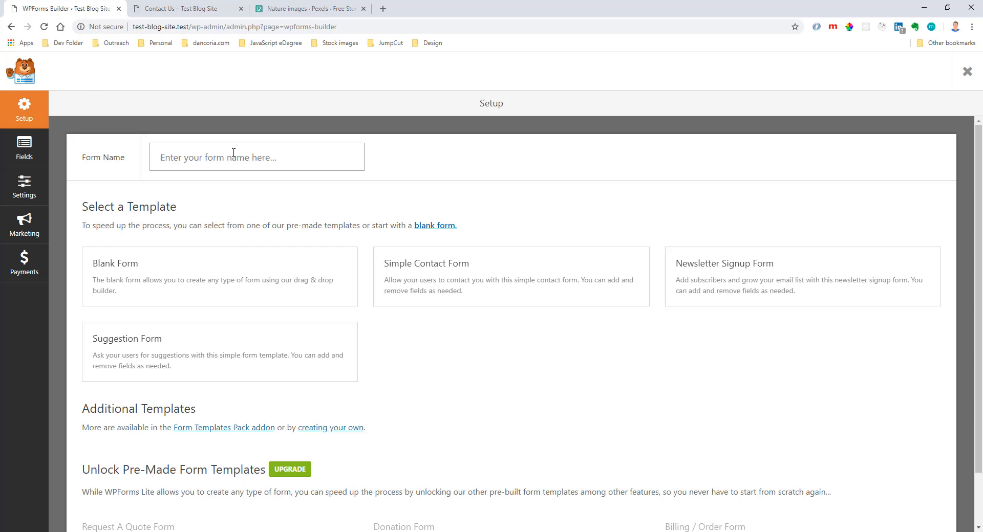
{"action": "type", "text": "Contact Page Form"}
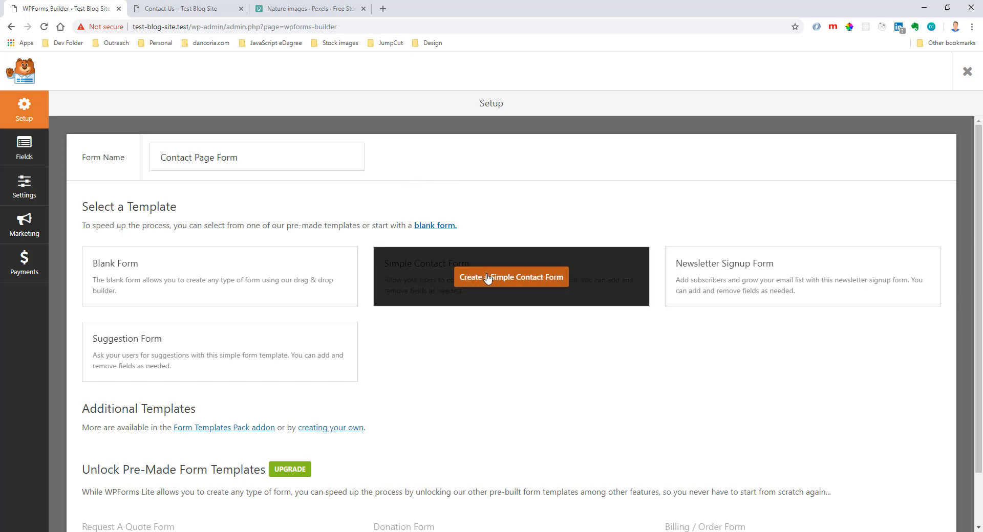
{"action": "left_click", "coordinate": [496, 285]}
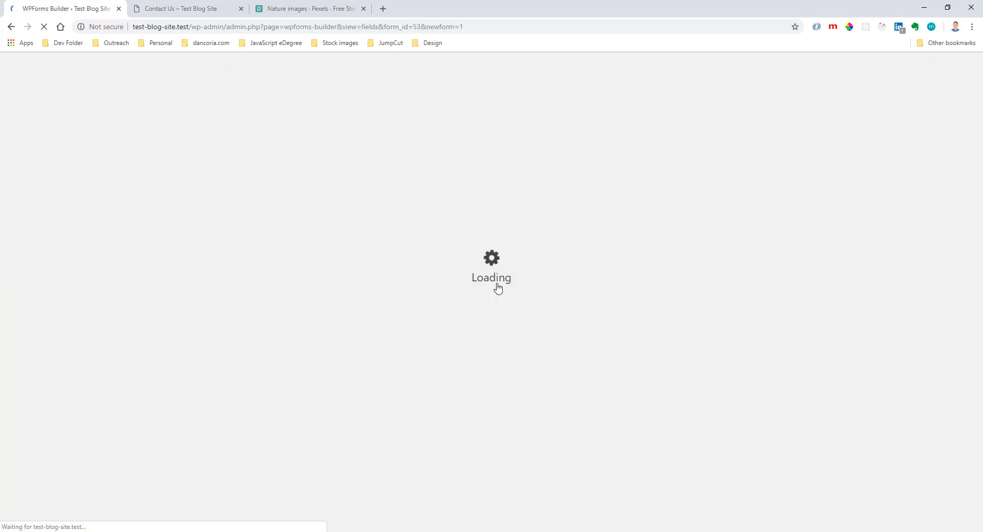
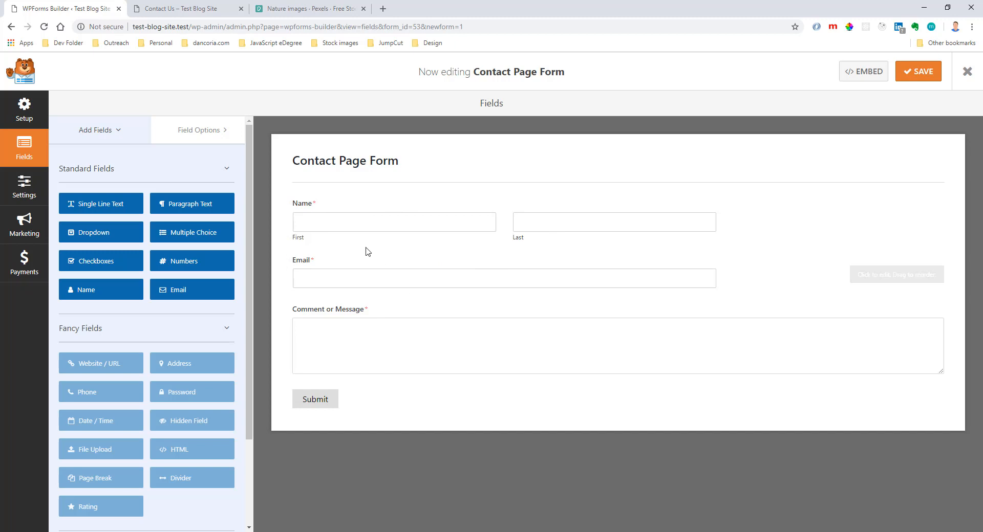
Add a Numbers field between the Name and Email fields, label it Phone, and leave it optional.
{"action": "left_click_drag", "start_coordinate": [177, 267], "coordinate": [340, 263]}
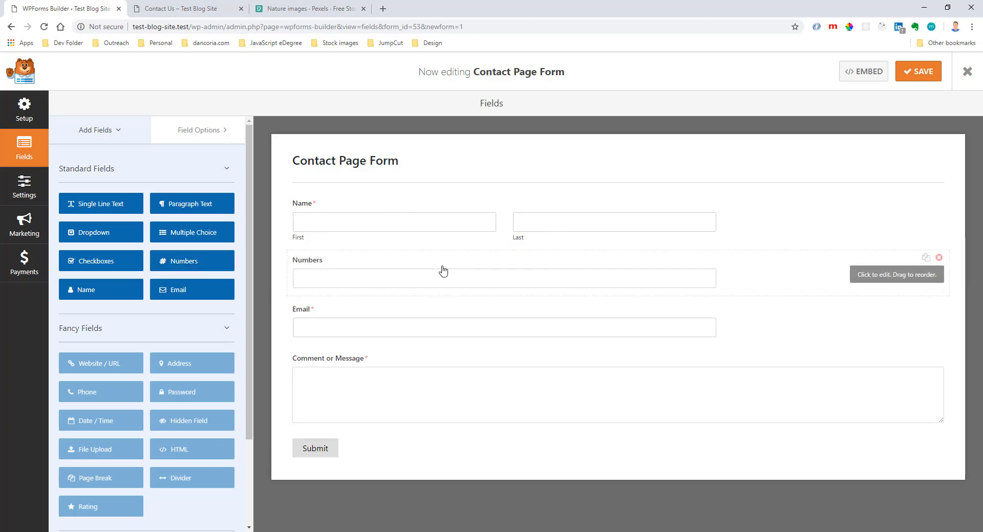
{"action": "left_click", "coordinate": [313, 265]}
{"action": "left_click_drag", "start_coordinate": [125, 216], "coordinate": [17, 206]}
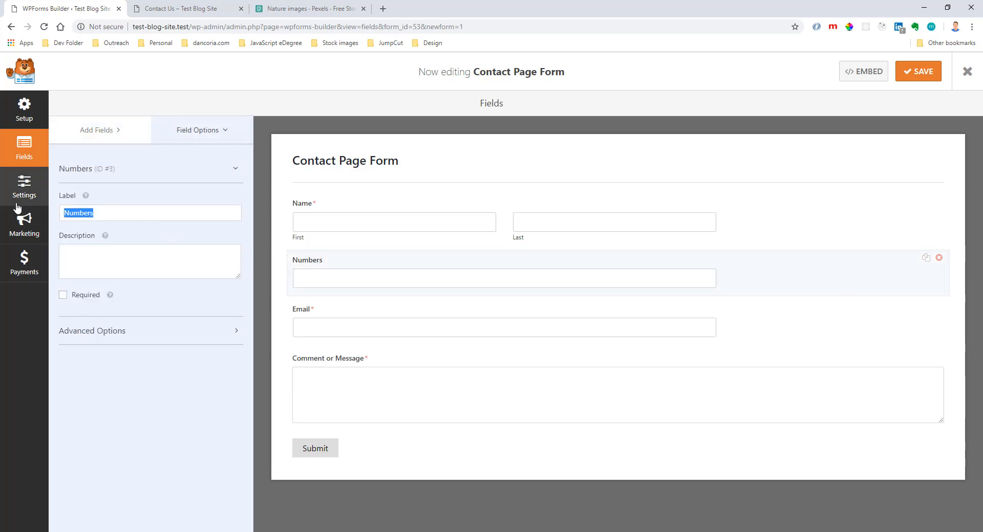
{"action": "type", "text": "P"}
{"action": "key", "text": "BackSpace"}
{"action": "type", "text": "Phone"}
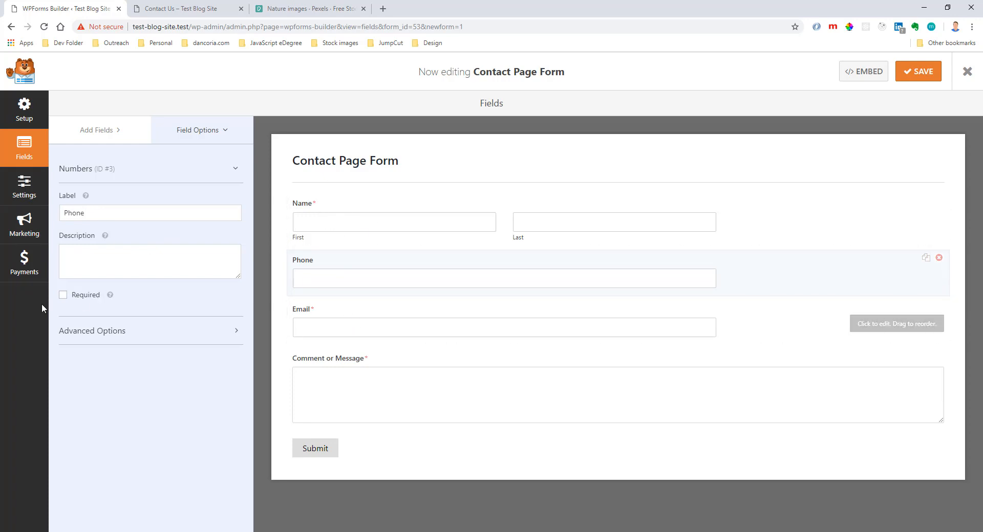
{"action": "left_click", "coordinate": [63, 295]}
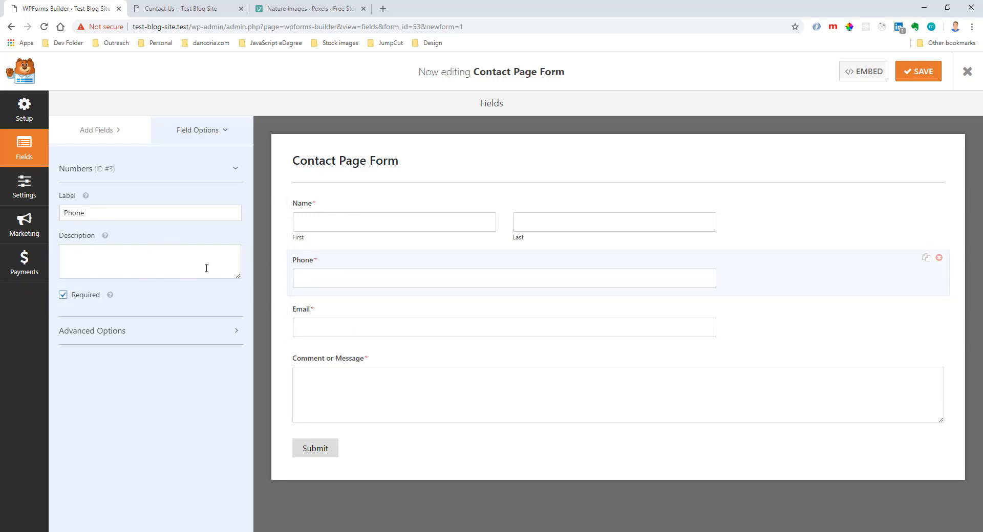
{"action": "left_click", "coordinate": [63, 295]}
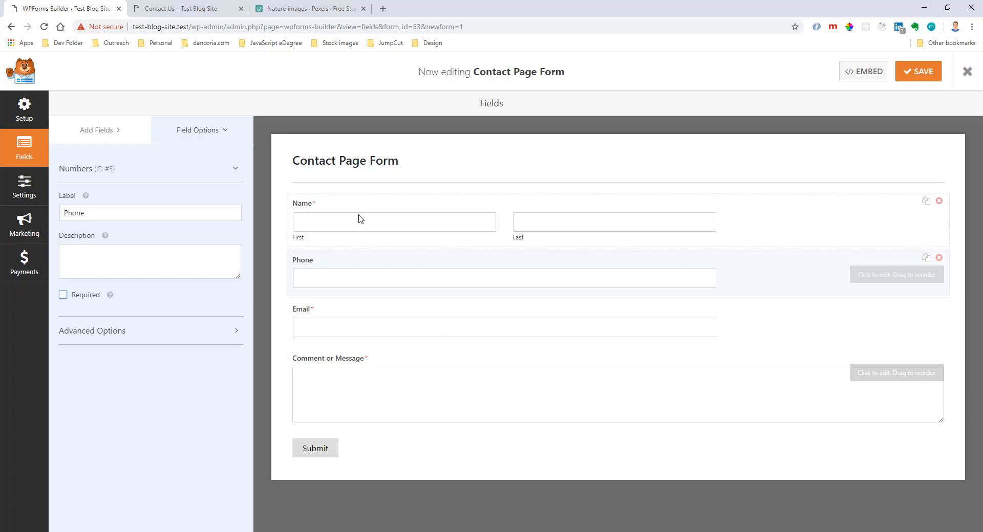
Examine the submit button text and the default confirmation's type and message in both visual and text modes.
{"action": "left_click", "coordinate": [384, 385]}
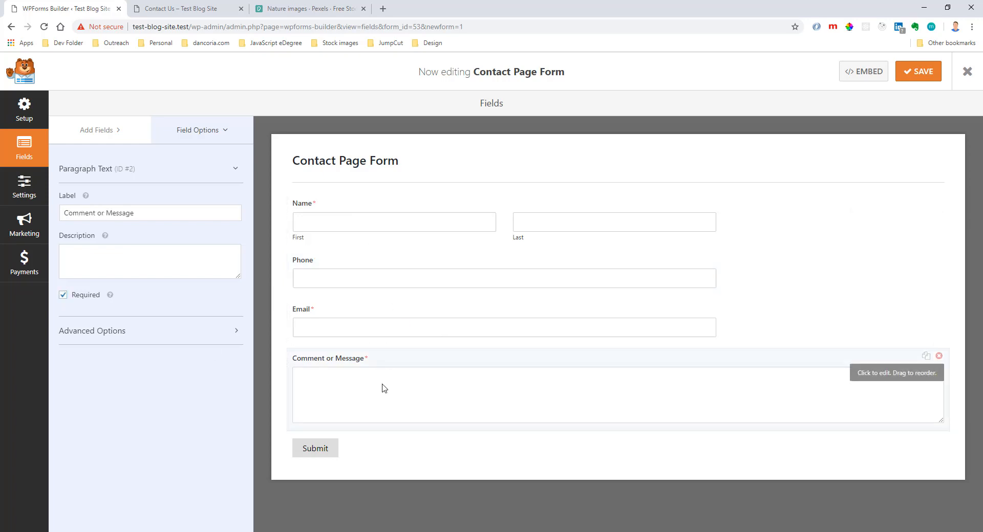
{"action": "left_click", "coordinate": [339, 450]}
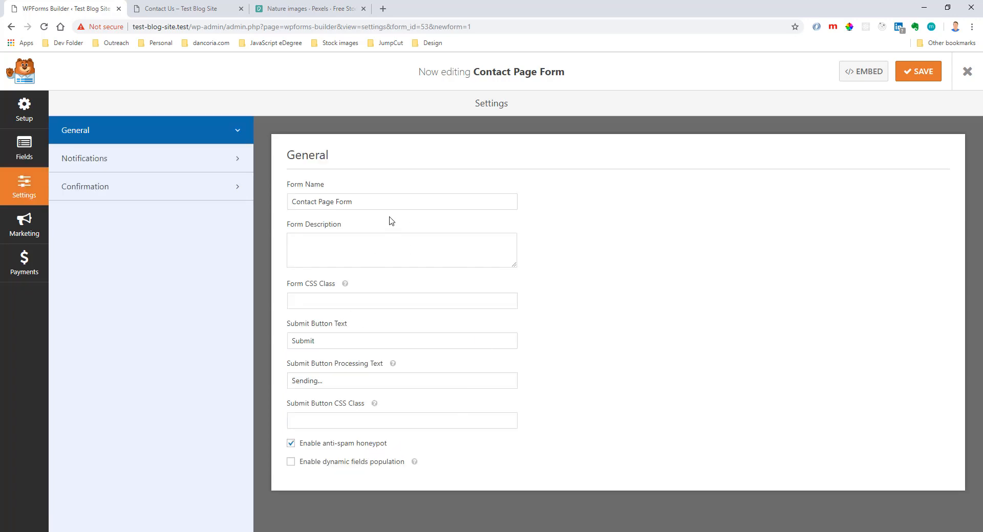
{"action": "double_click", "coordinate": [335, 340]}
{"action": "left_click", "coordinate": [186, 191]}
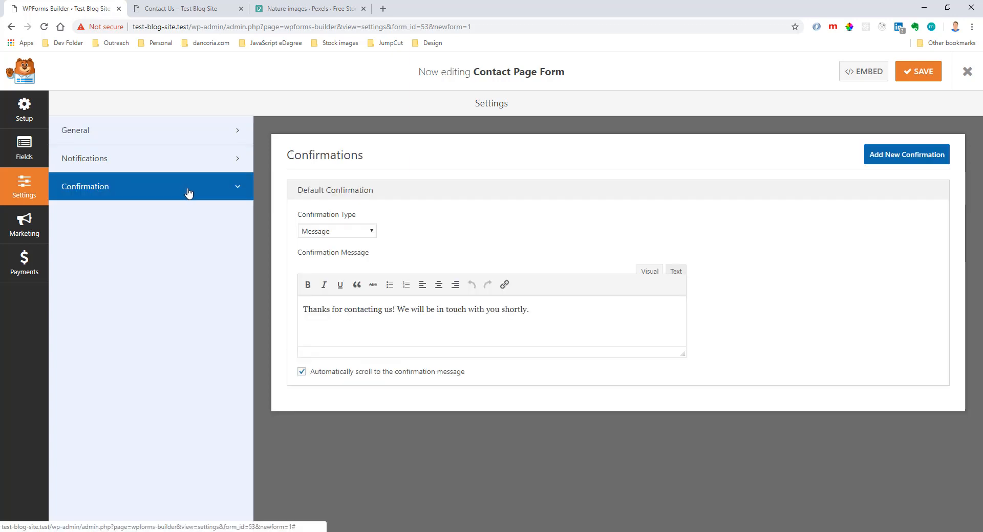
{"action": "left_click", "coordinate": [331, 231]}
{"action": "left_click", "coordinate": [340, 235]}
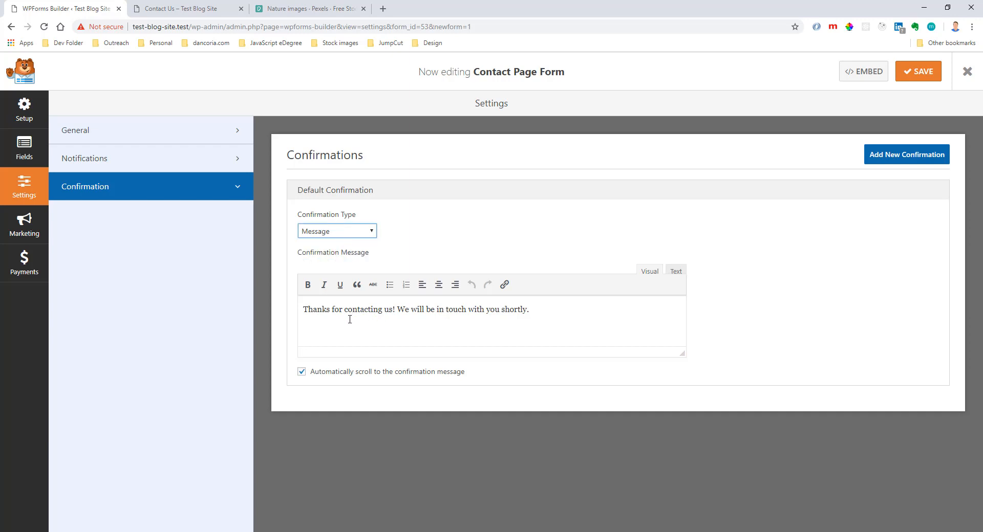
{"action": "left_click_drag", "start_coordinate": [303, 310], "coordinate": [500, 310]}
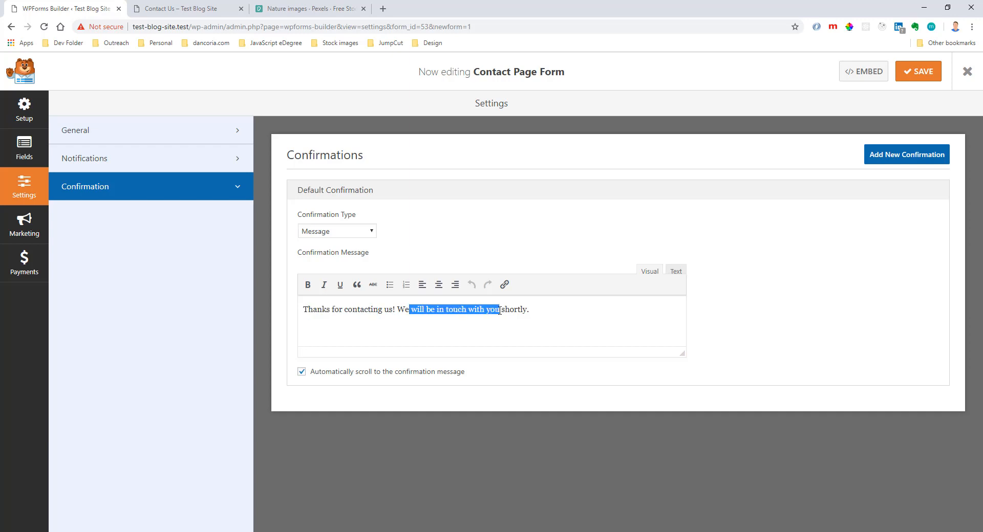
{"action": "left_click", "coordinate": [509, 310]}
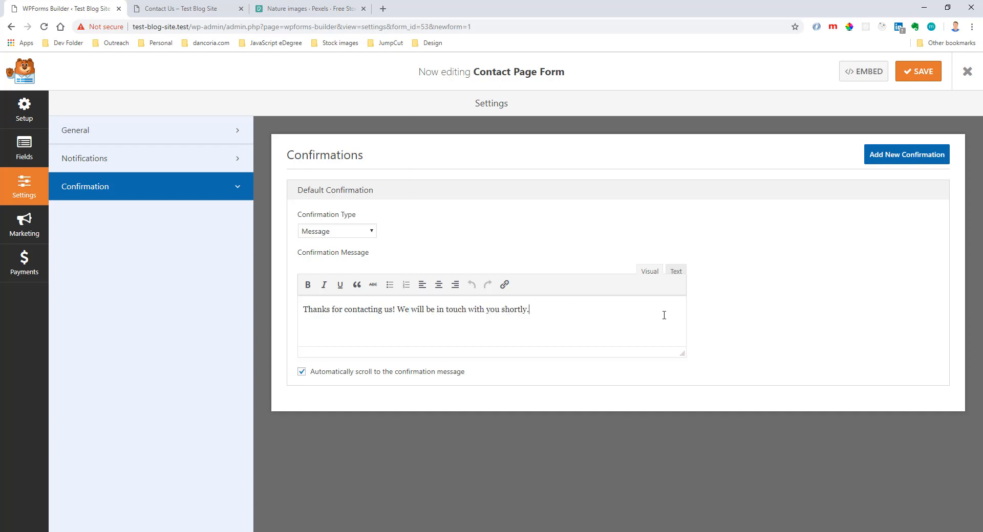
{"action": "left_click", "coordinate": [676, 273]}
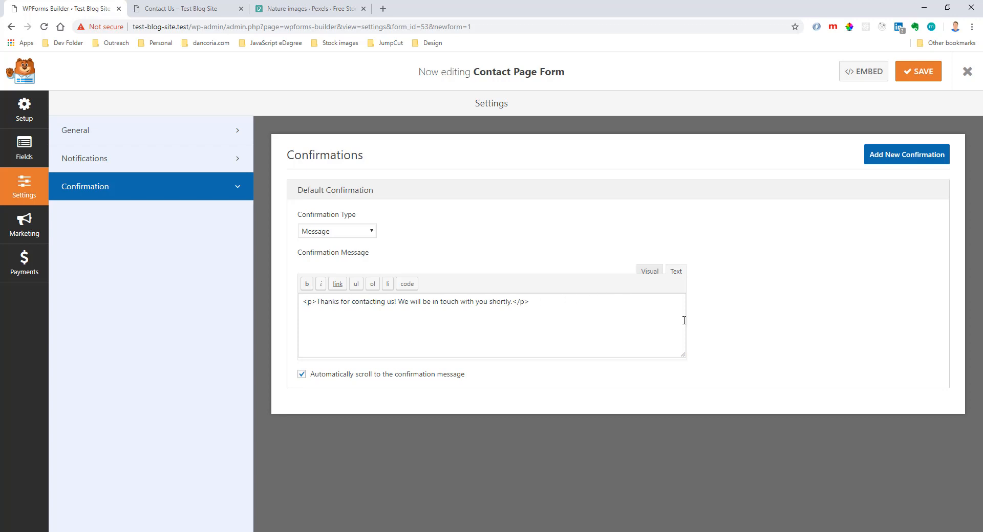
{"action": "left_click", "coordinate": [650, 272]}
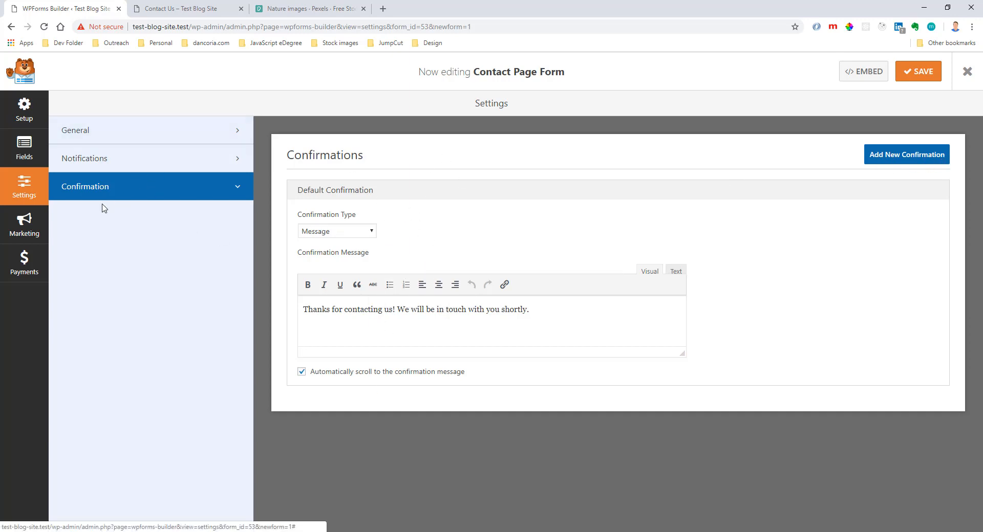
{"action": "left_click", "coordinate": [48, 228]}
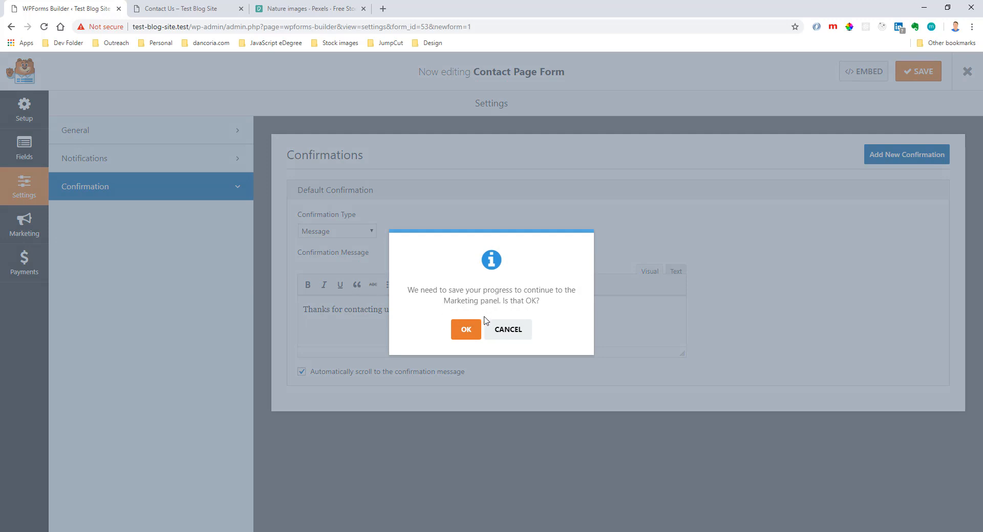
{"action": "left_click", "coordinate": [479, 325]}
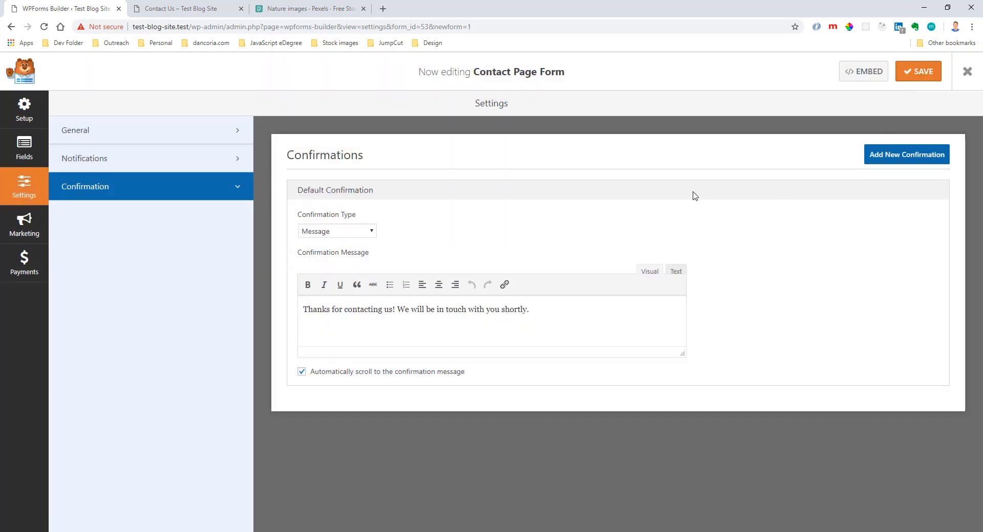
{"action": "left_click", "coordinate": [22, 119]}
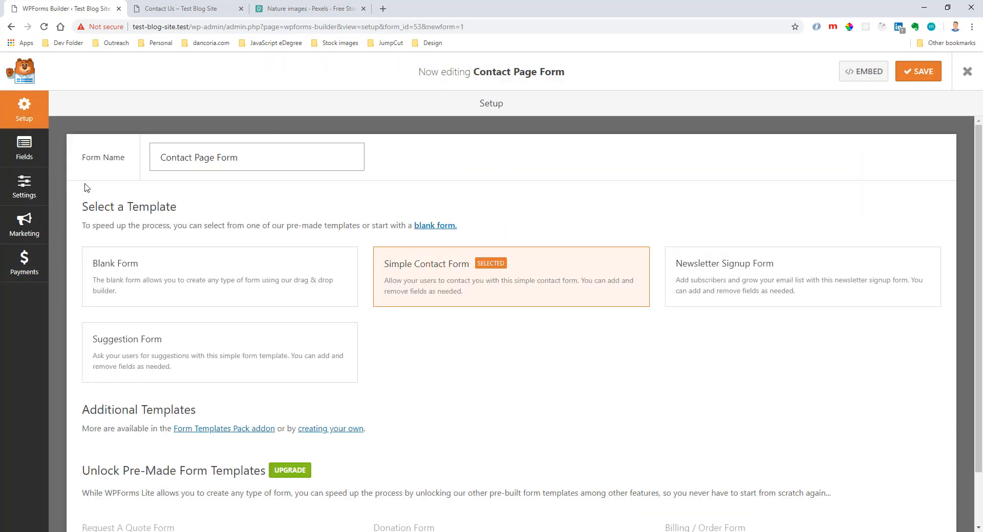
{"action": "left_click", "coordinate": [24, 151]}
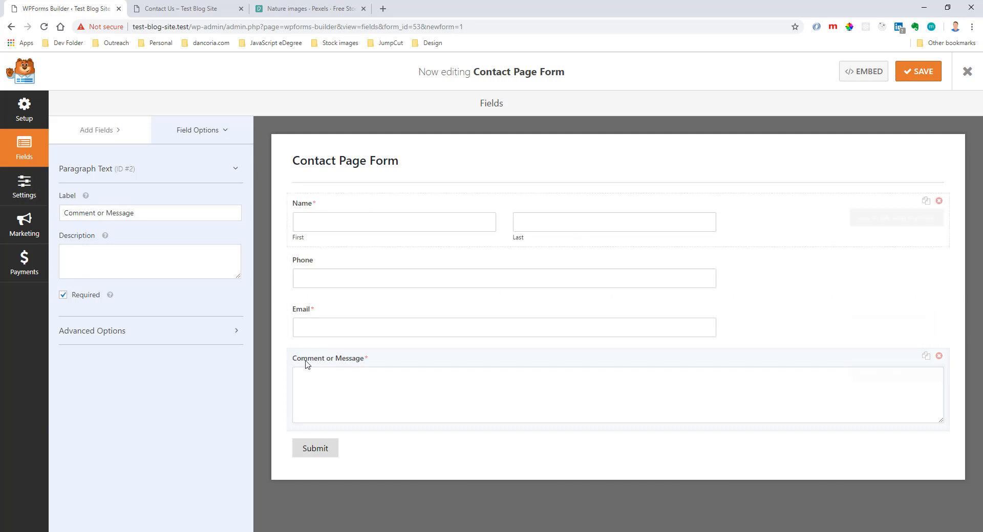
{"action": "left_click", "coordinate": [39, 203]}
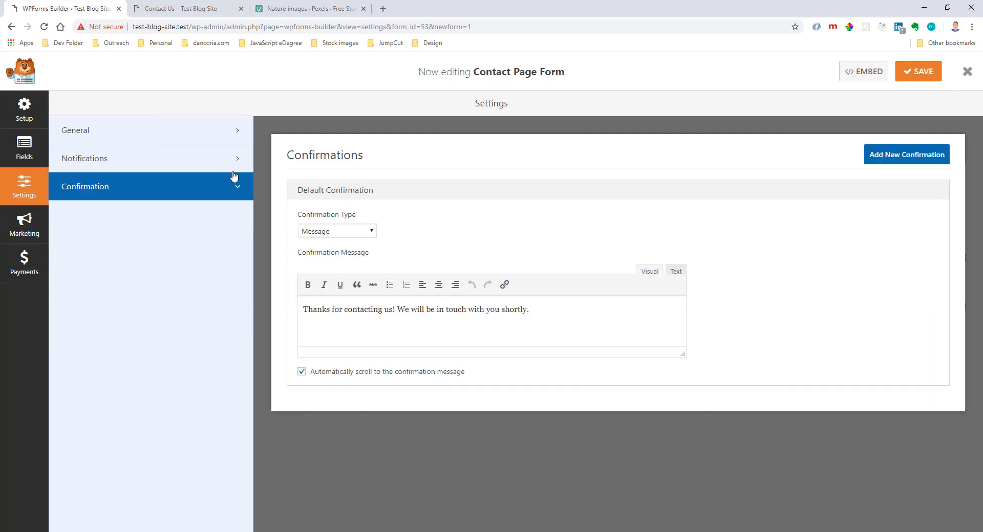
Open the form's notification settings, check the Send To Email Address value, and save the form.
{"action": "left_click", "coordinate": [178, 136]}
{"action": "left_click", "coordinate": [168, 160]}
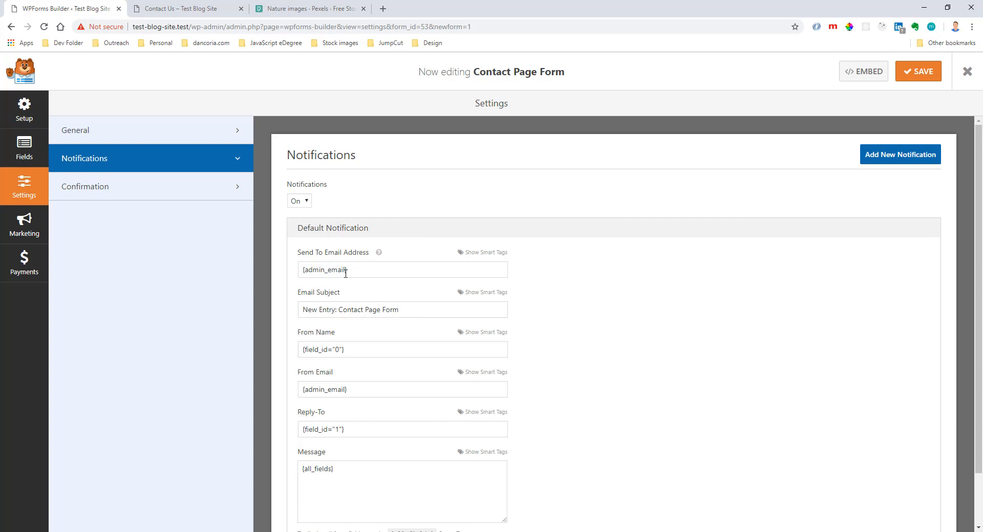
{"action": "left_click_drag", "start_coordinate": [353, 273], "coordinate": [300, 274]}
{"action": "left_click", "coordinate": [552, 274]}
{"action": "left_click", "coordinate": [916, 73]}
Examine the notification's Email Subject and From Name, and compare the latter with the Name field's ID and advanced options.
{"action": "left_click_drag", "start_coordinate": [312, 312], "coordinate": [406, 314]}
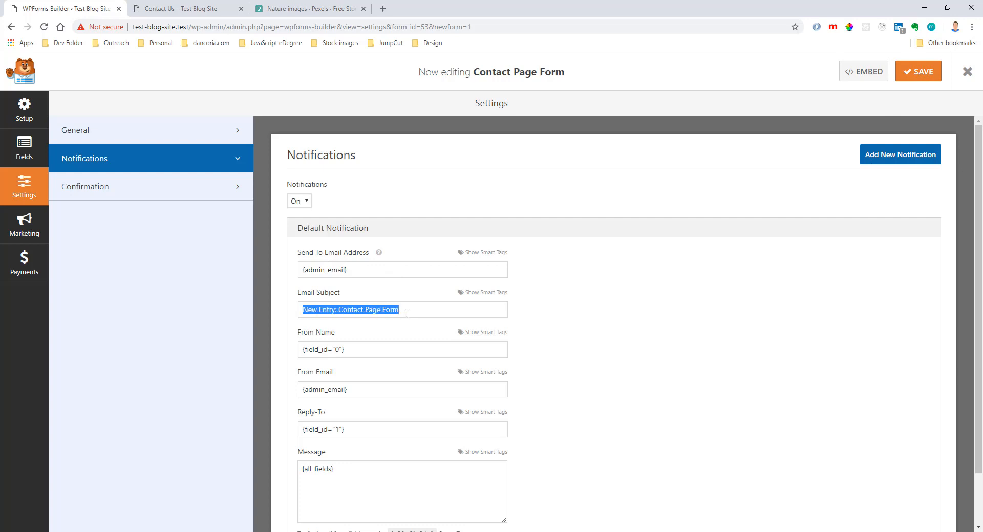
{"action": "left_click", "coordinate": [544, 315]}
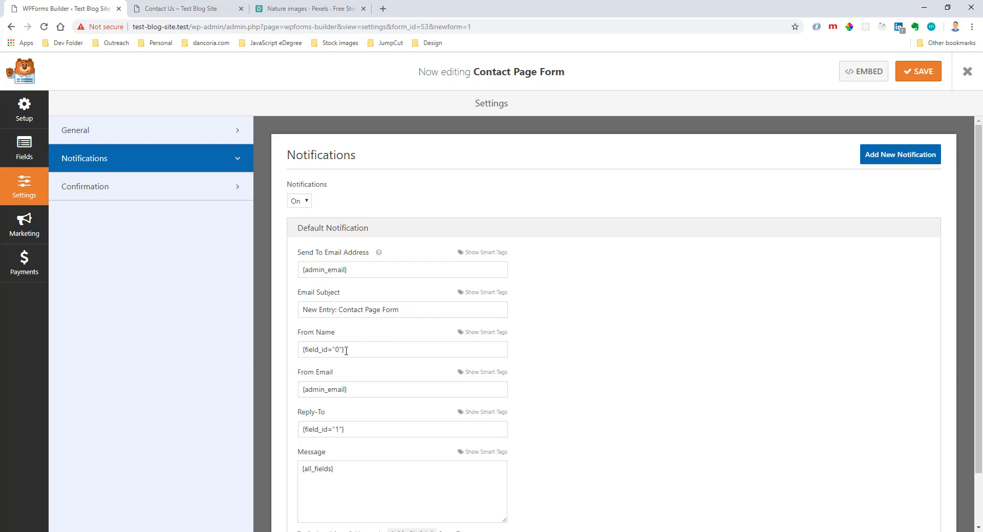
{"action": "left_click_drag", "start_coordinate": [346, 351], "coordinate": [301, 352]}
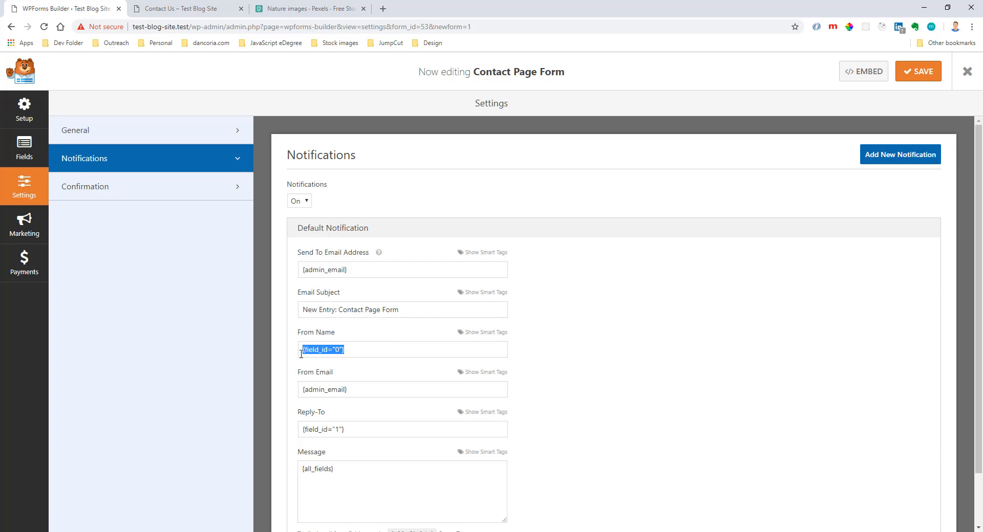
{"action": "left_click", "coordinate": [43, 142]}
{"action": "left_click", "coordinate": [315, 220]}
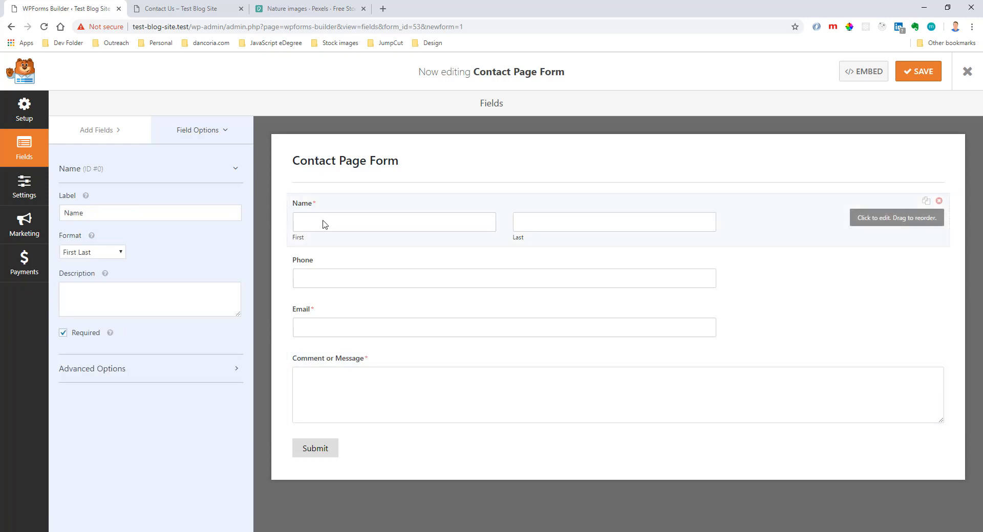
{"action": "left_click", "coordinate": [127, 369]}
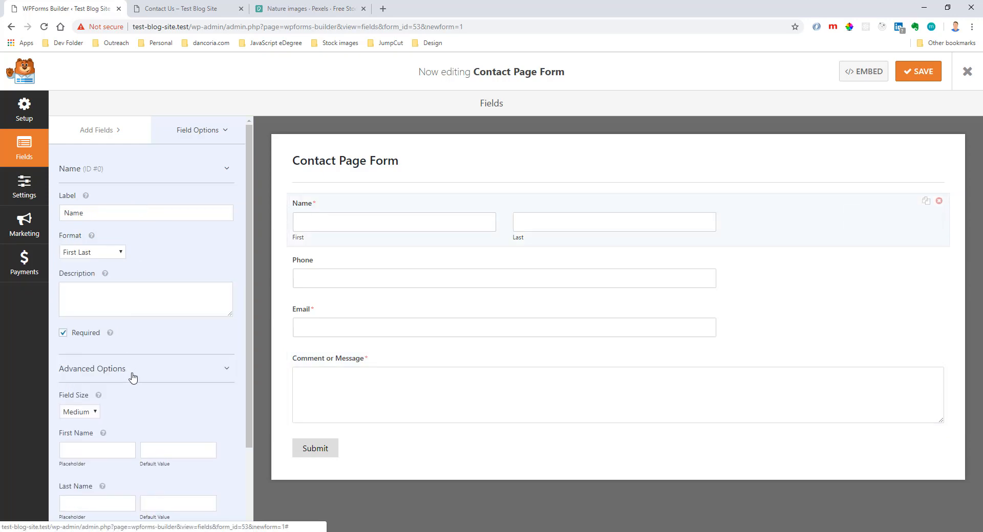
{"action": "scroll", "coordinate": [135, 371], "scroll_direction": "down", "scroll_amount": 2}
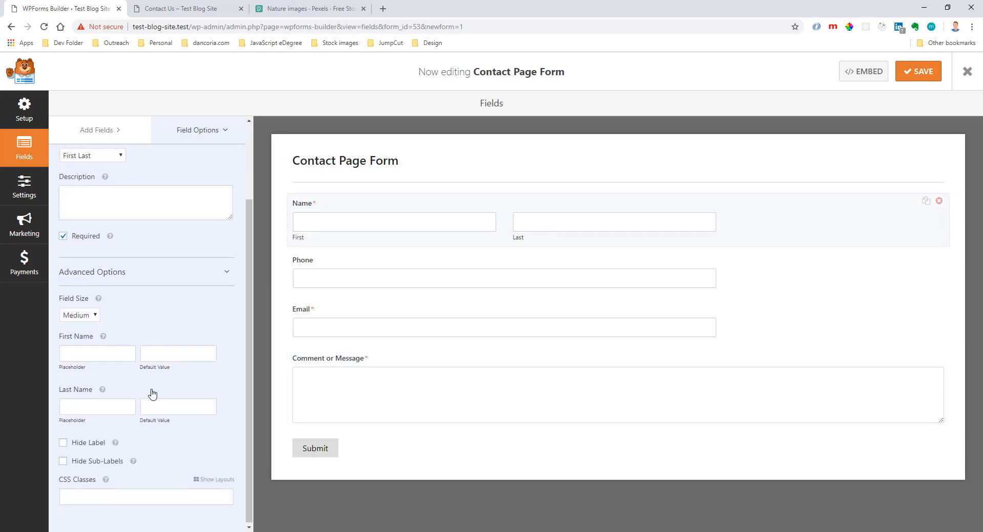
{"action": "scroll", "coordinate": [150, 393], "scroll_direction": "up", "scroll_amount": 2}
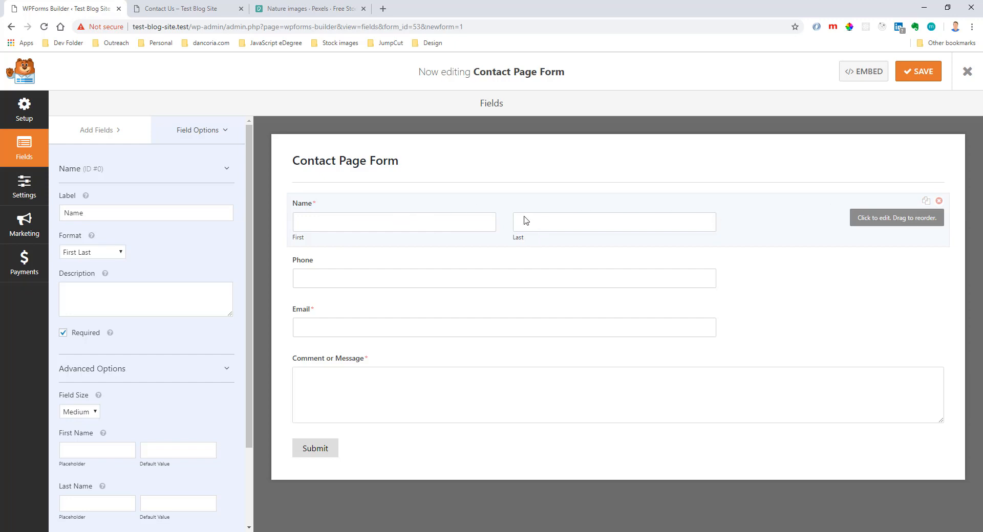
Review the notification's From Name, From Email and Reply-To values, and check the Reply-To tag against the Email field's ID.
{"action": "left_click", "coordinate": [22, 221]}
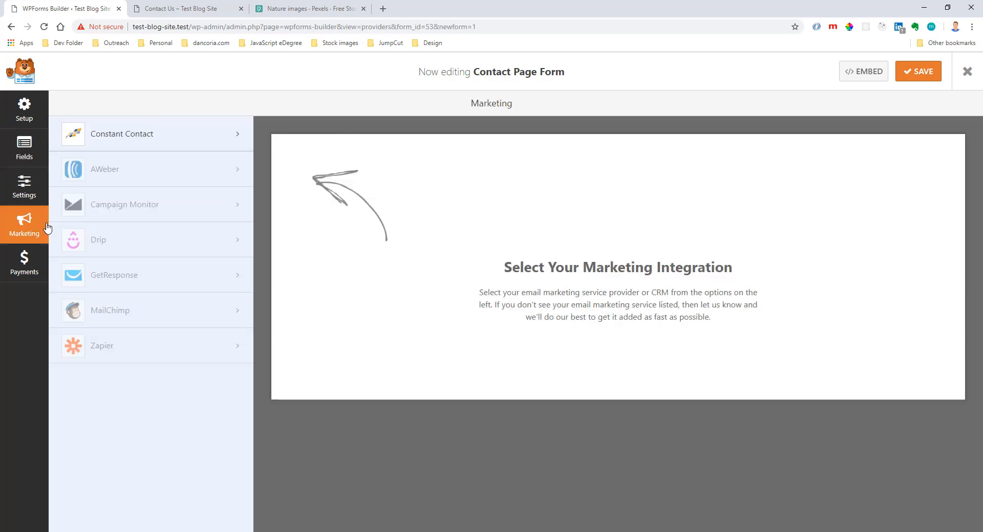
{"action": "left_click", "coordinate": [17, 192]}
{"action": "left_click", "coordinate": [104, 192]}
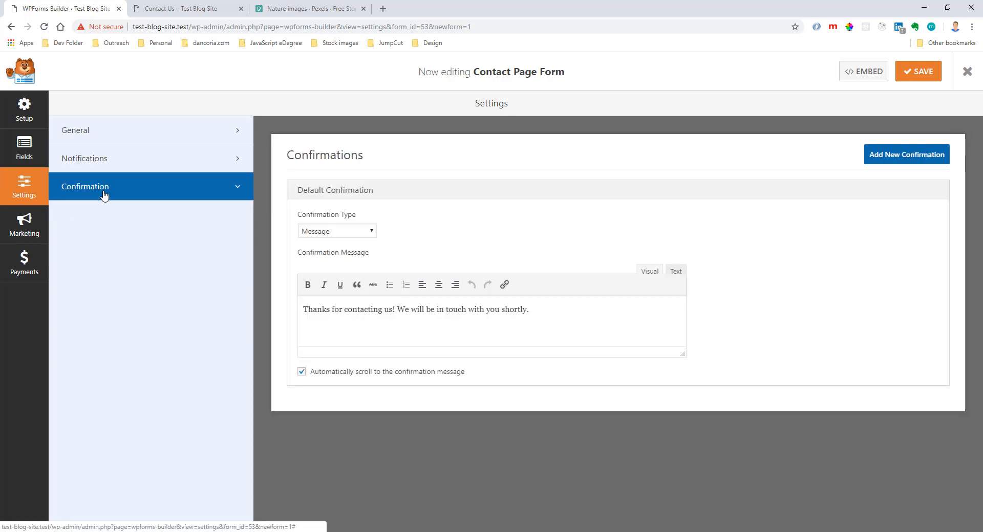
{"action": "left_click", "coordinate": [110, 159]}
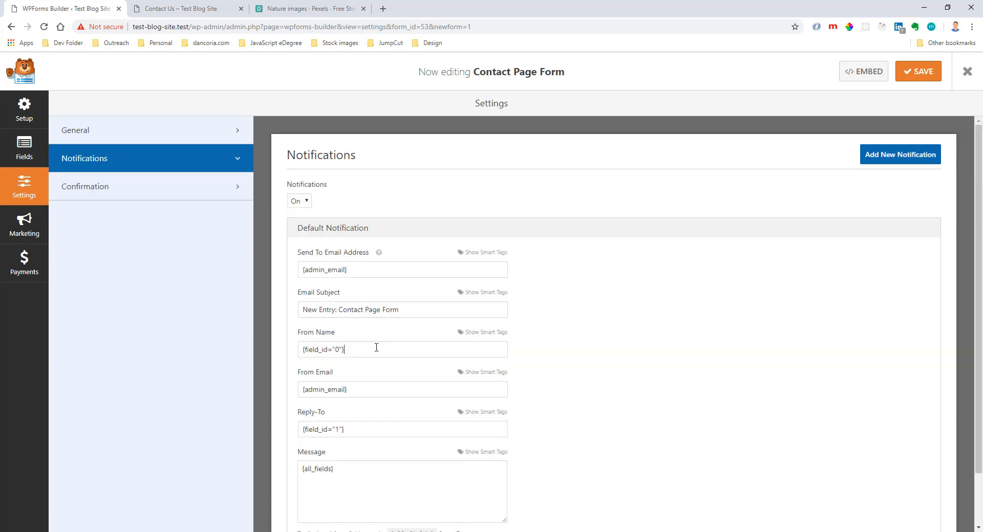
{"action": "left_click_drag", "start_coordinate": [376, 348], "coordinate": [298, 351]}
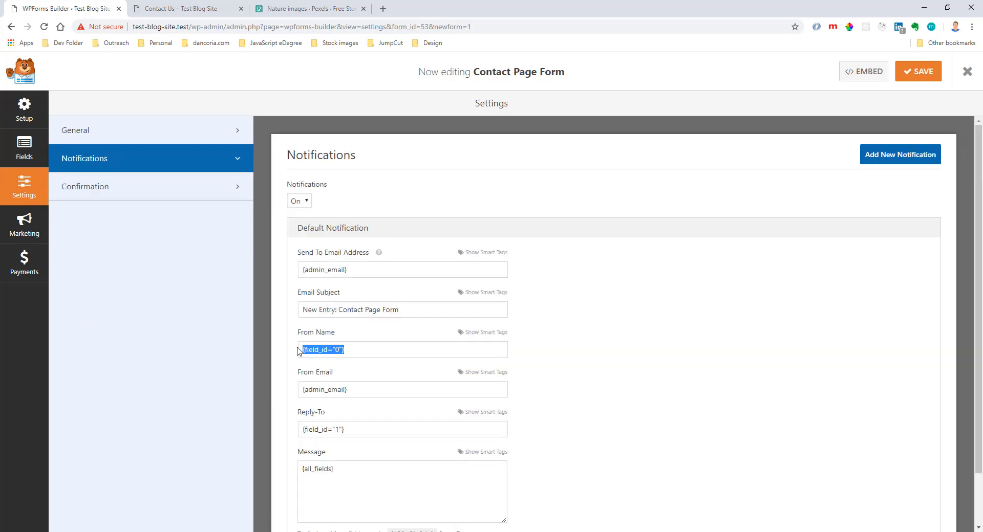
{"action": "left_click_drag", "start_coordinate": [371, 385], "coordinate": [293, 397]}
{"action": "left_click", "coordinate": [383, 384]}
{"action": "scroll", "coordinate": [392, 385], "scroll_direction": "down", "scroll_amount": 2}
{"action": "left_click_drag", "start_coordinate": [392, 379], "coordinate": [300, 370]}
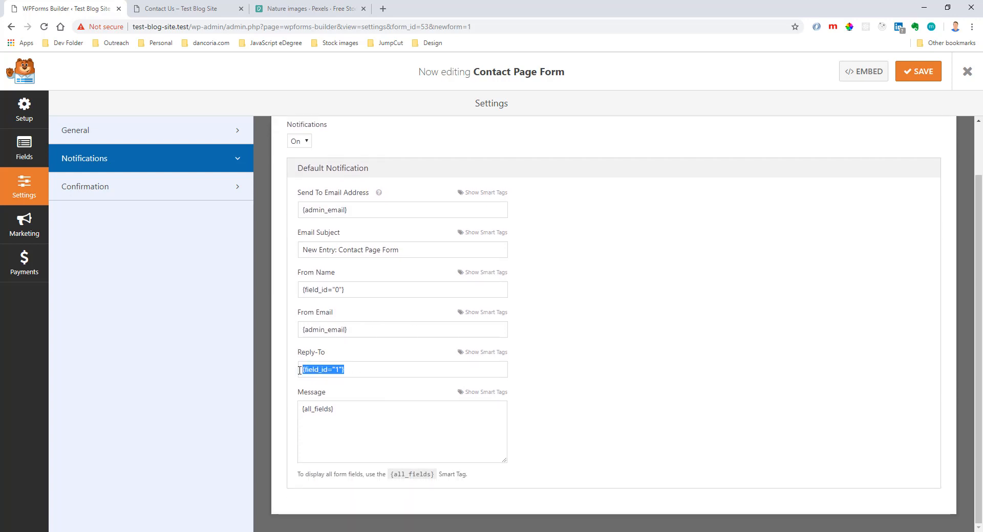
{"action": "left_click", "coordinate": [24, 148]}
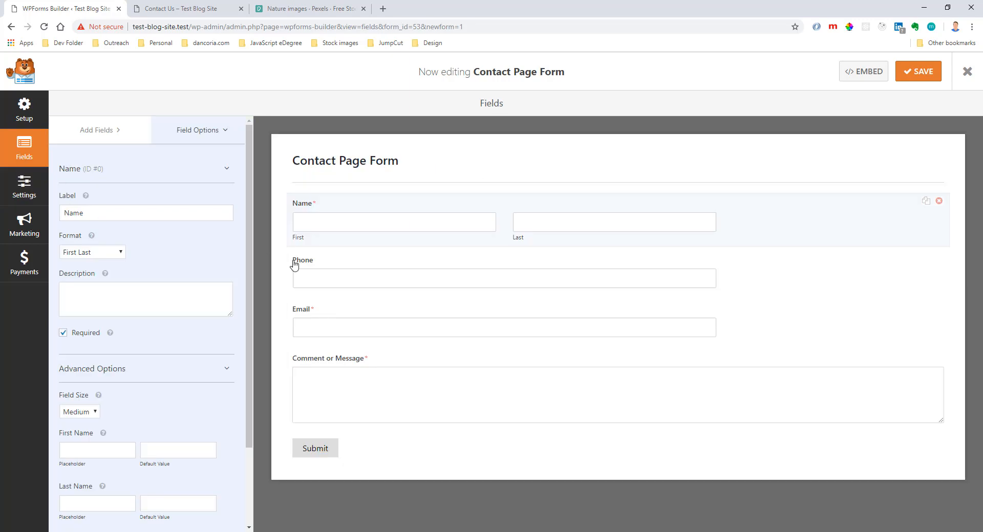
{"action": "left_click", "coordinate": [319, 324]}
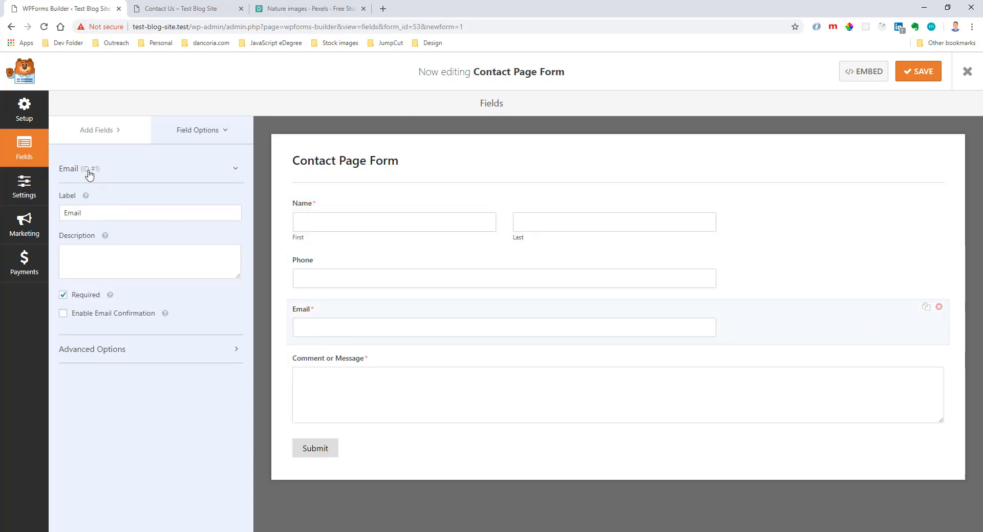
Return to the form's confirmation settings and save the contact form.
{"action": "left_click", "coordinate": [40, 201]}
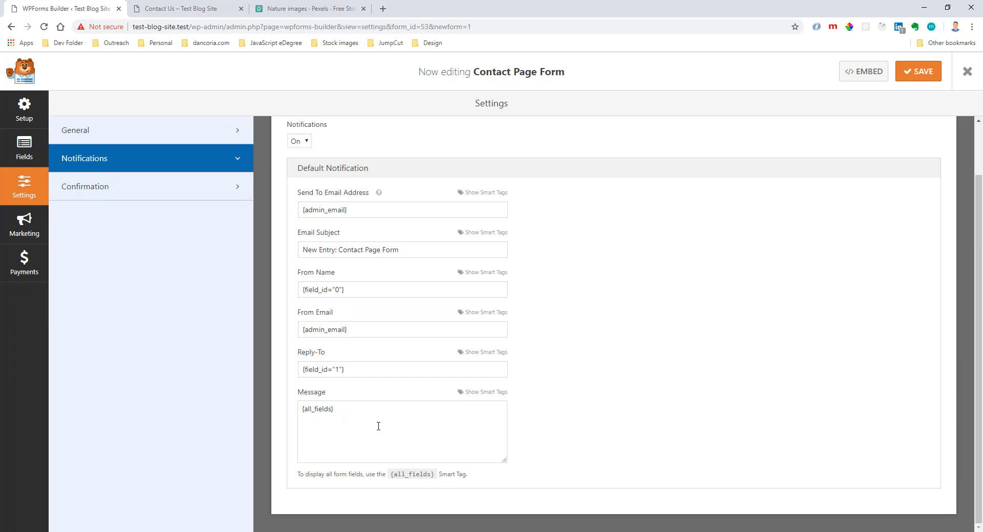
{"action": "left_click", "coordinate": [86, 186]}
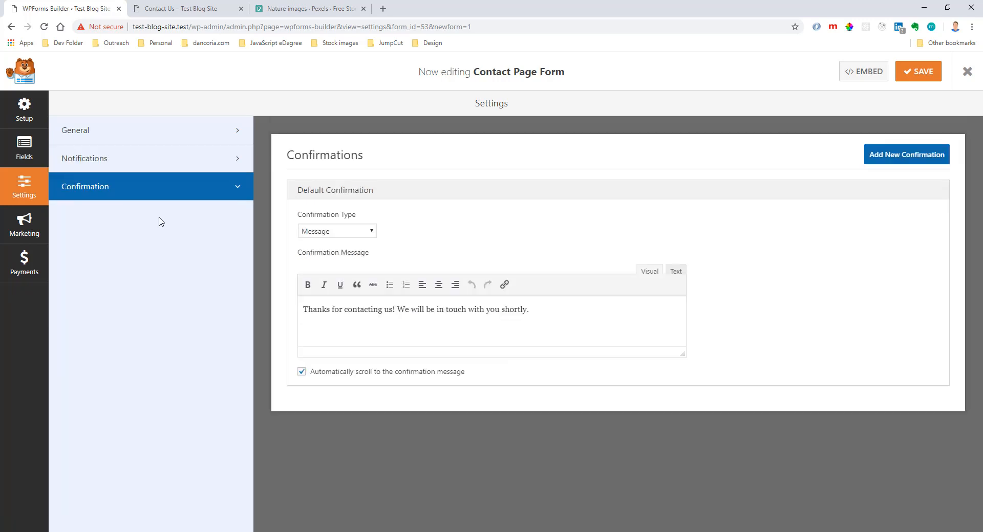
{"action": "left_click", "coordinate": [904, 78]}
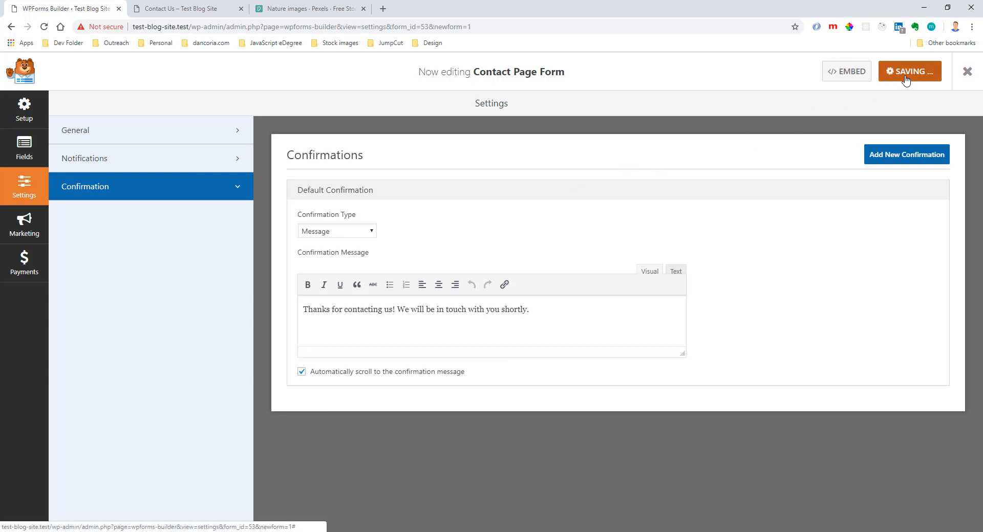
Copy the Contact Page Form's embed shortcode and exit the form builder.
{"action": "left_click", "coordinate": [871, 80]}
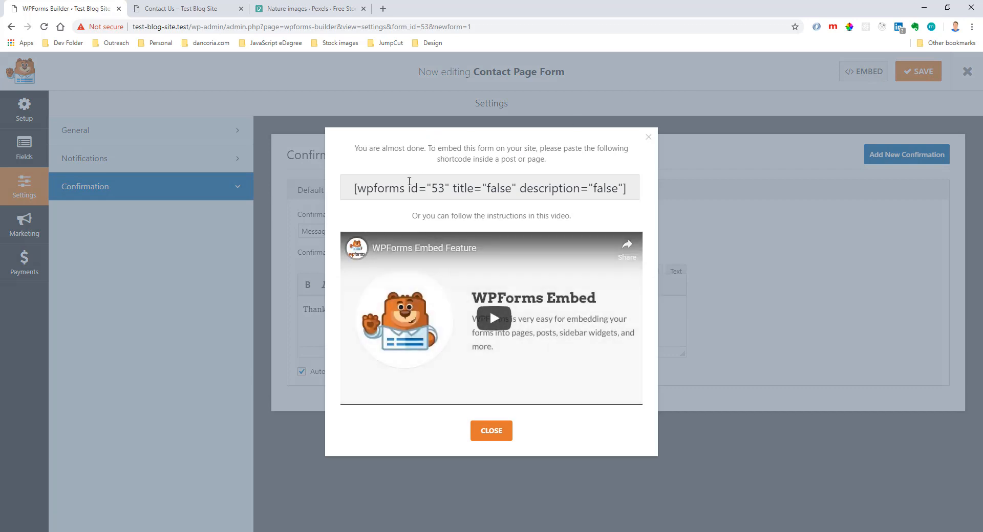
{"action": "left_click_drag", "start_coordinate": [356, 188], "coordinate": [628, 189]}
{"action": "right_click", "coordinate": [594, 188]}
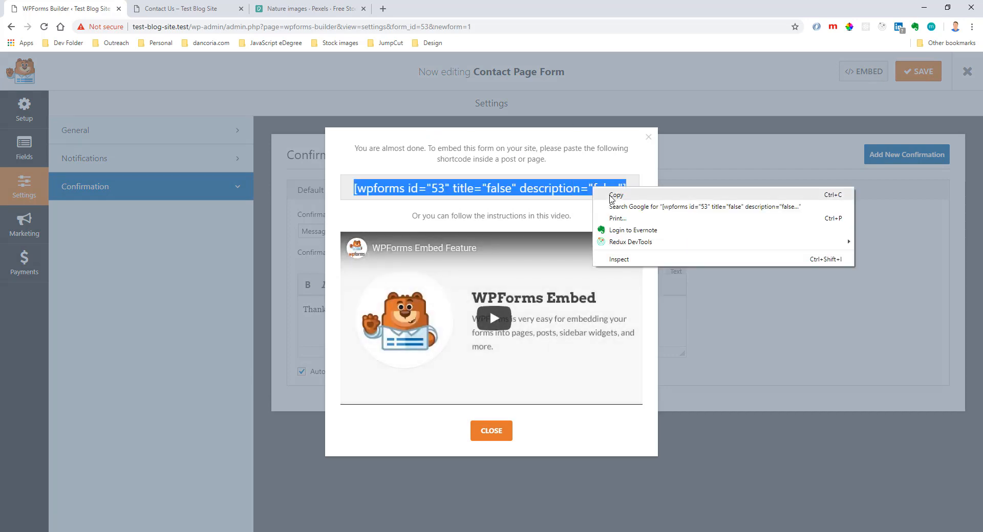
{"action": "left_click", "coordinate": [616, 199]}
{"action": "left_click", "coordinate": [649, 138]}
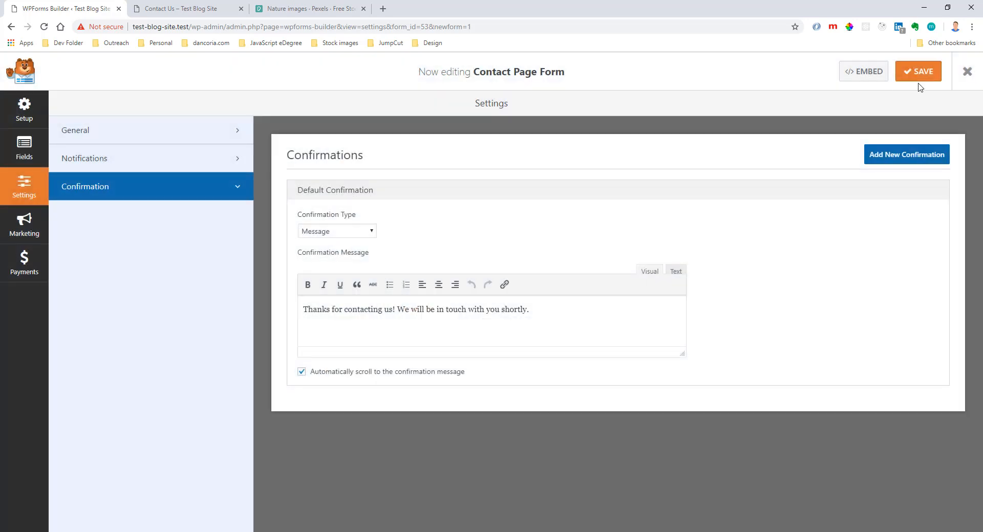
{"action": "left_click", "coordinate": [967, 71]}
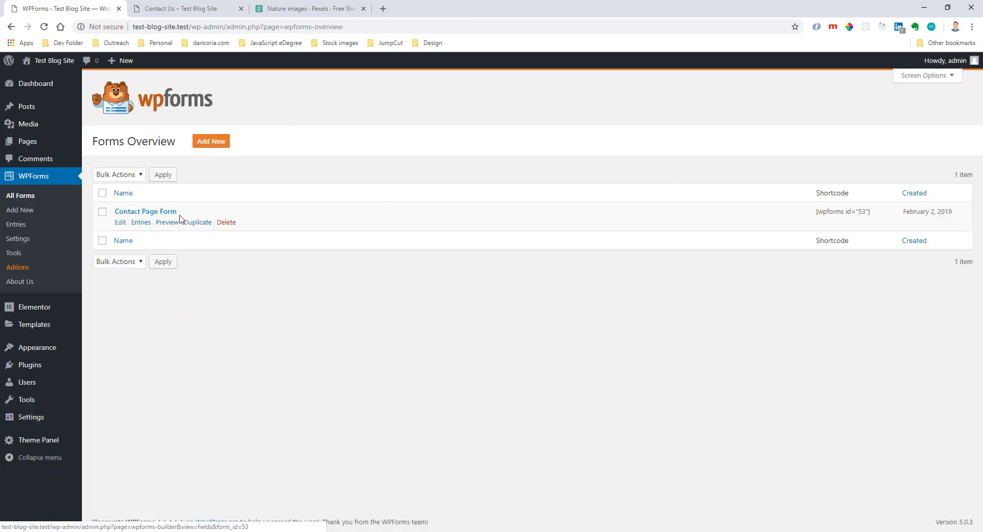
Open the Contact Us page in Elementor and set its WPForms widget to display the Contact Page Form.
{"action": "left_click", "coordinate": [29, 148]}
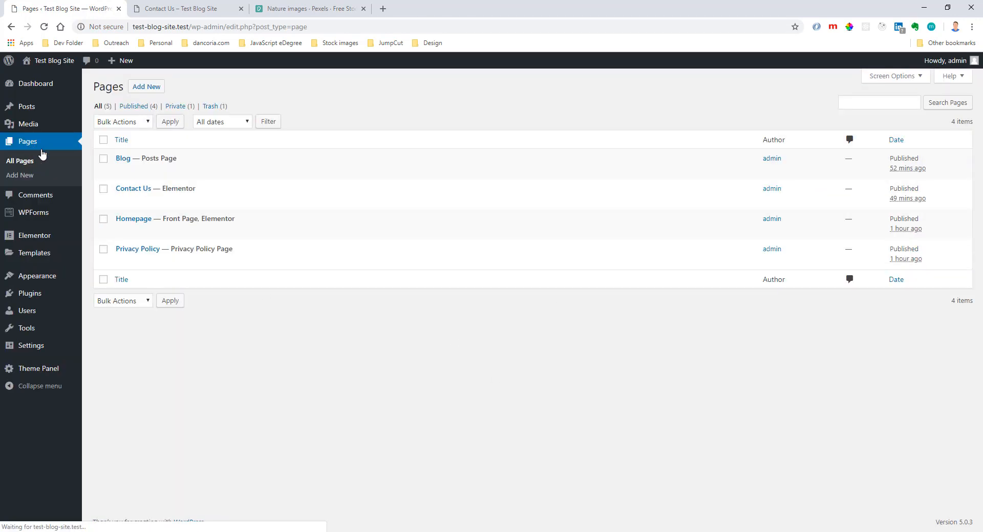
{"action": "left_click", "coordinate": [129, 189]}
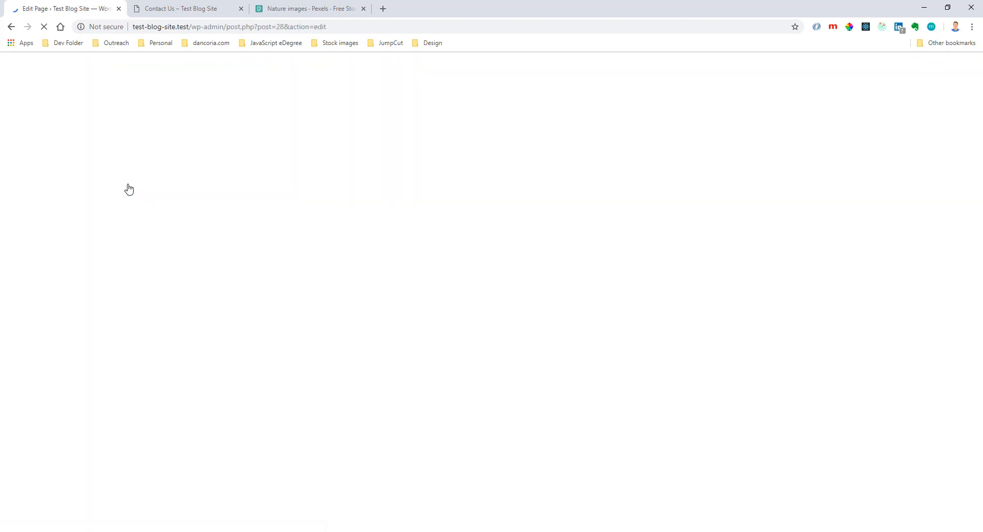
{"action": "left_click", "coordinate": [432, 248]}
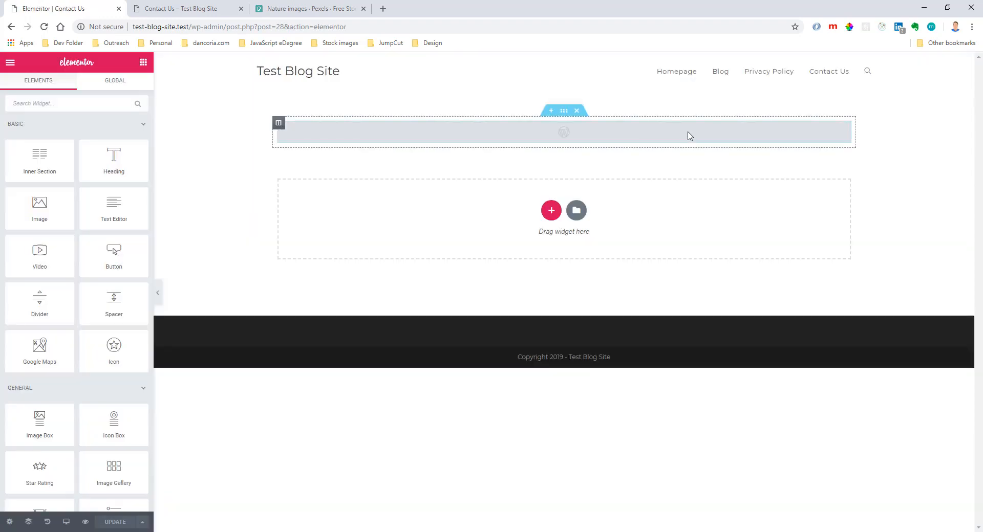
{"action": "left_click", "coordinate": [733, 133]}
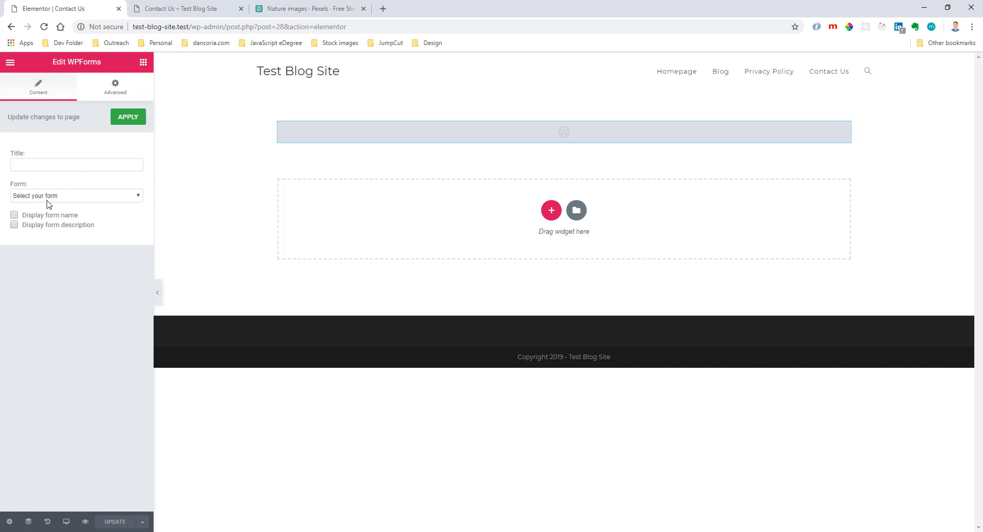
{"action": "left_click", "coordinate": [50, 197]}
{"action": "left_click", "coordinate": [56, 214]}
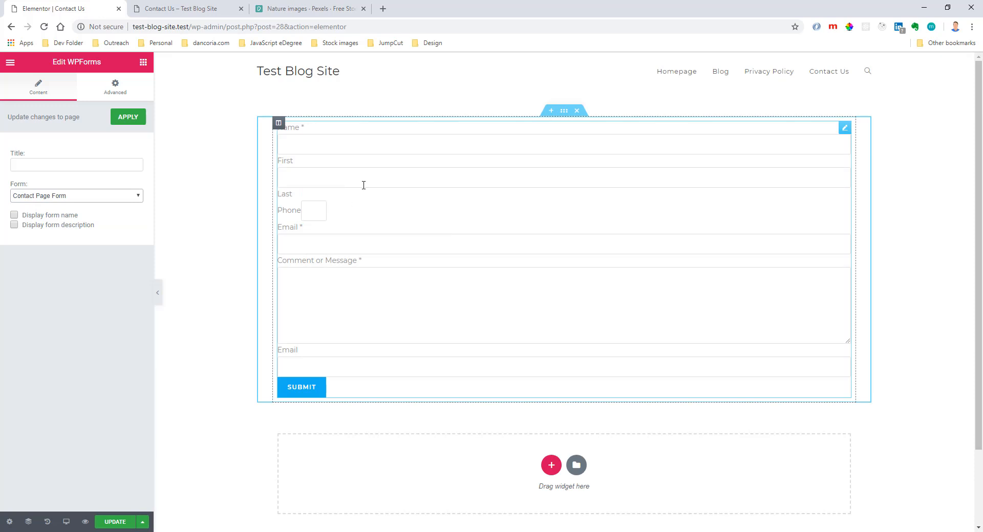
Add a one-column section below the form and try embedding the copied shortcode through a Text Editor widget, in both visual and text modes.
{"action": "left_click", "coordinate": [551, 465]}
{"action": "left_click", "coordinate": [437, 495]}
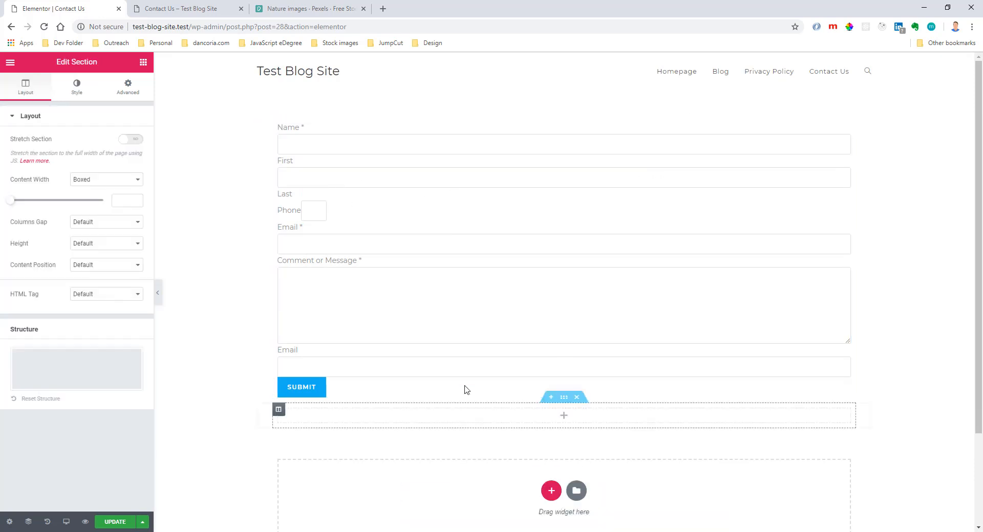
{"action": "left_click", "coordinate": [472, 303]}
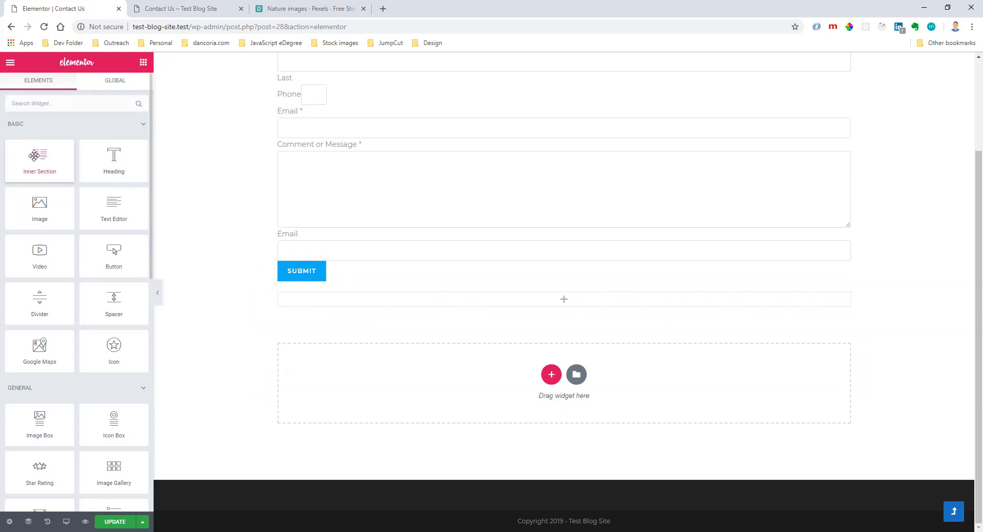
{"action": "left_click_drag", "start_coordinate": [114, 205], "coordinate": [423, 301]}
{"action": "left_click_drag", "start_coordinate": [128, 269], "coordinate": [10, 212]}
{"action": "type", "text": "[wpforms id=\"53\" title=\"false\" description=\"false\"]"}
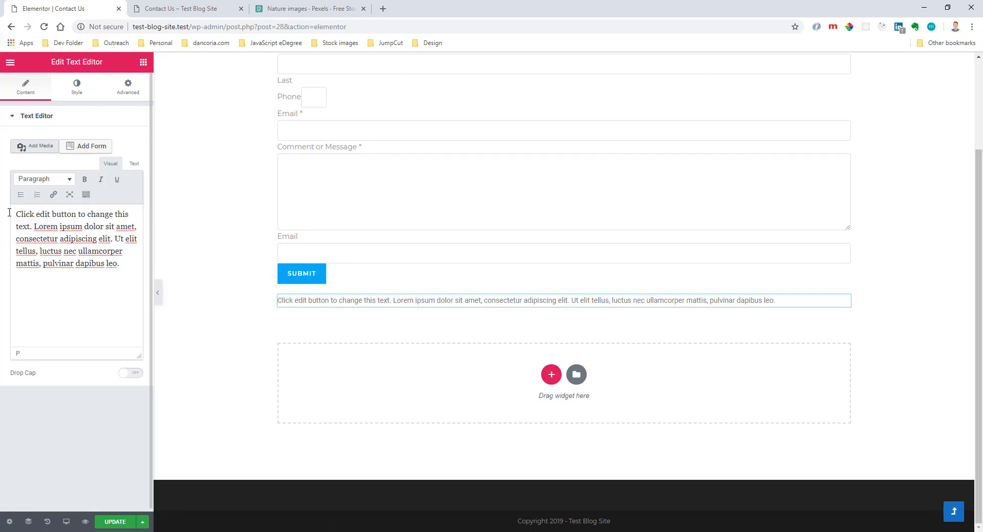
{"action": "left_click", "coordinate": [134, 163]}
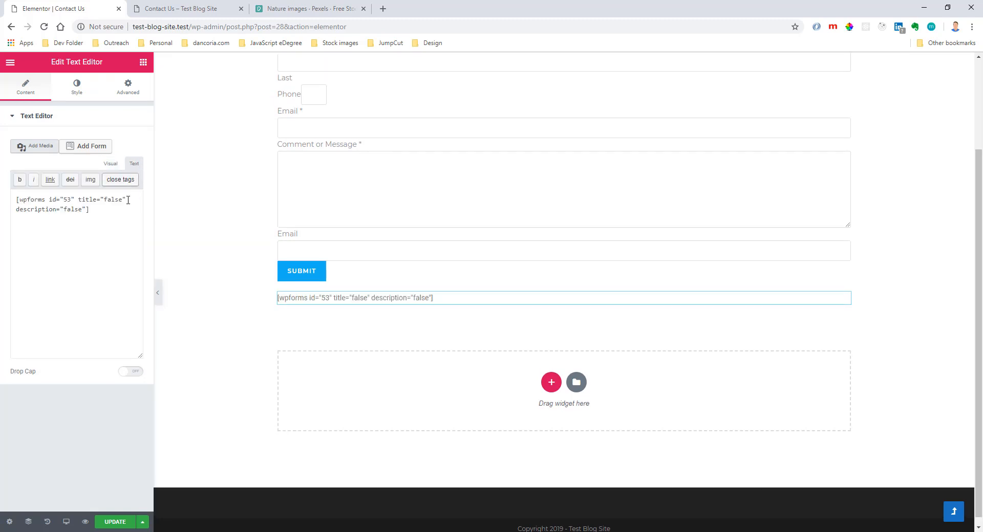
{"action": "left_click_drag", "start_coordinate": [121, 212], "coordinate": [12, 190]}
{"action": "type", "text": "[wpforms id=\"53\" title=\"false\" description=\"false\"]"}
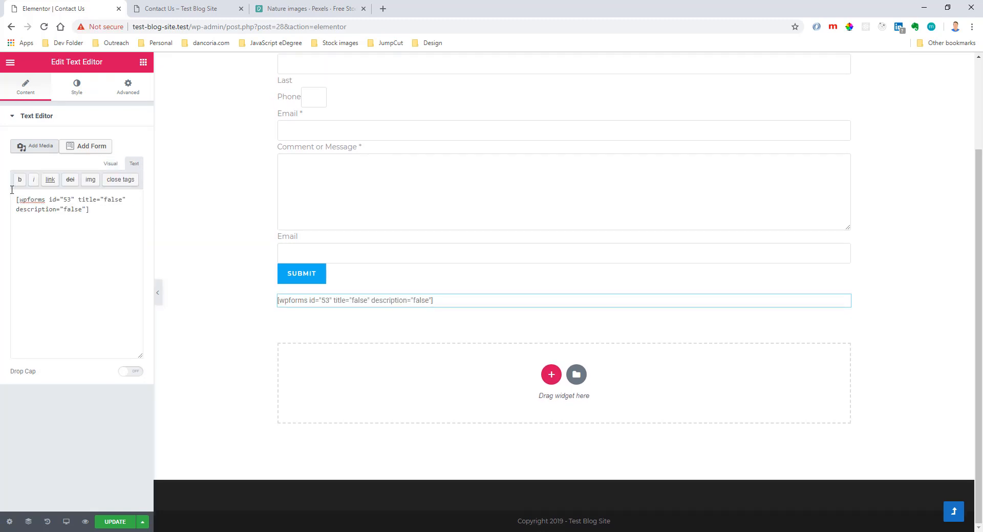
Clear the shortcode from the Text Editor widget and delete the widget from the new section.
{"action": "left_click", "coordinate": [111, 163]}
{"action": "left_click_drag", "start_coordinate": [113, 226], "coordinate": [1, 212]}
{"action": "key", "text": "ctrl+c"}
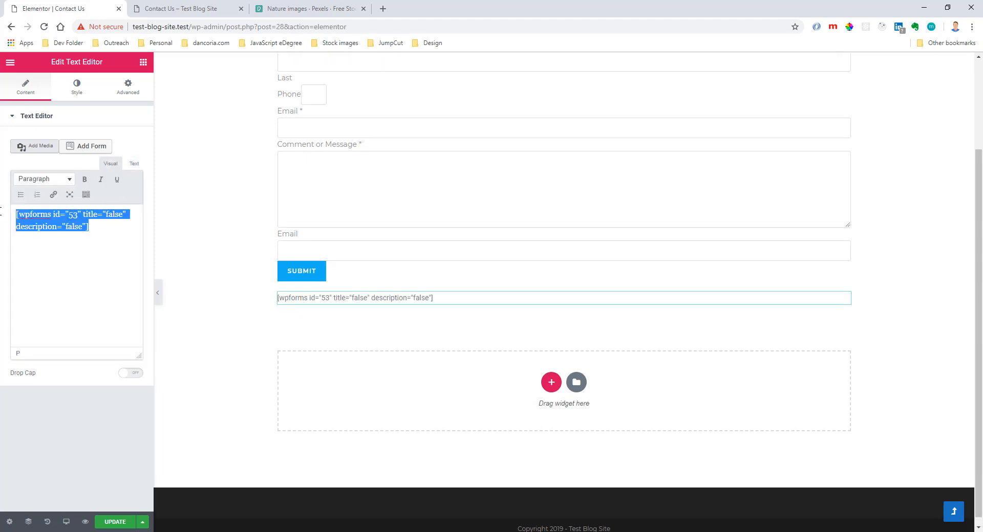
{"action": "key", "text": "BackSpace"}
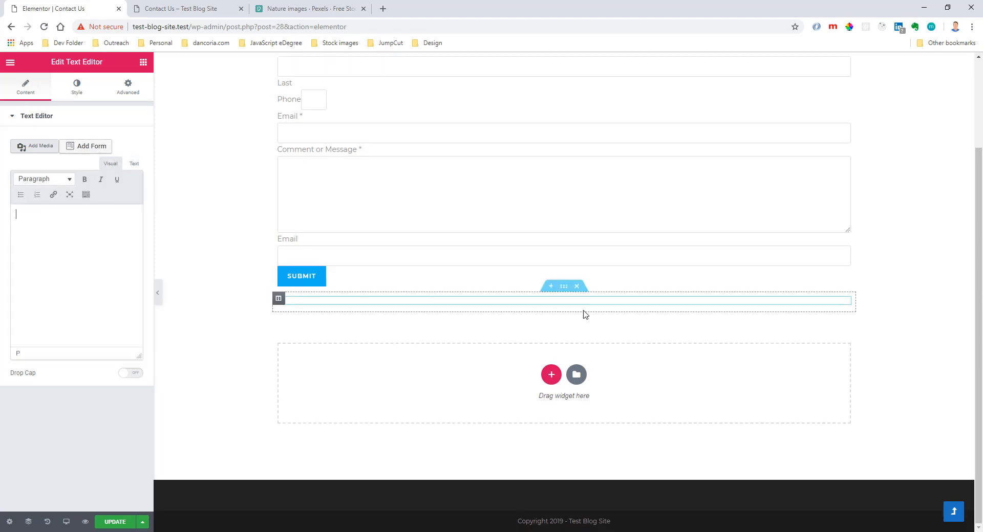
{"action": "right_click", "coordinate": [845, 306]}
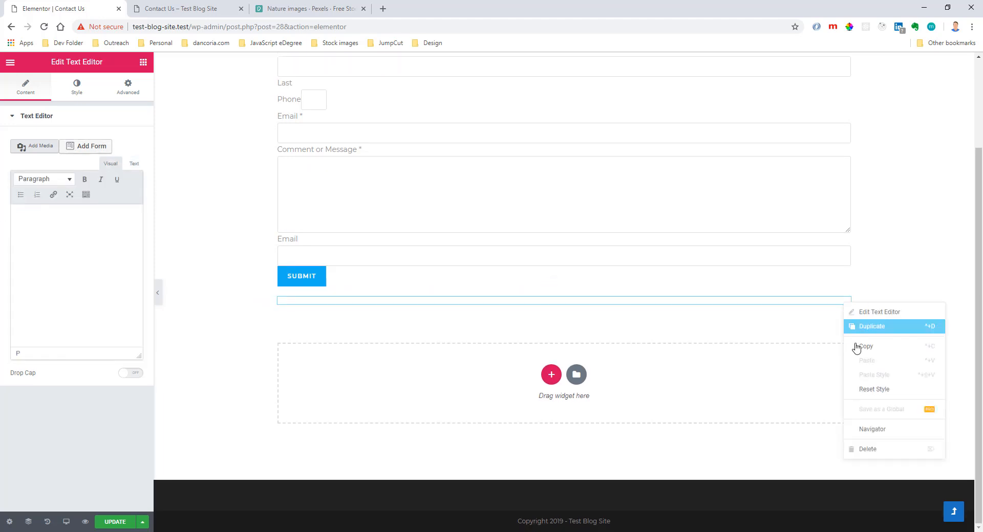
{"action": "left_click", "coordinate": [862, 451]}
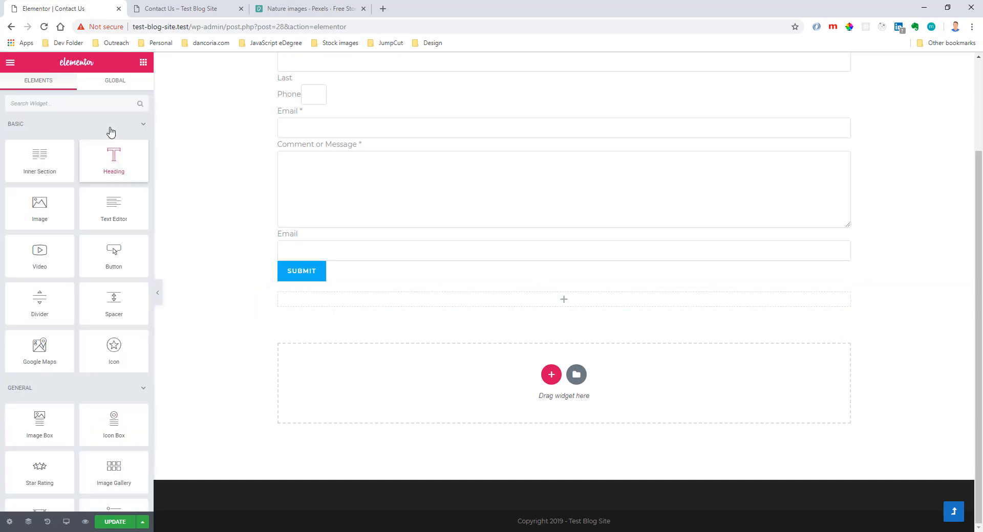
Try embedding the form with a Shortcode widget holding the copied shortcode, and delete that extra section after checking it.
{"action": "type", "text": "shor"}
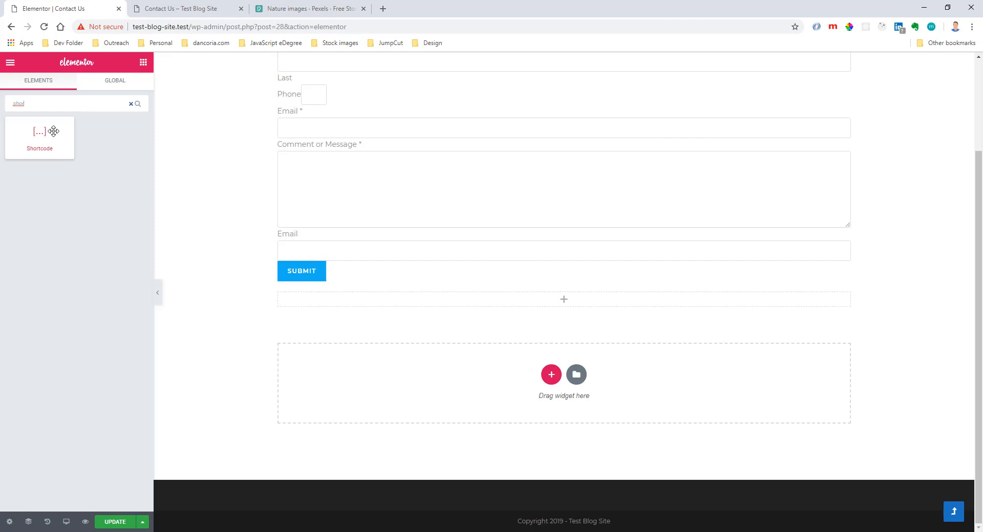
{"action": "left_click_drag", "start_coordinate": [50, 134], "coordinate": [441, 297]}
{"action": "key", "text": "ctrl+v"}
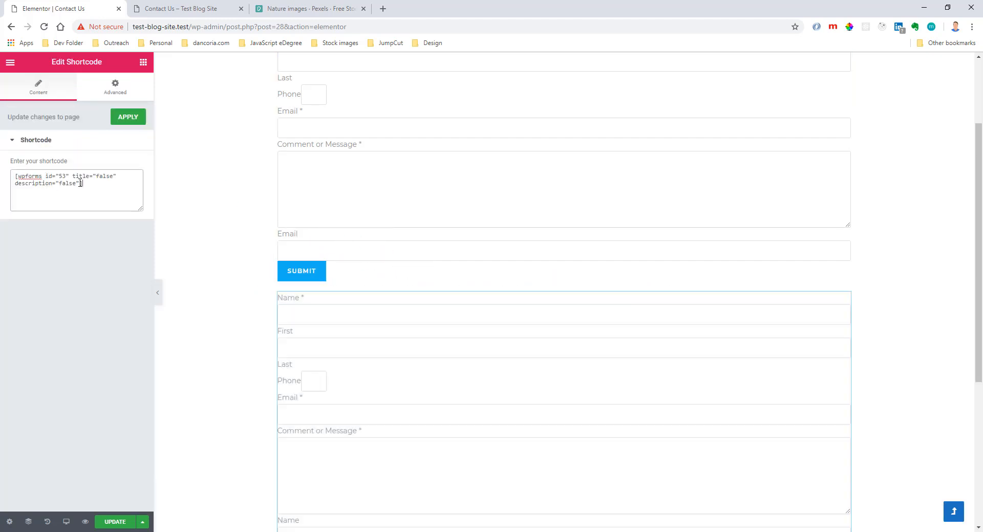
{"action": "scroll", "coordinate": [501, 365], "scroll_direction": "down", "scroll_amount": 2}
{"action": "scroll", "coordinate": [508, 361], "scroll_direction": "up", "scroll_amount": 3}
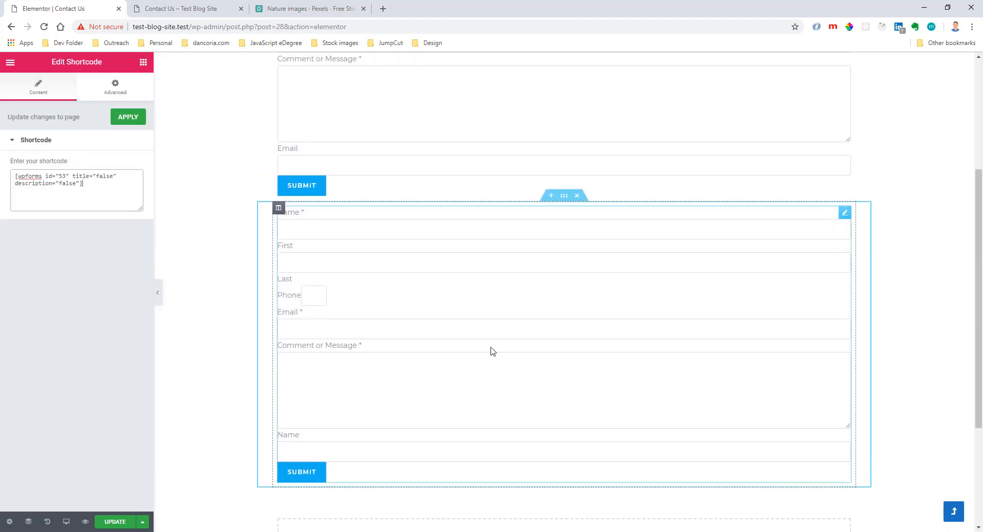
{"action": "left_click", "coordinate": [576, 317]}
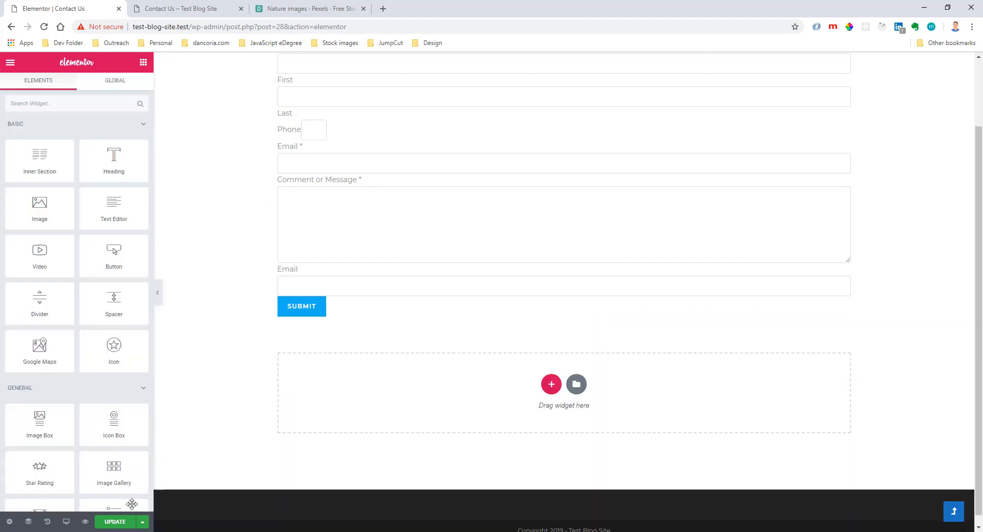
Update the Contact Us page and exit Elementor to the dashboard.
{"action": "left_click", "coordinate": [115, 523]}
{"action": "left_click", "coordinate": [10, 62]}
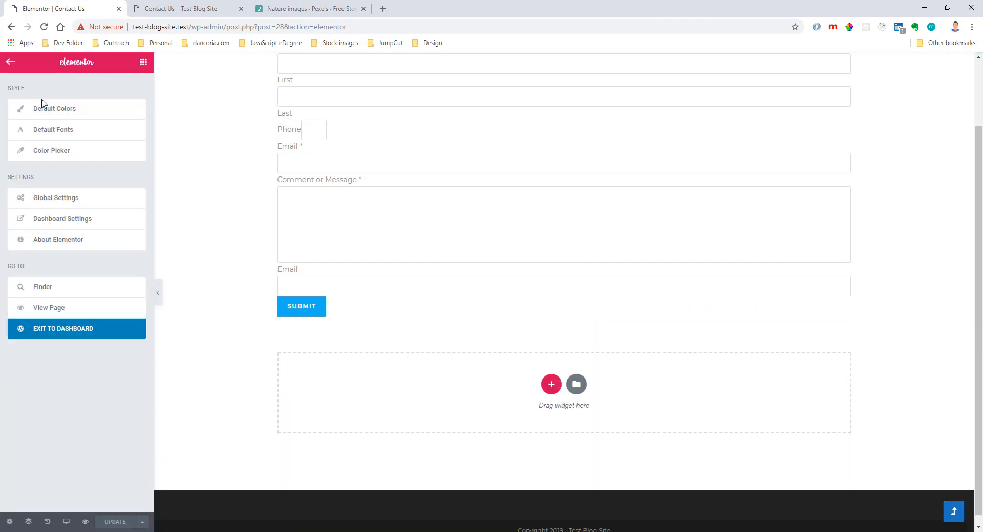
{"action": "left_click", "coordinate": [61, 330]}
Reload the live Contact Us page and check how the embedded form is displayed.
{"action": "left_click", "coordinate": [164, 10]}
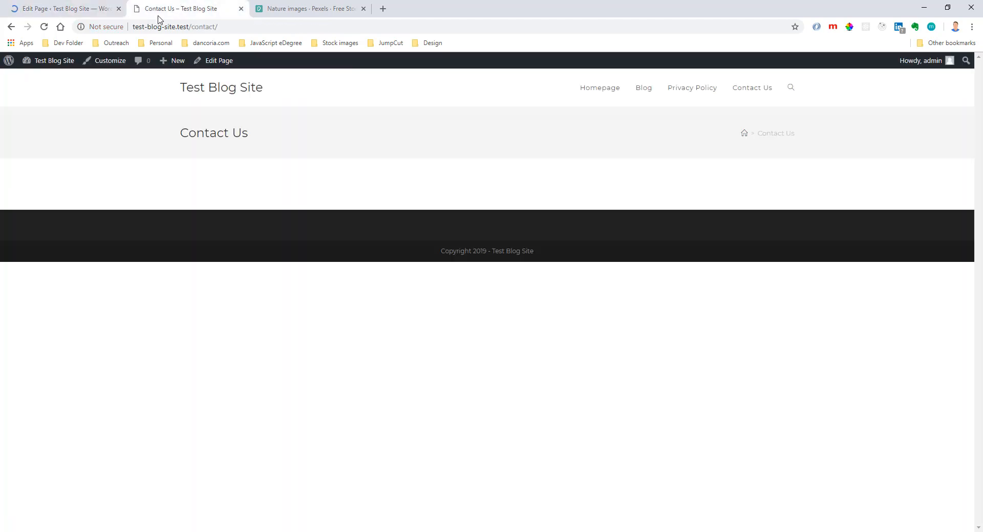
{"action": "left_click", "coordinate": [44, 27]}
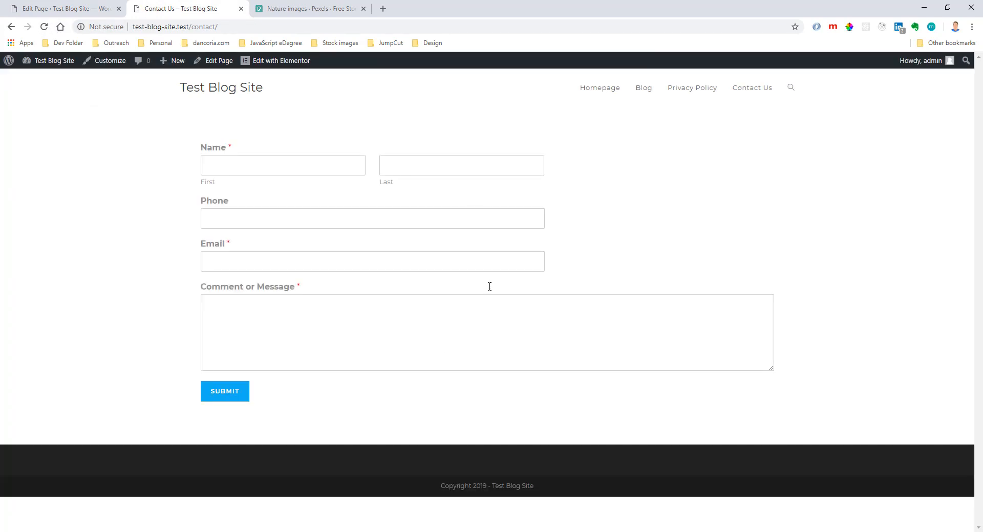
{"action": "left_click", "coordinate": [62, 9]}
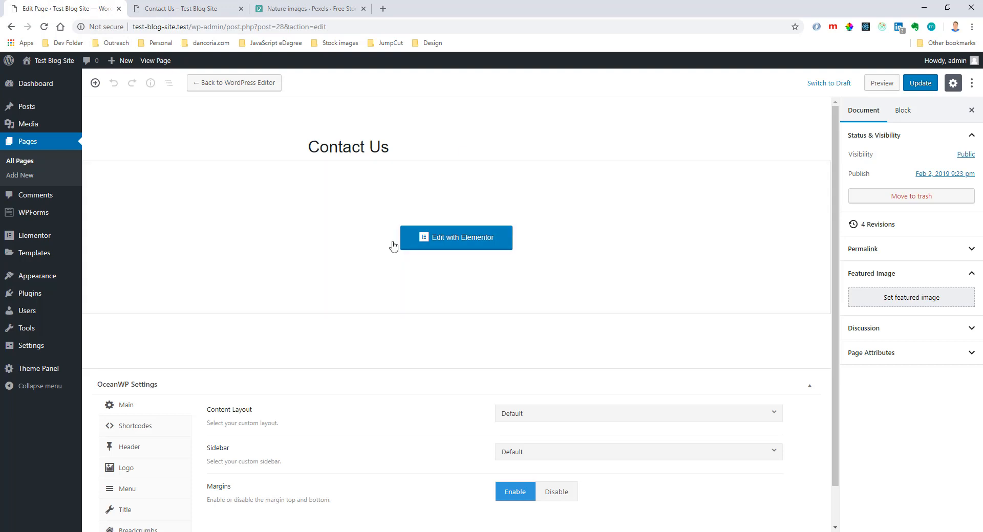
{"action": "key", "text": "ctrl+Tab"}
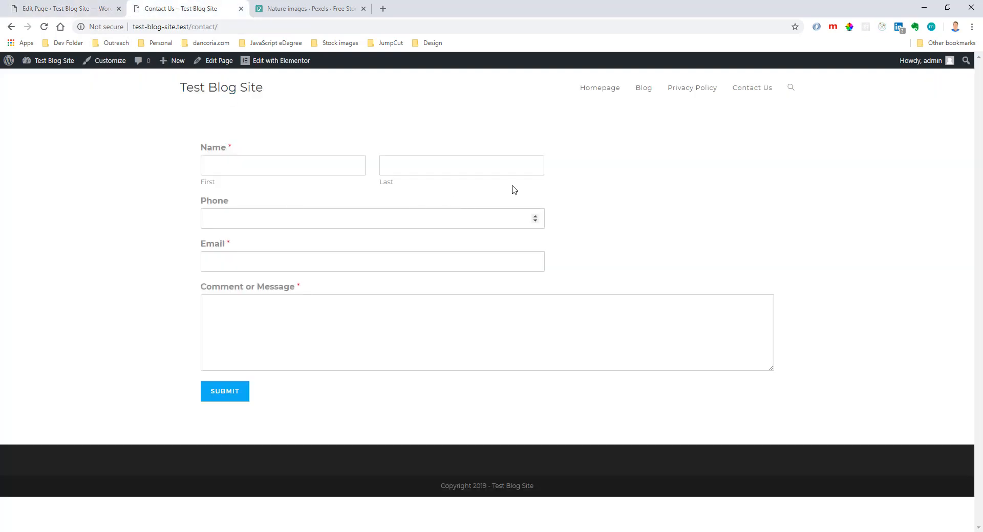
Shrink the browser window to a narrow mobile-like width and examine the contact form's responsive layout.
{"action": "left_click", "coordinate": [947, 7]}
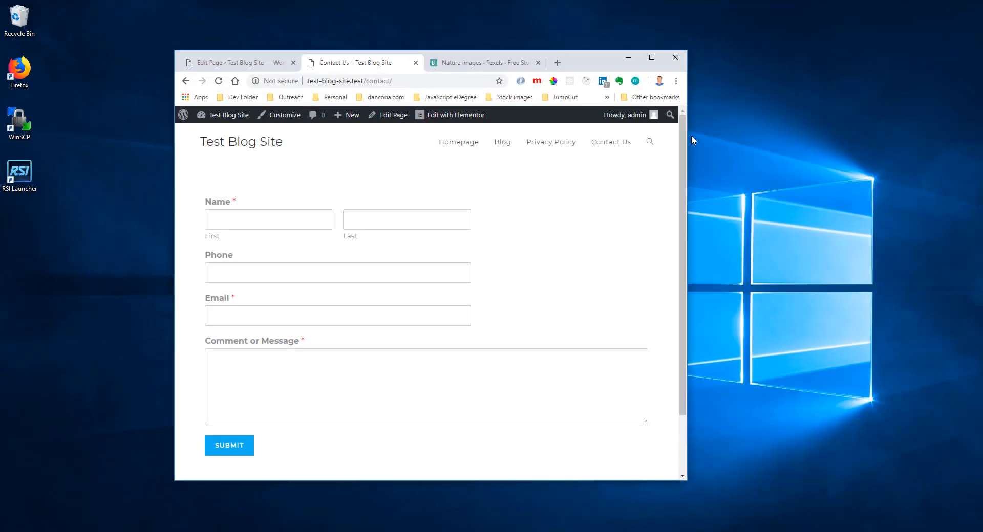
{"action": "left_click_drag", "start_coordinate": [688, 248], "coordinate": [404, 290]}
{"action": "scroll", "coordinate": [294, 355], "scroll_direction": "down", "scroll_amount": 3}
{"action": "scroll", "coordinate": [294, 356], "scroll_direction": "up", "scroll_amount": 3}
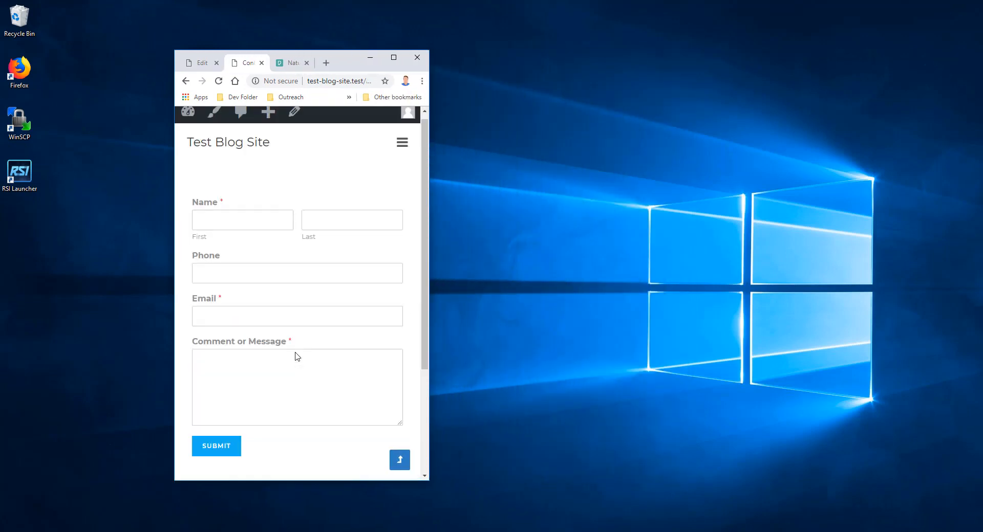
Fill in the form's first name, last name, phone and email using the browser's saved contact details.
{"action": "left_click", "coordinate": [248, 227]}
{"action": "type", "text": "d"}
{"action": "left_click", "coordinate": [234, 253]}
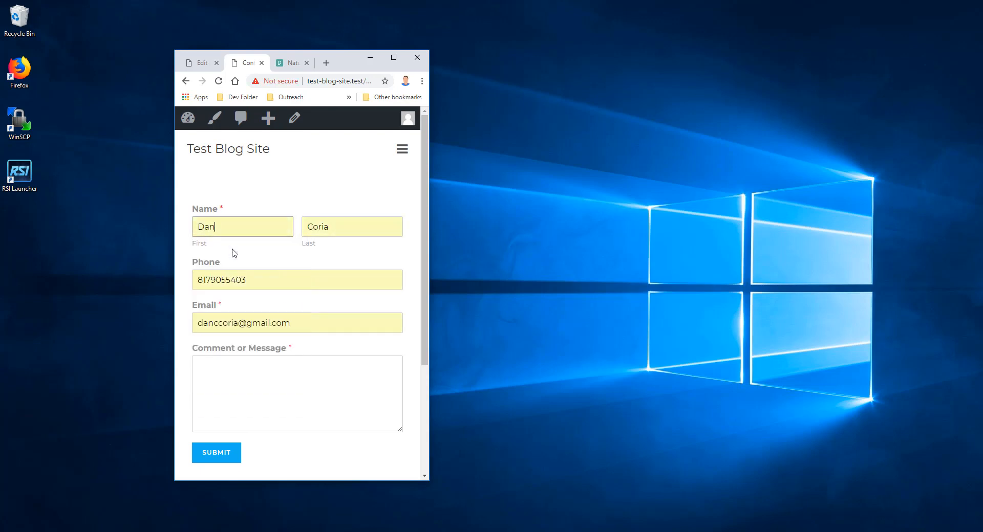
Replace the phone number with a dummy one, enter the message "Test", and submit the contact form.
{"action": "left_click_drag", "start_coordinate": [269, 282], "coordinate": [173, 290]}
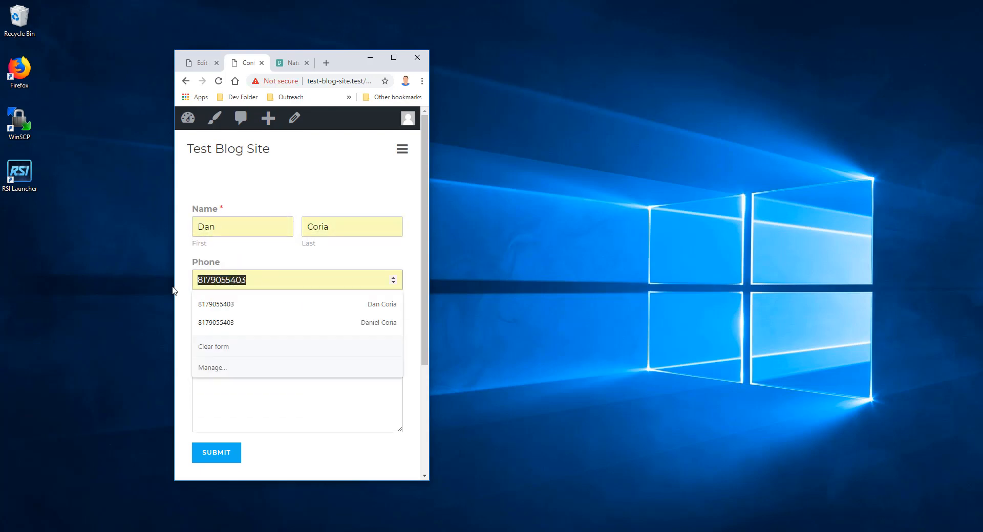
{"action": "key", "text": "BackSpace"}
{"action": "type", "text": "5555"}
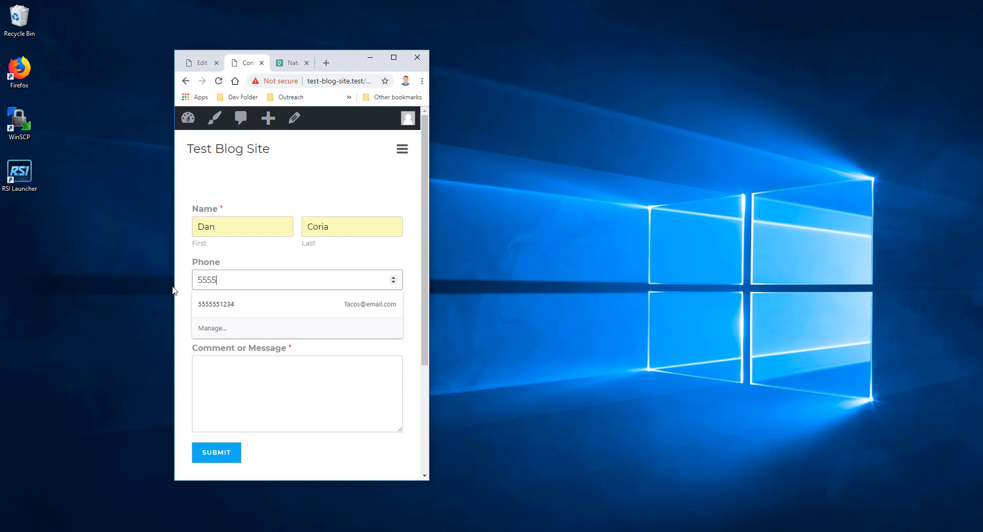
{"action": "type", "text": "550021"}
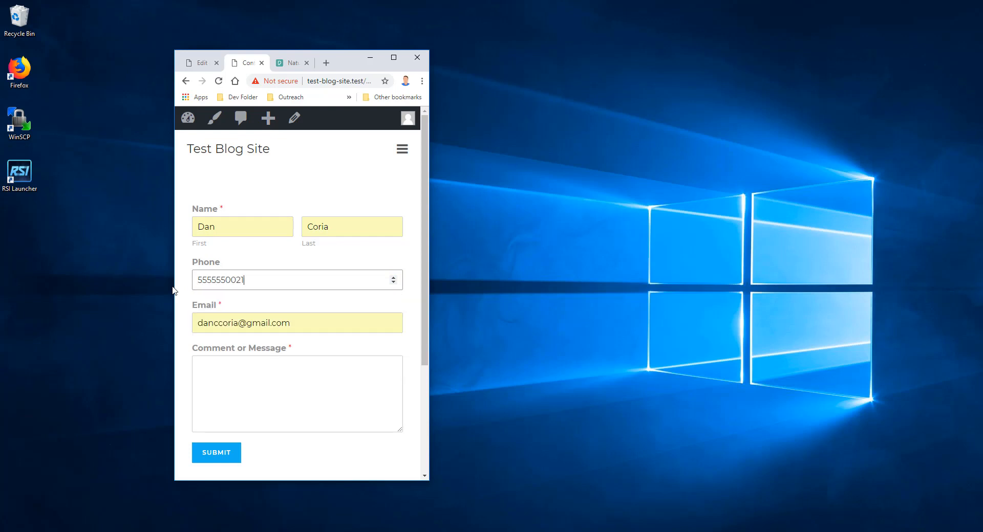
{"action": "left_click", "coordinate": [225, 397]}
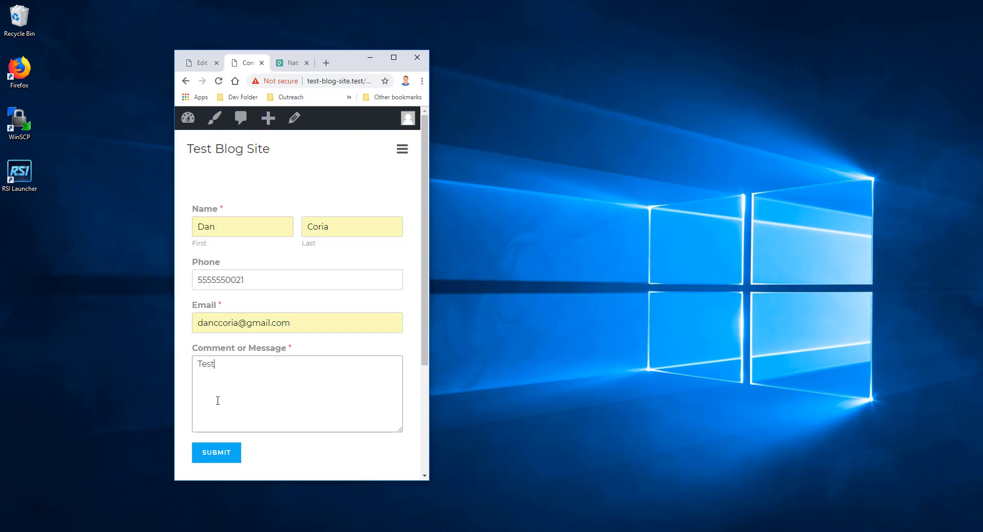
{"action": "left_click", "coordinate": [240, 459]}
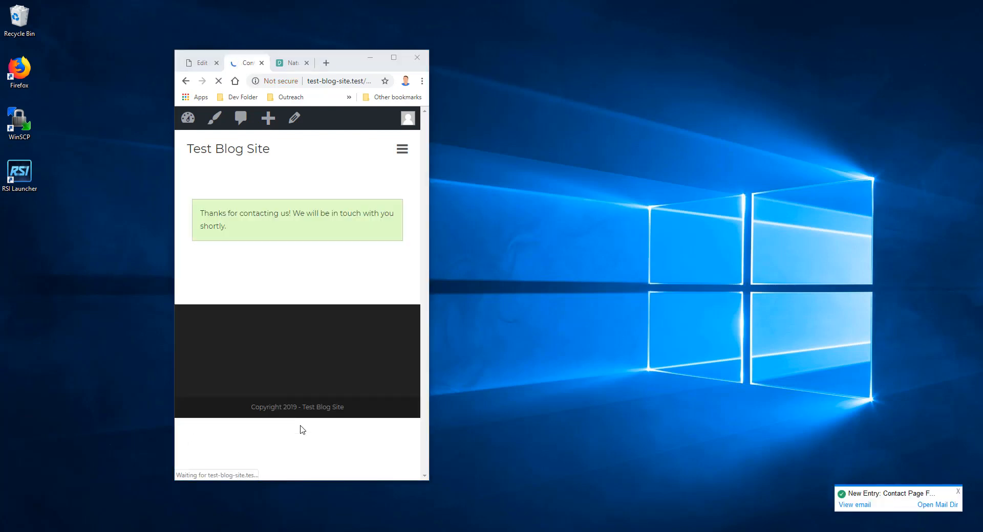
Maximize the browser window and open the Widgets management page in the WordPress admin.
{"action": "left_click", "coordinate": [394, 57]}
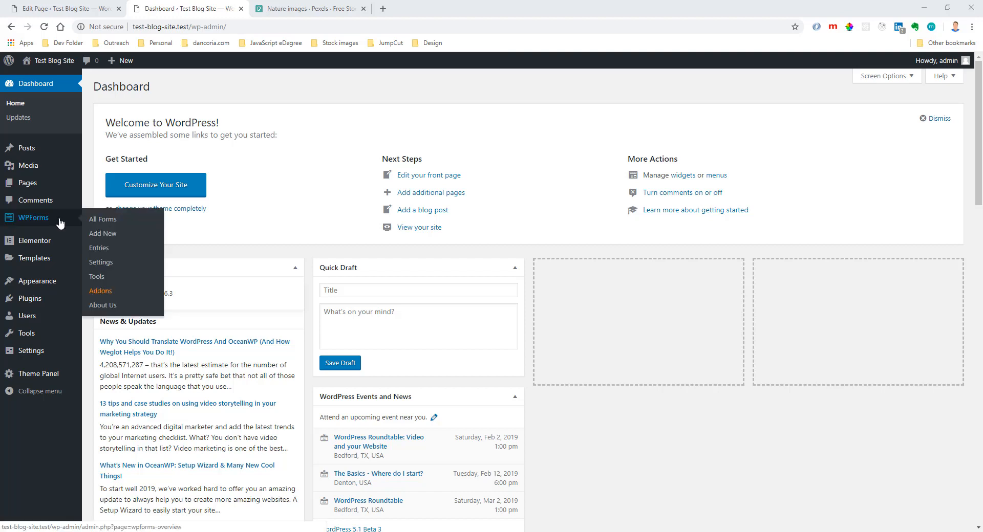
{"action": "mouse_move", "coordinate": [53, 283]}
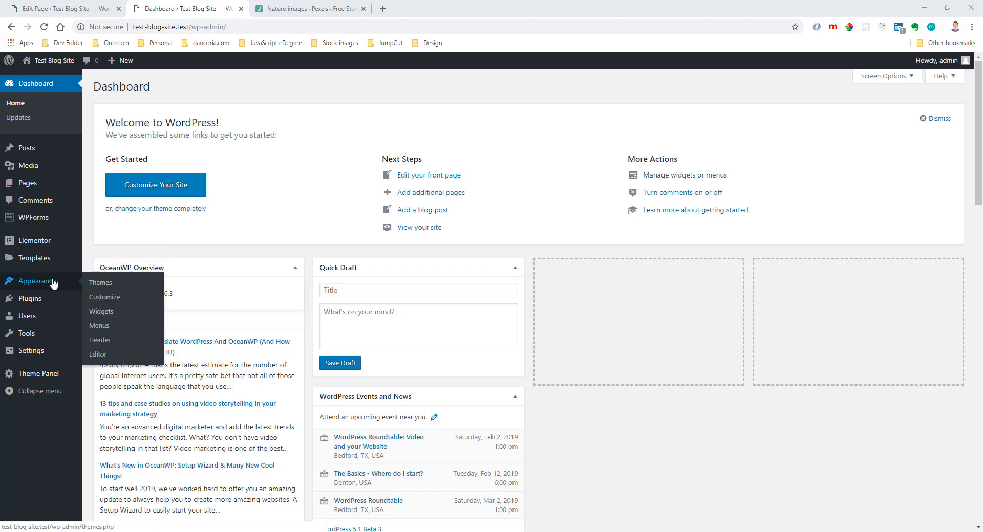
{"action": "mouse_move", "coordinate": [48, 246]}
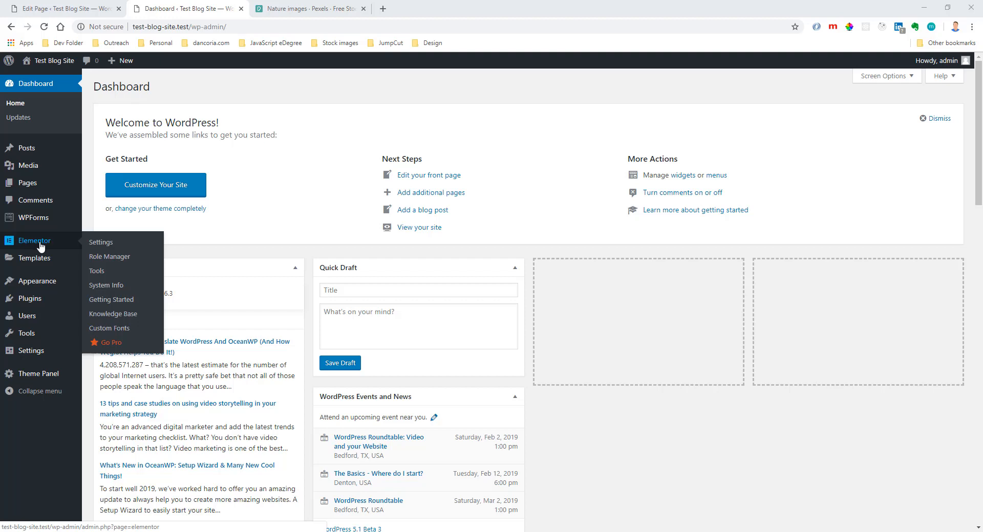
{"action": "mouse_move", "coordinate": [55, 287]}
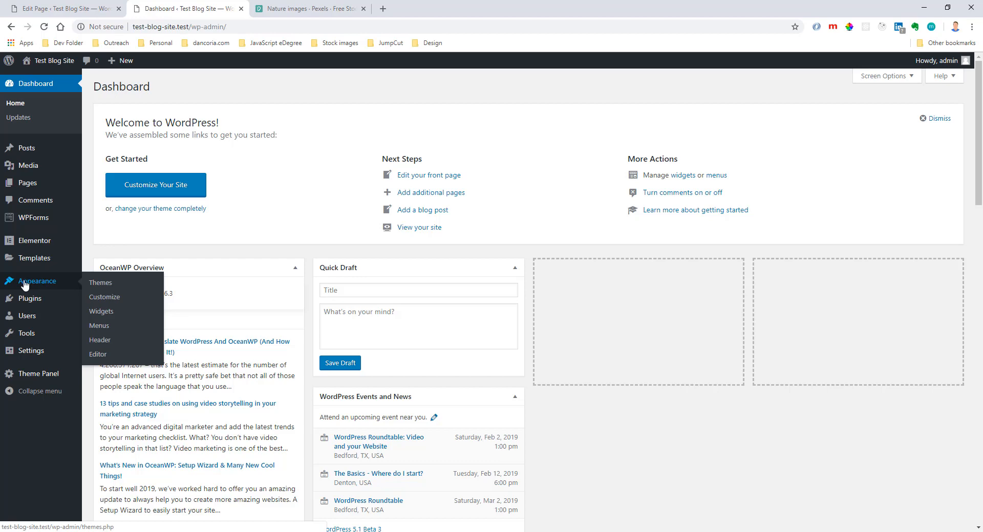
{"action": "left_click", "coordinate": [104, 312]}
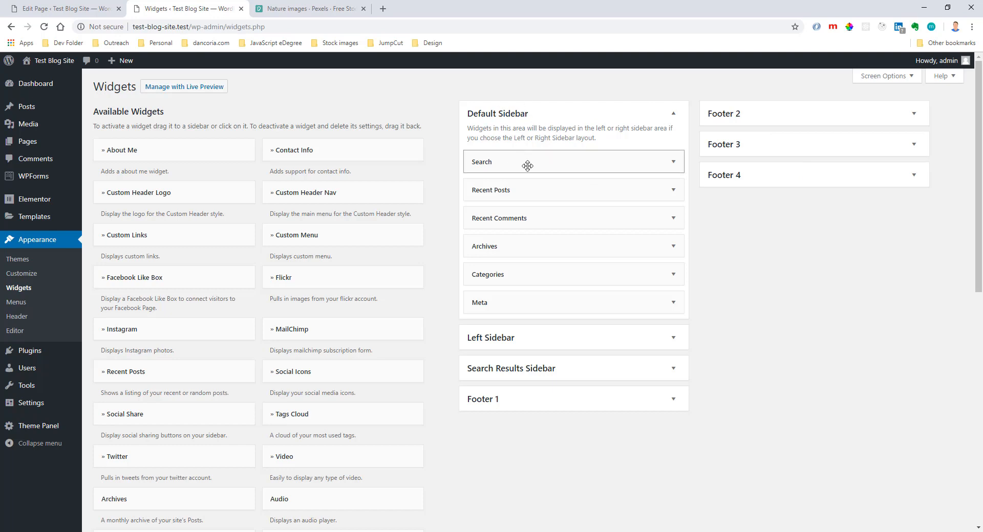
Delete the Meta widget from the Default Sidebar and expand the Footer 2 widget area.
{"action": "left_click", "coordinate": [679, 307]}
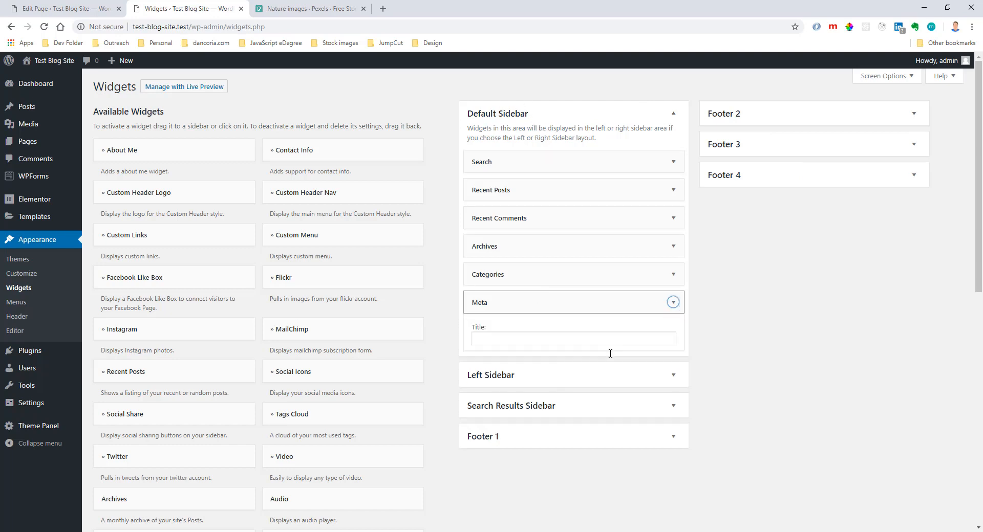
{"action": "left_click", "coordinate": [481, 357]}
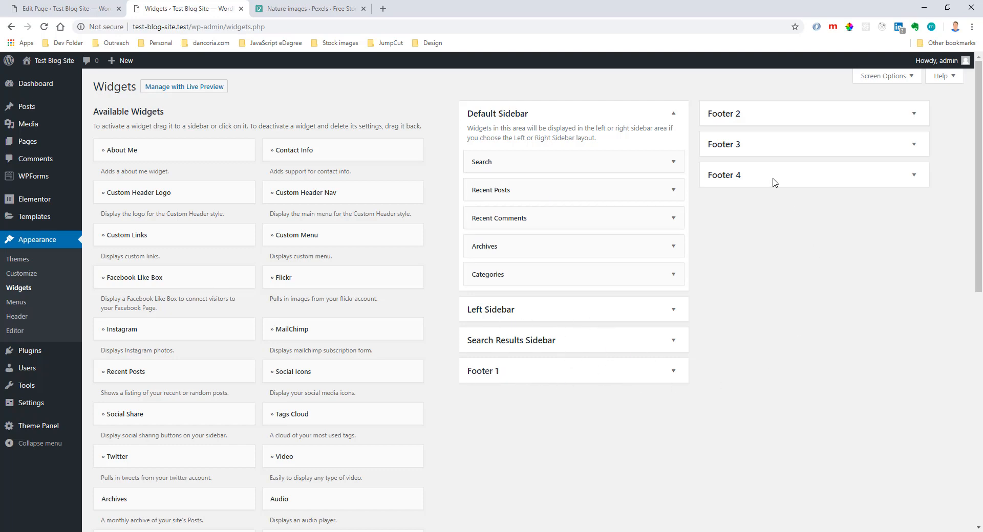
{"action": "left_click", "coordinate": [733, 123]}
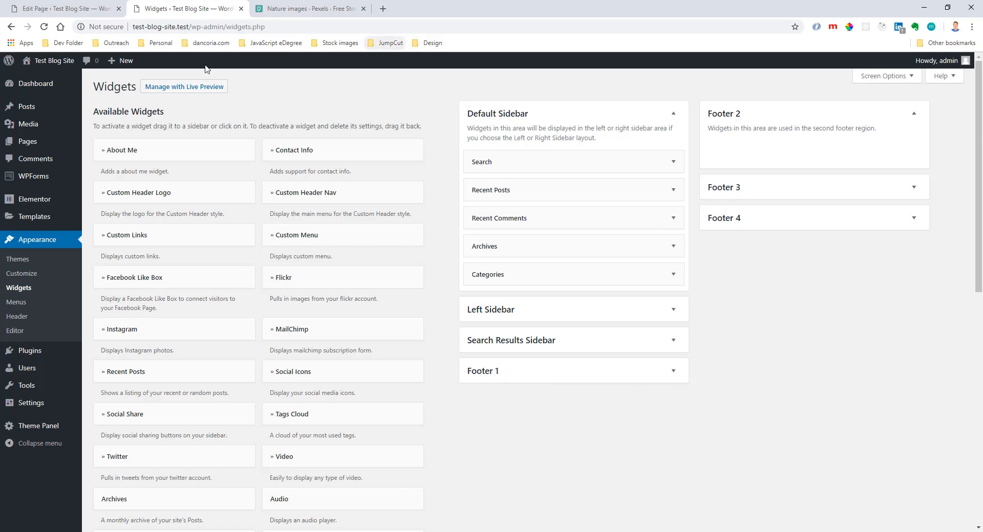
Open the live homepage in a new browser tab and examine its footer area.
{"action": "middle_click", "coordinate": [54, 60]}
{"action": "left_click", "coordinate": [280, 5]}
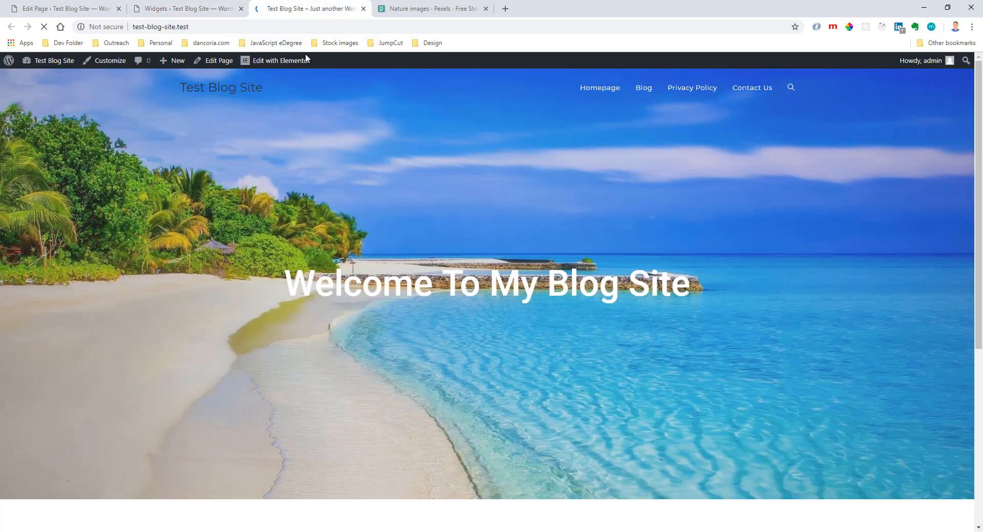
{"action": "scroll", "coordinate": [338, 207], "scroll_direction": "down", "scroll_amount": 5}
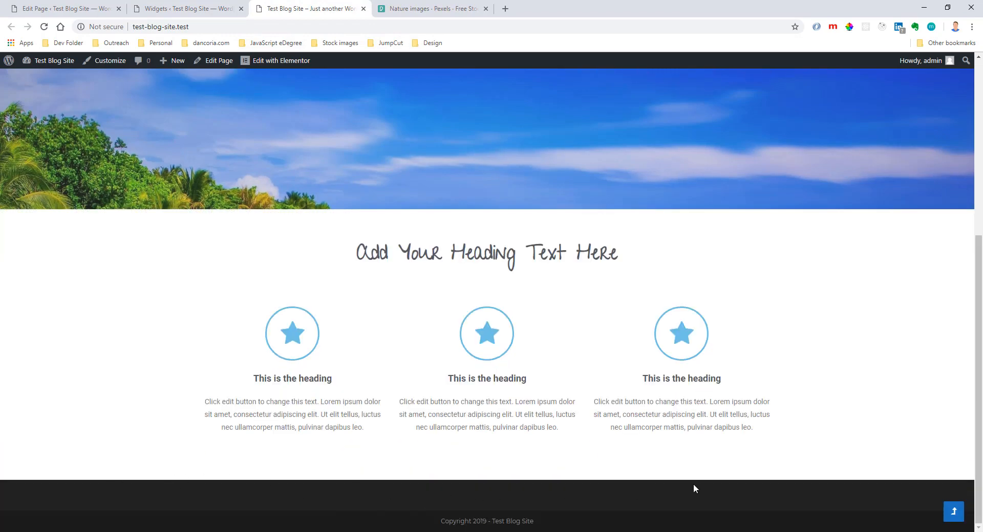
Add the Contact Info widget to the Footer 1 area.
{"action": "left_click", "coordinate": [205, 9]}
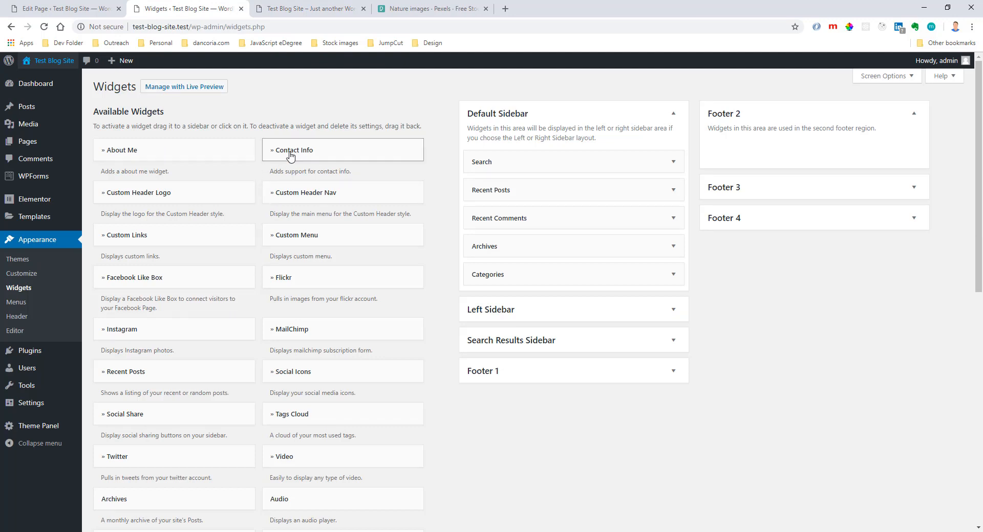
{"action": "left_click_drag", "start_coordinate": [291, 155], "coordinate": [311, 143]}
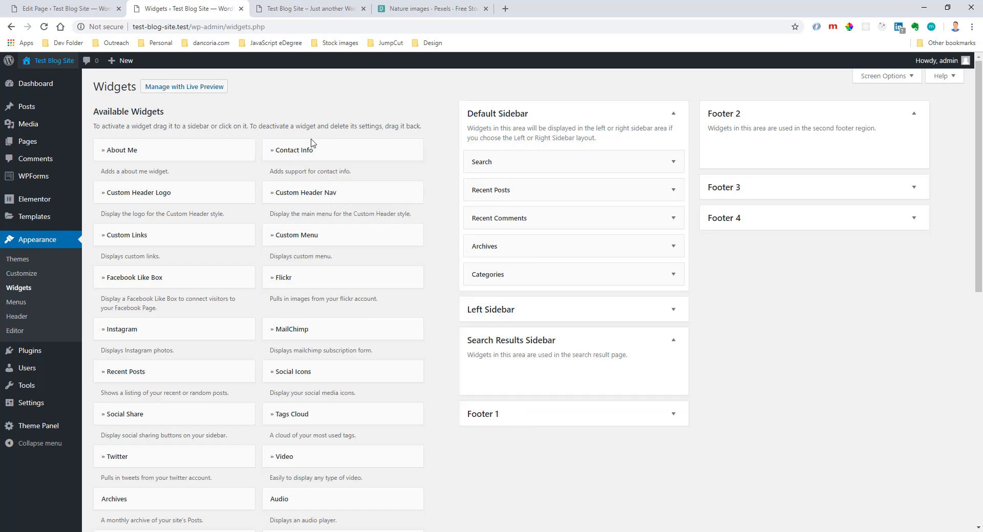
{"action": "left_click", "coordinate": [312, 146]}
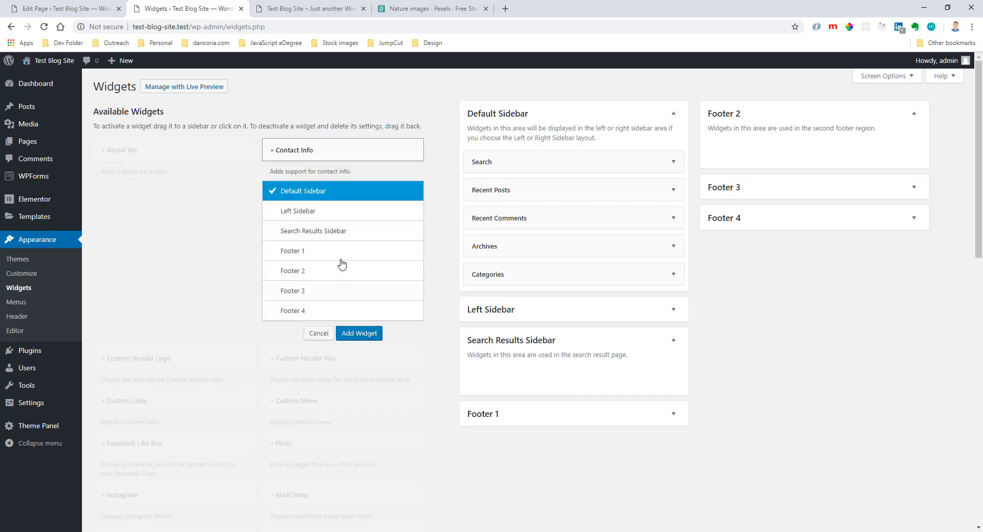
{"action": "left_click", "coordinate": [320, 259]}
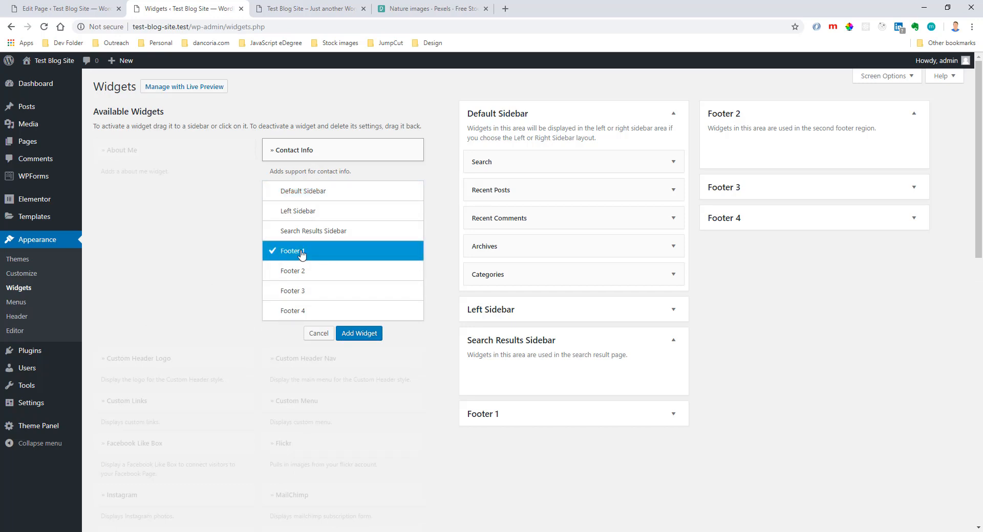
{"action": "left_click", "coordinate": [360, 334]}
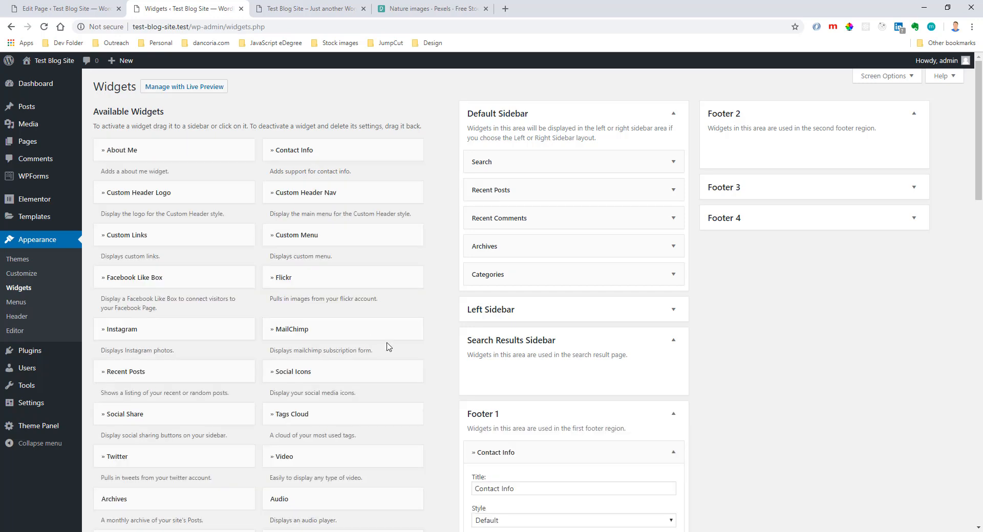
Look through all of the new Contact Info widget's settings, from its title down to the Skype section.
{"action": "scroll", "coordinate": [566, 388], "scroll_direction": "down", "scroll_amount": 4}
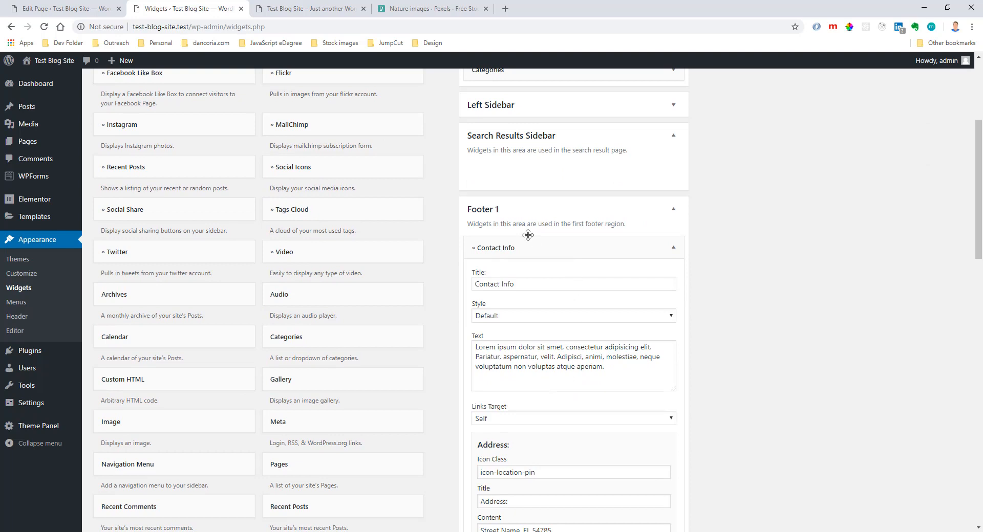
{"action": "scroll", "coordinate": [532, 236], "scroll_direction": "down", "scroll_amount": 1}
{"action": "left_click_drag", "start_coordinate": [532, 231], "coordinate": [465, 240]}
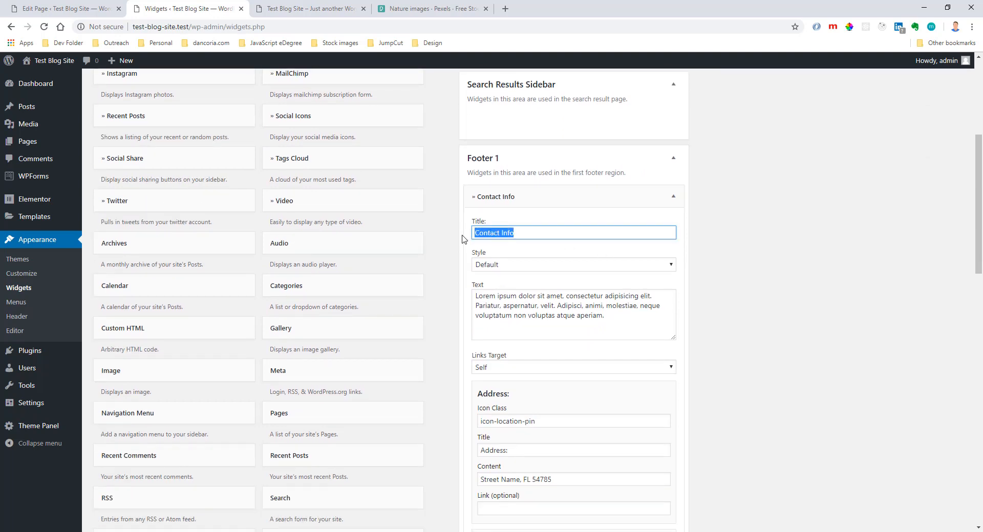
{"action": "left_click", "coordinate": [549, 236]}
{"action": "scroll", "coordinate": [541, 352], "scroll_direction": "down", "scroll_amount": 3}
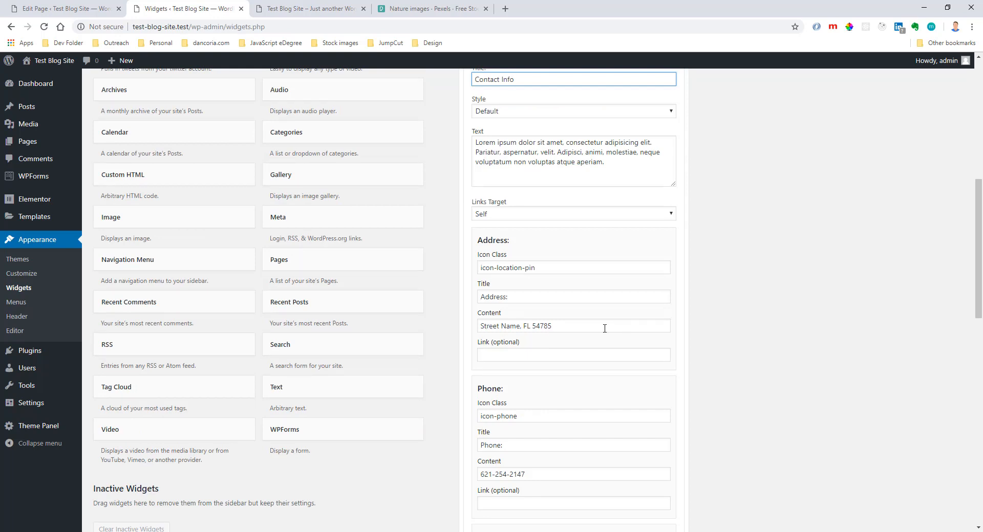
{"action": "scroll", "coordinate": [582, 343], "scroll_direction": "down", "scroll_amount": 6}
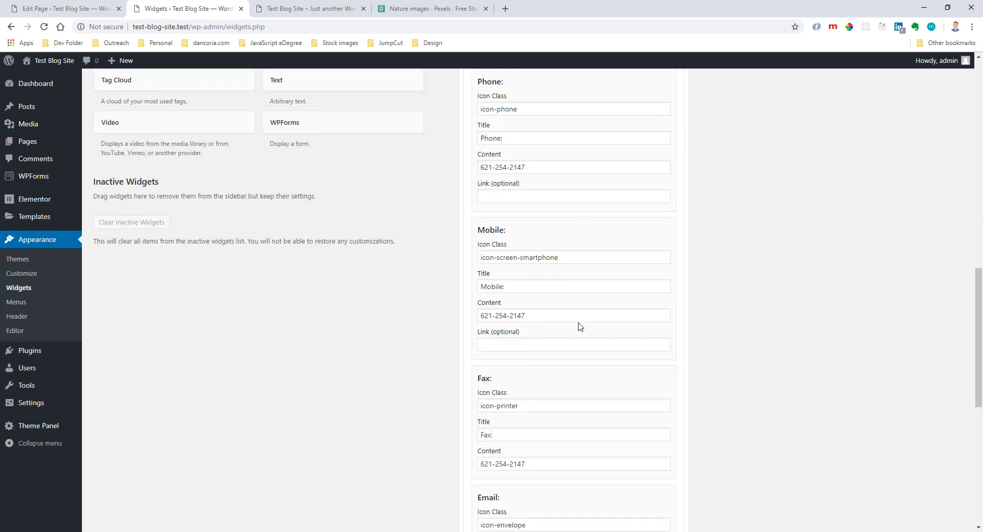
{"action": "scroll", "coordinate": [580, 327], "scroll_direction": "down", "scroll_amount": 8}
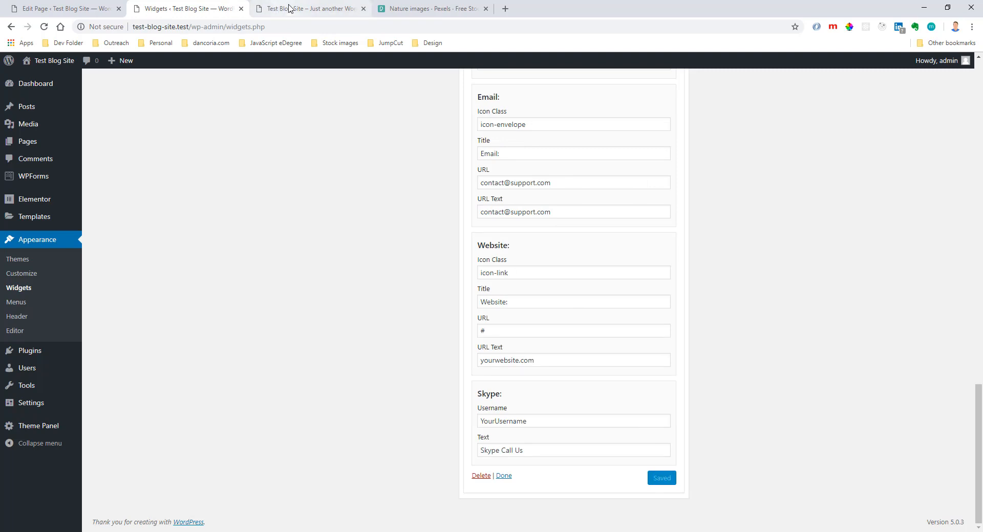
Reload the live homepage and compare its footer contact block with the Contact Info widget's fields.
{"action": "left_click", "coordinate": [304, 9]}
{"action": "left_click", "coordinate": [44, 27]}
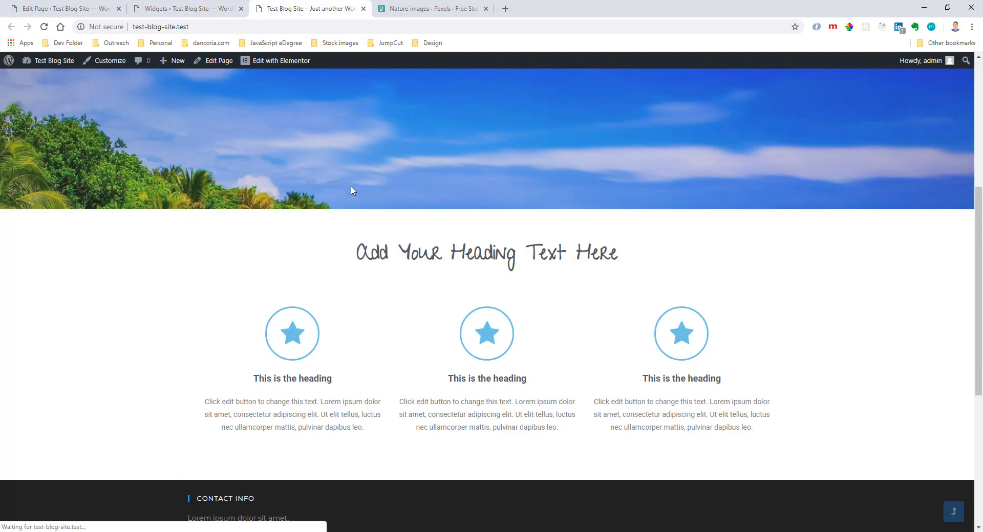
{"action": "scroll", "coordinate": [350, 205], "scroll_direction": "down", "scroll_amount": 6}
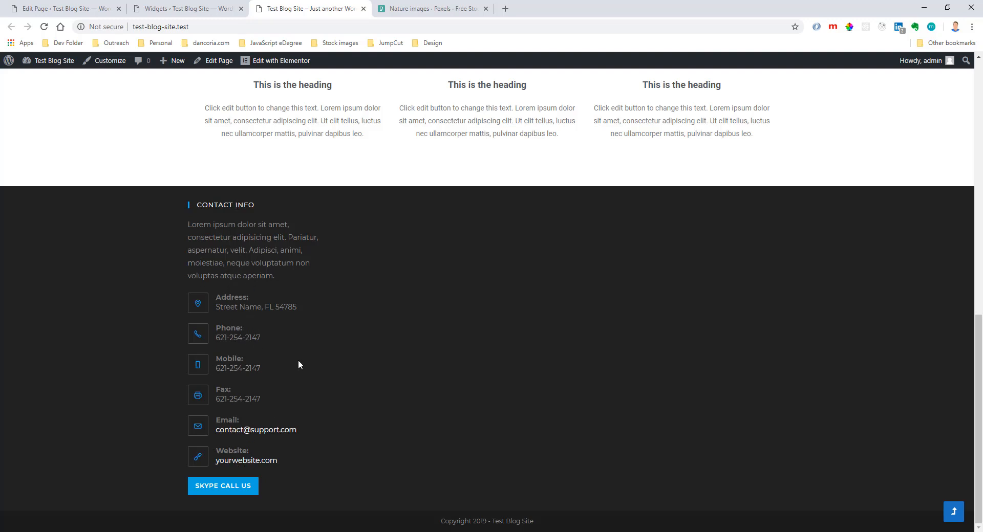
{"action": "left_click", "coordinate": [166, 8]}
{"action": "scroll", "coordinate": [629, 273], "scroll_direction": "up", "scroll_amount": 1}
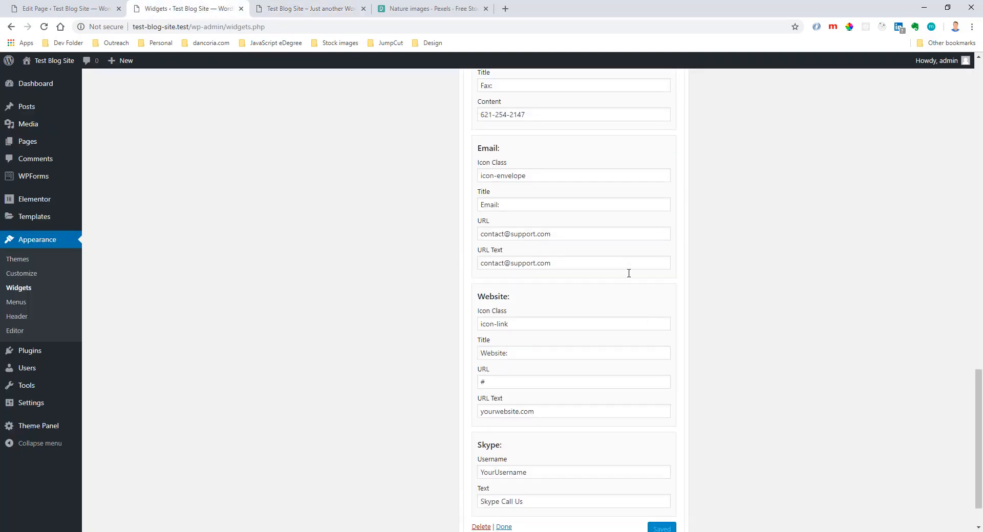
{"action": "scroll", "coordinate": [628, 273], "scroll_direction": "up", "scroll_amount": 3}
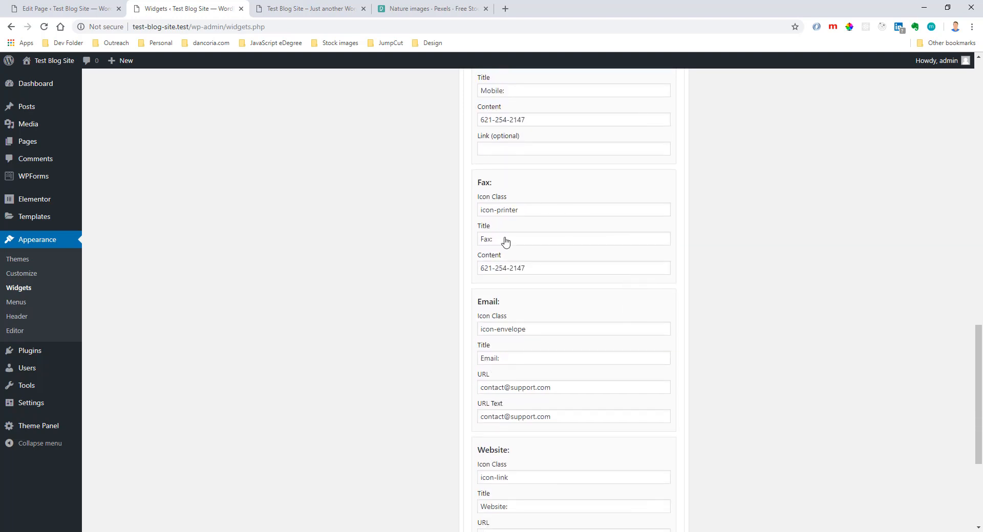
{"action": "left_click", "coordinate": [323, 14]}
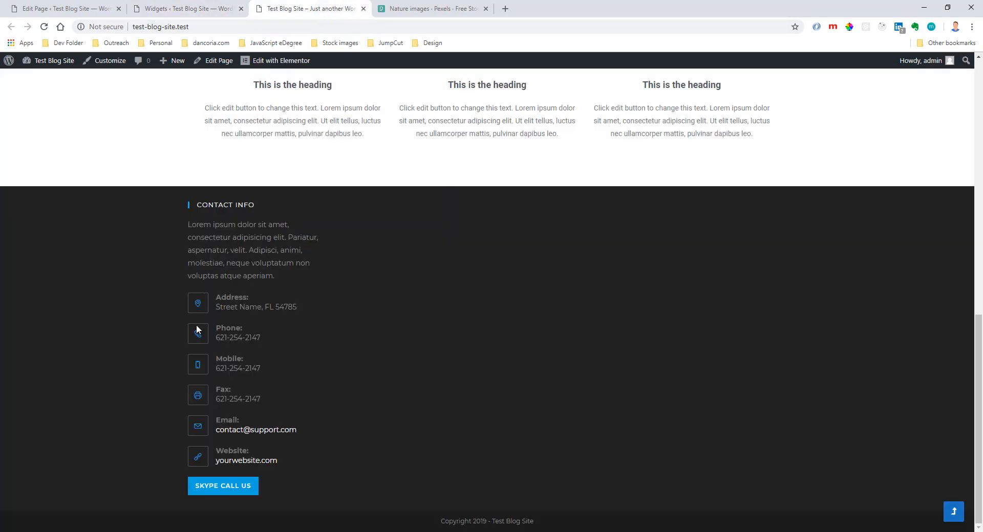
Clear the icon class, title and content in the Contact Info widget's Fax section.
{"action": "left_click", "coordinate": [173, 8]}
{"action": "left_click_drag", "start_coordinate": [535, 210], "coordinate": [435, 217]}
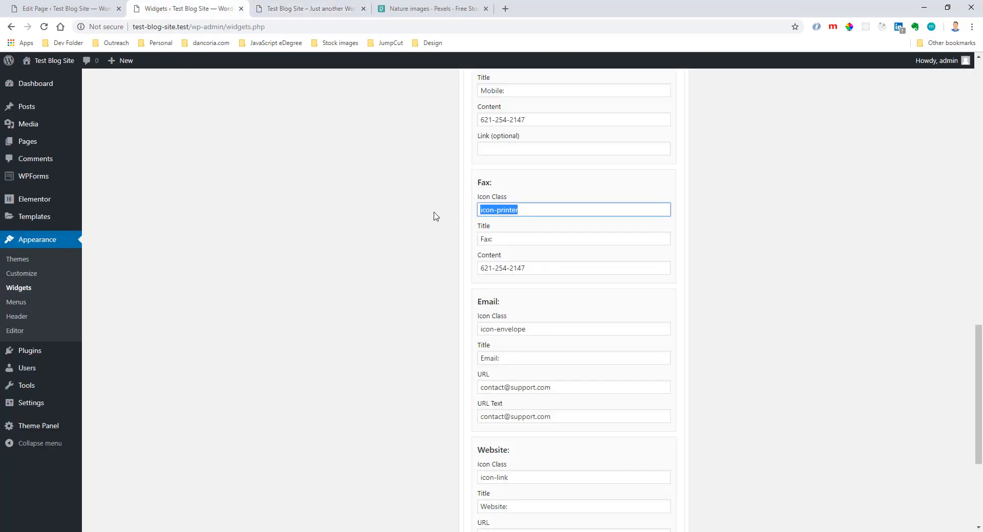
{"action": "key", "text": "BackSpace"}
{"action": "key", "text": "Tab"}
{"action": "key", "text": "BackSpace"}
{"action": "key", "text": "Tab"}
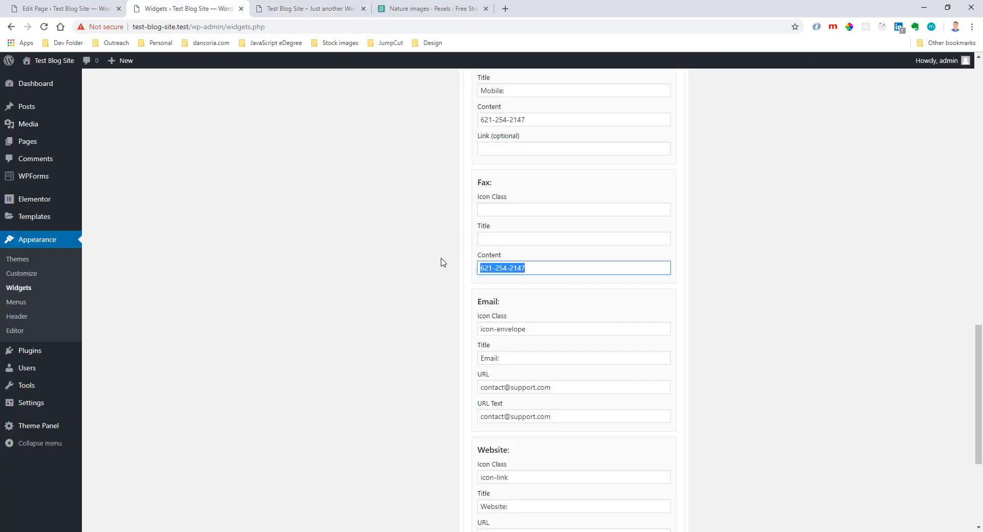
{"action": "key", "text": "BackSpace"}
{"action": "scroll", "coordinate": [614, 256], "scroll_direction": "down", "scroll_amount": 4}
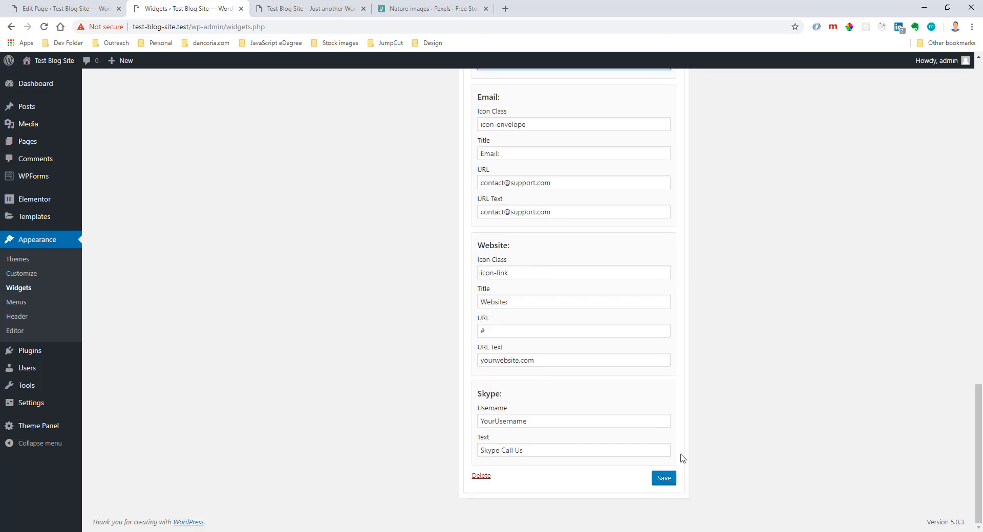
Save the Contact Info widget and reload the live homepage to check the footer.
{"action": "left_click", "coordinate": [666, 479]}
{"action": "left_click", "coordinate": [310, 8]}
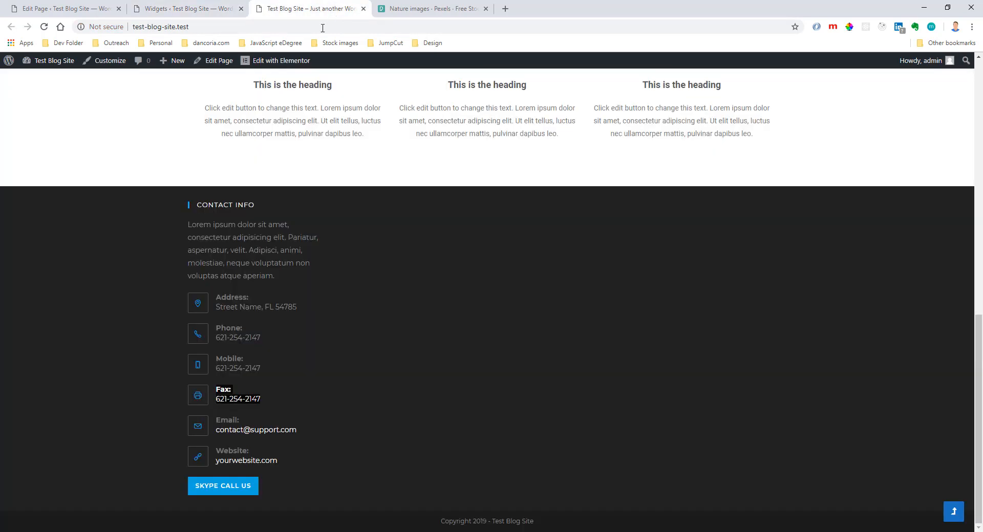
{"action": "left_click", "coordinate": [44, 27]}
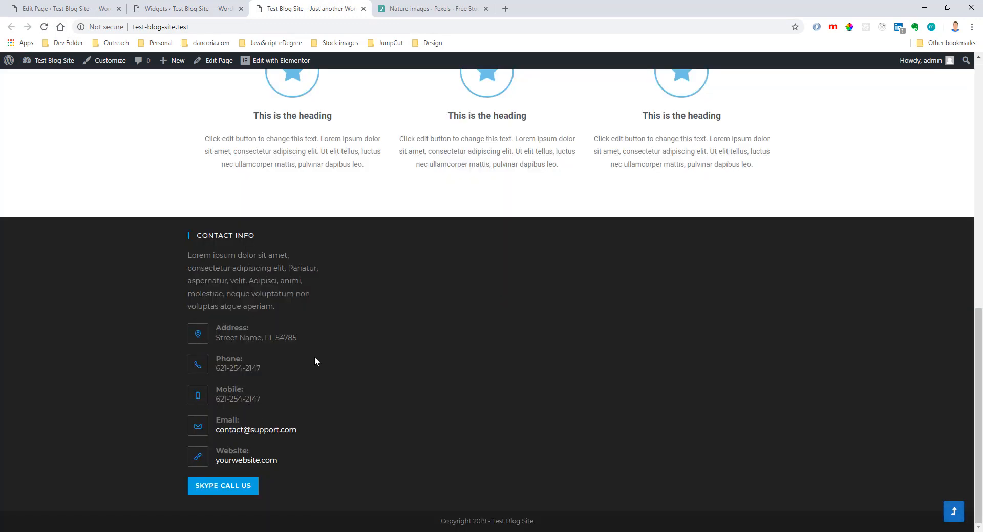
Return to the Widgets admin page and add the Social Icons widget to Footer 3.
{"action": "left_click", "coordinate": [186, 9]}
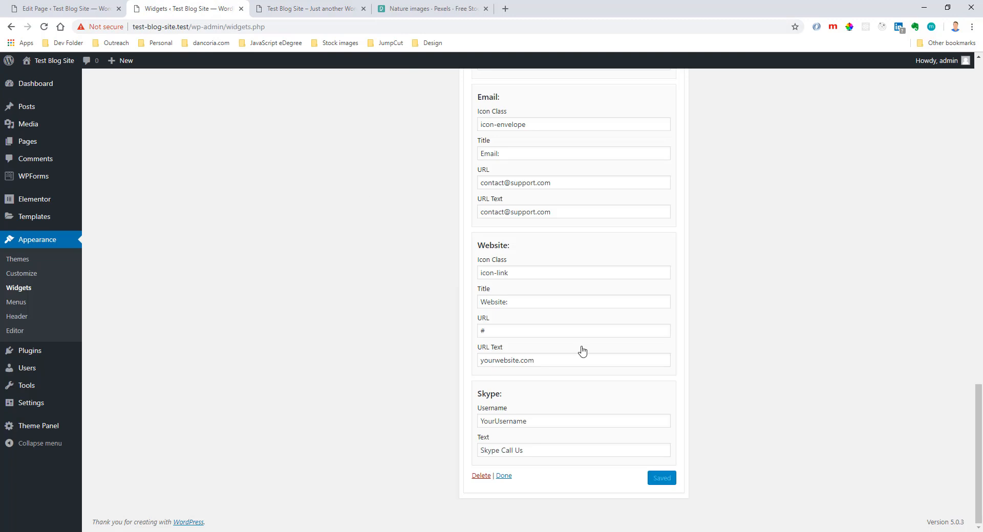
{"action": "scroll", "coordinate": [578, 348], "scroll_direction": "up", "scroll_amount": 7}
{"action": "scroll", "coordinate": [336, 199], "scroll_direction": "up", "scroll_amount": 7}
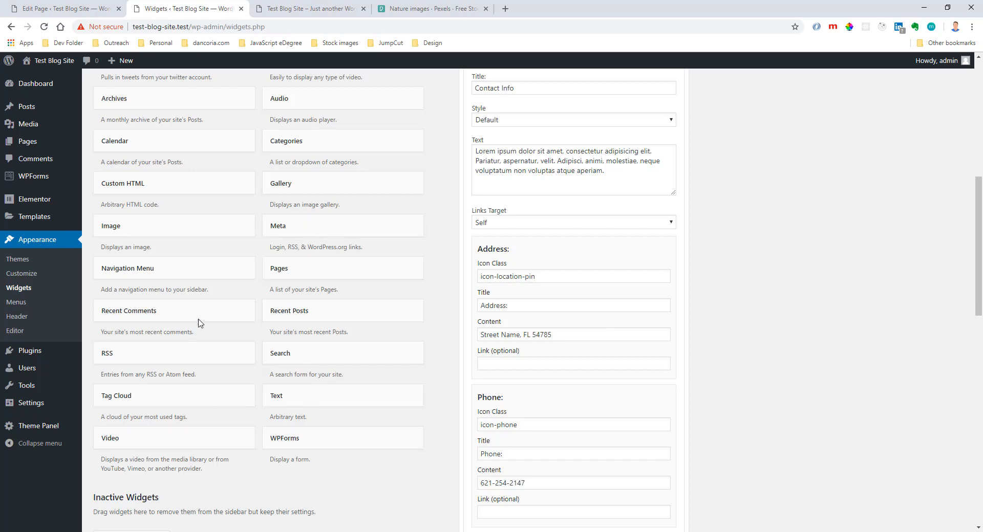
{"action": "scroll", "coordinate": [232, 200], "scroll_direction": "up", "scroll_amount": 5}
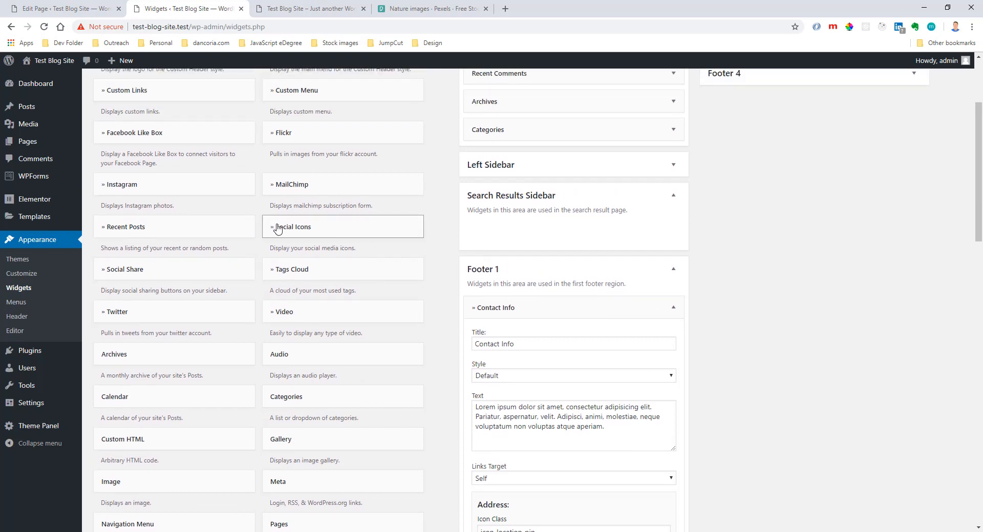
{"action": "left_click", "coordinate": [277, 229]}
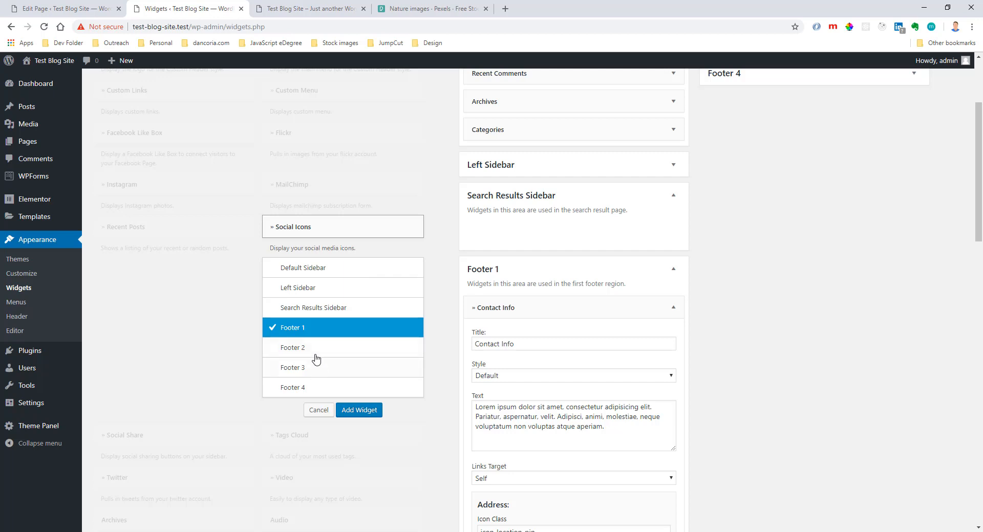
{"action": "left_click", "coordinate": [314, 373]}
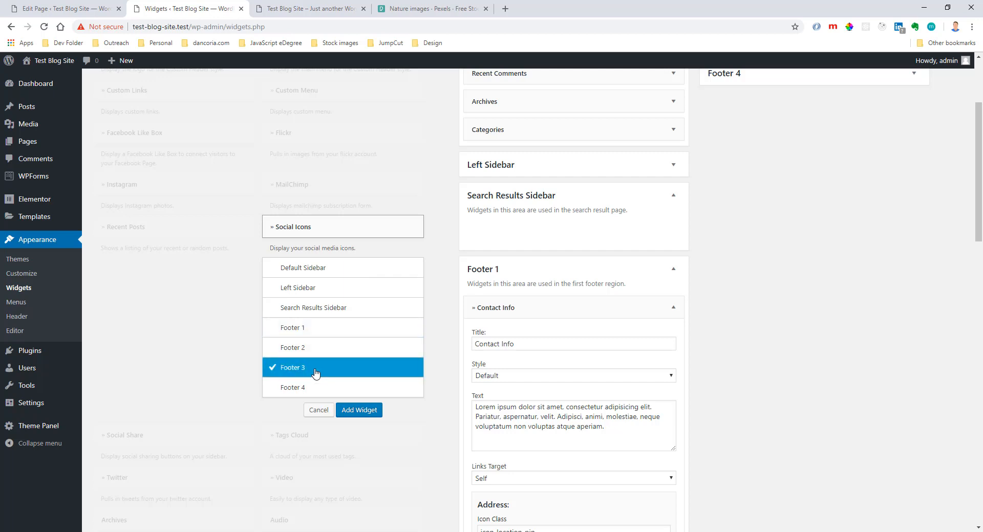
{"action": "left_click", "coordinate": [360, 411]}
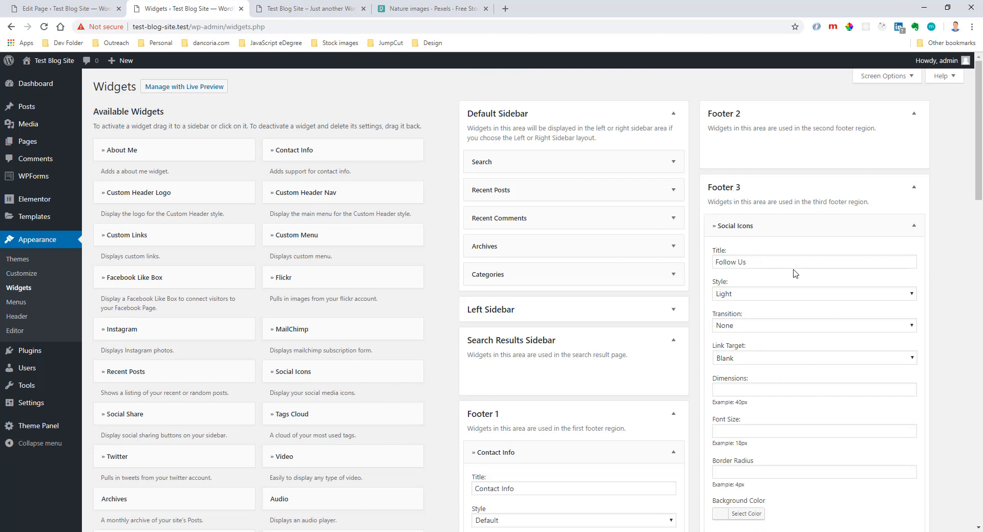
Review the Social Icons widget's settings and paste the Facebook profile URL into its Social Links section.
{"action": "scroll", "coordinate": [771, 313], "scroll_direction": "down", "scroll_amount": 1}
{"action": "scroll", "coordinate": [770, 313], "scroll_direction": "down", "scroll_amount": 2}
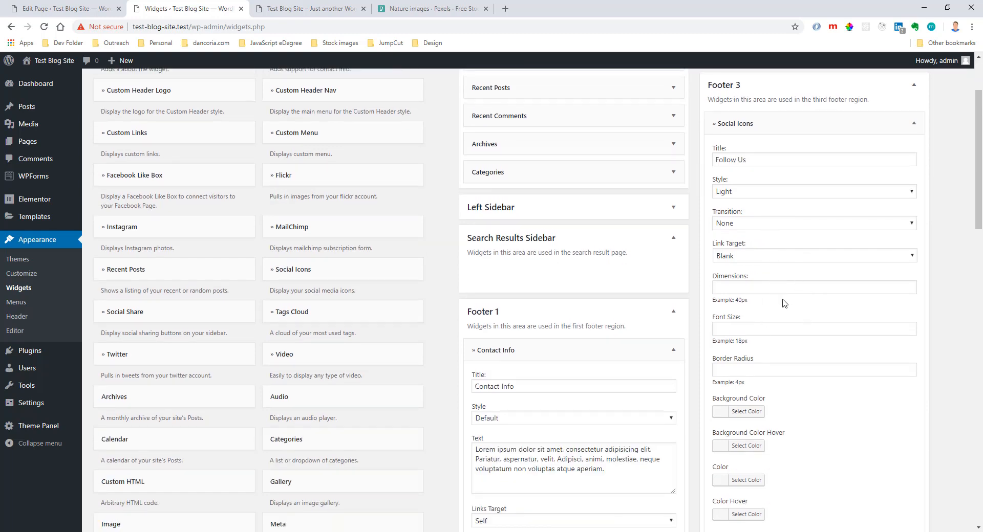
{"action": "scroll", "coordinate": [783, 303], "scroll_direction": "down", "scroll_amount": 2}
{"action": "scroll", "coordinate": [773, 294], "scroll_direction": "down", "scroll_amount": 1}
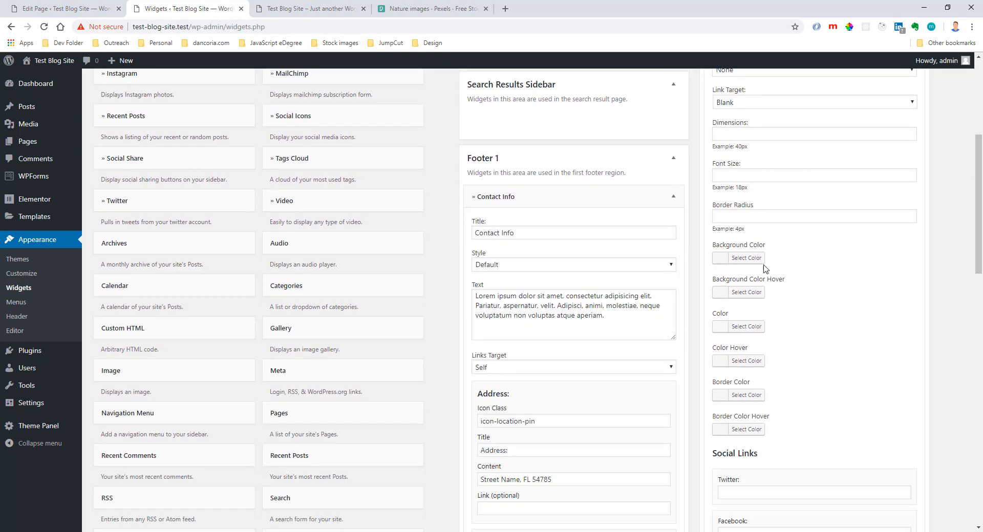
{"action": "scroll", "coordinate": [814, 353], "scroll_direction": "down", "scroll_amount": 2}
{"action": "scroll", "coordinate": [819, 341], "scroll_direction": "down", "scroll_amount": 2}
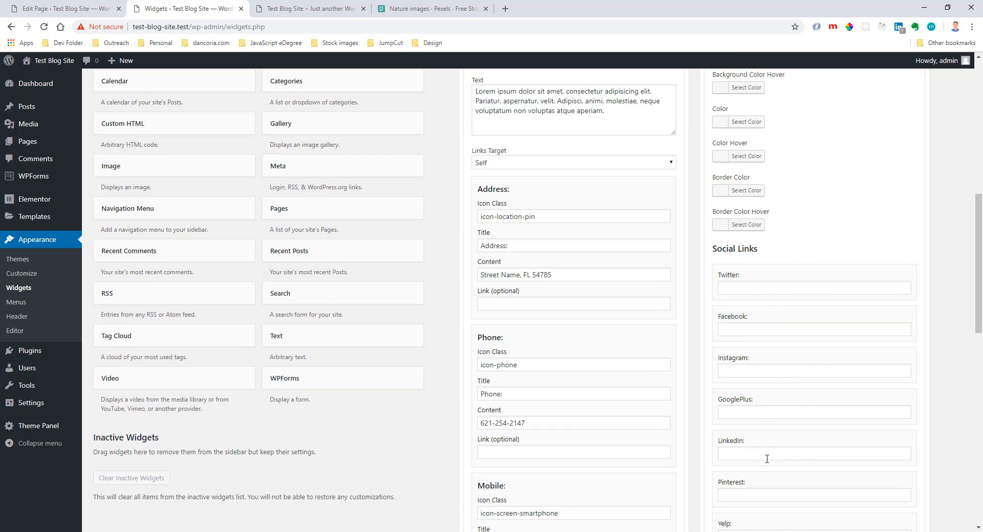
{"action": "scroll", "coordinate": [757, 347], "scroll_direction": "down", "scroll_amount": 1}
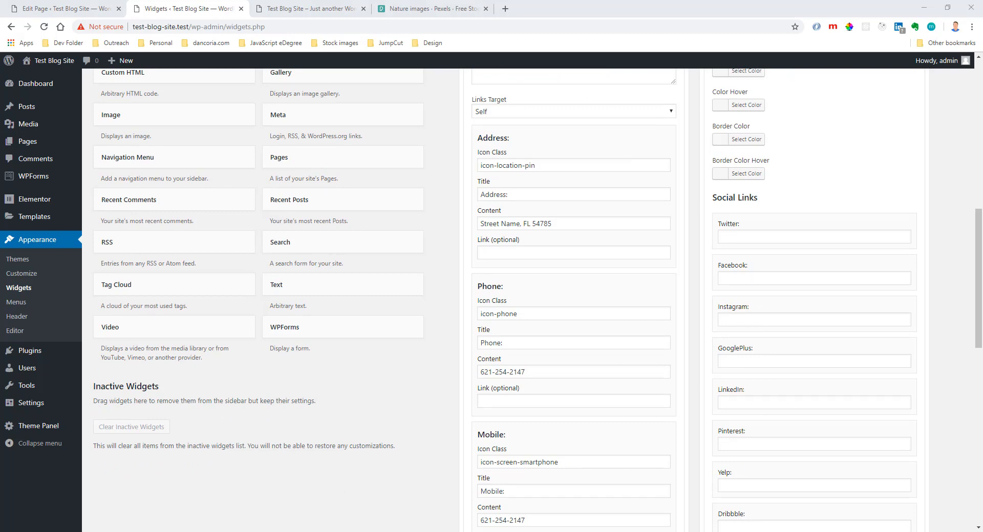
{"action": "left_click", "coordinate": [734, 281]}
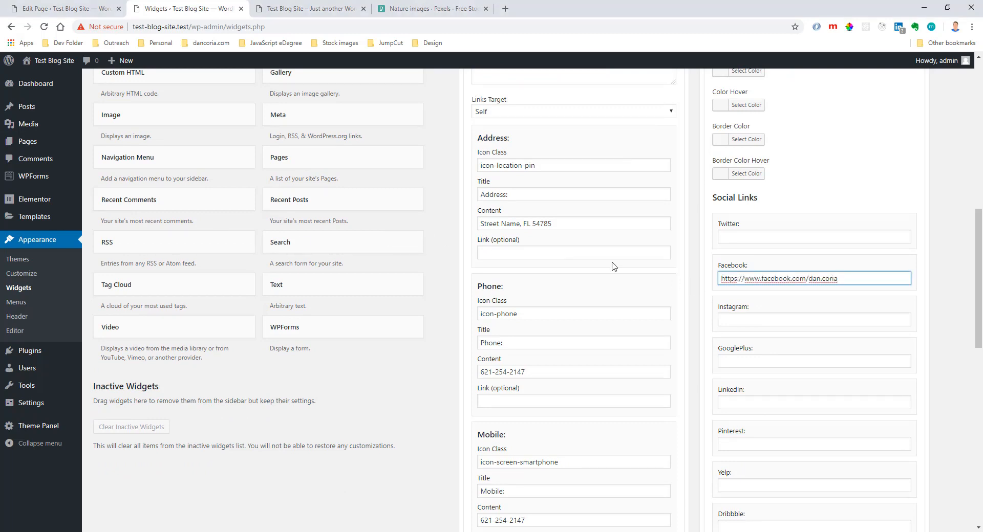
Paste the Instagram profile URL into the Social Icons widget's social links and save the widget.
{"action": "scroll", "coordinate": [613, 266], "scroll_direction": "down", "scroll_amount": 3}
{"action": "left_click", "coordinate": [750, 168]}
{"action": "scroll", "coordinate": [768, 164], "scroll_direction": "up", "scroll_amount": 1}
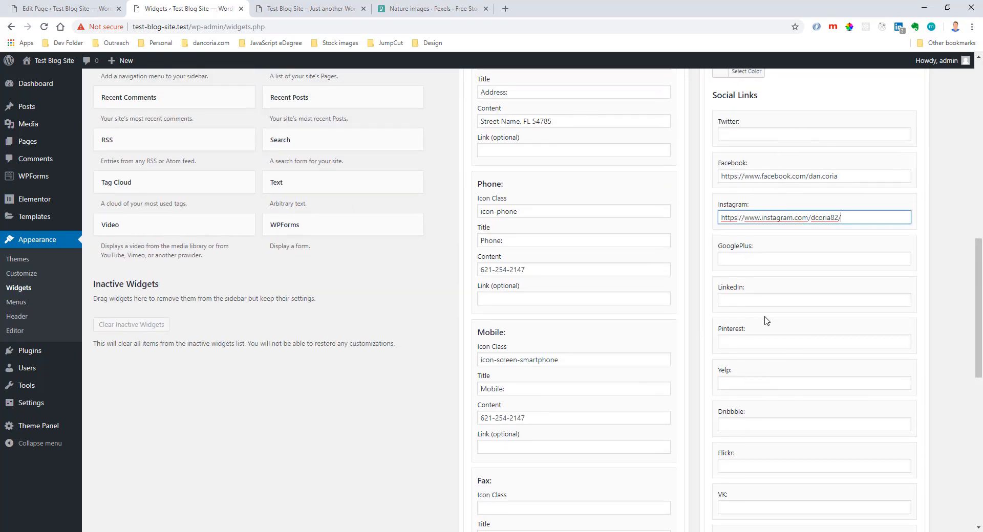
{"action": "scroll", "coordinate": [770, 270], "scroll_direction": "down", "scroll_amount": 9}
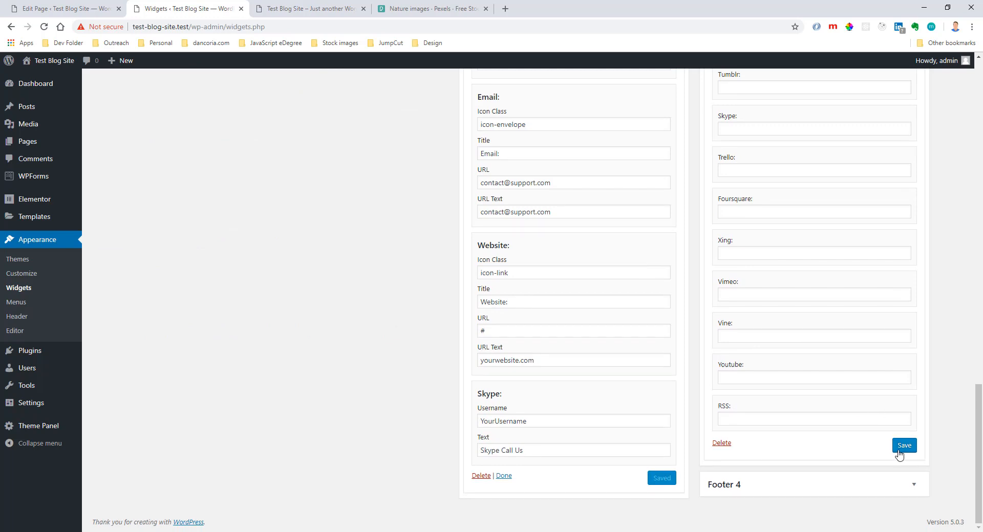
{"action": "left_click", "coordinate": [900, 447]}
Collapse the Footer 1 and Footer 3 widget areas.
{"action": "scroll", "coordinate": [812, 278], "scroll_direction": "up", "scroll_amount": 10}
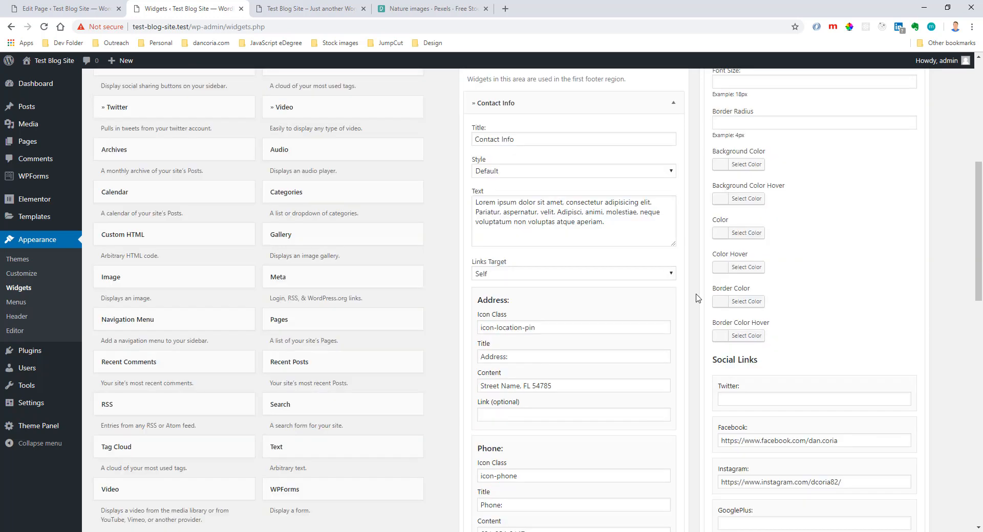
{"action": "left_click", "coordinate": [673, 166]}
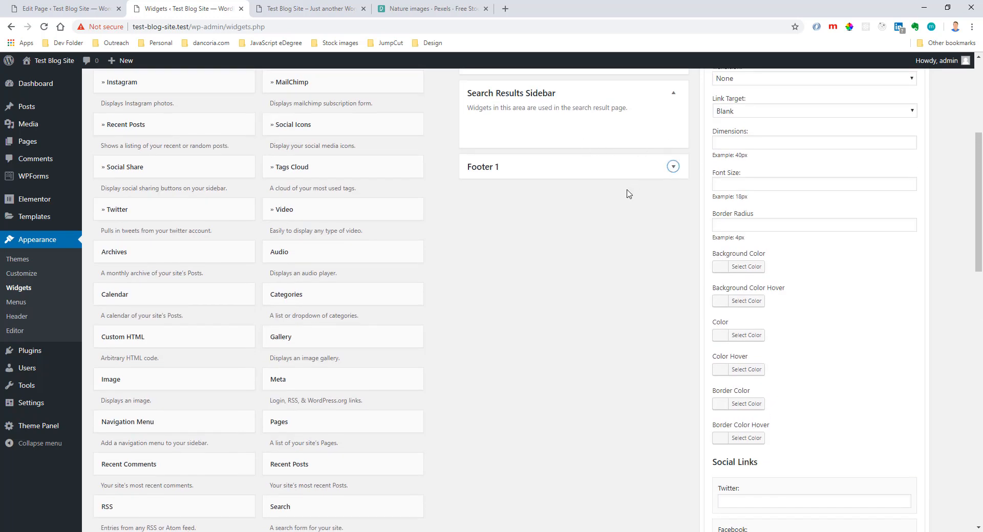
{"action": "scroll", "coordinate": [787, 219], "scroll_direction": "up", "scroll_amount": 4}
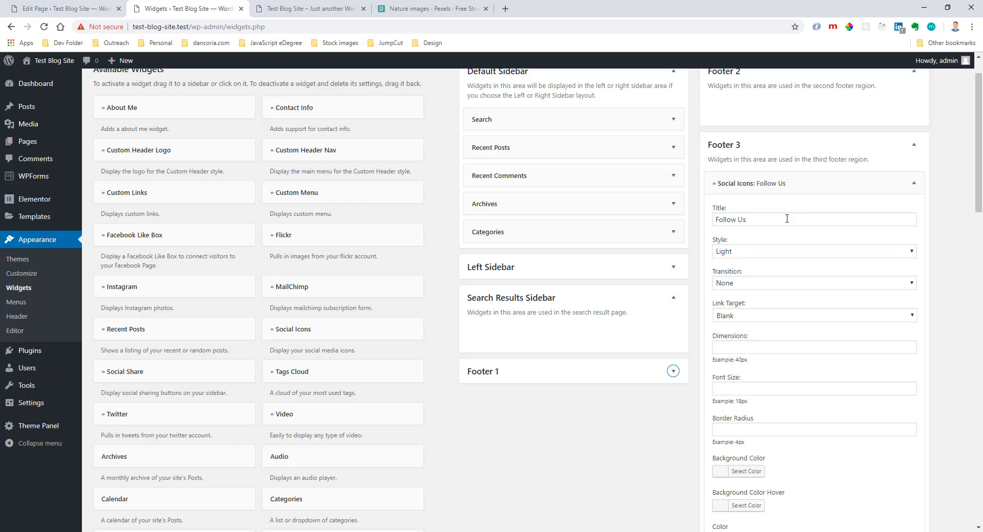
{"action": "left_click", "coordinate": [912, 147]}
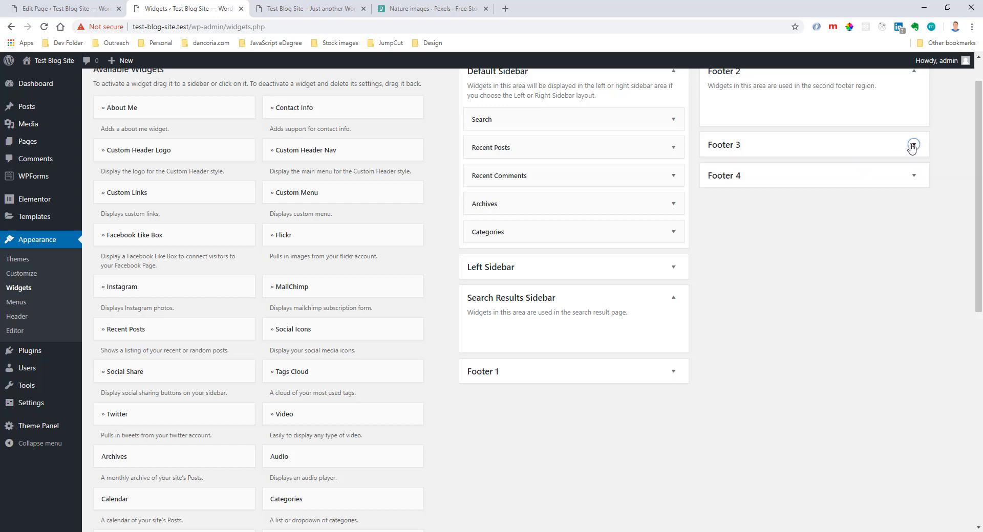
Reload the live homepage and check how the footer shows the contact and social columns.
{"action": "left_click", "coordinate": [284, 16]}
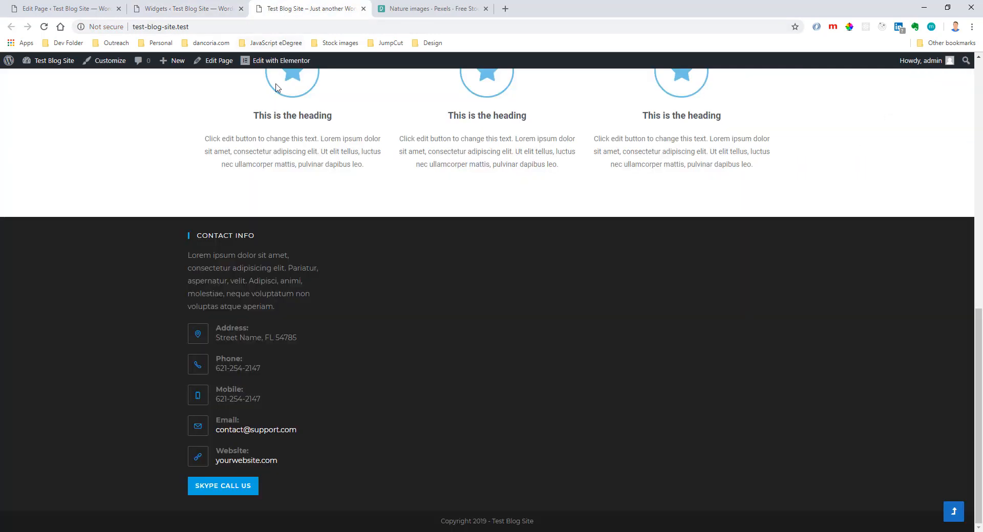
{"action": "left_click", "coordinate": [44, 27]}
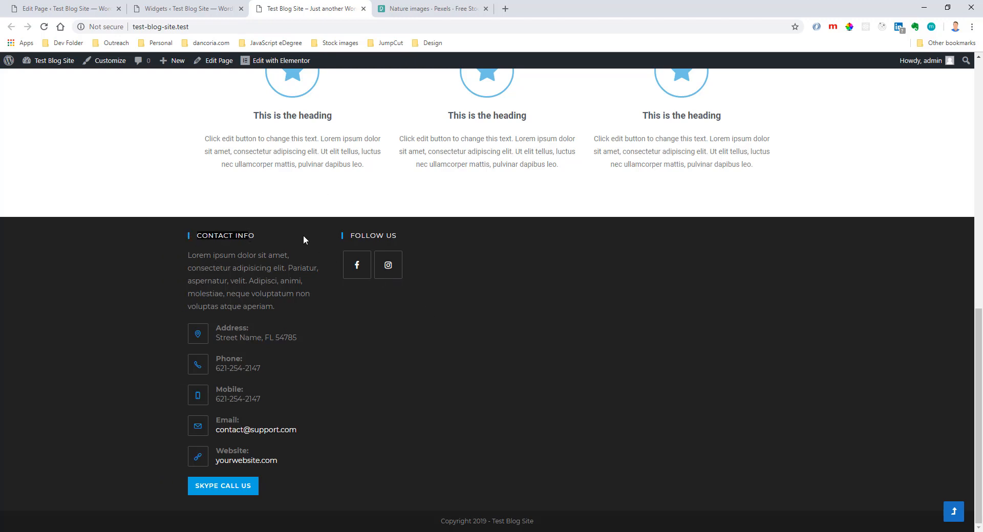
{"action": "left_click", "coordinate": [402, 236]}
Return to the Widgets admin page and add the Custom Links widget to Footer 2.
{"action": "left_click", "coordinate": [199, 9]}
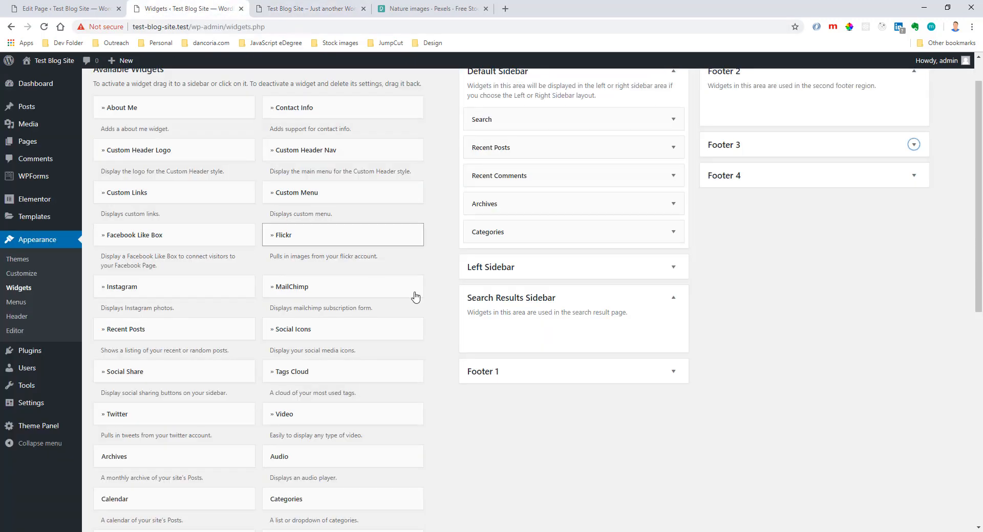
{"action": "scroll", "coordinate": [768, 332], "scroll_direction": "up", "scroll_amount": 1}
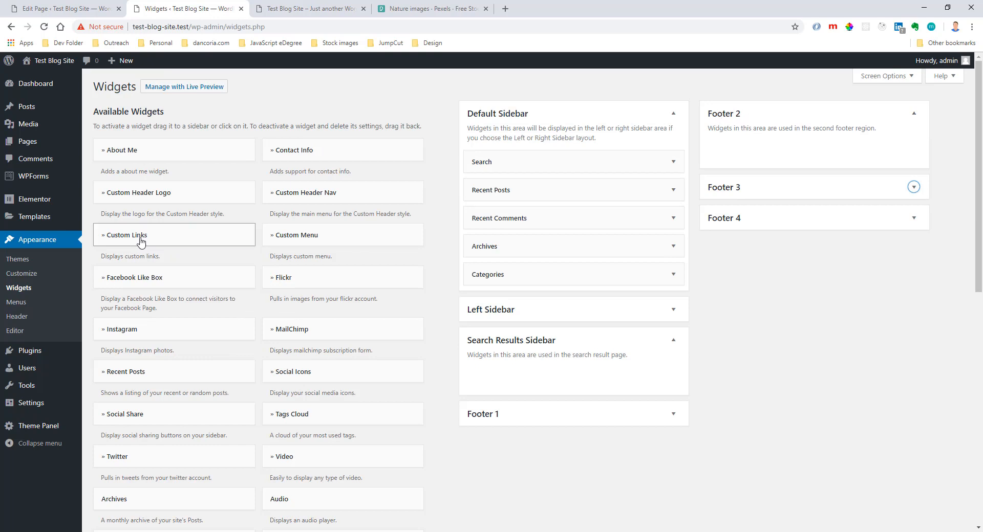
{"action": "left_click_drag", "start_coordinate": [141, 239], "coordinate": [793, 154]}
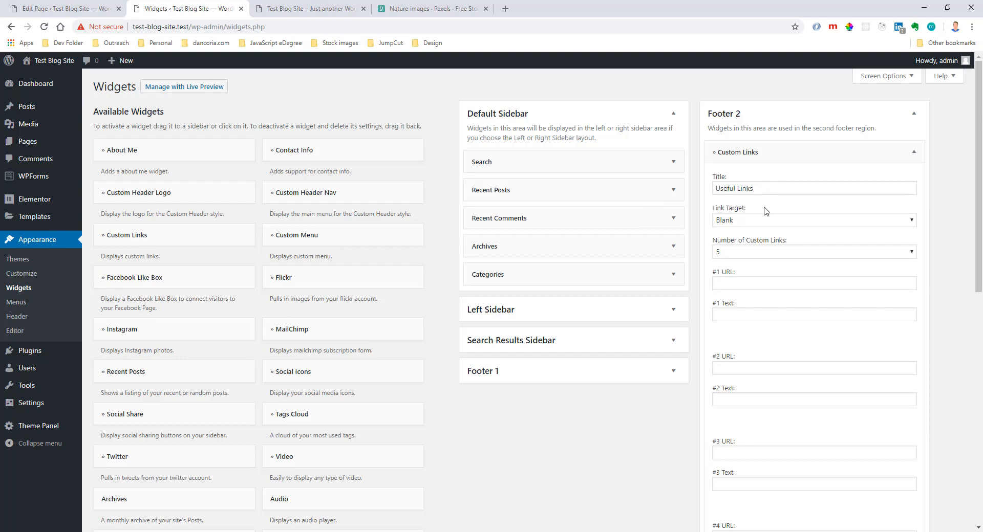
{"action": "left_click", "coordinate": [301, 11]}
{"action": "scroll", "coordinate": [381, 183], "scroll_direction": "up", "scroll_amount": 15}
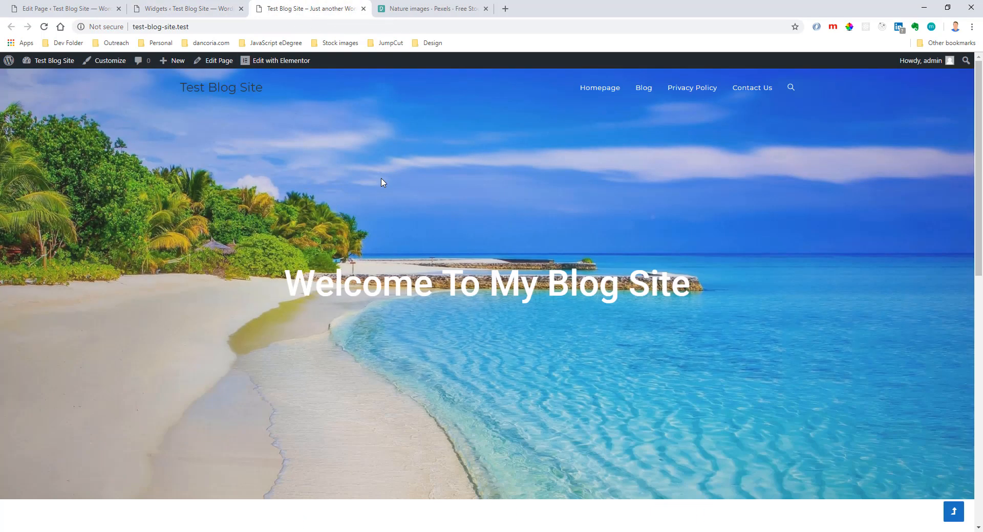
{"action": "left_click", "coordinate": [642, 88]}
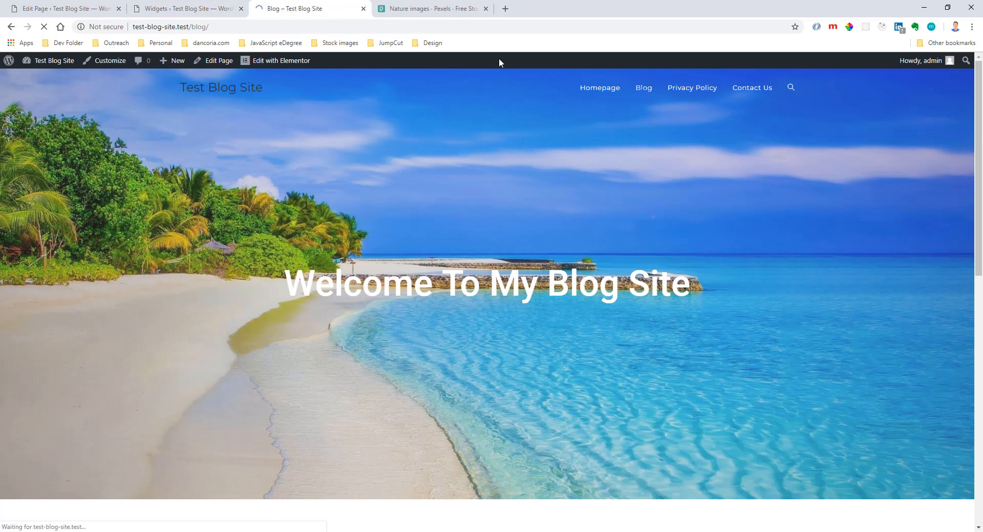
{"action": "left_click", "coordinate": [430, 26]}
{"action": "key", "text": "ctrl+c"}
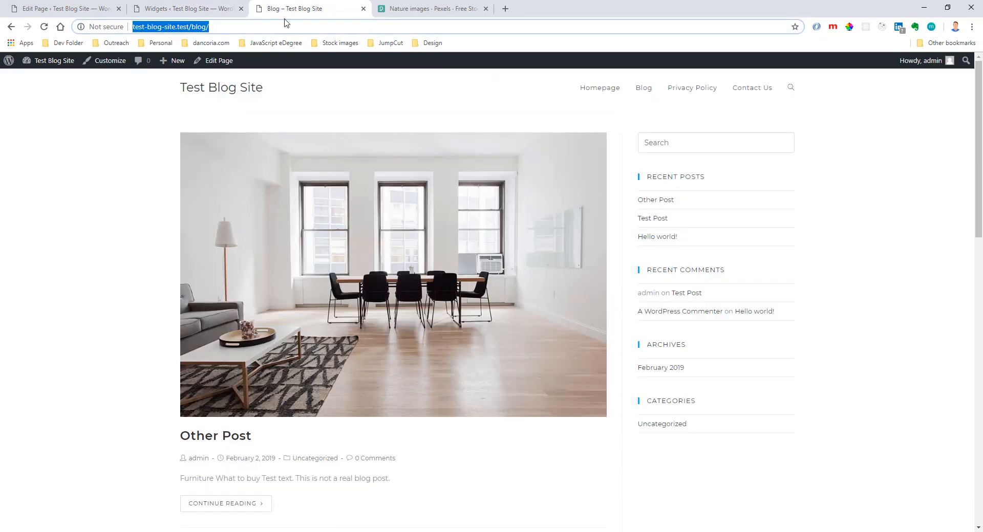
{"action": "left_click", "coordinate": [221, 12]}
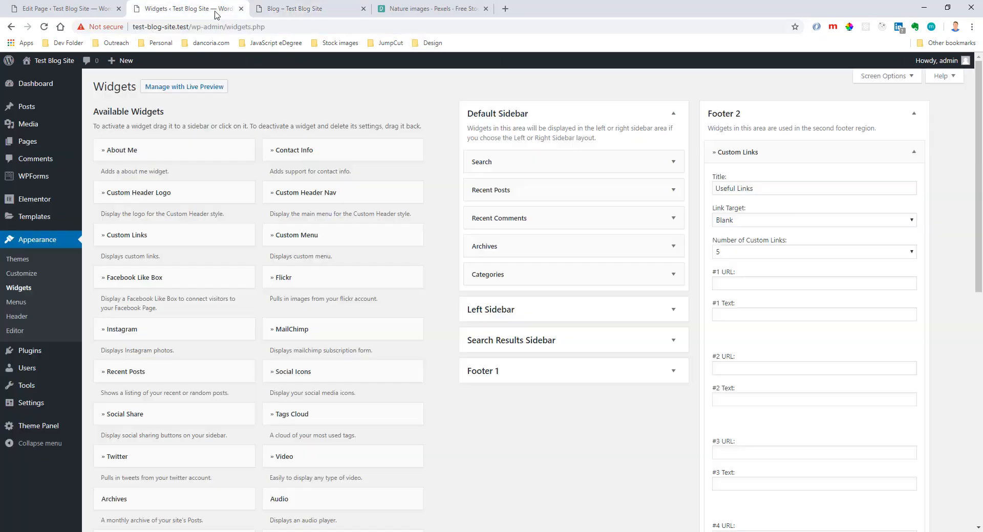
{"action": "left_click", "coordinate": [739, 283]}
{"action": "key", "text": "ctrl+v"}
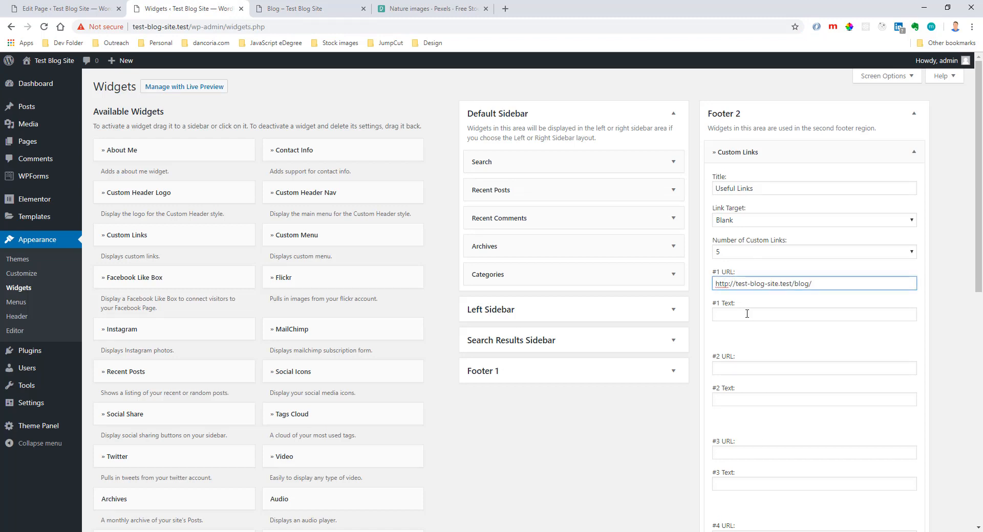
{"action": "left_click", "coordinate": [747, 314]}
{"action": "type", "text": "Blog"}
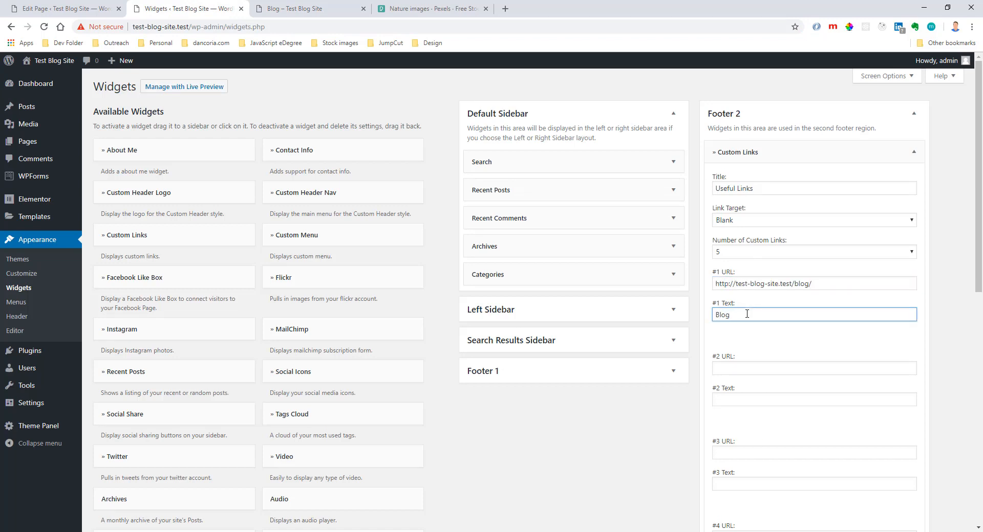
Review the first link's URL and text and save the Custom Links widget.
{"action": "left_click_drag", "start_coordinate": [815, 283], "coordinate": [713, 287]}
{"action": "left_click", "coordinate": [768, 302]}
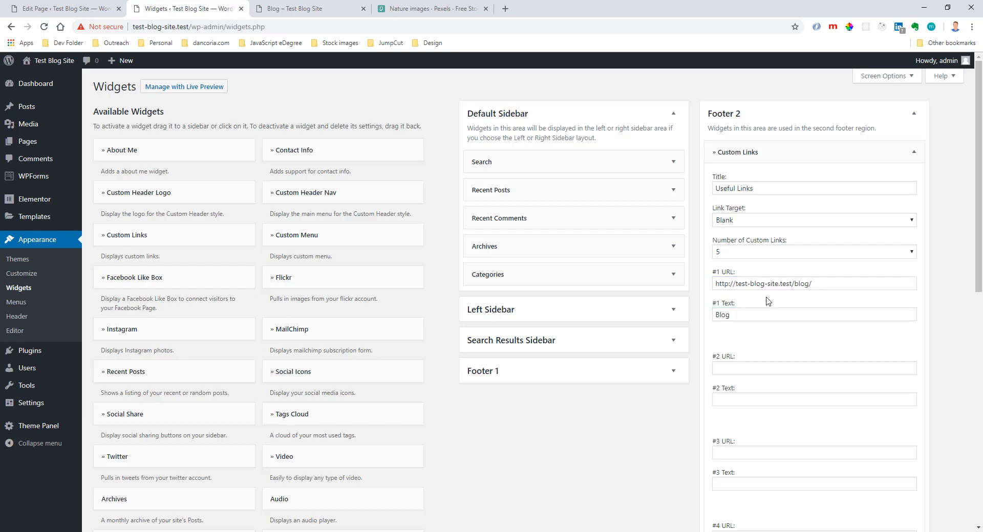
{"action": "left_click_drag", "start_coordinate": [750, 315], "coordinate": [705, 325]}
{"action": "scroll", "coordinate": [768, 312], "scroll_direction": "down", "scroll_amount": 9}
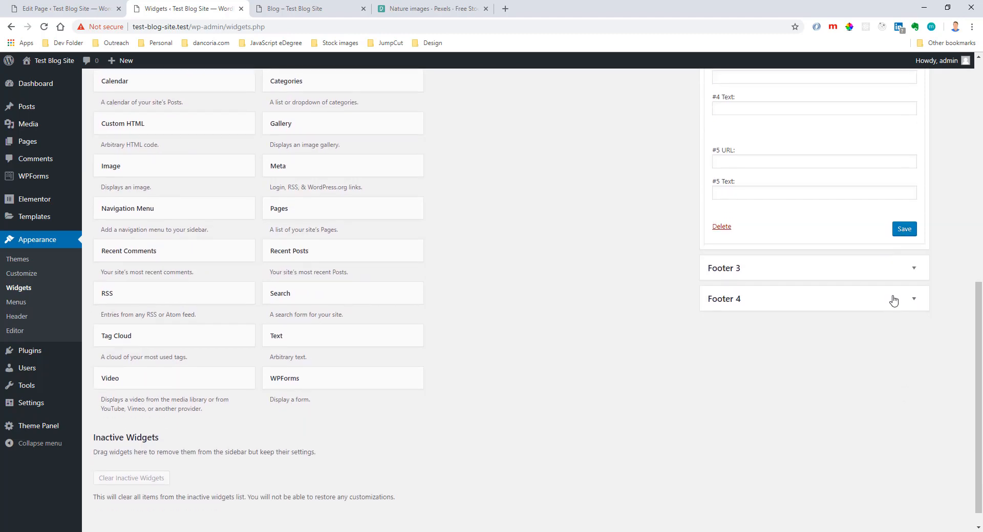
{"action": "left_click", "coordinate": [904, 229]}
Open the live homepage and compare the footer's Useful Links column with the header menu.
{"action": "scroll", "coordinate": [588, 176], "scroll_direction": "up", "scroll_amount": 5}
{"action": "left_click", "coordinate": [334, 14]}
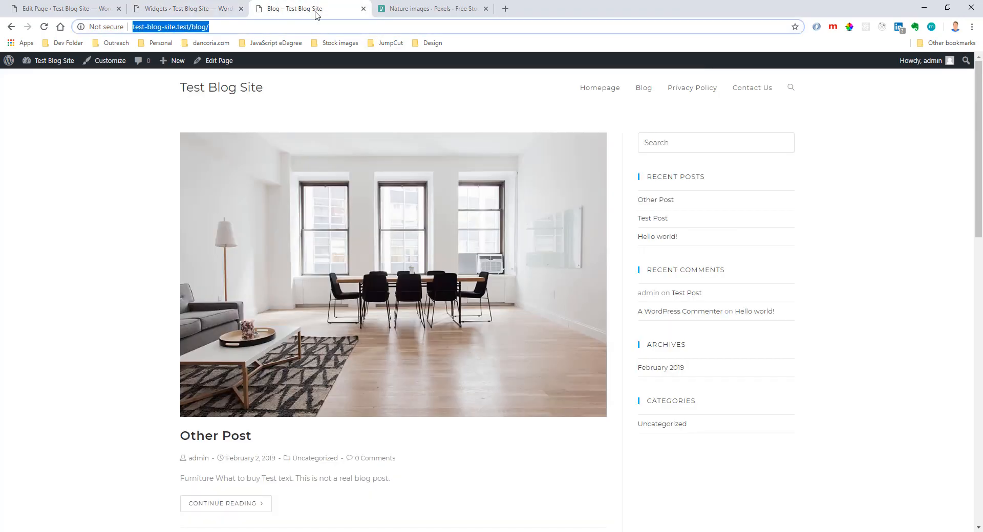
{"action": "left_click", "coordinate": [257, 87]}
{"action": "scroll", "coordinate": [335, 129], "scroll_direction": "down", "scroll_amount": 10}
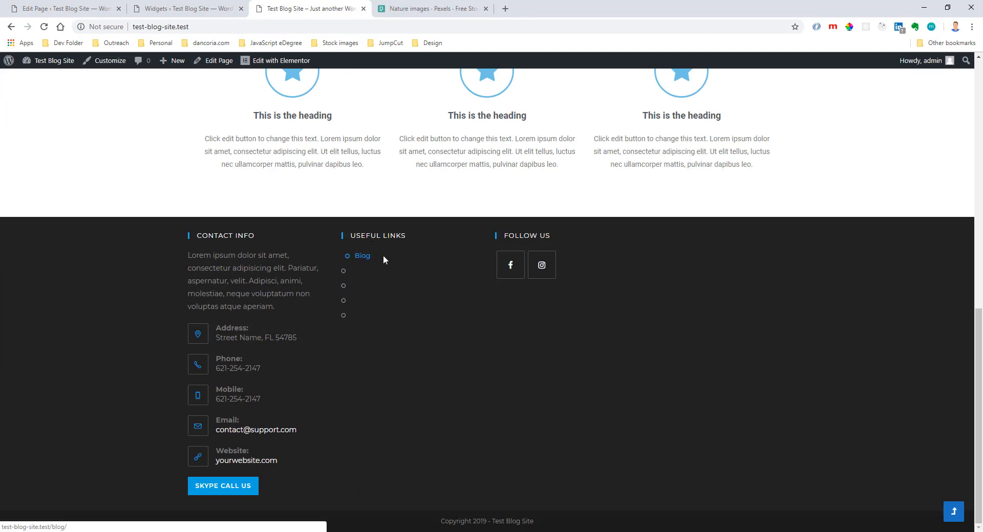
{"action": "scroll", "coordinate": [461, 204], "scroll_direction": "up", "scroll_amount": 15}
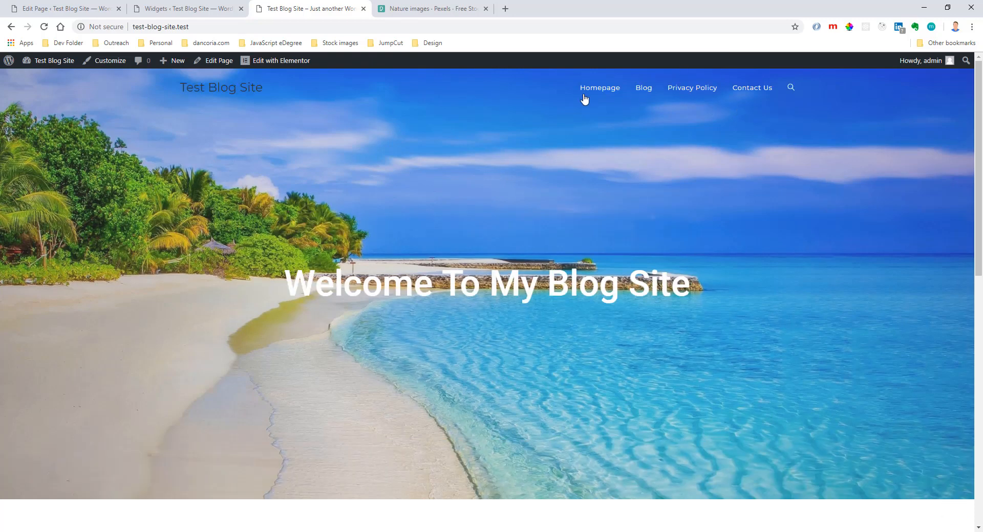
{"action": "scroll", "coordinate": [585, 99], "scroll_direction": "down", "scroll_amount": 15}
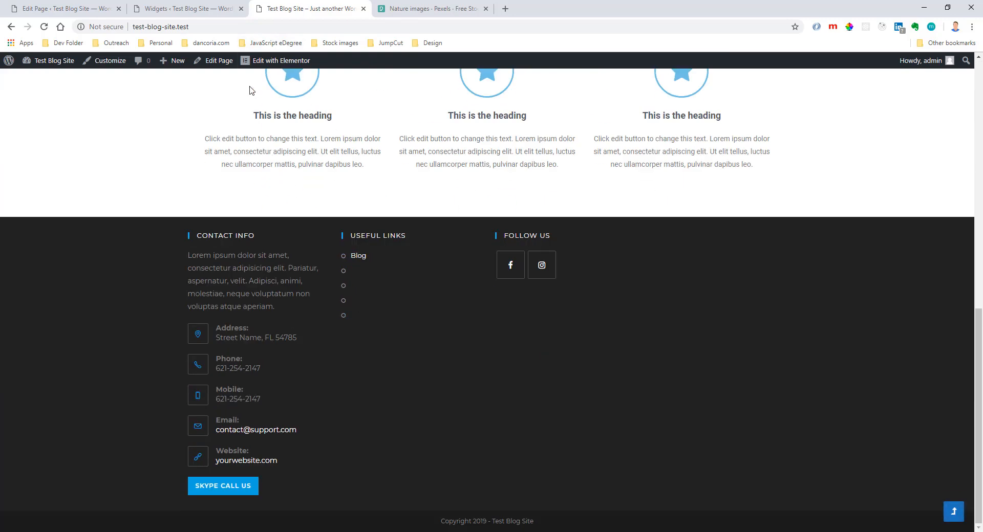
Find the privacy policy page's address by extending the site's address with /privacy-policy, and copy it without opening the page.
{"action": "left_click", "coordinate": [255, 27]}
{"action": "left_click", "coordinate": [255, 26]}
{"action": "type", "text": "/"}
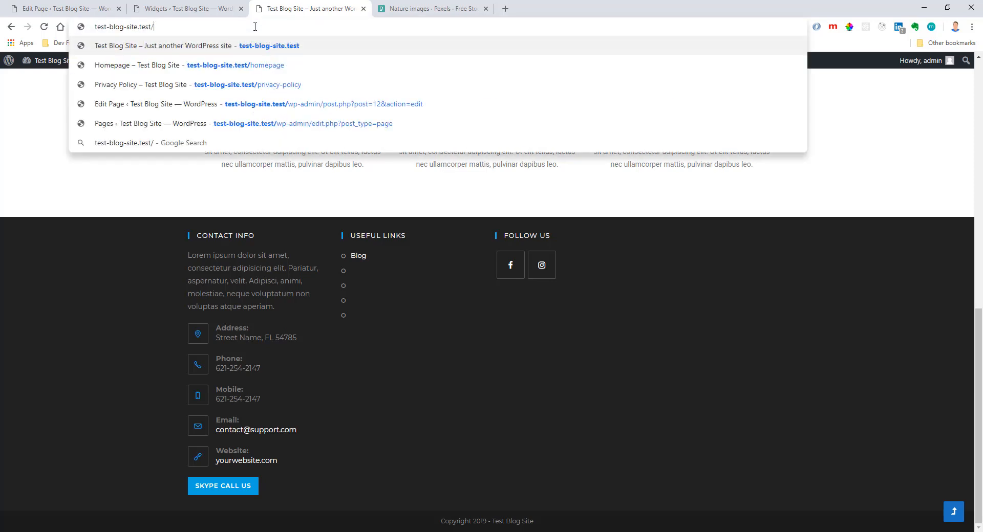
{"action": "type", "text": "pri"}
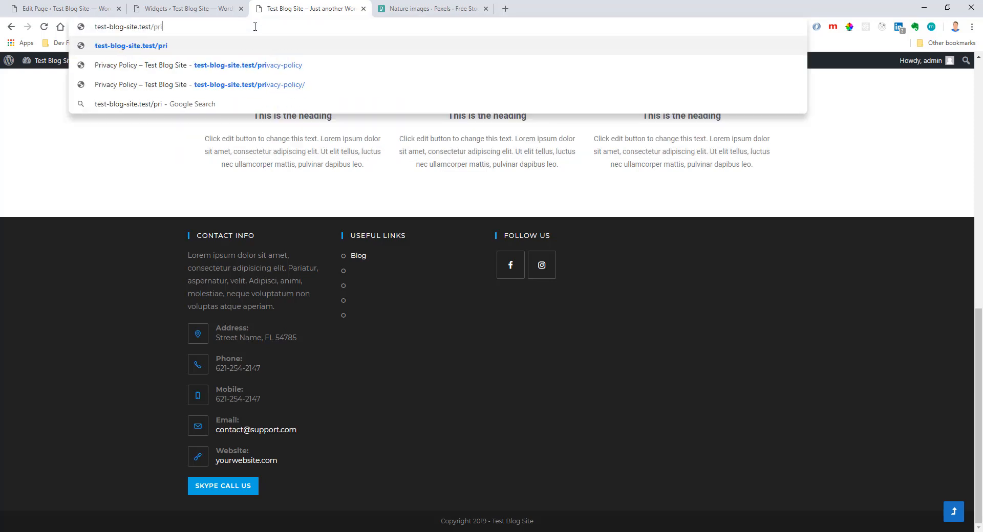
{"action": "key", "text": "Down"}
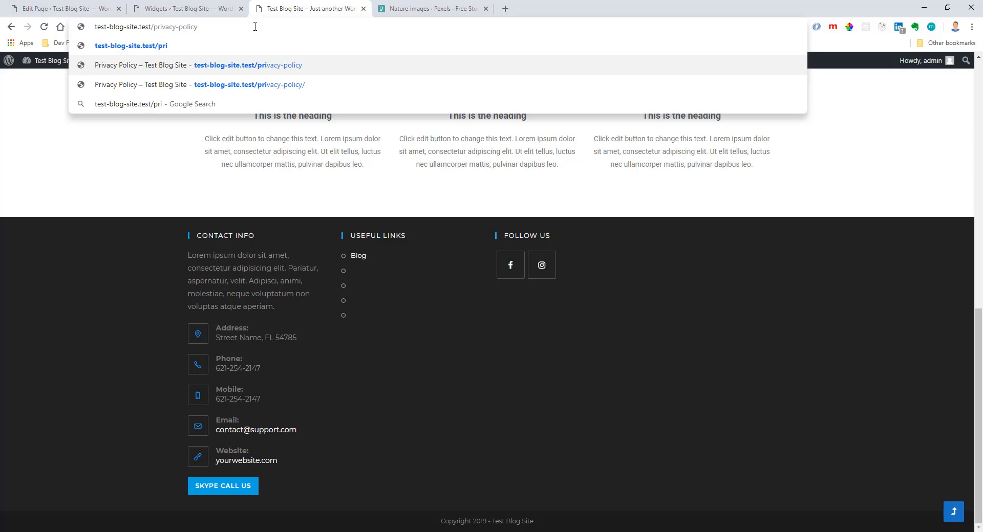
{"action": "key", "text": "ctrl+a"}
{"action": "key", "text": "ctrl+c"}
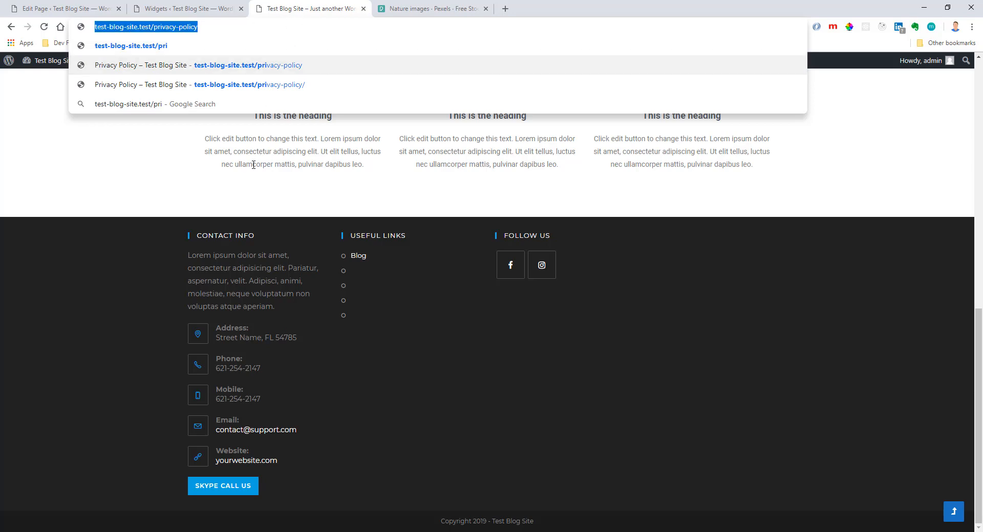
{"action": "key", "text": "Escape"}
{"action": "left_click", "coordinate": [197, 9]}
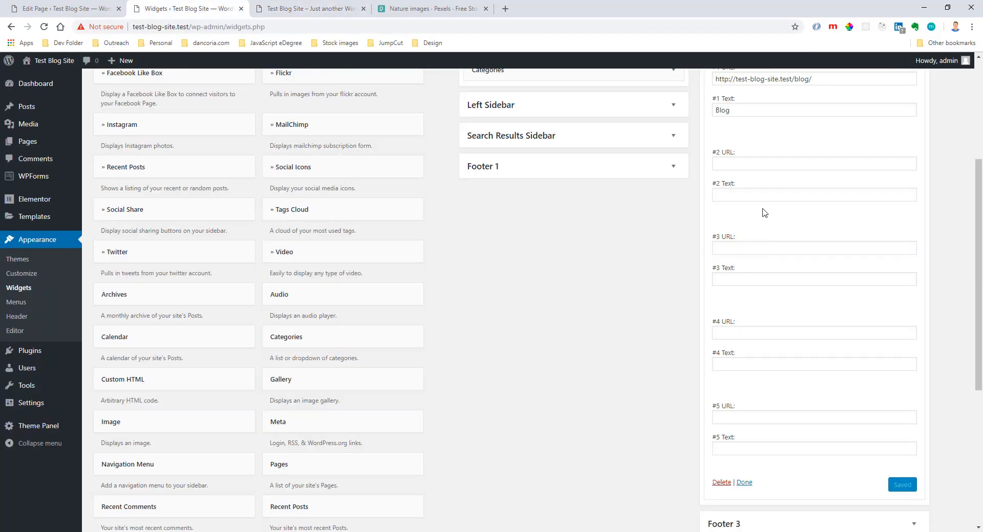
{"action": "left_click", "coordinate": [737, 163]}
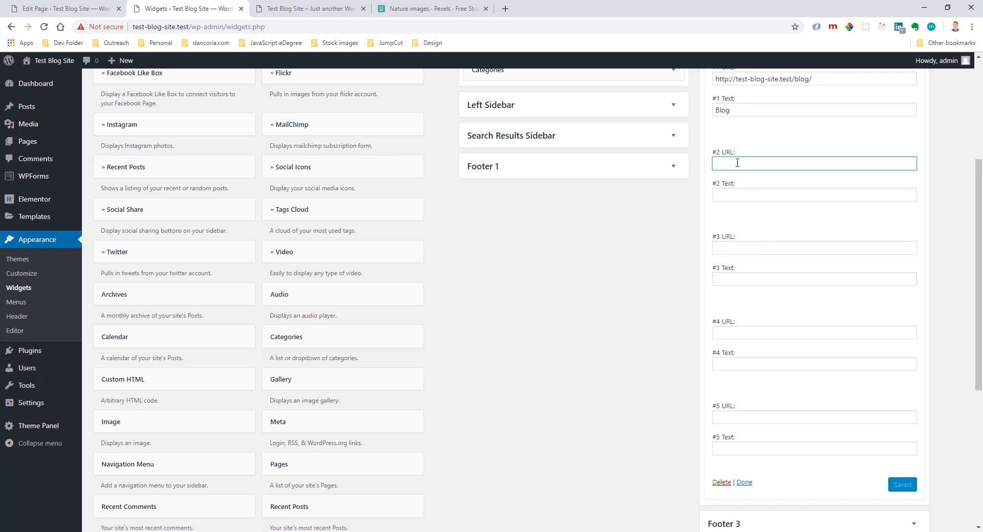
{"action": "key", "text": "ctrl+v"}
{"action": "left_click", "coordinate": [740, 195]}
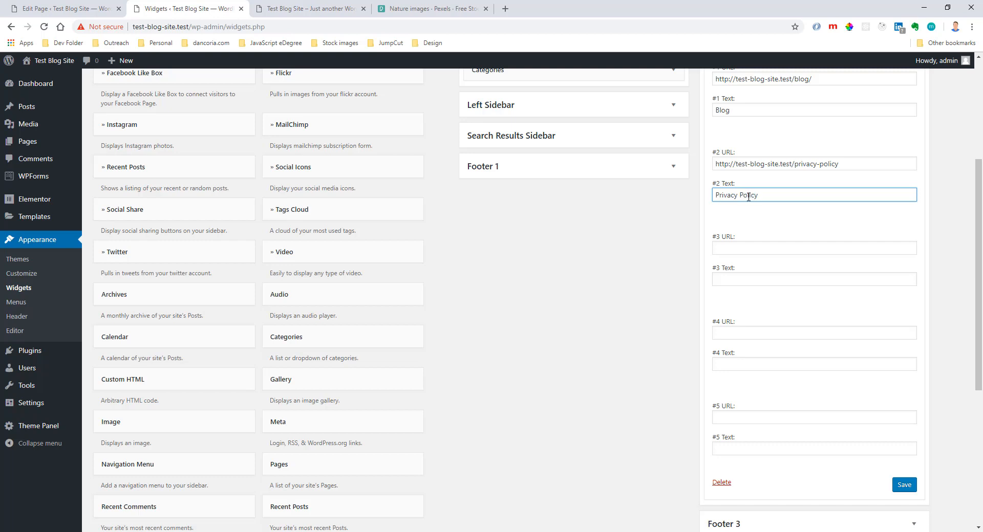
{"action": "left_click", "coordinate": [903, 485]}
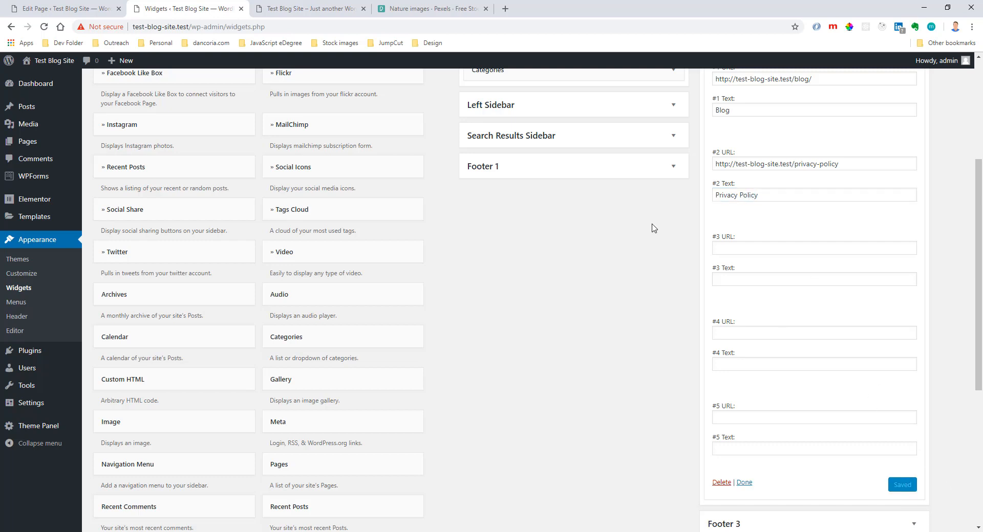
{"action": "left_click", "coordinate": [324, 9]}
{"action": "key", "text": "F5"}
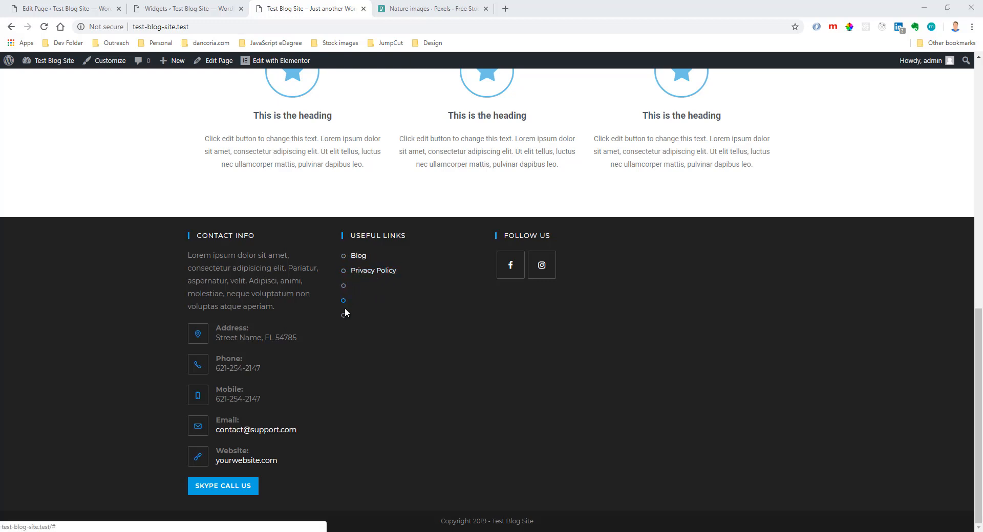
Reduce the Footer 2 Custom Links widget to 2 links, save it and check the reloaded homepage footer.
{"action": "left_click", "coordinate": [224, 10]}
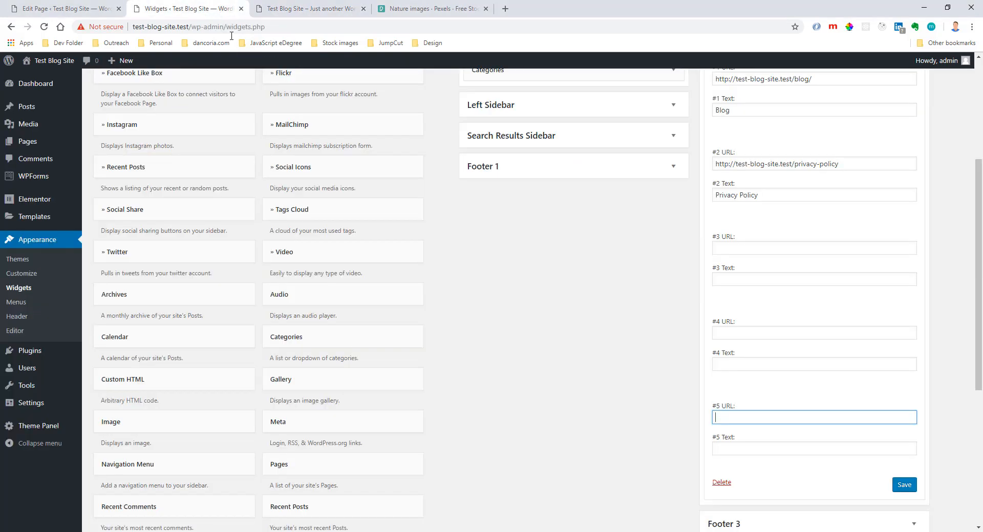
{"action": "scroll", "coordinate": [796, 306], "scroll_direction": "up", "scroll_amount": 4}
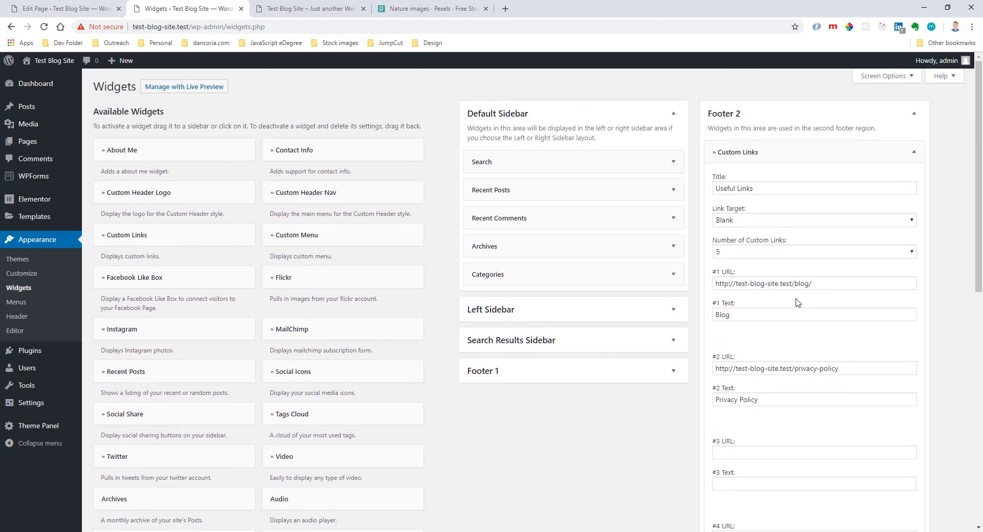
{"action": "left_click", "coordinate": [839, 254]}
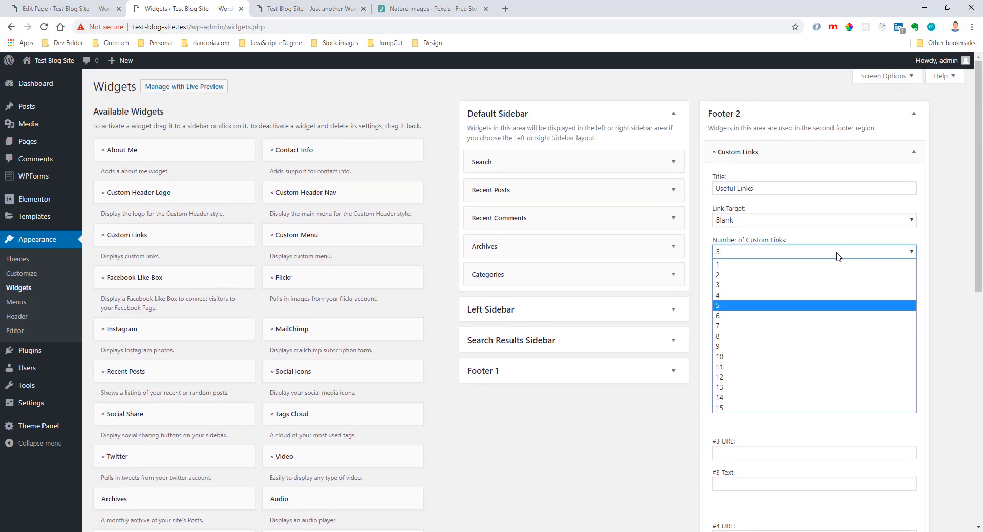
{"action": "left_click", "coordinate": [746, 291]}
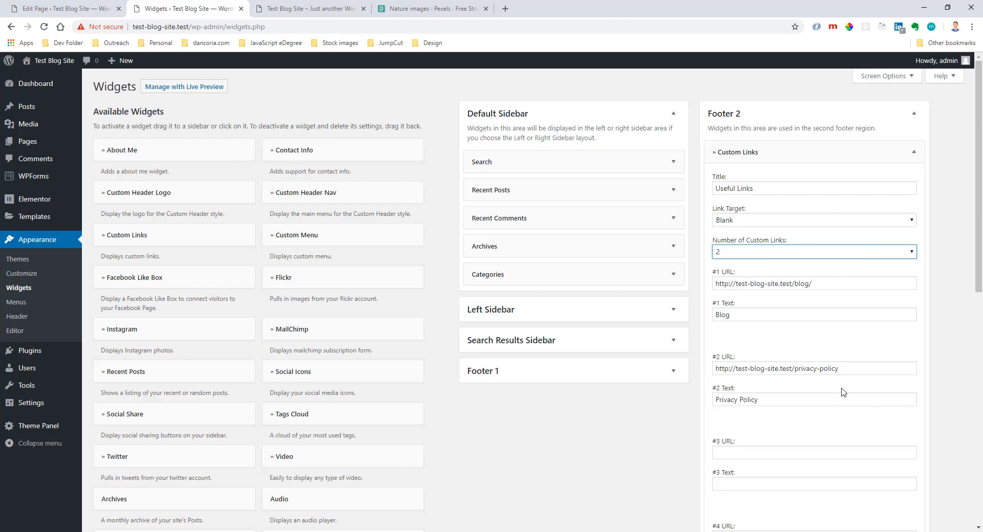
{"action": "scroll", "coordinate": [845, 394], "scroll_direction": "down", "scroll_amount": 8}
{"action": "left_click", "coordinate": [903, 281]}
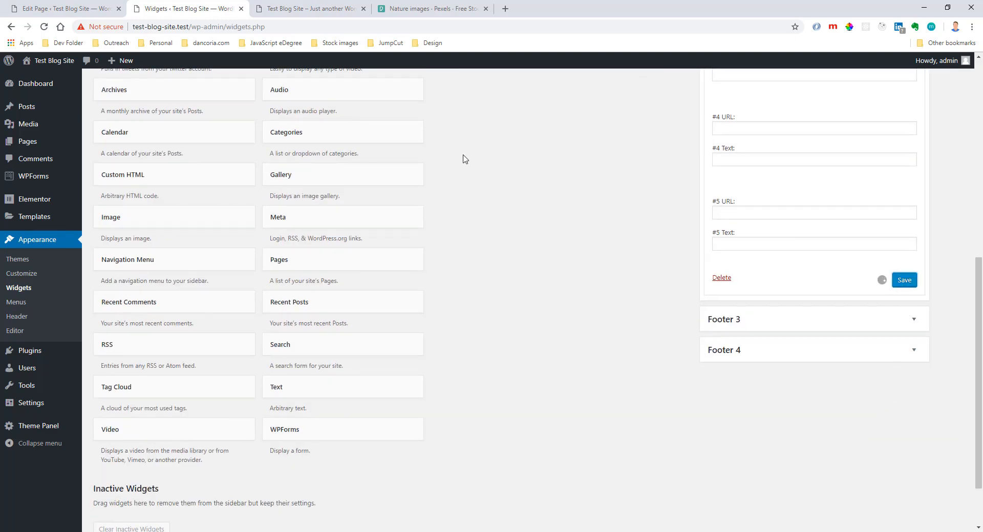
{"action": "left_click", "coordinate": [290, 8]}
{"action": "left_click", "coordinate": [44, 26]}
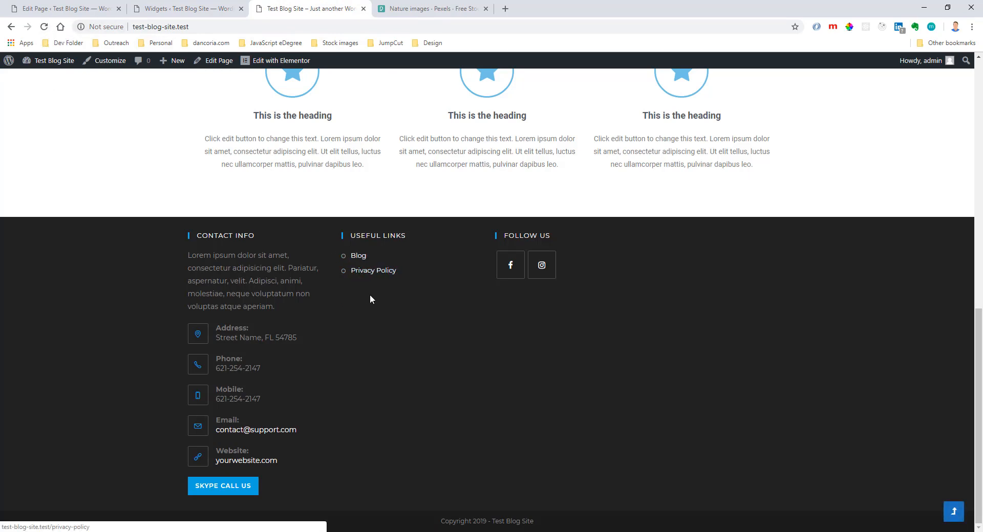
Return to the Widgets admin page and collapse the Custom Links widget in Footer 2.
{"action": "left_click", "coordinate": [214, 14]}
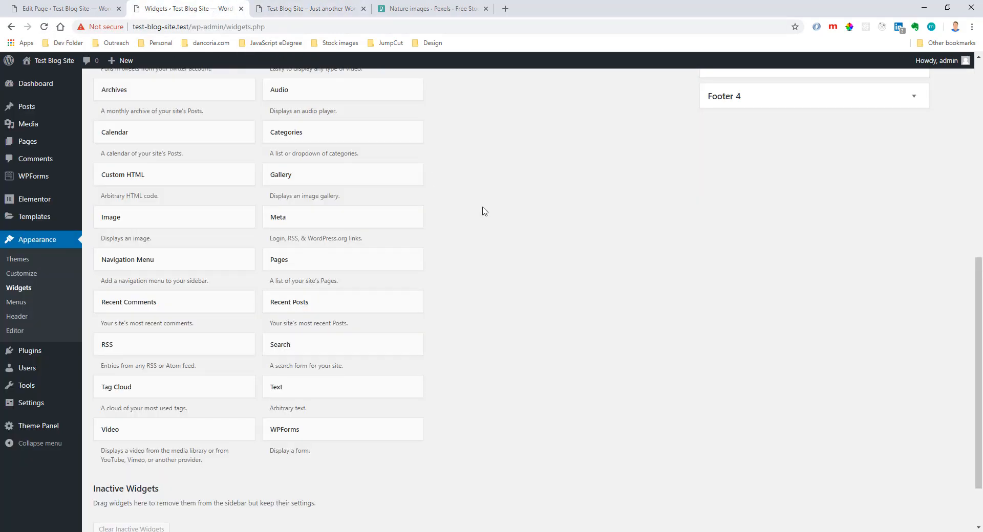
{"action": "scroll", "coordinate": [483, 211], "scroll_direction": "up", "scroll_amount": 4}
{"action": "scroll", "coordinate": [779, 278], "scroll_direction": "up", "scroll_amount": 4}
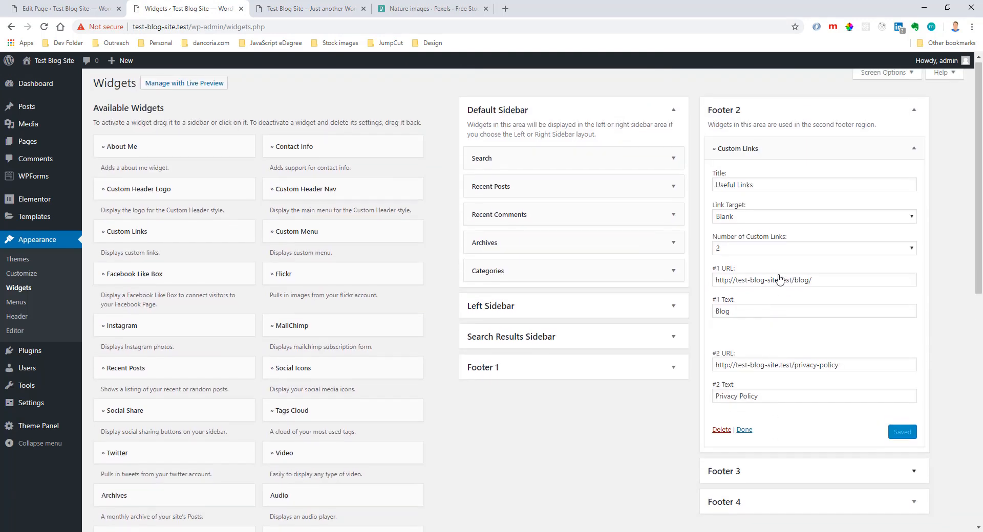
{"action": "right_click", "coordinate": [783, 156]}
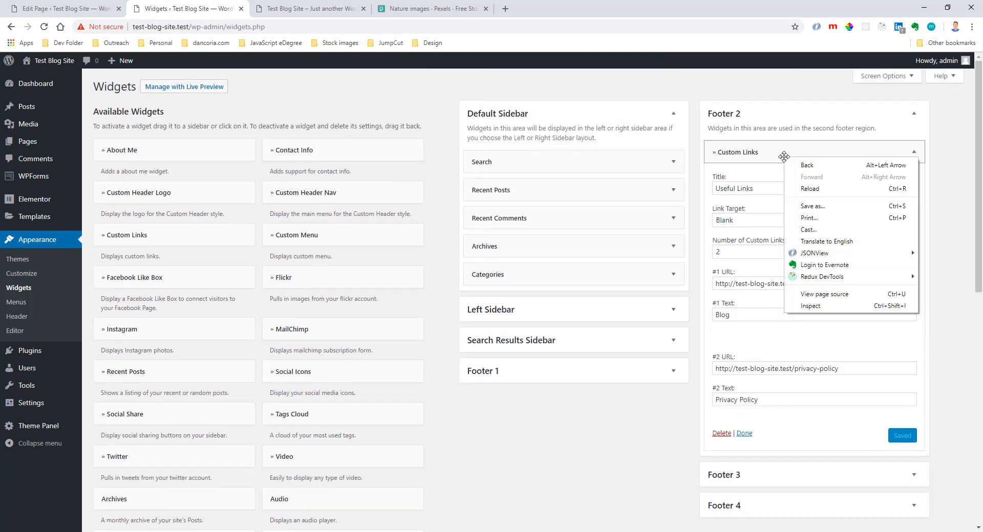
{"action": "left_click", "coordinate": [776, 155]}
{"action": "left_click", "coordinate": [776, 155]}
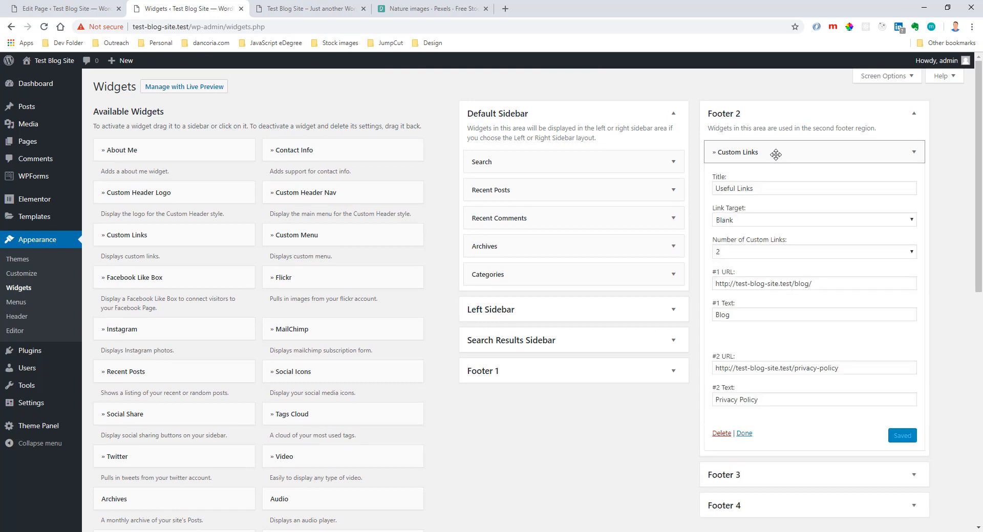
{"action": "left_click", "coordinate": [776, 154]}
Add another Custom Links widget to Footer 3 and move it into Footer 2 below the existing one.
{"action": "left_click", "coordinate": [205, 235]}
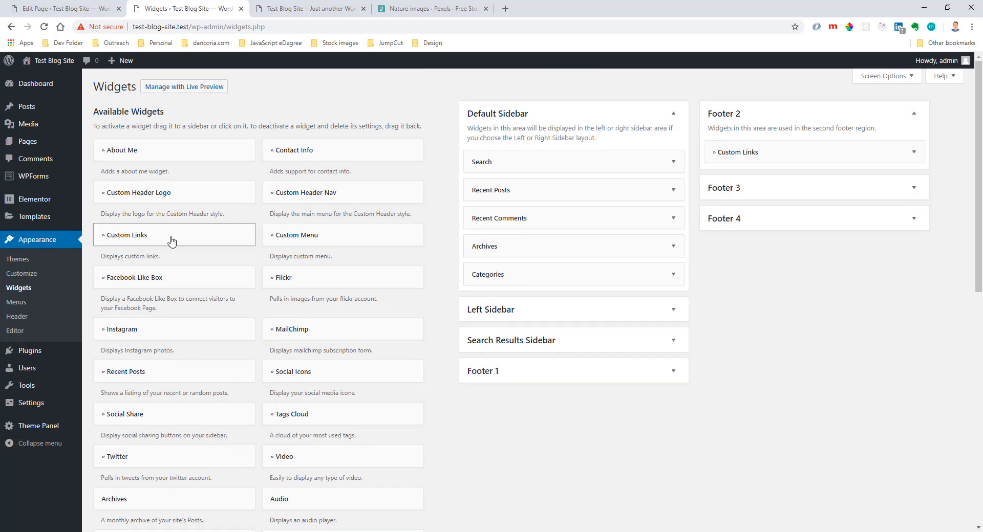
{"action": "left_click", "coordinate": [171, 418]}
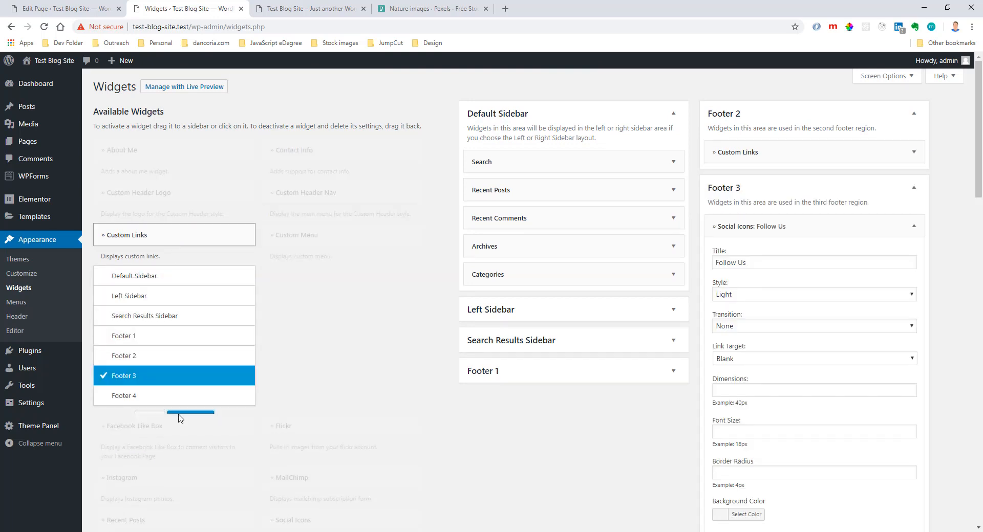
{"action": "left_click", "coordinate": [771, 226]}
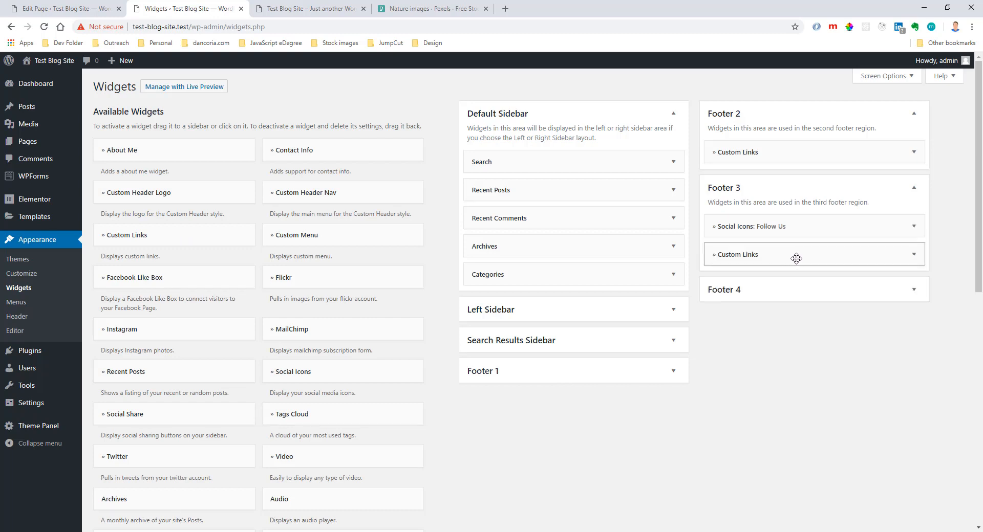
{"action": "left_click_drag", "start_coordinate": [792, 259], "coordinate": [788, 179]}
Shorten the first Custom Links widget's link URLs to the relative paths /blog/ and /privacy-policy/.
{"action": "left_click", "coordinate": [785, 153]}
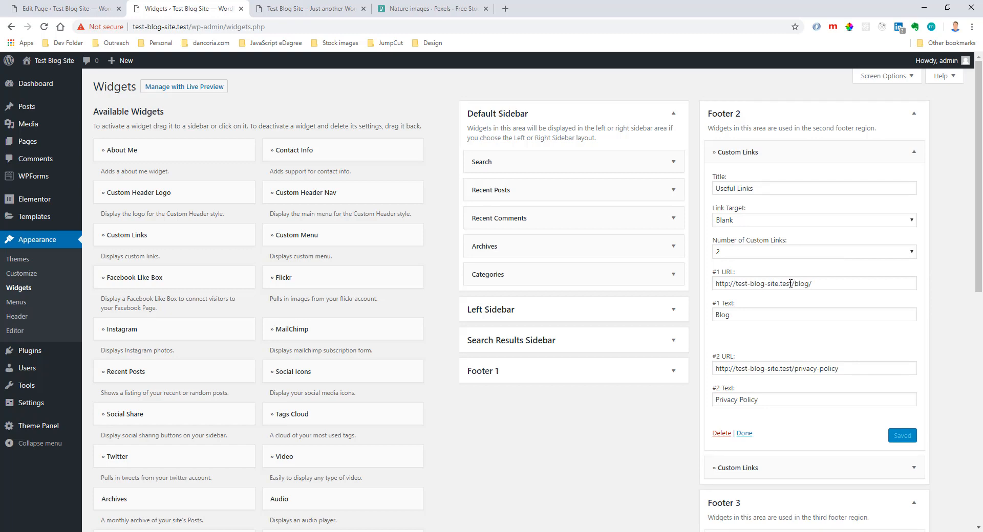
{"action": "left_click_drag", "start_coordinate": [791, 283], "coordinate": [719, 290]}
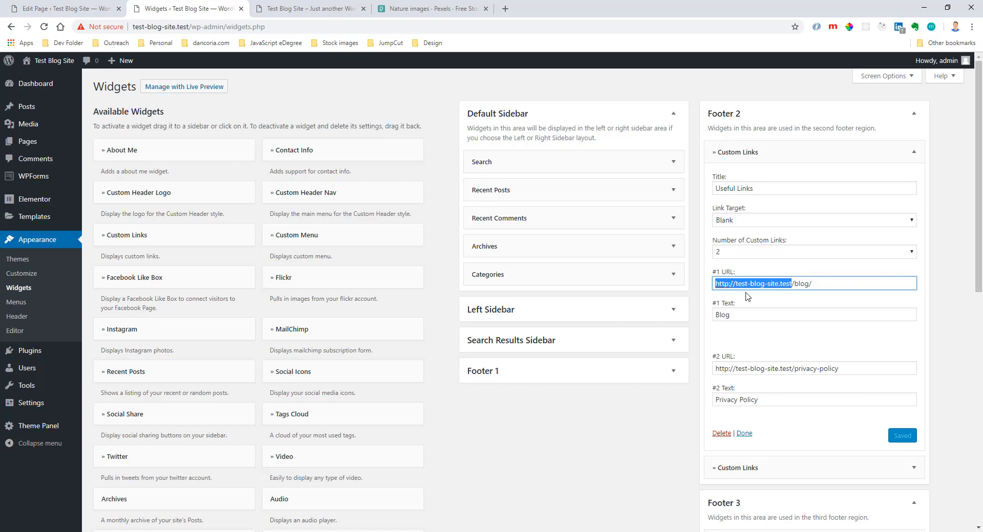
{"action": "left_click", "coordinate": [764, 284]}
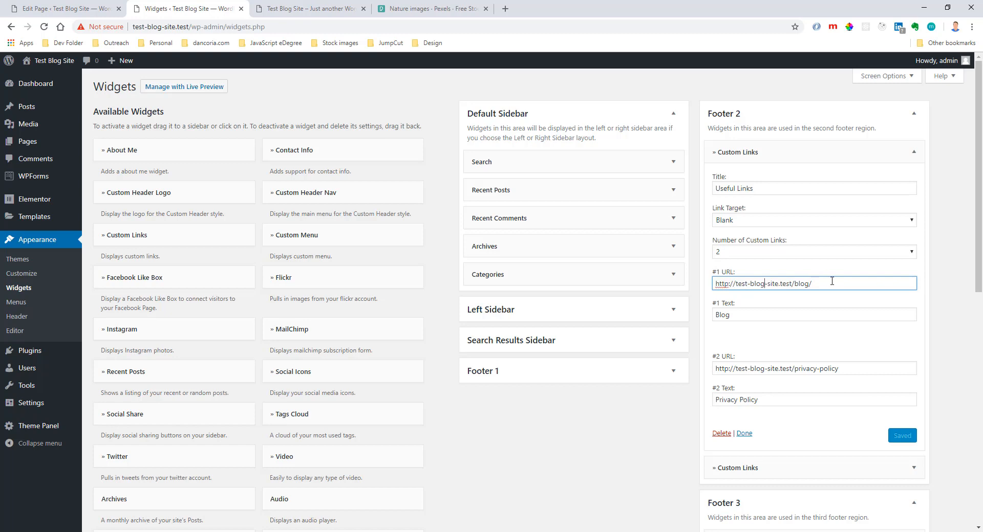
{"action": "left_click_drag", "start_coordinate": [794, 283], "coordinate": [720, 285]}
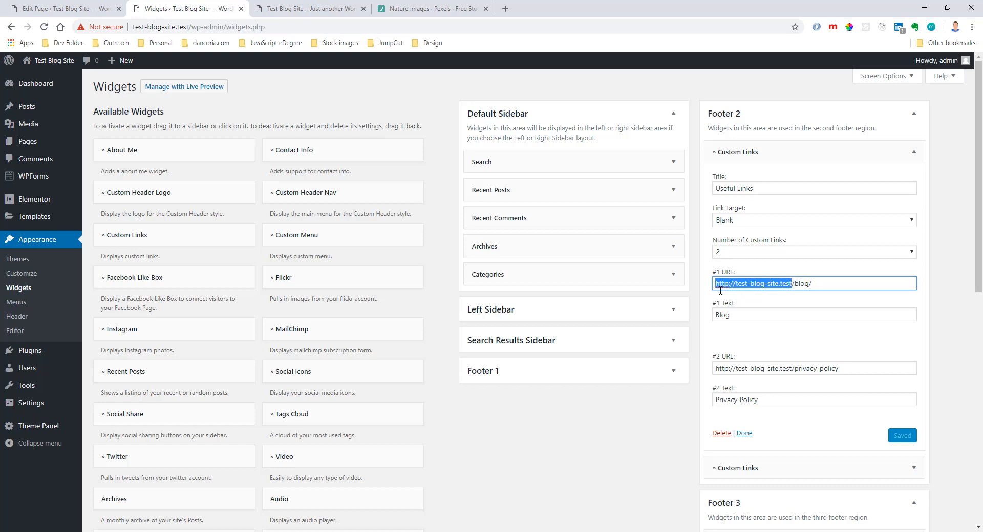
{"action": "key", "text": "BackSpace"}
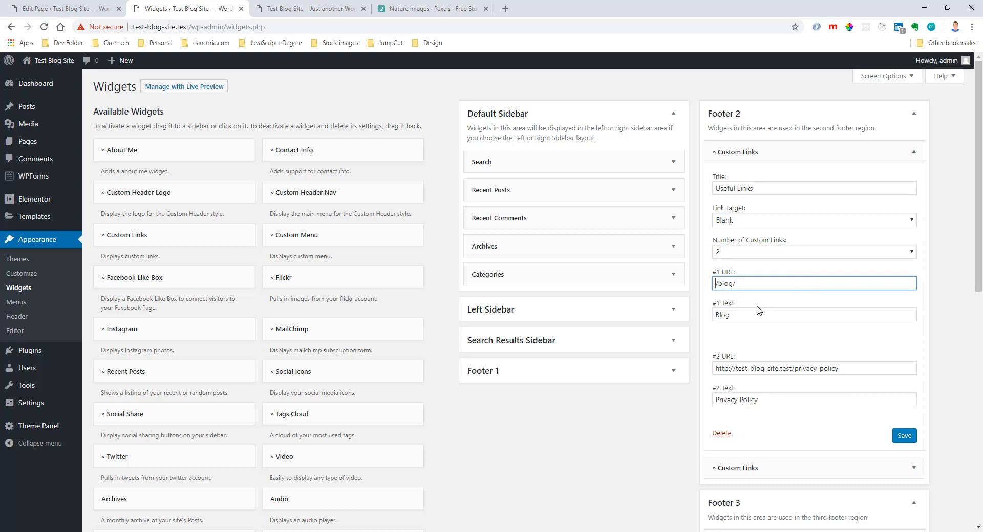
{"action": "left_click", "coordinate": [740, 282]}
{"action": "left_click_drag", "start_coordinate": [792, 369], "coordinate": [706, 370]}
{"action": "key", "text": "BackSpace"}
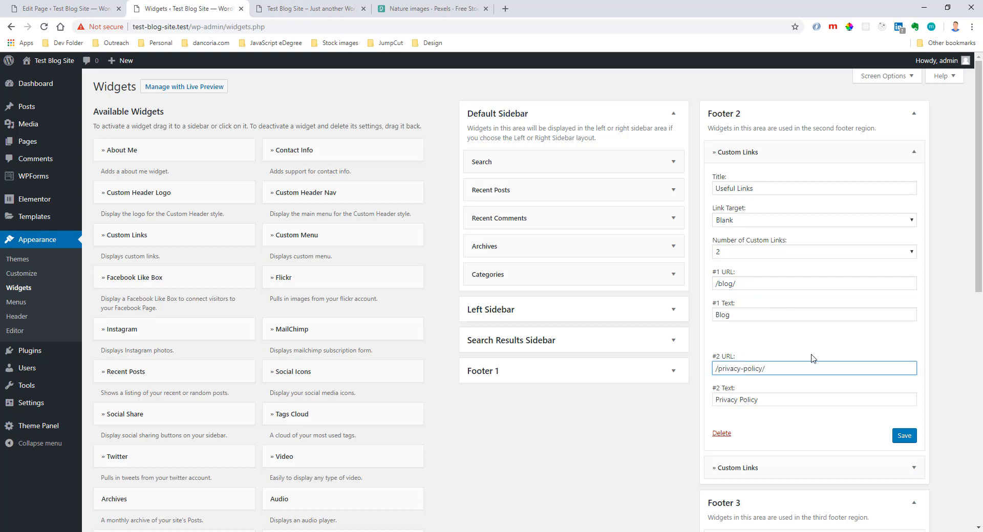
Save the first Custom Links widget and reload the live homepage to check the footer's Useful Links.
{"action": "left_click", "coordinate": [908, 438]}
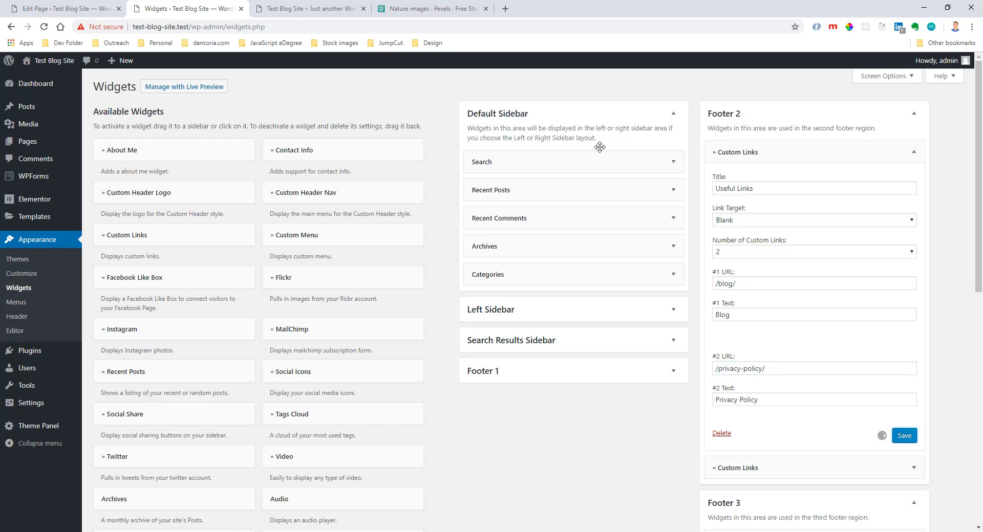
{"action": "key", "text": "ctrl+Tab"}
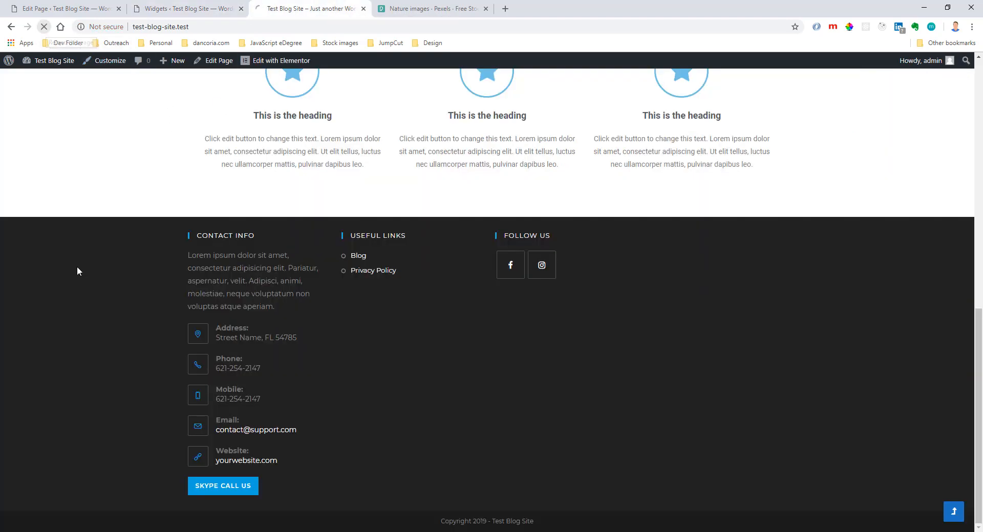
{"action": "key", "text": "F5"}
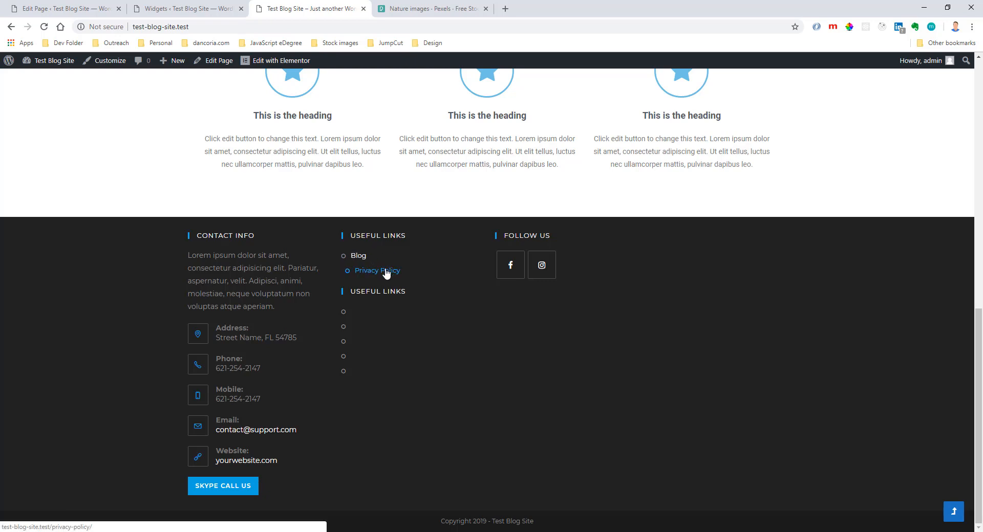
In the second Custom Links widget of Footer 2, set two custom links and fill the first with URL /blog/ and text Blog.
{"action": "left_click", "coordinate": [224, 10]}
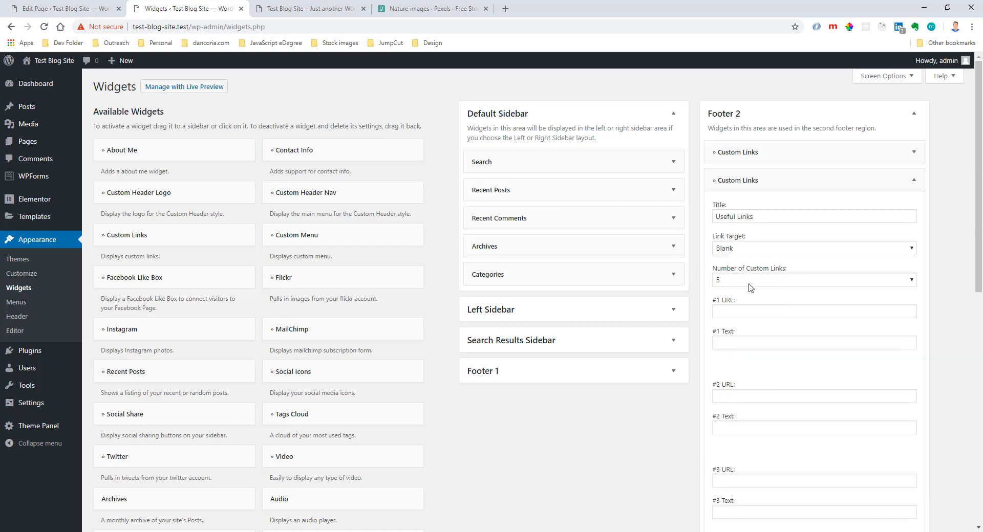
{"action": "left_click", "coordinate": [746, 280]}
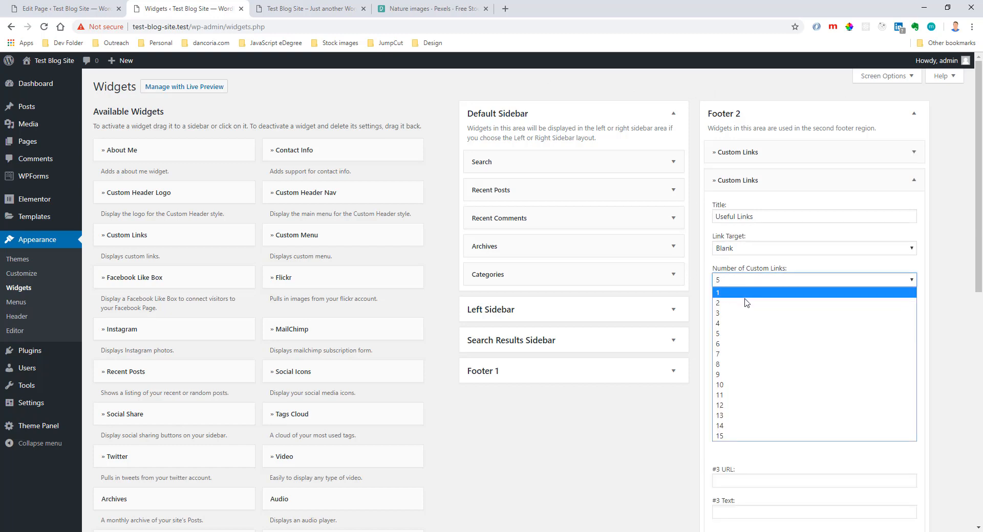
{"action": "left_click", "coordinate": [745, 305]}
{"action": "left_click", "coordinate": [744, 312]}
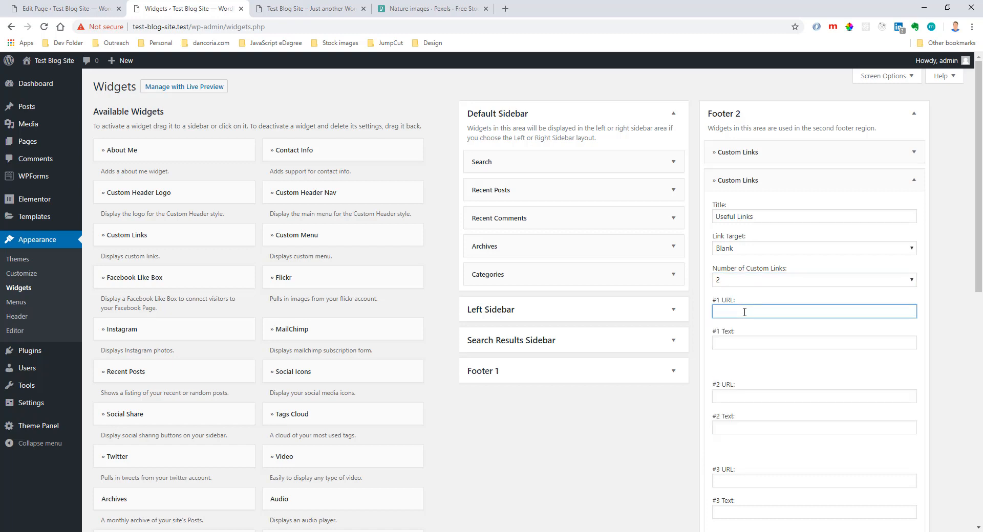
{"action": "type", "text": "/blog/"}
{"action": "key", "text": "Tab"}
{"action": "type", "text": "B"}
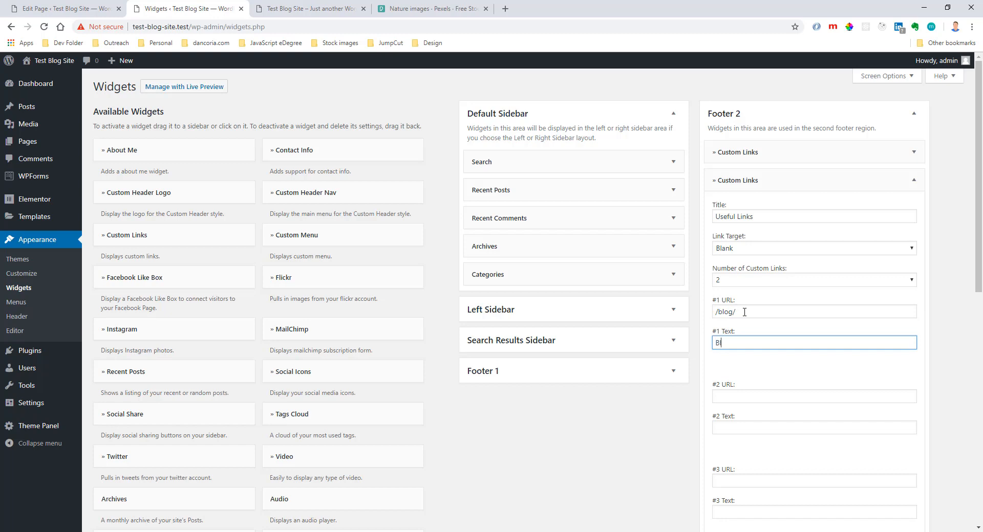
{"action": "type", "text": "log"}
{"action": "key", "text": "Tab"}
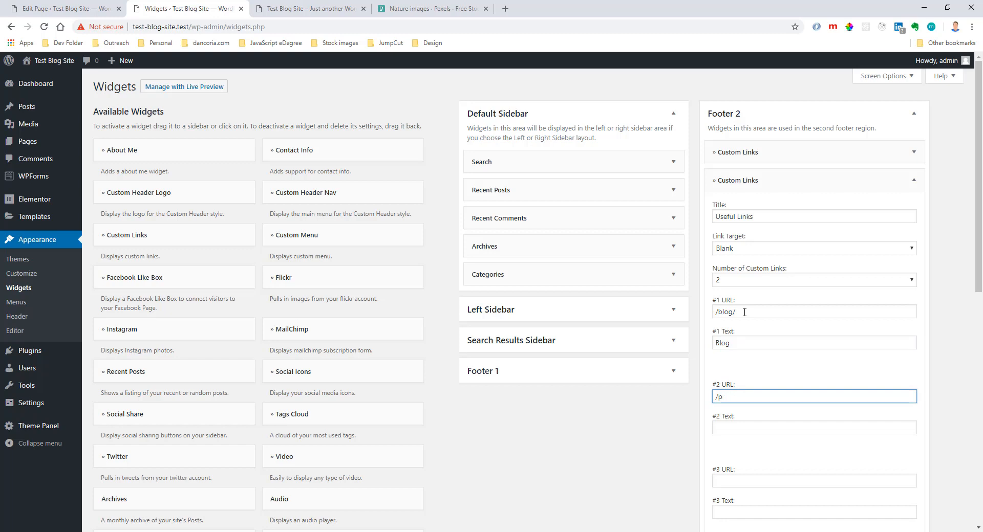
Fill the second link of that widget with URL /contact-us/ and text Contact Us.
{"action": "type", "text": "/contact-us/"}
{"action": "key", "text": "Tab"}
{"action": "type", "text": "Cont"}
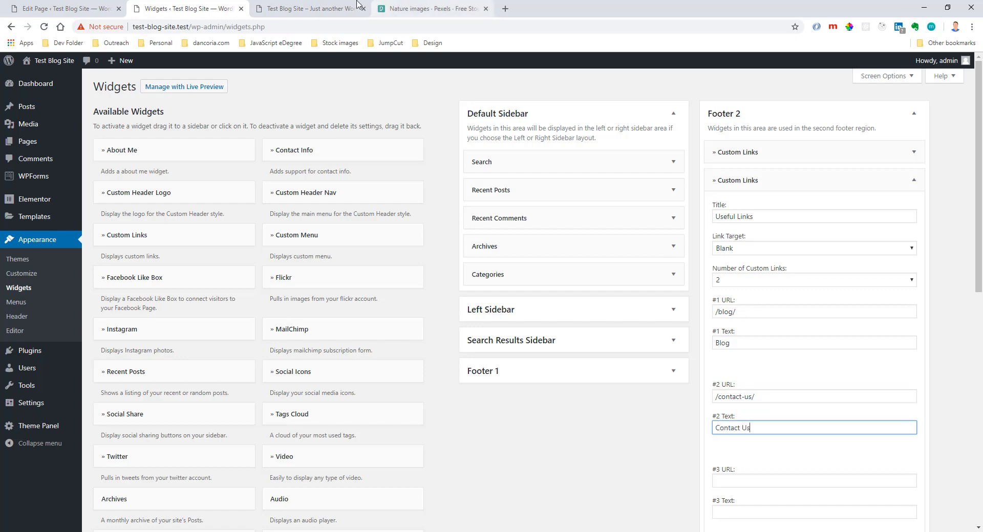
Open the live Contact Us and Privacy Policy pages to check their URL paths.
{"action": "left_click", "coordinate": [322, 9]}
{"action": "scroll", "coordinate": [519, 162], "scroll_direction": "up", "scroll_amount": 10}
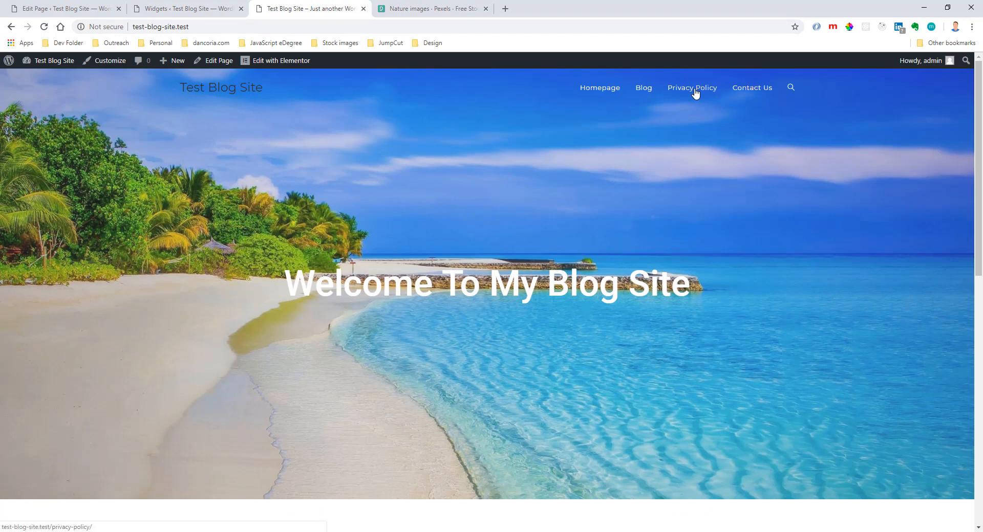
{"action": "left_click", "coordinate": [748, 89]}
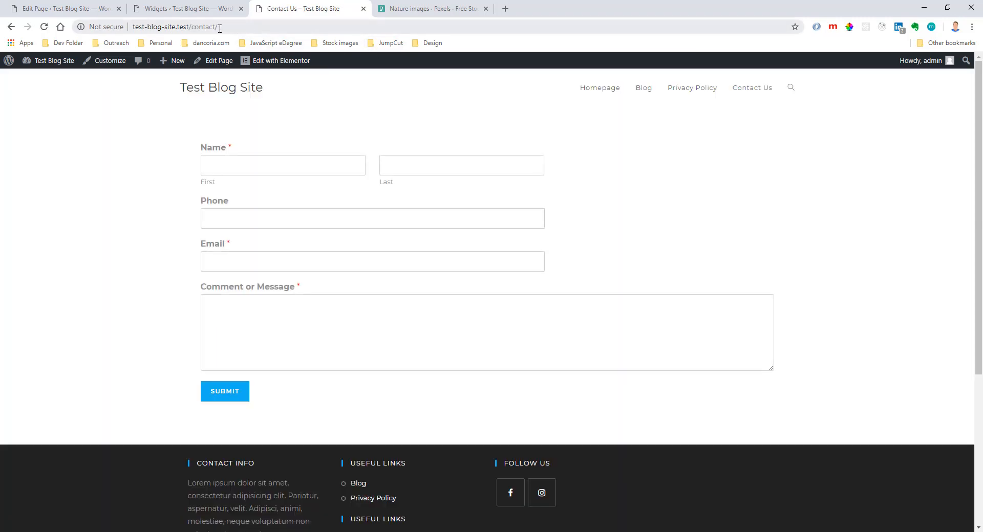
{"action": "left_click_drag", "start_coordinate": [192, 27], "coordinate": [245, 31]}
{"action": "left_click", "coordinate": [692, 89]}
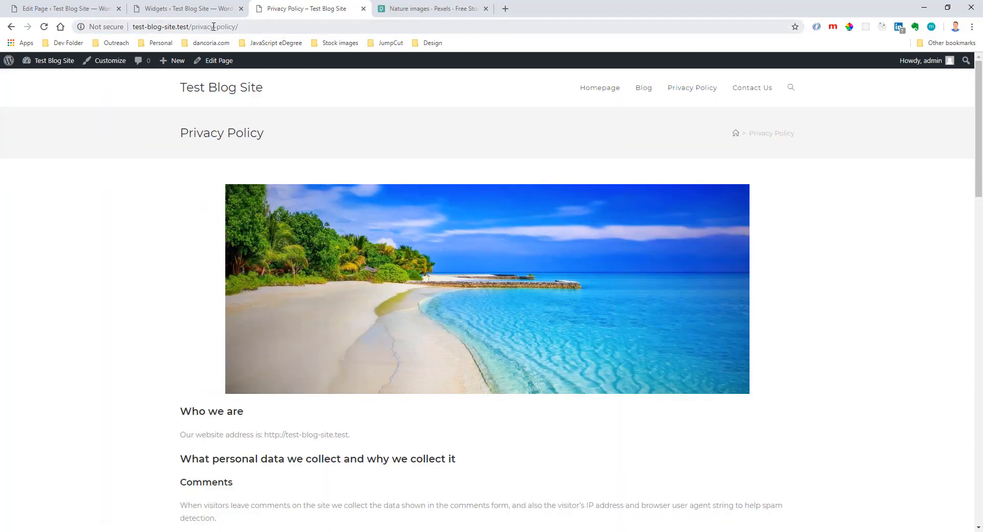
{"action": "left_click_drag", "start_coordinate": [214, 27], "coordinate": [216, 27]}
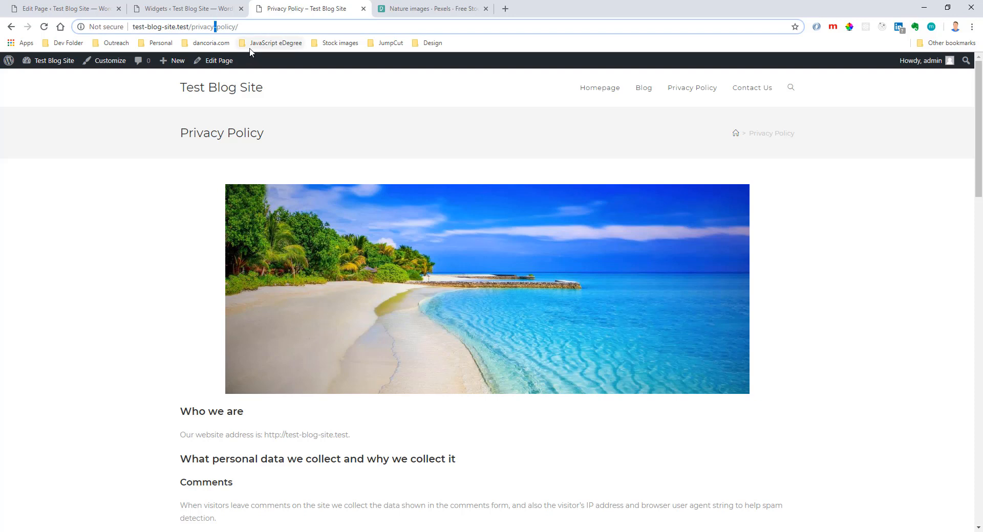
Back on the Widgets page, change the second link's URL to /contact/ in the second Custom Links widget.
{"action": "left_click", "coordinate": [220, 8]}
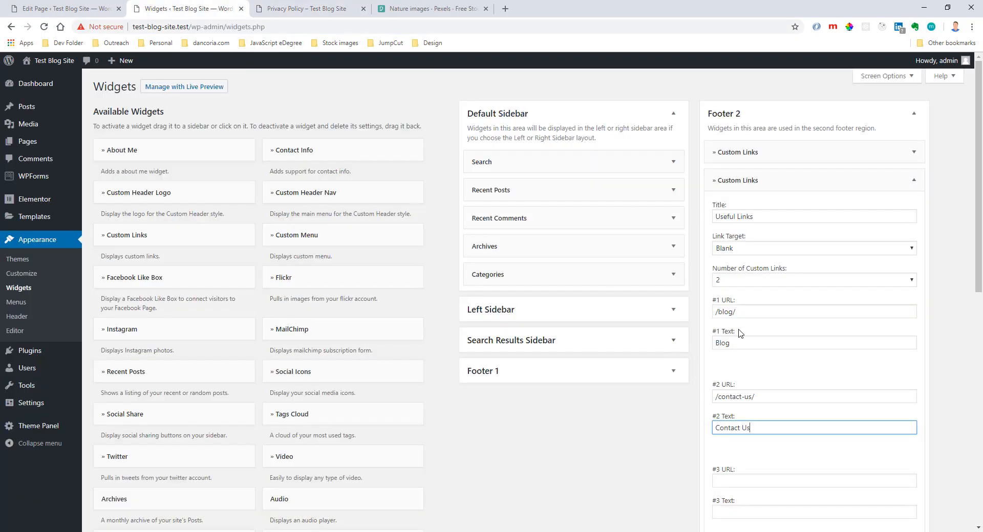
{"action": "left_click", "coordinate": [744, 397]}
{"action": "left_click", "coordinate": [743, 397]}
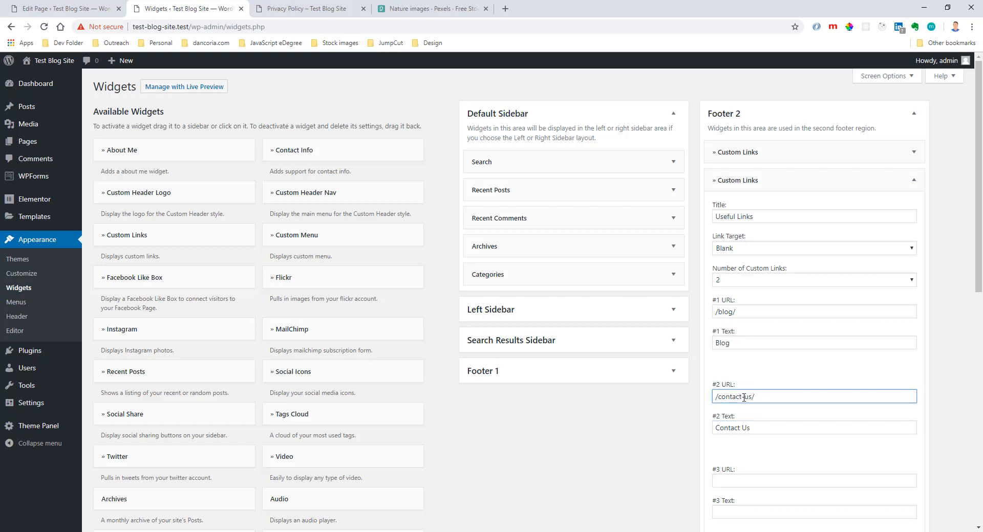
{"action": "key", "text": "Delete"}
{"action": "key", "text": "Delete"}
{"action": "key", "text": "Delete"}
{"action": "scroll", "coordinate": [752, 365], "scroll_direction": "down", "scroll_amount": 1}
{"action": "scroll", "coordinate": [750, 382], "scroll_direction": "down", "scroll_amount": 4}
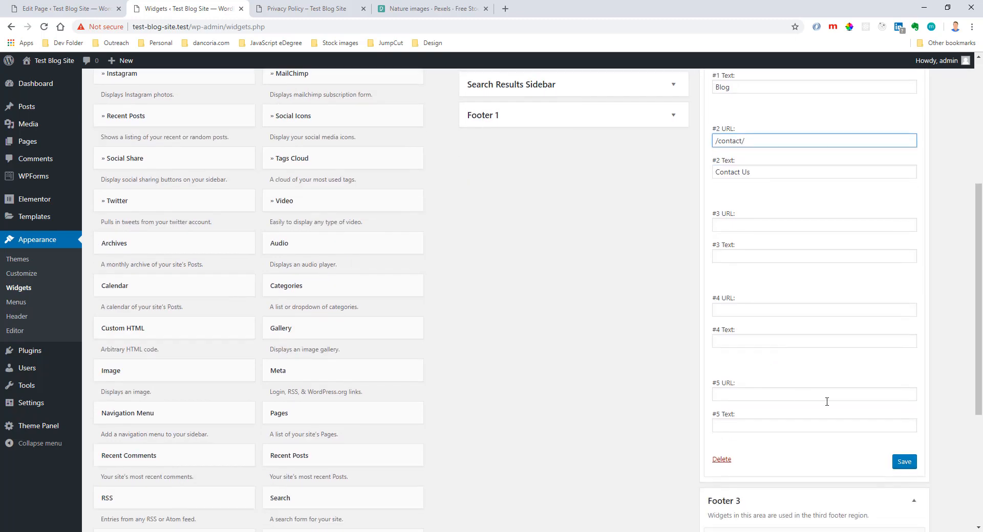
Save the second Custom Links widget and reload the live Privacy Policy page to check the footer links.
{"action": "left_click", "coordinate": [902, 400]}
{"action": "left_click", "coordinate": [303, 11]}
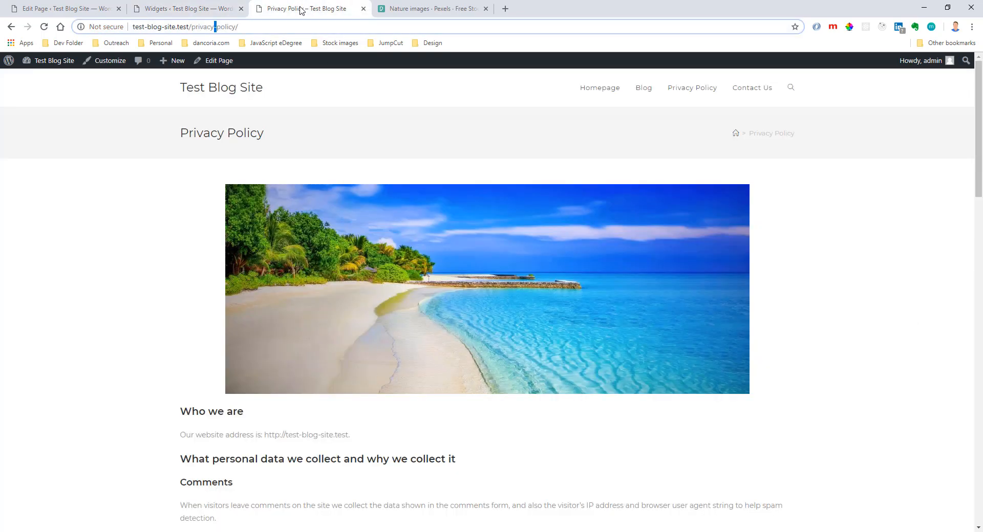
{"action": "key", "text": "F5"}
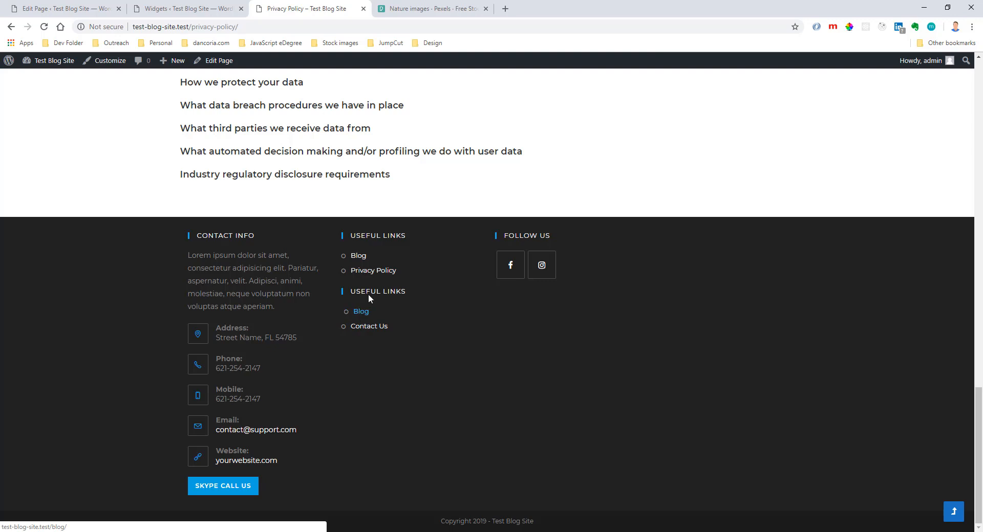
Return to the Widgets page, expand the Footer 4 area and search the page for "form".
{"action": "left_click", "coordinate": [232, 8]}
{"action": "scroll", "coordinate": [614, 282], "scroll_direction": "down", "scroll_amount": 1}
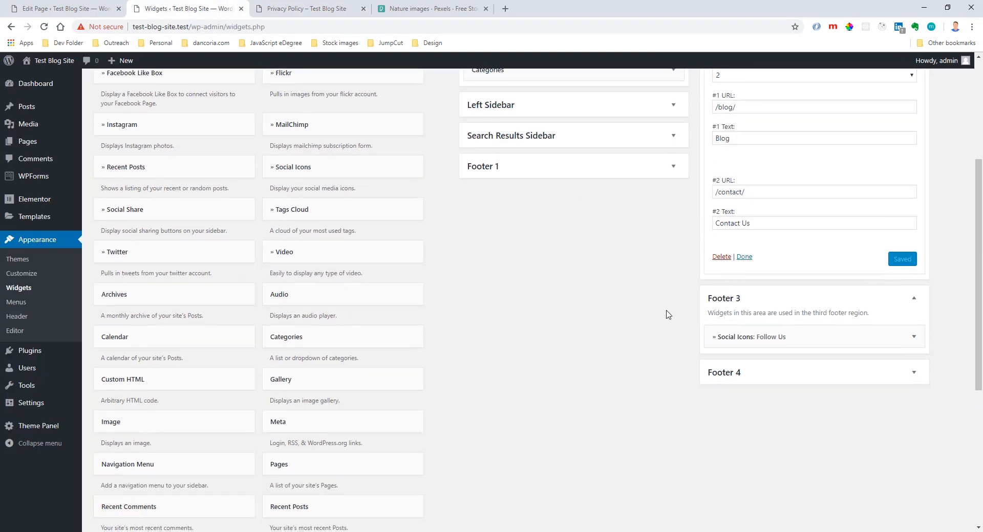
{"action": "left_click", "coordinate": [736, 373]}
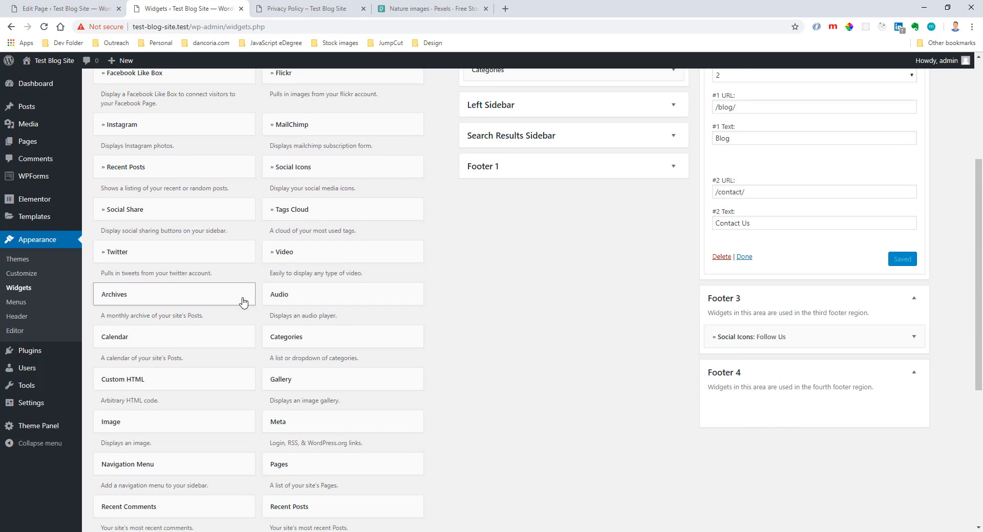
{"action": "scroll", "coordinate": [274, 314], "scroll_direction": "down", "scroll_amount": 1}
{"action": "scroll", "coordinate": [276, 320], "scroll_direction": "up", "scroll_amount": 5}
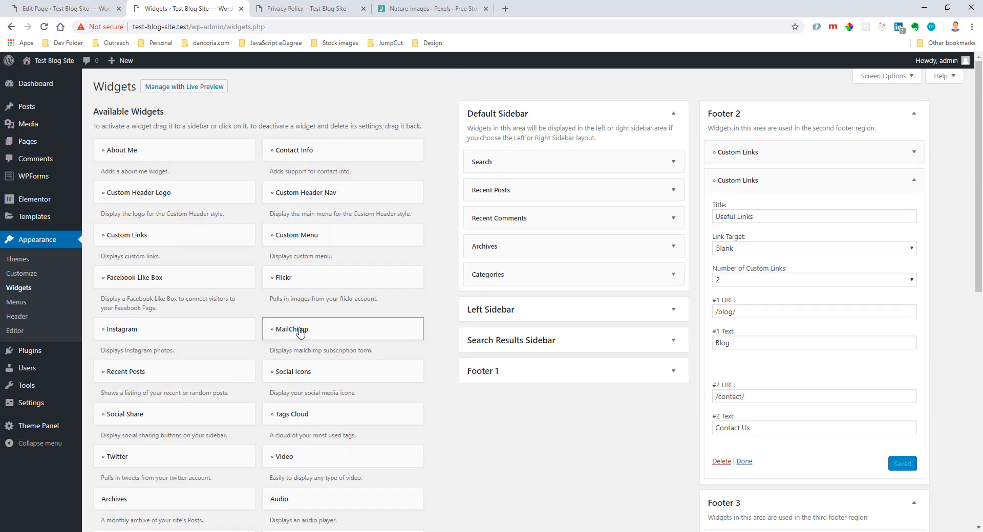
{"action": "key", "text": "ctrl+f"}
{"action": "type", "text": "form"}
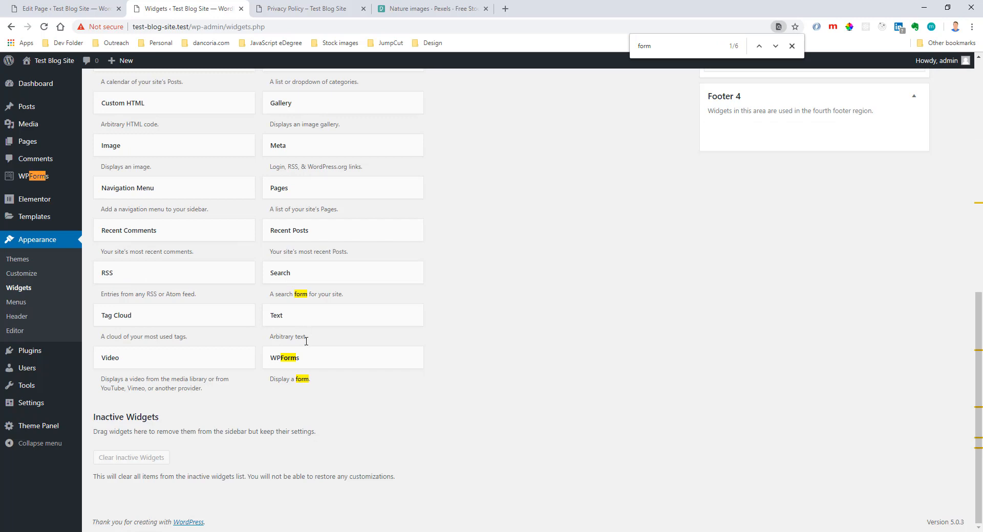
Add the WPForms widget to Footer 4.
{"action": "left_click", "coordinate": [293, 361]}
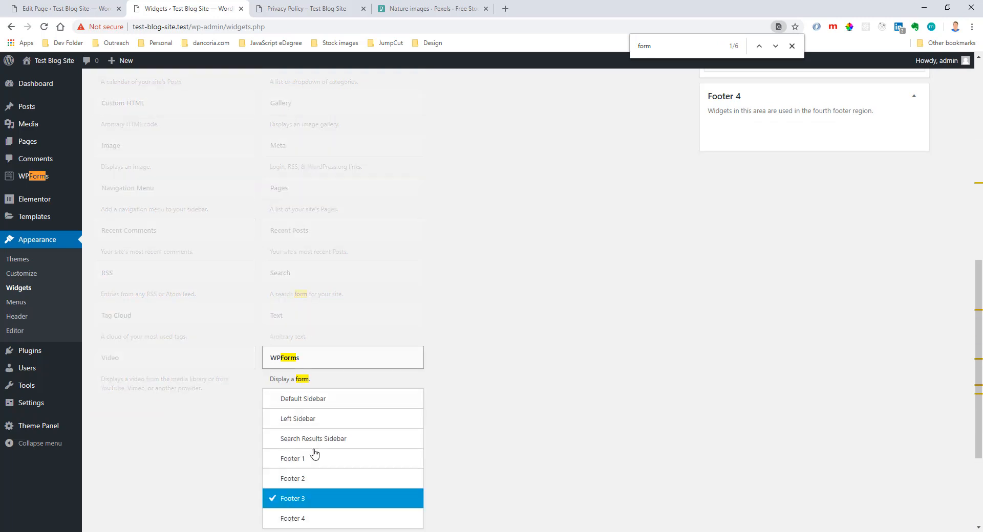
{"action": "scroll", "coordinate": [313, 453], "scroll_direction": "down", "scroll_amount": 2}
{"action": "left_click", "coordinate": [303, 423]}
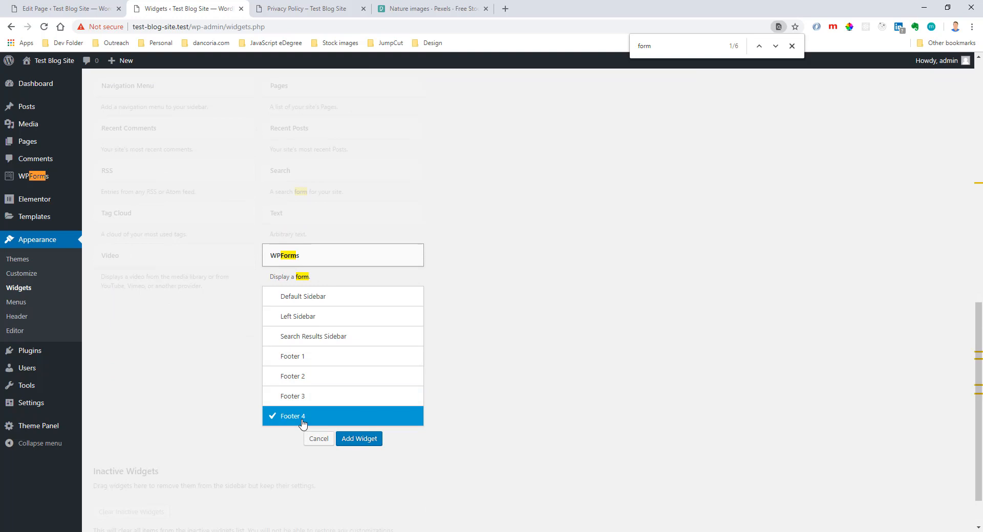
{"action": "left_click", "coordinate": [373, 439]}
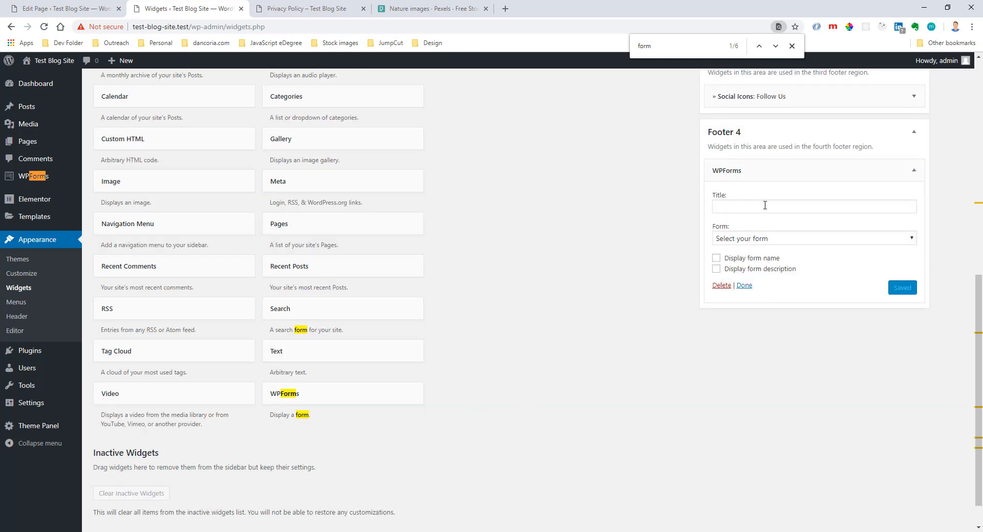
Close the page search and select Contact Page Form as the form for the Footer 4 WPForms widget.
{"action": "left_click", "coordinate": [786, 241]}
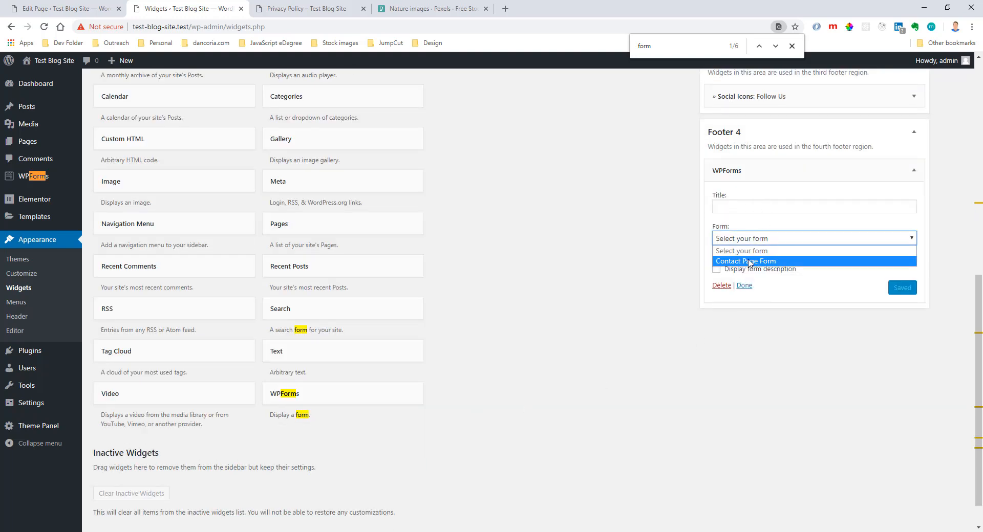
{"action": "left_click", "coordinate": [792, 46]}
{"action": "left_click", "coordinate": [792, 45]}
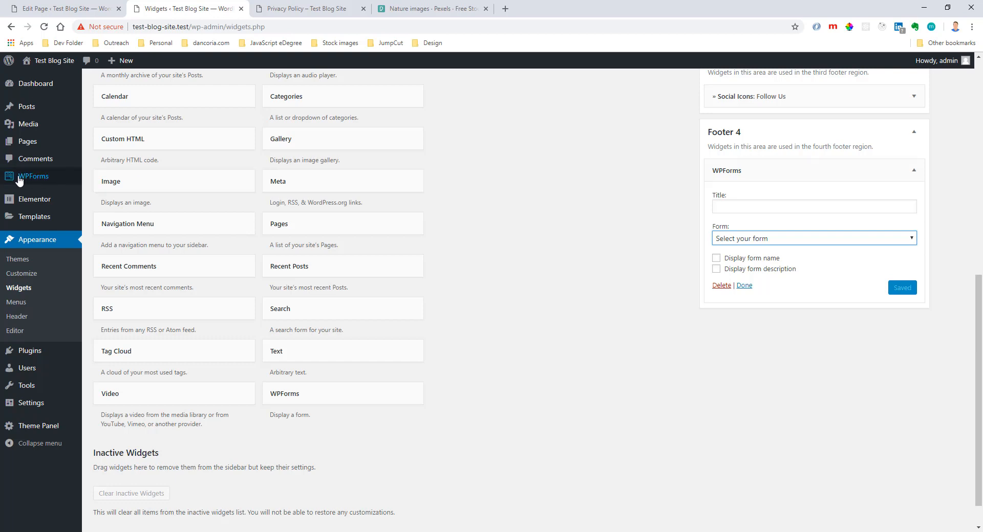
{"action": "mouse_move", "coordinate": [37, 182]}
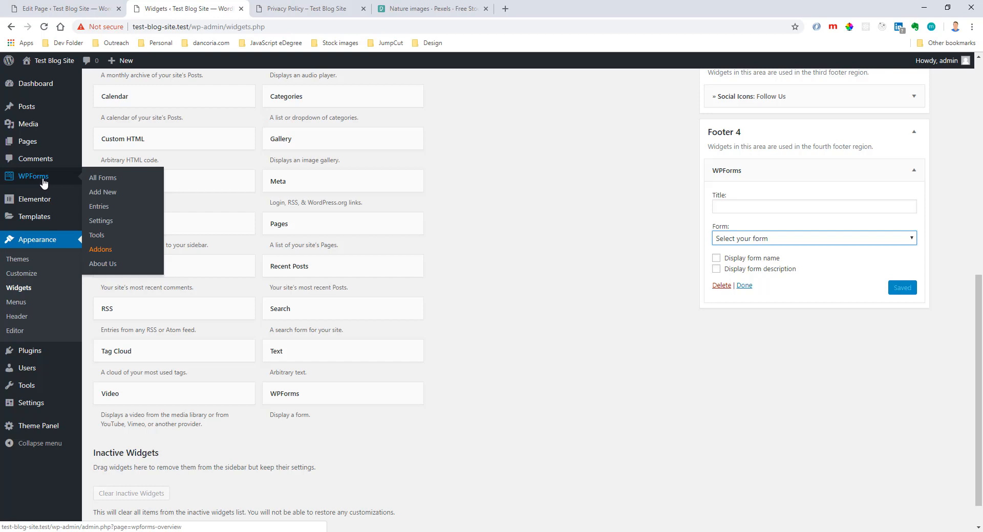
{"action": "left_click", "coordinate": [763, 242]}
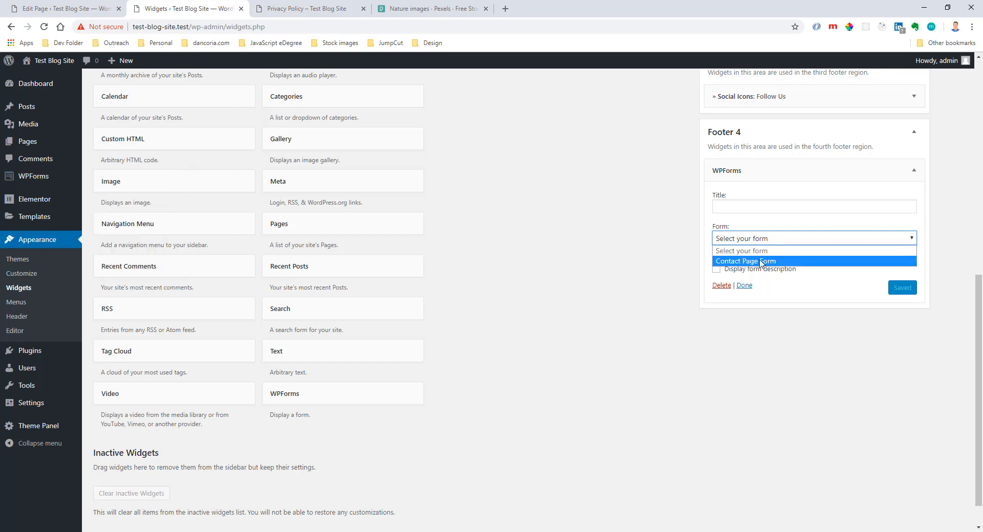
{"action": "left_click", "coordinate": [761, 262]}
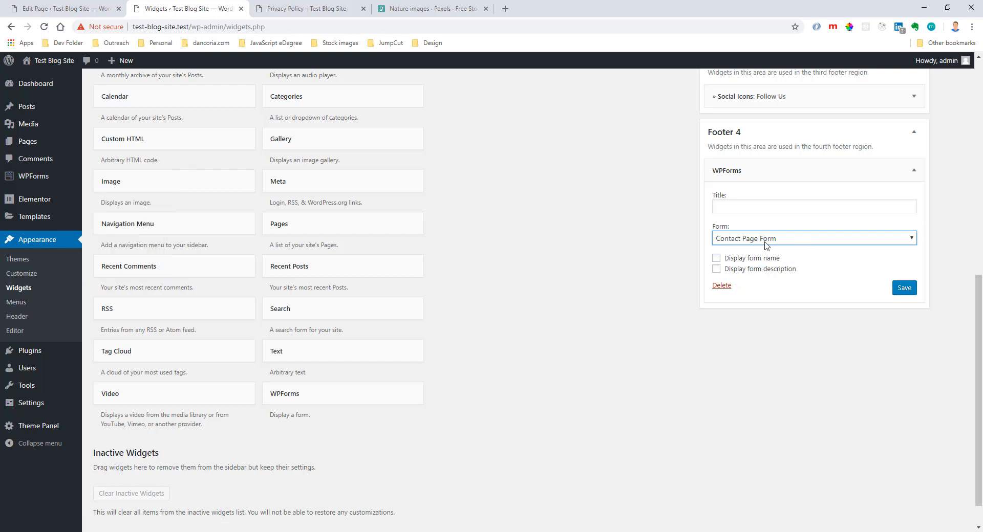
Save the WPForms widget and reload the live Privacy Policy page to check the contact form in the footer.
{"action": "left_click", "coordinate": [905, 288]}
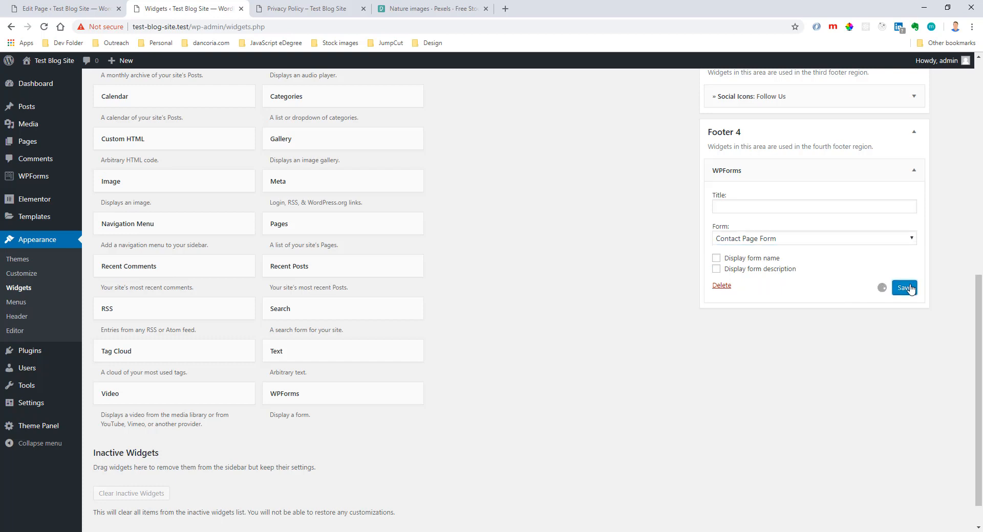
{"action": "left_click", "coordinate": [317, 9]}
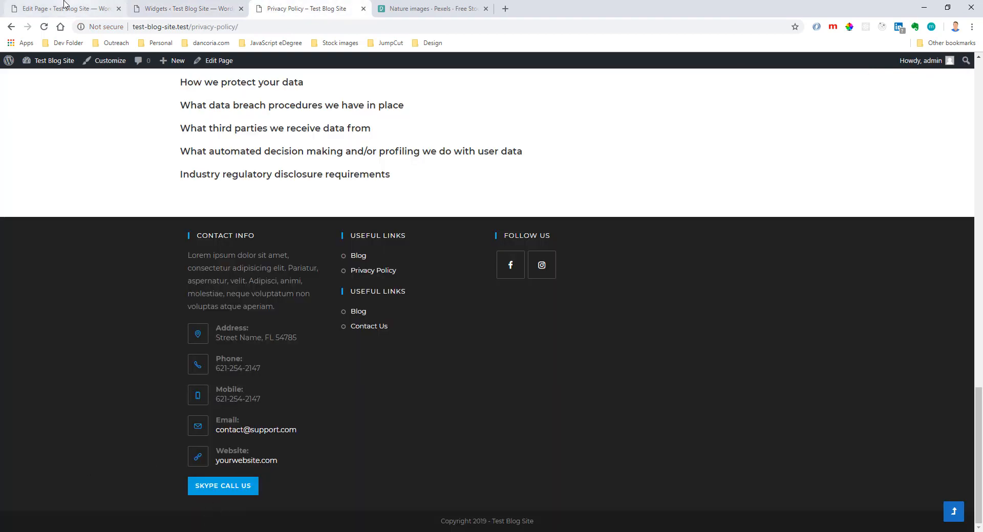
{"action": "left_click", "coordinate": [44, 27]}
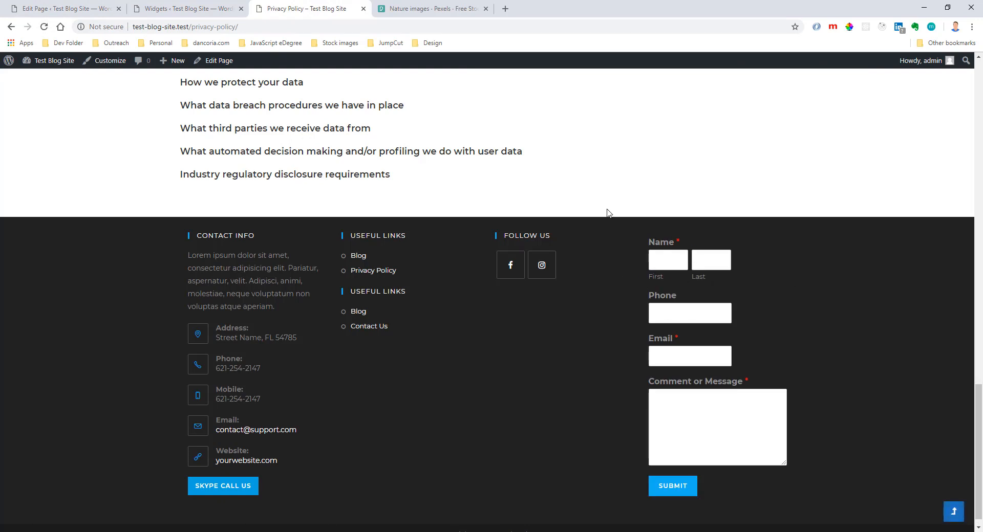
Return to the Widgets page and title the Footer 4 WPForms widget Subscribe.
{"action": "left_click", "coordinate": [174, 9]}
{"action": "left_click", "coordinate": [745, 207]}
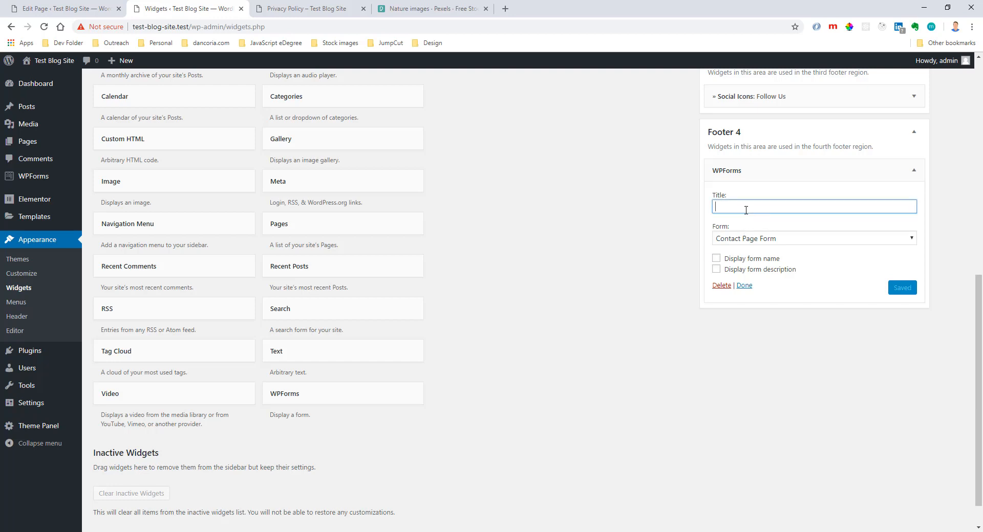
{"action": "type", "text": "Subscribe"}
Save the retitled WPForms widget and reload the live page to check its footer heading.
{"action": "left_click", "coordinate": [905, 287]}
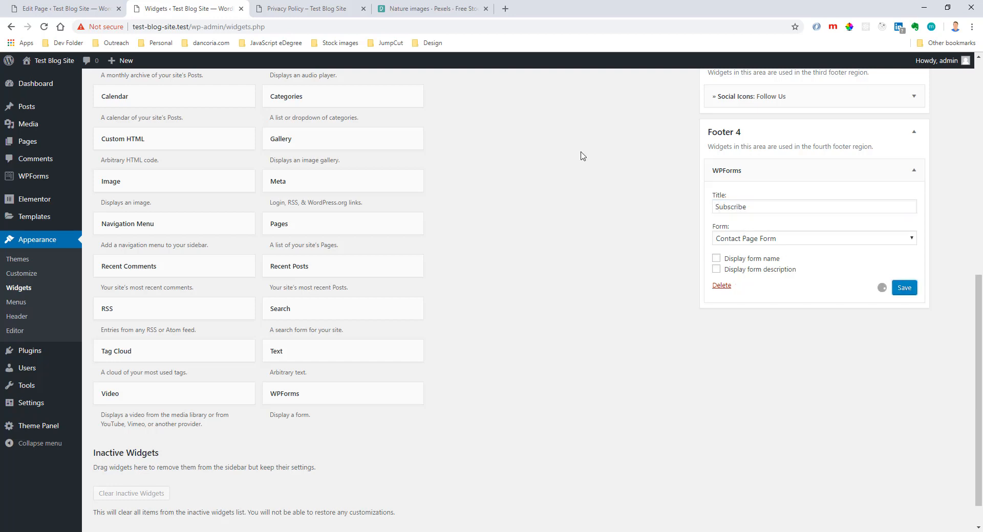
{"action": "left_click", "coordinate": [312, 9]}
{"action": "key", "text": "F5"}
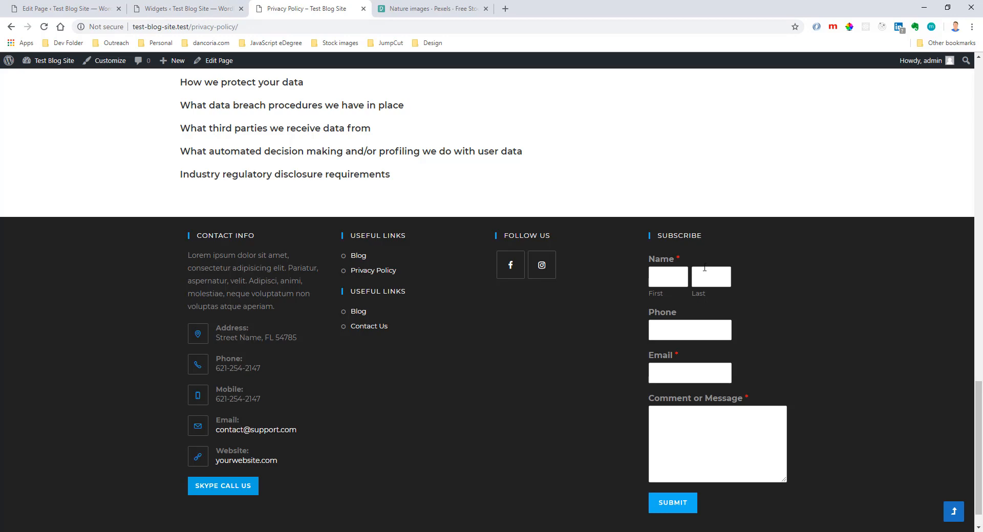
Return to the Widgets page and collapse the Footer 4 area.
{"action": "left_click", "coordinate": [192, 8]}
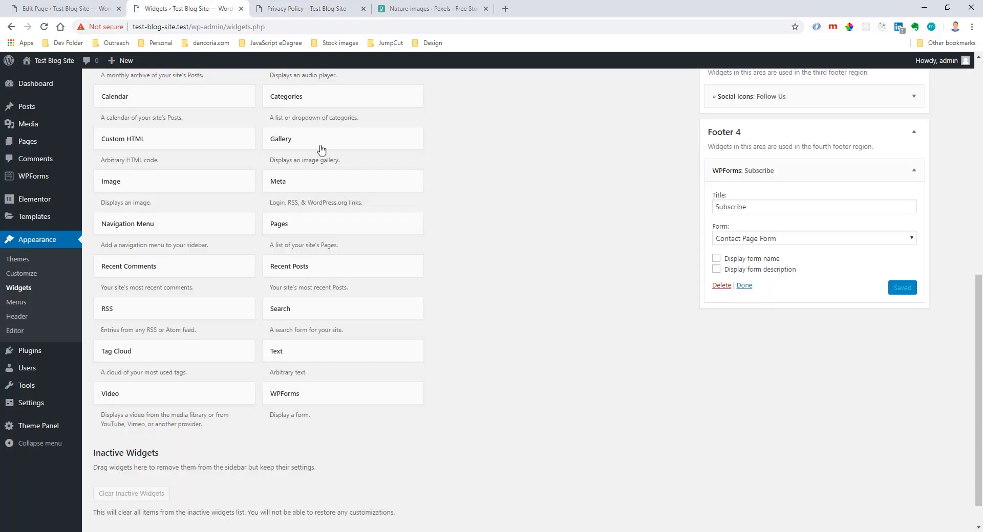
{"action": "left_click", "coordinate": [761, 136]}
{"action": "scroll", "coordinate": [748, 175], "scroll_direction": "up", "scroll_amount": 6}
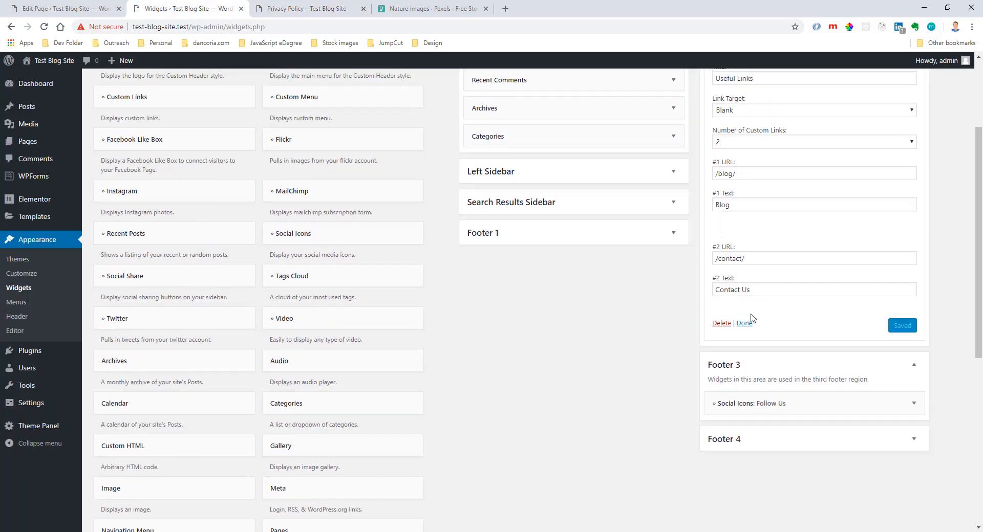
Collapse the Footer 3, Footer 2 and Default Sidebar widget areas.
{"action": "left_click", "coordinate": [763, 366]}
{"action": "left_click", "coordinate": [824, 113]}
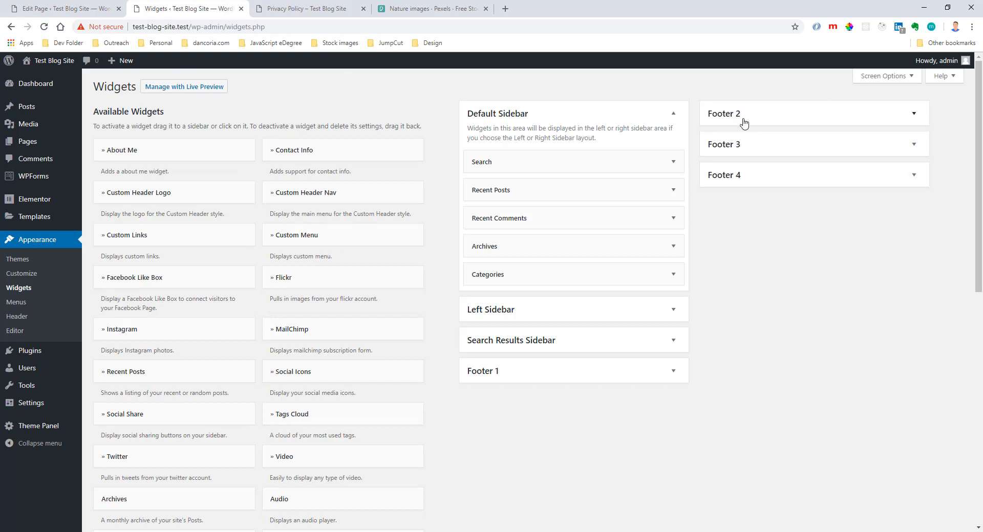
{"action": "left_click", "coordinate": [668, 113]}
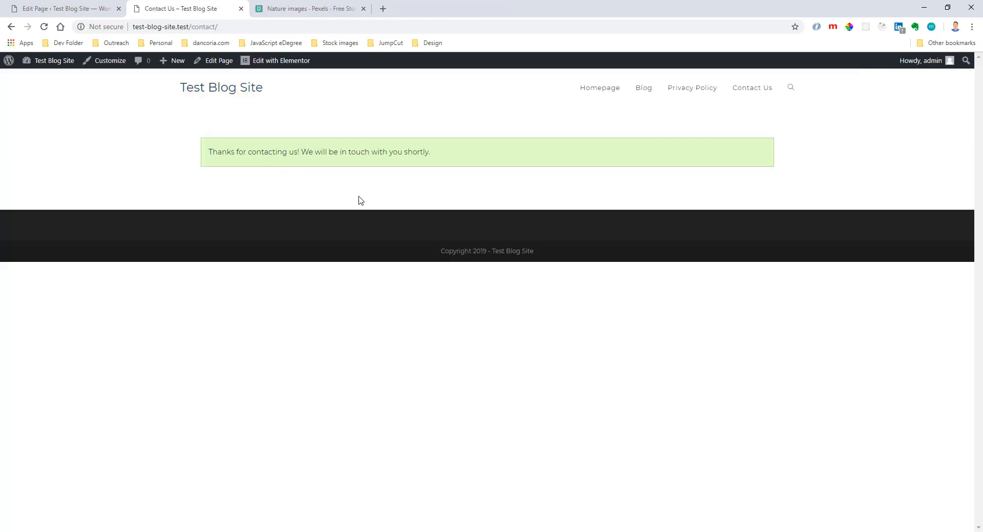
Open the Other Post article from the live site's Blog page and review its content and sidebar.
{"action": "left_click", "coordinate": [643, 95]}
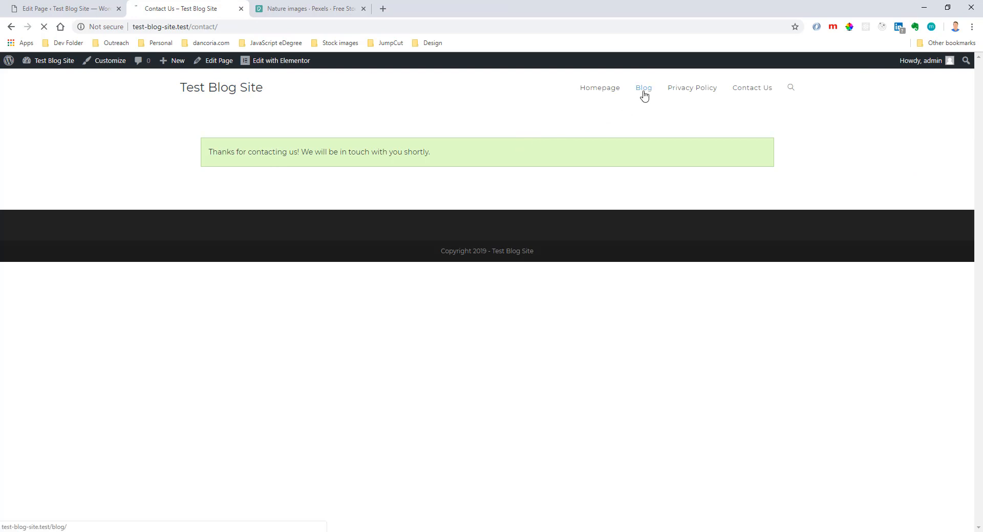
{"action": "left_click", "coordinate": [361, 267]}
{"action": "scroll", "coordinate": [360, 272], "scroll_direction": "down", "scroll_amount": 15}
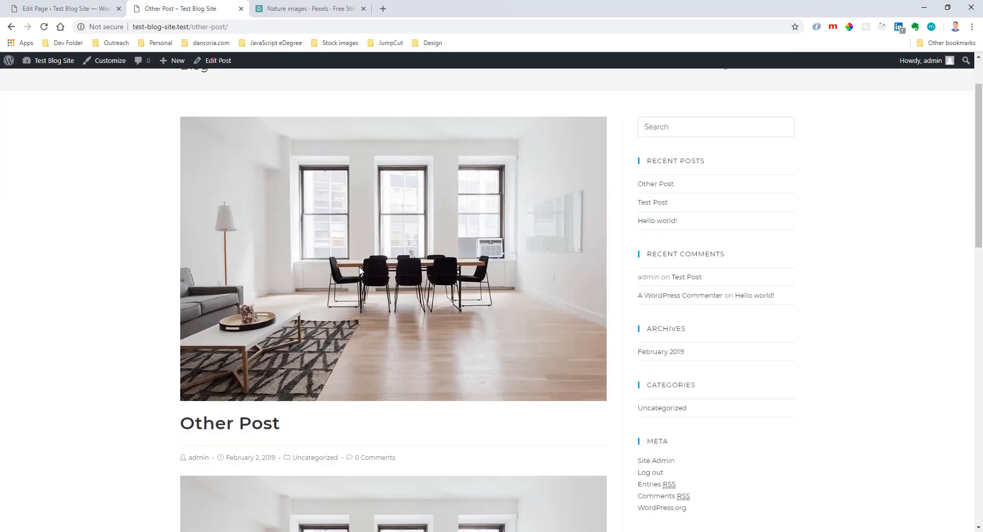
{"action": "scroll", "coordinate": [361, 271], "scroll_direction": "up", "scroll_amount": 6}
{"action": "scroll", "coordinate": [361, 271], "scroll_direction": "down", "scroll_amount": 5}
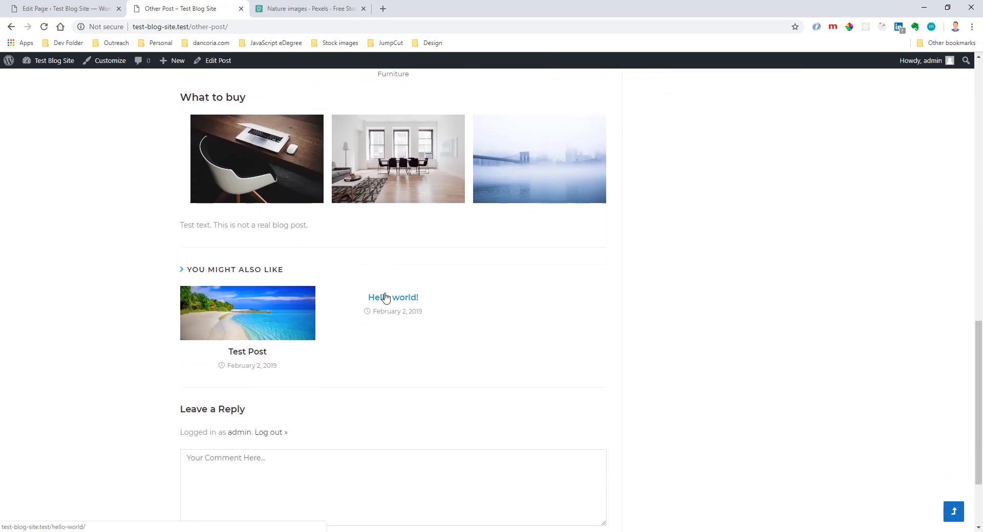
{"action": "scroll", "coordinate": [377, 296], "scroll_direction": "up", "scroll_amount": 8}
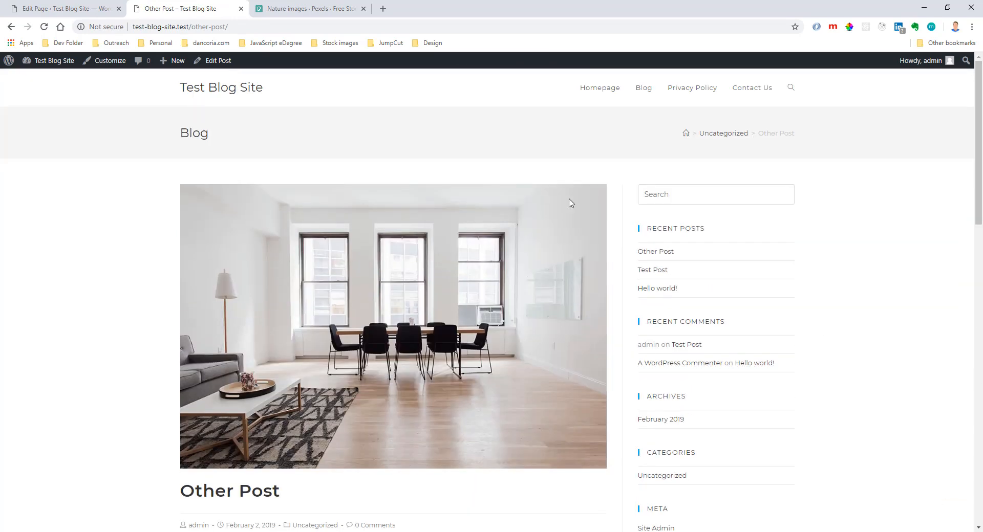